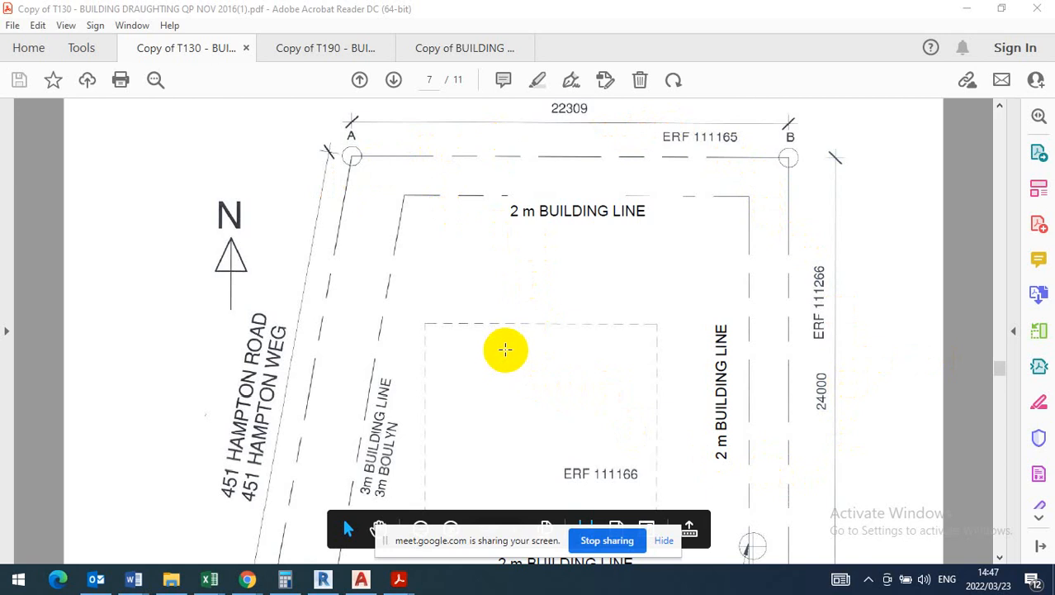
- Examine the land survey plan on Diagram Sheet 1, including its building lines, drainage connection point and listed side lengths
scroll(505, 349, "down", 5)
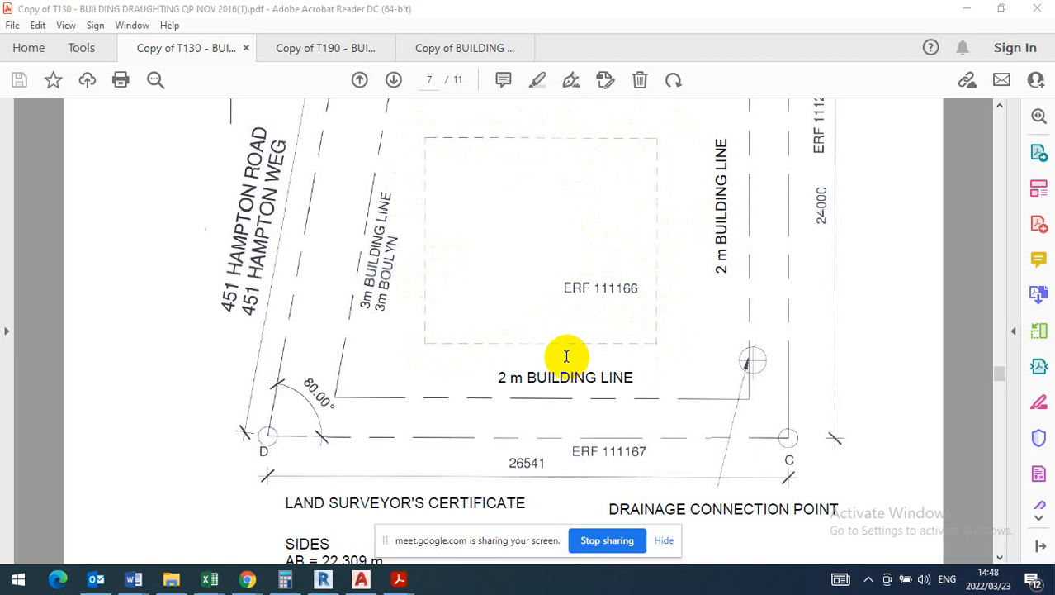
scroll(644, 331, "down", 10)
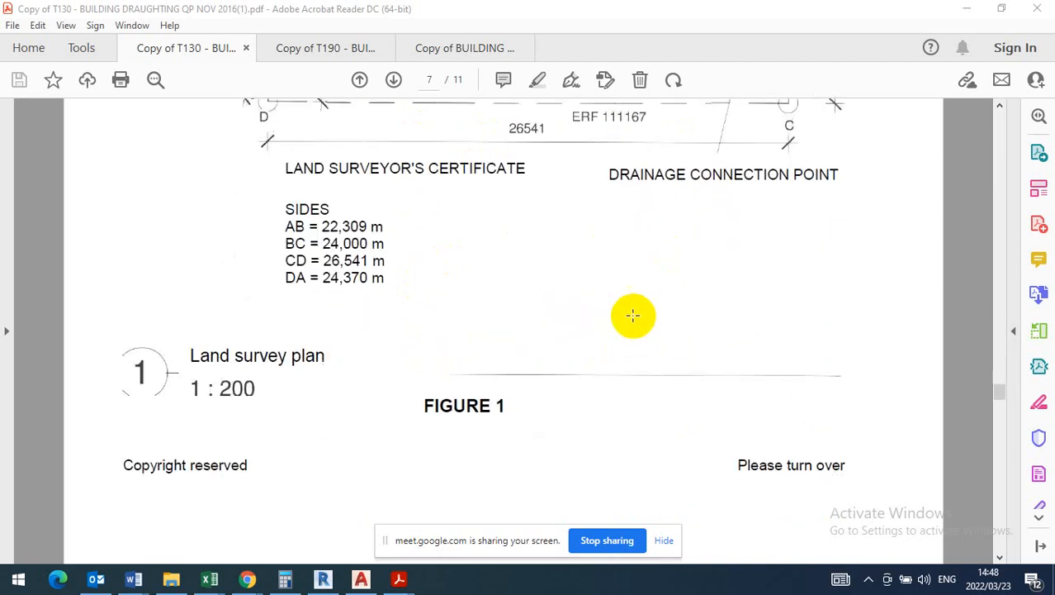
scroll(633, 318, "down", 2)
- Return to Question 2 of the exam paper and read the brief specifications table for the three-bedroom house
scroll(631, 319, "up", 12)
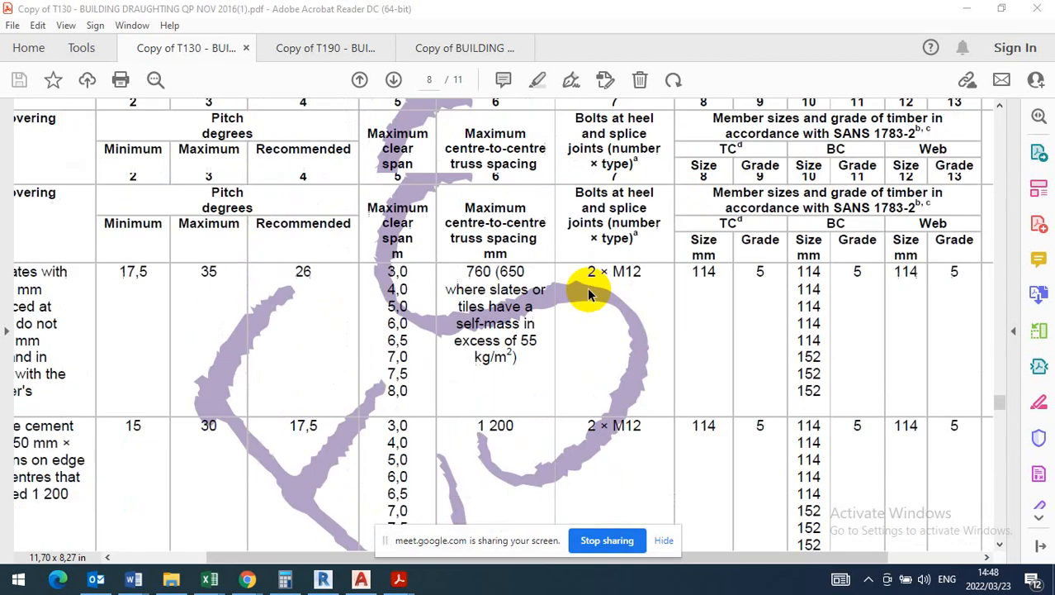
scroll(586, 288, "up", 10)
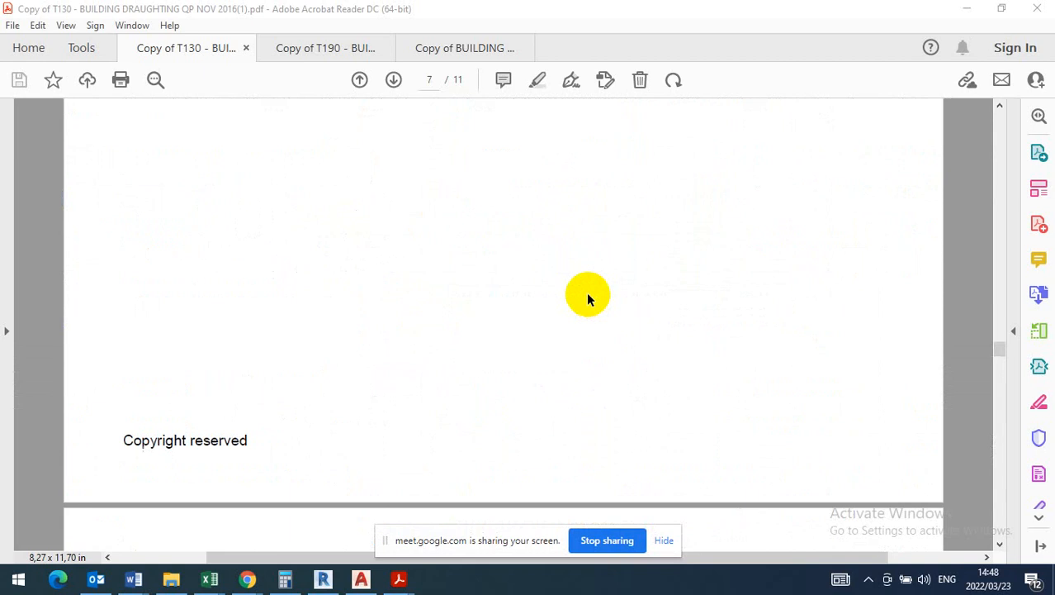
scroll(591, 298, "up", 10)
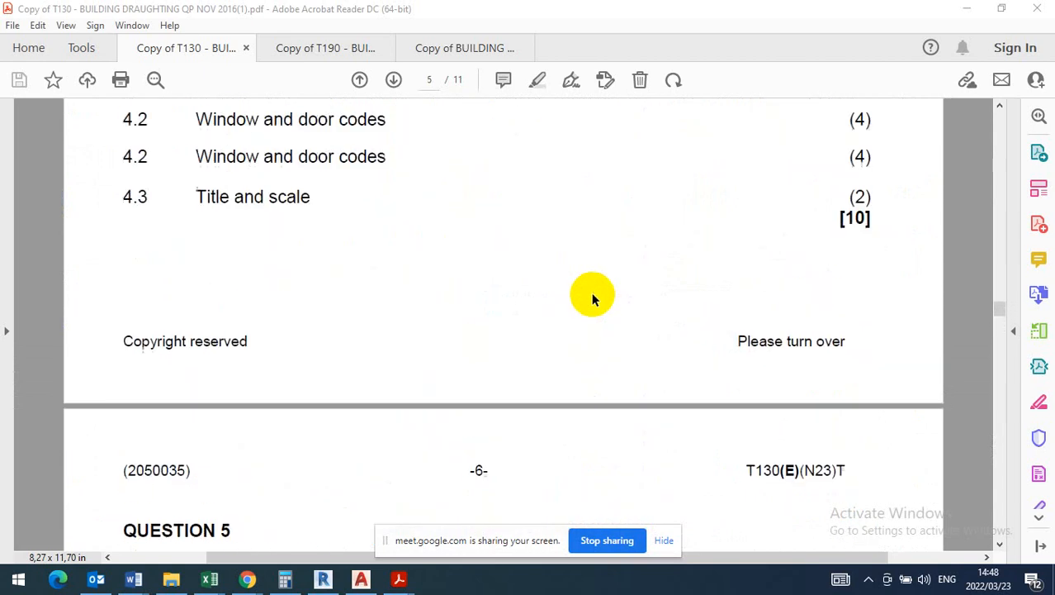
scroll(597, 295, "up", 10)
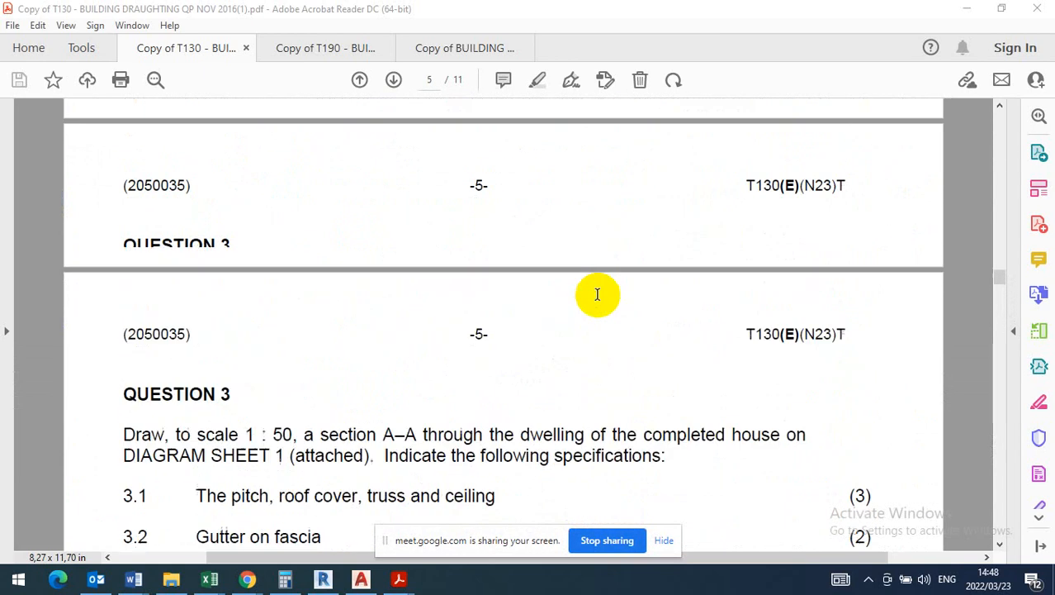
scroll(596, 295, "up", 5)
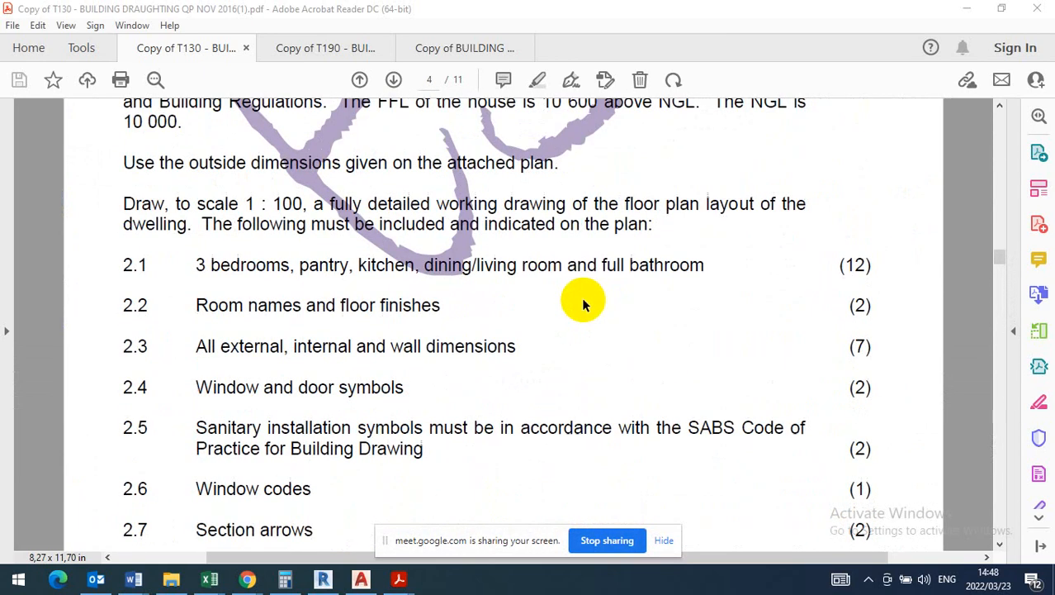
scroll(430, 308, "up", 5)
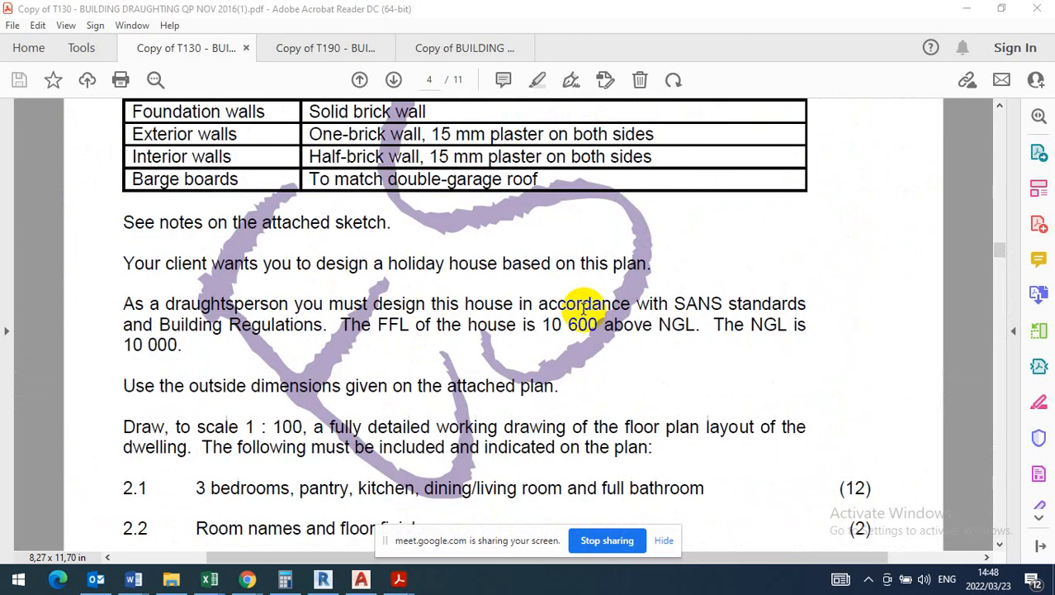
scroll(130, 299, "up", 5)
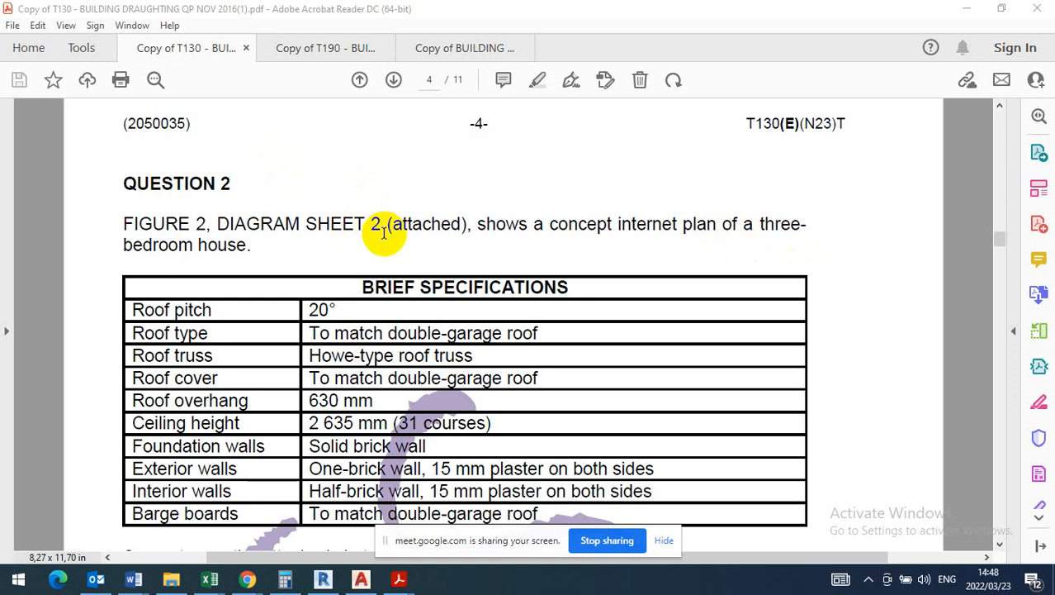
- Read the Question 2 design notes and the floor plan requirements 2.1 to 2.9
scroll(363, 371, "down", 2)
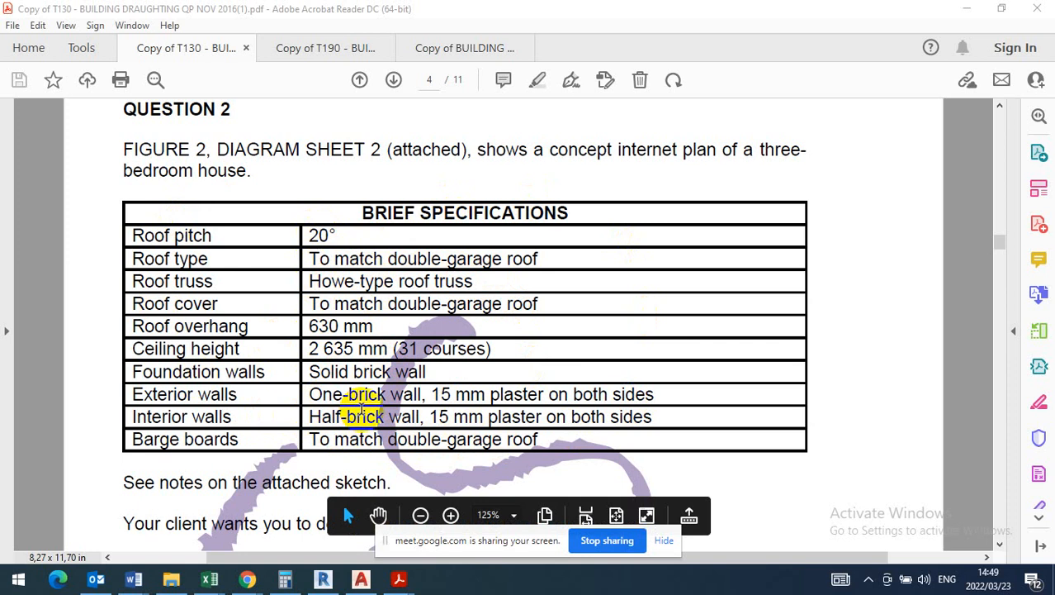
scroll(377, 281, "down", 5)
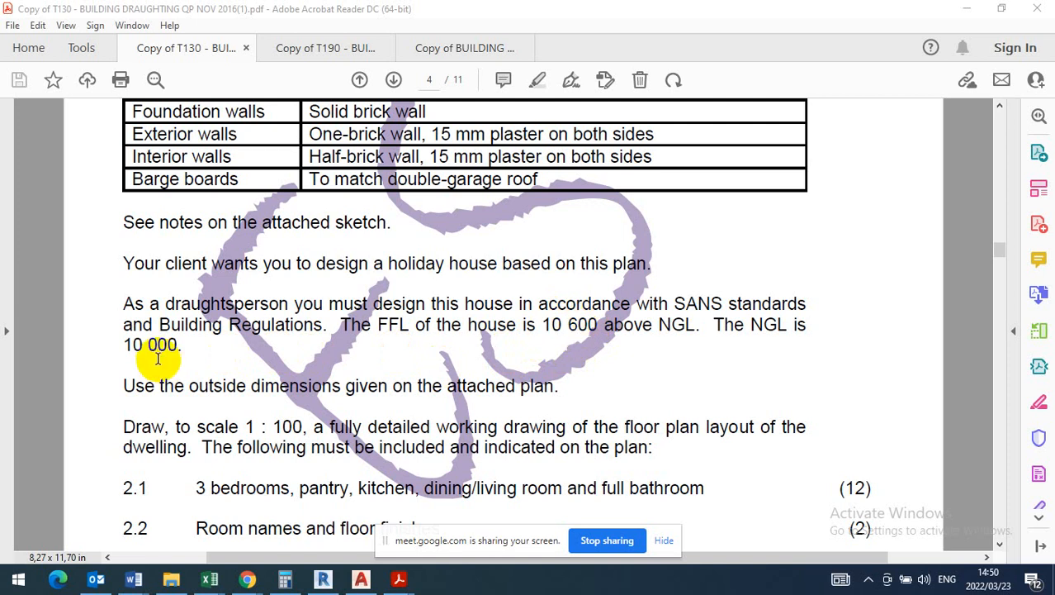
scroll(170, 384, "down", 2)
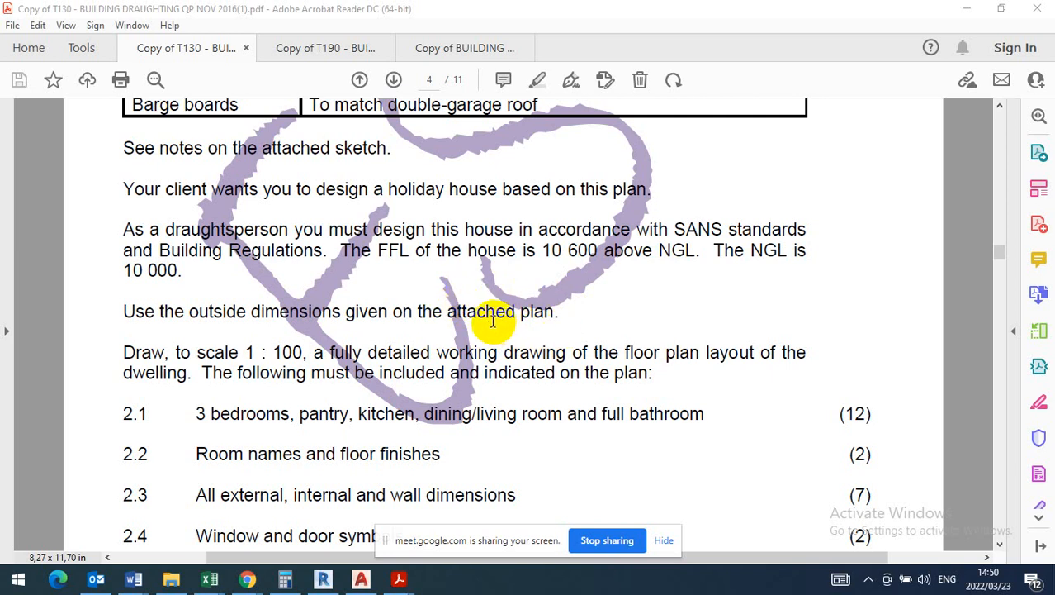
scroll(493, 326, "down", 3)
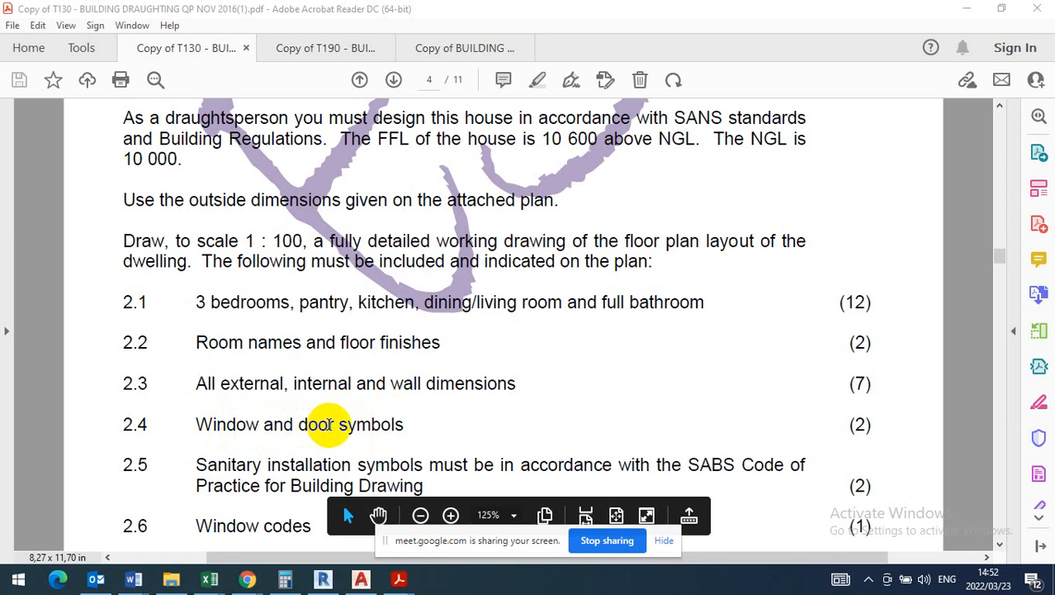
scroll(328, 424, "down", 4)
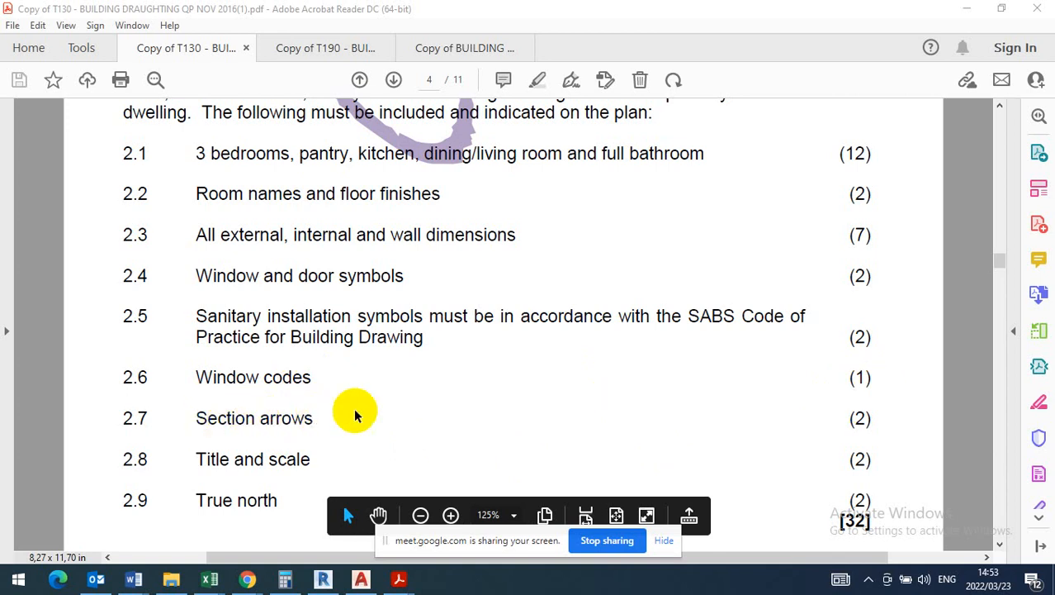
scroll(232, 458, "down", 2)
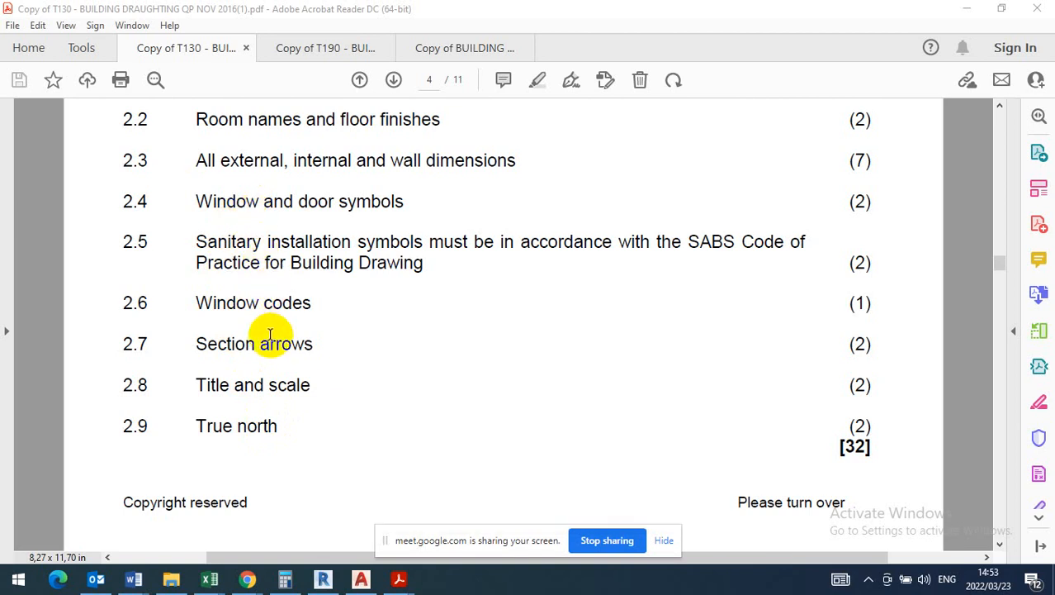
scroll(271, 342, "up", 3)
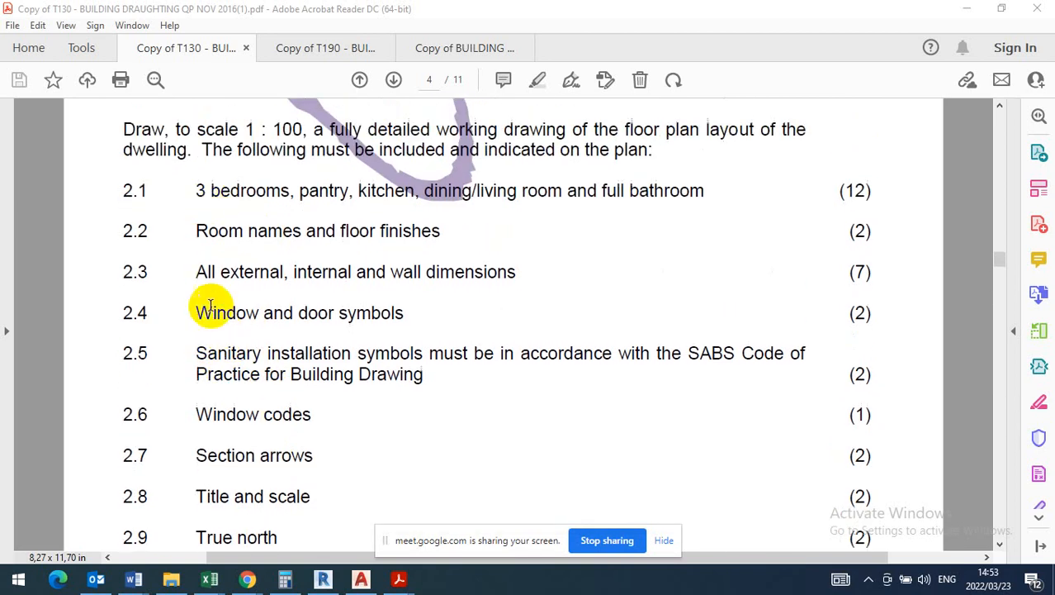
scroll(236, 504, "down", 1)
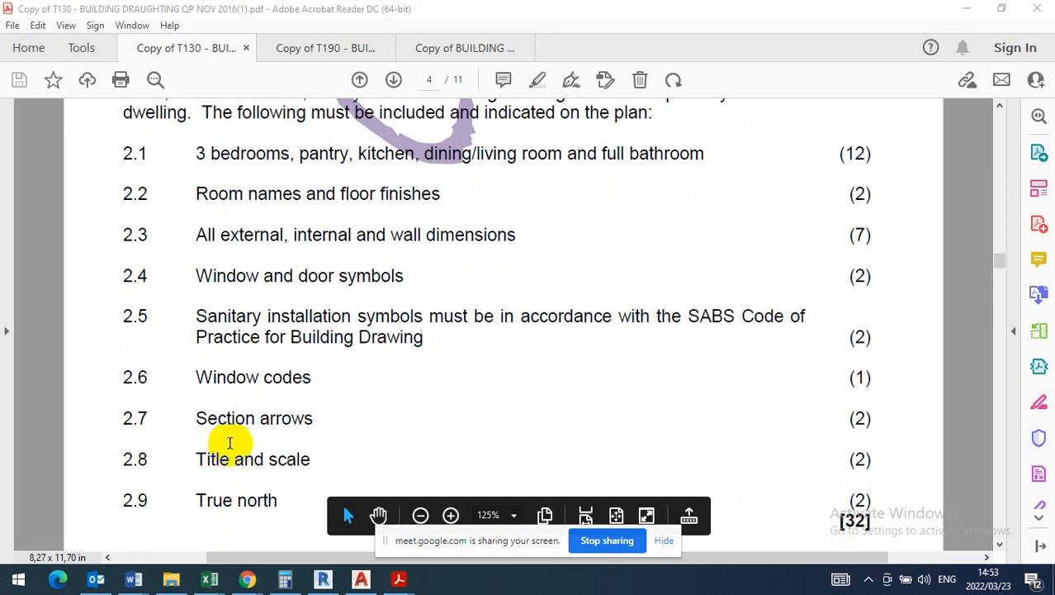
scroll(231, 441, "down", 1)
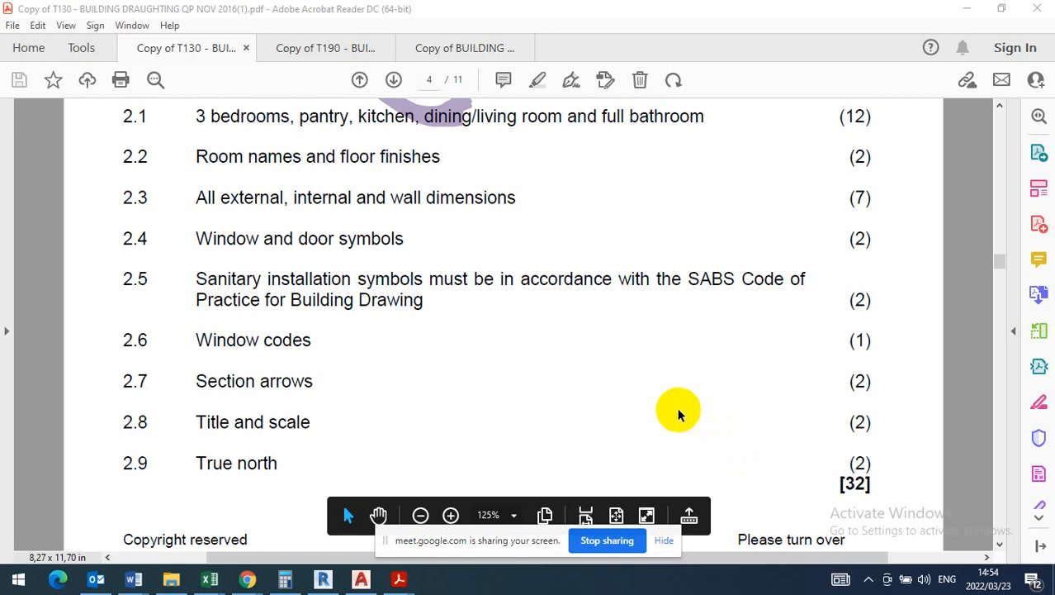
- Skim the remaining questions and review the sewage notes, building lines and boundary sides on Diagram Sheet 1
scroll(678, 415, "down", 10)
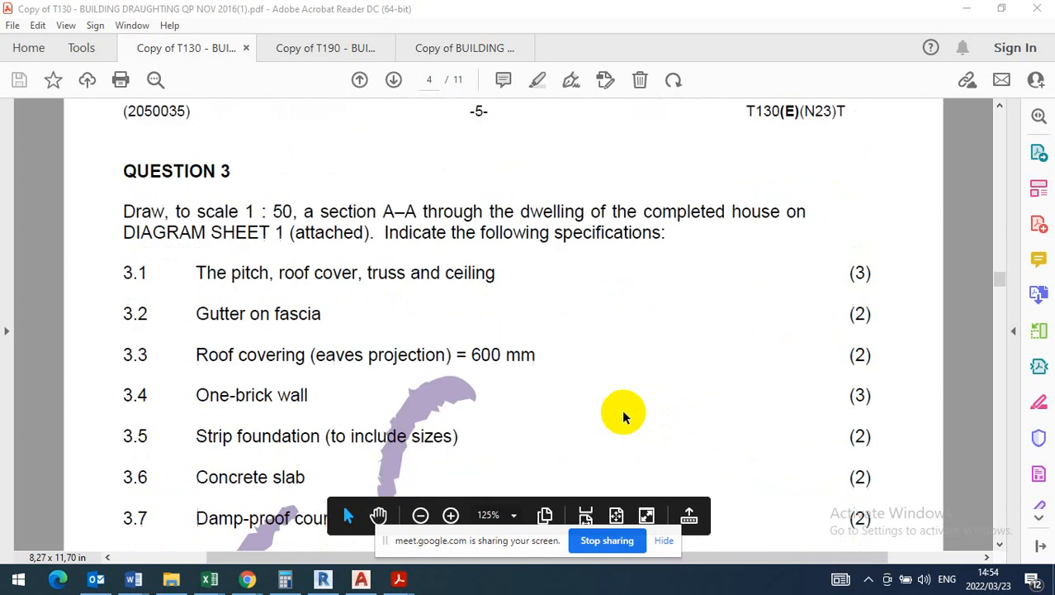
scroll(623, 408, "down", 15)
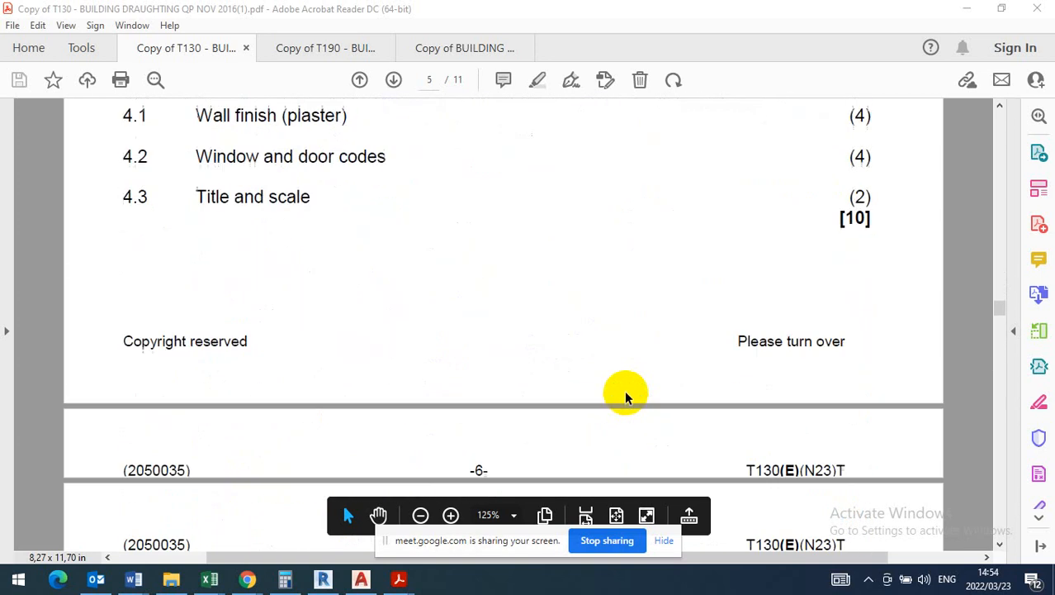
scroll(624, 390, "down", 15)
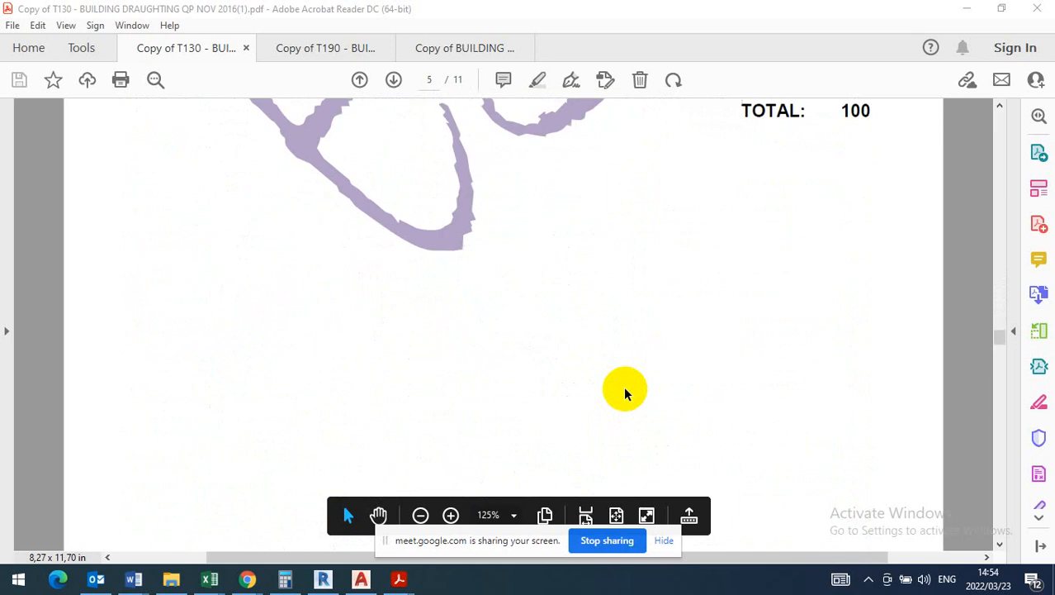
scroll(625, 390, "down", 15)
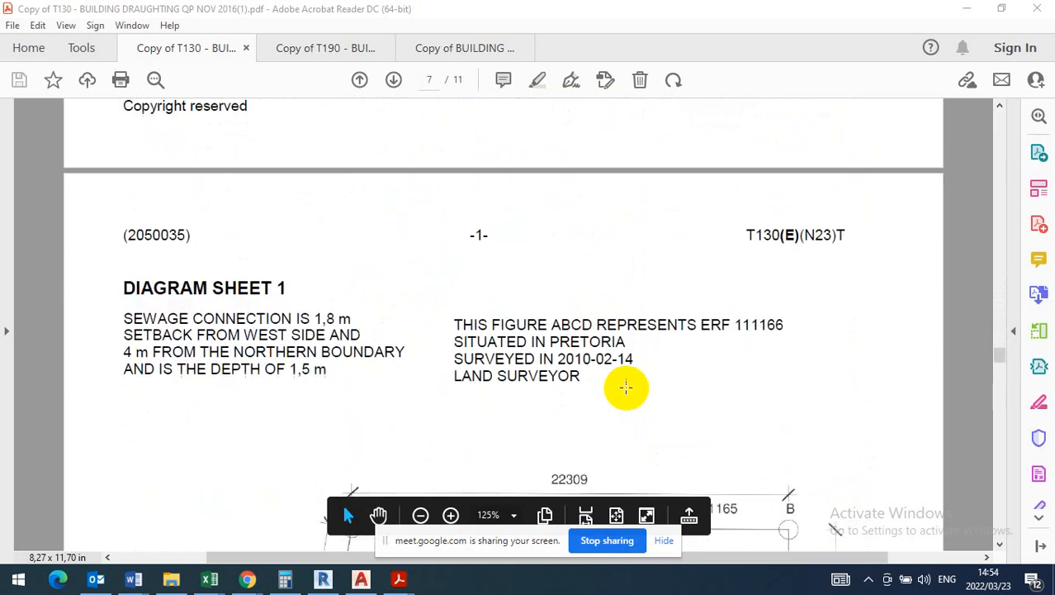
scroll(625, 385, "down", 4)
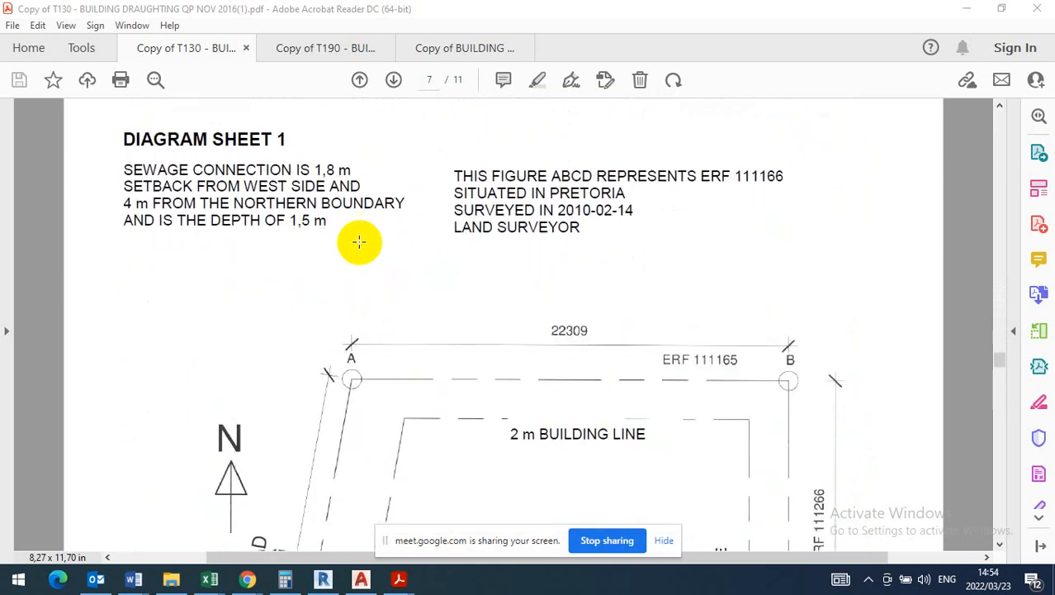
scroll(532, 301, "down", 8)
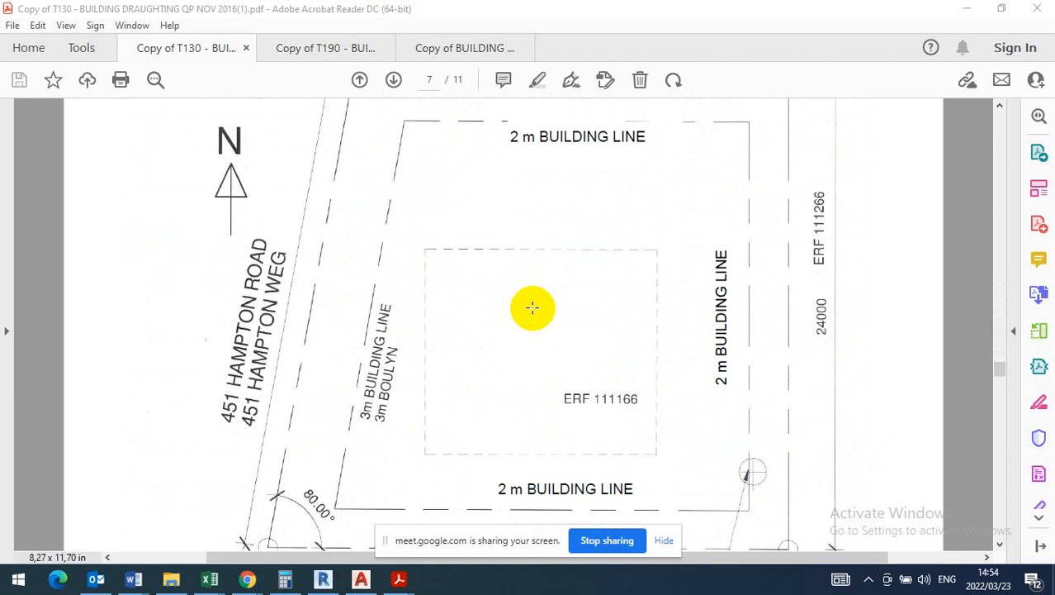
scroll(532, 308, "down", 1)
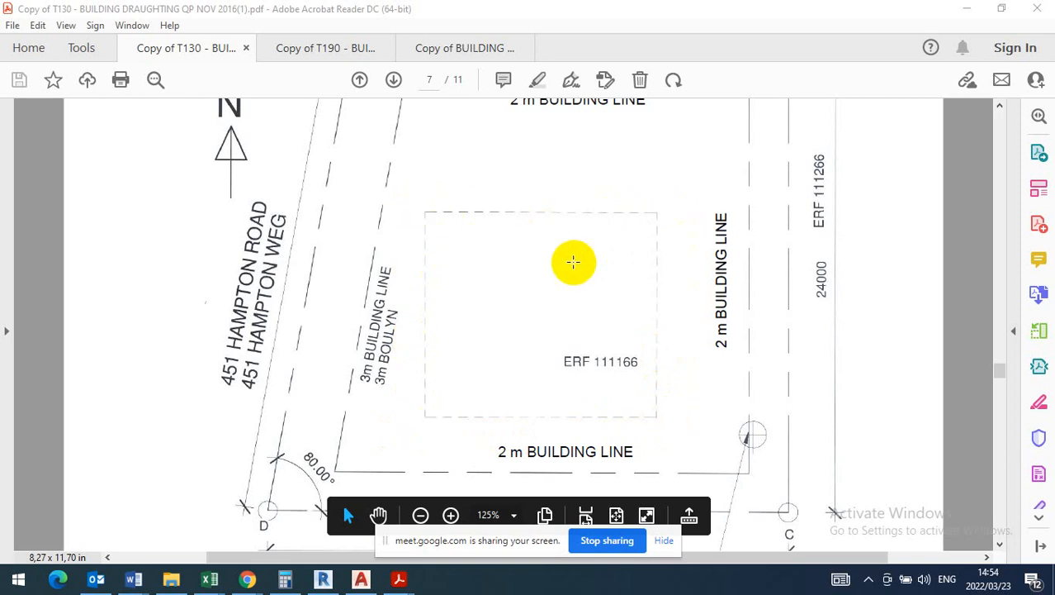
scroll(536, 307, "down", 3)
scroll(538, 313, "down", 9)
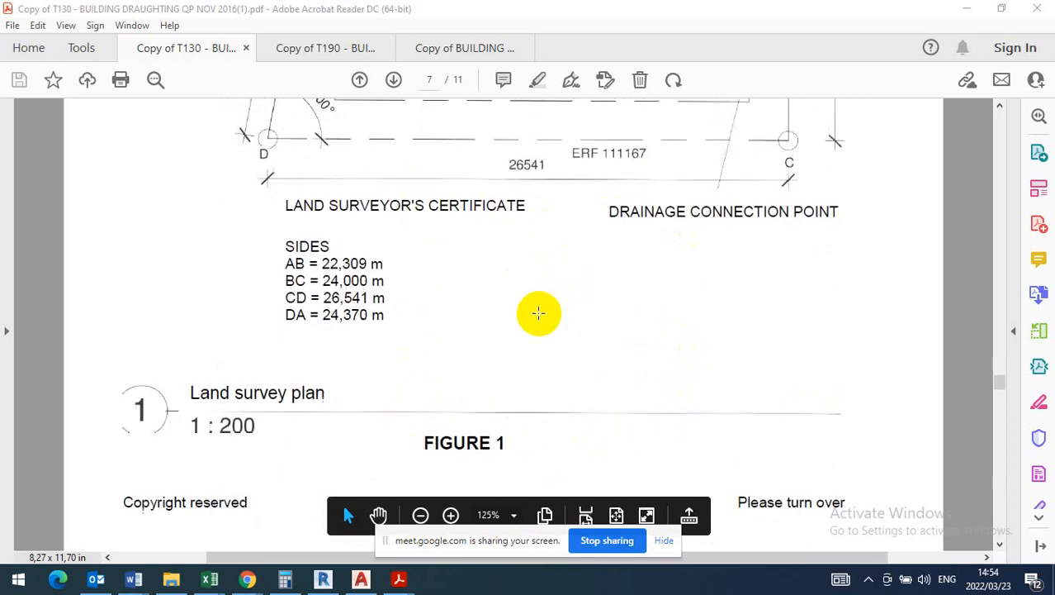
- Examine the concept floor plan on the continued Diagram Sheet 2, following the section line through the rooms
scroll(538, 318, "down", 8)
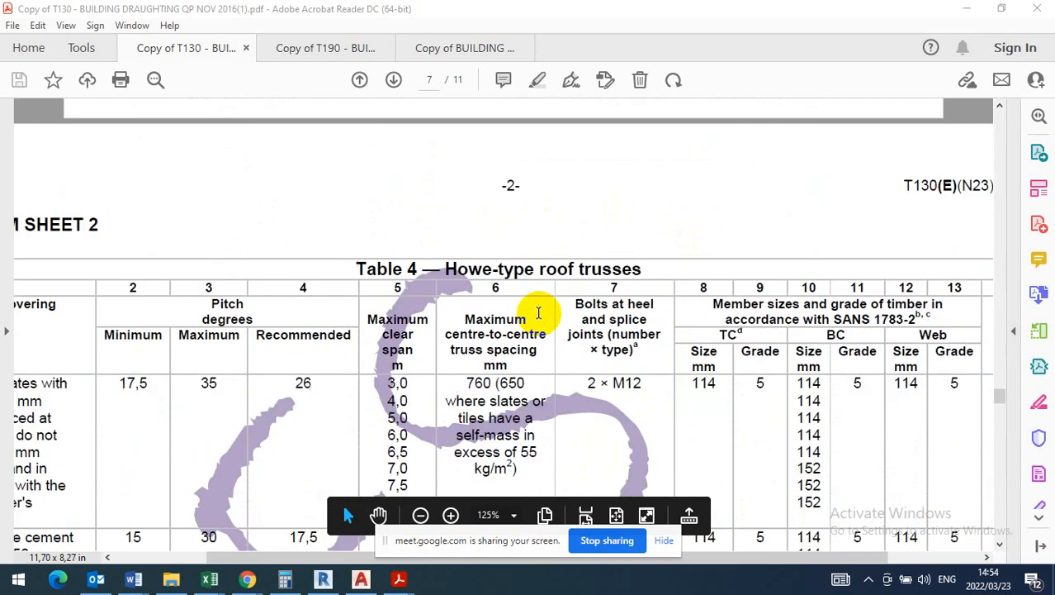
scroll(538, 314, "down", 10)
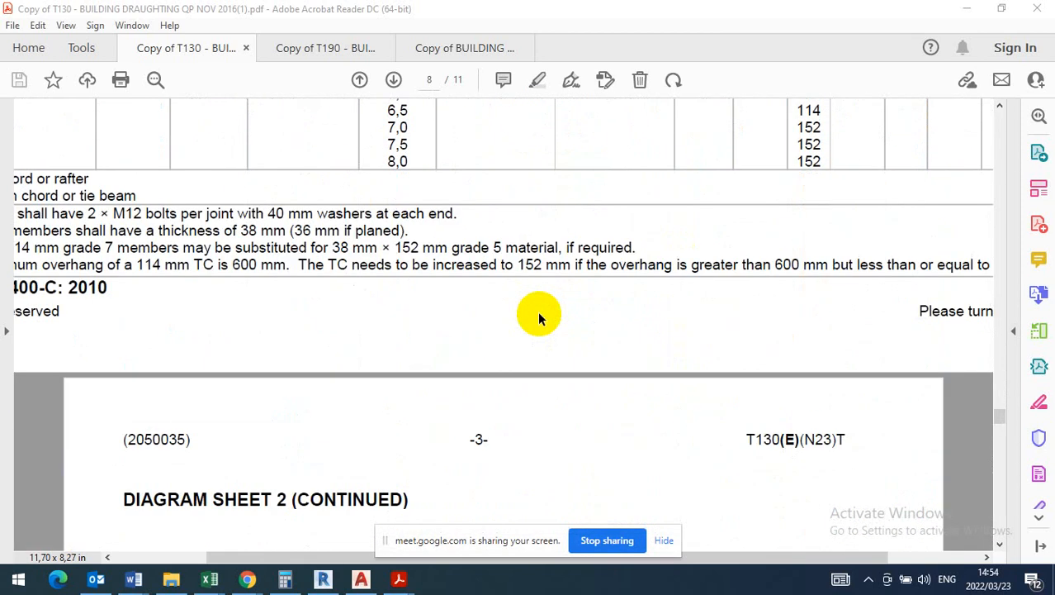
scroll(539, 312, "down", 1)
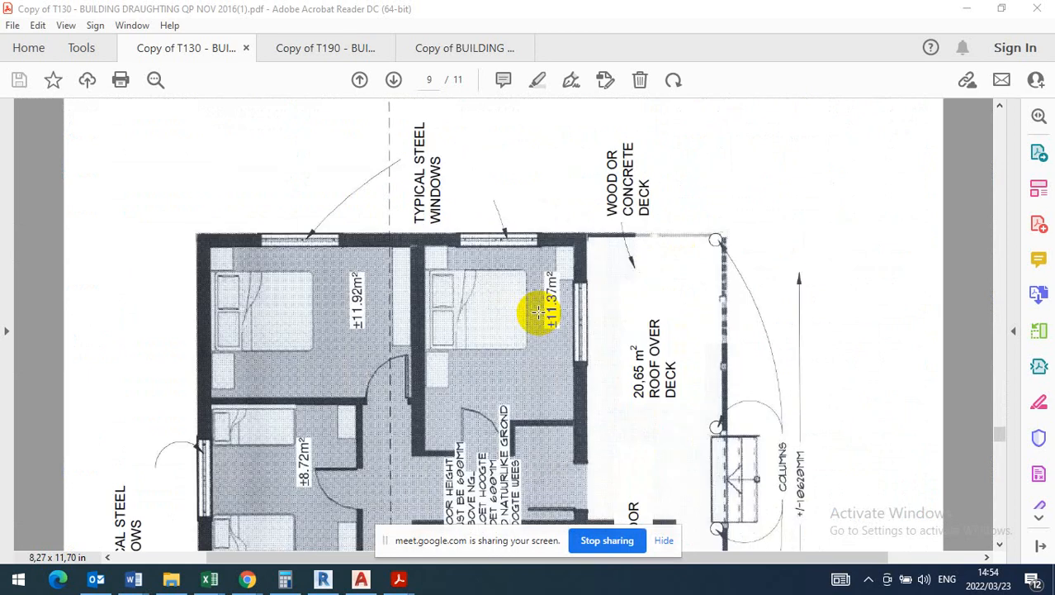
scroll(530, 313, "up", 4)
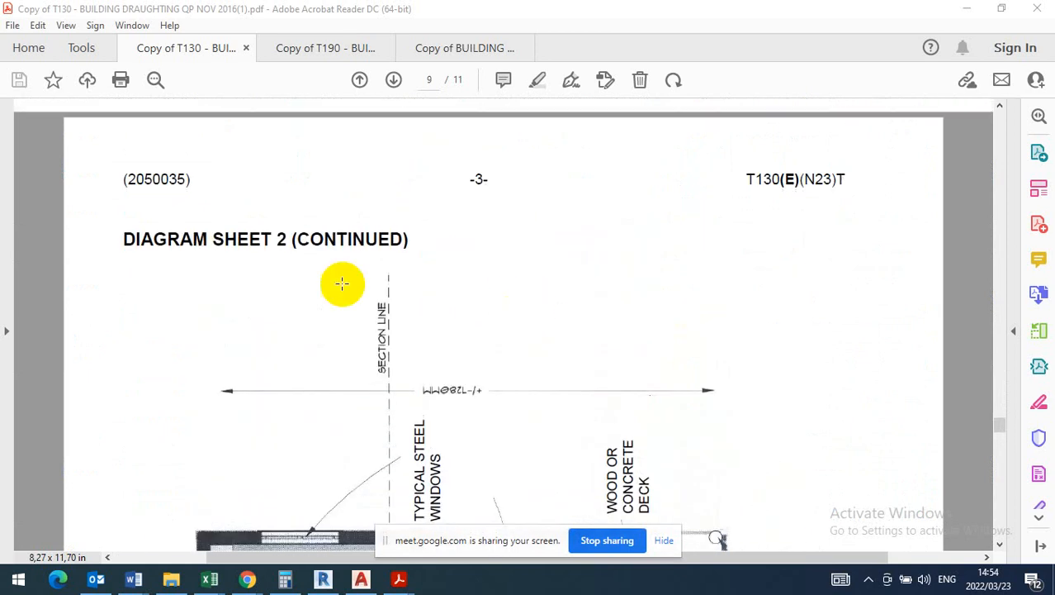
left_click_drag(324, 245, 341, 247)
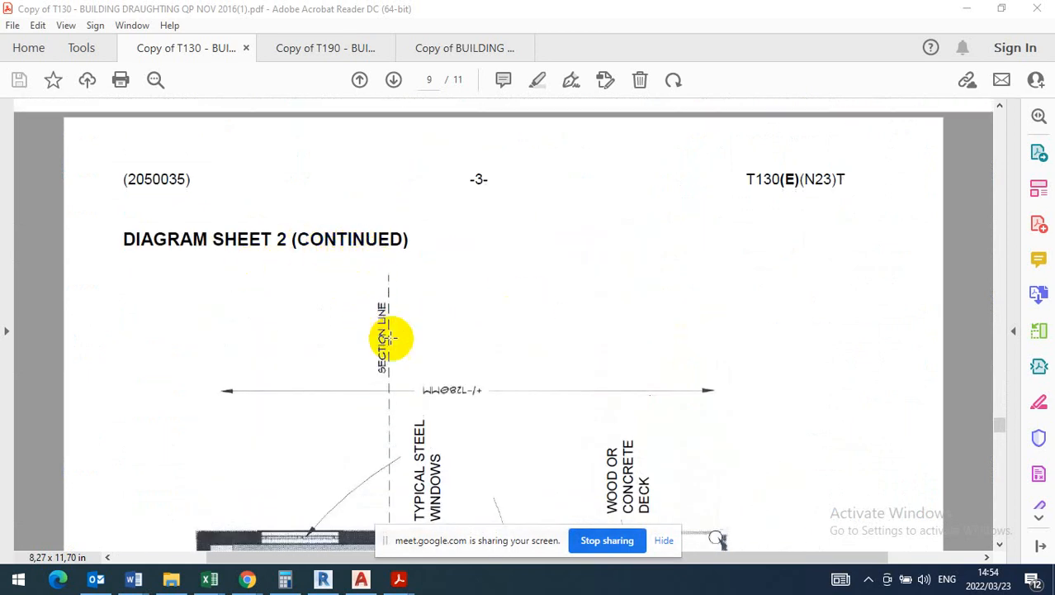
scroll(403, 311, "down", 3)
scroll(401, 315, "down", 2)
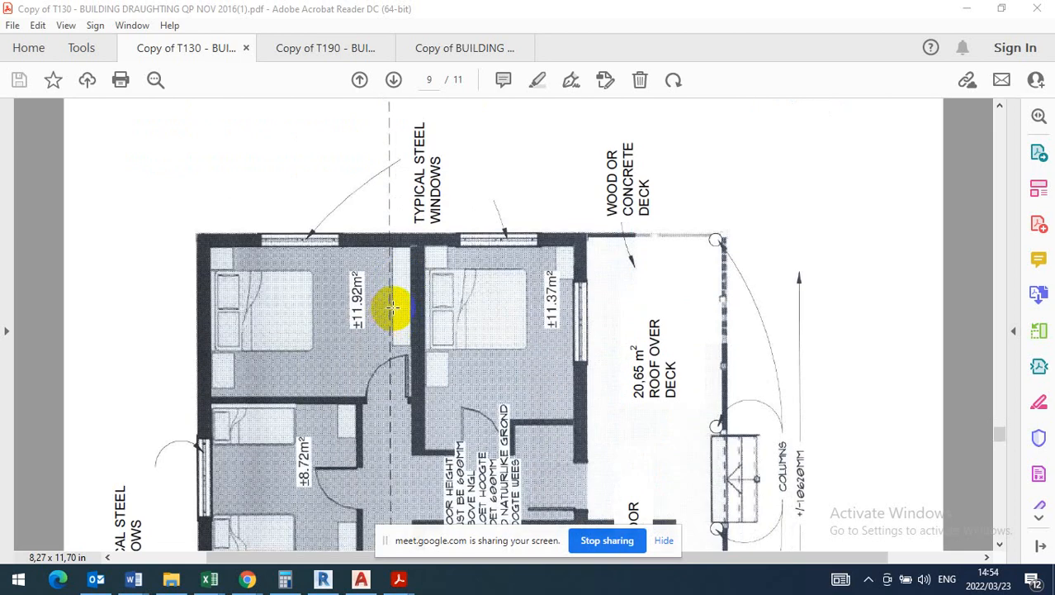
scroll(411, 303, "down", 2)
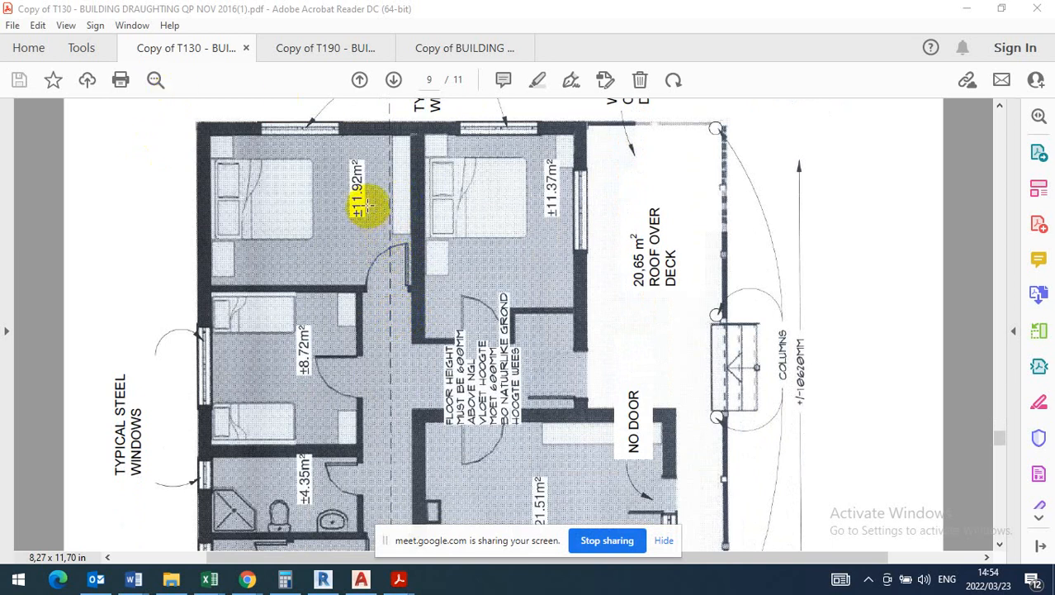
scroll(371, 201, "down", 4)
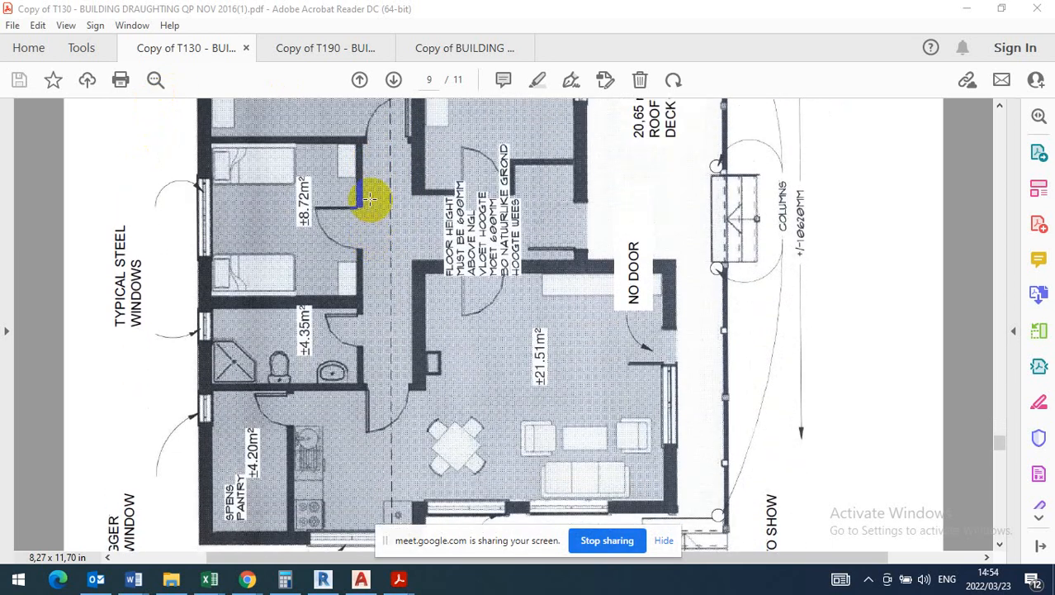
scroll(369, 199, "up", 5)
scroll(369, 198, "up", 1)
scroll(369, 197, "down", 8)
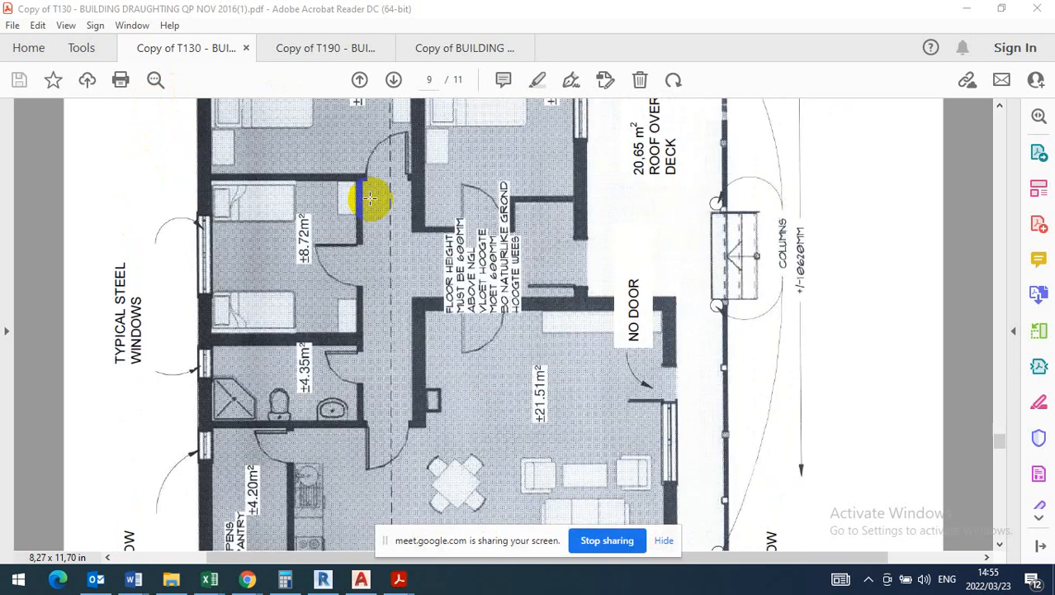
- Return to the site plan on Diagram Sheet 1 and examine its north arrow, building lines and dashed house outline
scroll(368, 198, "down", 6)
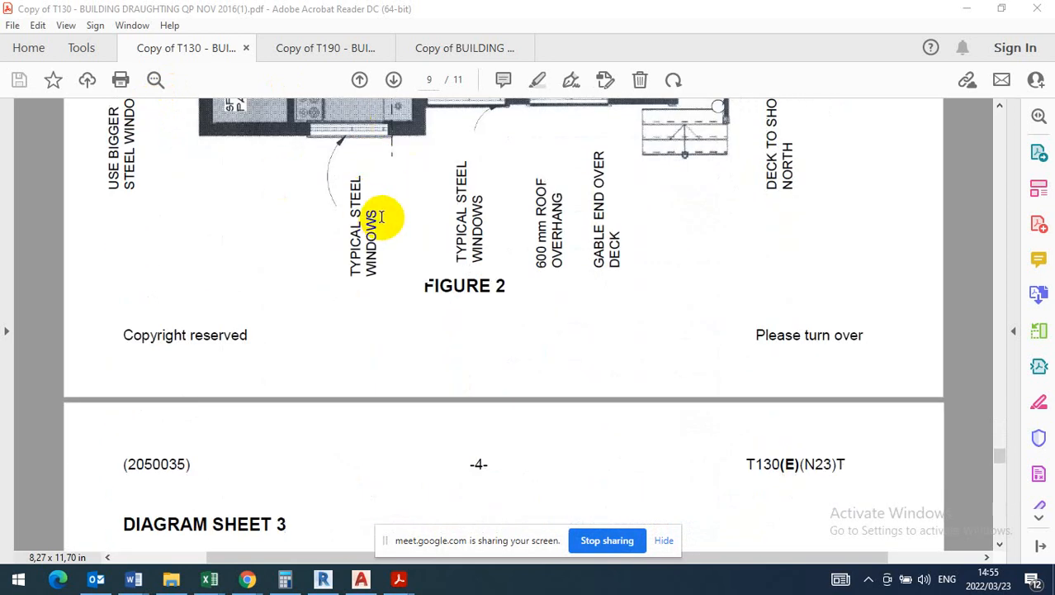
scroll(383, 217, "up", 3)
scroll(379, 222, "up", 12)
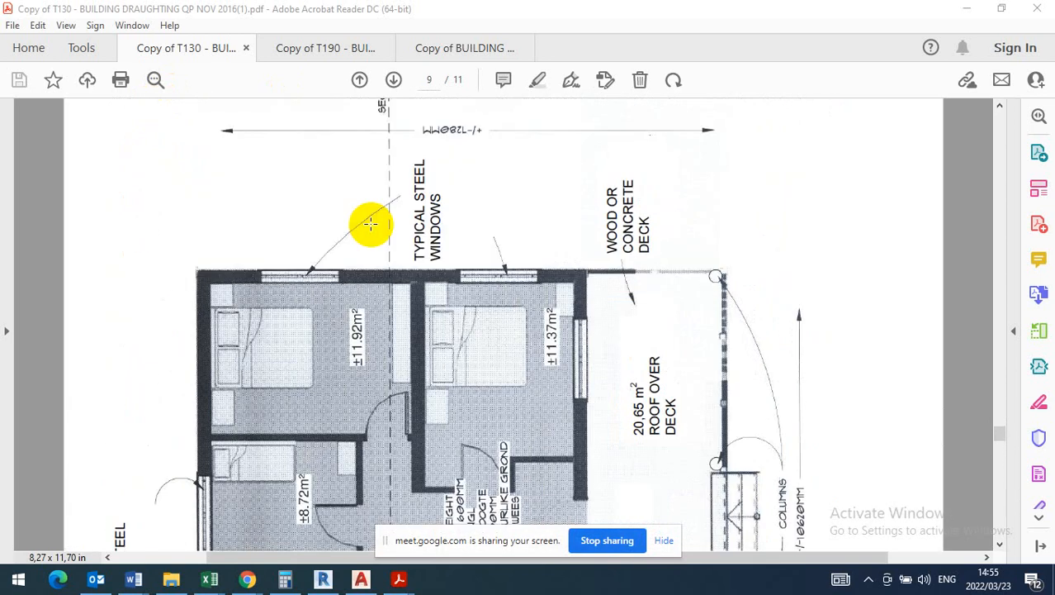
scroll(374, 225, "up", 12)
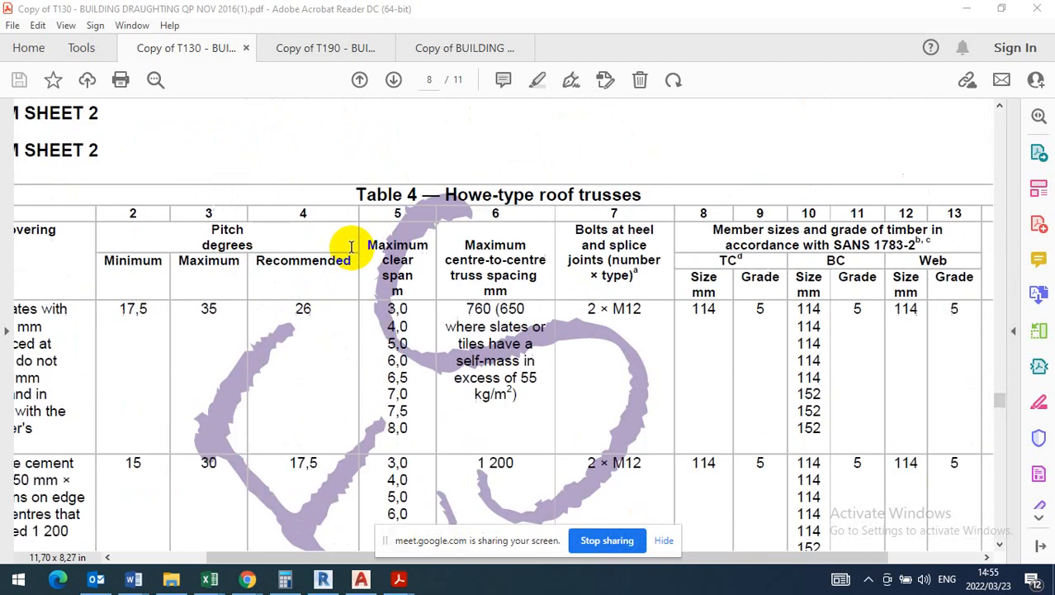
scroll(351, 254, "up", 12)
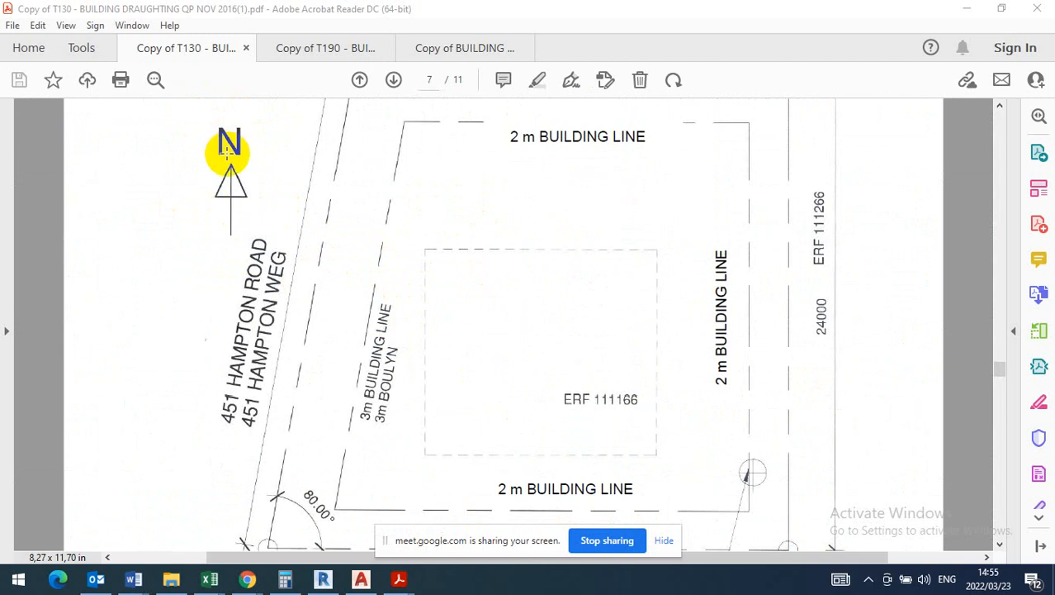
scroll(234, 152, "down", 2)
scroll(234, 157, "down", 1)
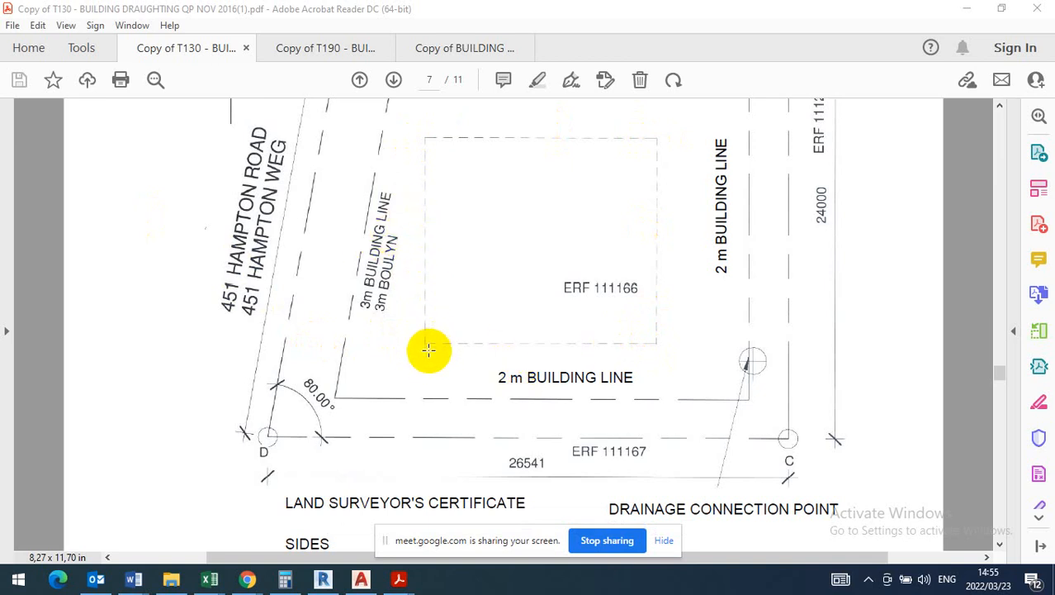
- Go back to the concept floor plan and examine the section line, overall width dimension and deck beside the bedrooms
scroll(427, 330, "down", 15)
scroll(436, 304, "down", 20)
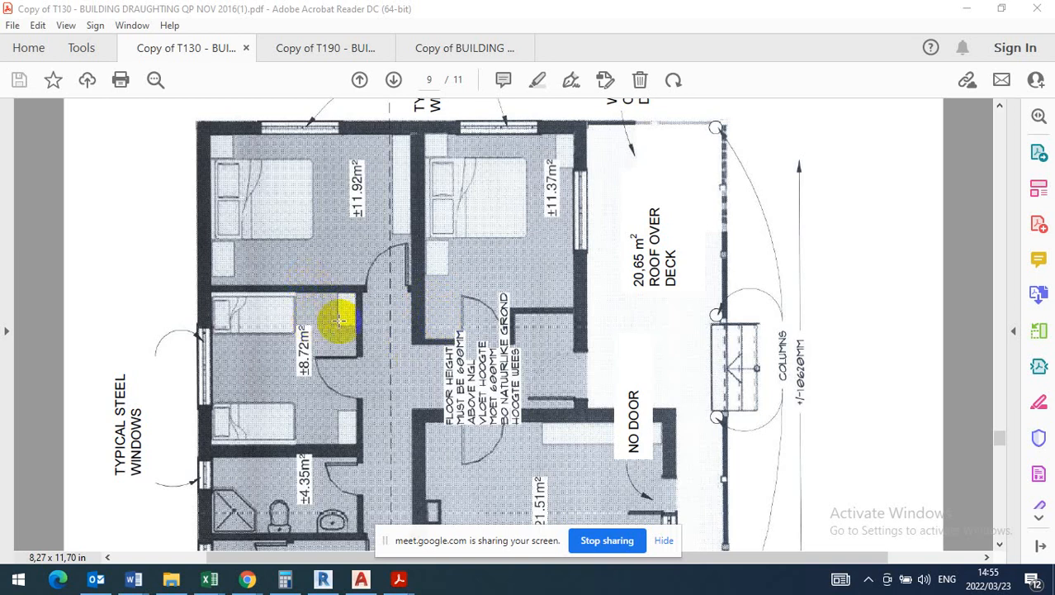
scroll(616, 348, "up", 1)
scroll(527, 278, "up", 5)
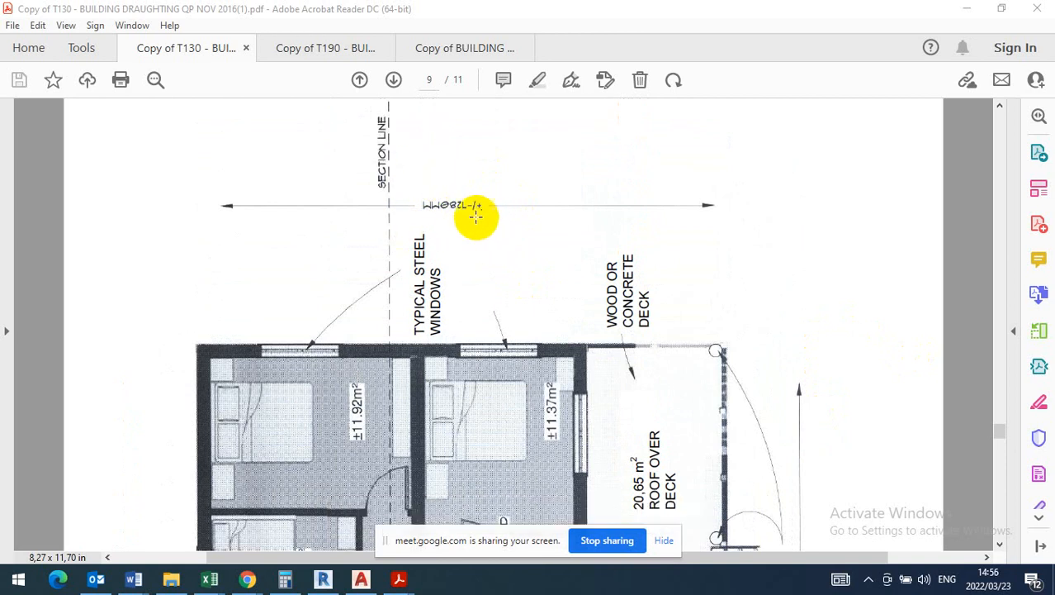
right_click(486, 163)
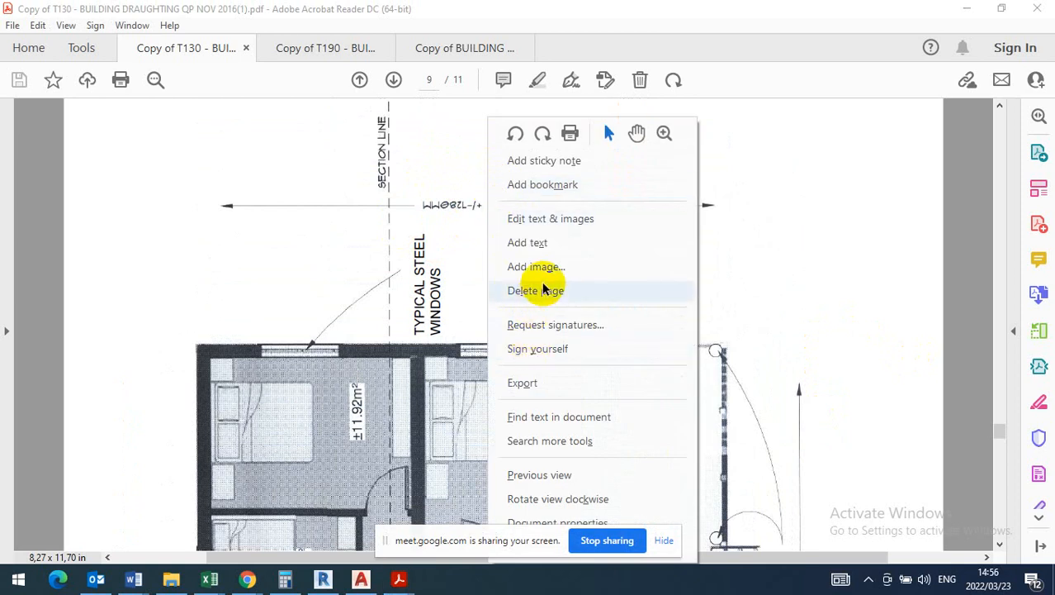
left_click(464, 248)
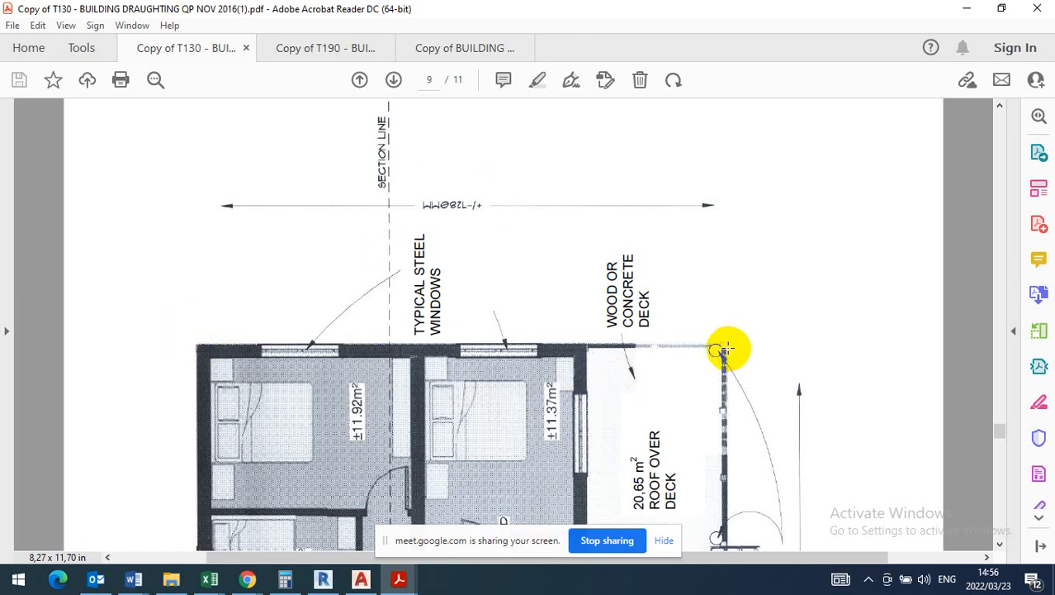
- Follow the concept plan's outer walls between the corners and read its overall length and width dimensions
scroll(527, 289, "down", 5)
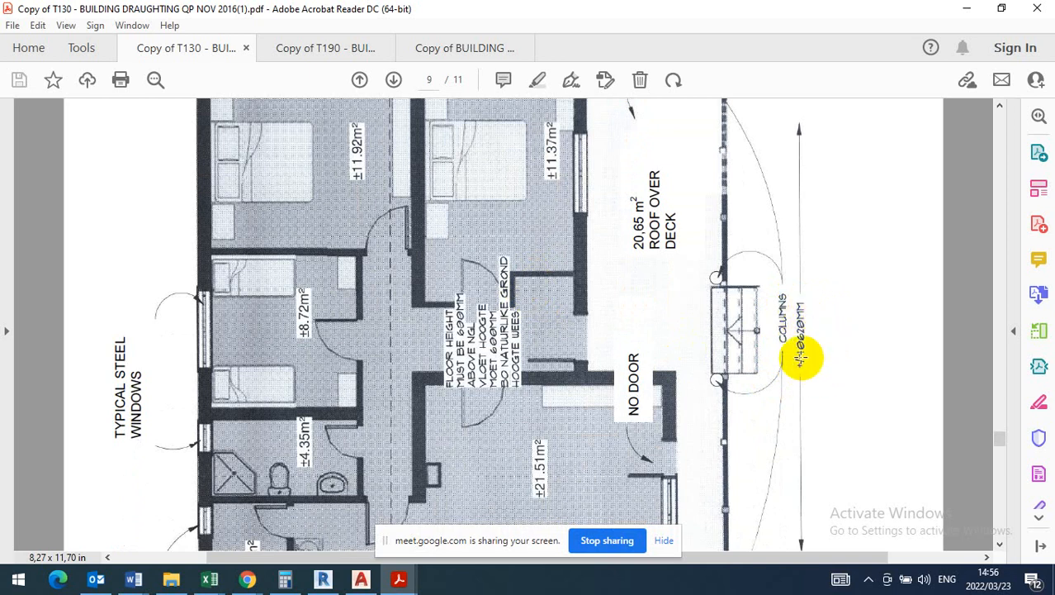
scroll(797, 338, "up", 3)
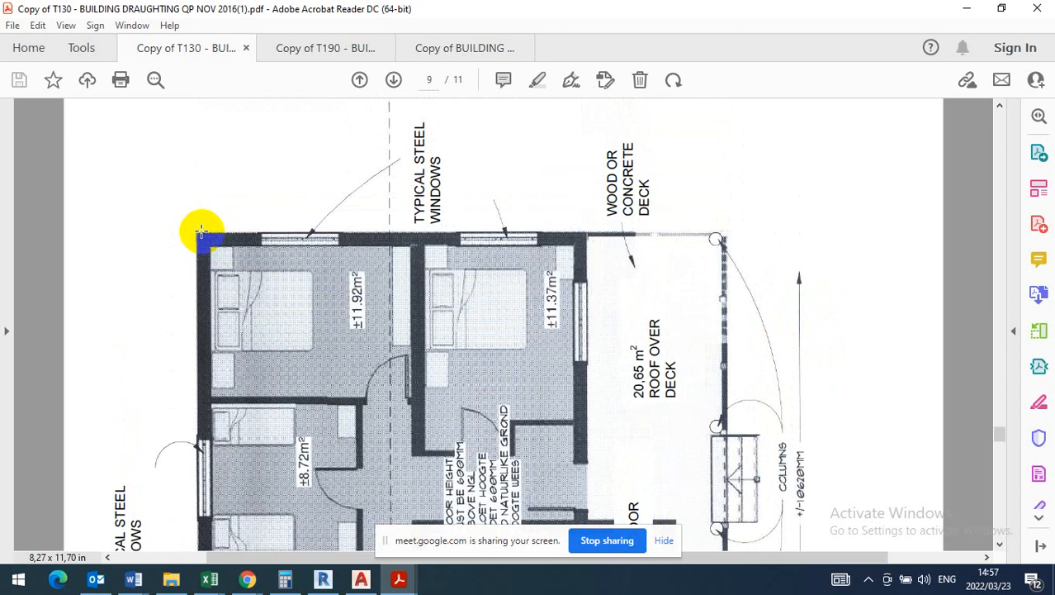
scroll(205, 231, "down", 10)
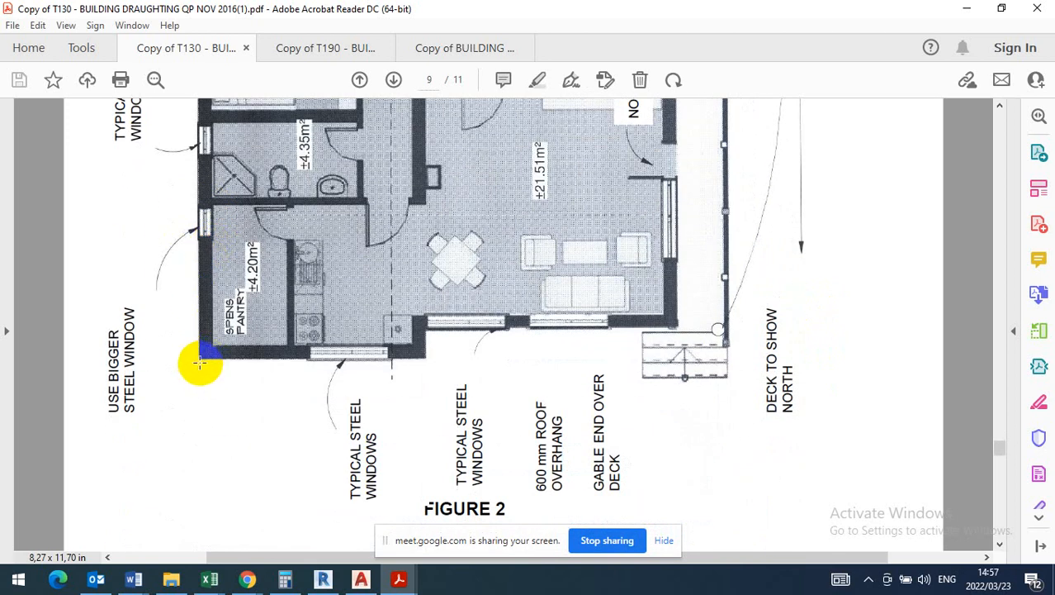
scroll(199, 362, "up", 2)
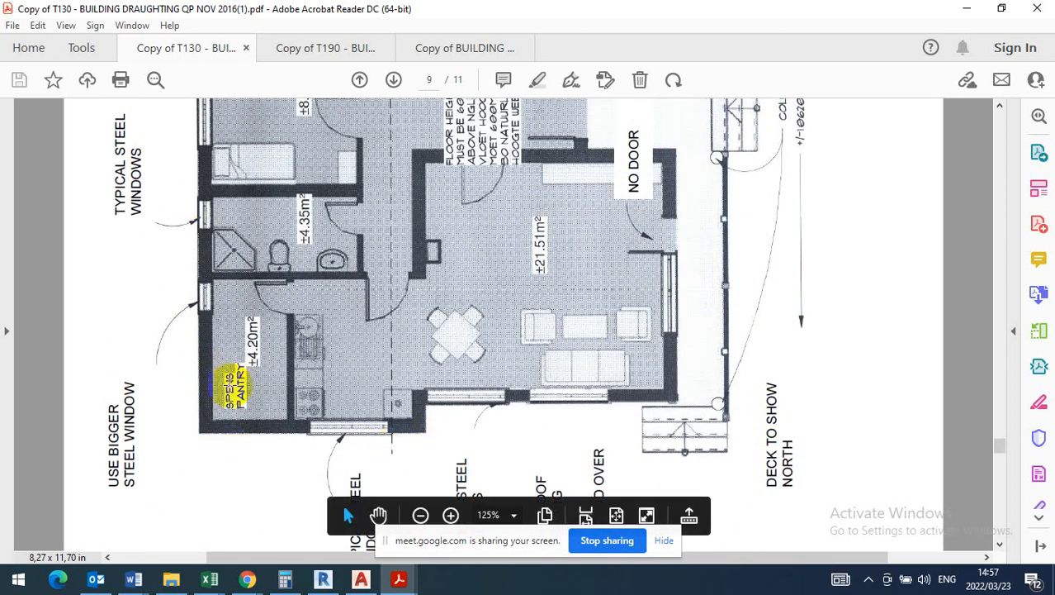
scroll(233, 386, "up", 6)
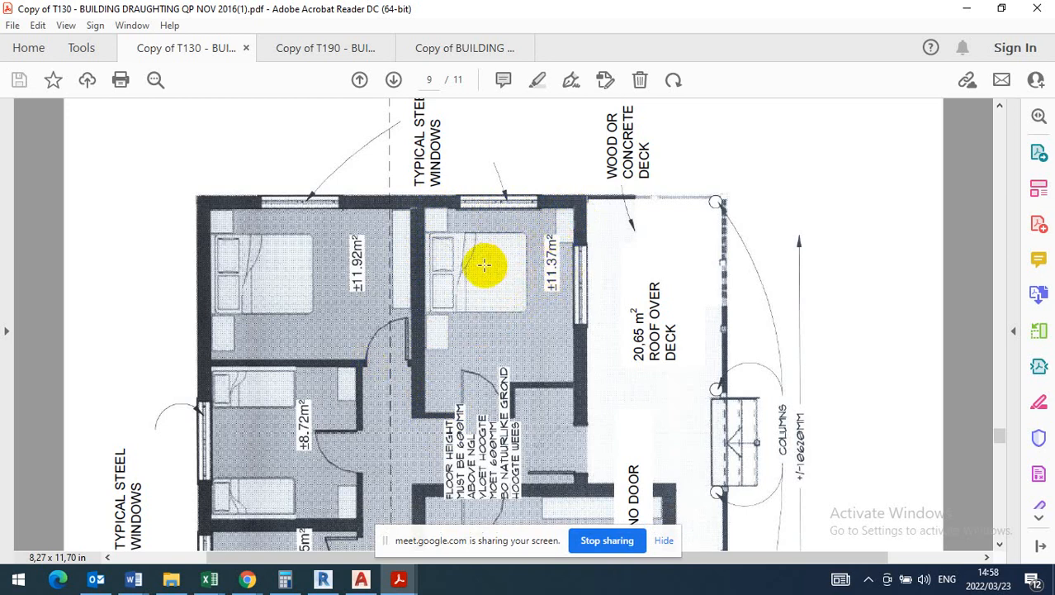
scroll(457, 244, "up", 3)
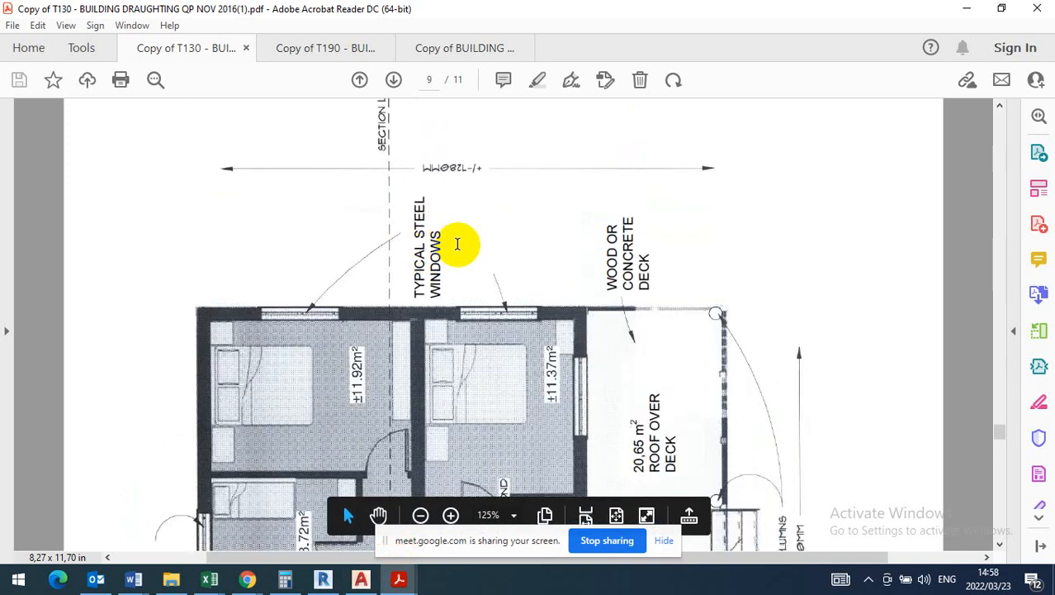
scroll(457, 243, "up", 3)
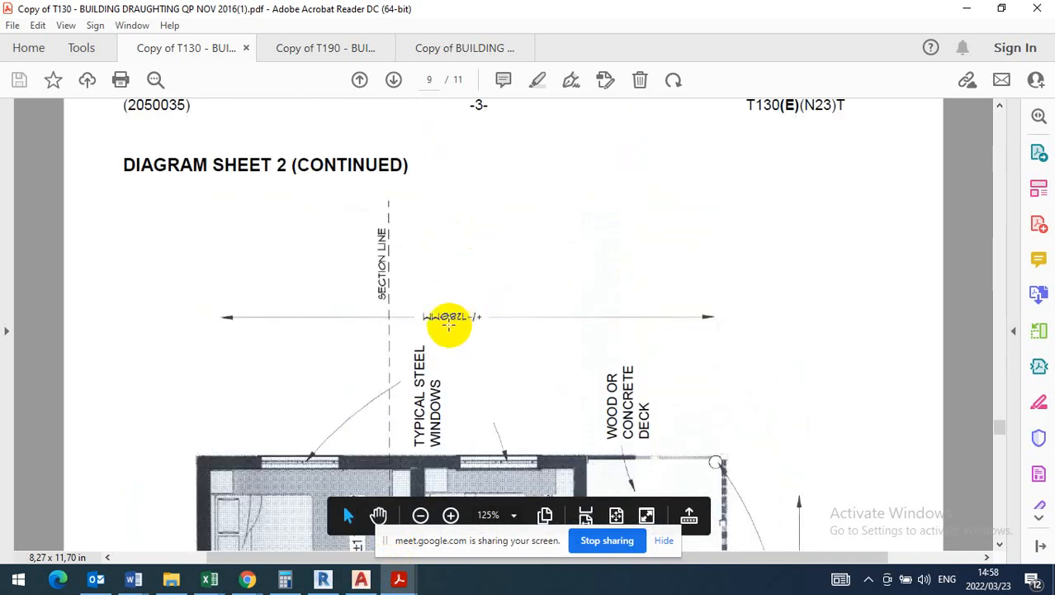
scroll(448, 318, "down", 12)
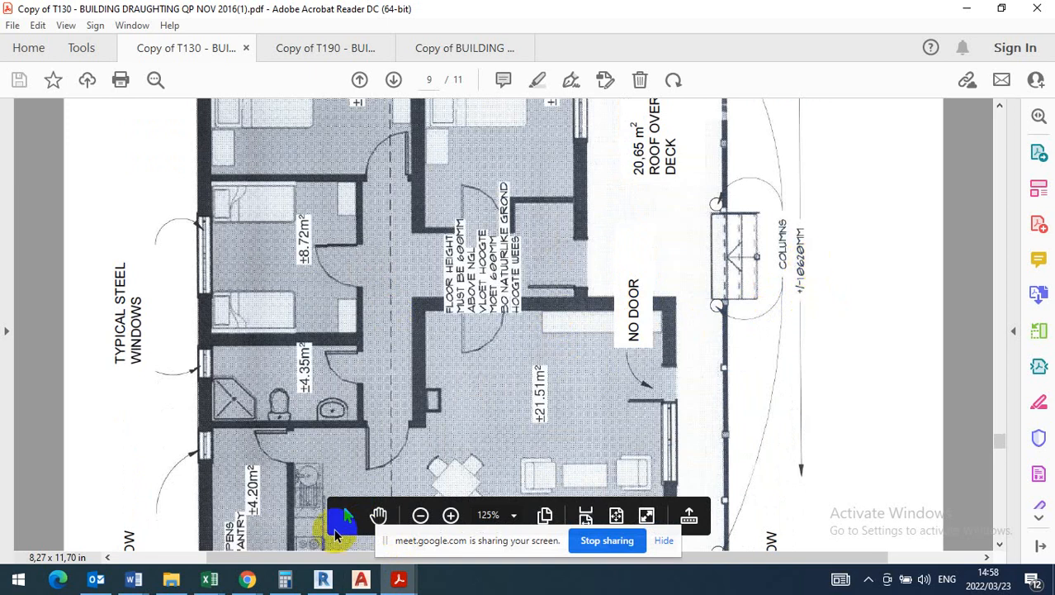
- Switch to AutoCAD and start a new drawing to bring up the template selection
left_click(361, 578)
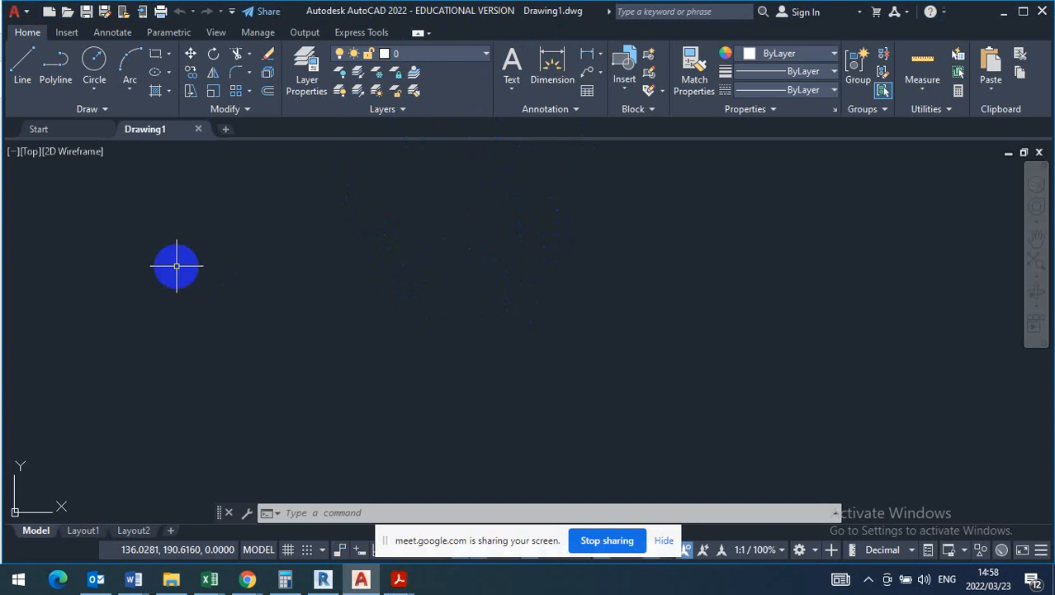
left_click(27, 14)
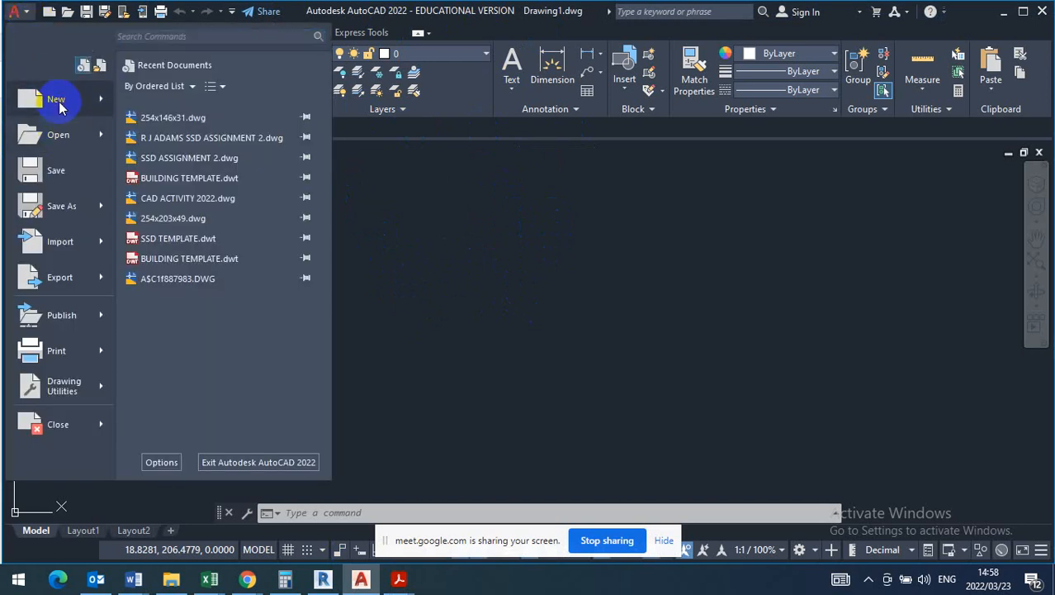
left_click(62, 106)
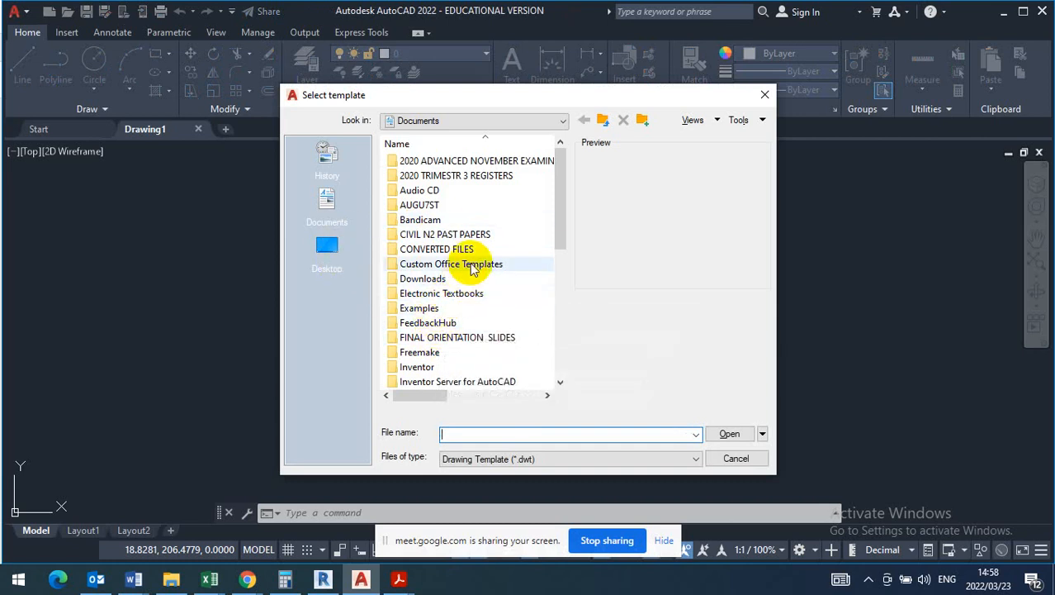
- Look through the Documents and Desktop folders for the building drawing template
scroll(472, 269, "down", 7)
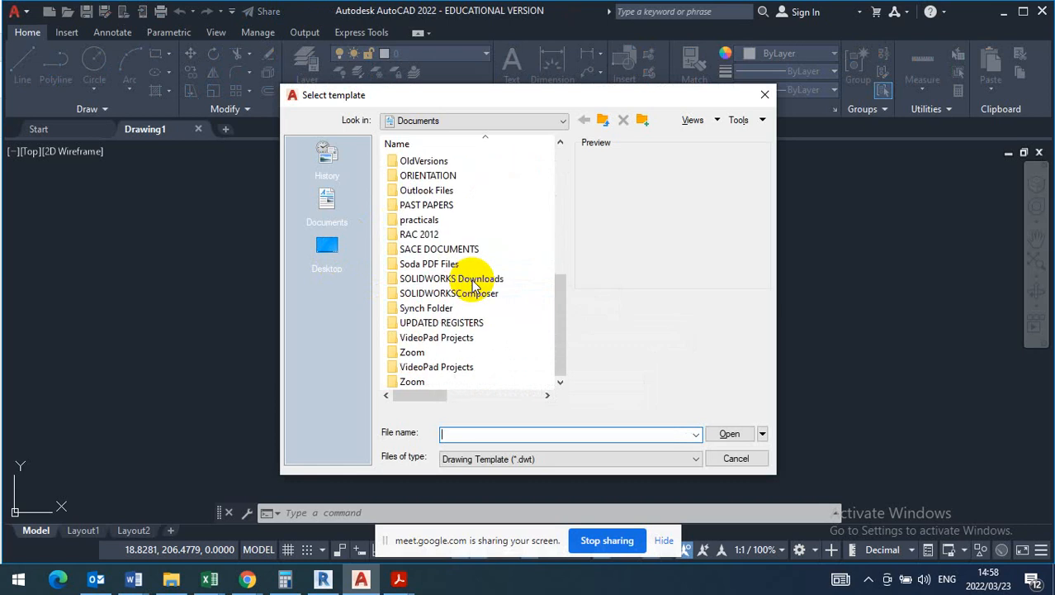
scroll(437, 297, "up", 7)
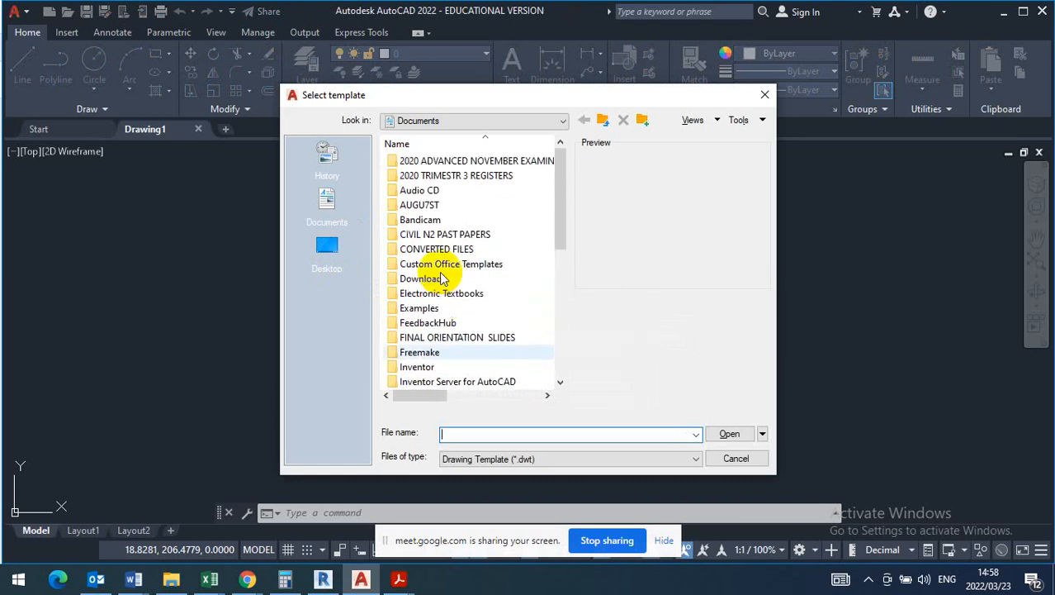
left_click(328, 244)
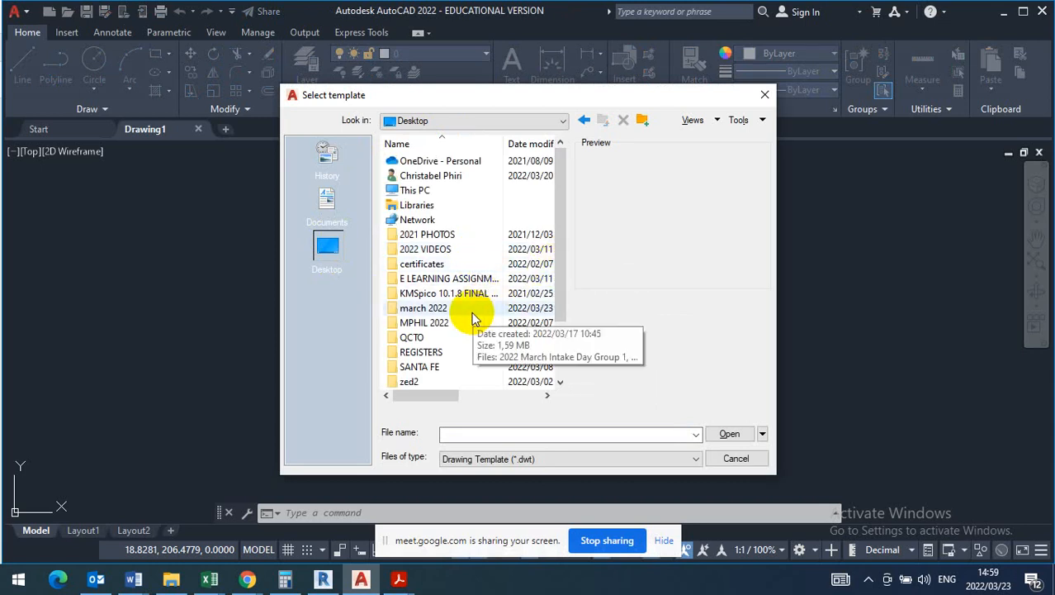
scroll(446, 304, "down", 2)
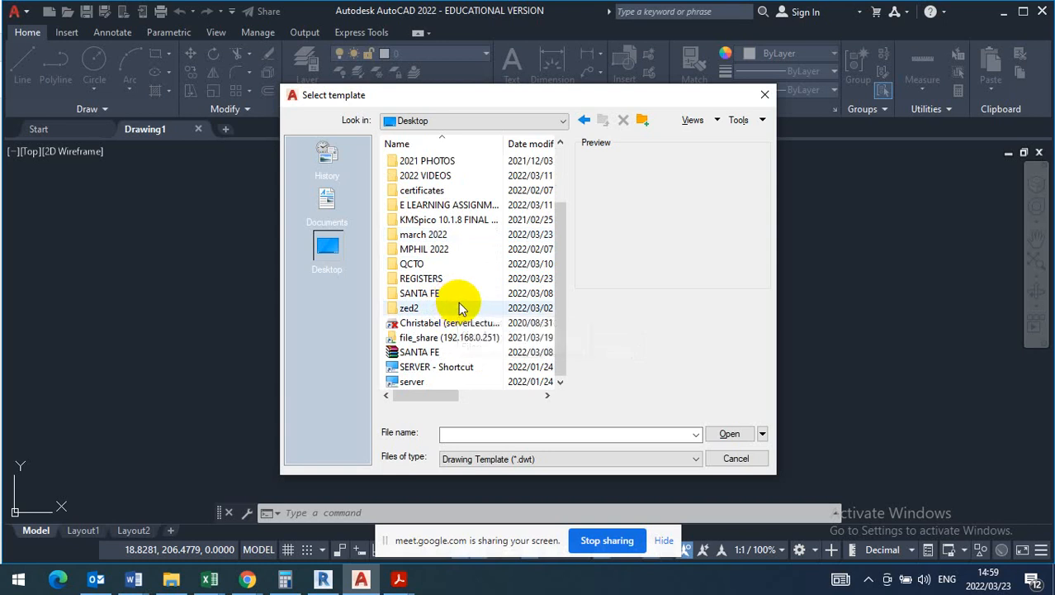
left_click(330, 205)
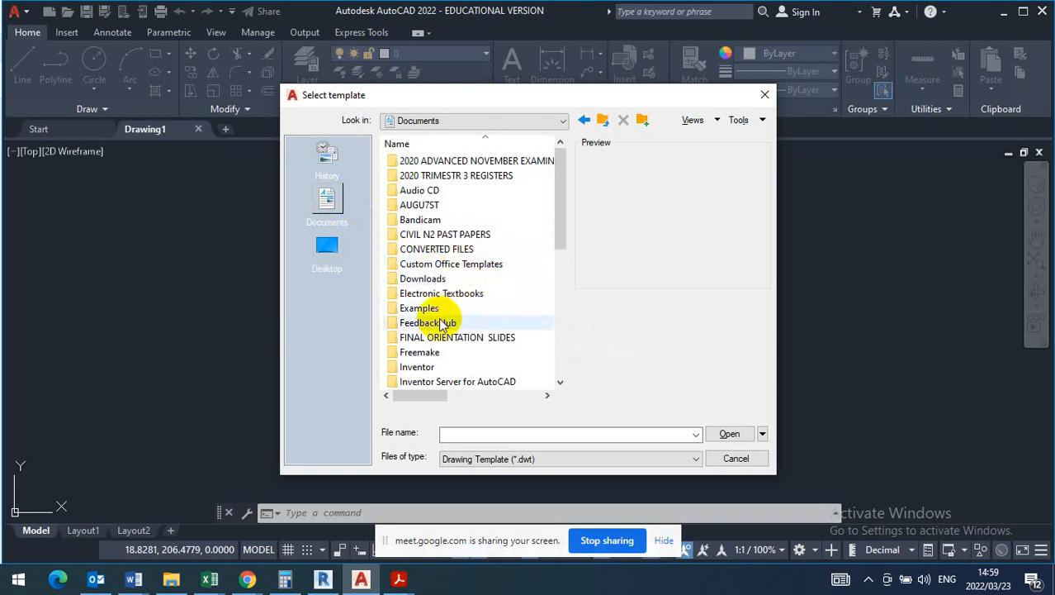
scroll(451, 317, "down", 4)
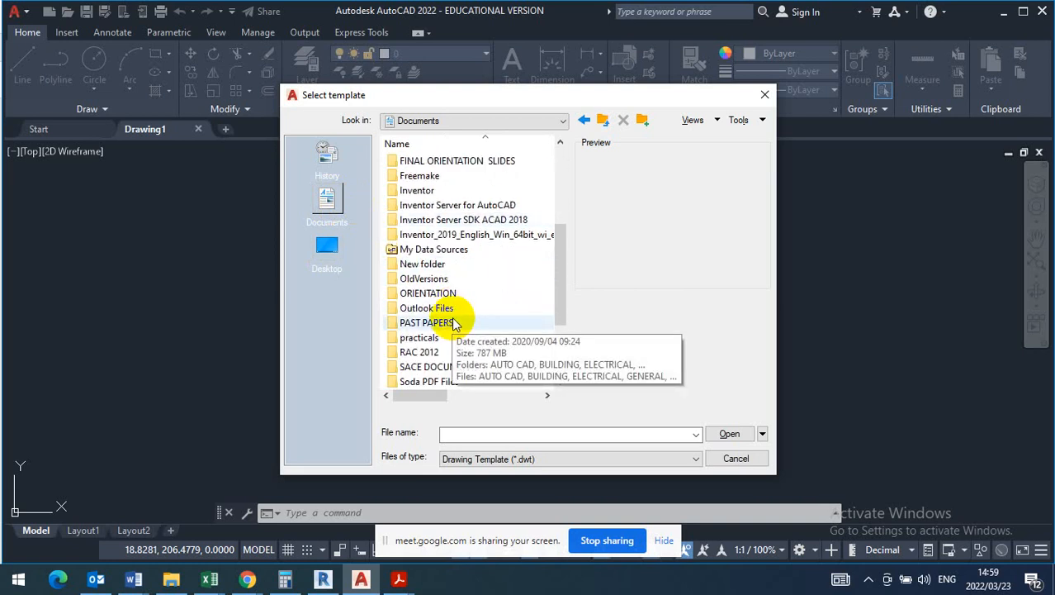
scroll(460, 324, "down", 2)
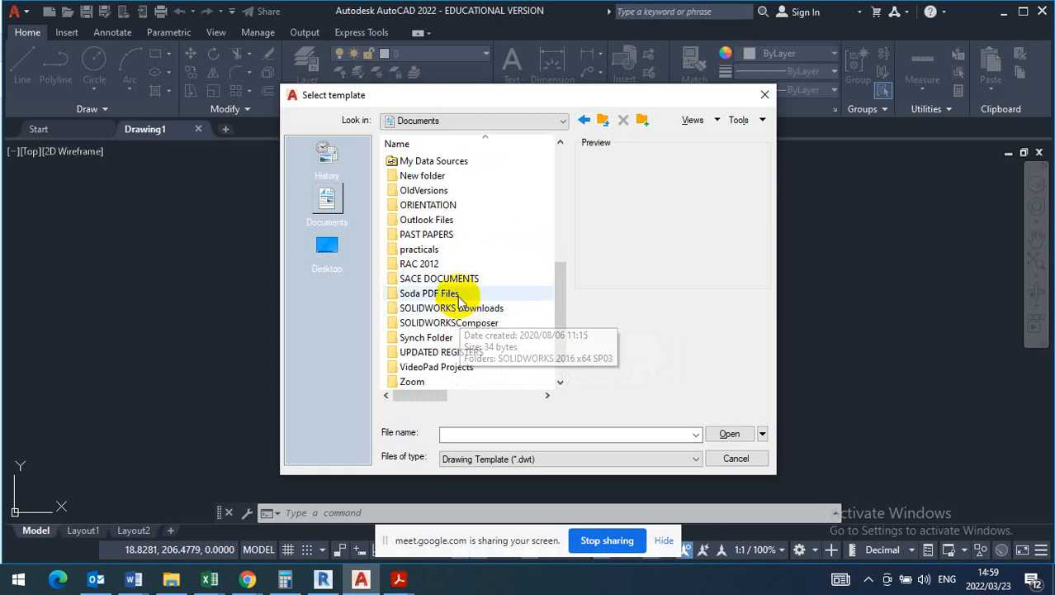
scroll(454, 301, "up", 1)
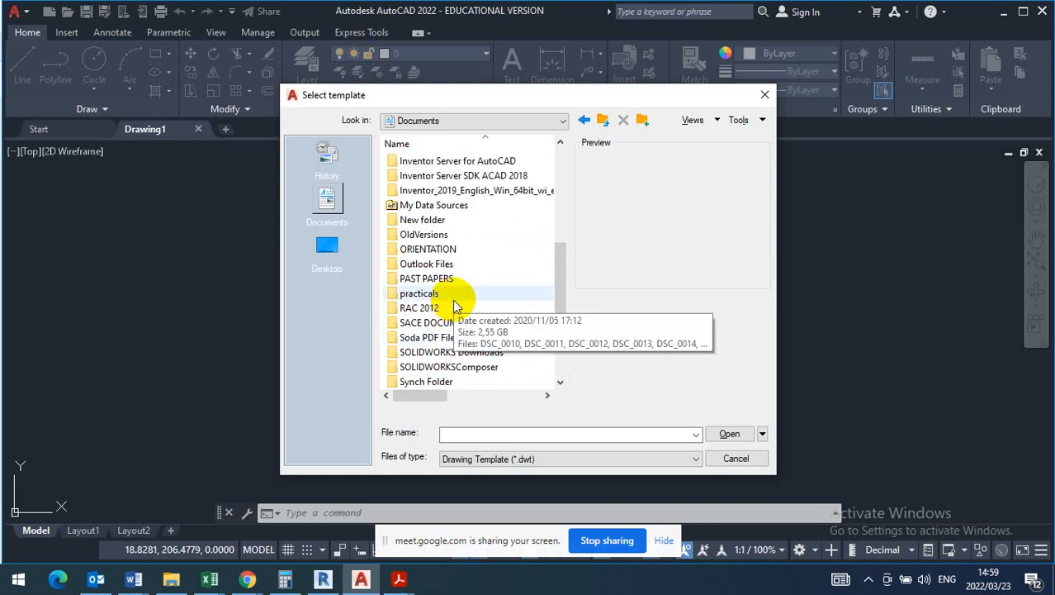
scroll(453, 304, "up", 3)
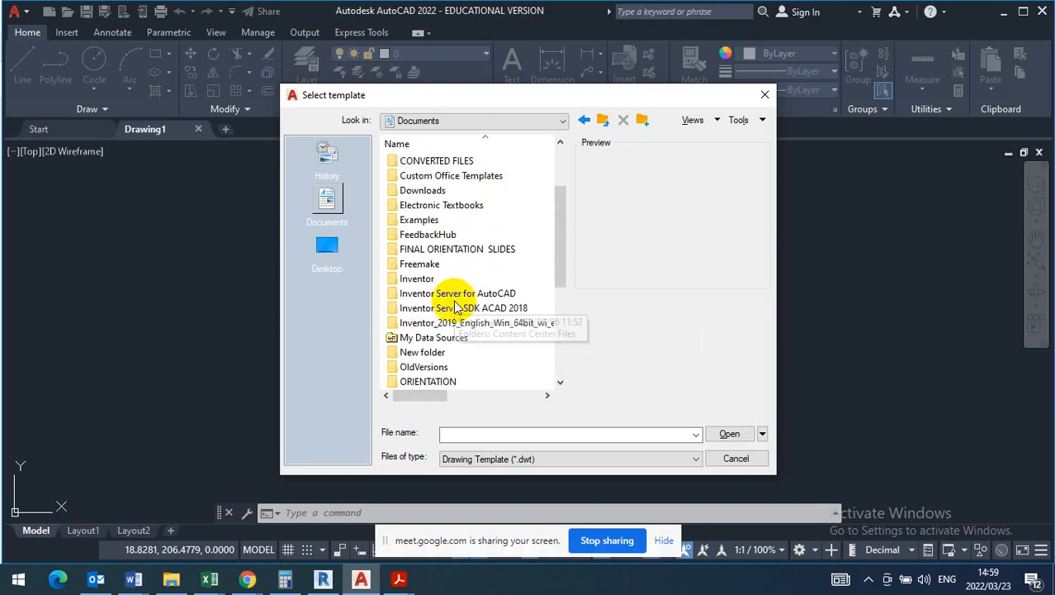
scroll(454, 306, "up", 2)
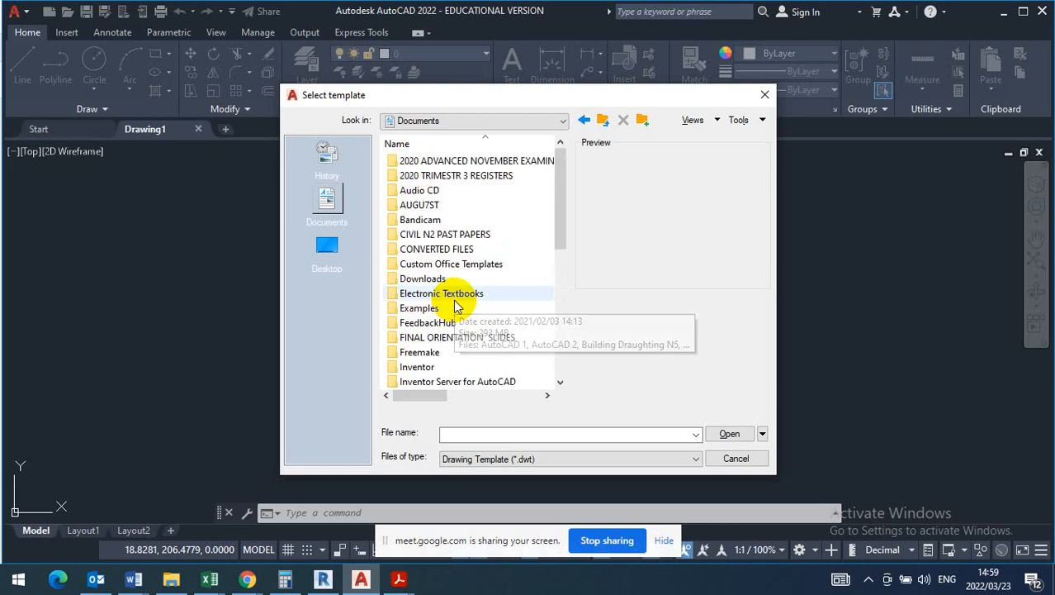
- Check the Desktop and Documents folders once more for the template, and leave the template selection
left_click(327, 249)
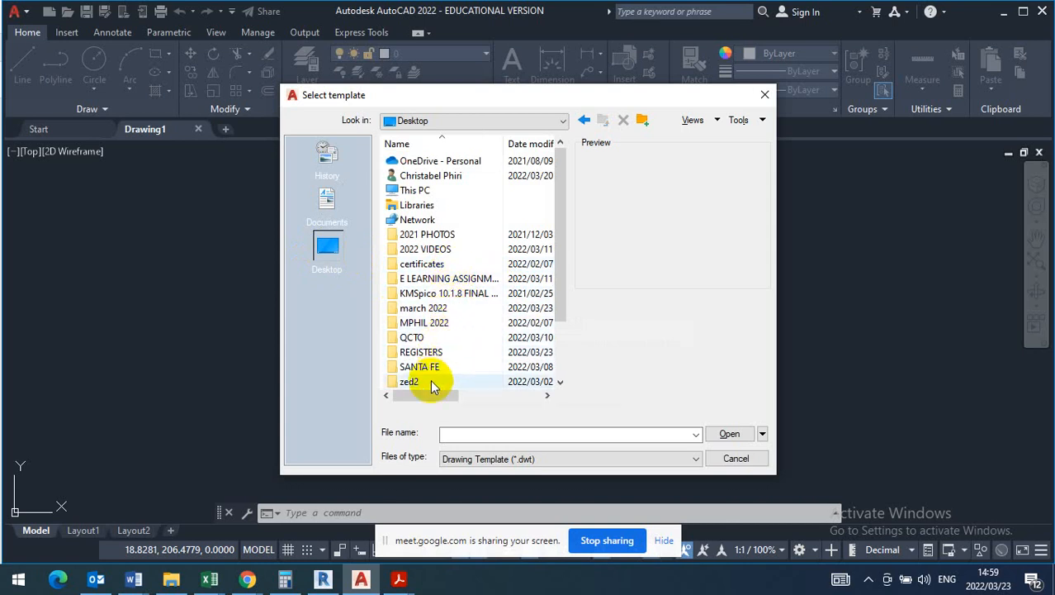
scroll(433, 382, "down", 1)
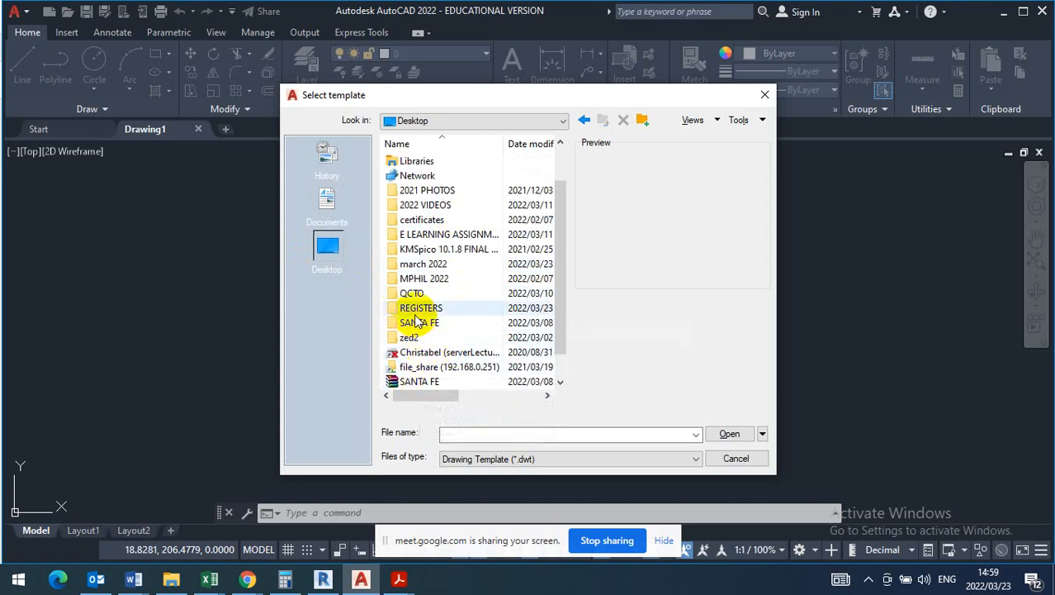
scroll(437, 298, "up", 1)
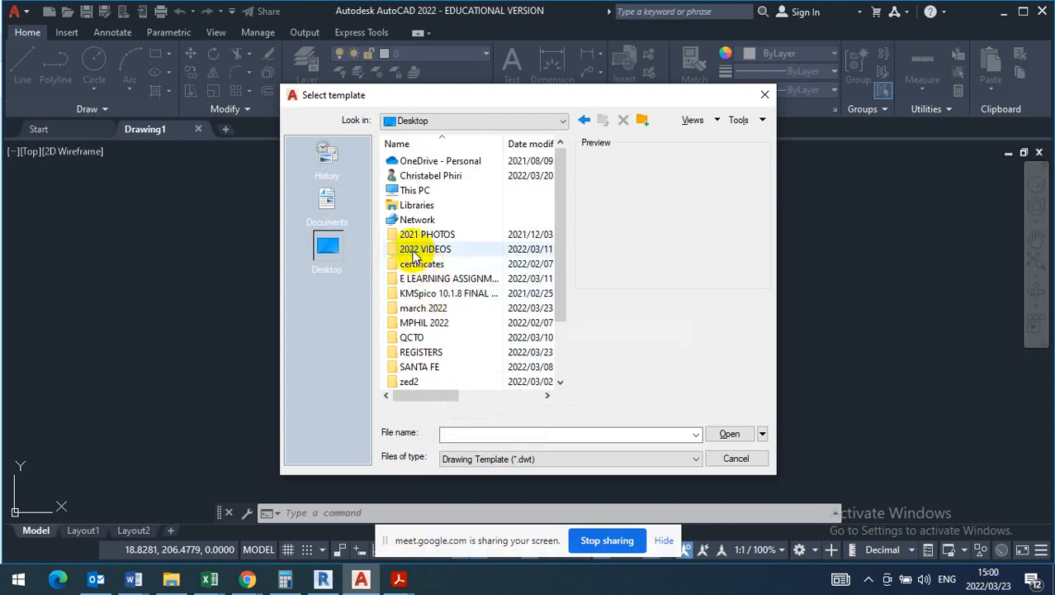
left_click(326, 200)
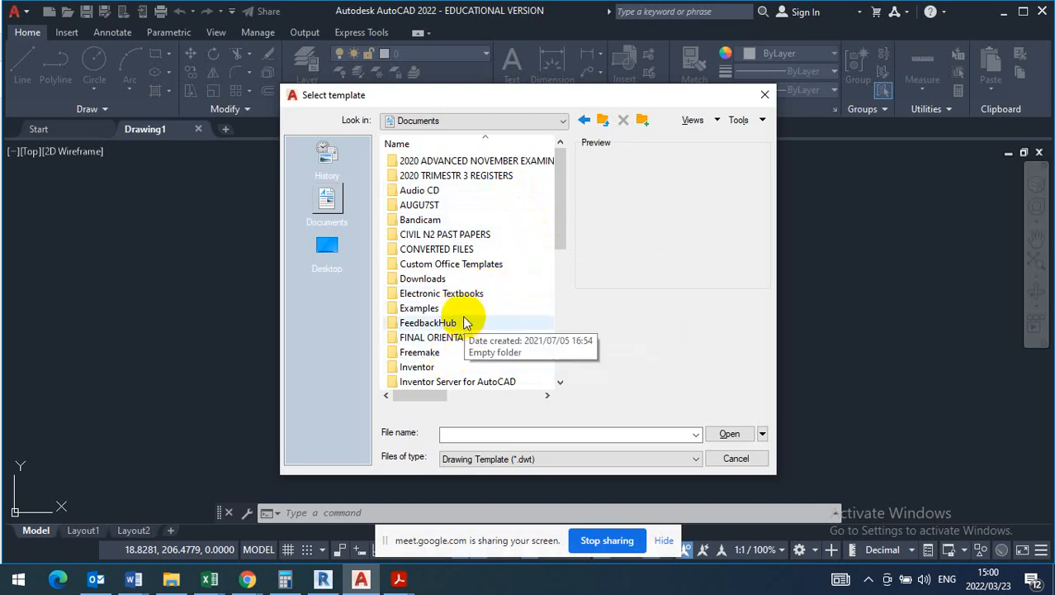
scroll(465, 321, "down", 1)
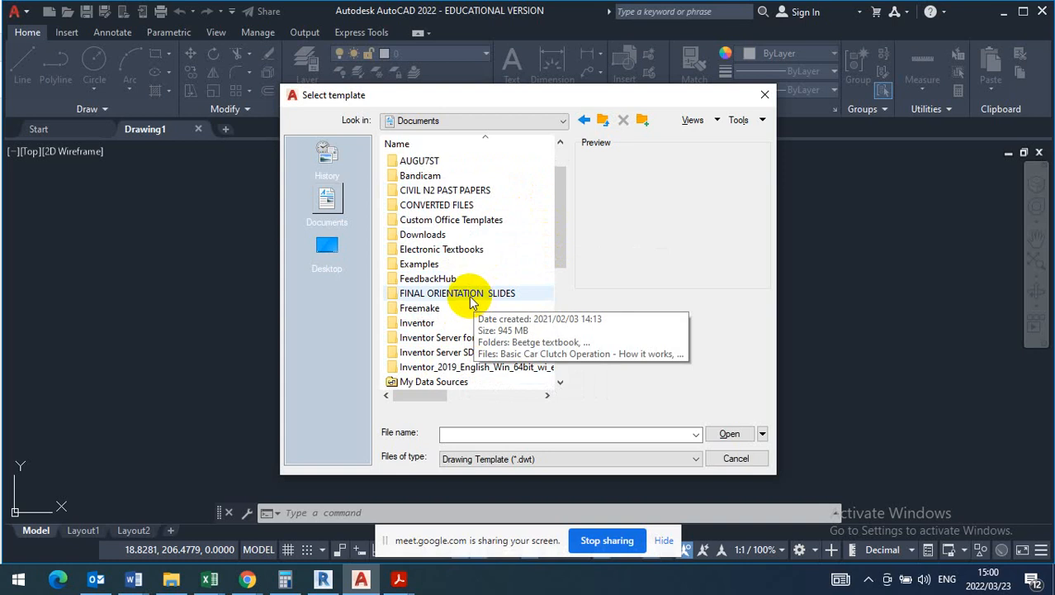
scroll(459, 295, "down", 1)
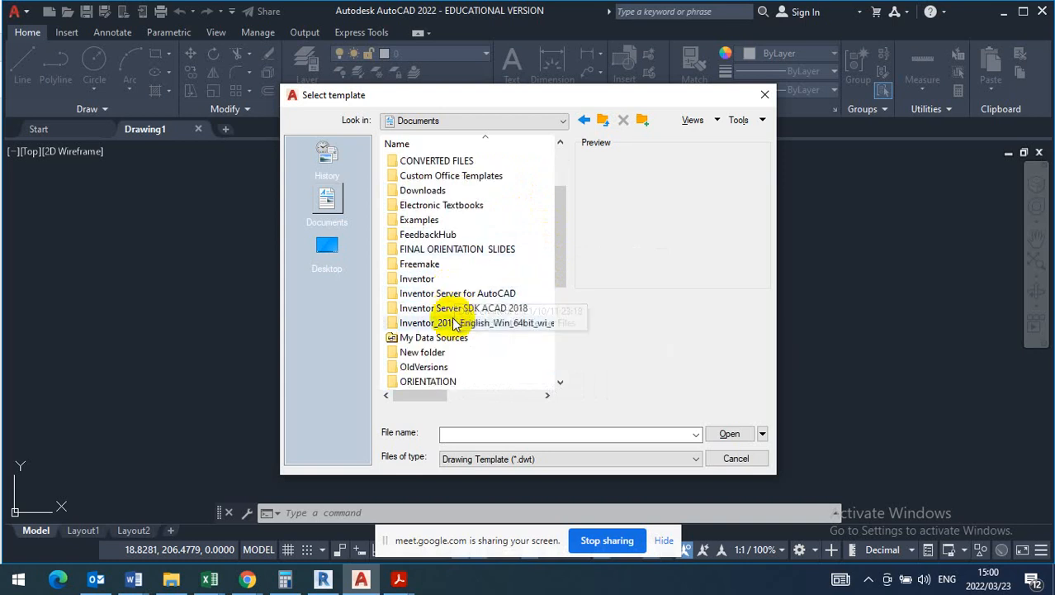
scroll(433, 330, "down", 1)
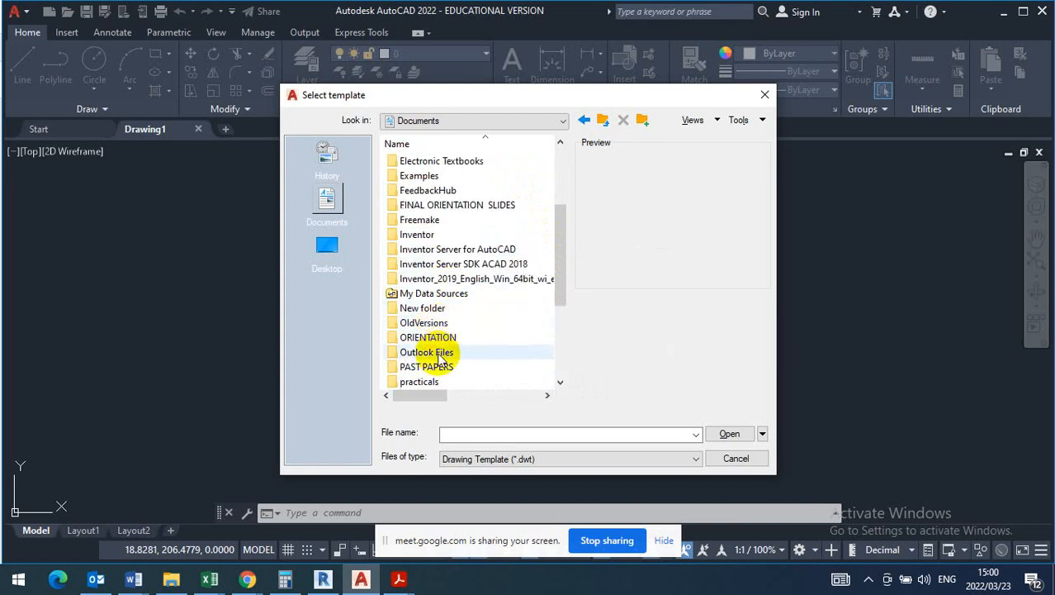
scroll(450, 351, "down", 1)
scroll(446, 326, "down", 2)
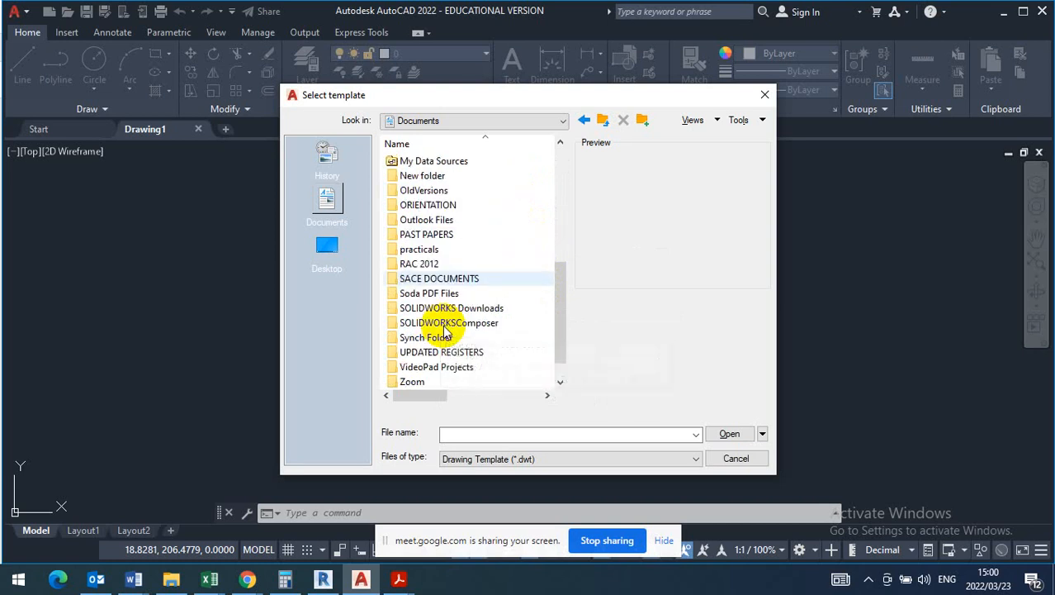
left_click(765, 94)
- Search Windows for TEMPLATES, and start a new drawing from AA BUILDING TEMPLATE in the Autocad Templates folder
left_click(18, 579)
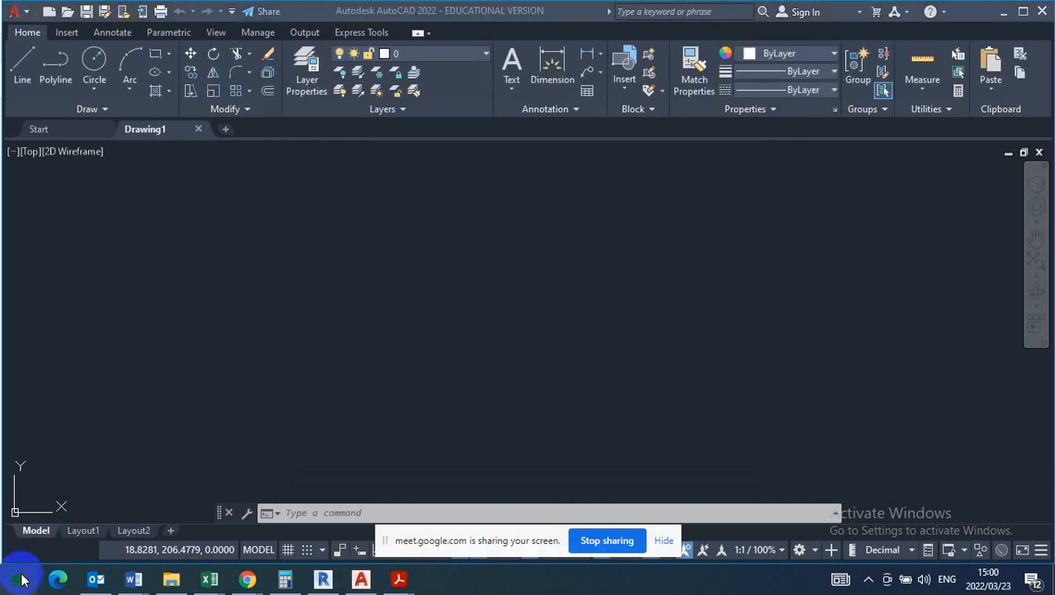
type("TEM")
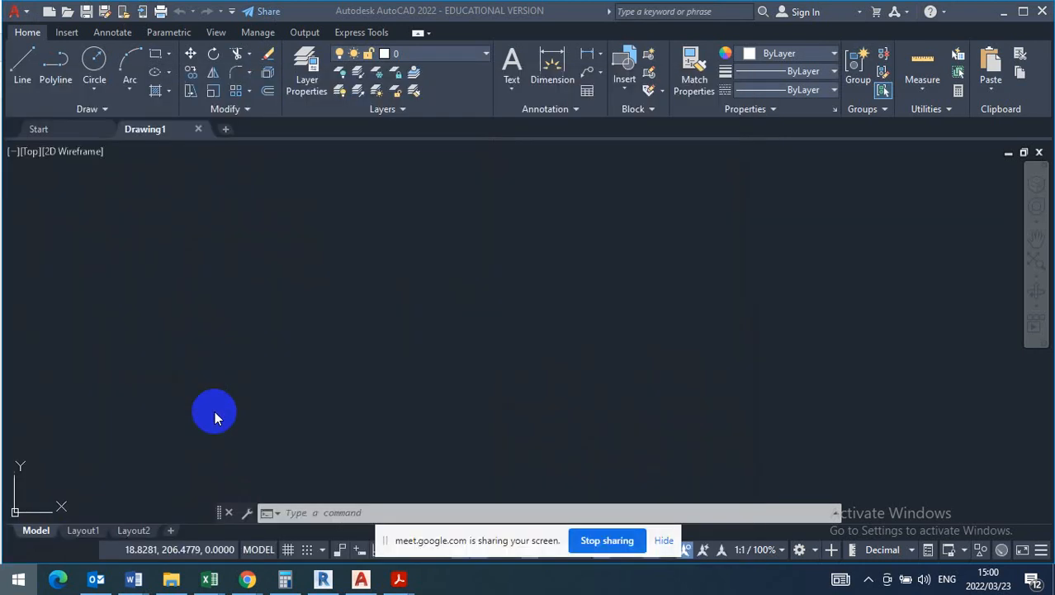
type("PLA")
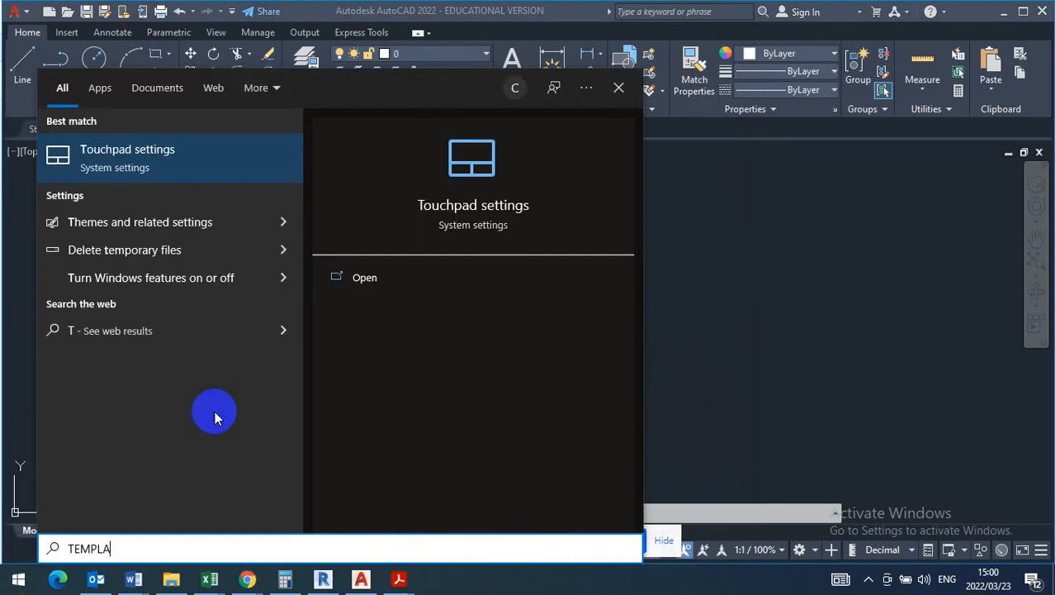
type("TES")
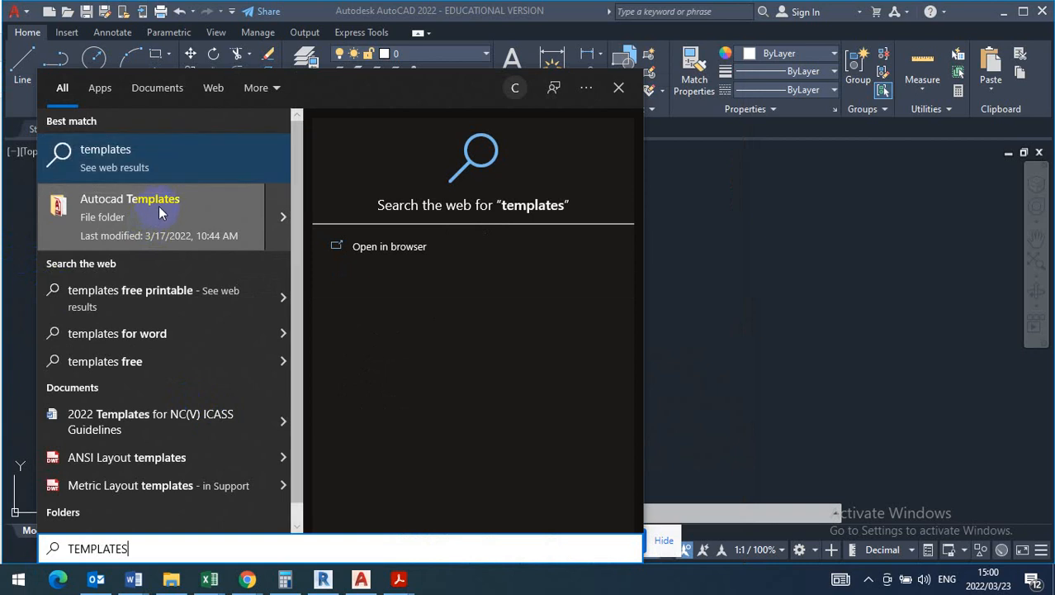
left_click(160, 213)
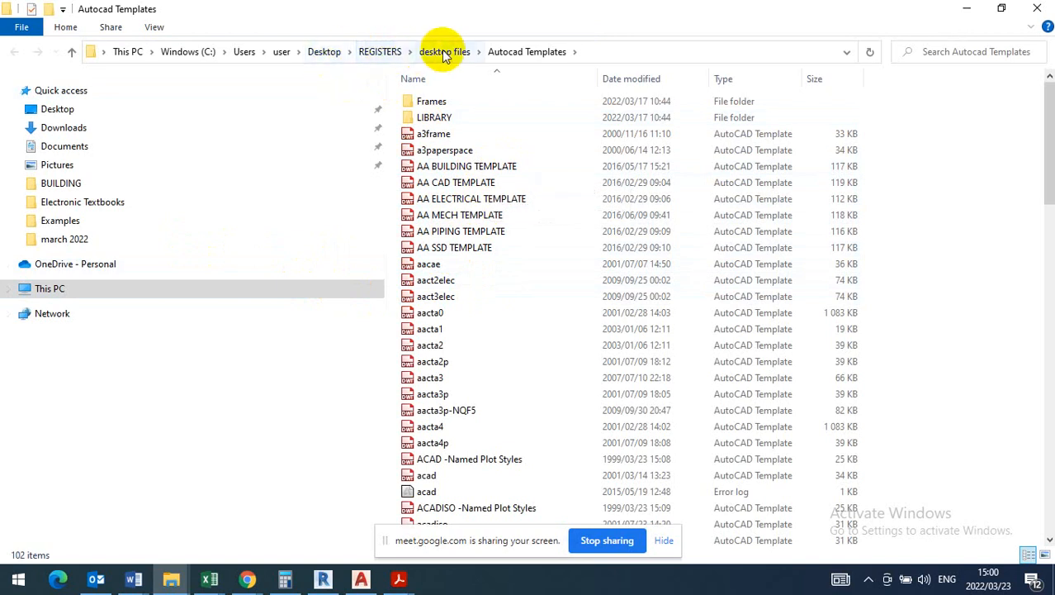
left_click(466, 166)
double_click(467, 166)
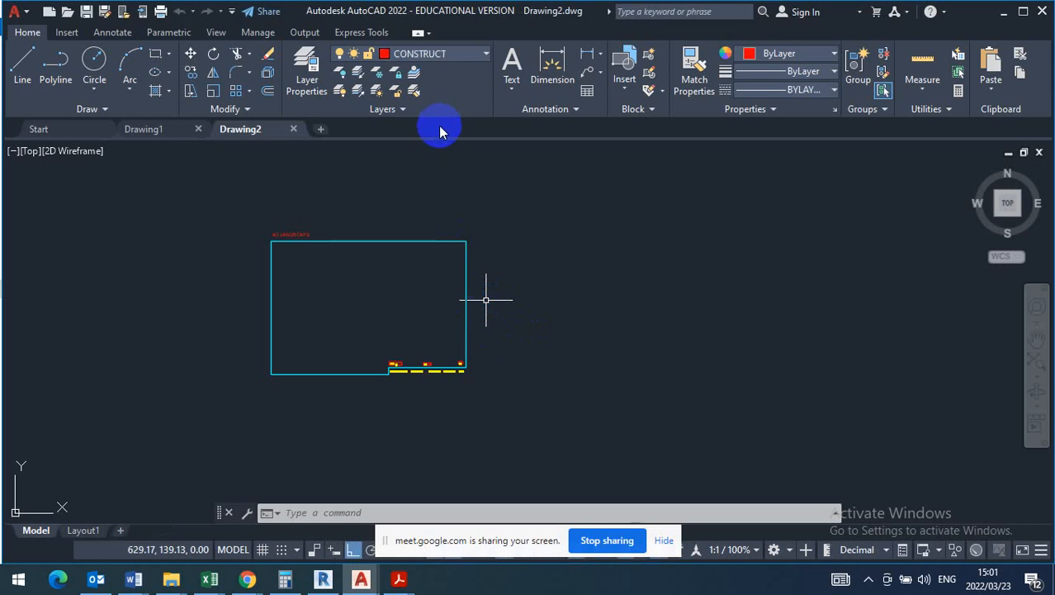
- On the OUTLINE layer, draw a horizontal line 7280 long beside the sheet frame, with a 1-unit segment back from its far end
left_click(478, 55)
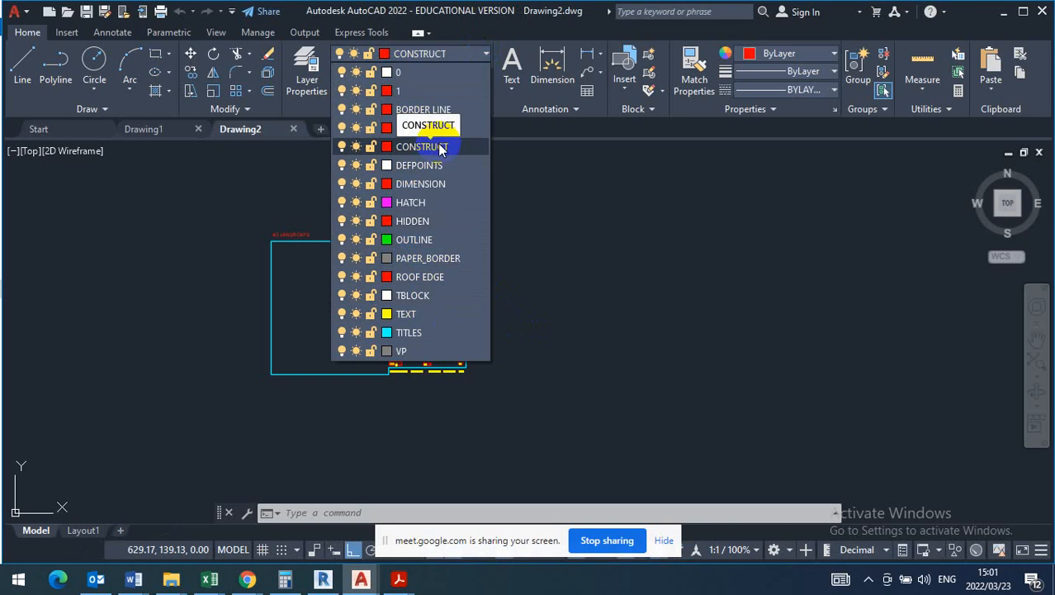
left_click(418, 243)
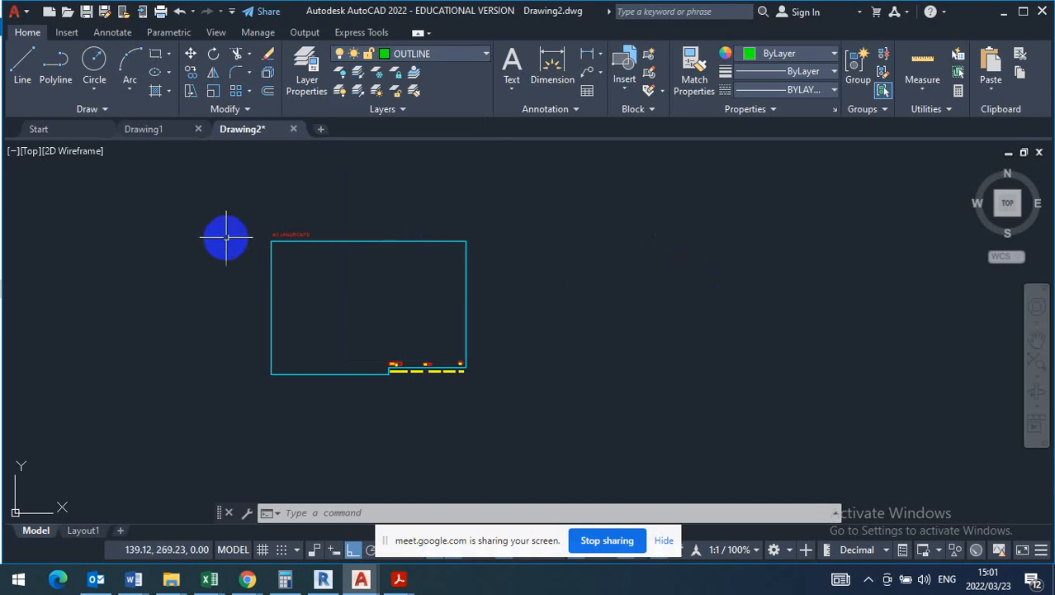
left_click(22, 70)
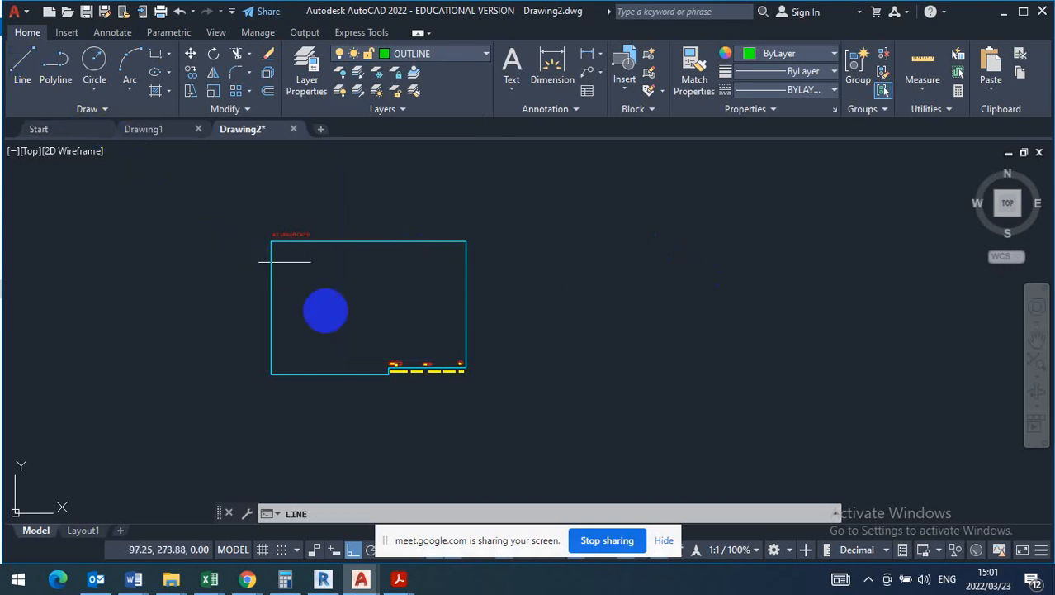
scroll(158, 310, "down", 4)
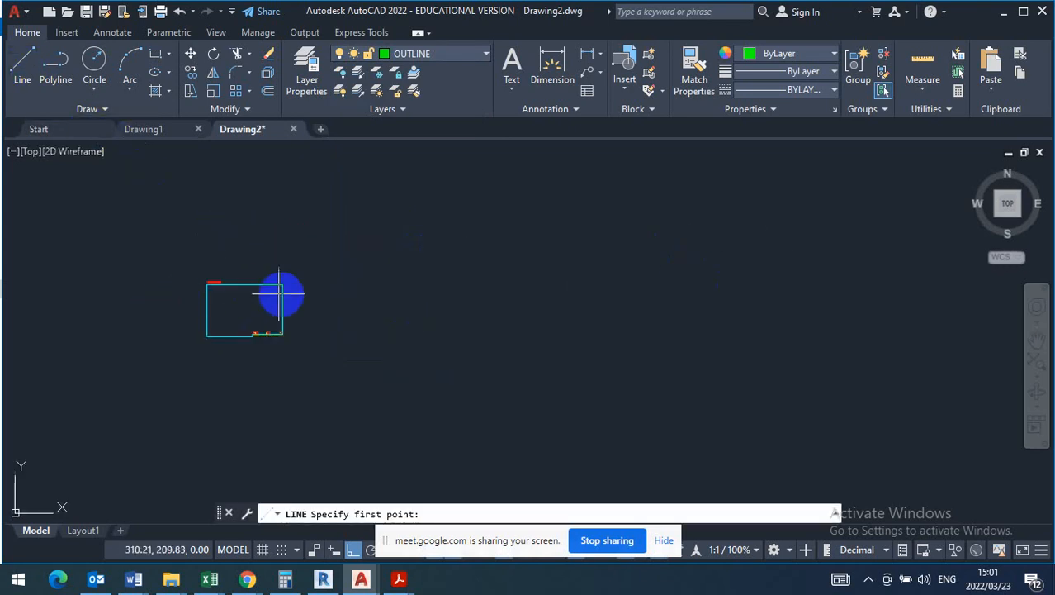
left_click(361, 204)
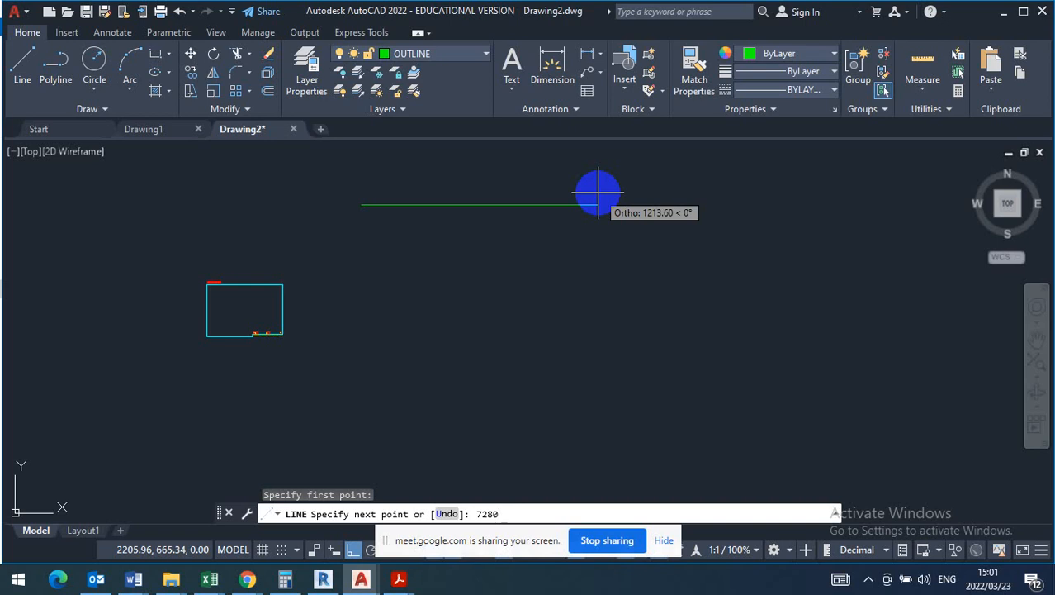
key("Return")
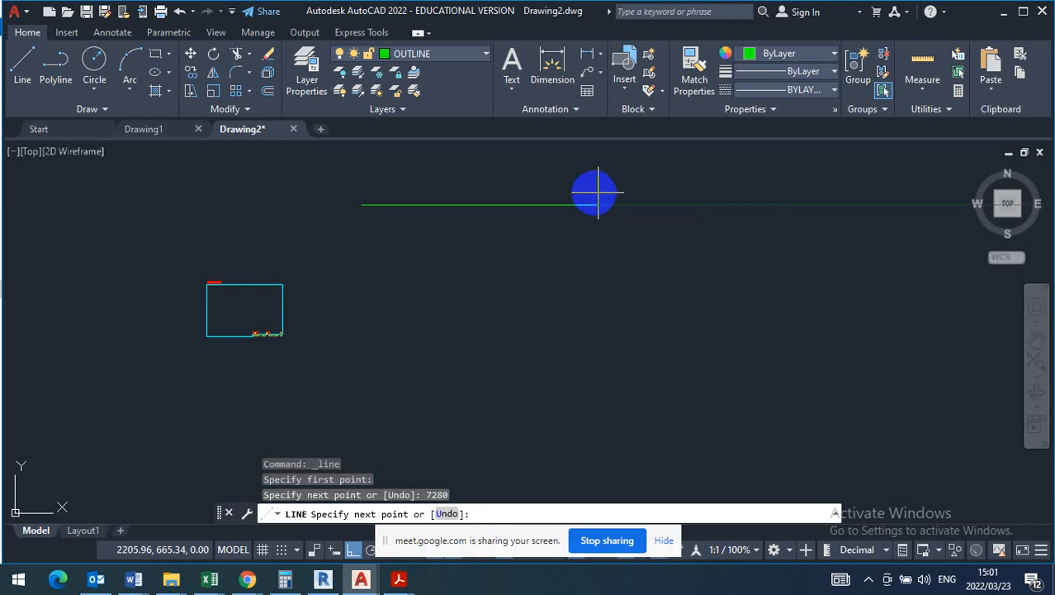
type("1")
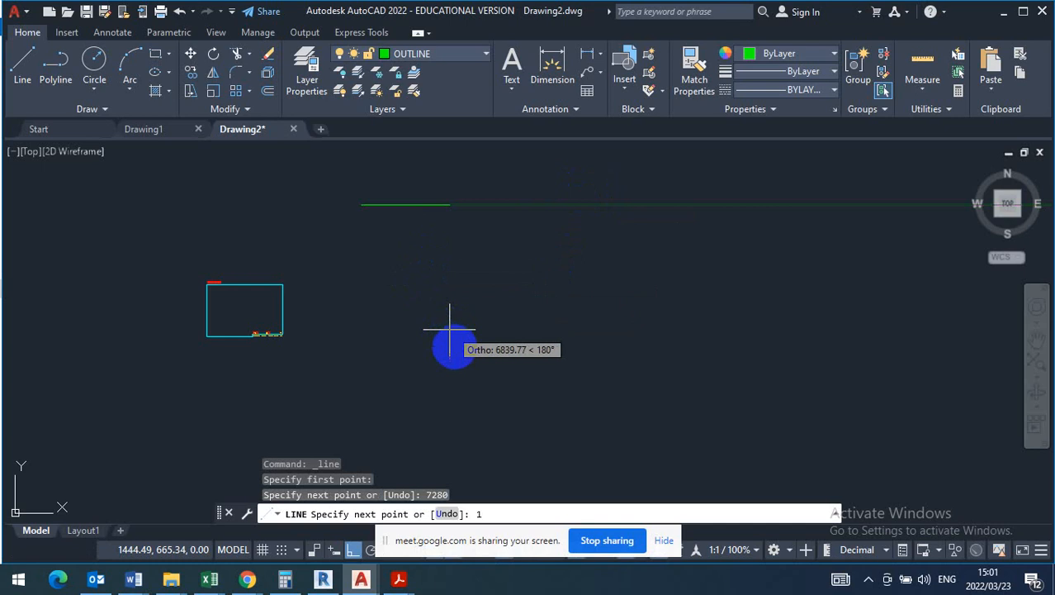
key("Return")
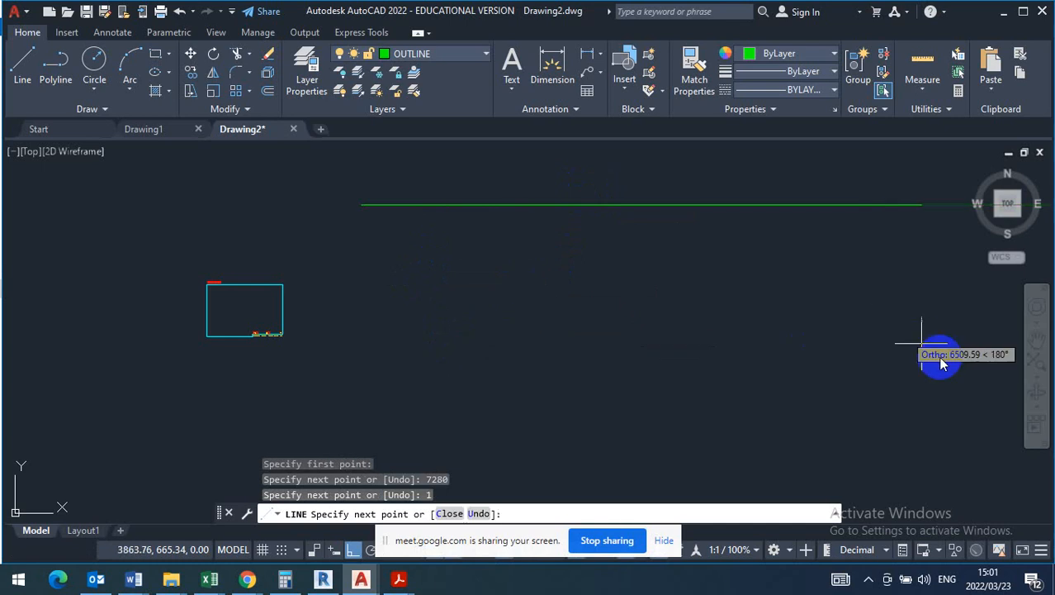
left_click(1037, 366)
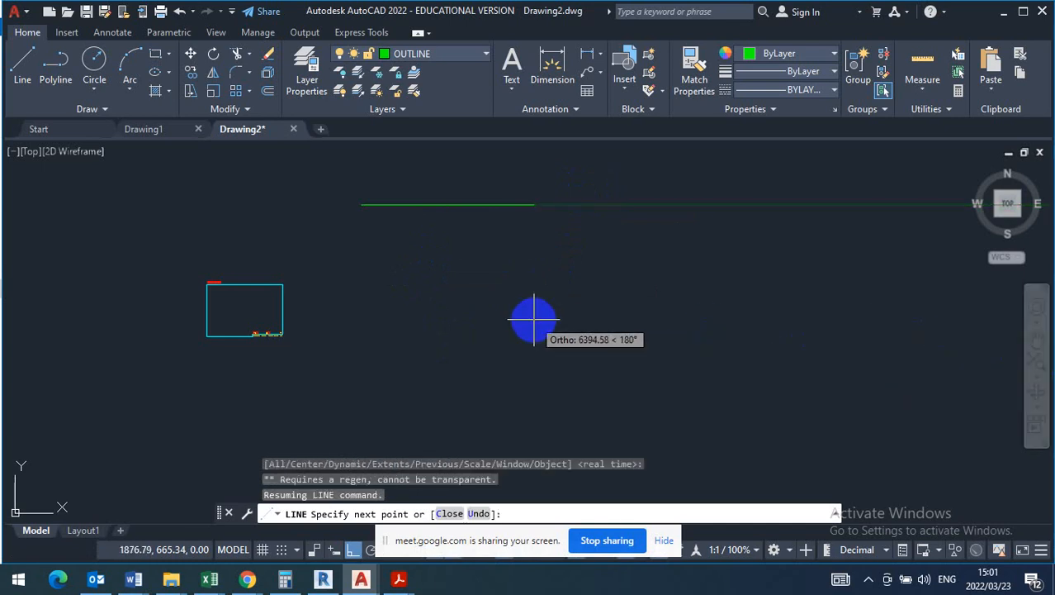
key("Escape")
key("Escape")
- End the line command and look over the horizontal line from end to end
left_click(587, 177)
left_click(535, 294)
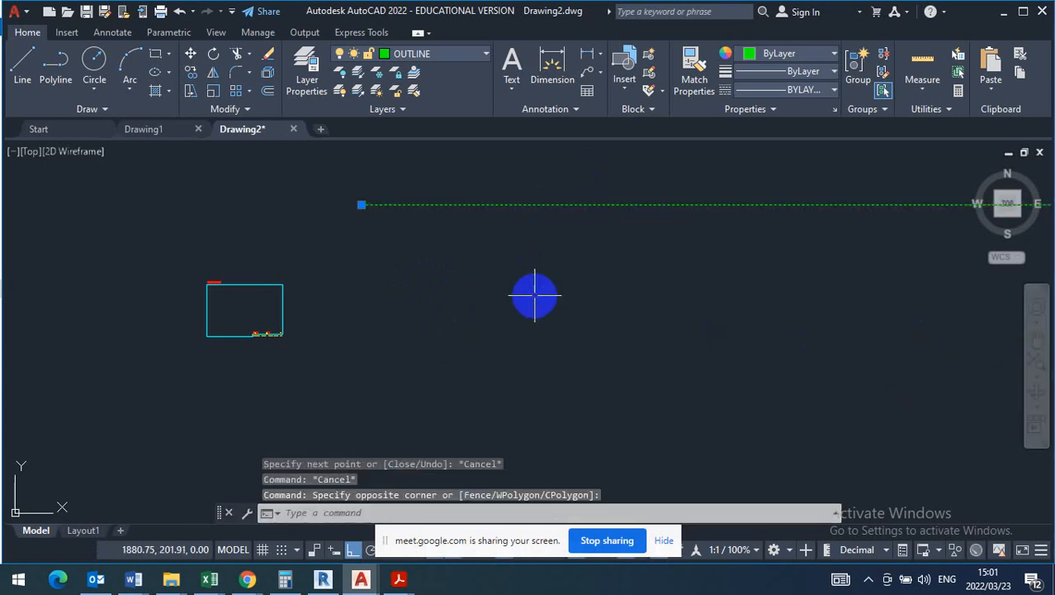
scroll(496, 307, "down", 10)
middle_click_drag(629, 309, 547, 299)
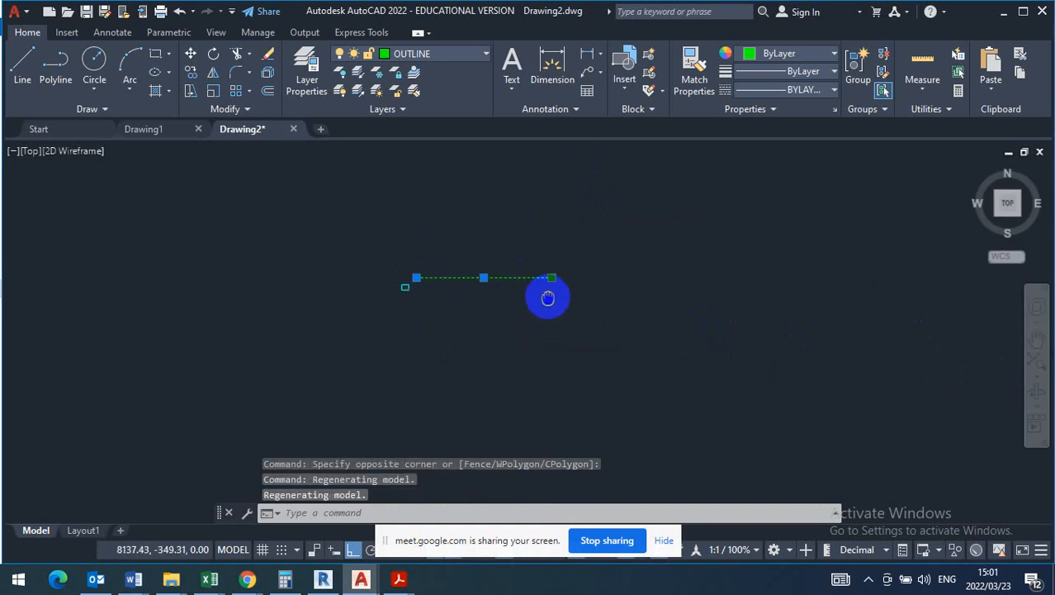
scroll(450, 281, "up", 10)
scroll(446, 303, "down", 4)
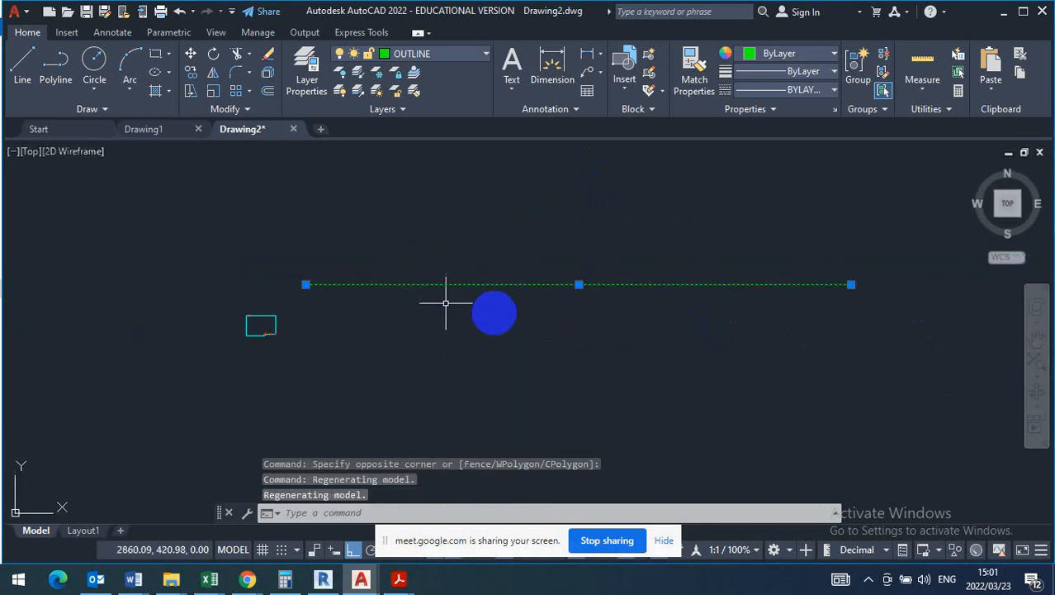
middle_click_drag(446, 303, 401, 278)
key("Escape")
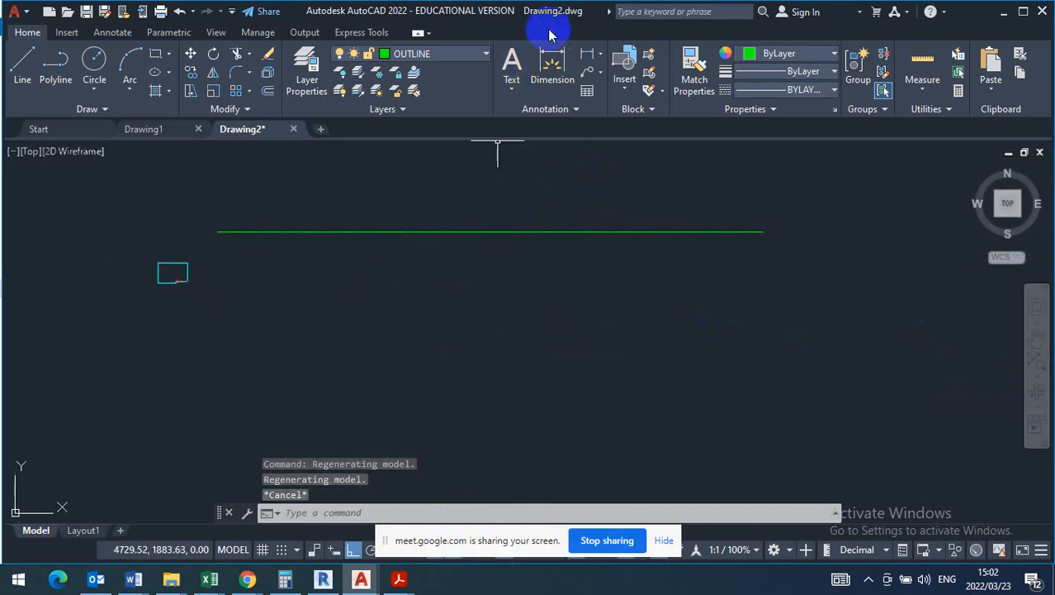
- Dimension the horizontal line between its end points, place the dimension above it, and read its value
left_click(551, 65)
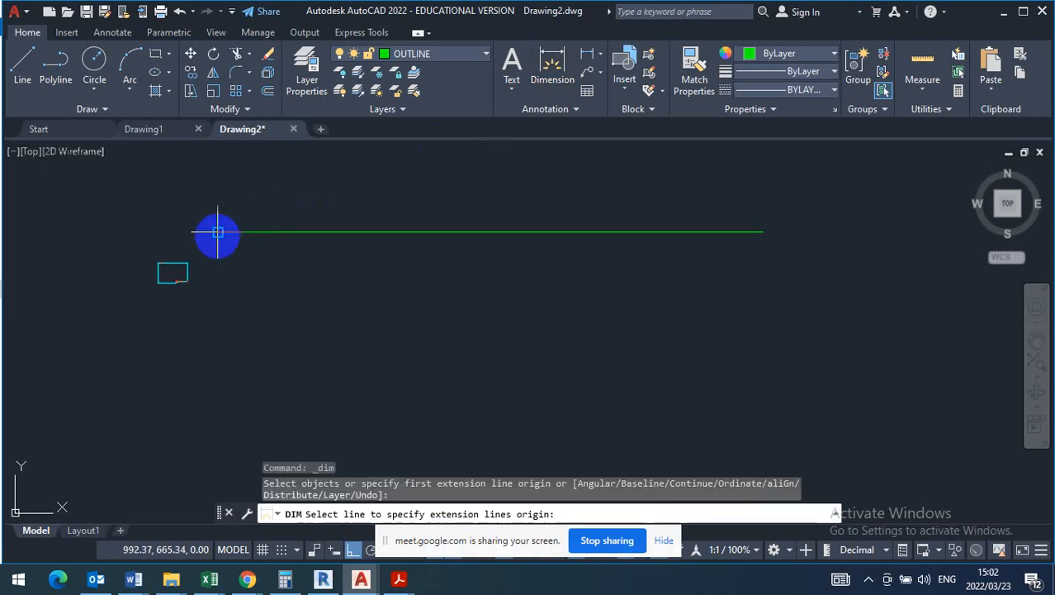
left_click_drag(218, 232, 764, 233)
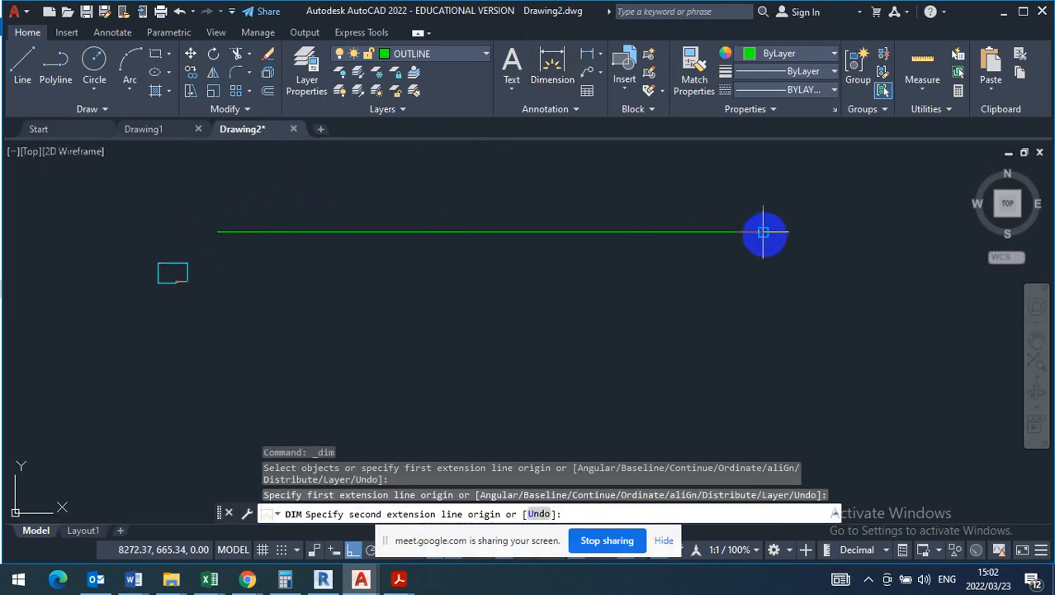
left_click(764, 232)
left_click(628, 175)
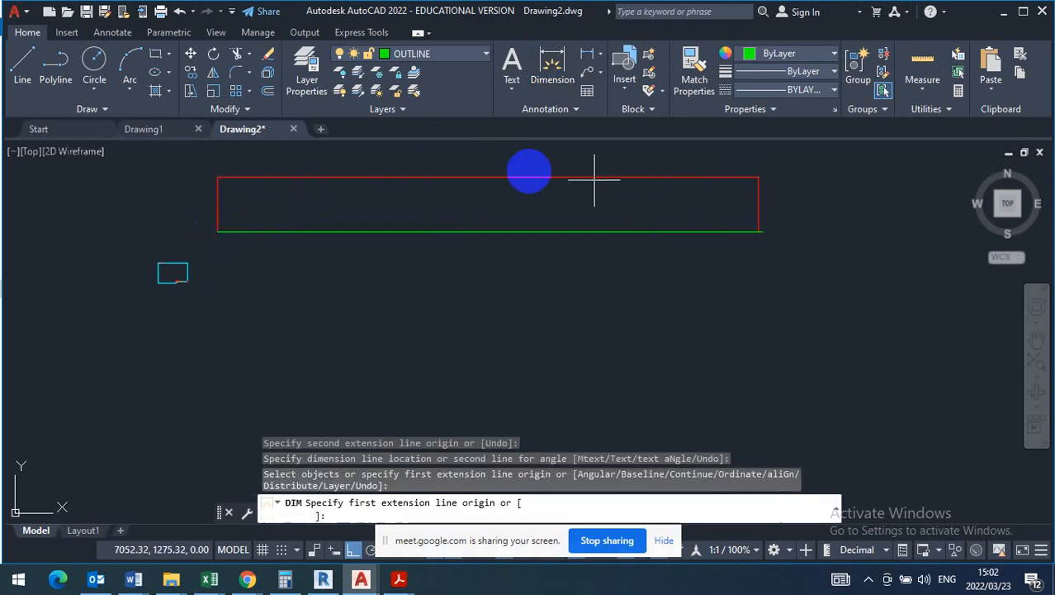
scroll(459, 155, "up", 4)
scroll(458, 153, "up", 2)
scroll(640, 241, "up", 7)
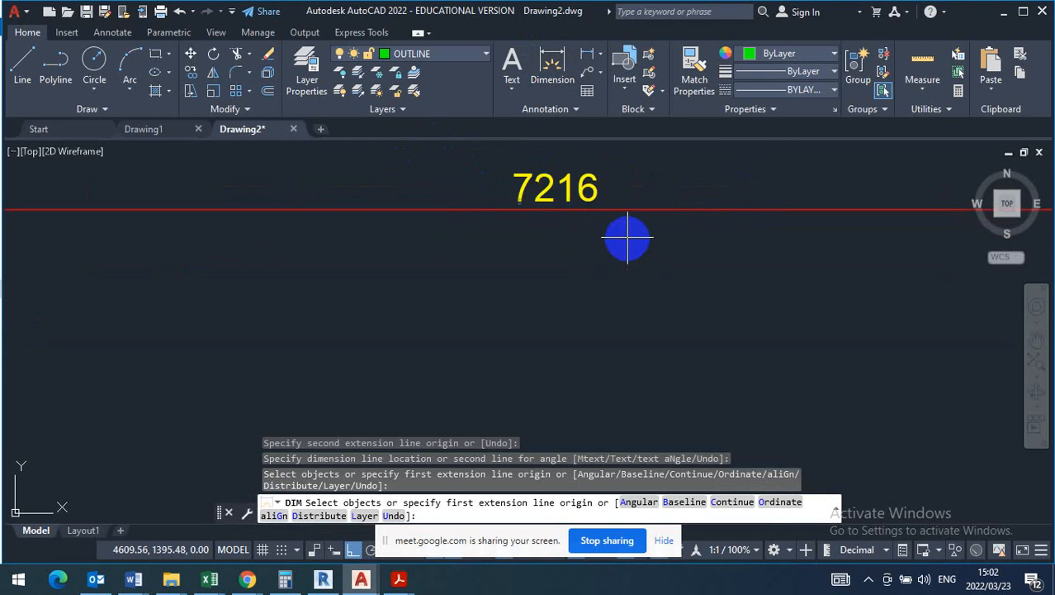
scroll(523, 270, "down", 16)
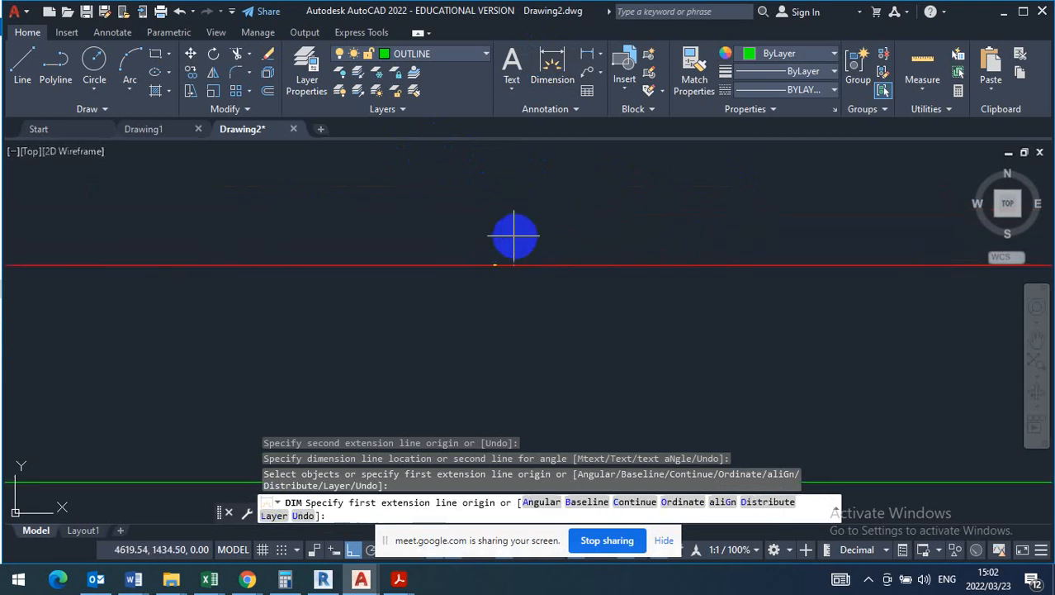
- End the dimension command and erase the dimension above the horizontal line
left_click(559, 219)
left_click(511, 262)
key("Escape")
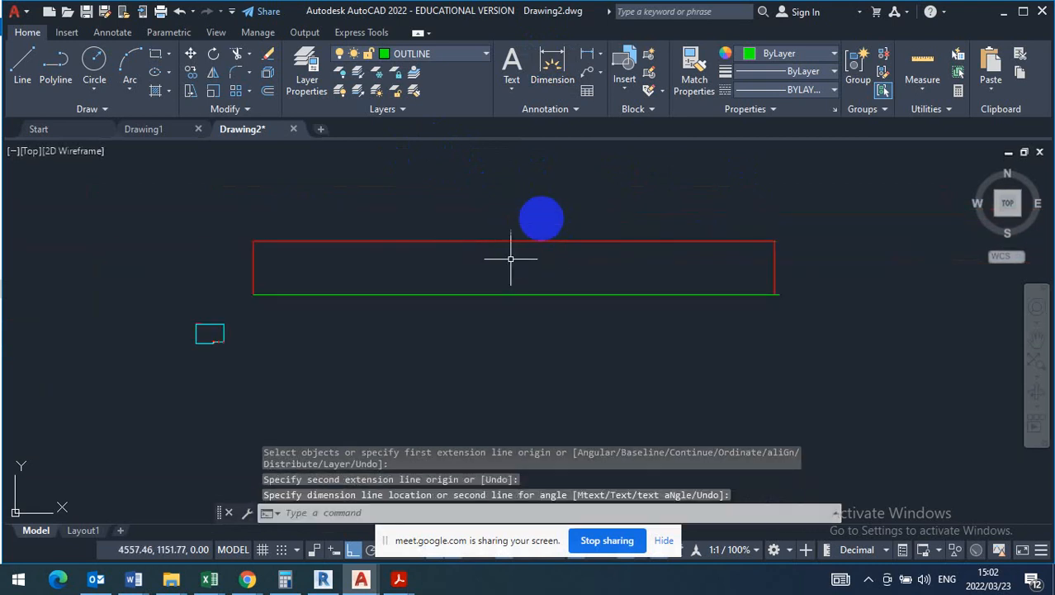
left_click(500, 256)
key("Delete")
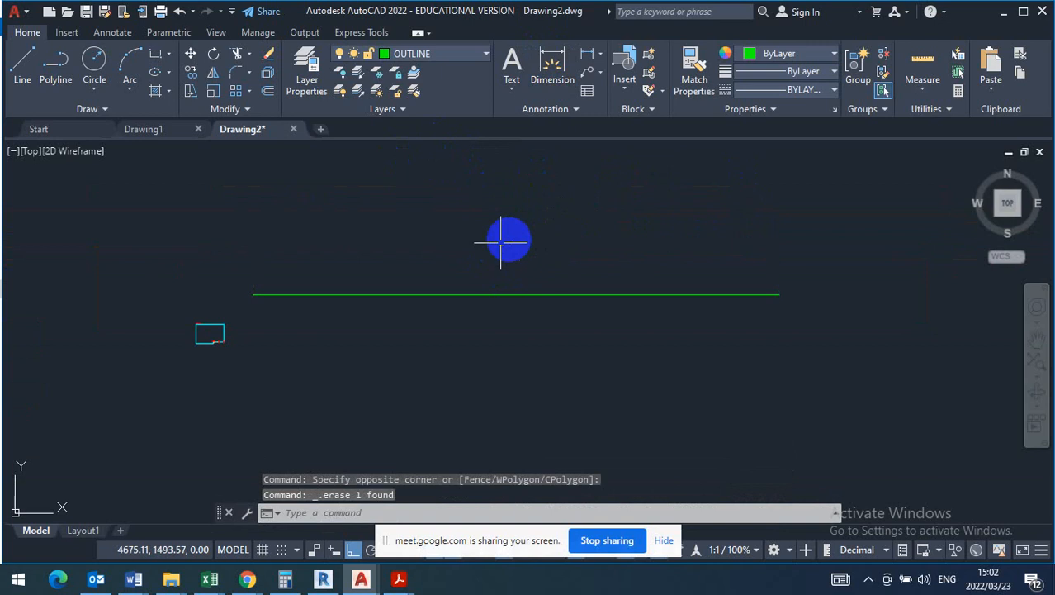
- Draw a line 10200 down from the horizontal line's left end, continuing across and up to its right end to close the outline rectangle
left_click(206, 265)
type("l")
key("Return")
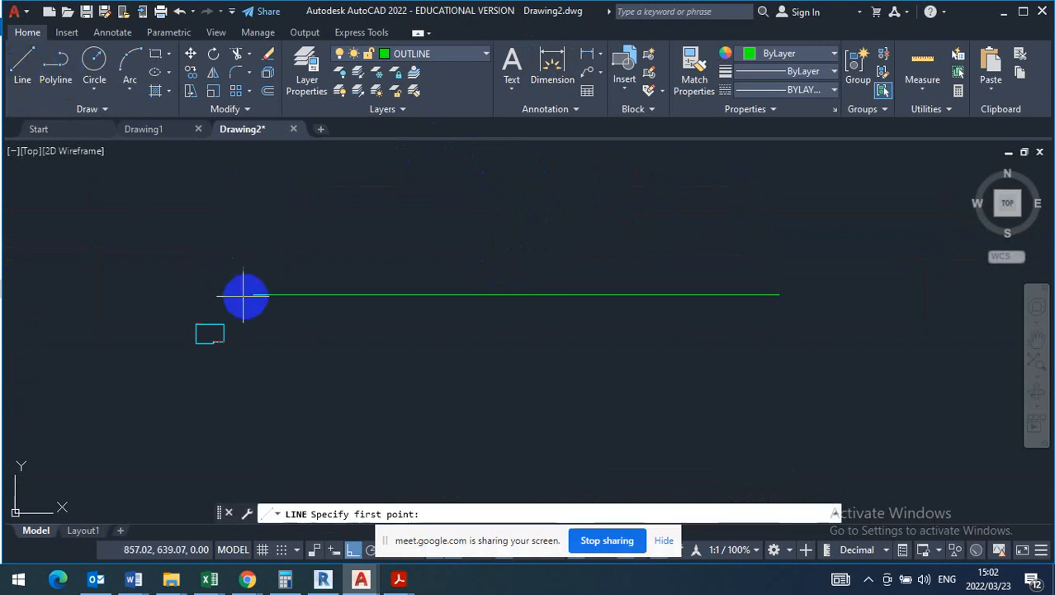
left_click(258, 293)
scroll(318, 177, "down", 8)
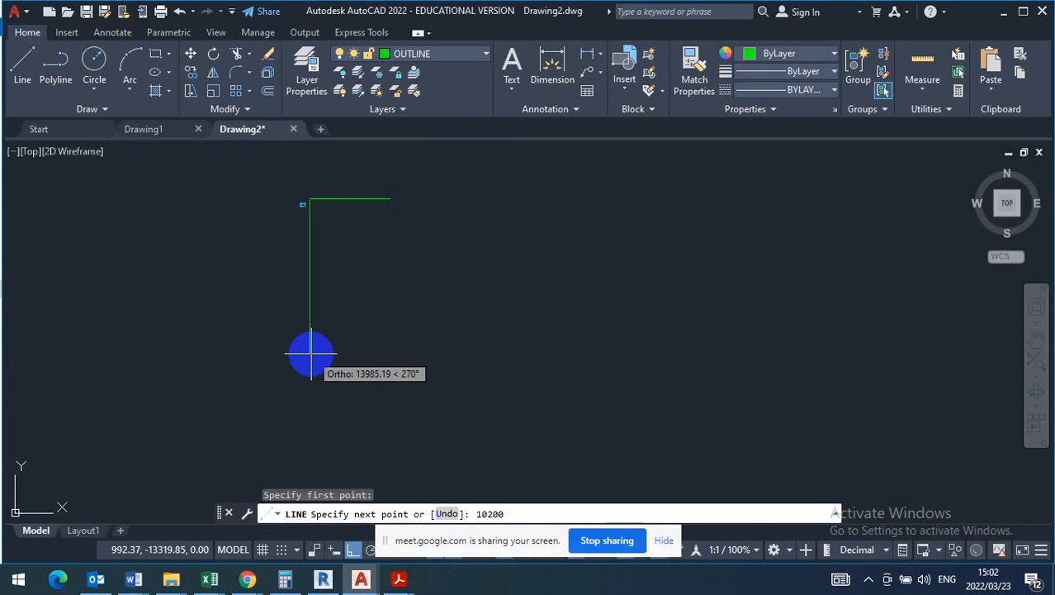
key("Return")
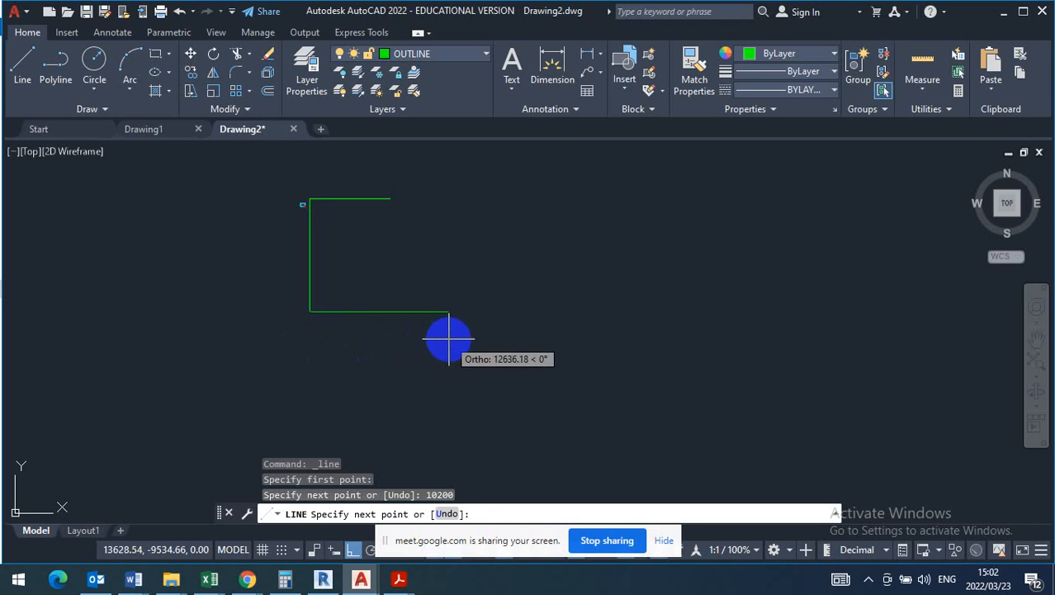
left_click(390, 311)
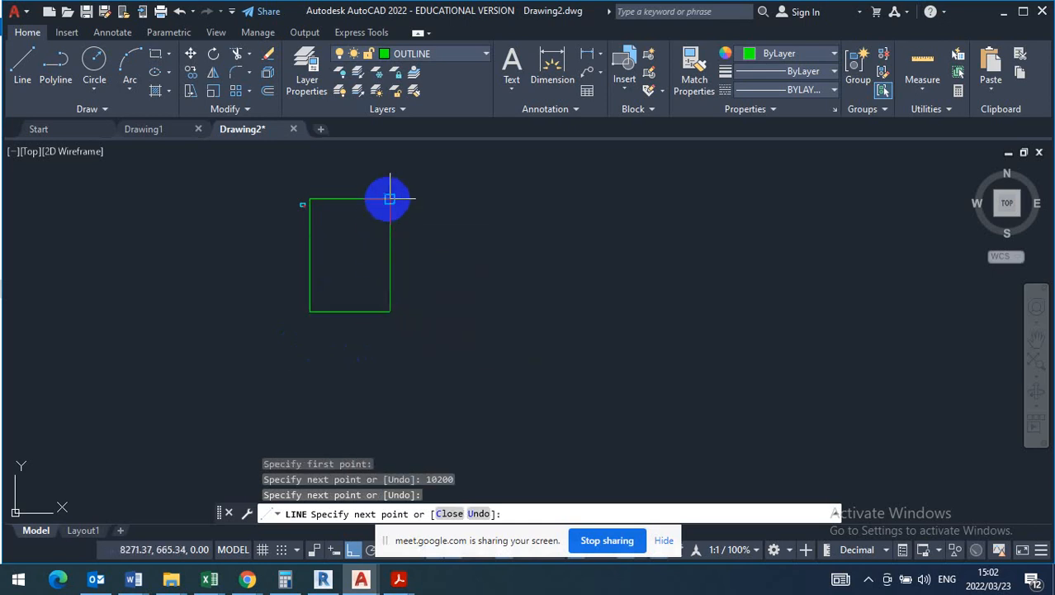
left_click(385, 202)
key("Escape")
- Move the small sheet frame horizontally to the left, well clear of the outline rectangle
scroll(330, 241, "up", 6)
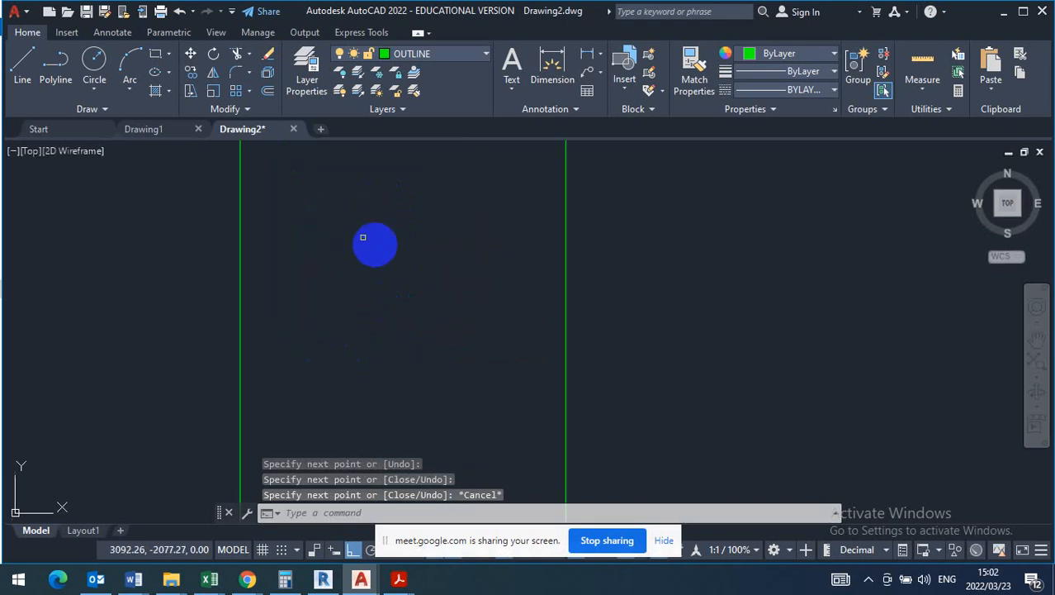
scroll(432, 290, "down", 2)
middle_click_drag(421, 296, 535, 292)
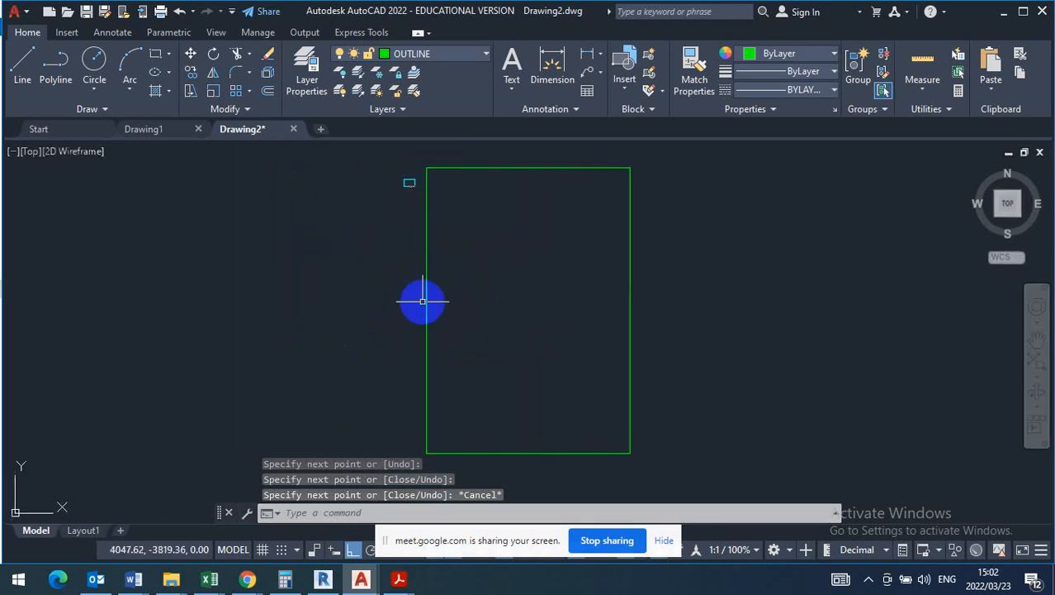
left_click(365, 202)
left_click(463, 152)
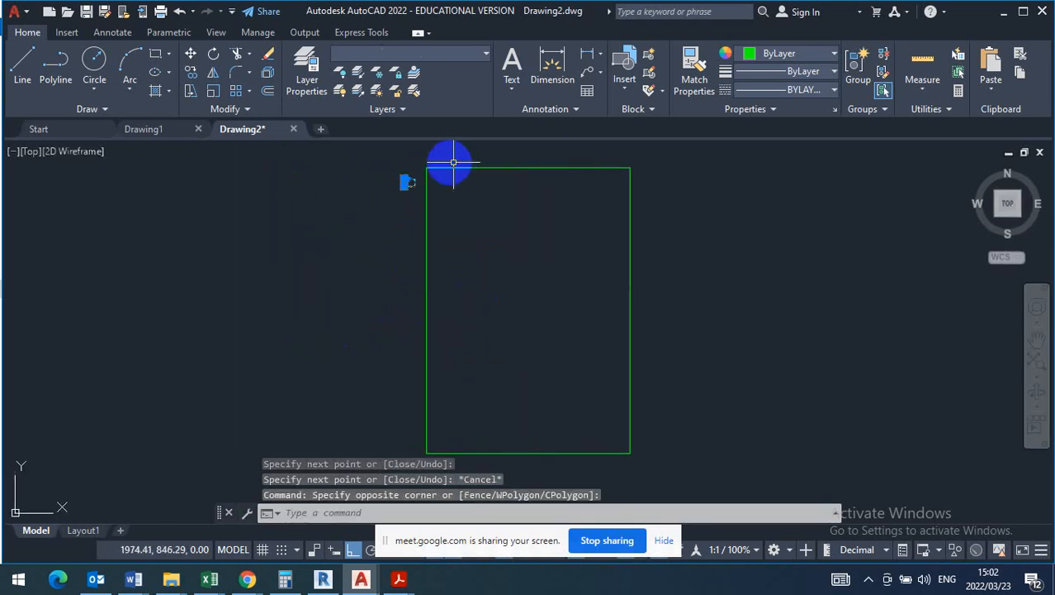
left_click(190, 55)
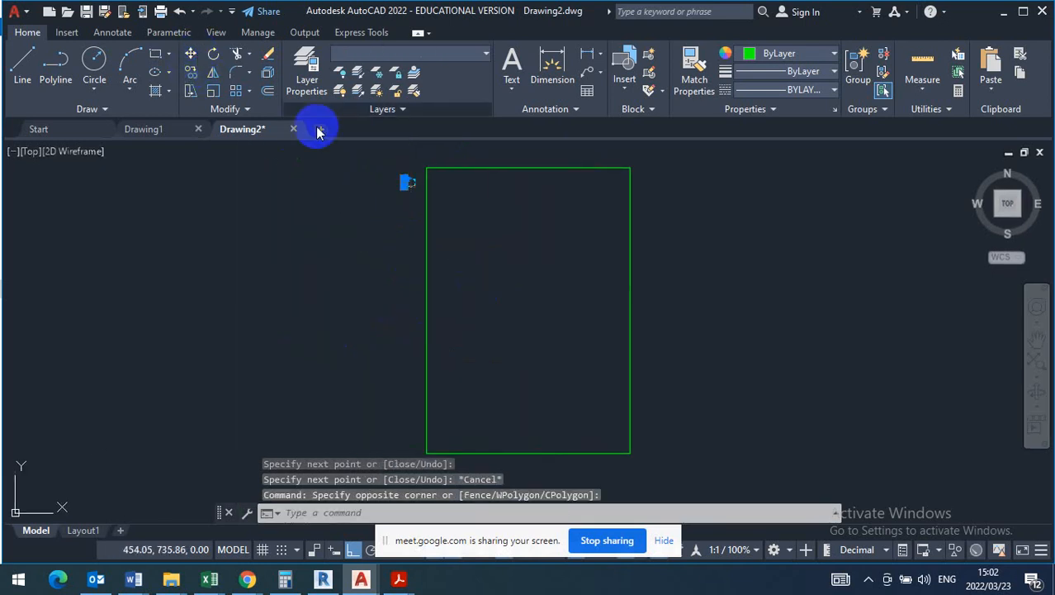
left_click(408, 183)
left_click(157, 276)
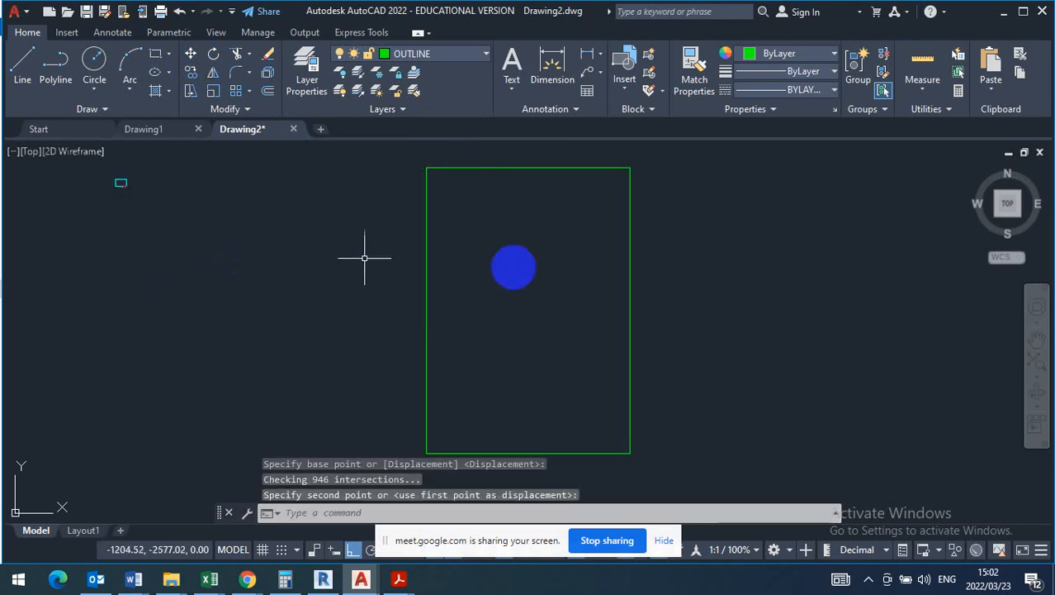
- Switch to the T130 Building Draughting question paper in Acrobat Reader and examine the outer walls, stepped corners and deck in Figure 2
scroll(434, 252, "down", 2)
middle_click_drag(468, 317, 418, 275)
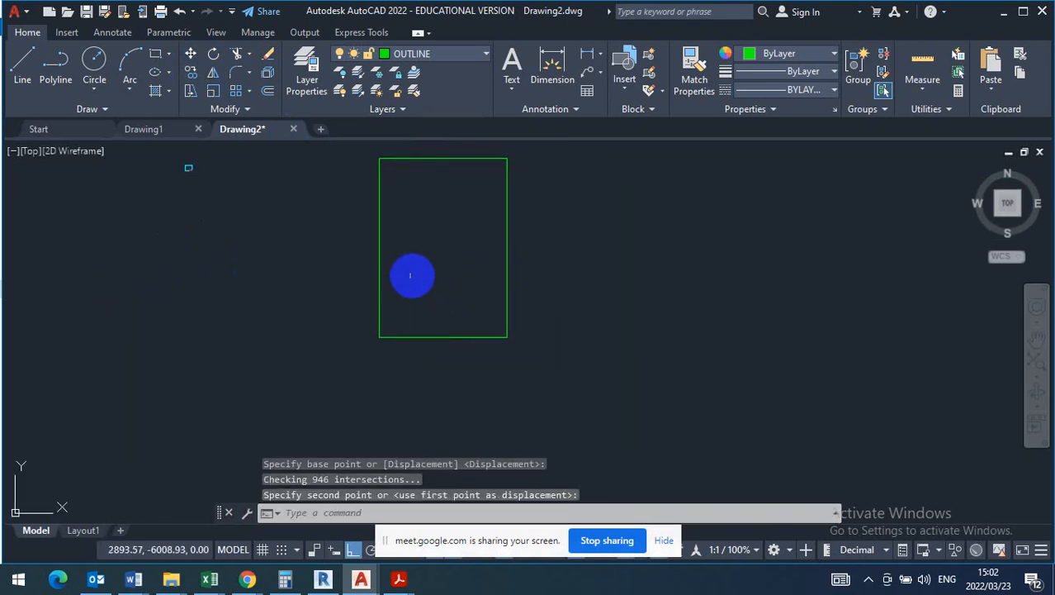
left_click(395, 581)
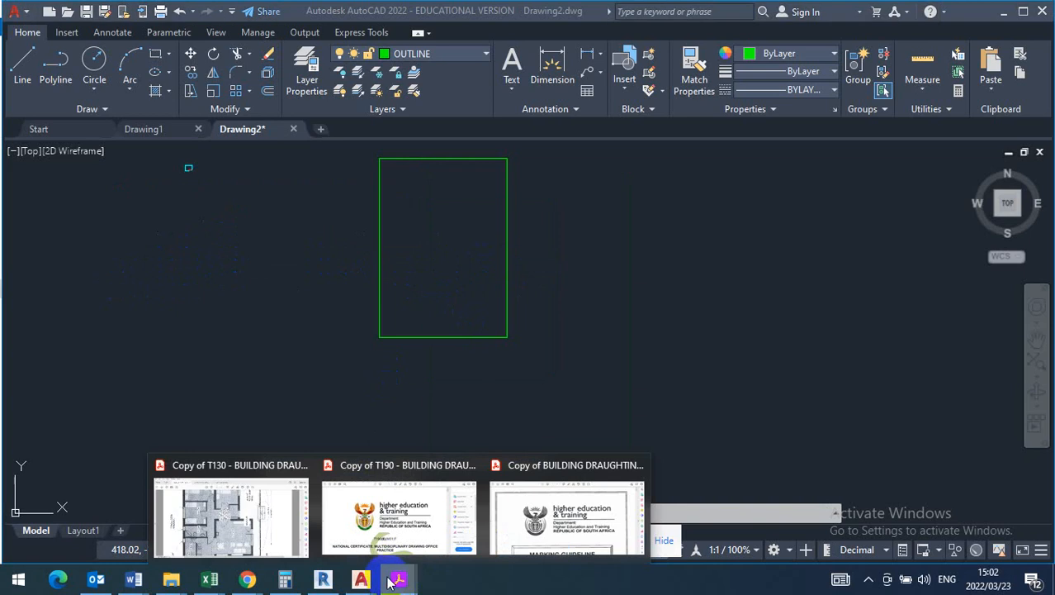
left_click(260, 523)
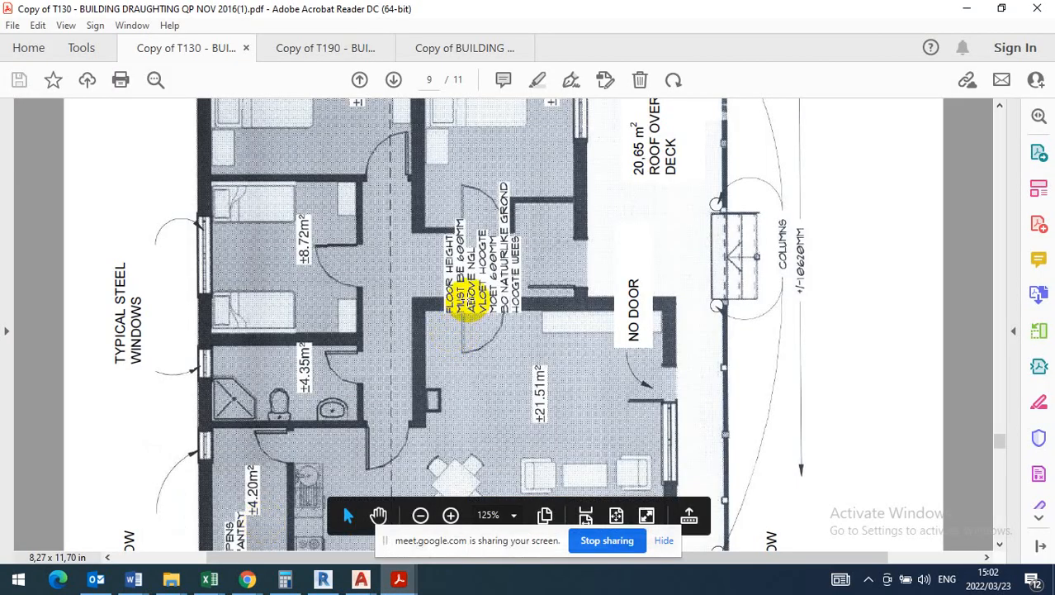
scroll(468, 297, "up", 5)
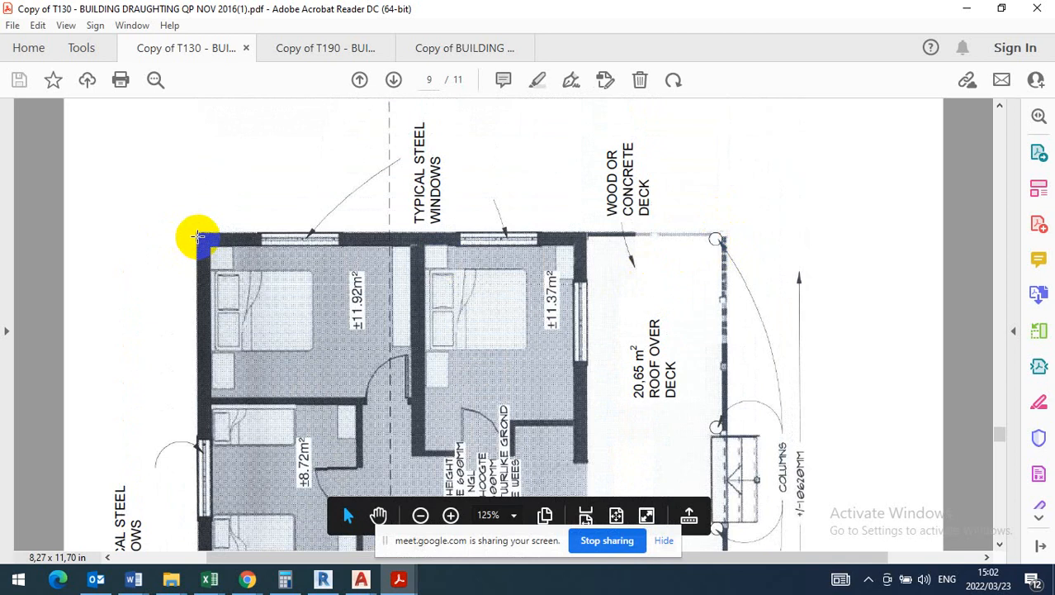
scroll(197, 236, "down", 1)
scroll(196, 236, "down", 10)
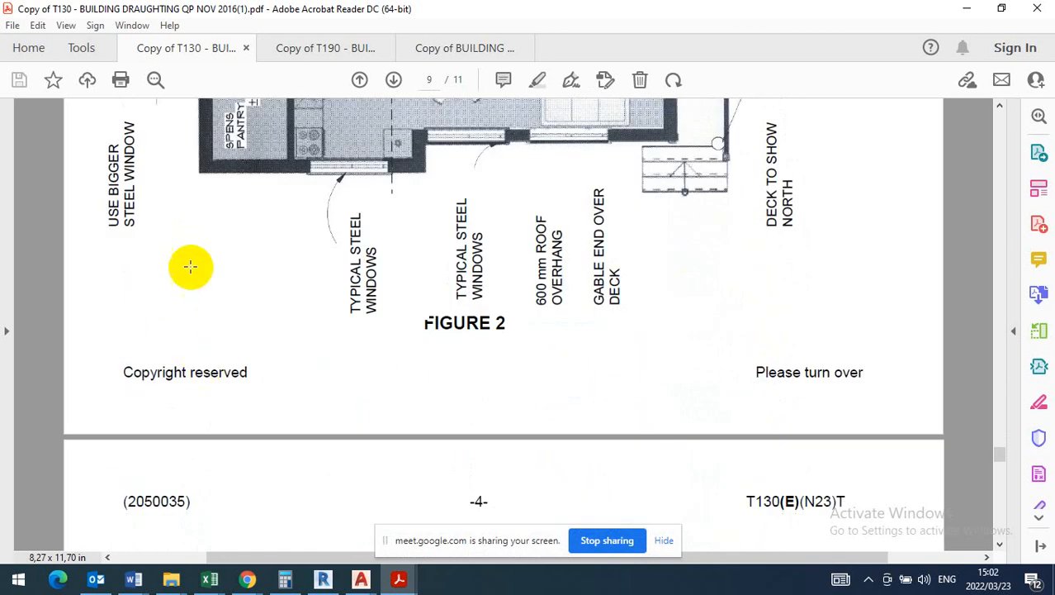
scroll(247, 279, "up", 3)
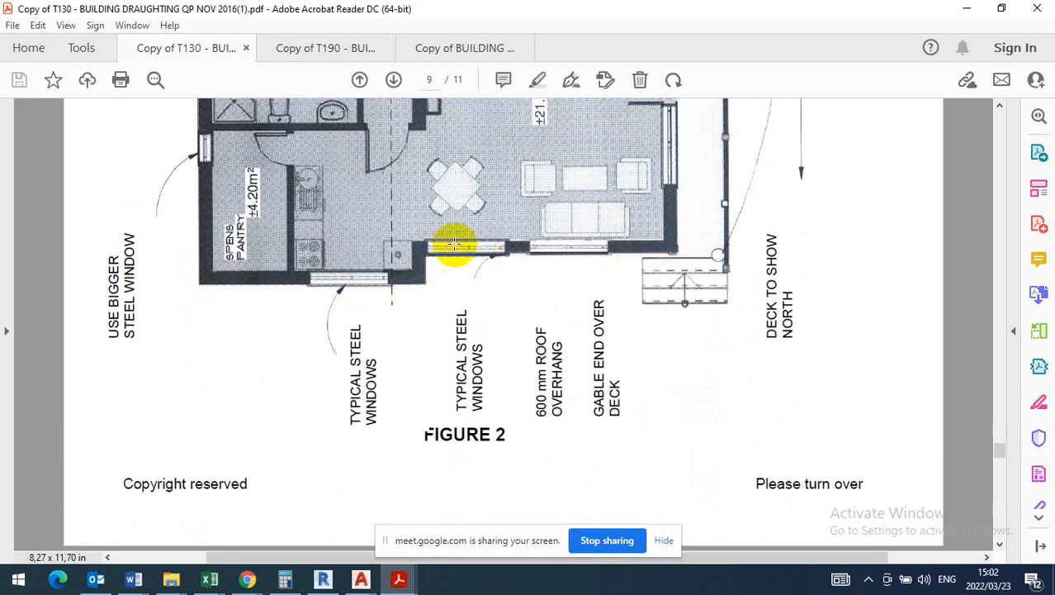
scroll(448, 239, "up", 1)
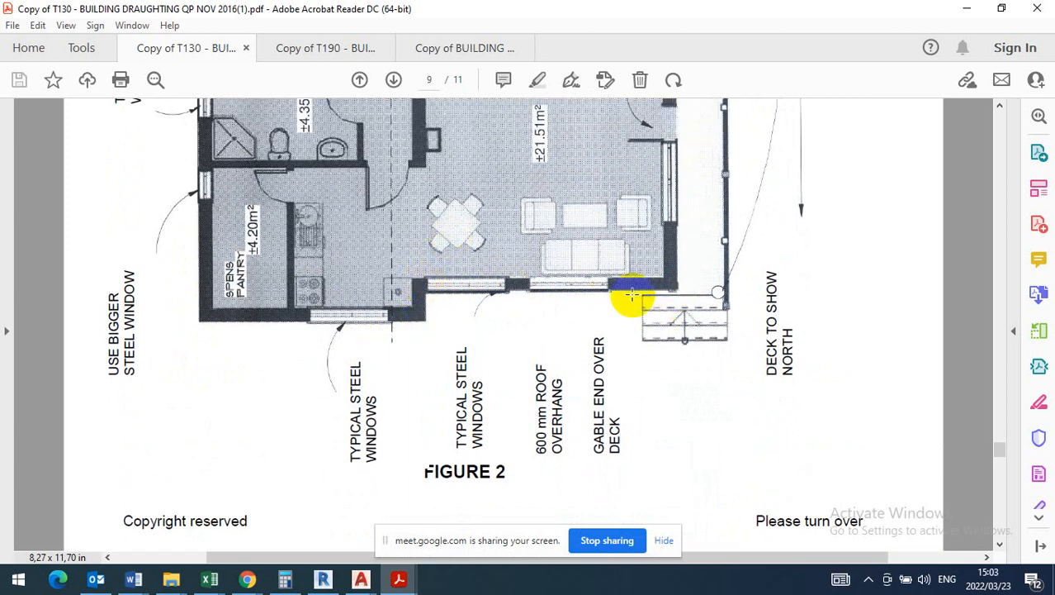
scroll(491, 310, "up", 7)
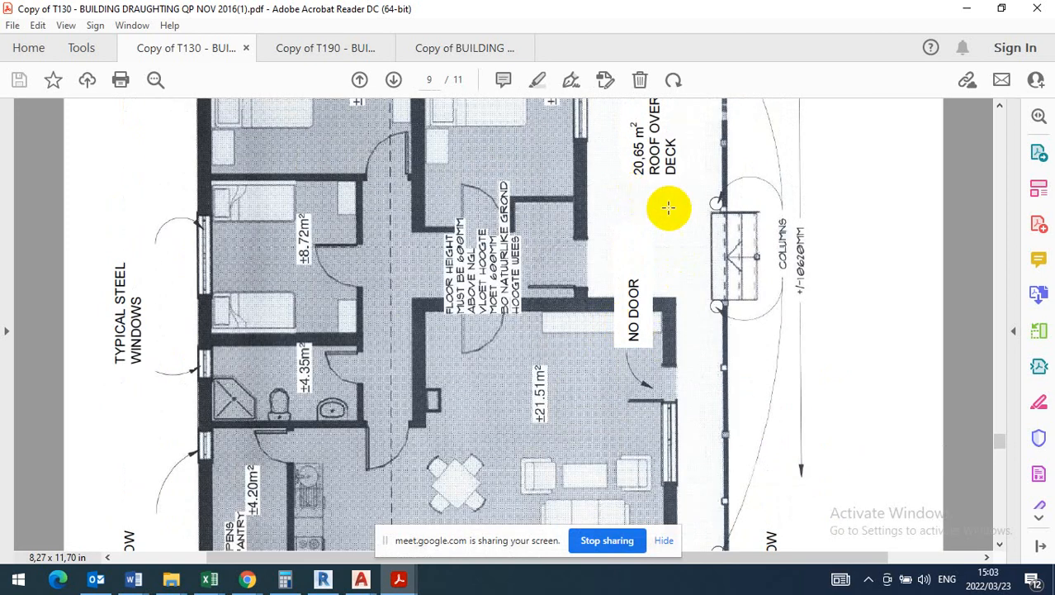
scroll(667, 211, "up", 1)
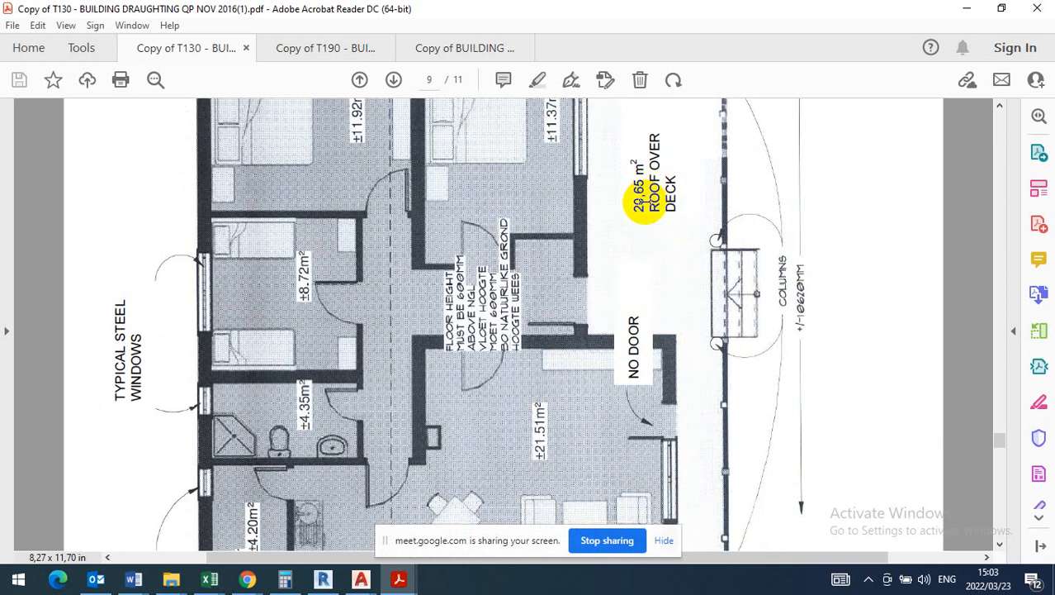
scroll(644, 202, "up", 2)
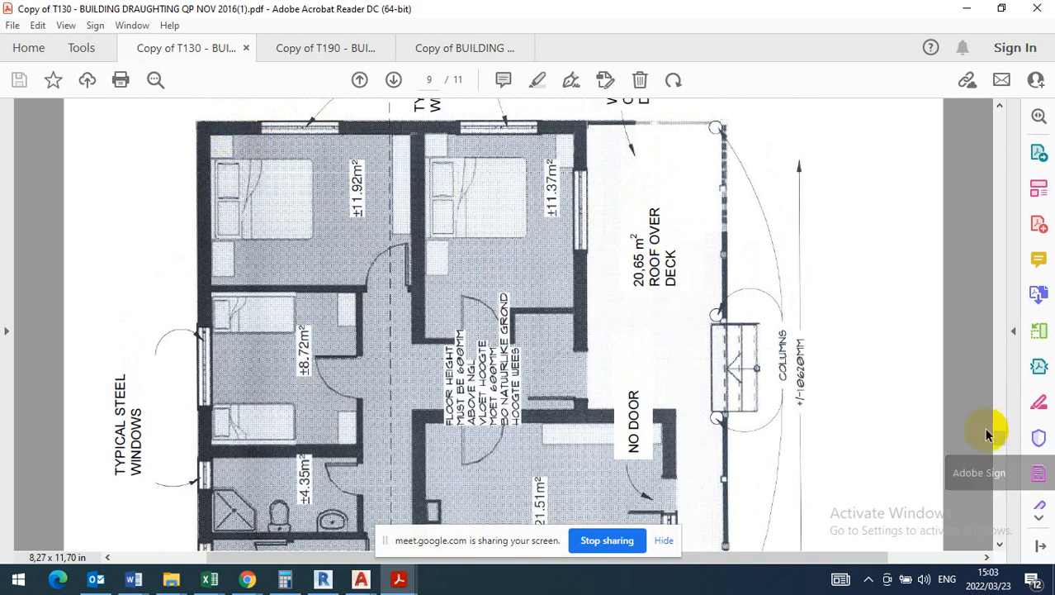
- Return to the instructions page of the question paper and check the brick size specified in item 11
left_click_drag(999, 438, 997, 122)
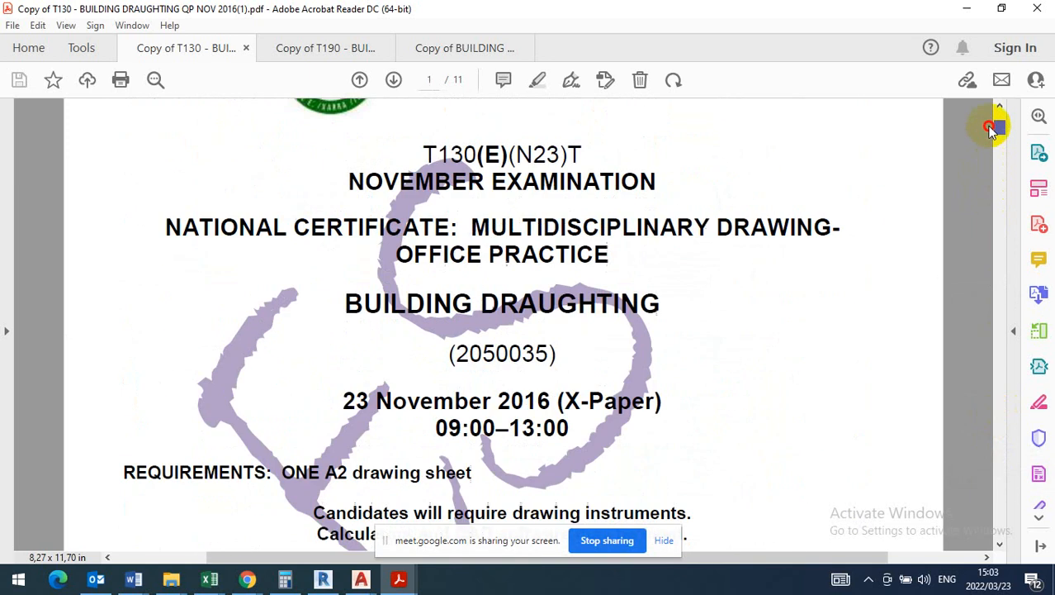
scroll(421, 370, "down", 5)
scroll(421, 370, "down", 10)
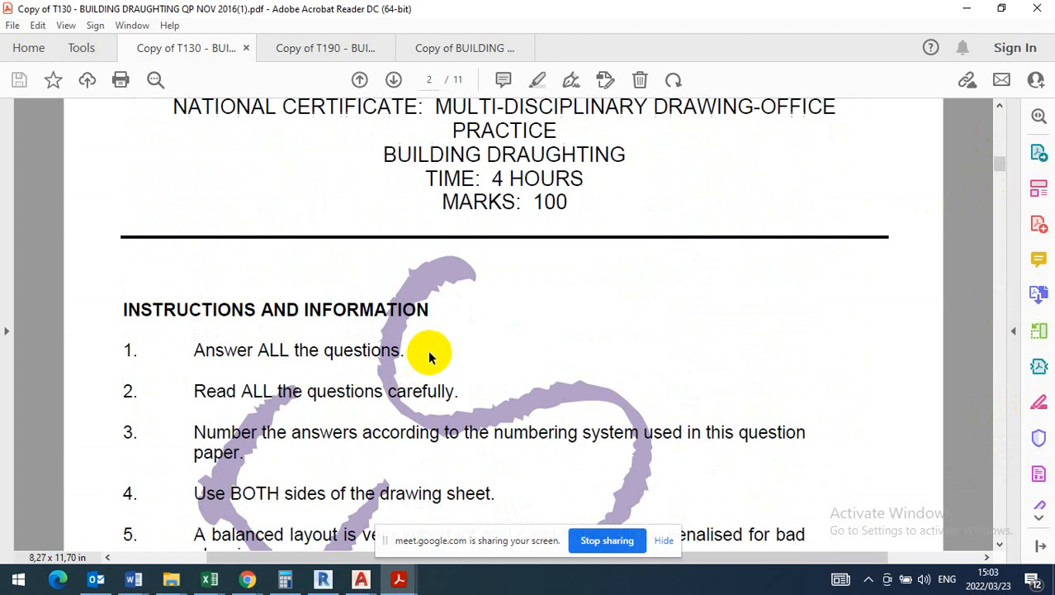
scroll(428, 353, "down", 3)
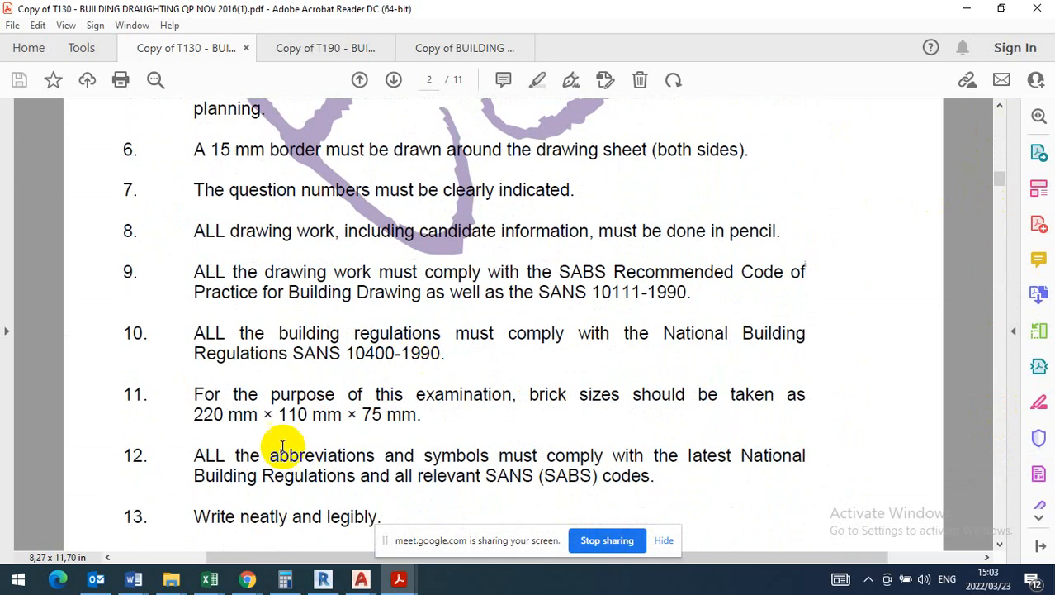
scroll(348, 282, "up", 8)
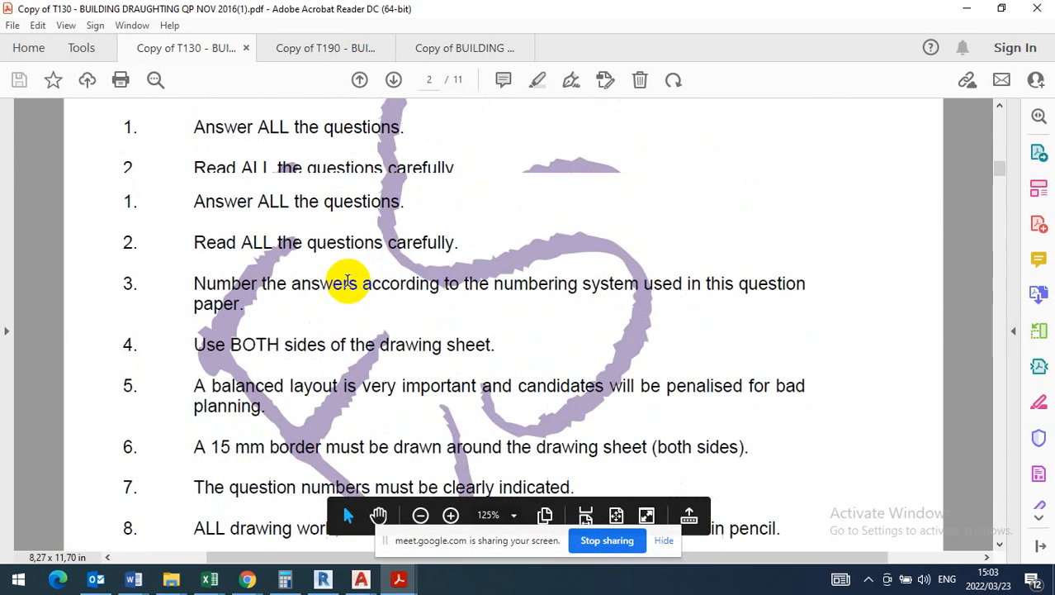
scroll(378, 314, "down", 10)
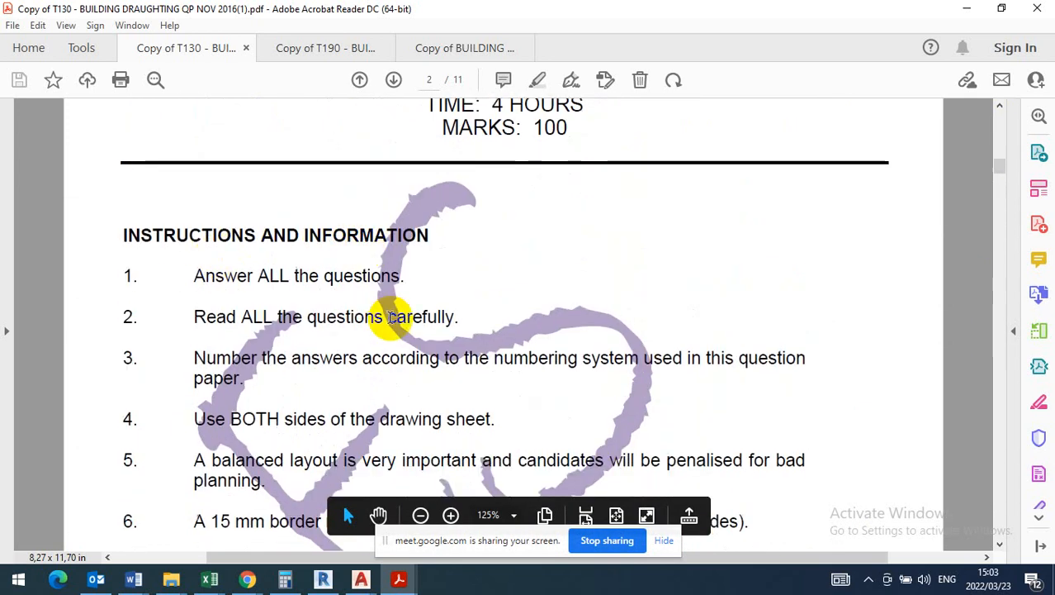
scroll(380, 316, "down", 1)
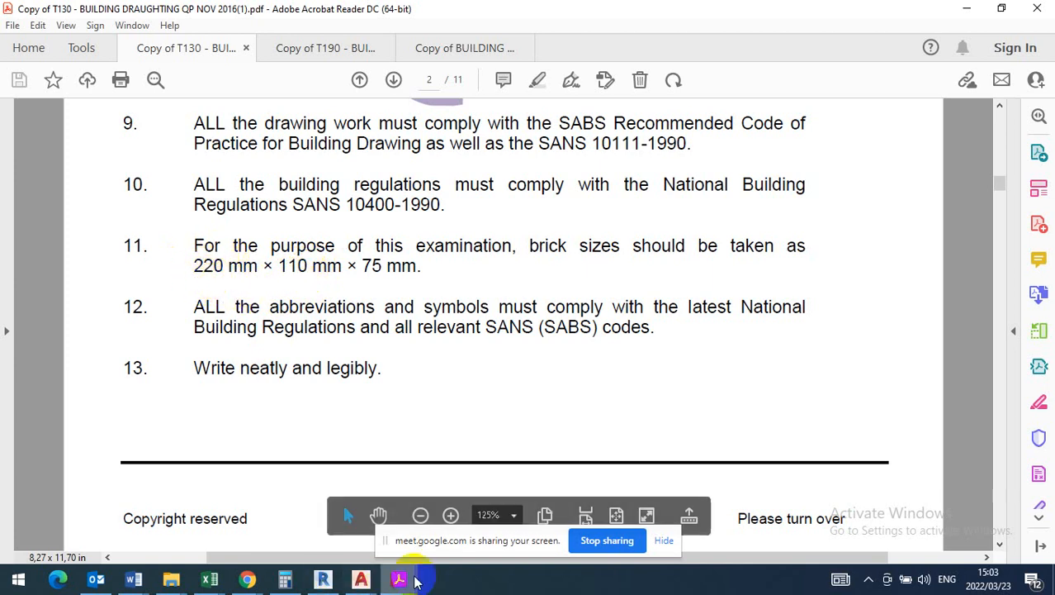
- Switch to AutoCAD and offset the outline rectangle's top and left lines 220 inward
left_click(361, 578)
left_click(370, 518)
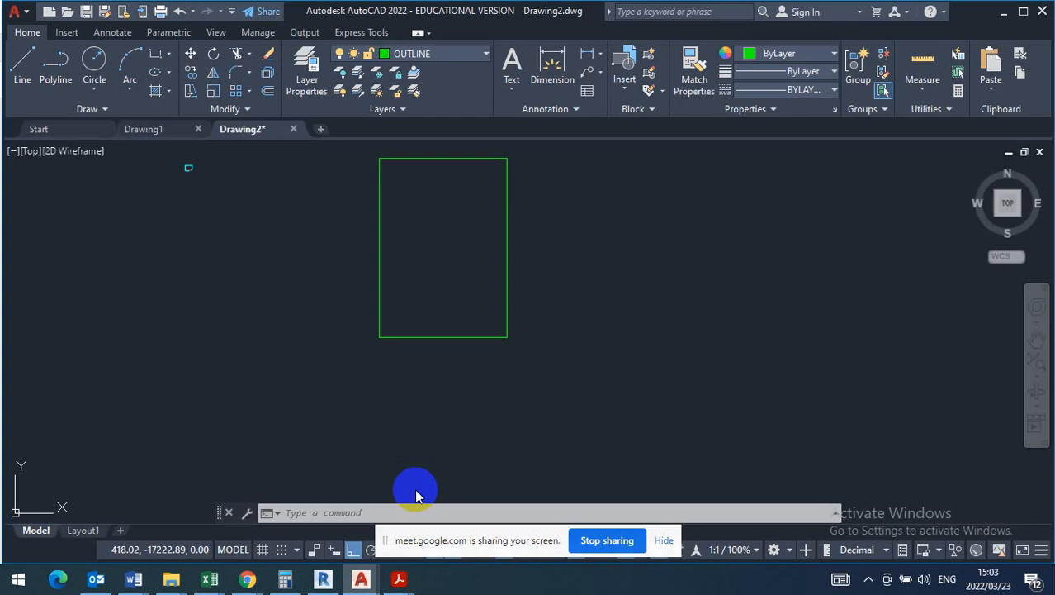
scroll(440, 358, "up", 2)
scroll(439, 359, "down", 4)
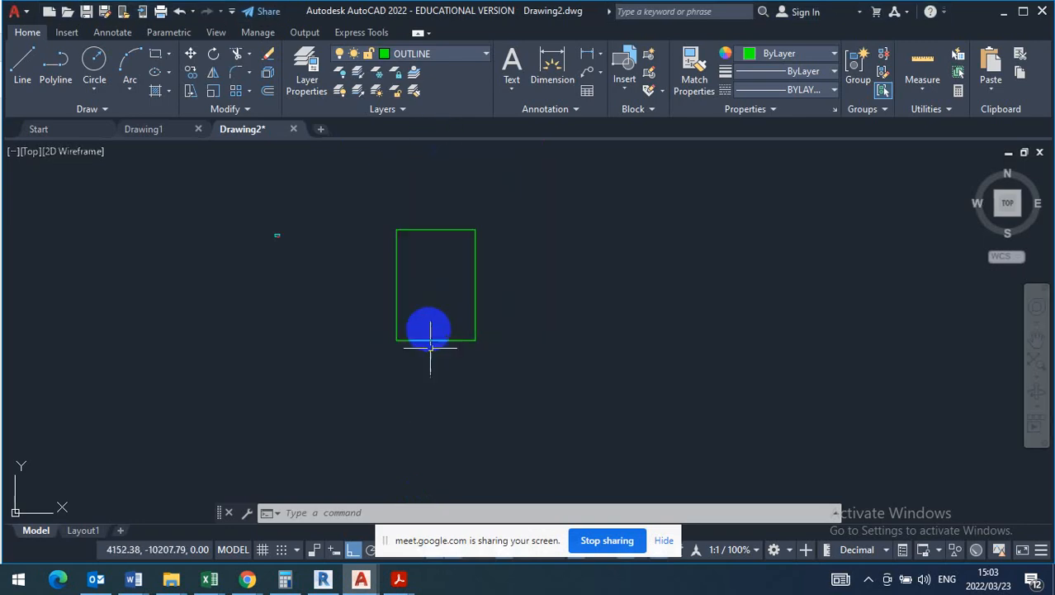
scroll(441, 194, "up", 4)
scroll(374, 236, "down", 2)
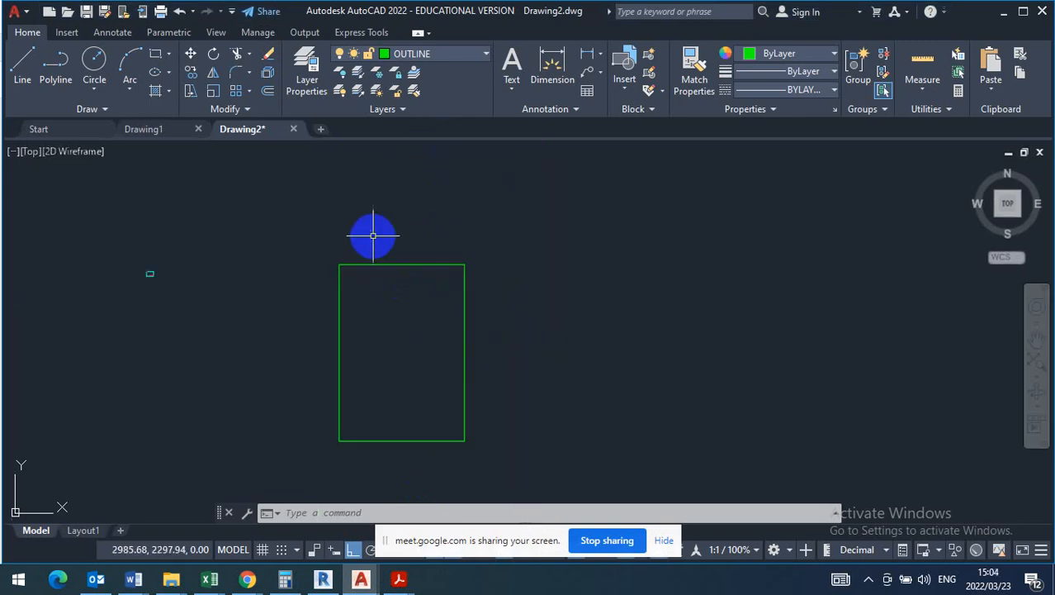
left_click(268, 92)
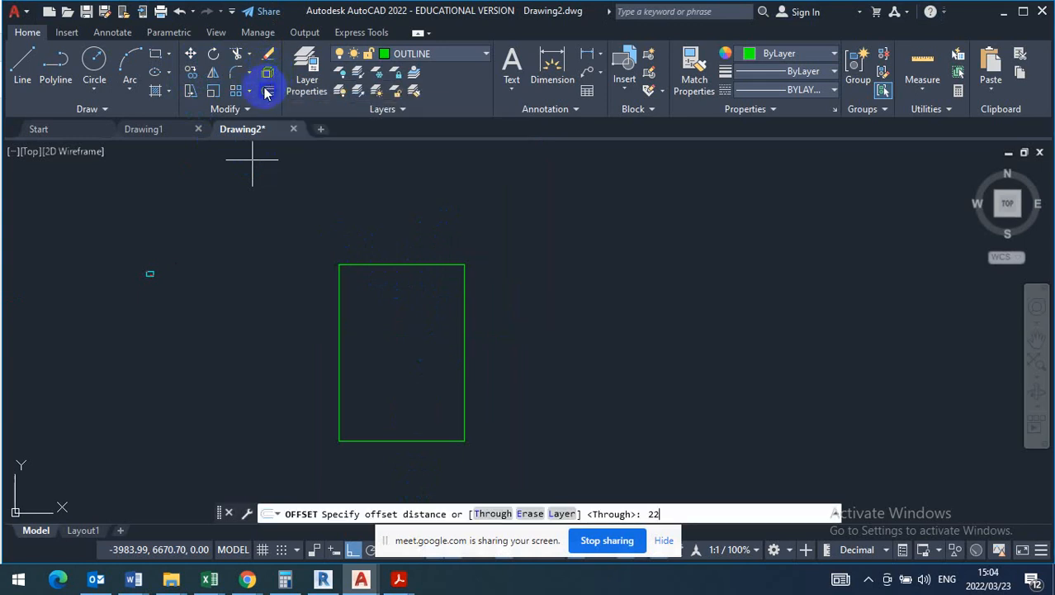
type("220")
key("Return")
left_click(395, 259)
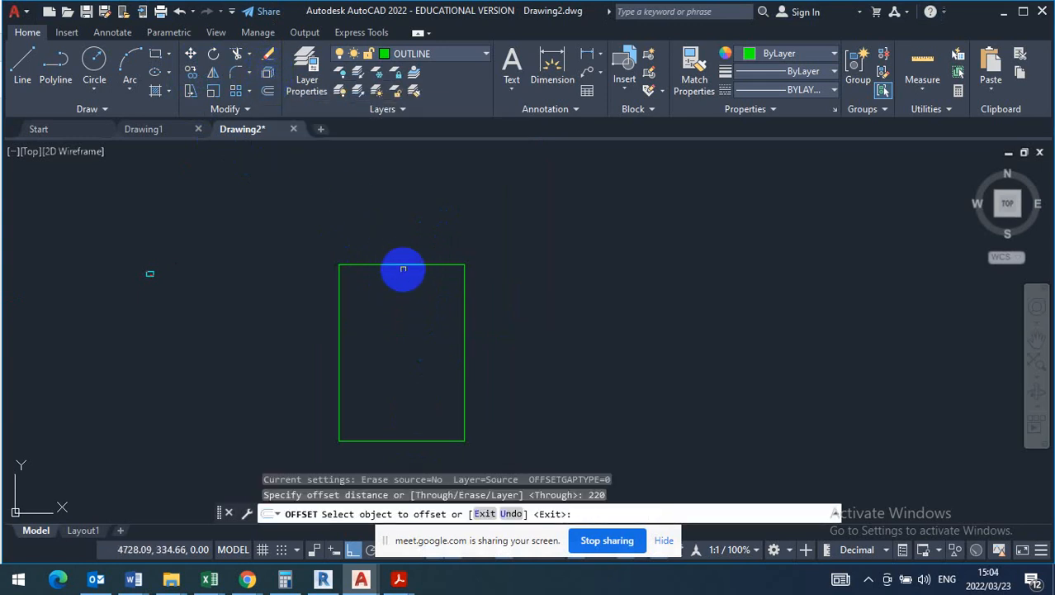
left_click(403, 264)
left_click(353, 306)
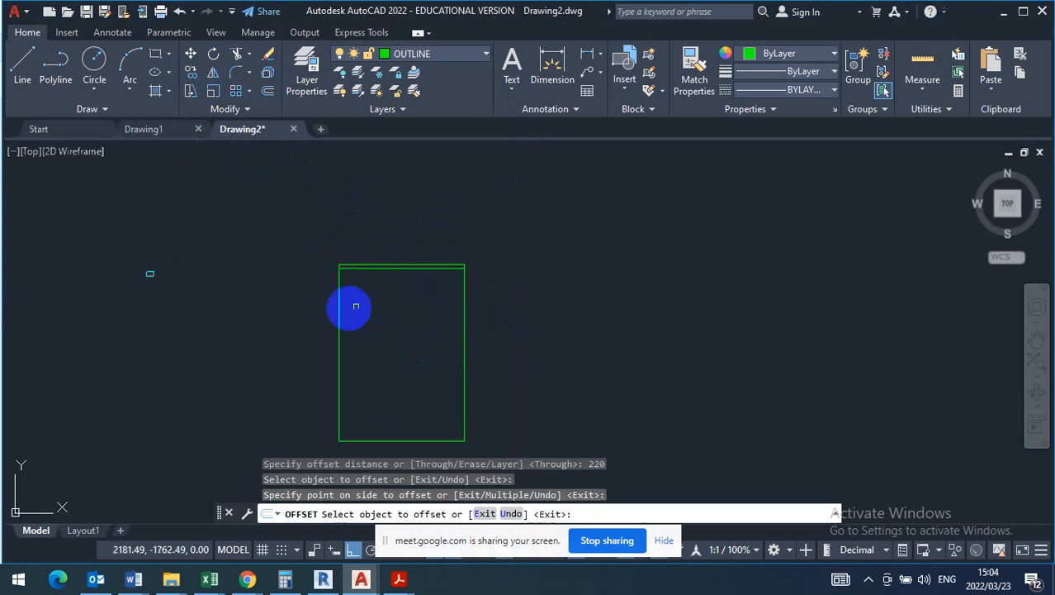
left_click(337, 306)
left_click(361, 309)
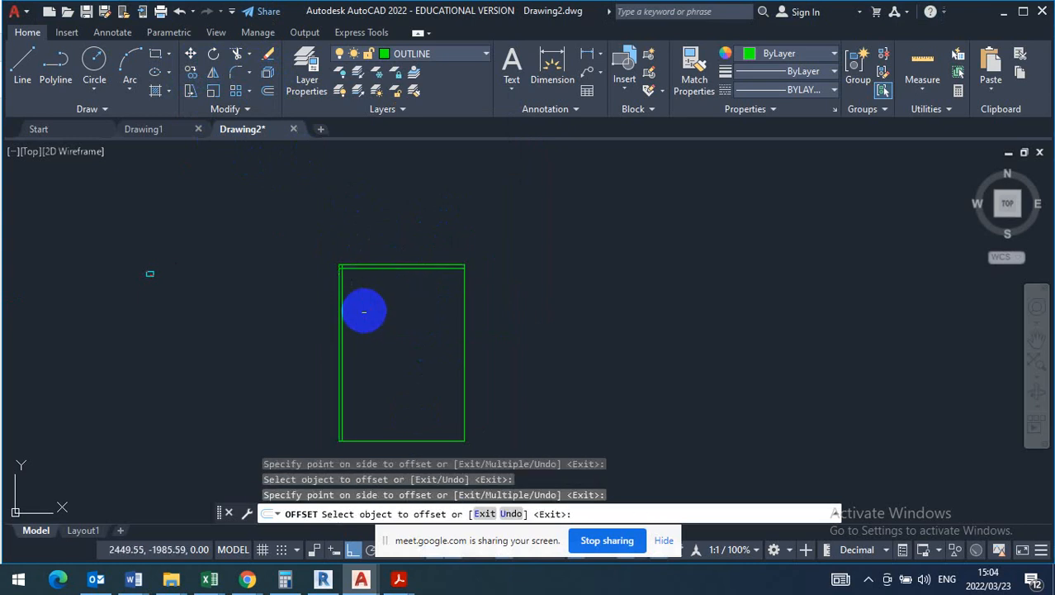
- Offset the outline's right and bottom lines 220 inward and end the Offset command
scroll(403, 333, "up", 4)
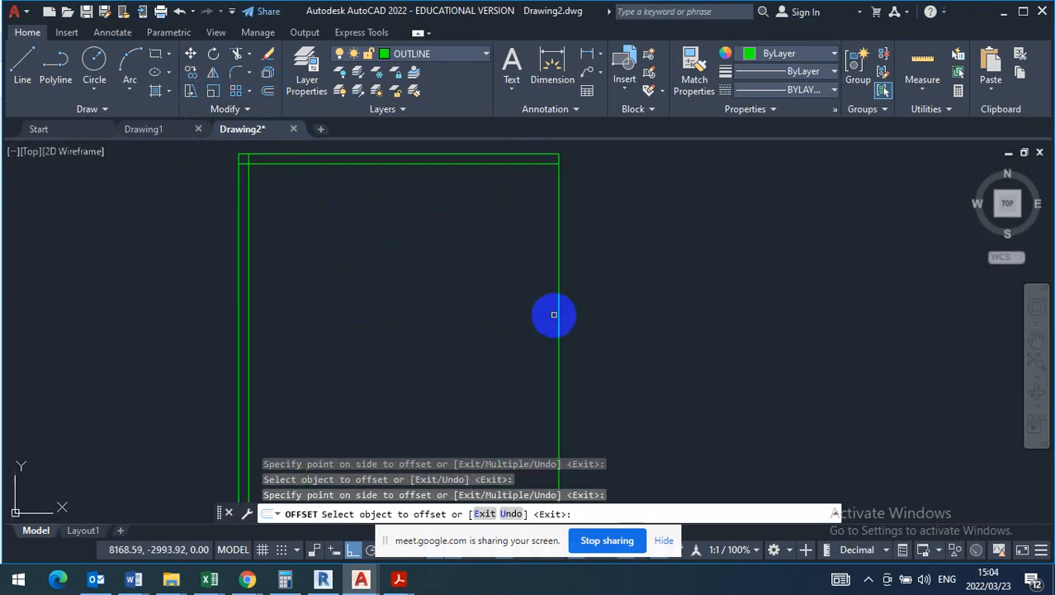
left_click(559, 306)
left_click(504, 310)
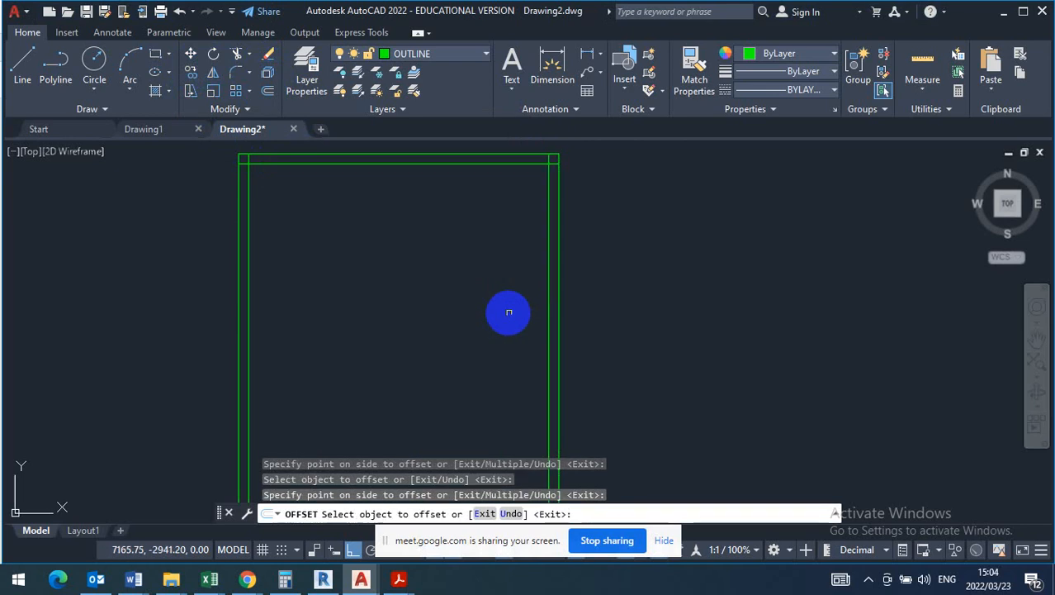
scroll(460, 209, "down", 4)
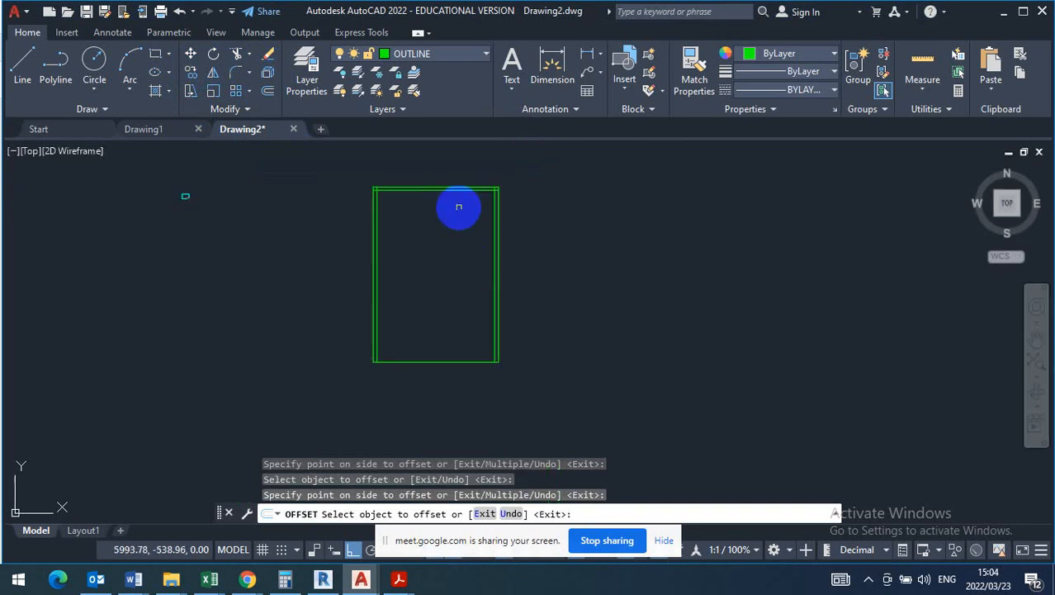
left_click(464, 361)
left_click(447, 307)
right_click(460, 275)
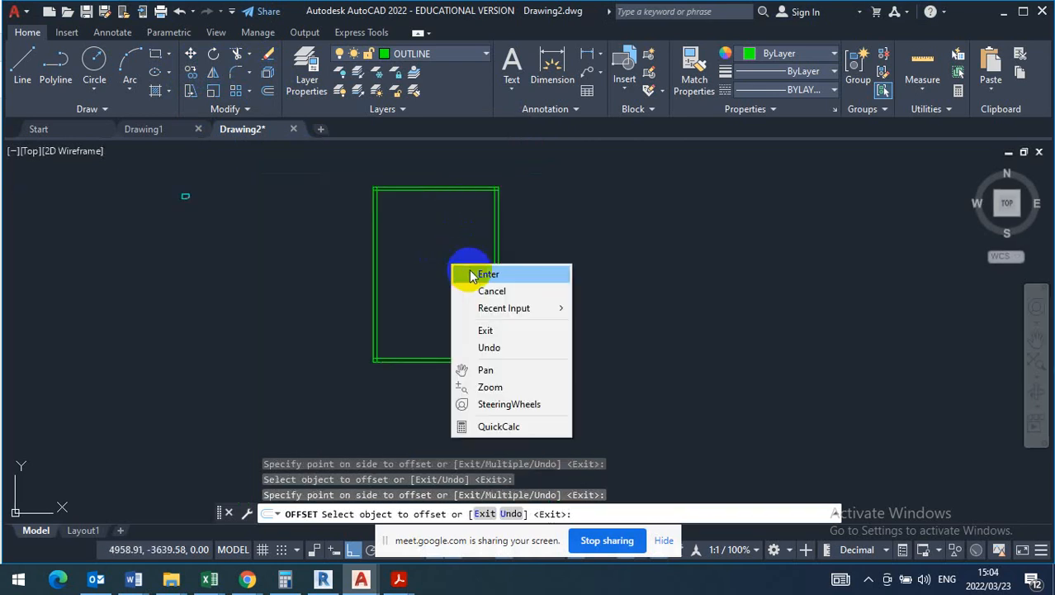
left_click(476, 273)
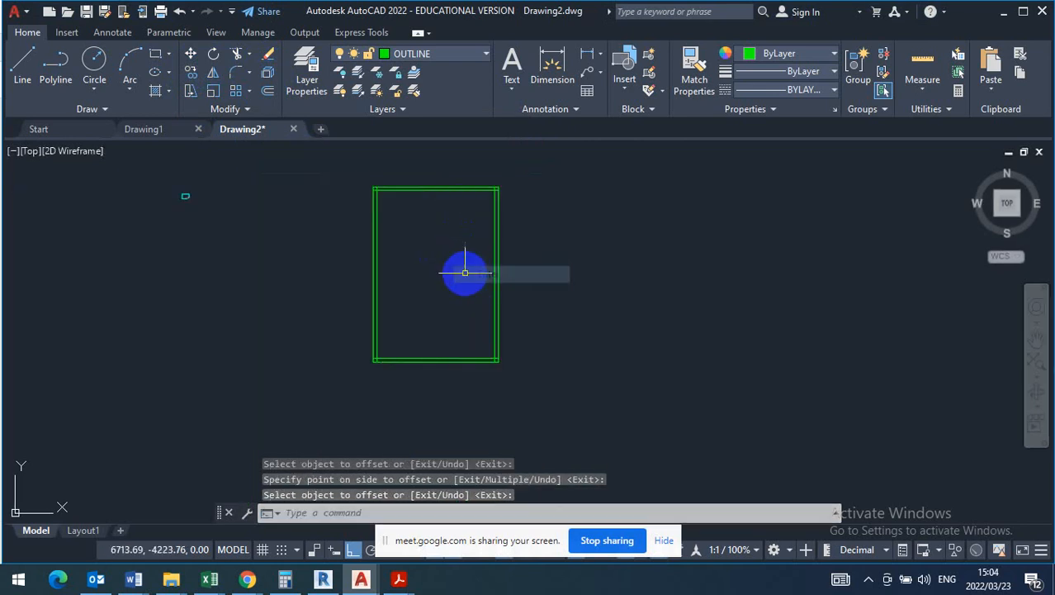
- Trim the overlapping inner wall line ends at both upper corners of the outline
left_click(239, 55)
scroll(370, 191, "up", 5)
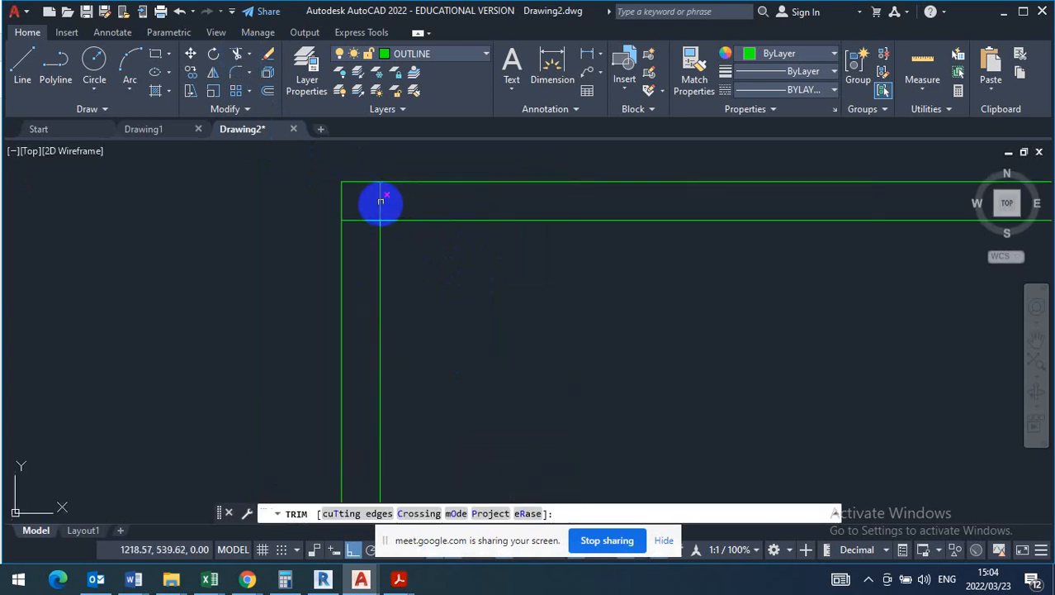
left_click(381, 200)
left_click(359, 219)
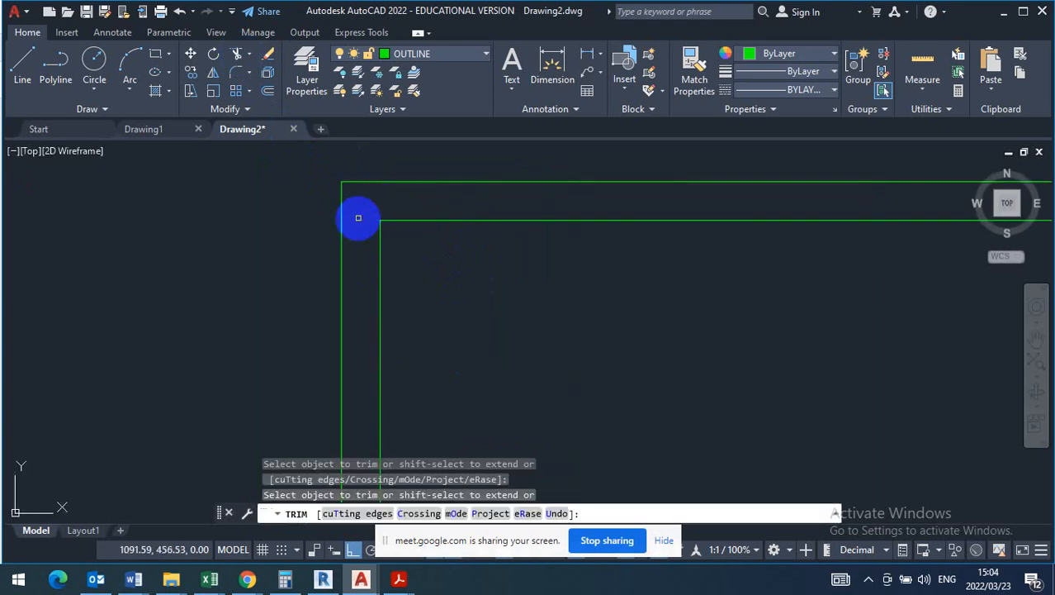
scroll(359, 217, "down", 4)
scroll(500, 199, "up", 5)
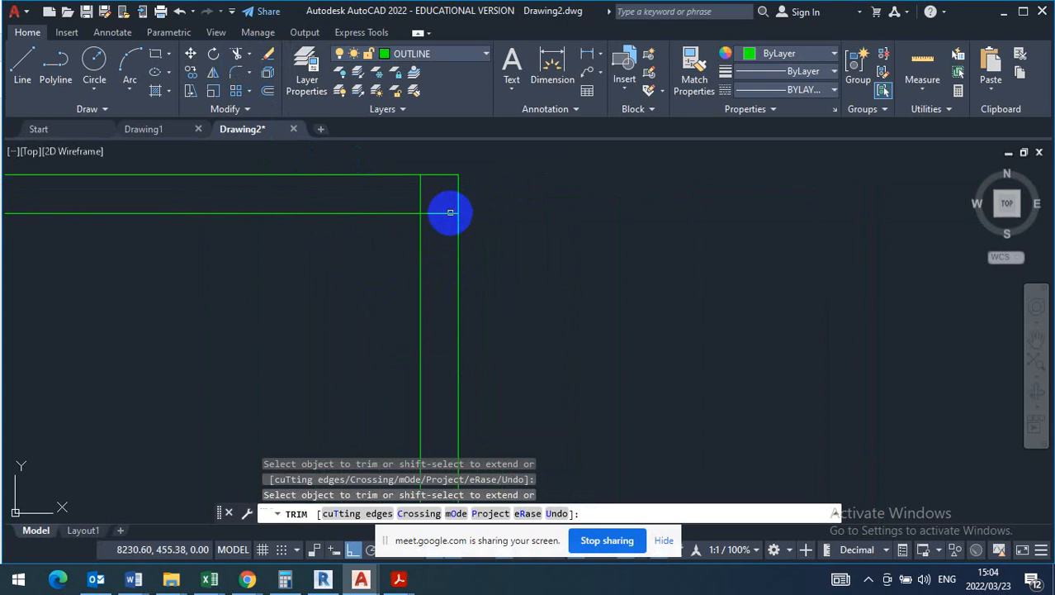
left_click(447, 213)
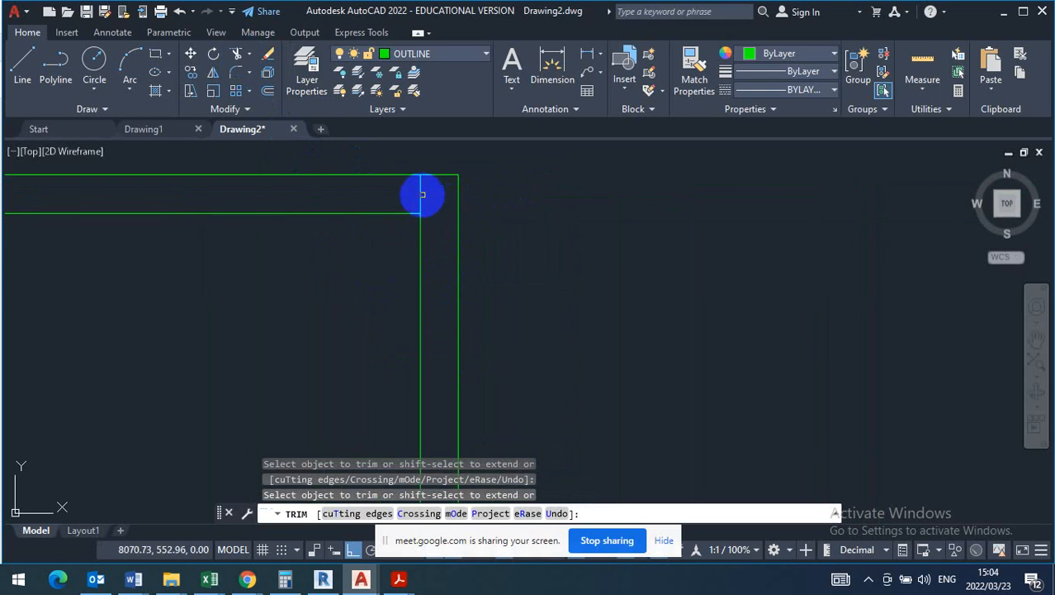
- Trim the overlapping inner wall line ends at both lower corners of the outline and end the Trim command
scroll(467, 181, "down", 5)
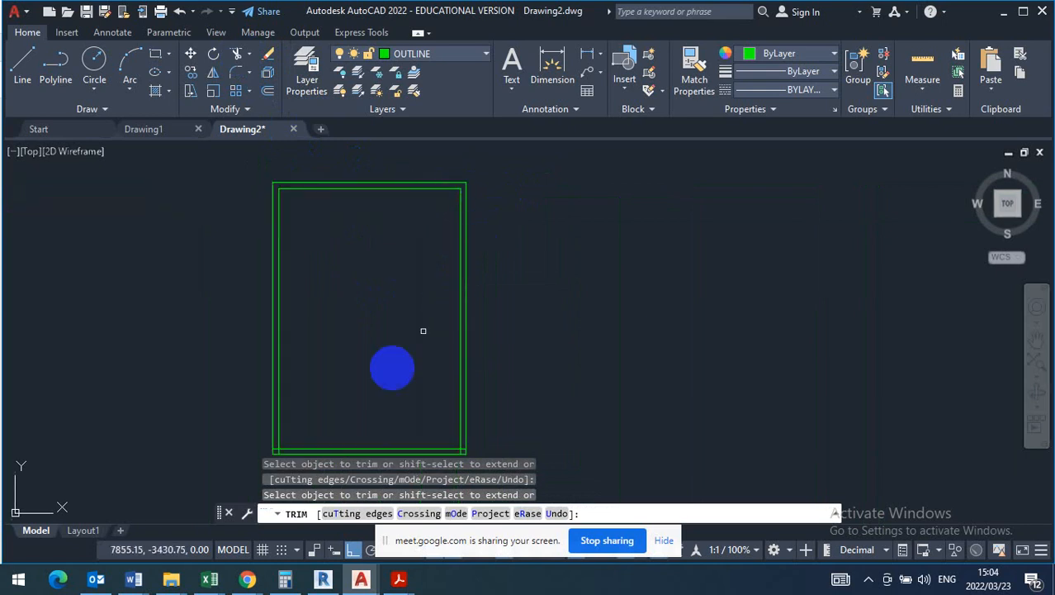
scroll(389, 252, "down", 3)
scroll(336, 351, "up", 5)
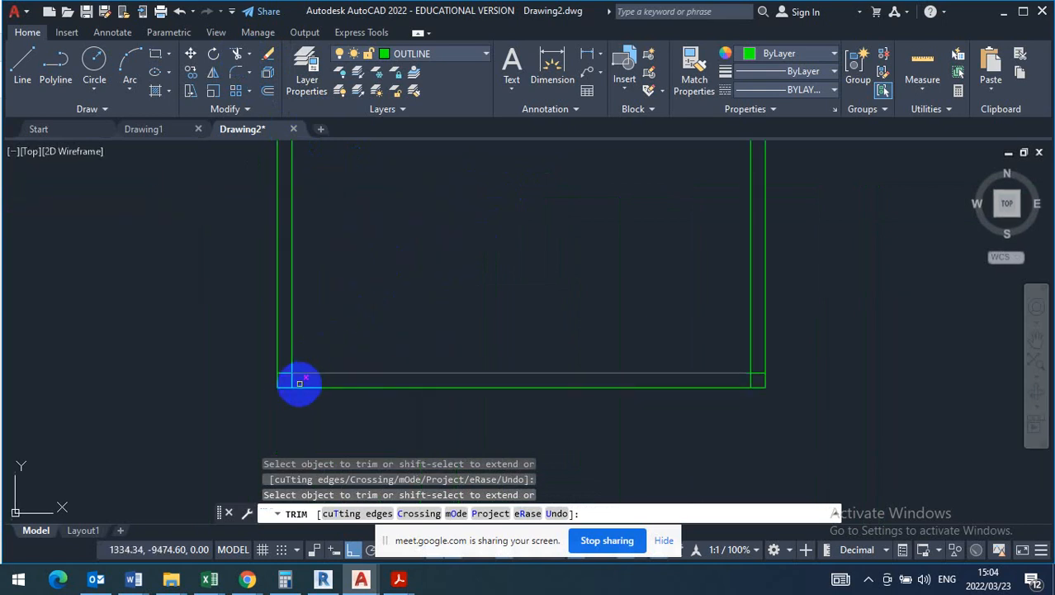
scroll(285, 386, "up", 3)
mouse_move(286, 371)
left_mouse_down()
mouse_move(271, 370)
mouse_move(264, 352)
left_mouse_up()
scroll(372, 393, "down", 4)
scroll(417, 376, "up", 5)
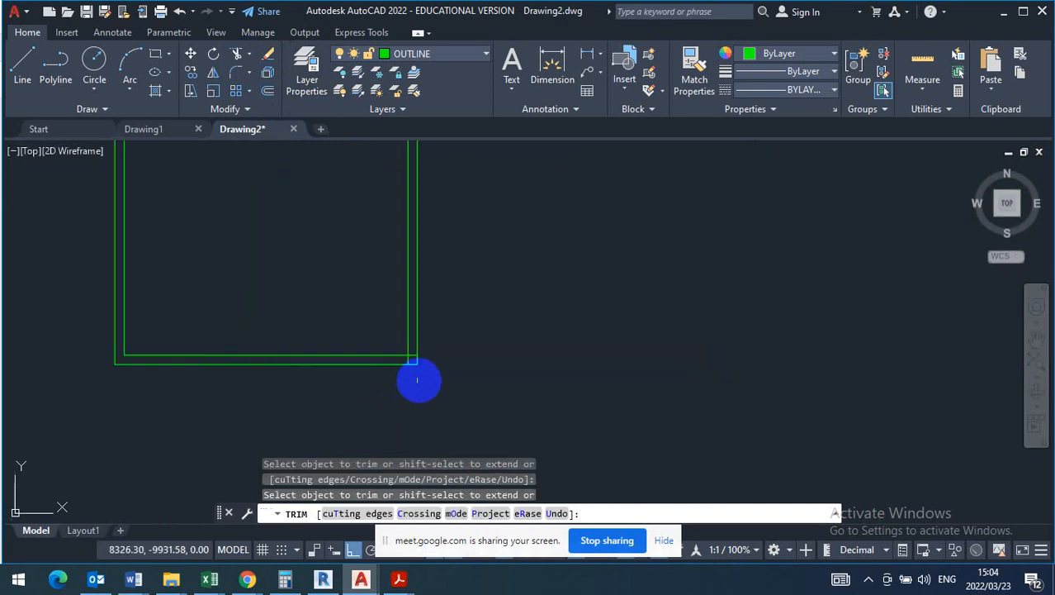
scroll(383, 347, "up", 2)
mouse_move(401, 311)
left_mouse_down()
mouse_move(365, 306)
mouse_move(370, 297)
left_mouse_up()
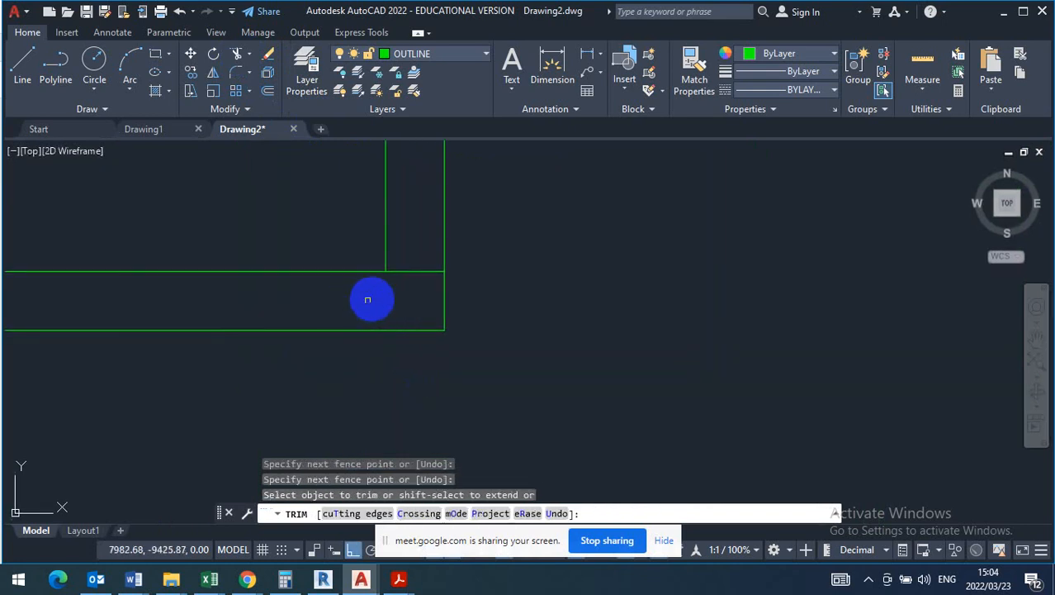
left_click_drag(433, 254, 395, 296)
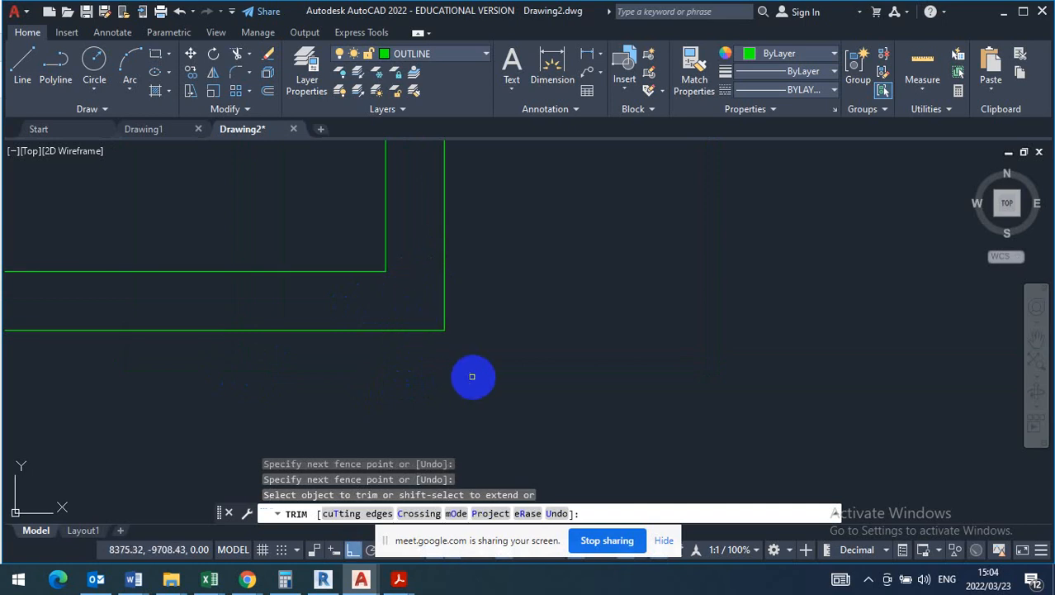
key("Escape")
scroll(639, 450, "down", 5)
scroll(638, 450, "down", 4)
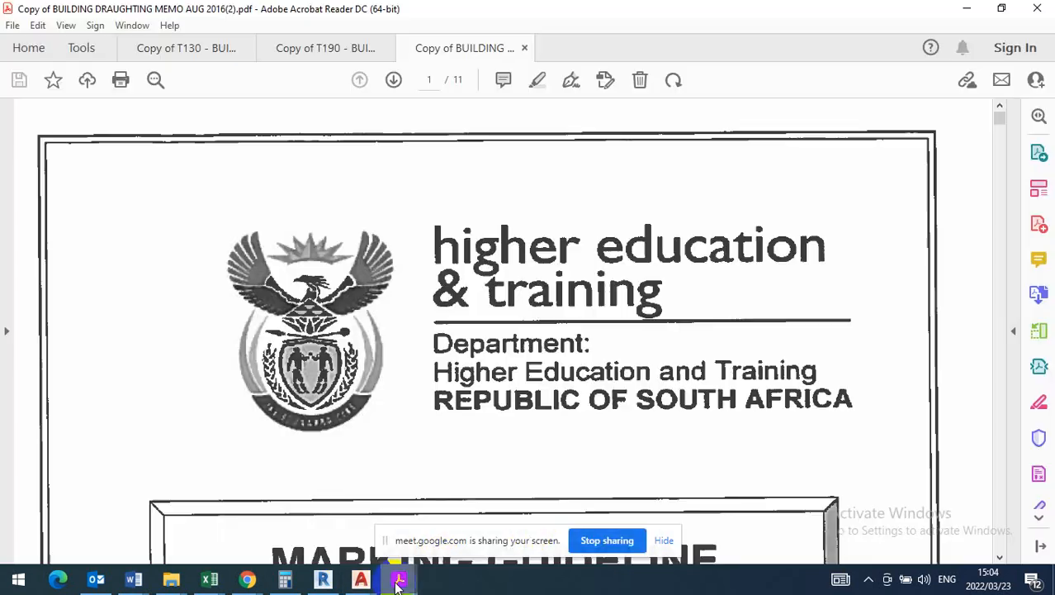
- Switch to the T130 Building Draughting question paper in Acrobat Reader and find the Figure 2 floor plan
left_click(399, 579)
mouse_move(284, 580)
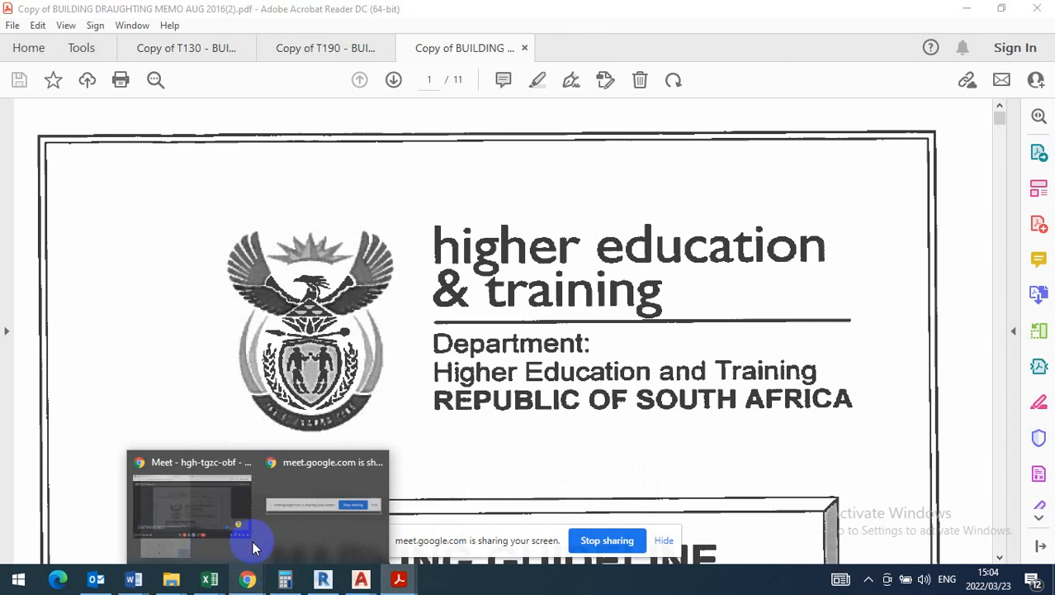
mouse_move(398, 581)
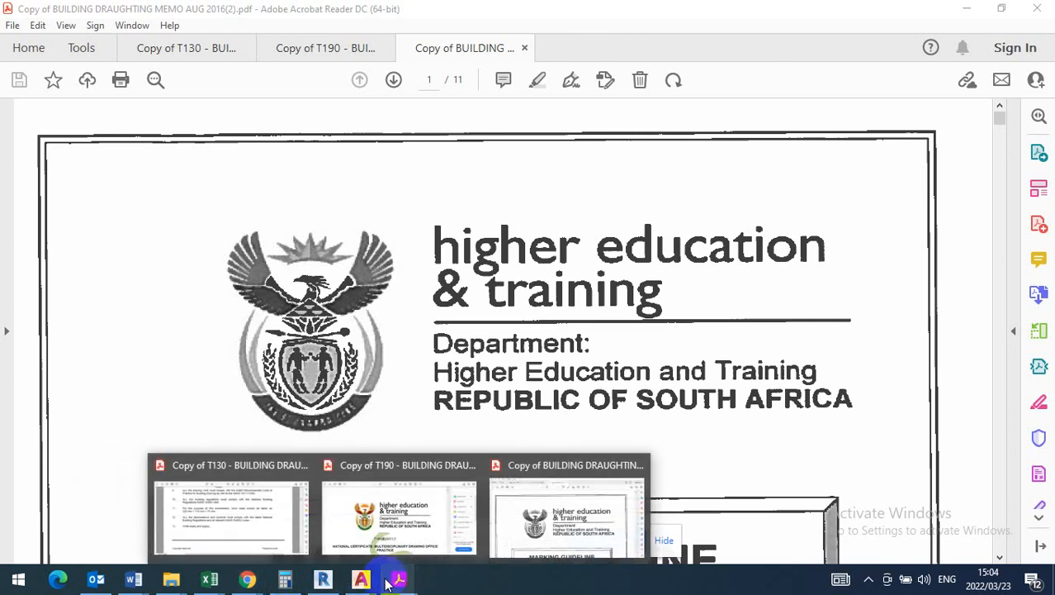
left_click(246, 514)
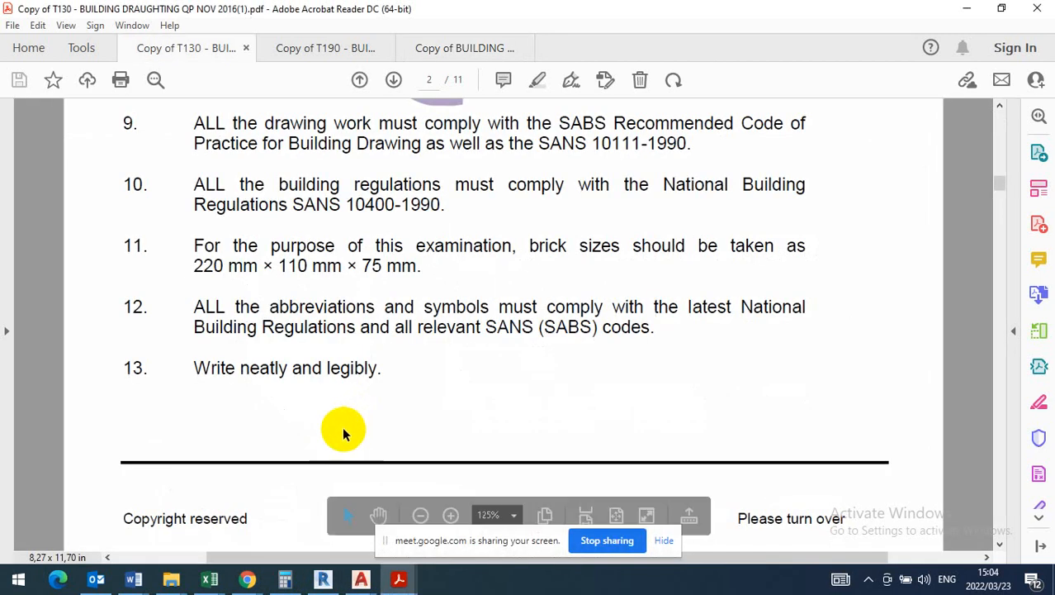
scroll(417, 377, "down", 10)
scroll(433, 352, "down", 20)
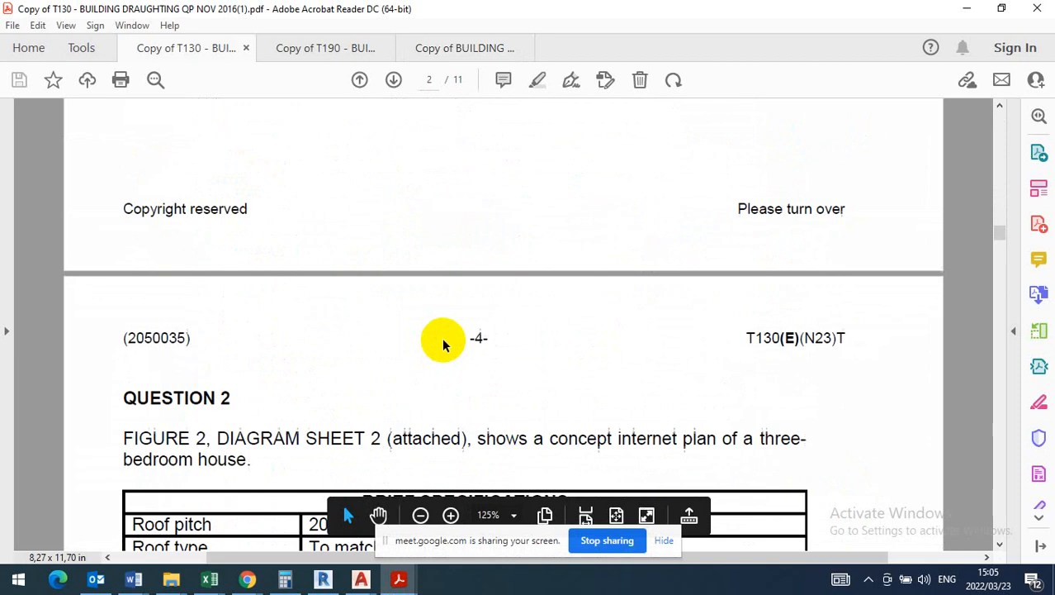
scroll(444, 334, "down", 20)
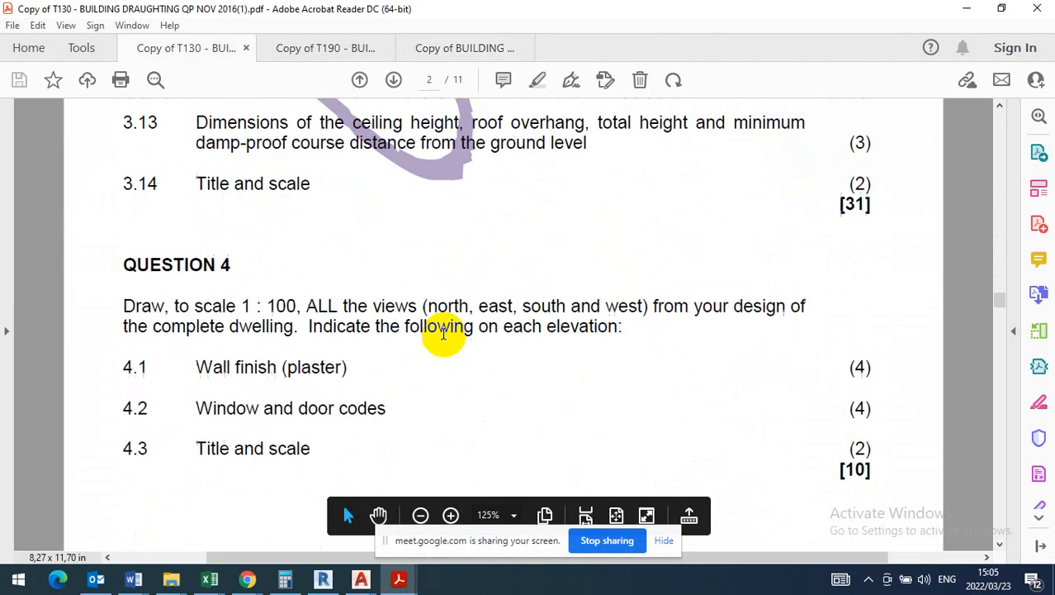
scroll(442, 337, "down", 15)
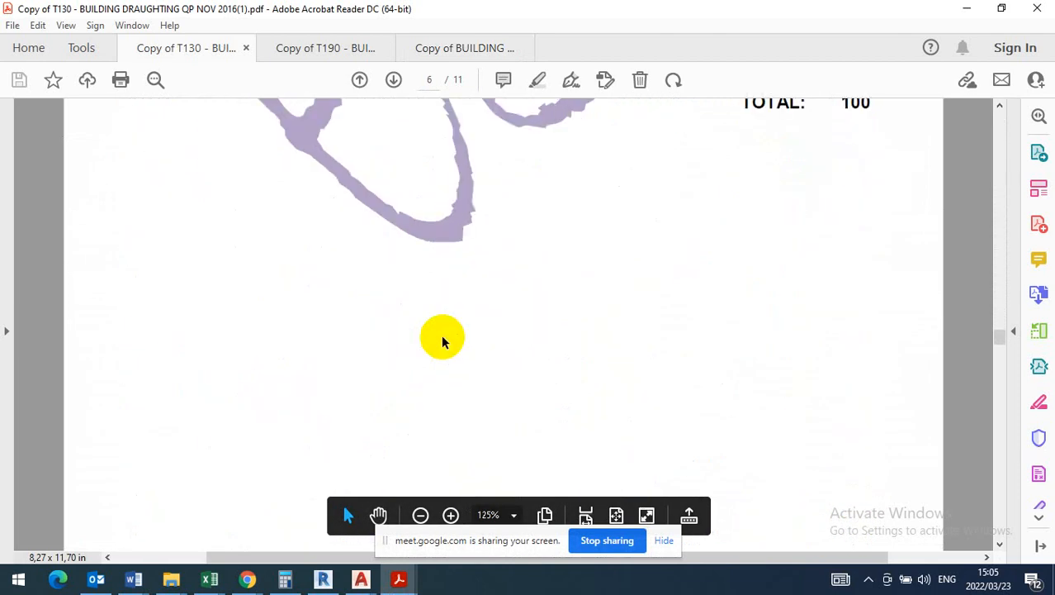
scroll(442, 334, "down", 20)
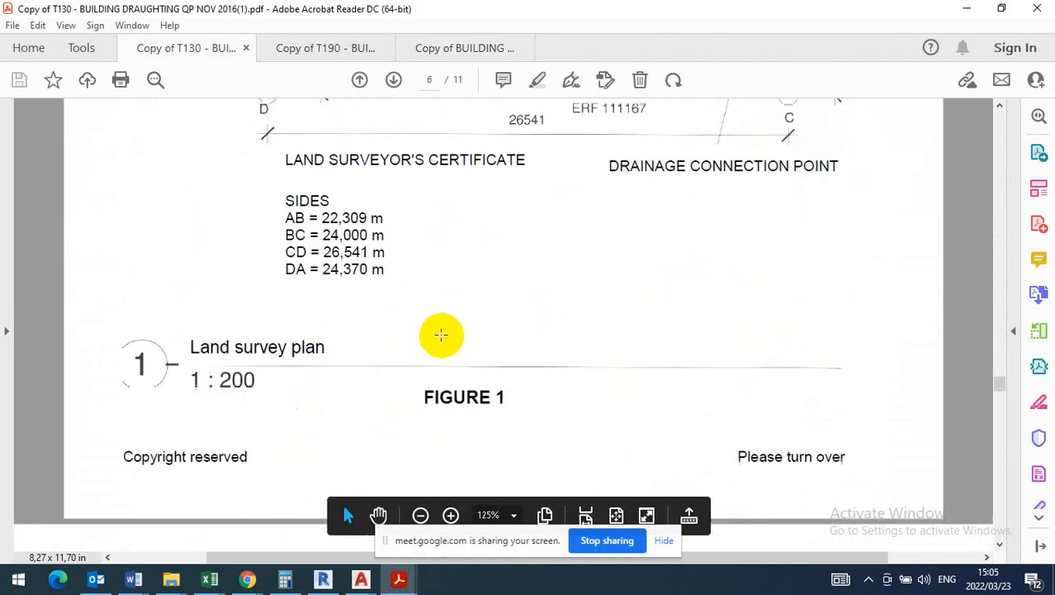
scroll(441, 334, "down", 20)
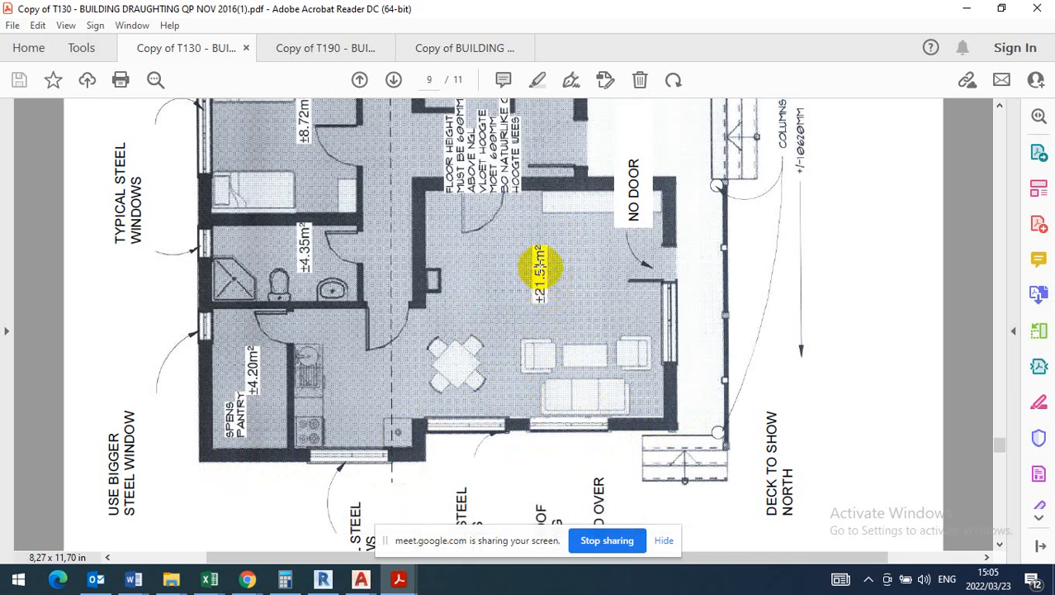
left_click(23, 584)
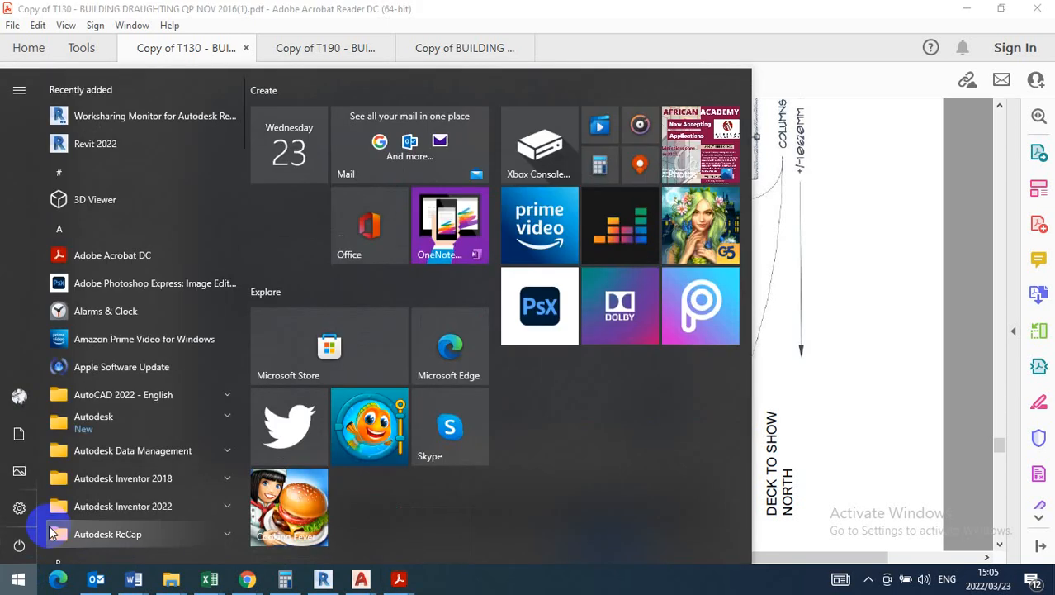
scroll(116, 507, "down", 1)
scroll(116, 507, "down", 1)
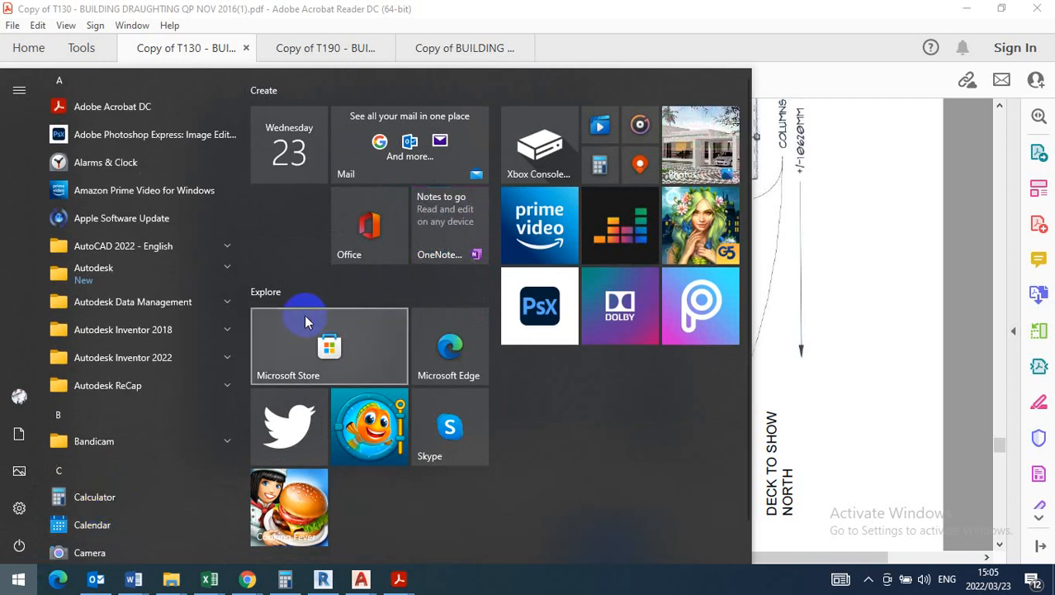
left_click(95, 496)
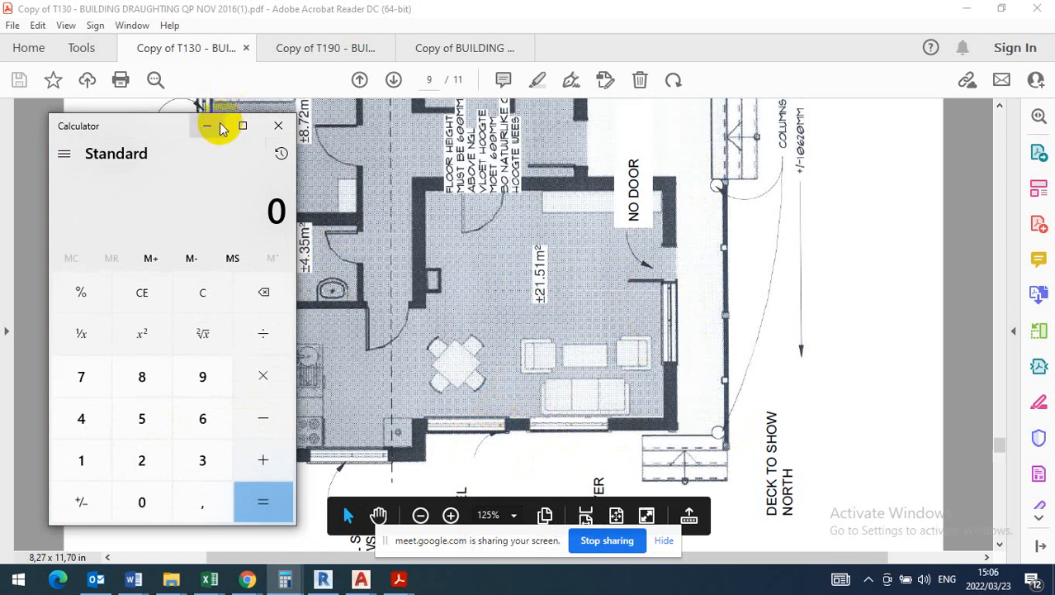
left_click(280, 126)
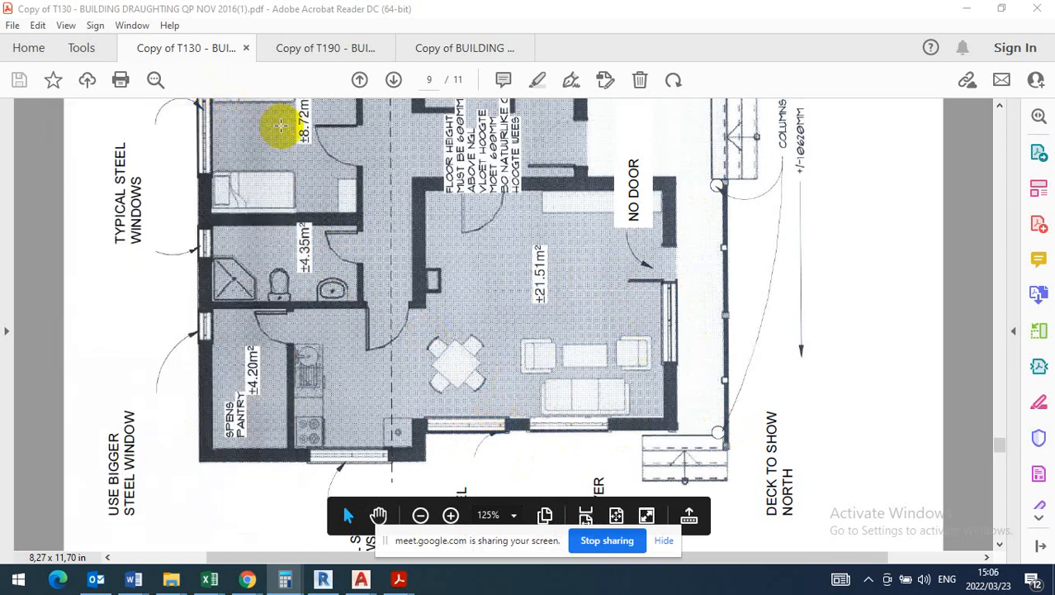
- Examine the overall dimensions, room areas and internal wall layout on the Figure 2 floor plan
scroll(438, 281, "up", 6)
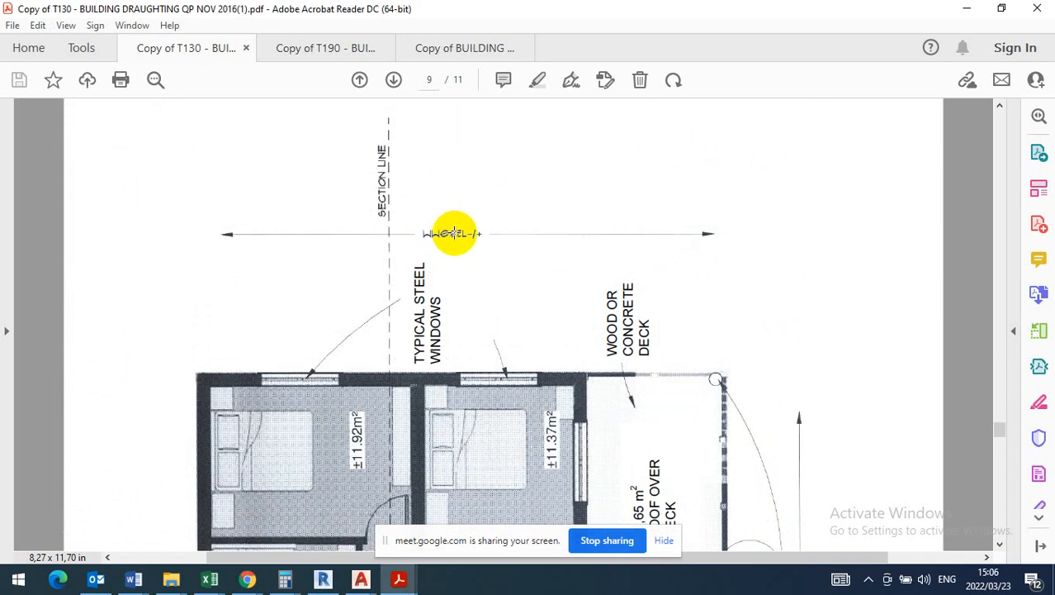
scroll(463, 235, "down", 8)
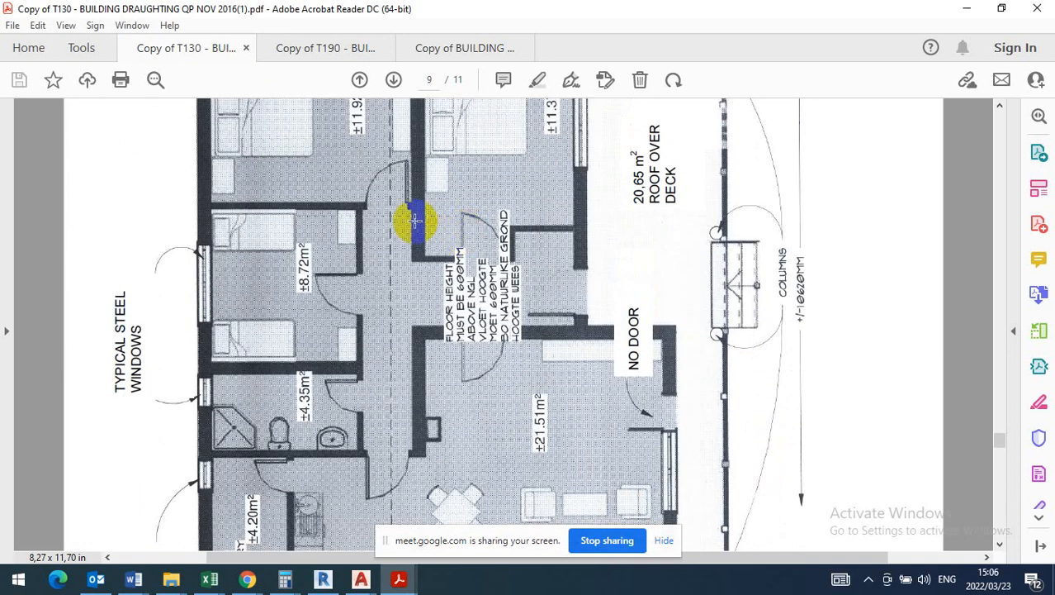
scroll(405, 224, "up", 7)
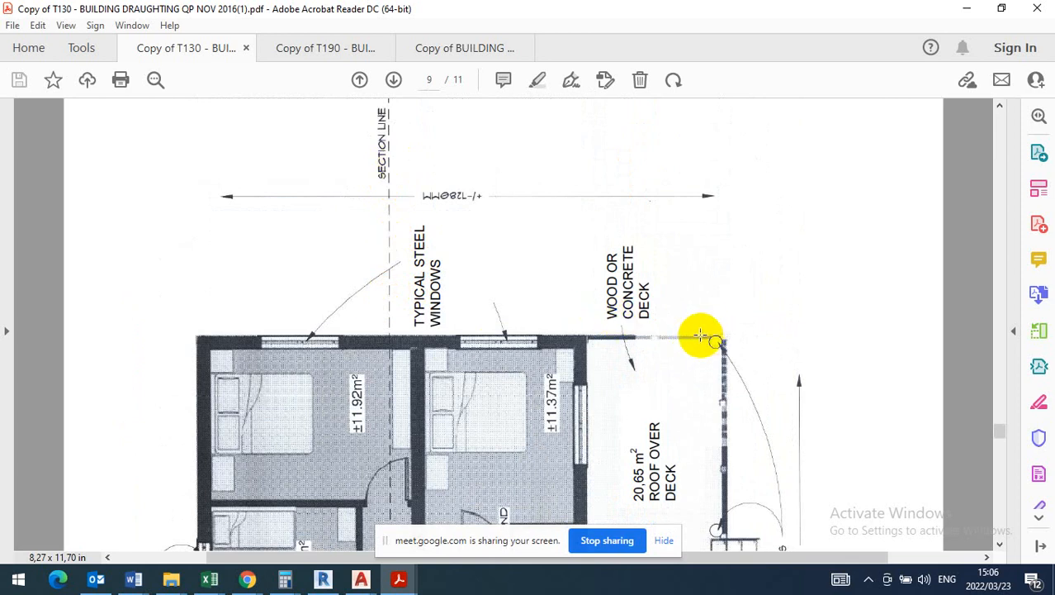
scroll(409, 244, "down", 10)
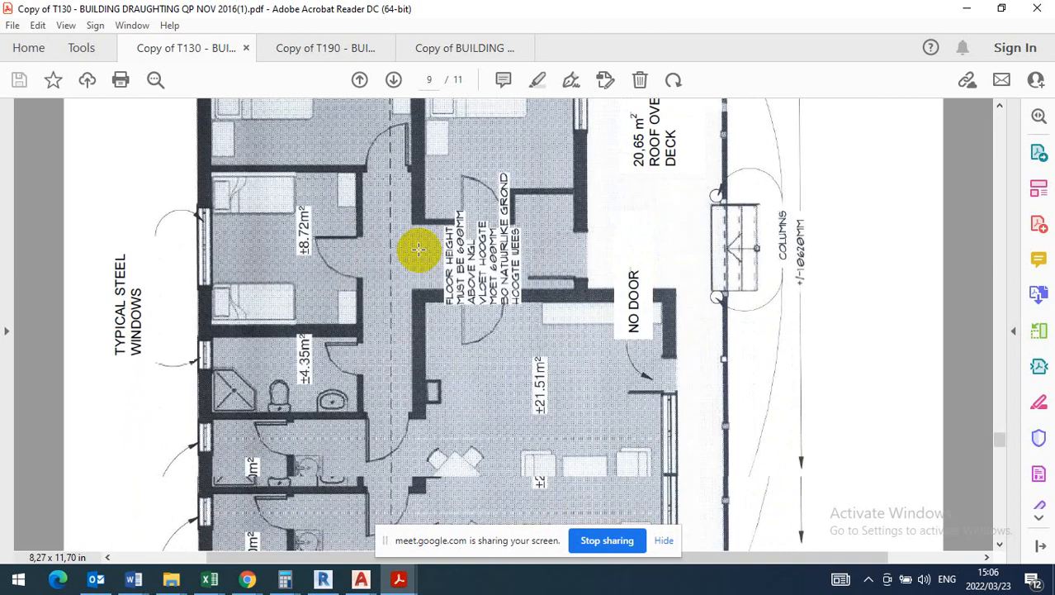
scroll(417, 248, "up", 2)
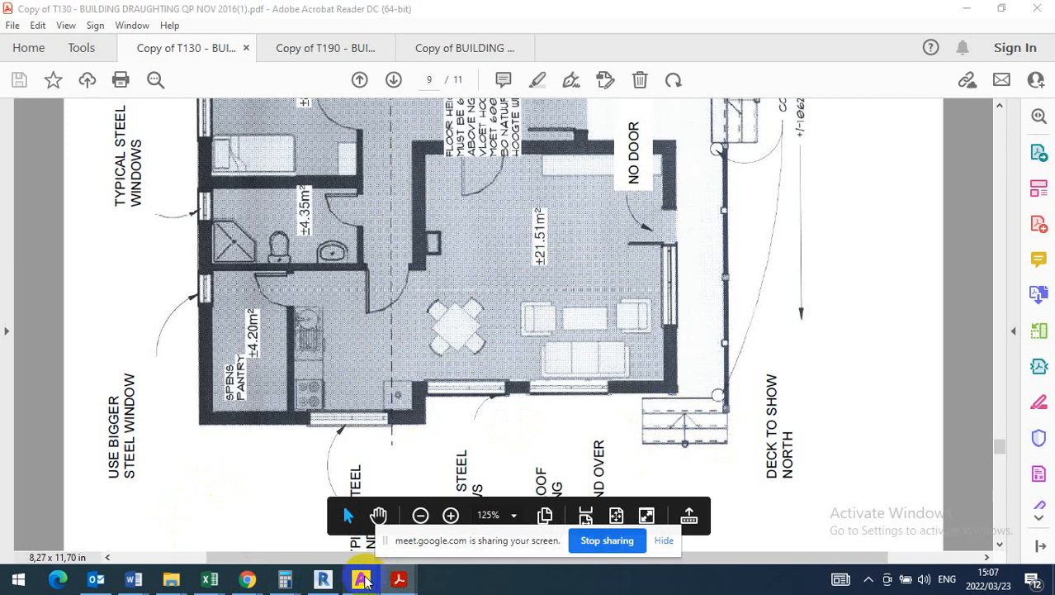
- Switch to Drawing2 in AutoCAD and draw a vertical line from the outline's bottom edge up past its top edge
mouse_move(368, 581)
left_click(420, 537)
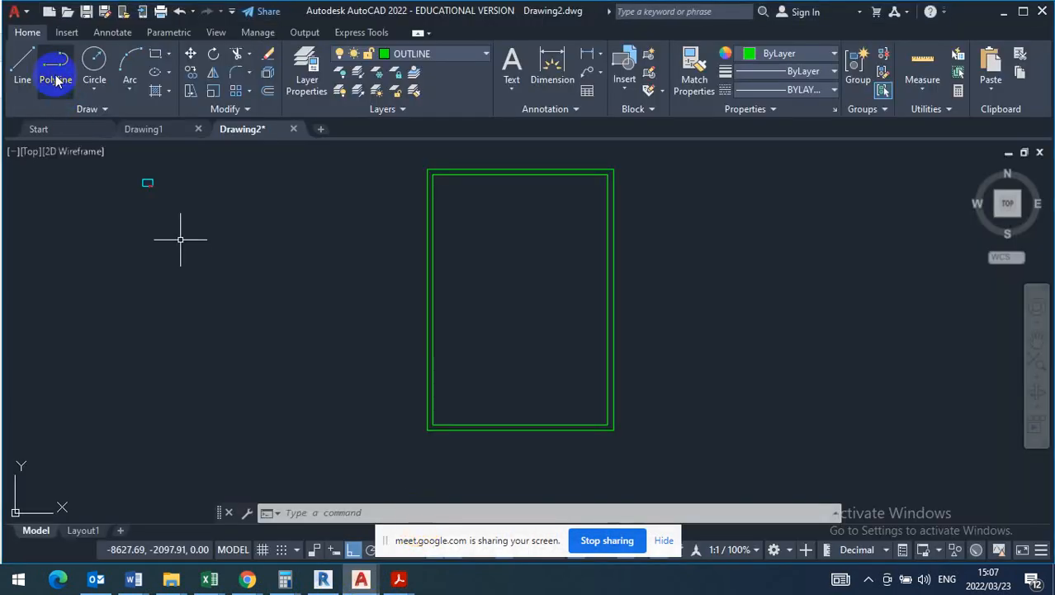
left_click(23, 66)
scroll(544, 408, "up", 3)
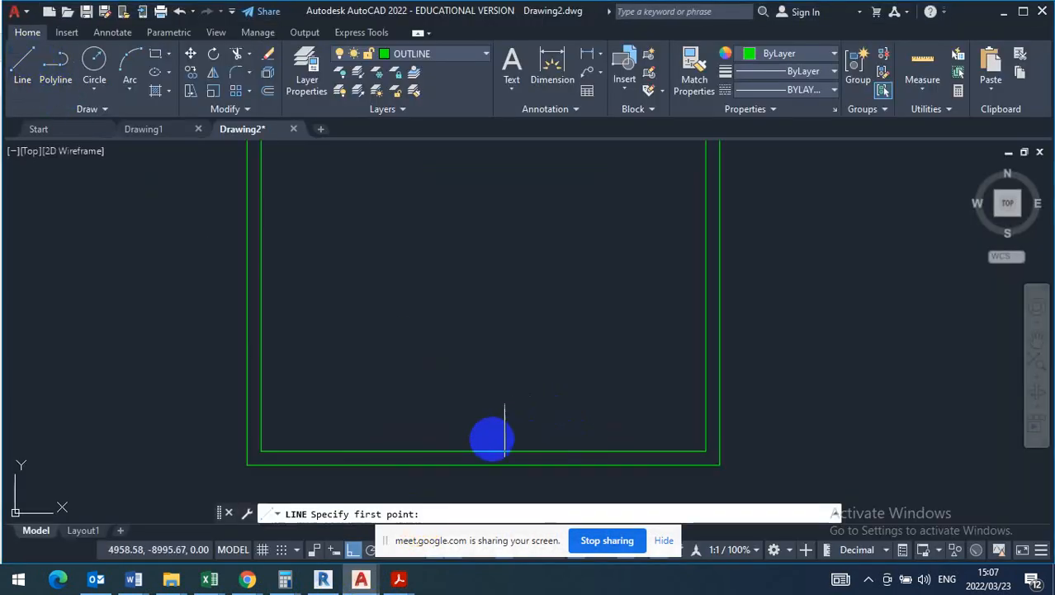
left_click(419, 465)
scroll(418, 466, "down", 3)
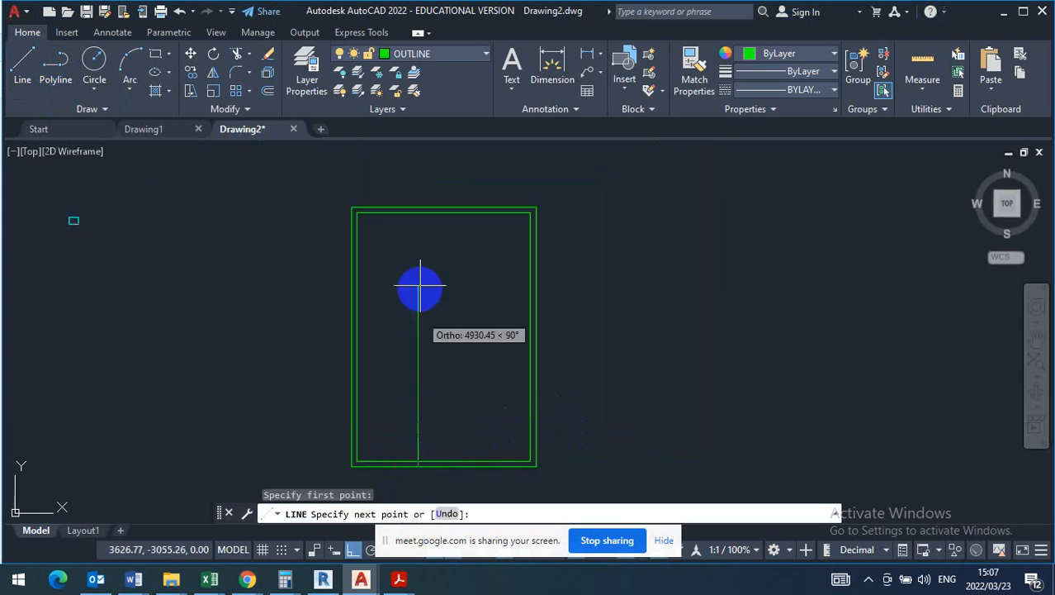
left_click(420, 171)
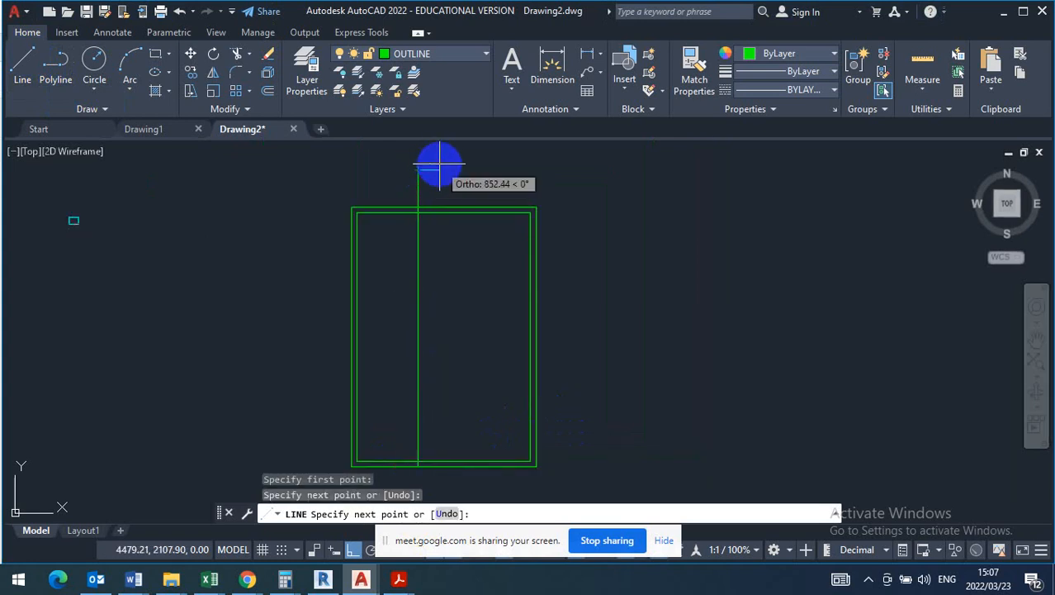
key("Escape")
- Move the vertical interior line slightly to the right, using its crossing with the bottom inner wall line as base point
scroll(433, 351, "up", 3)
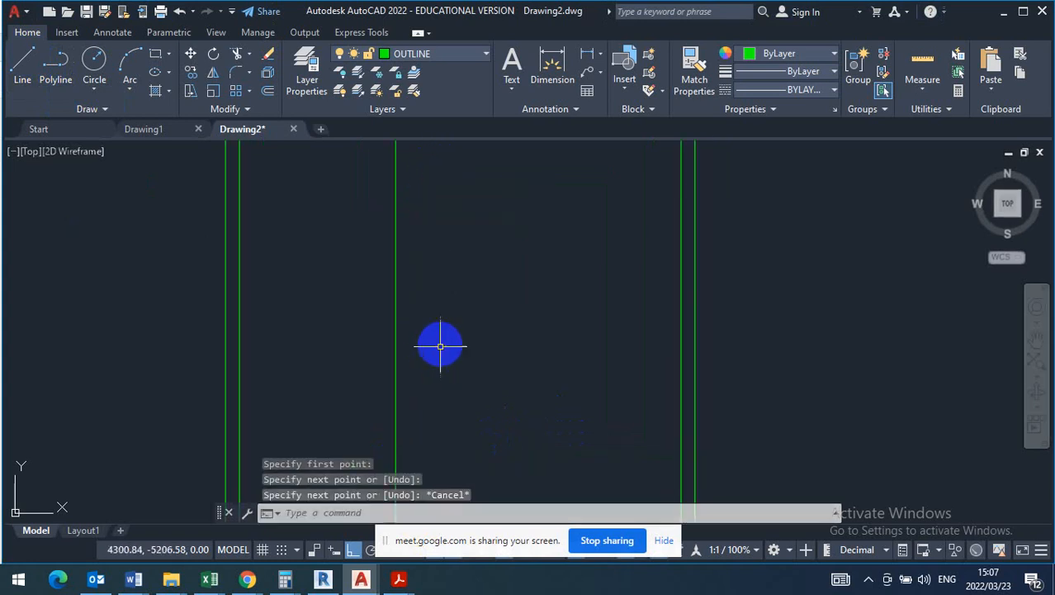
left_click_drag(441, 344, 339, 348)
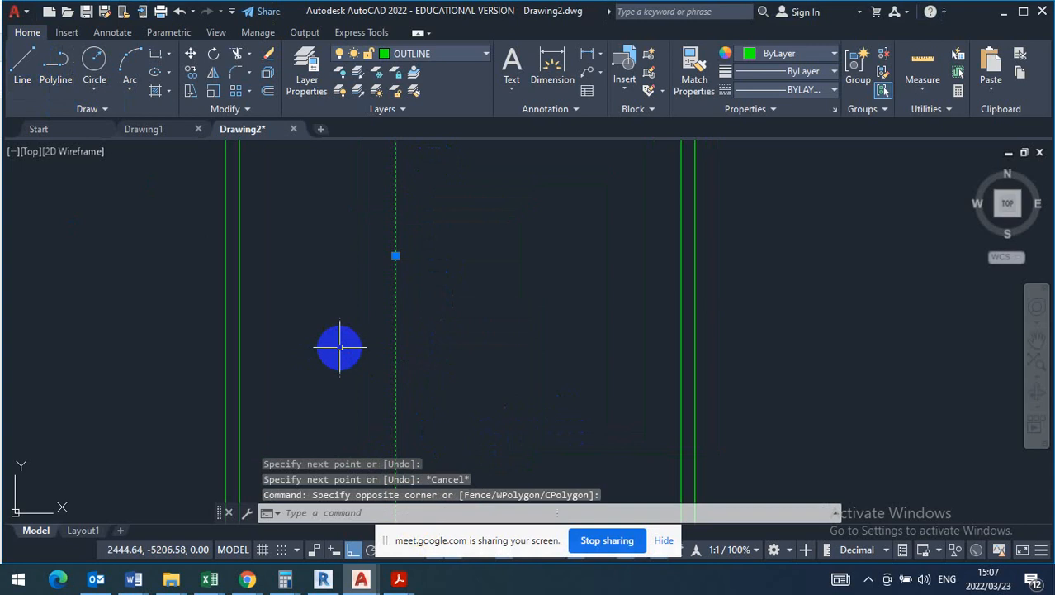
left_click(192, 58)
scroll(271, 160, "down", 6)
scroll(297, 264, "up", 6)
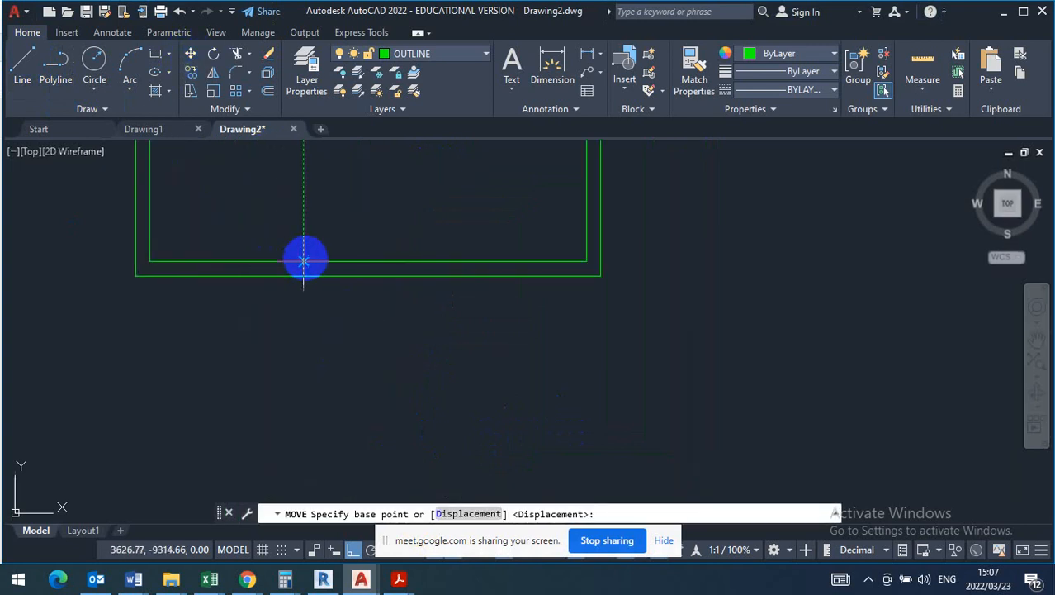
left_click(304, 261)
left_click(327, 297)
scroll(433, 402, "down", 3)
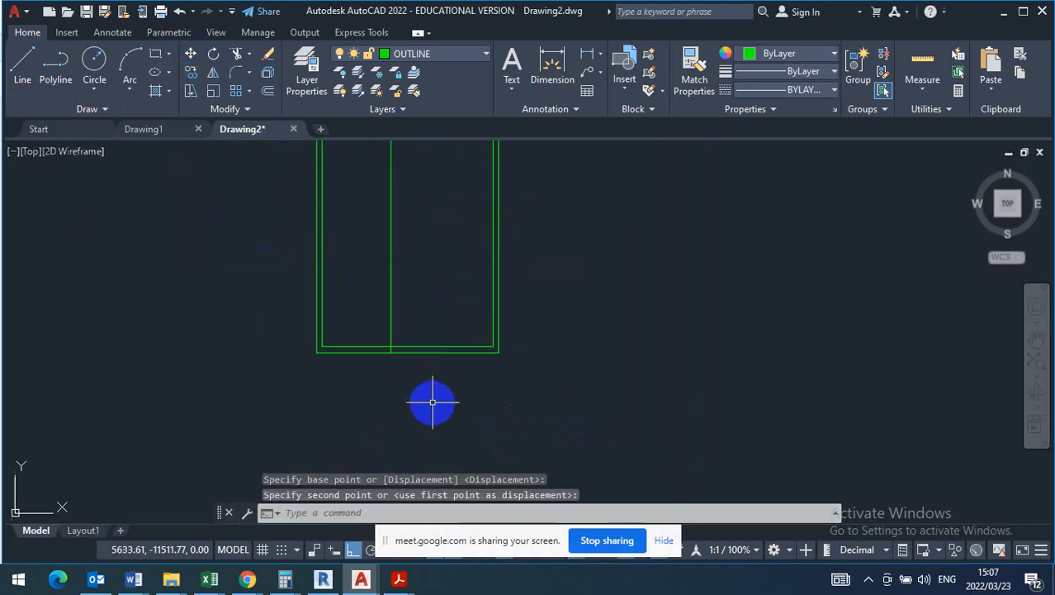
scroll(433, 402, "down", 3)
scroll(404, 342, "up", 7)
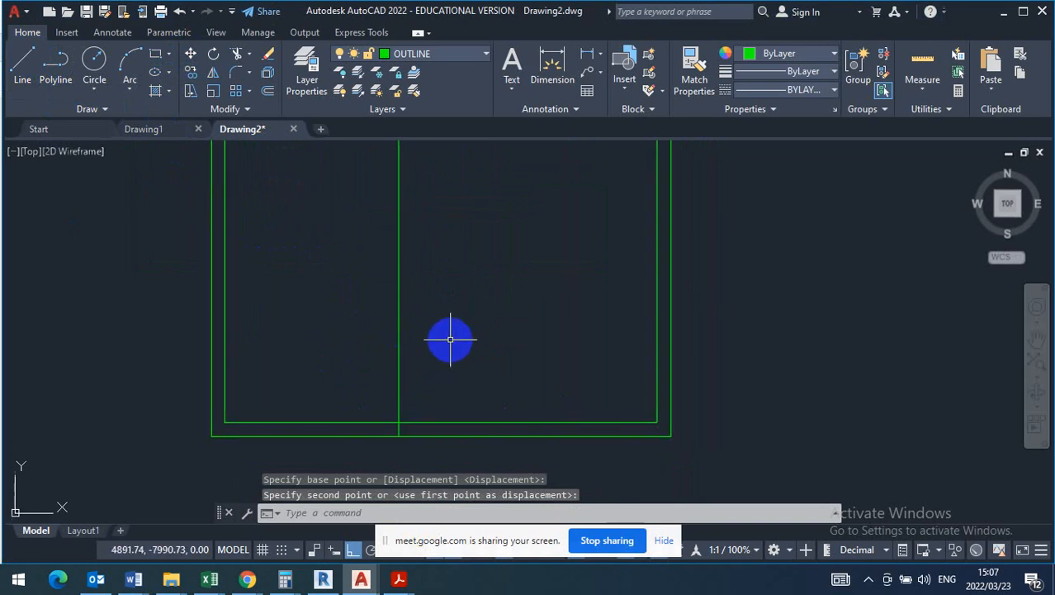
- Check the passage and its adjoining internal walls on the question paper's floor plan, and return to Drawing2 in AutoCAD
left_click(443, 235)
left_click(346, 256)
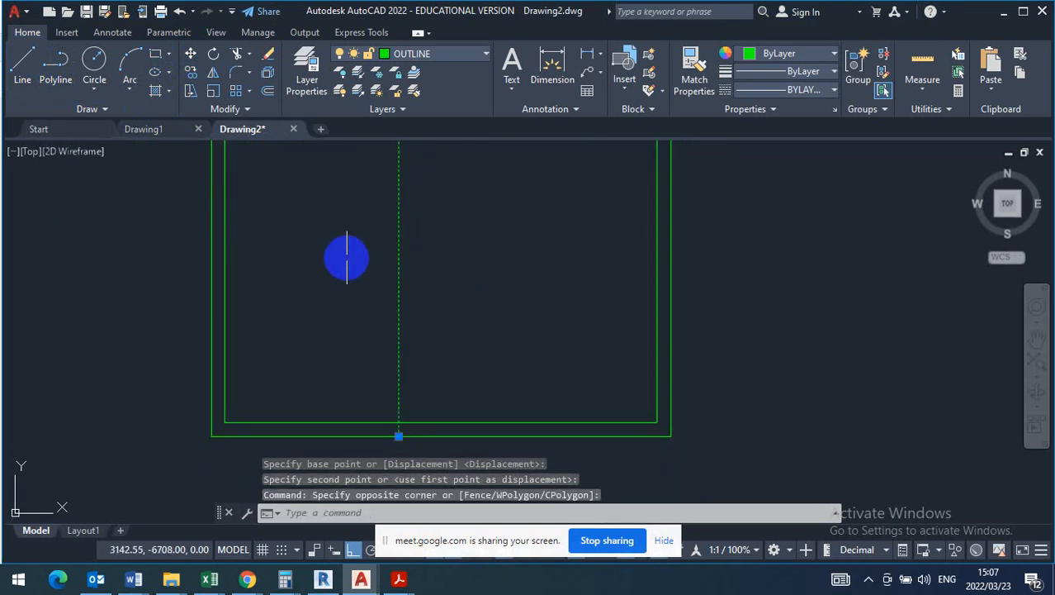
left_click(399, 579)
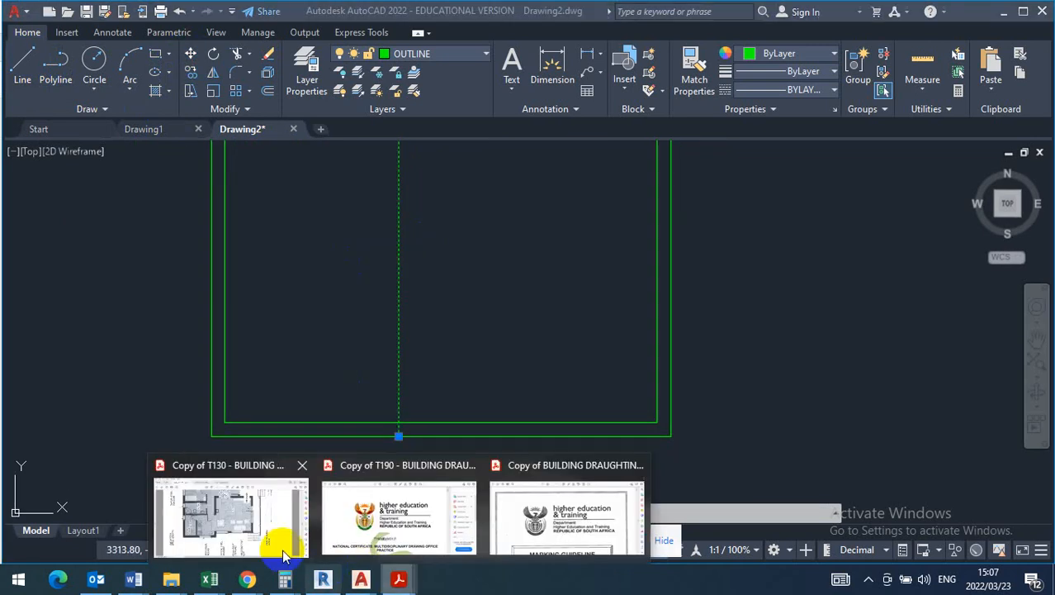
left_click(284, 556)
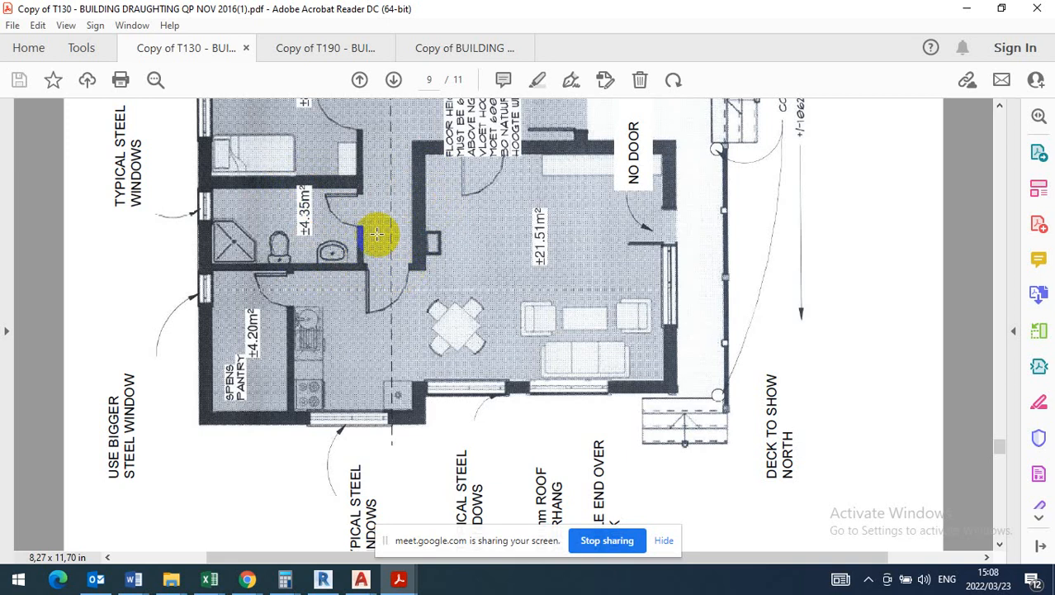
scroll(395, 329, "up", 1)
scroll(395, 328, "up", 1)
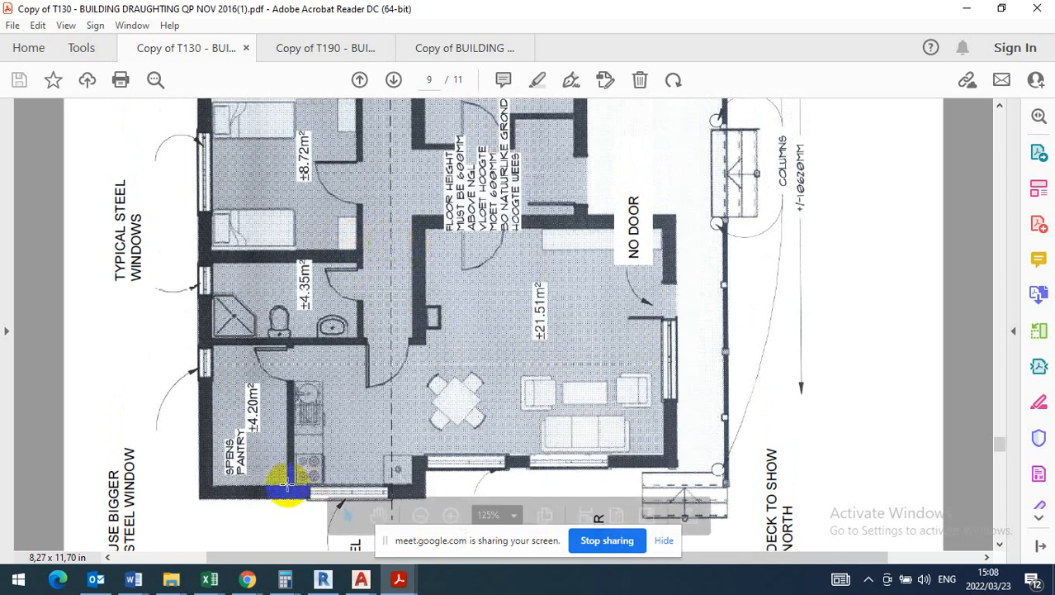
mouse_move(363, 582)
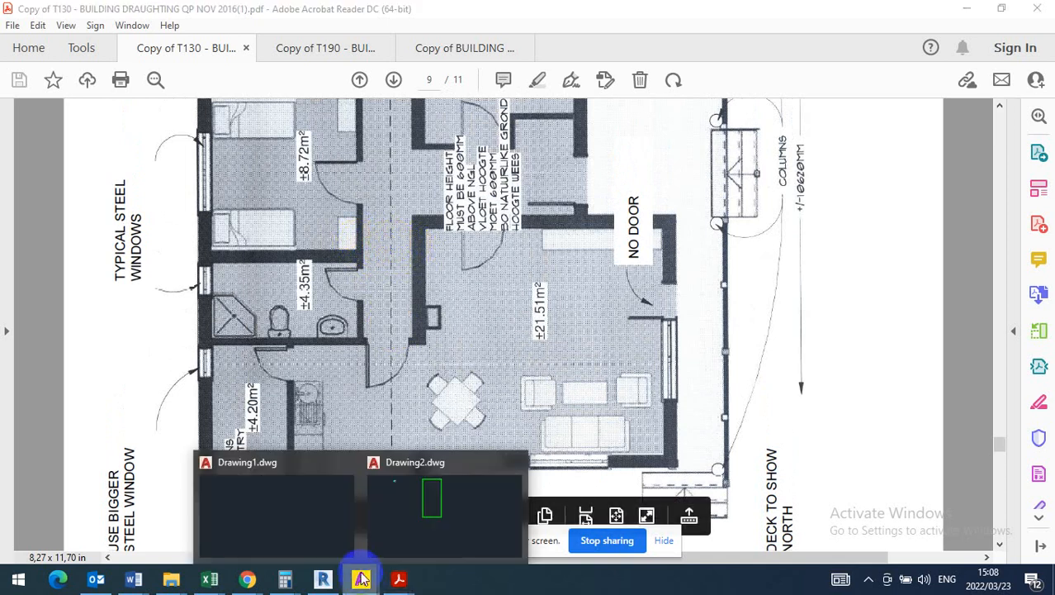
left_click(415, 537)
- Offset the vertical interior line by 900 to its left to form the passage width
left_click(385, 307)
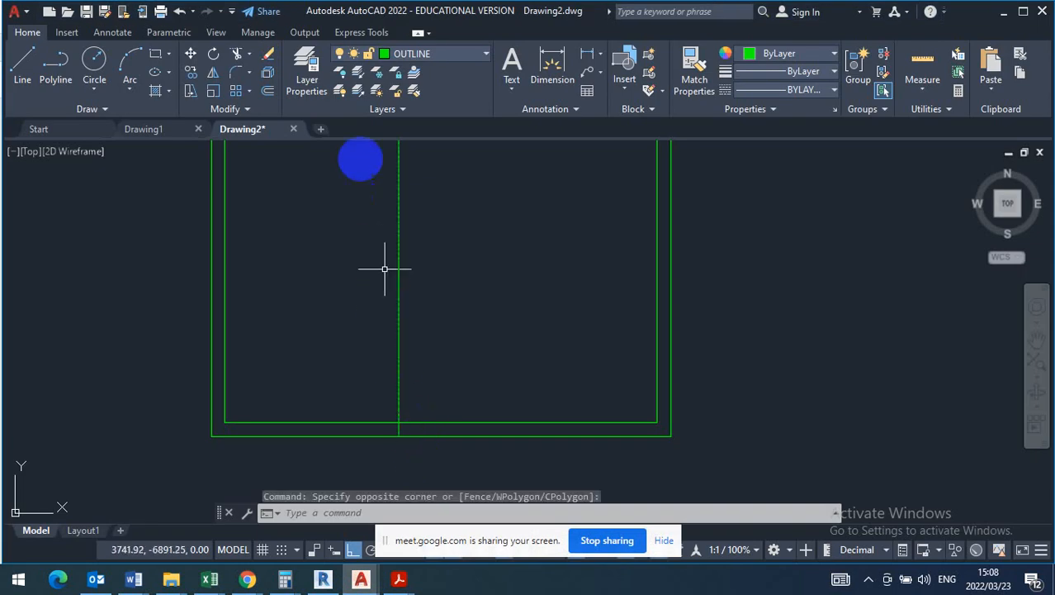
key("Escape")
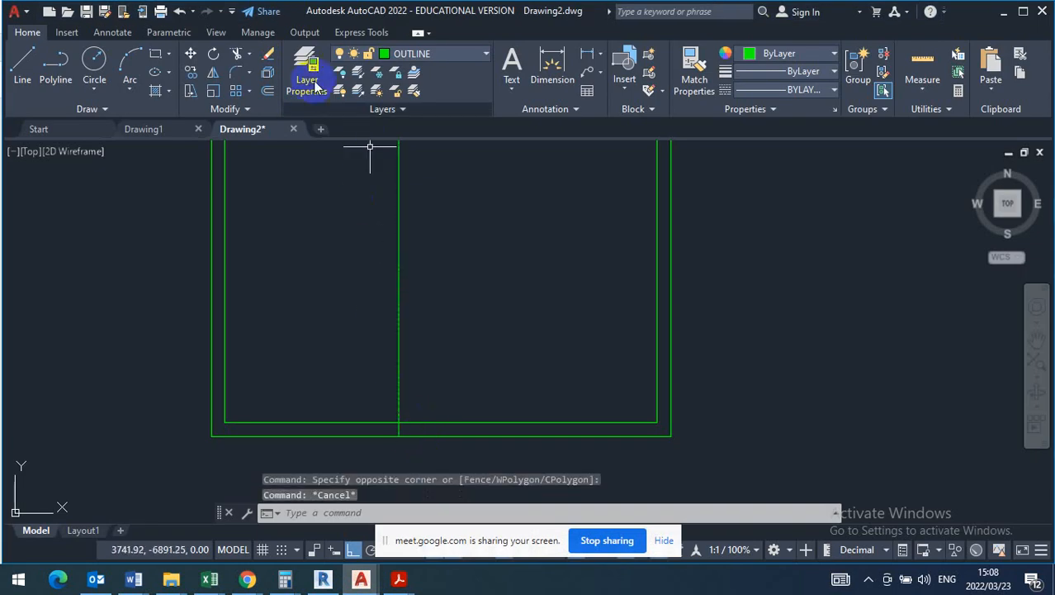
left_click(269, 92)
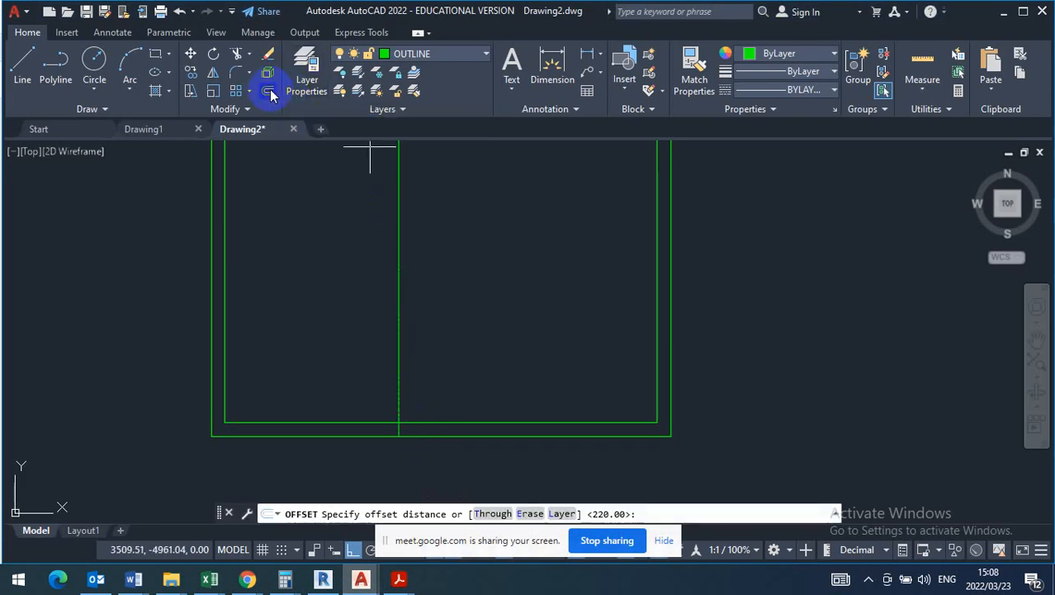
key("Return")
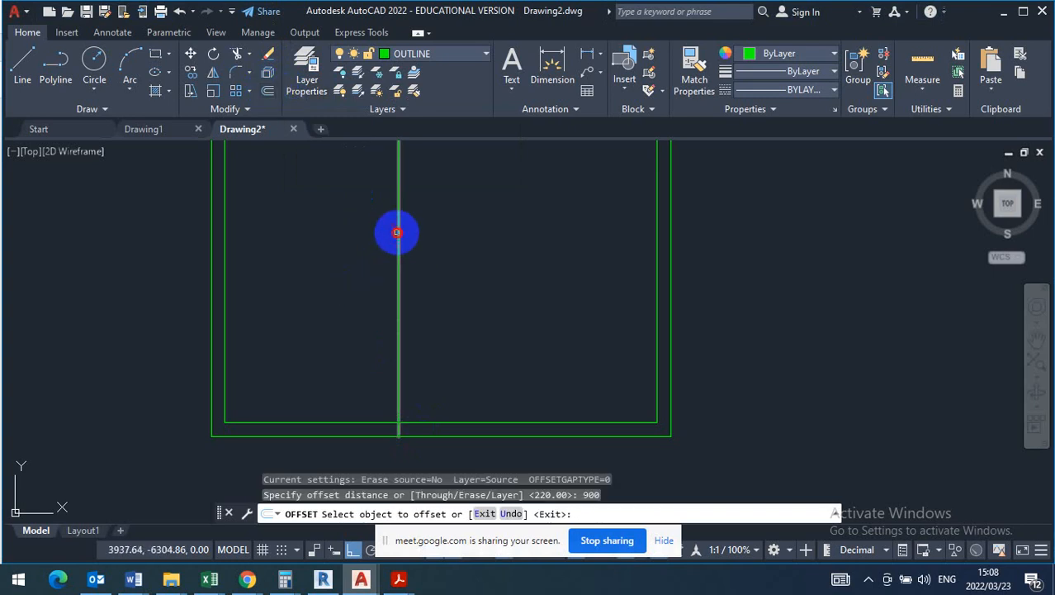
left_click(396, 234)
left_click(347, 235)
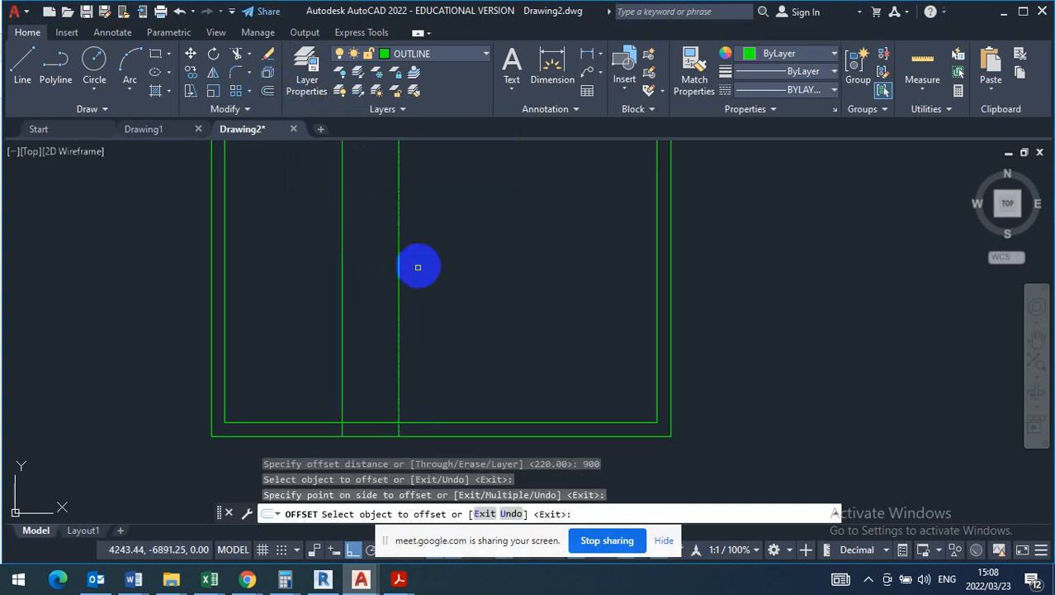
key("Escape")
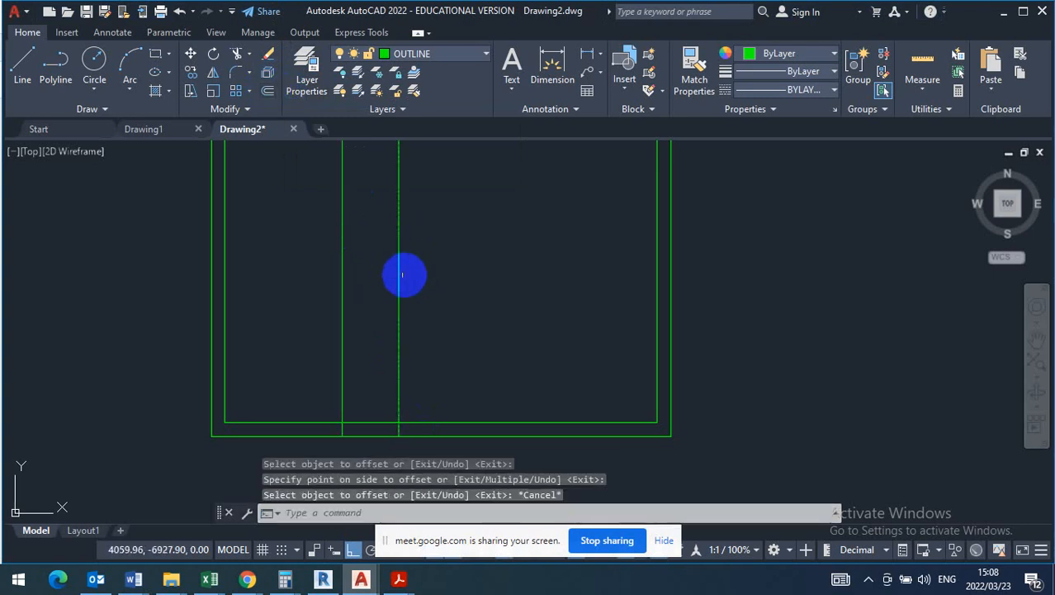
- Offset the right-hand passage line by 220 to its right to give the internal wall its thickness
left_click(271, 91)
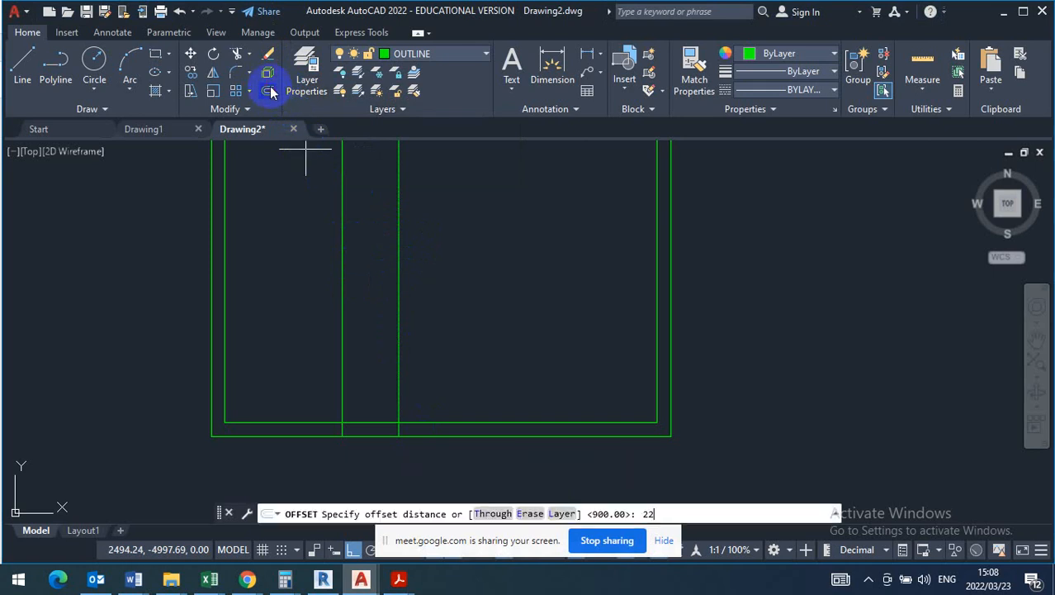
type("220")
key("Return")
left_click(401, 275)
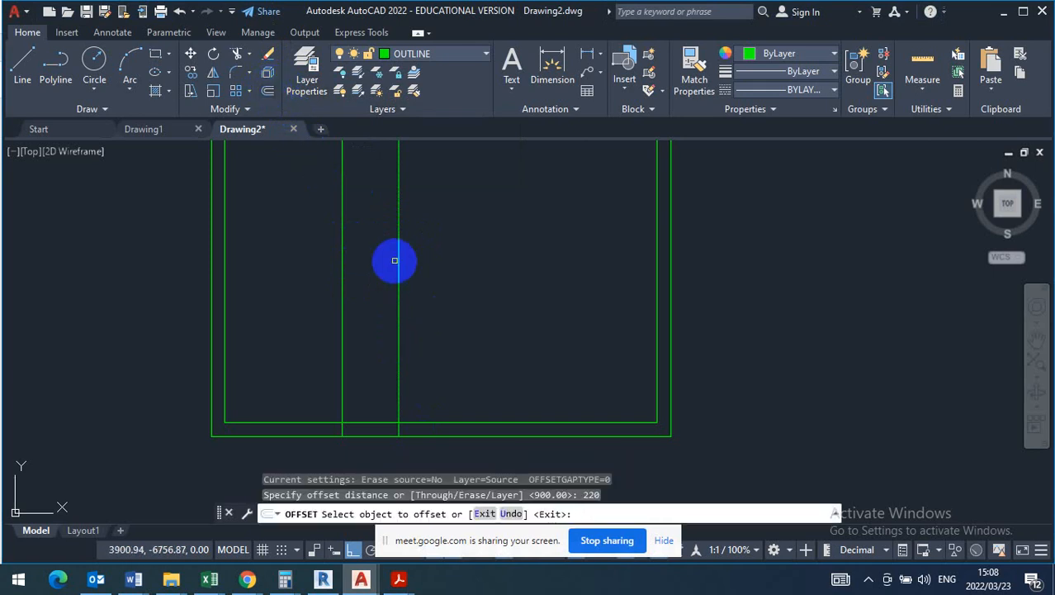
left_click(399, 247)
left_click(446, 246)
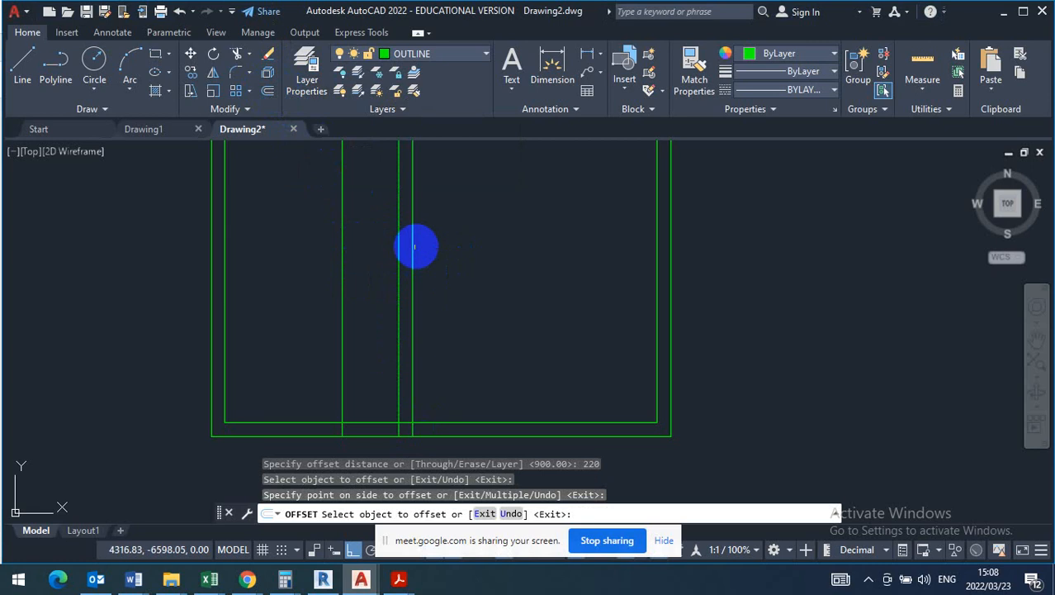
right_click(457, 241)
left_click(494, 251)
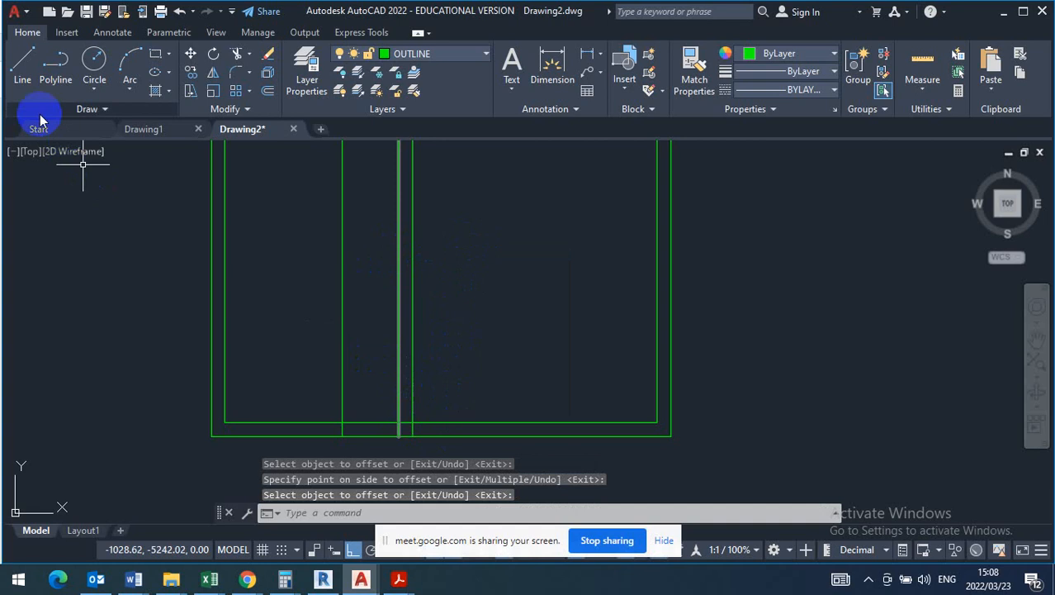
- Check the step in the bottom outer wall beside the kitchen on the question paper's plan, and return to Drawing2 in AutoCAD
left_click(23, 71)
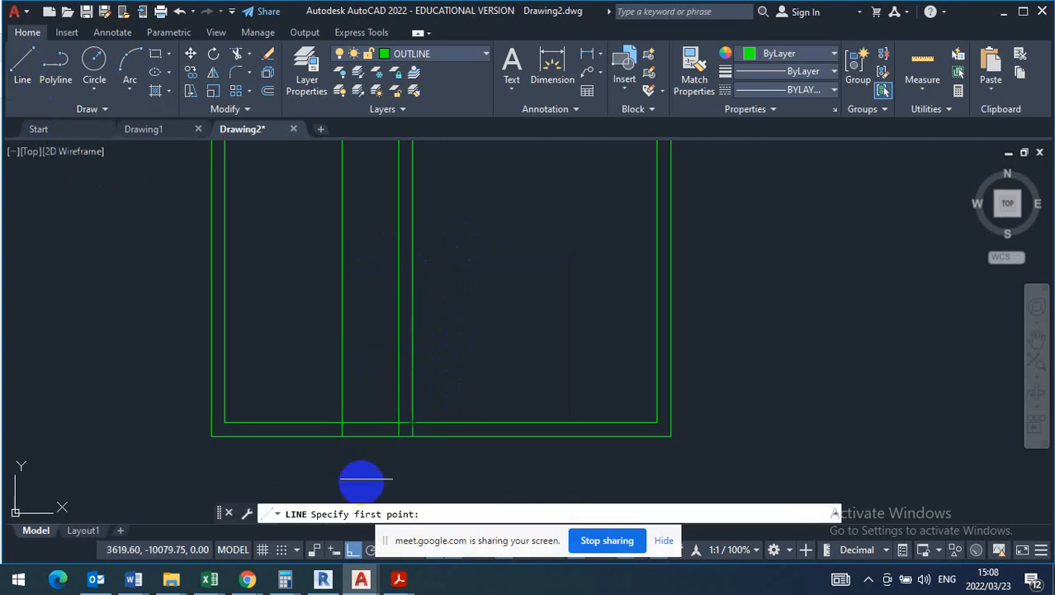
mouse_move(396, 582)
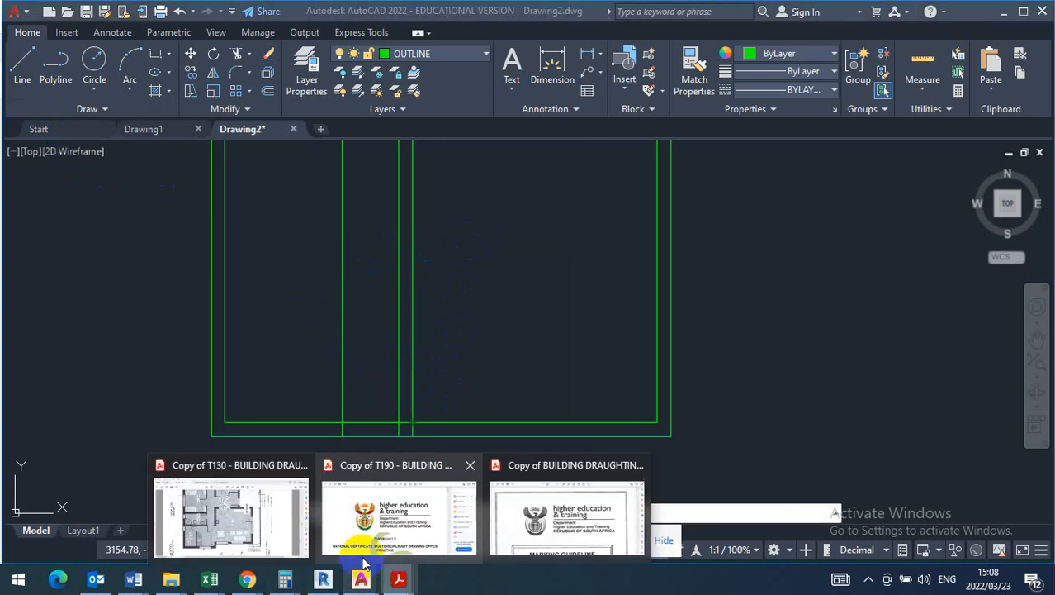
left_click(217, 507)
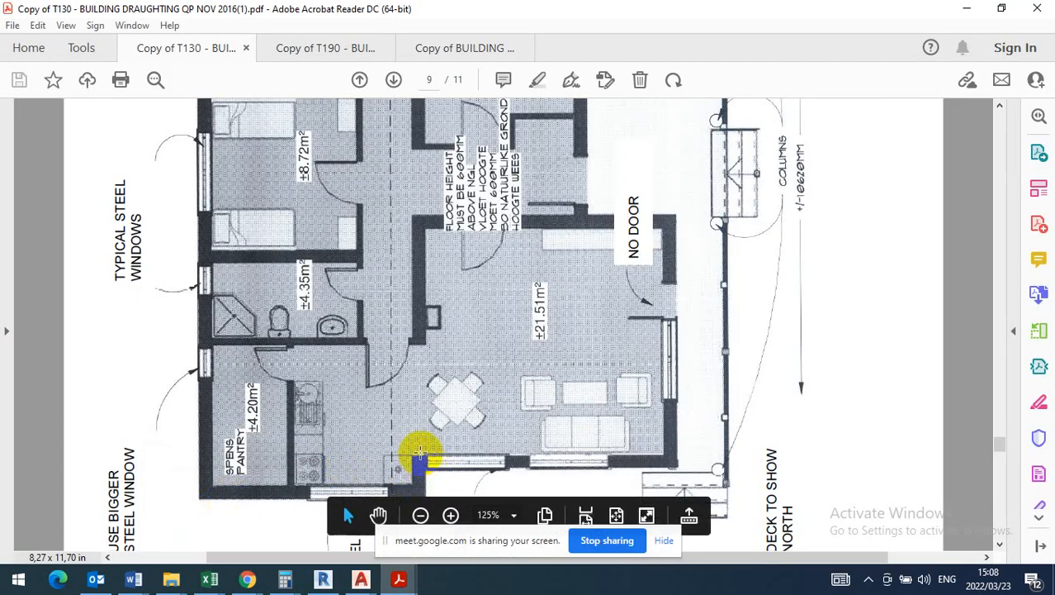
scroll(573, 411, "down", 2)
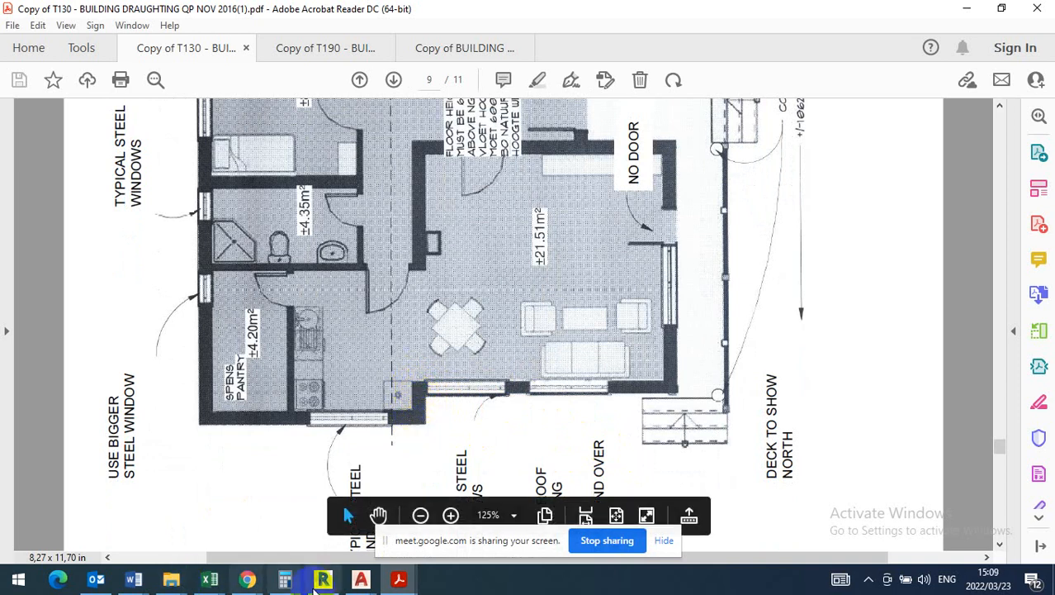
mouse_move(369, 578)
left_click(397, 504)
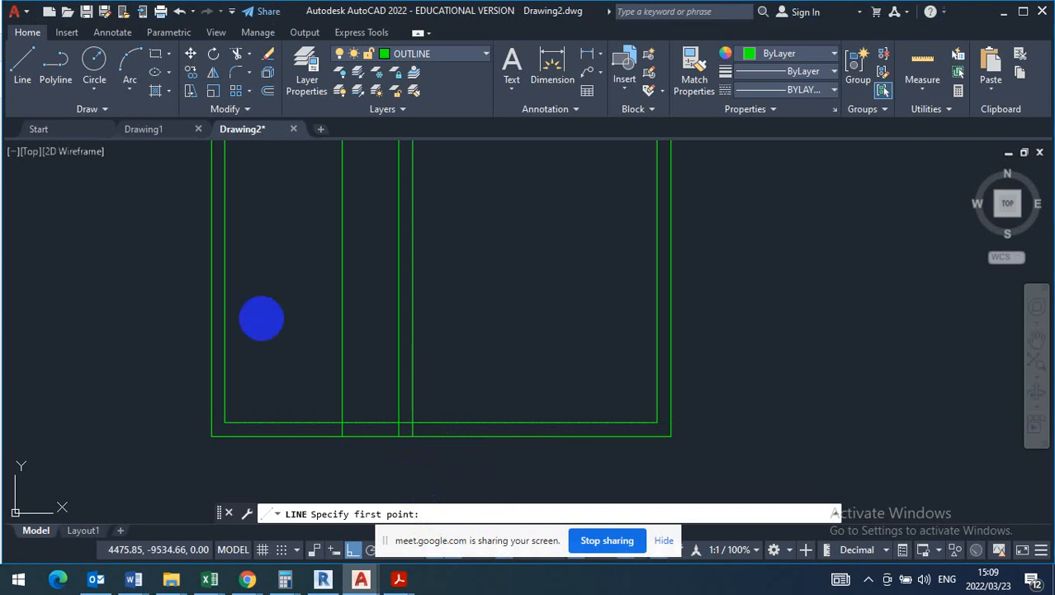
key("Escape")
key("Escape")
key("Escape")
left_click(267, 93)
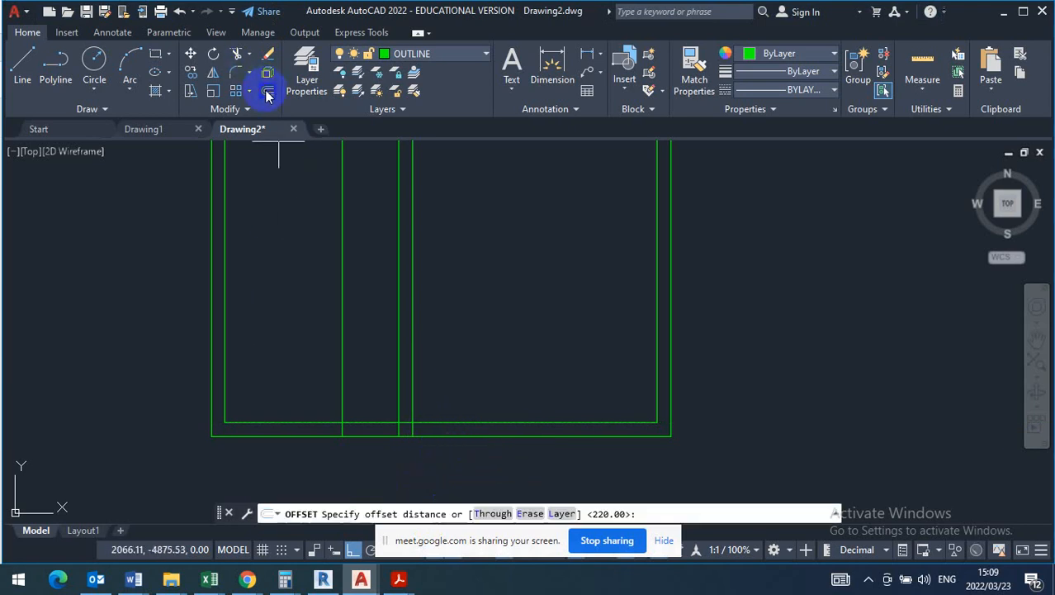
type("500")
key("Return")
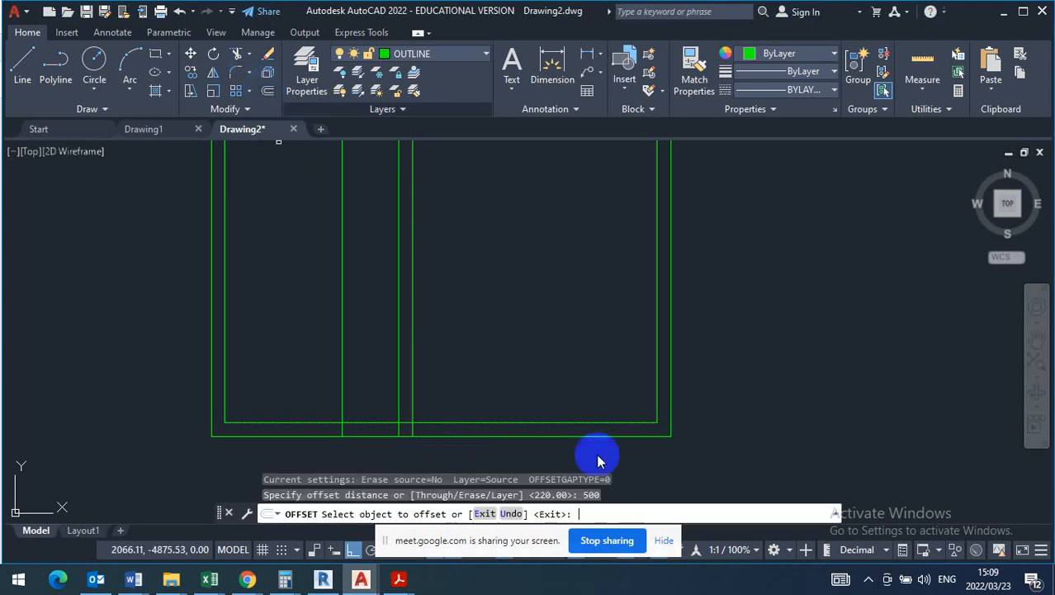
left_click(552, 432)
left_click(553, 431)
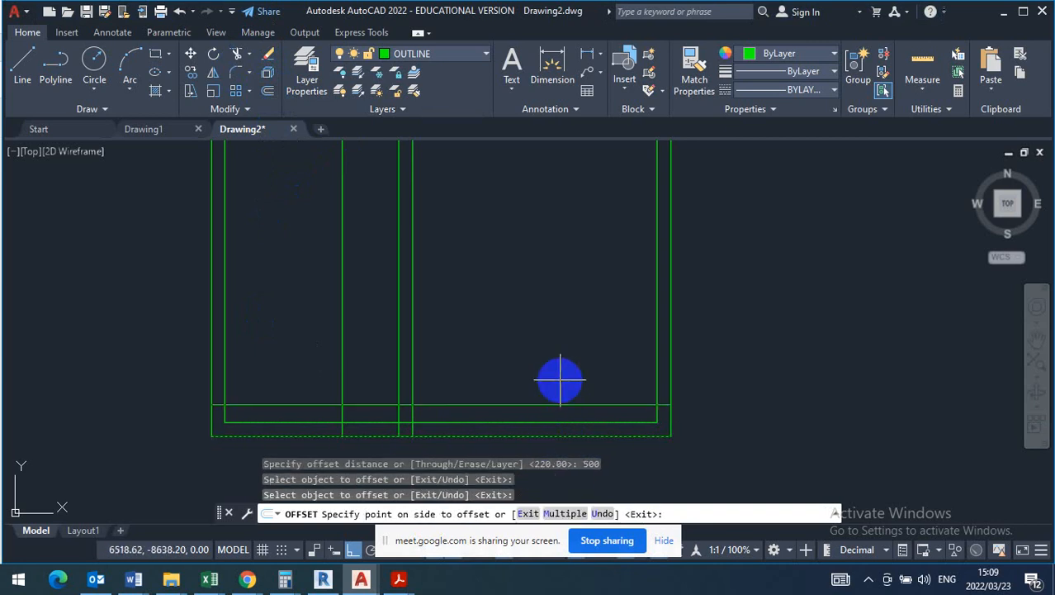
key("Escape")
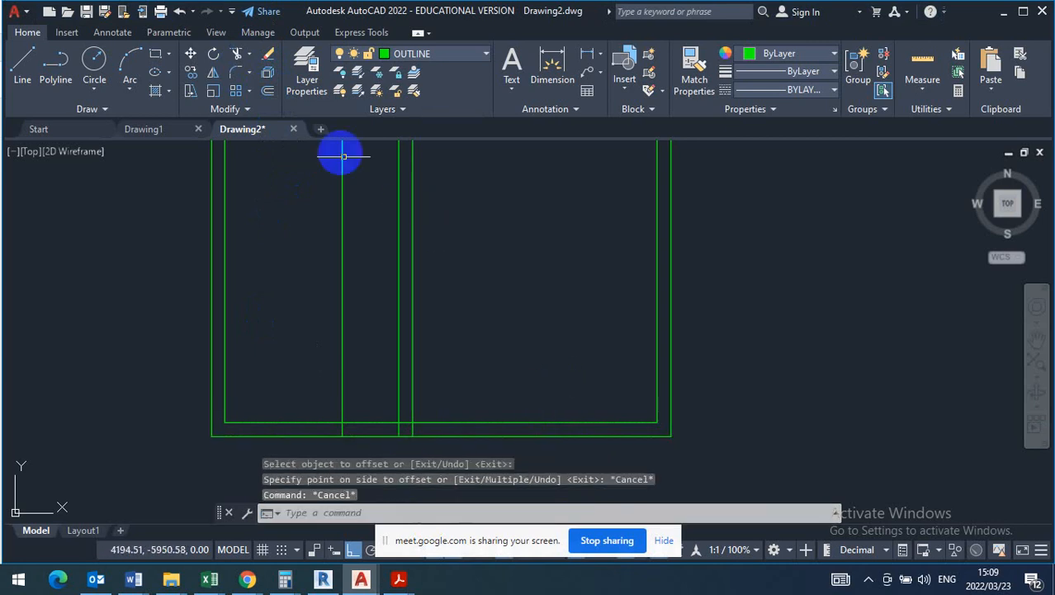
- Offset the inner line of the bottom outer wall by 500 upward into the building
left_click(266, 91)
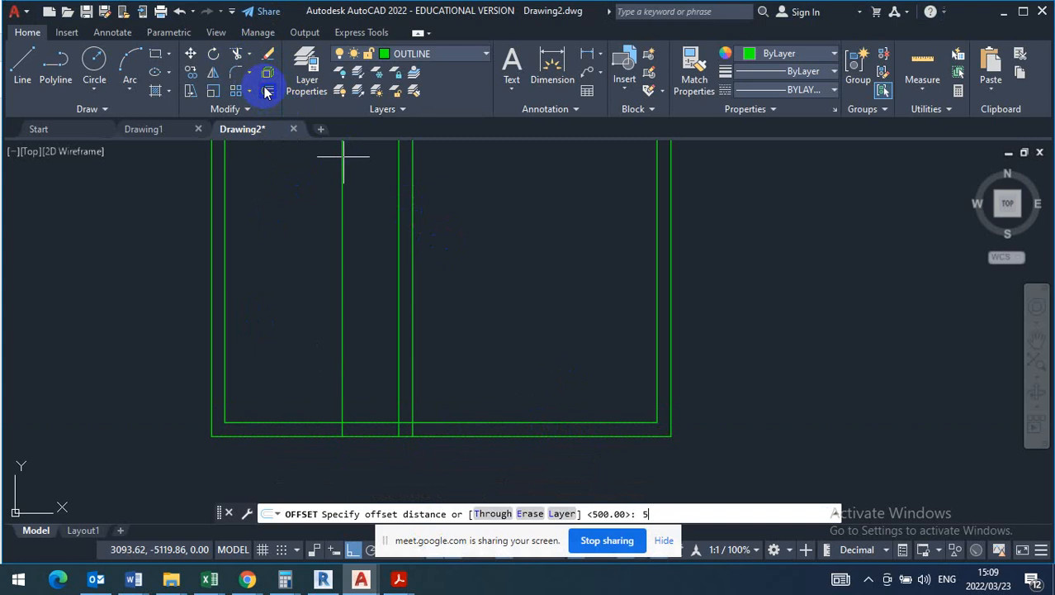
key("Return")
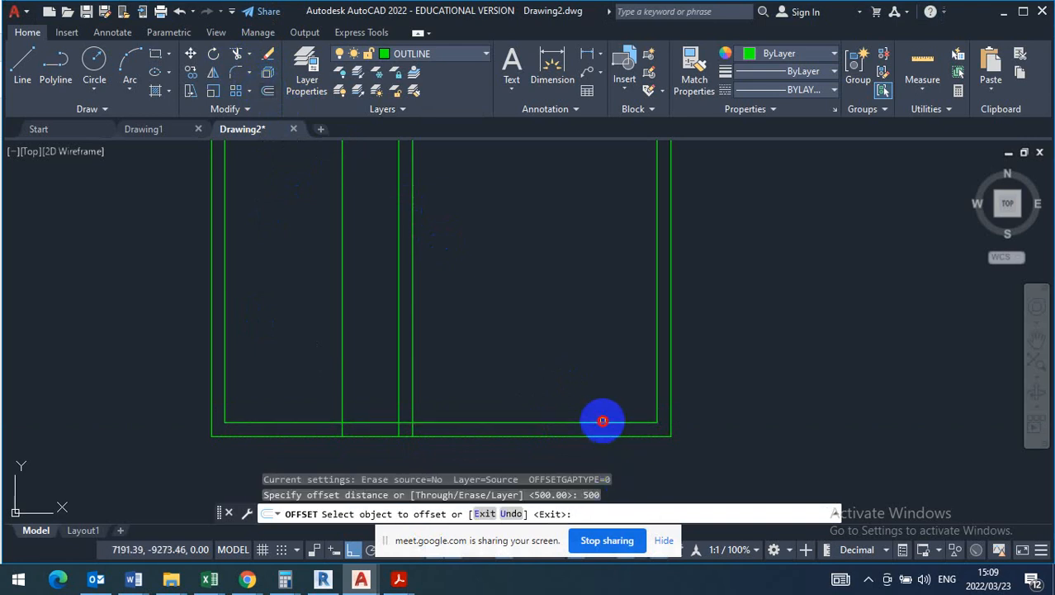
left_click(601, 420)
left_click(590, 350)
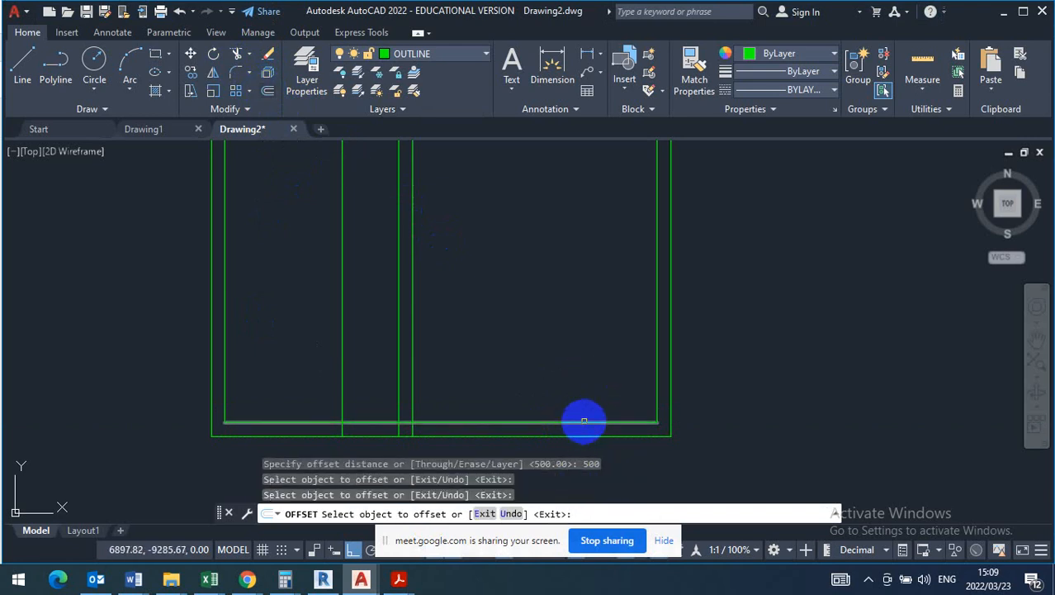
left_click(581, 421)
left_click(571, 358)
key("Escape")
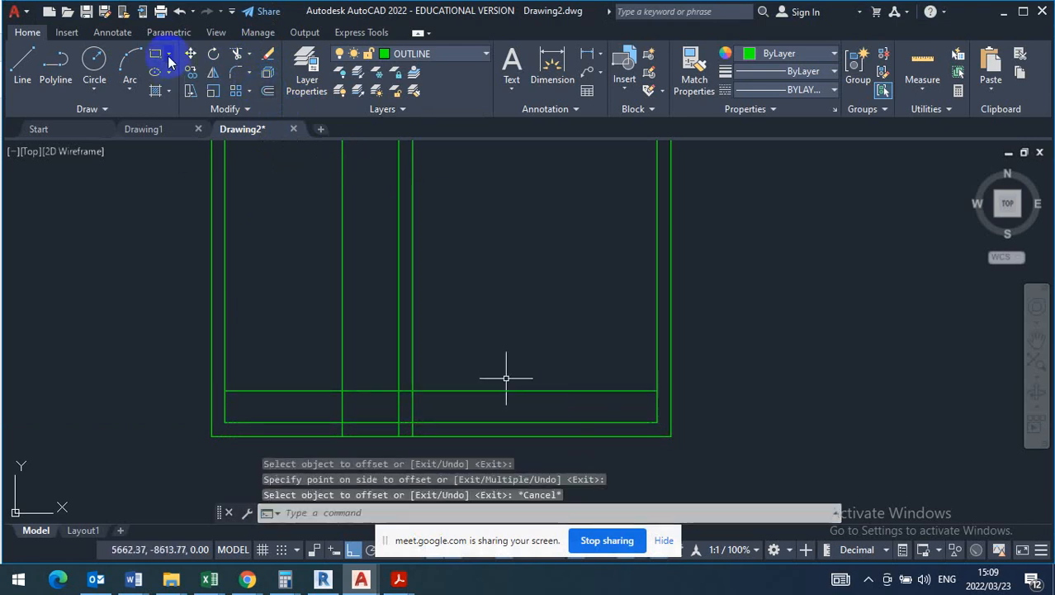
- Trim the horizontal lines crossing the 220 internal wall and the wall's right line below the raised horizontal line
left_click(237, 56)
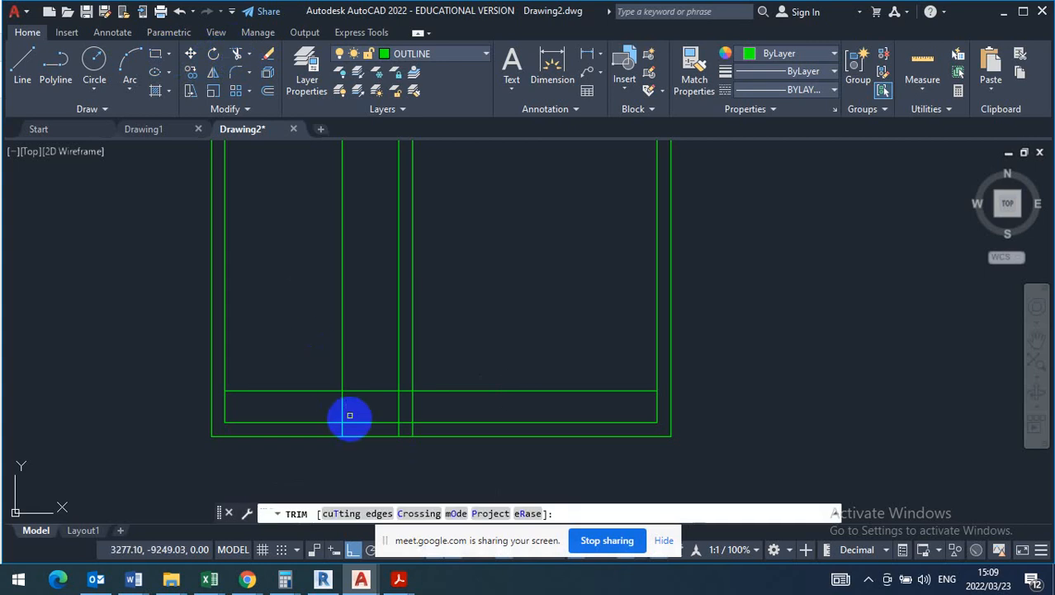
left_click(402, 390)
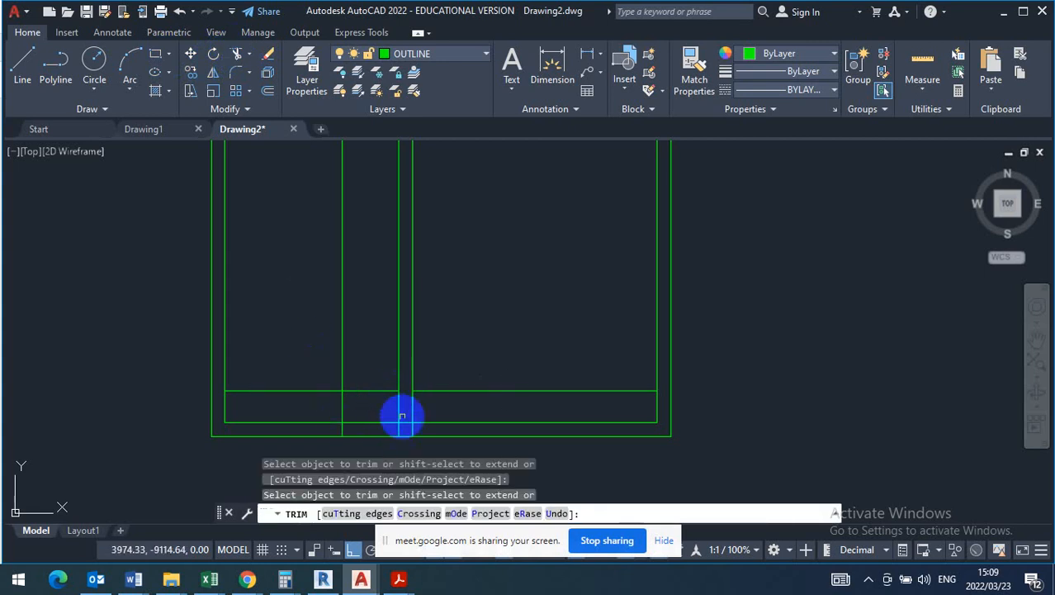
left_click(405, 419)
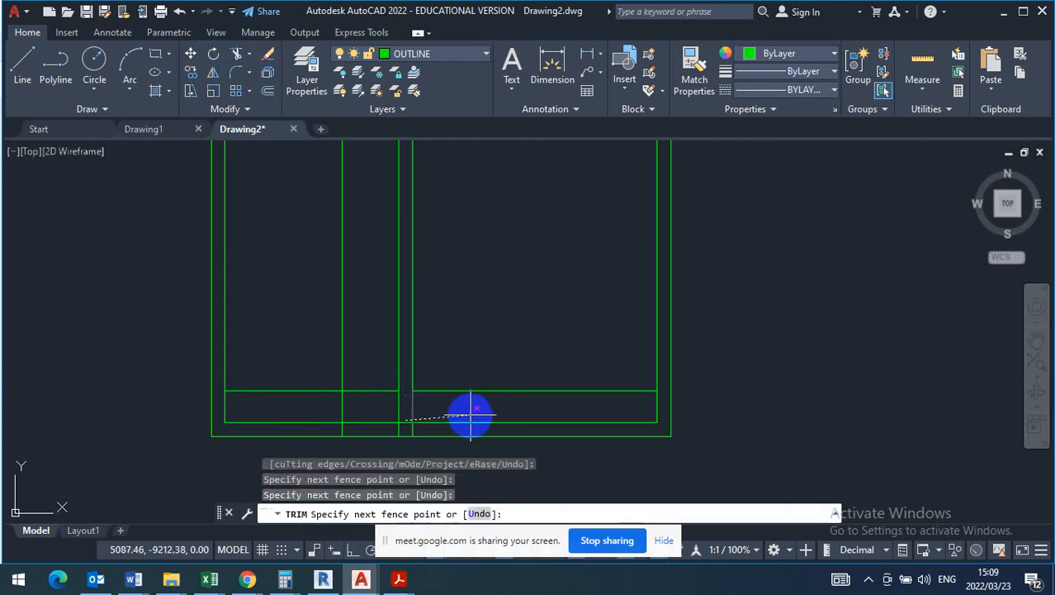
left_click(447, 414)
key("Return")
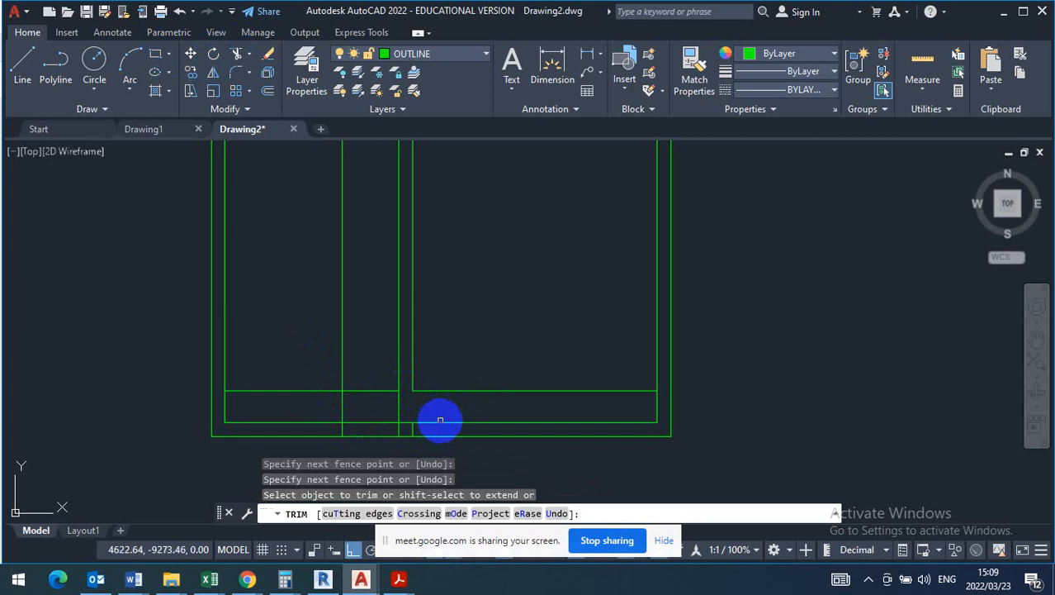
left_click(409, 425)
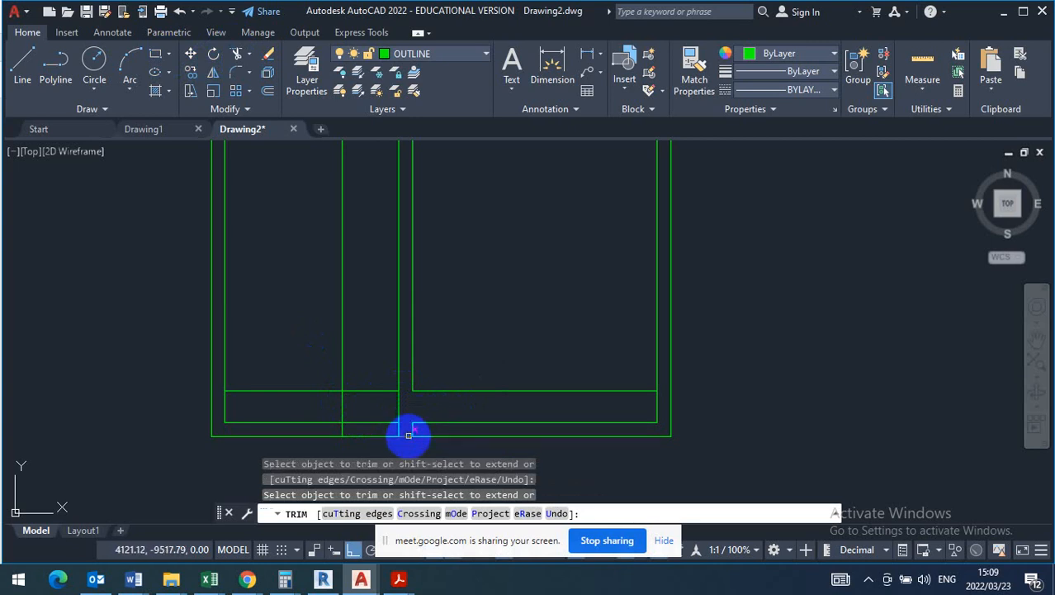
key("Escape")
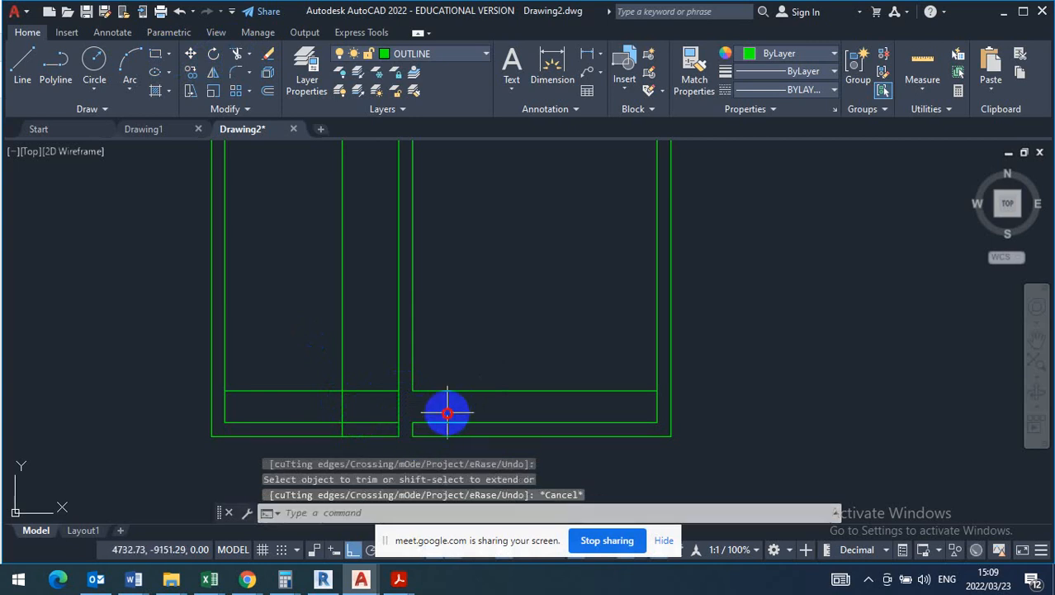
- Erase the two original bottom wall lines to the right of the internal wall
left_click(446, 413)
left_click(434, 443)
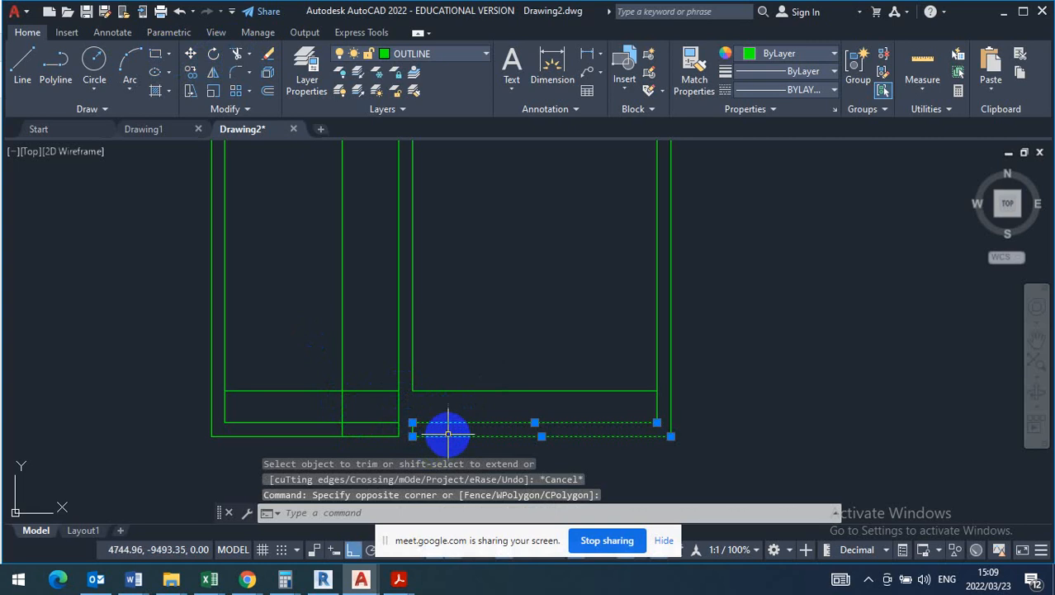
key("Delete")
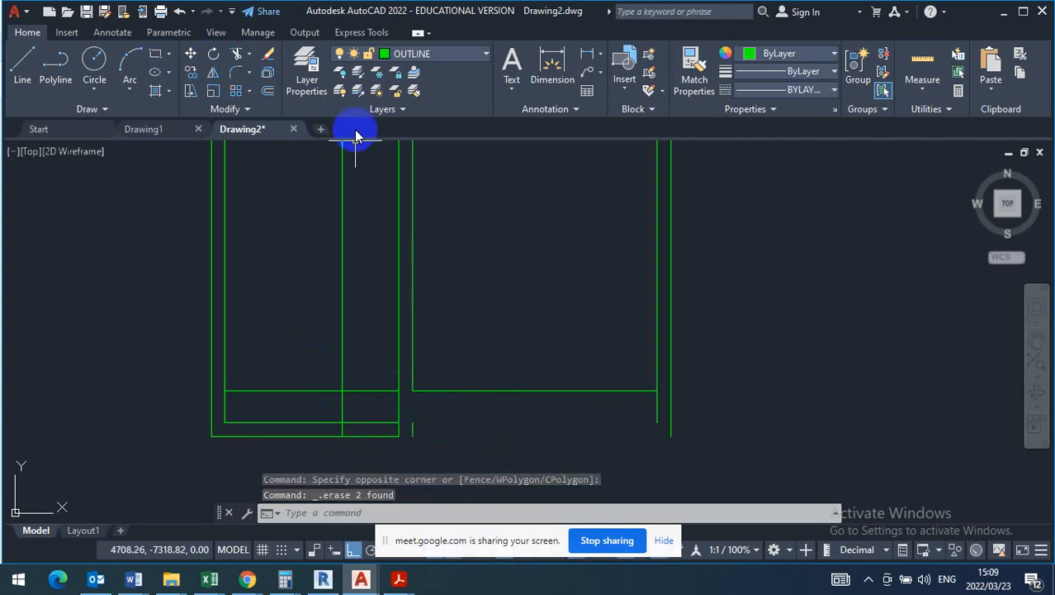
- Offset the raised horizontal line right of the internal wall by 220 downward to form the stepped-in outer wall
left_click(273, 91)
type("22")
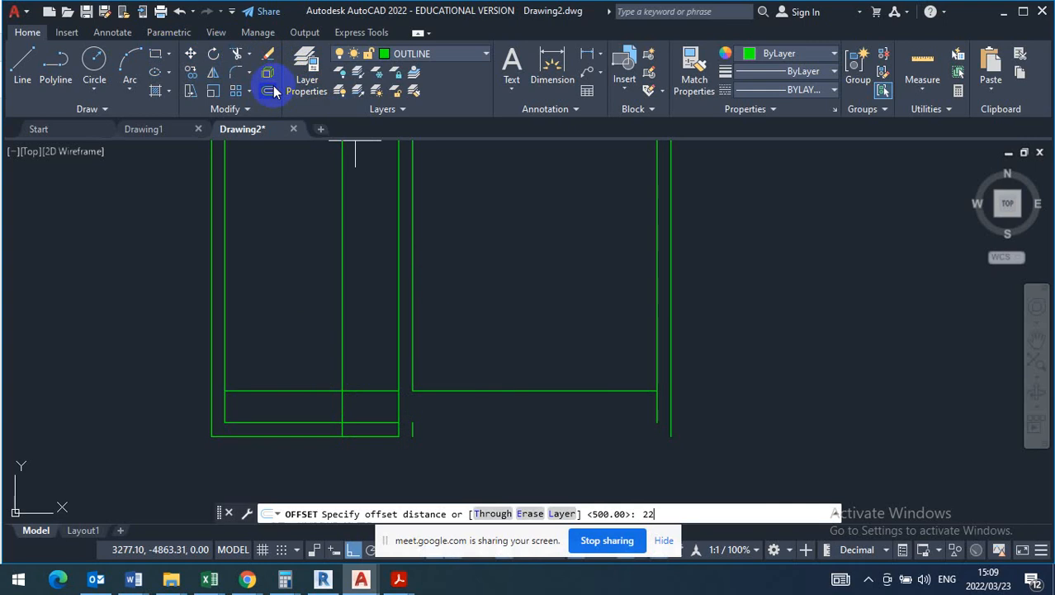
type("0")
key("Return")
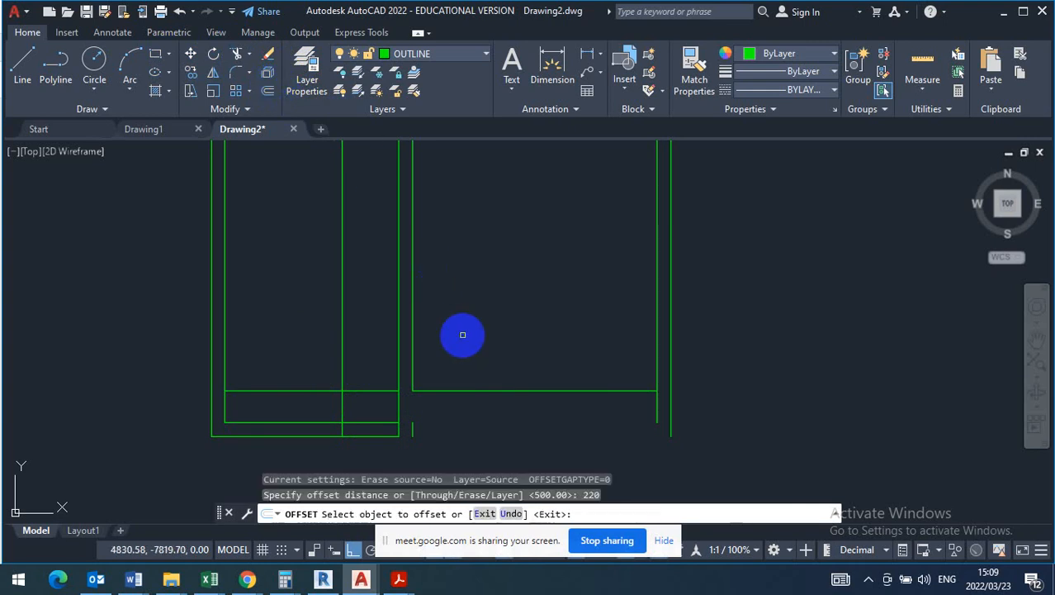
left_click(475, 390)
left_click(466, 410)
key("Escape")
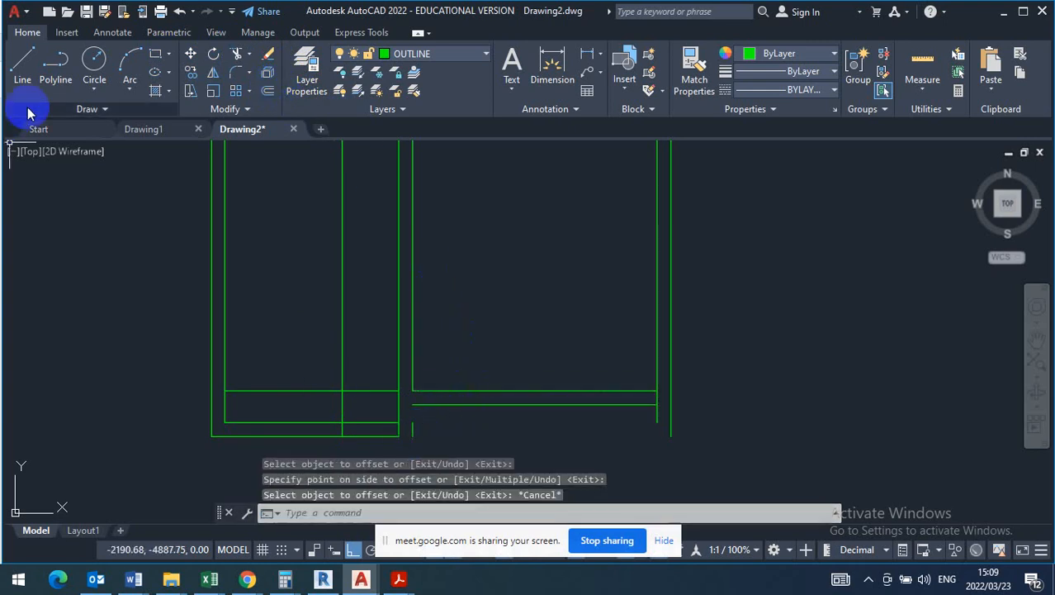
- Draw lines from the raised outer wall line's left end down to the bottom wall level and across to the existing bottom outer line, closing the step
left_click(25, 62)
left_click(413, 404)
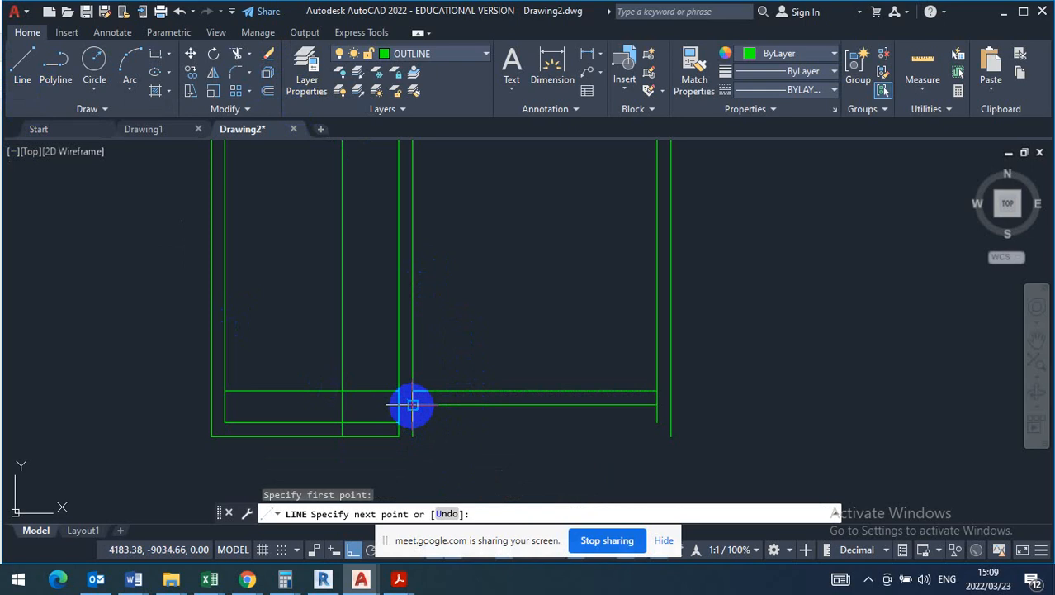
scroll(412, 443, "up", 3)
scroll(337, 335, "up", 3)
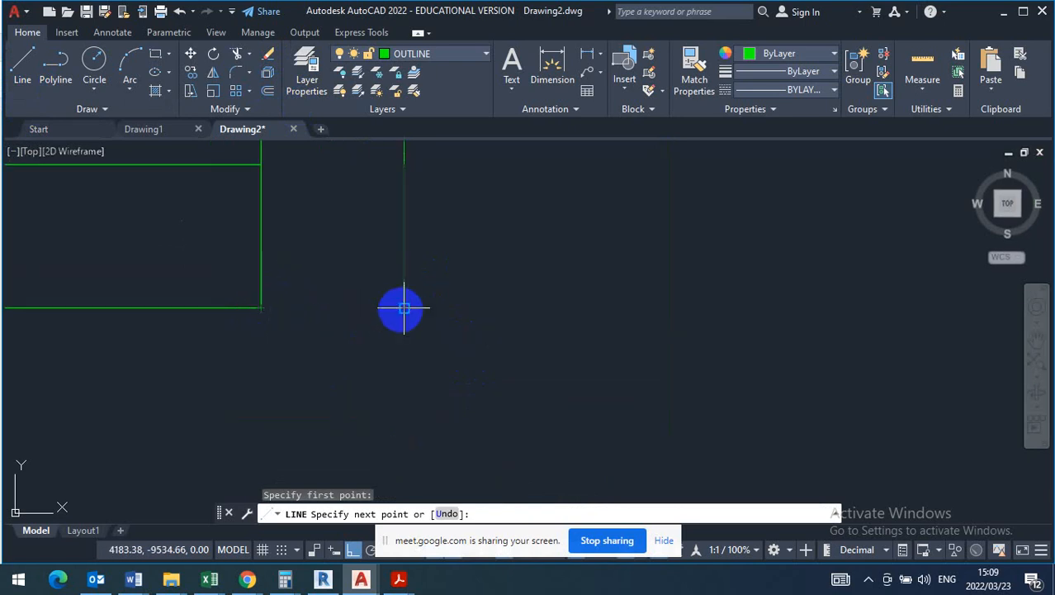
left_click(404, 308)
left_click(266, 308)
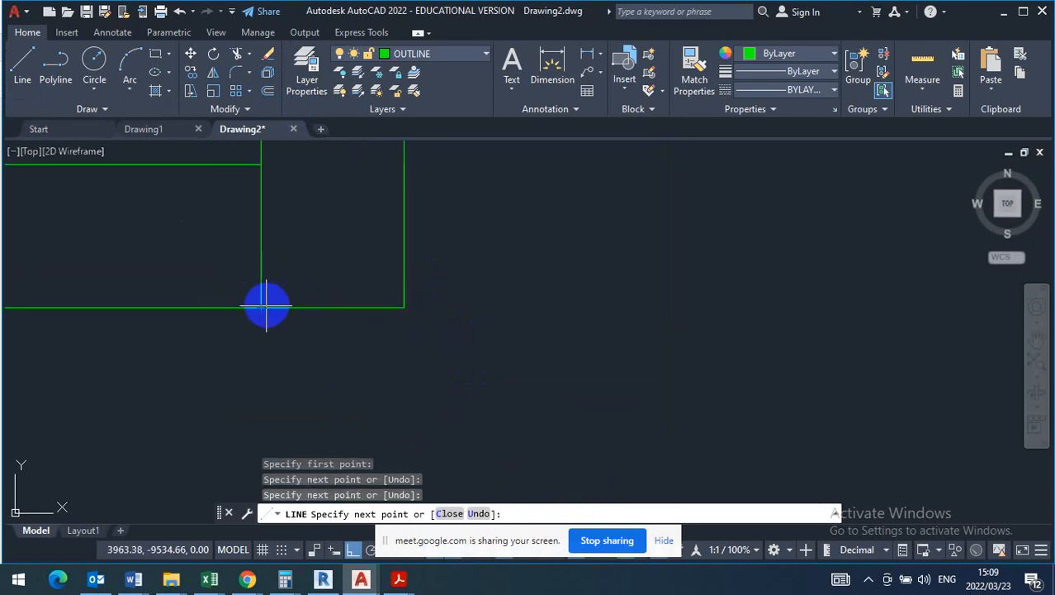
key("Escape")
- Shorten the internal wall's left line so it ends at the inner line of the bottom outer wall
left_click(239, 256)
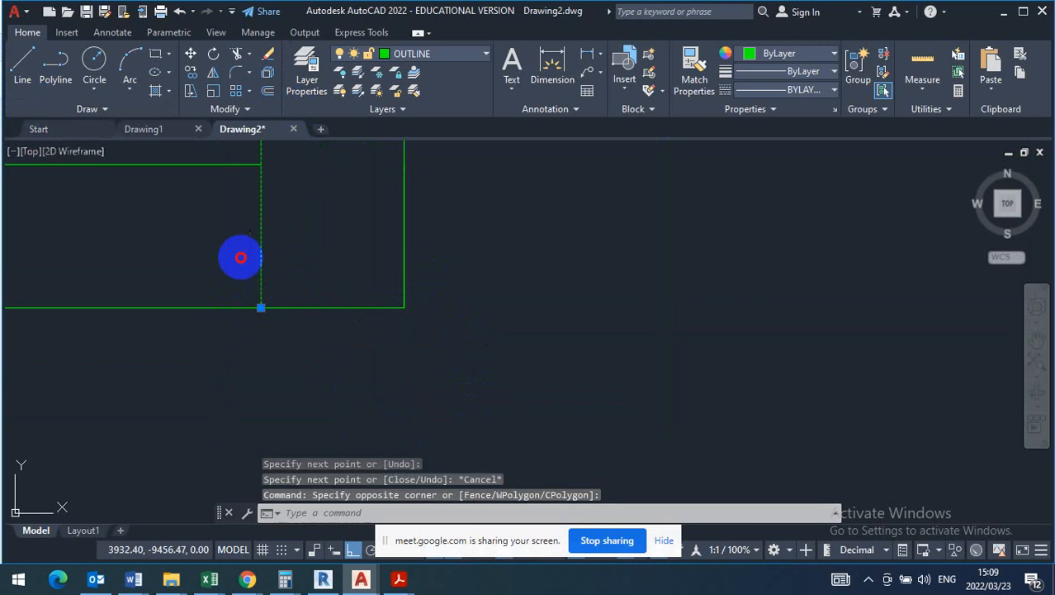
left_click(261, 308)
left_click(261, 308)
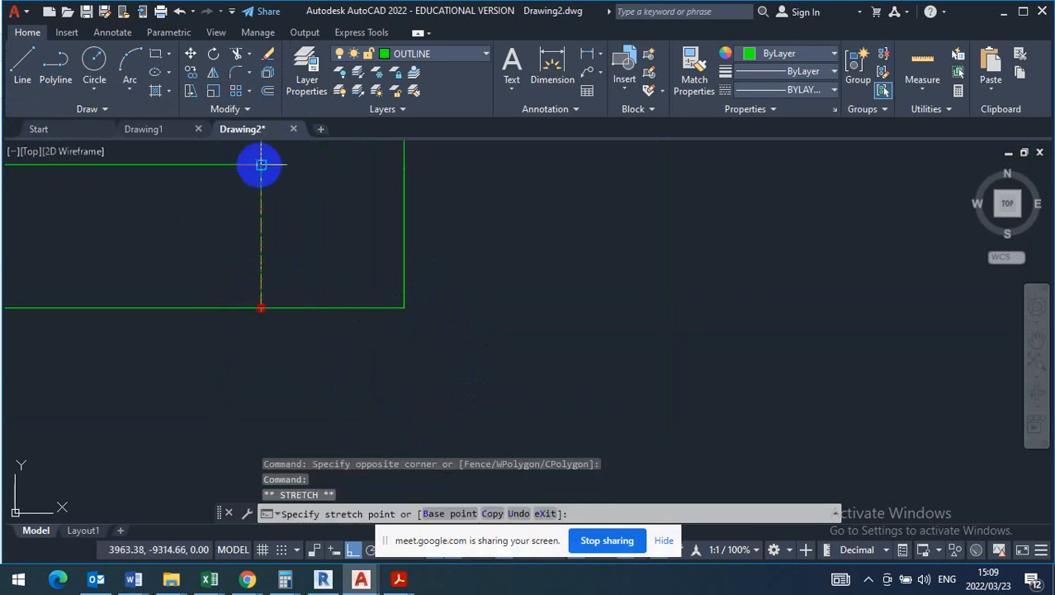
left_click(261, 165)
scroll(544, 434, "down", 6)
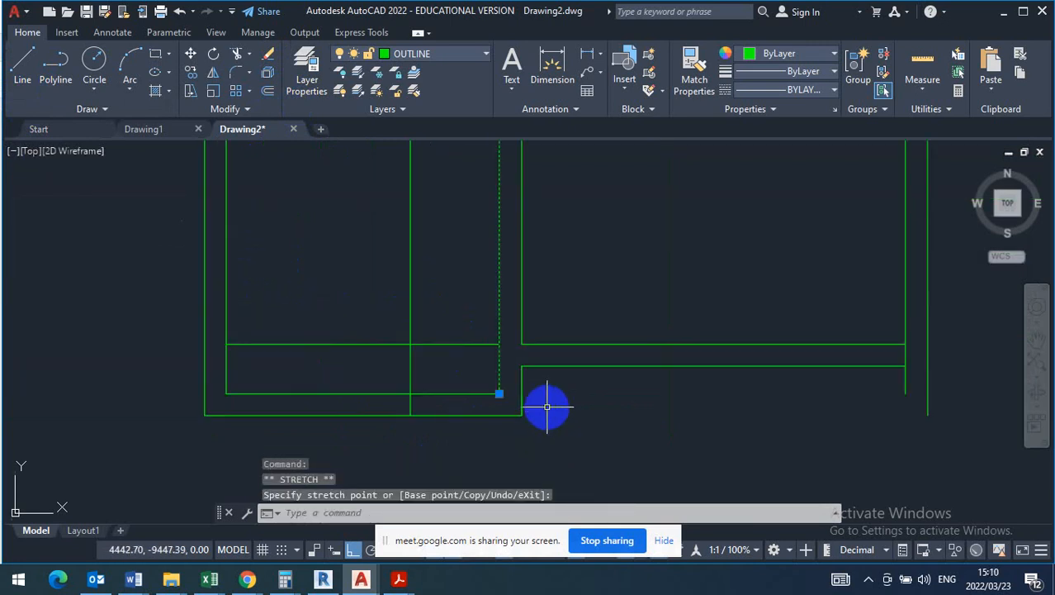
key("Escape")
- Erase the leftover raised horizontal line between the left outer wall and the internal wall
left_click(476, 307)
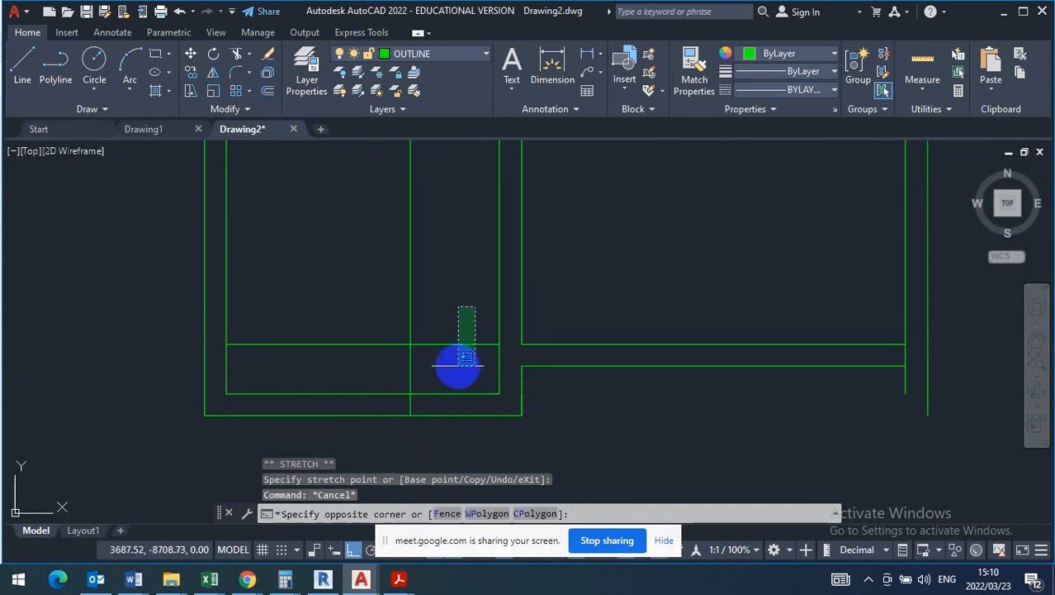
left_click(468, 357)
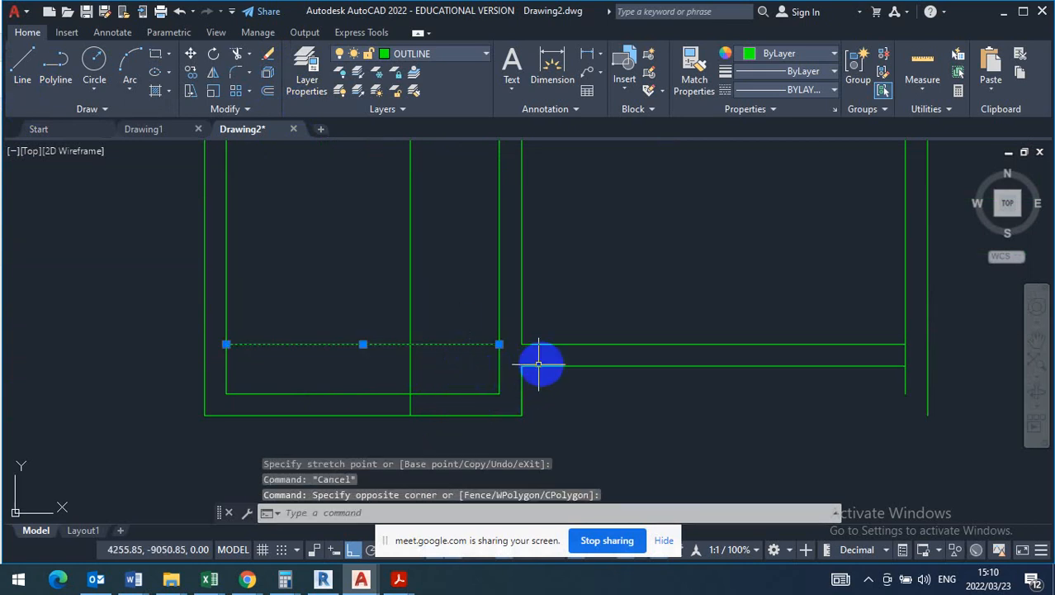
key("Delete")
- Shorten the right outer wall's inner line to end at the inner line of the stepped bottom wall
scroll(399, 427, "down", 2)
scroll(398, 428, "down", 2)
scroll(403, 298, "up", 2)
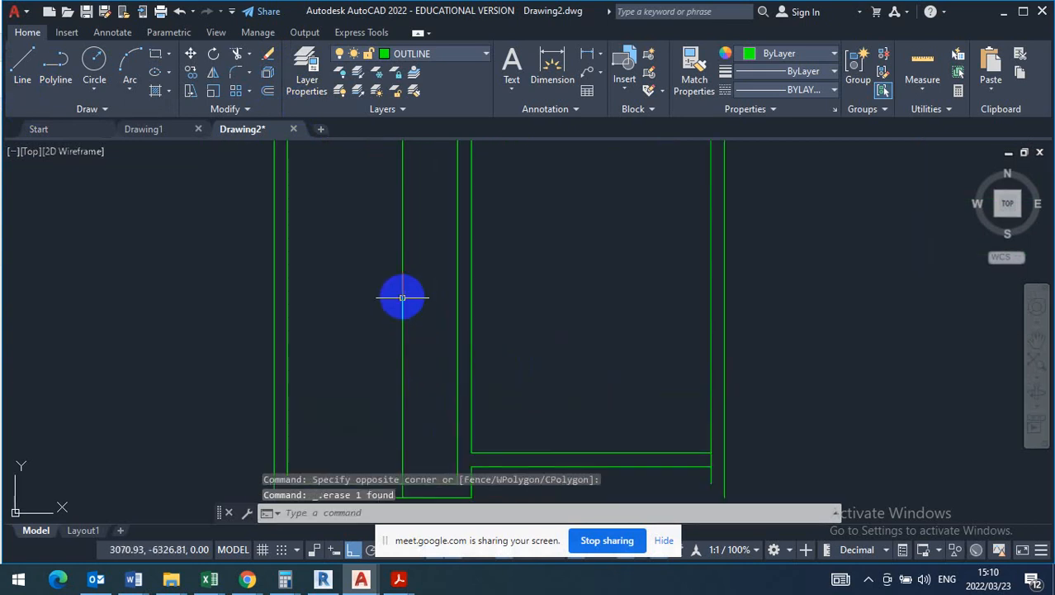
scroll(485, 365, "down", 2)
scroll(632, 438, "up", 6)
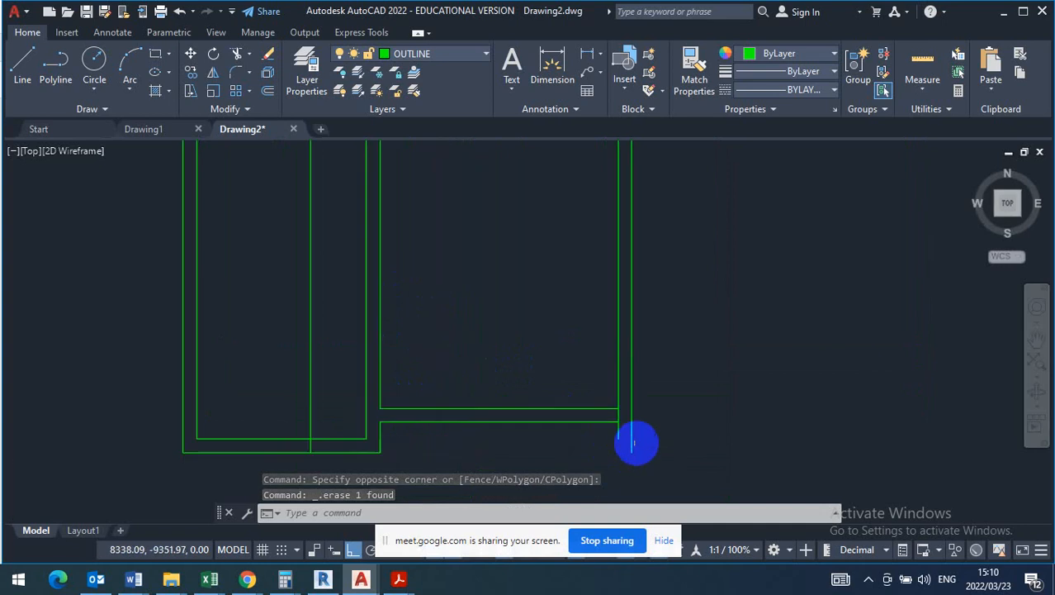
left_click(590, 416)
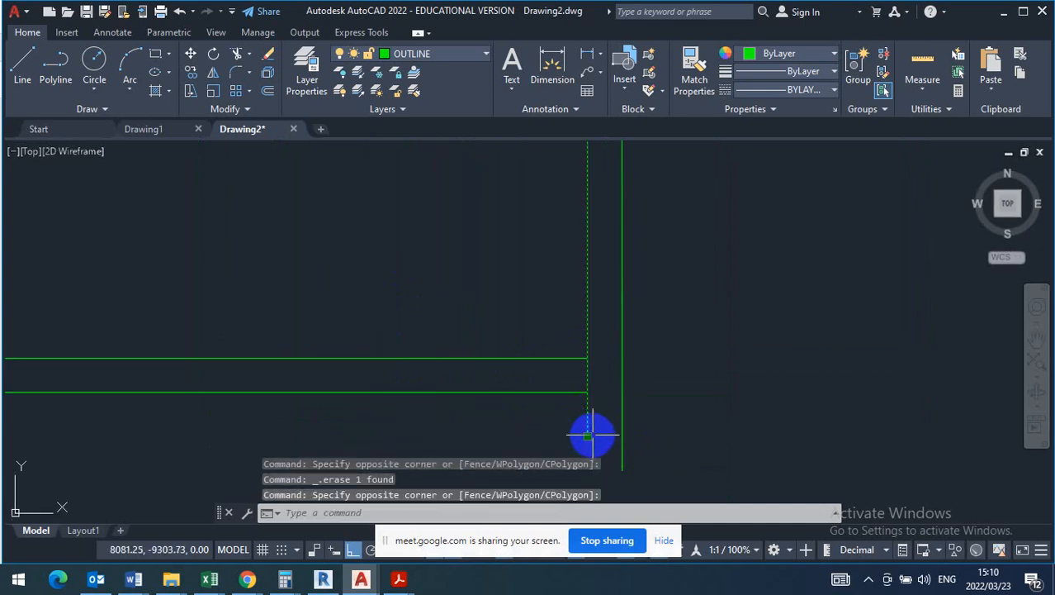
left_click(588, 436)
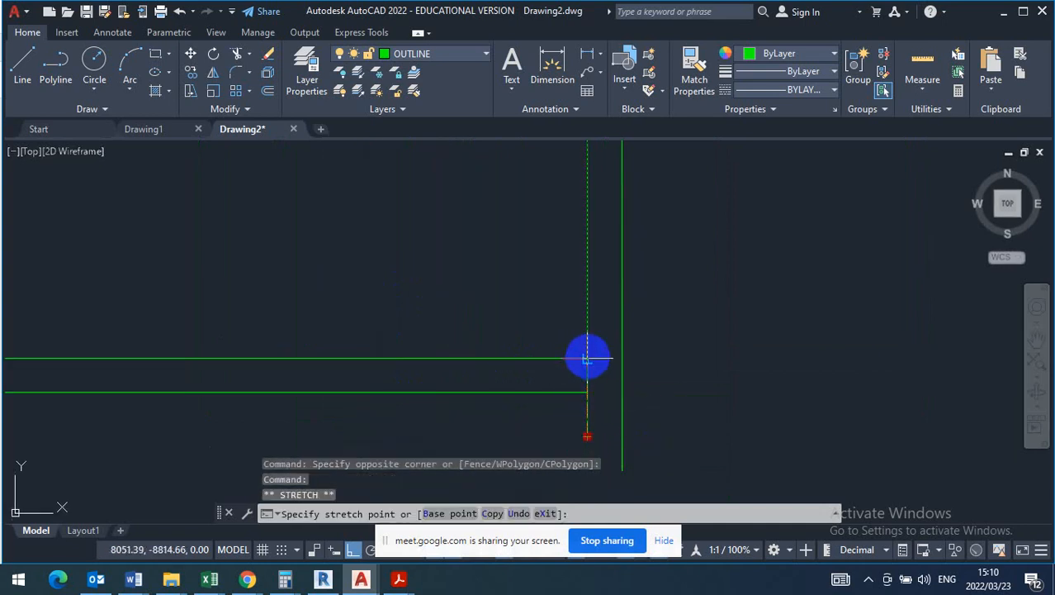
left_click(587, 358)
key("Escape")
- Shorten the right wall's outer line to the stepped wall's outer line level and extend that horizontal line to close the corner
left_click(648, 450)
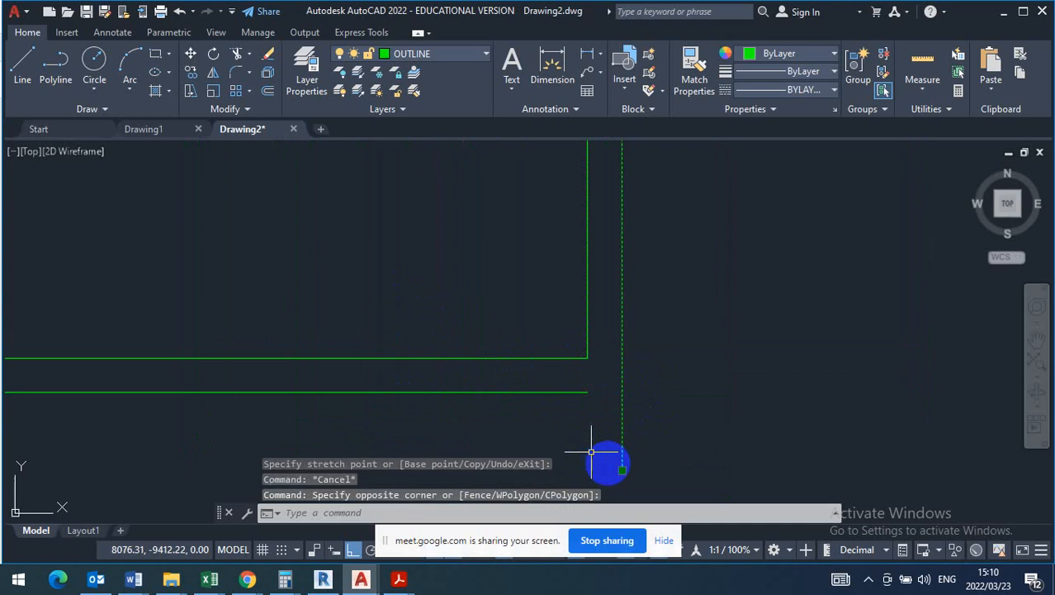
left_click(622, 470)
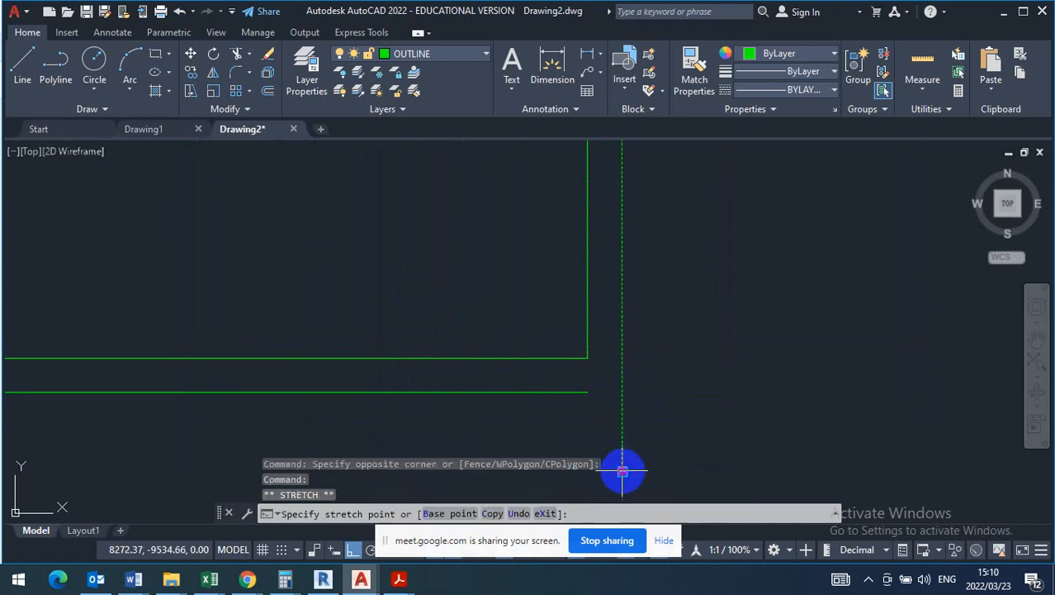
left_click(608, 393)
key("Escape")
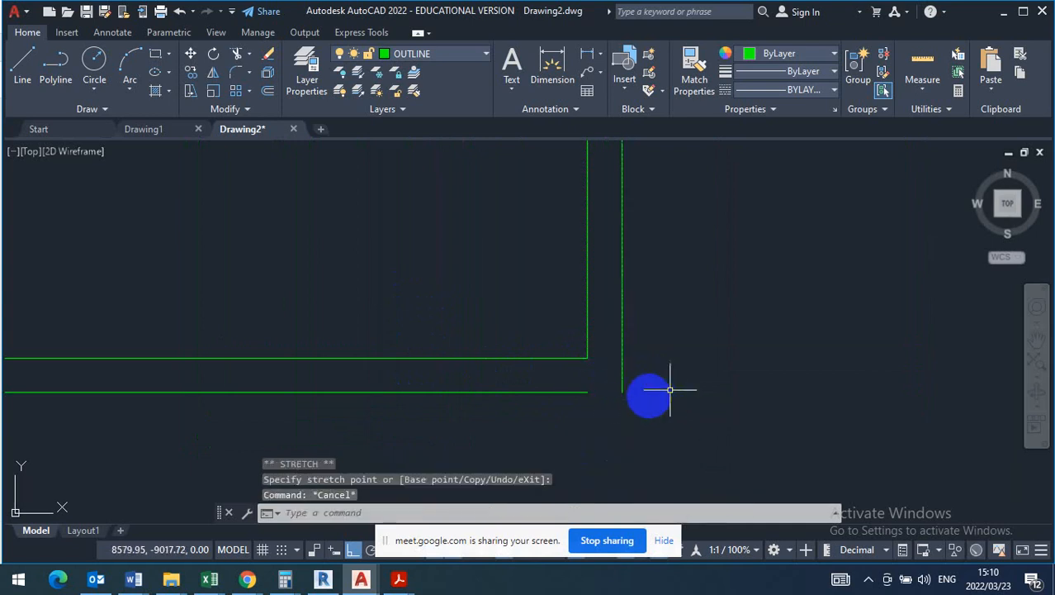
left_click(602, 387)
left_click(584, 395)
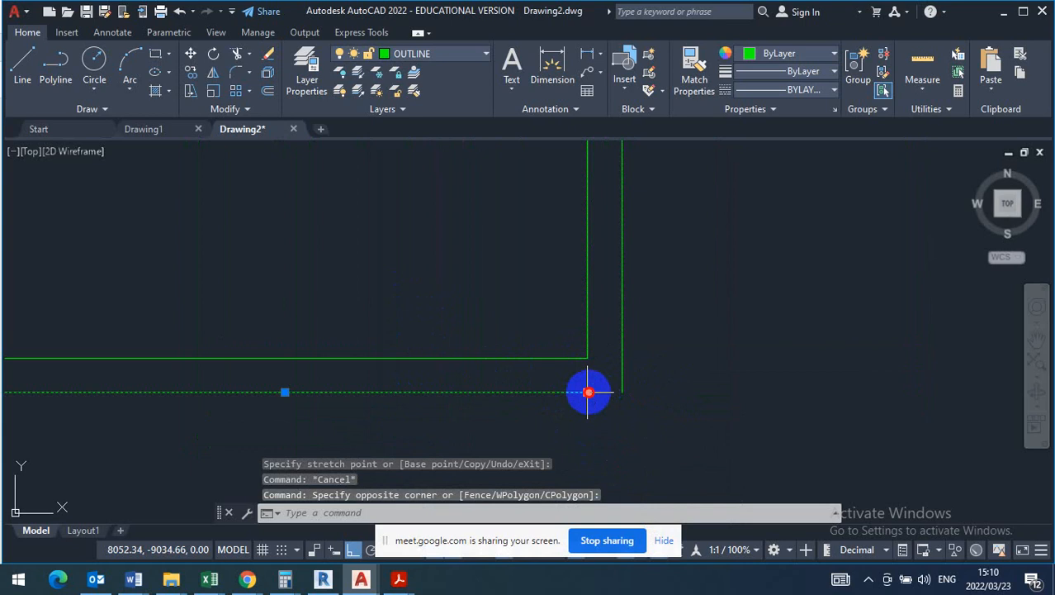
left_click(588, 393)
left_click(625, 391)
key("Escape")
- Switch to the T130 question paper in Adobe Acrobat Reader and examine the pantry, kitchen and living room layout on the floor plan
scroll(674, 393, "down", 2)
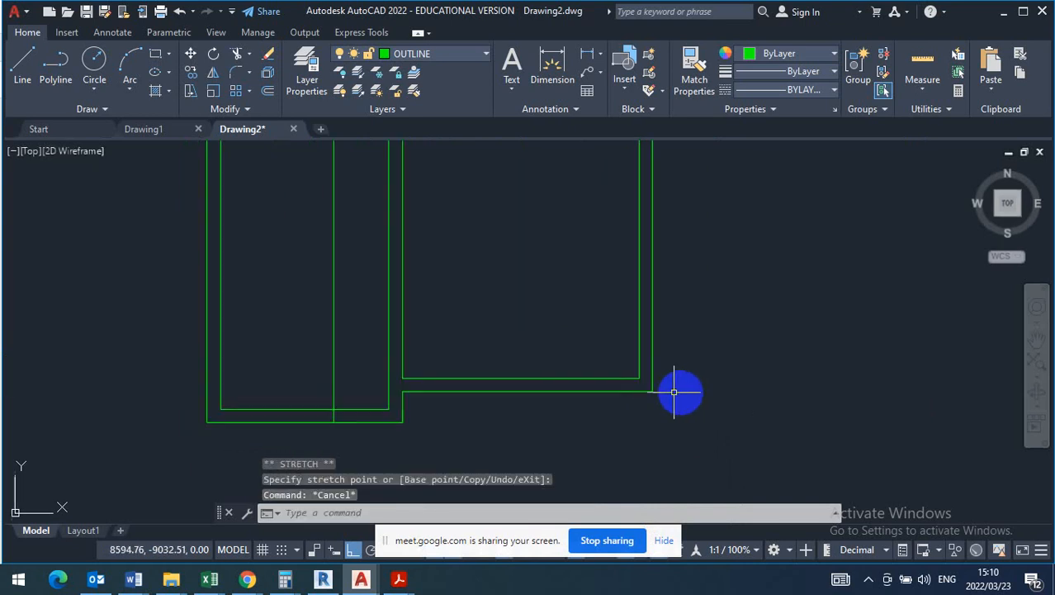
scroll(702, 393, "down", 3)
scroll(611, 339, "up", 2)
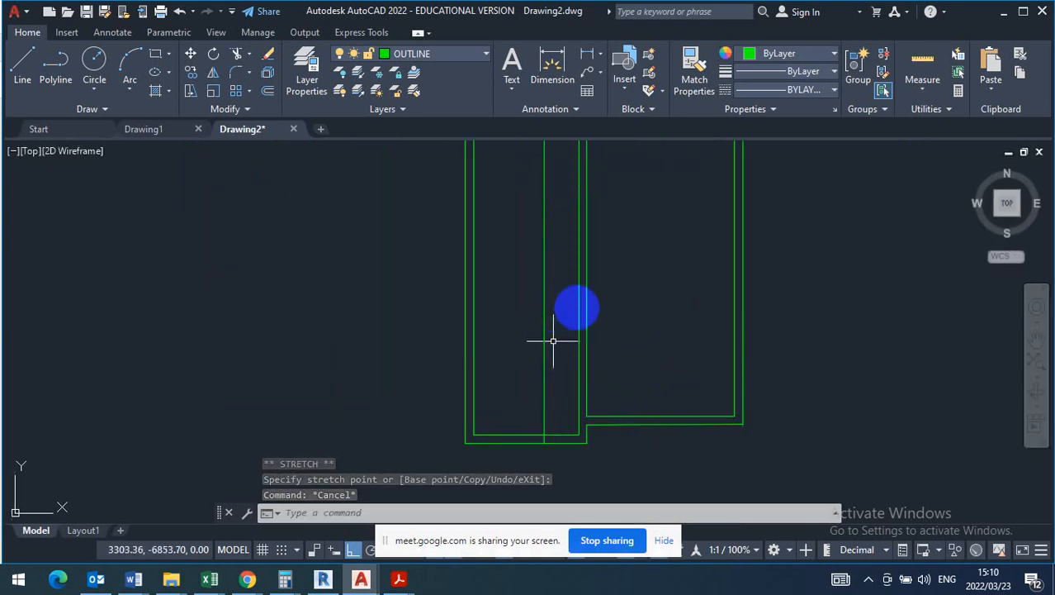
left_click(396, 581)
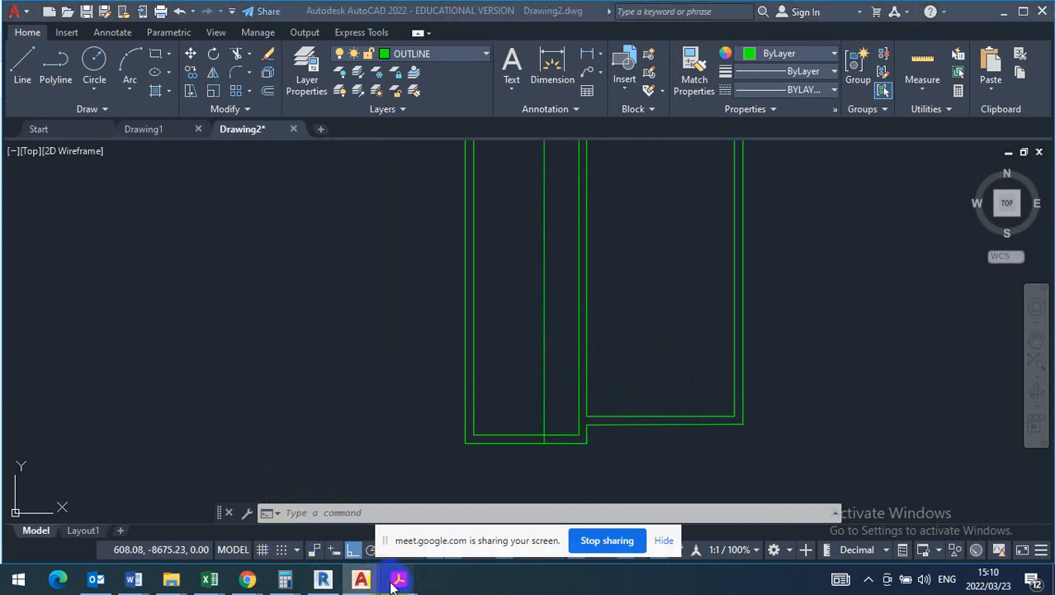
left_click(271, 522)
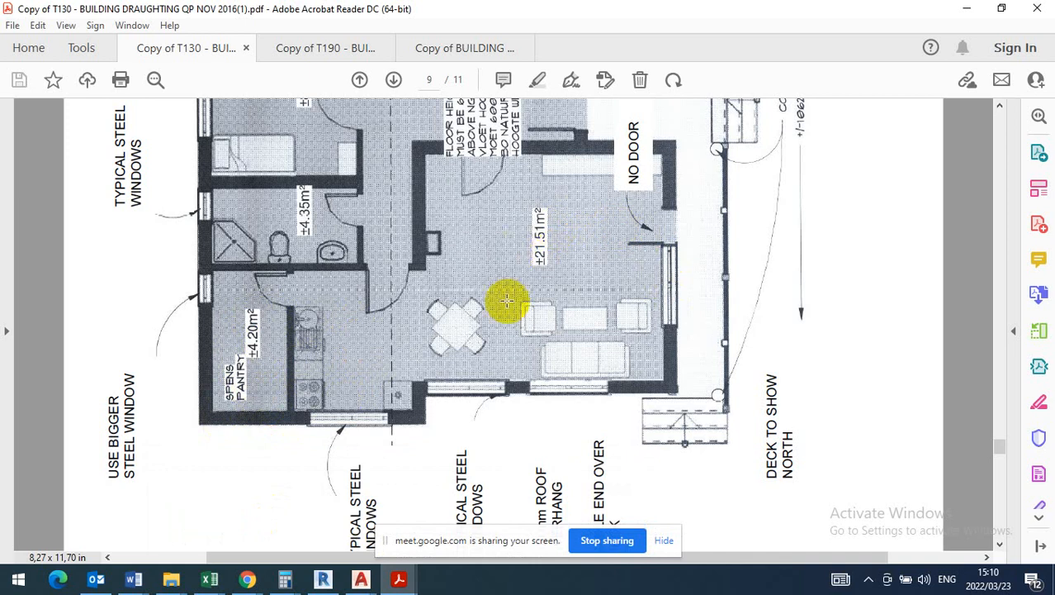
scroll(392, 335, "down", 1)
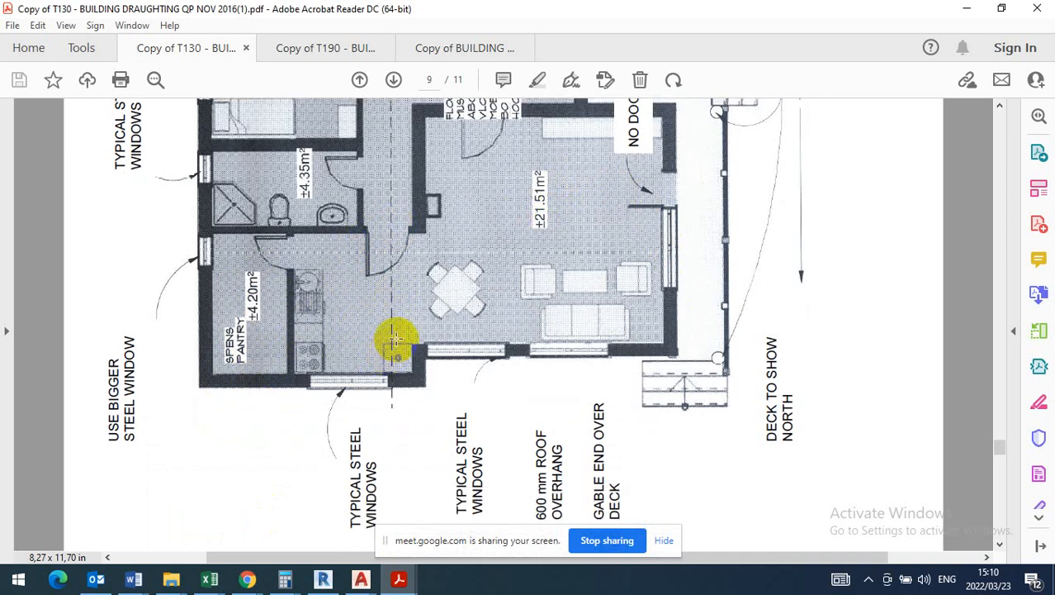
scroll(396, 339, "up", 2)
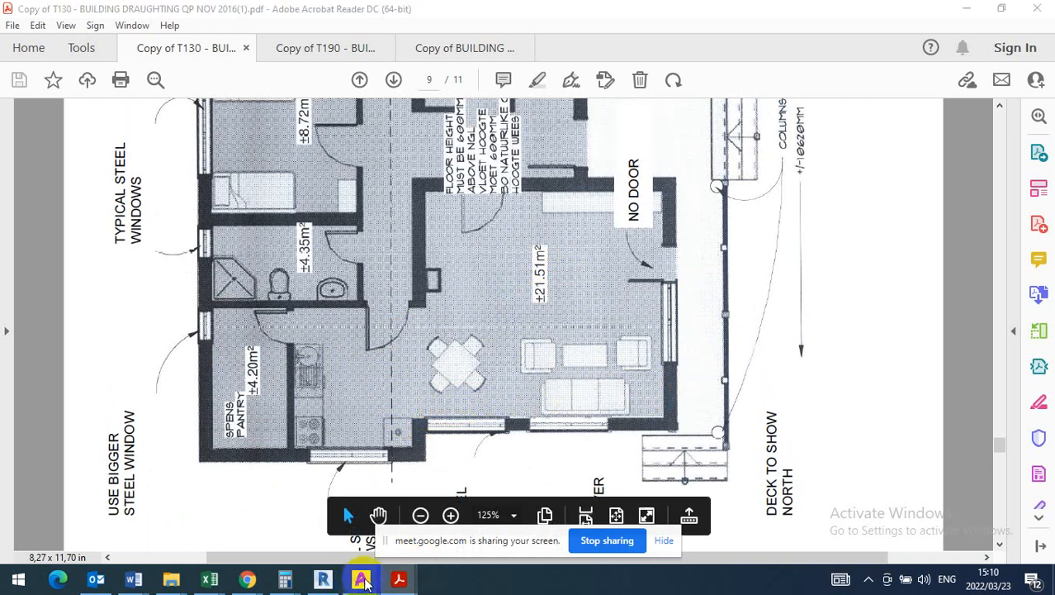
- Switch back to AutoCAD and dimension the living room's inside width between the internal wall and the right outer wall
mouse_move(361, 579)
left_click(437, 532)
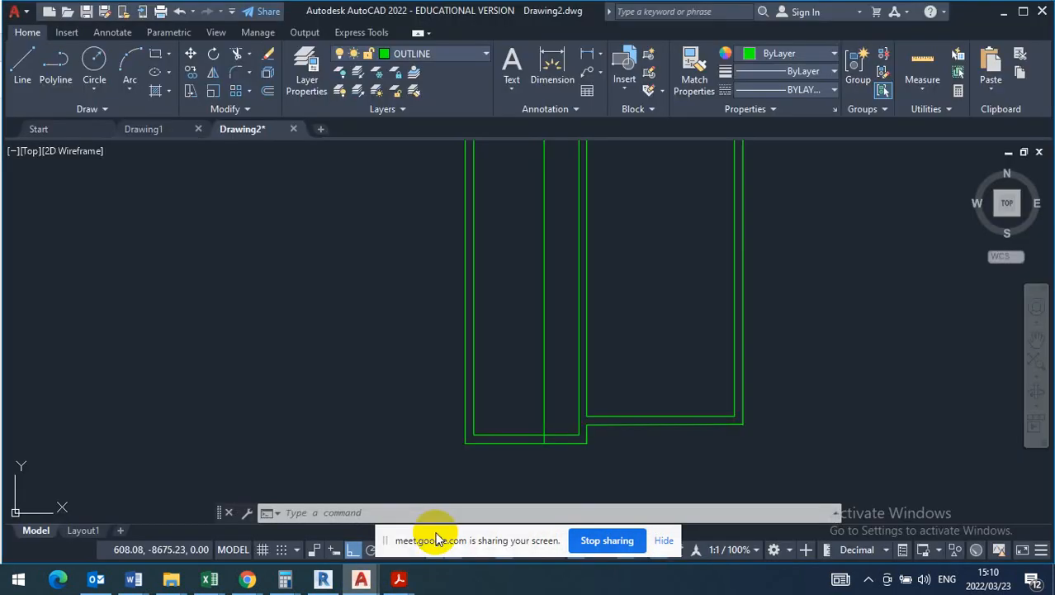
left_click(558, 61)
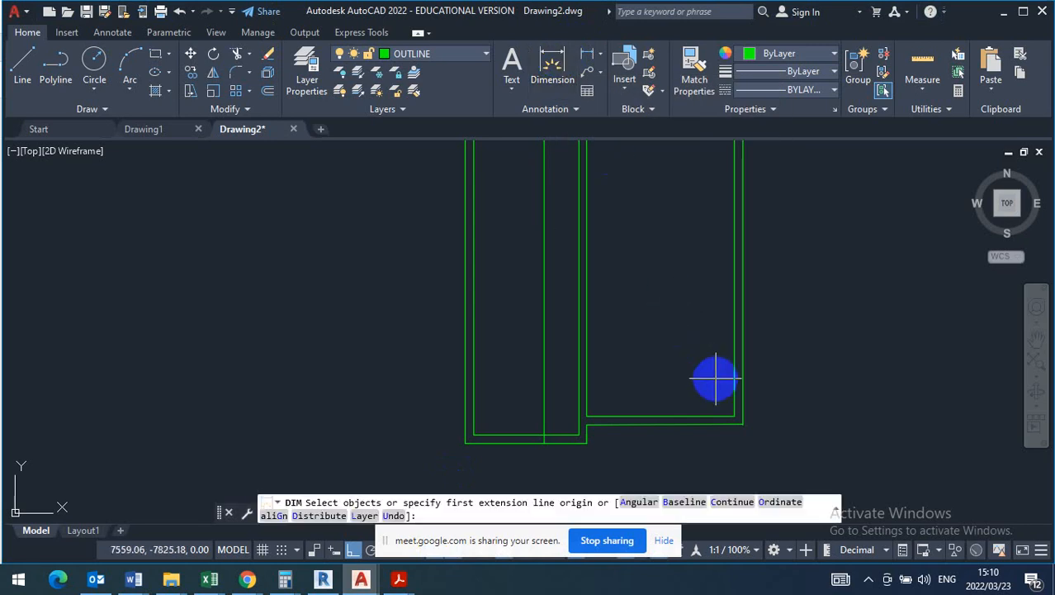
scroll(724, 392, "up", 4)
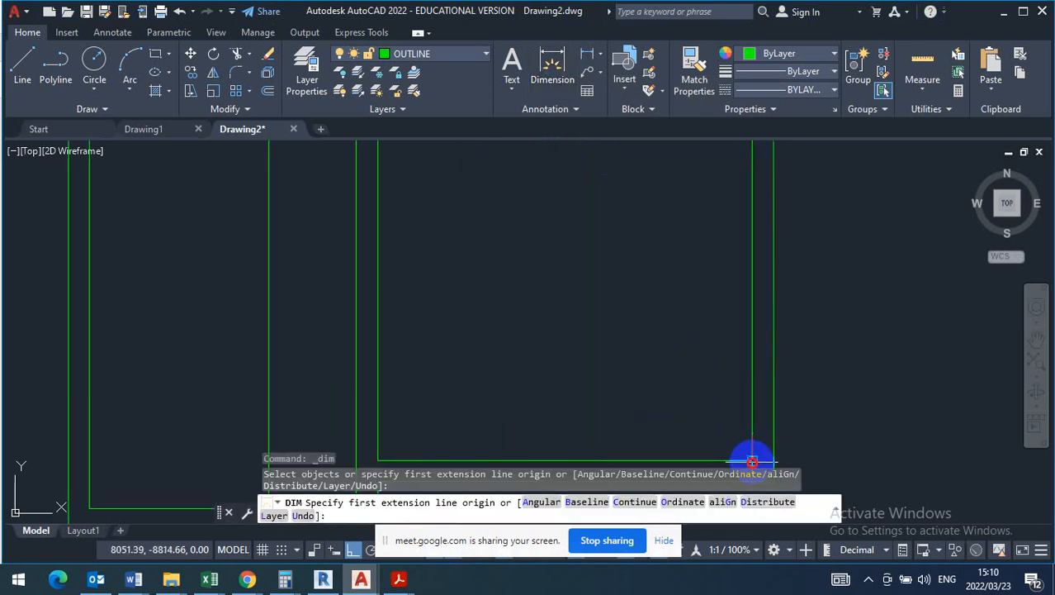
left_click(752, 460)
scroll(406, 360, "down", 2)
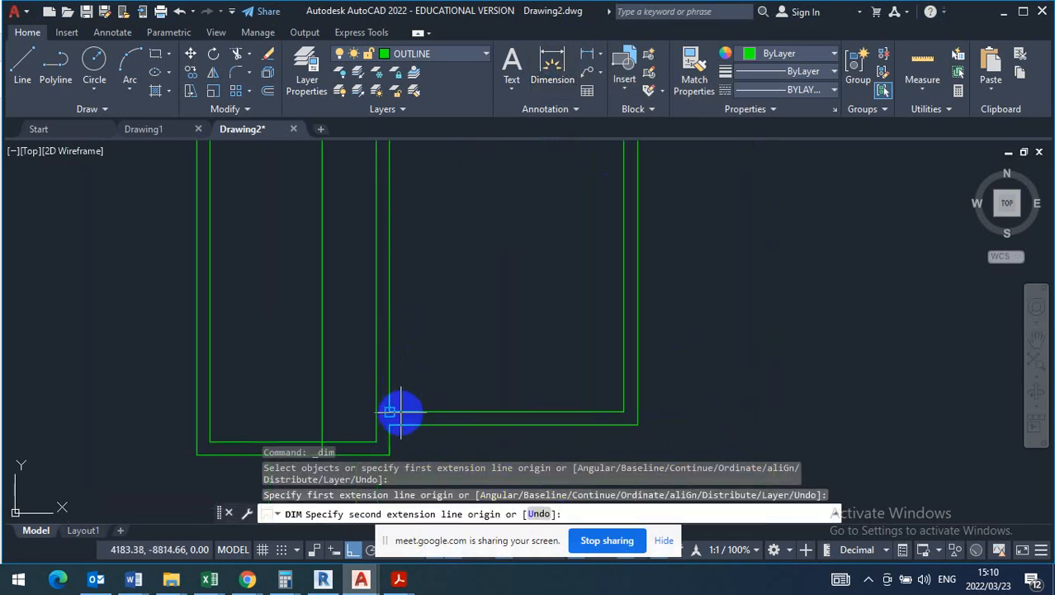
left_click(389, 411)
left_click(484, 334)
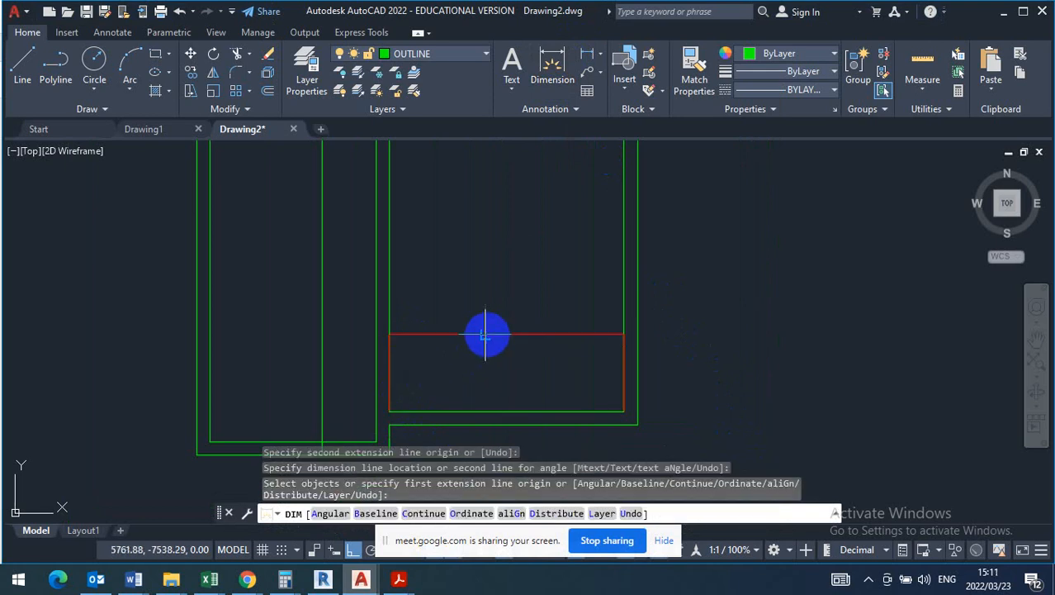
key("Escape")
- Select the living room's new width dimension and read its value
scroll(526, 330, "up", 6)
left_click(520, 291)
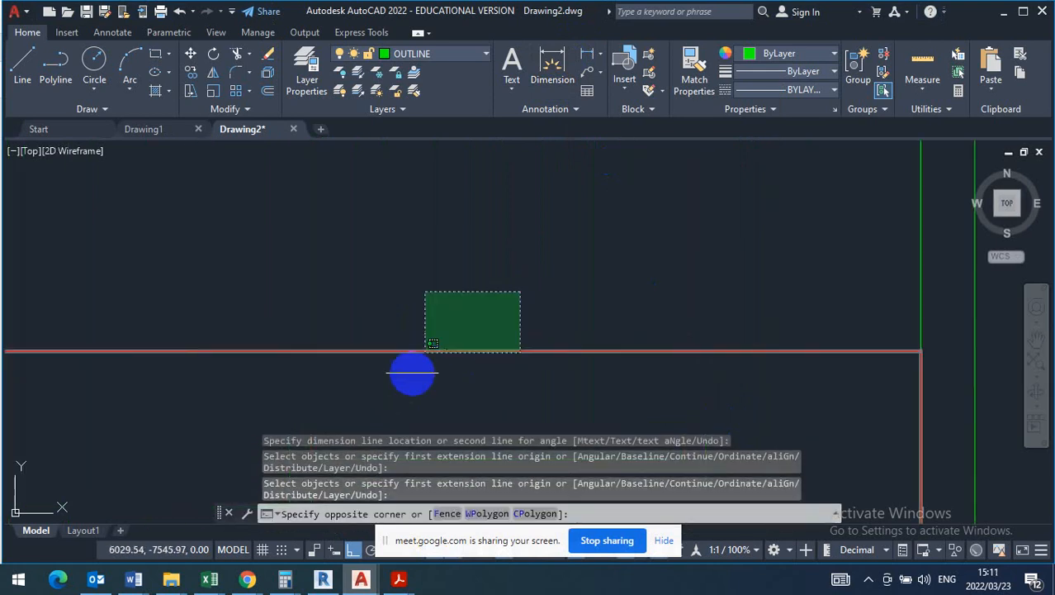
left_click(401, 388)
scroll(456, 345, "up", 5)
scroll(395, 365, "up", 5)
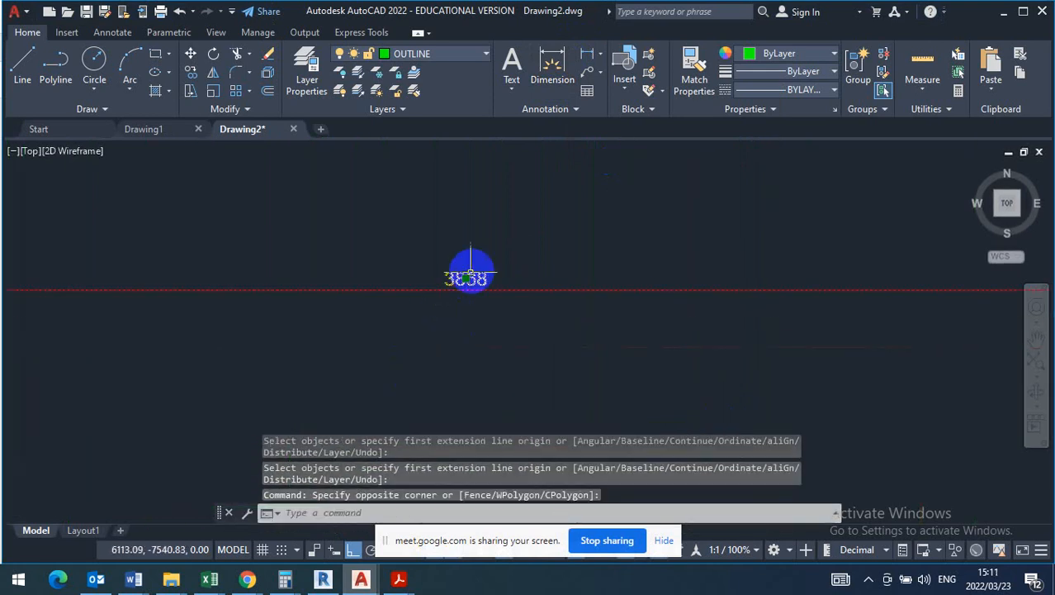
scroll(475, 285, "up", 5)
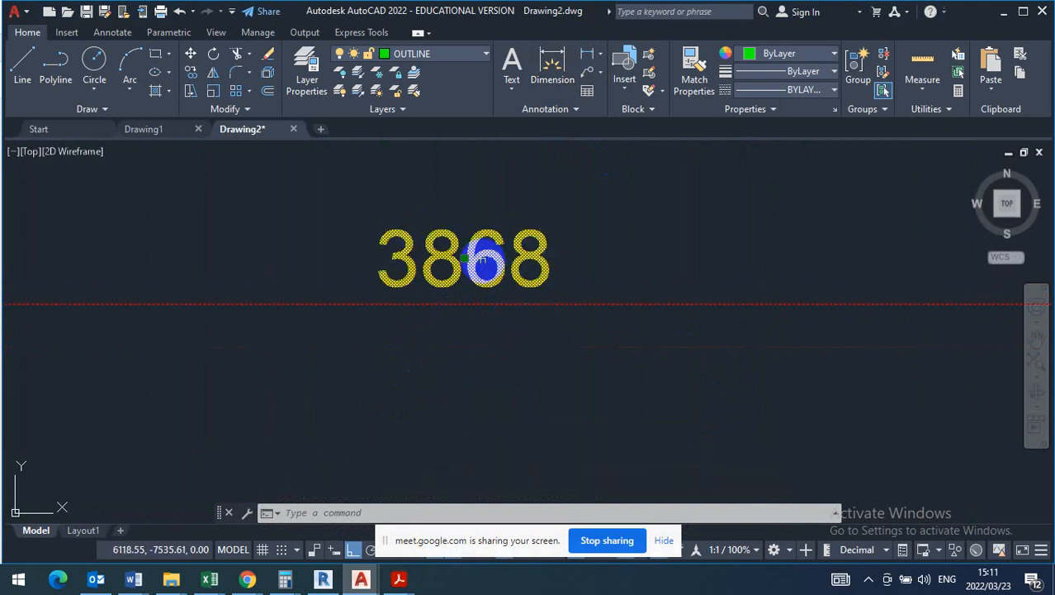
scroll(445, 337, "down", 4)
scroll(445, 337, "down", 4)
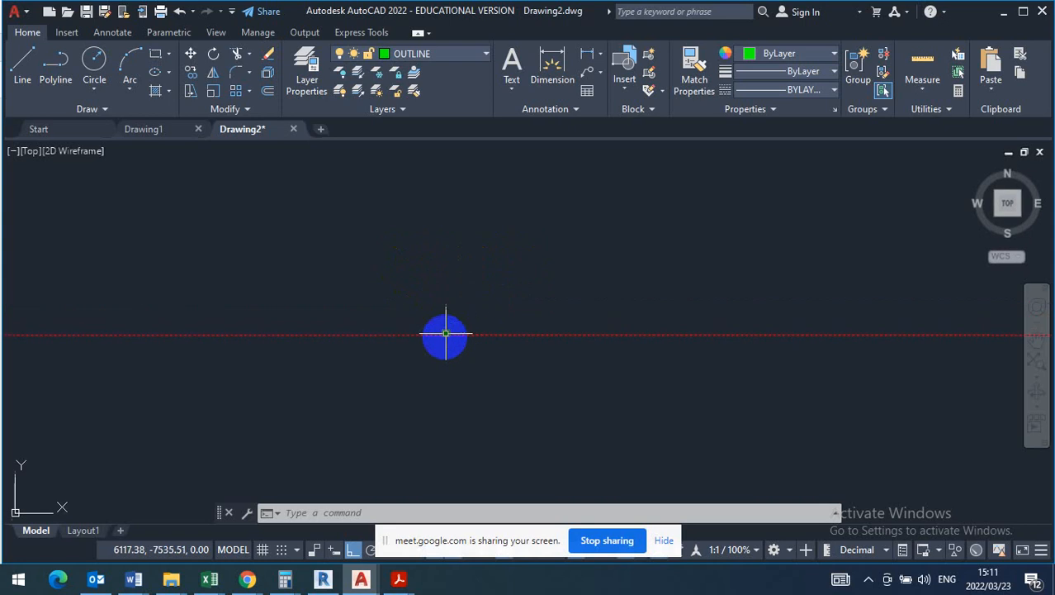
scroll(385, 368, "down", 5)
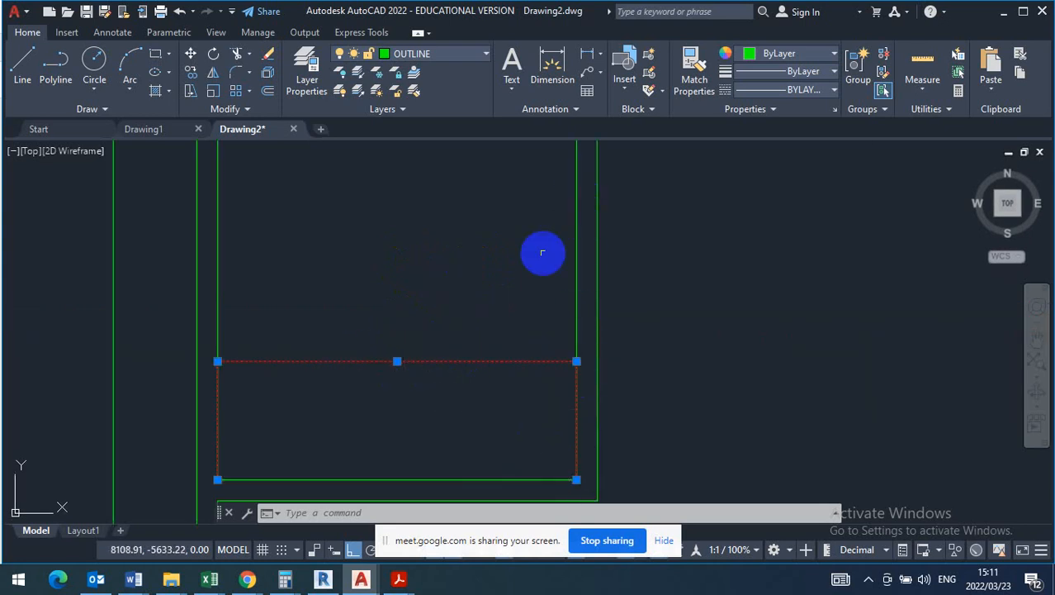
scroll(409, 361, "up", 5)
scroll(477, 226, "down", 4)
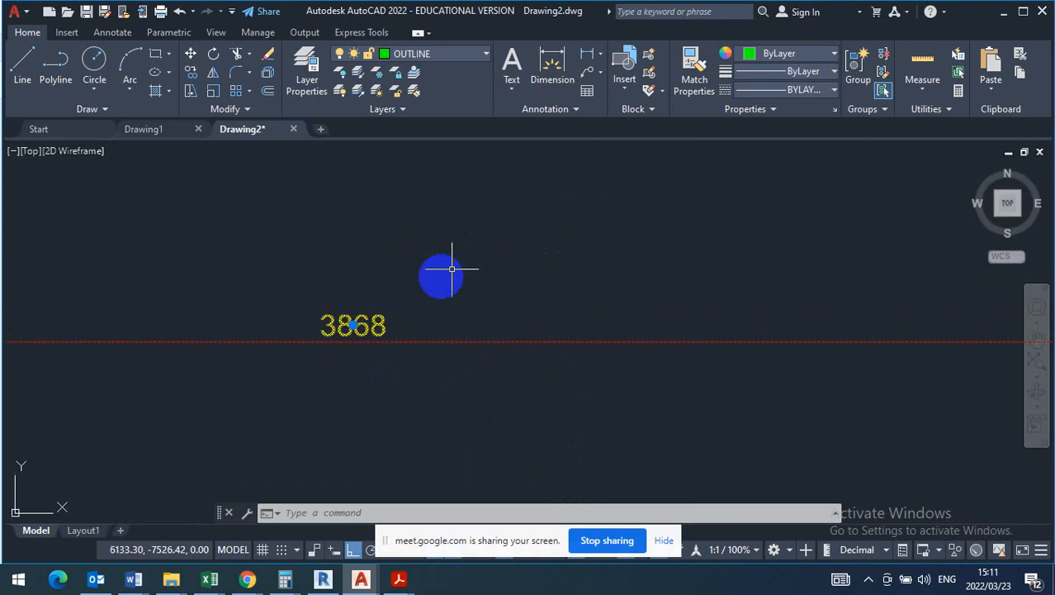
scroll(348, 335, "up", 5)
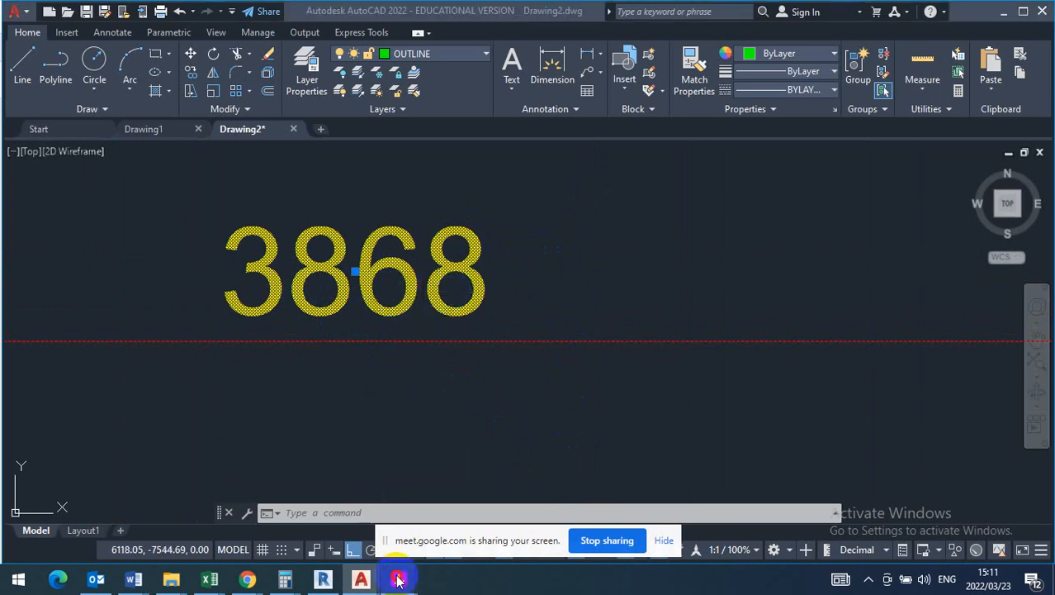
- Read the living room's floor area on the T130 question paper in Adobe Acrobat Reader and enter 21,51 ÷ 3,6 in Calculator
mouse_move(398, 580)
left_click(262, 516)
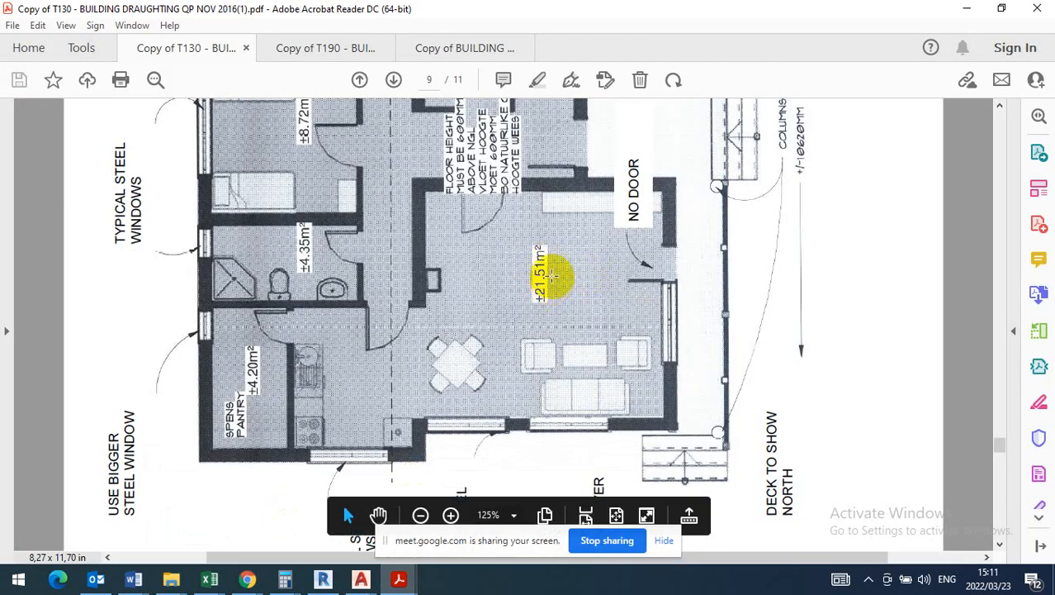
mouse_move(288, 583)
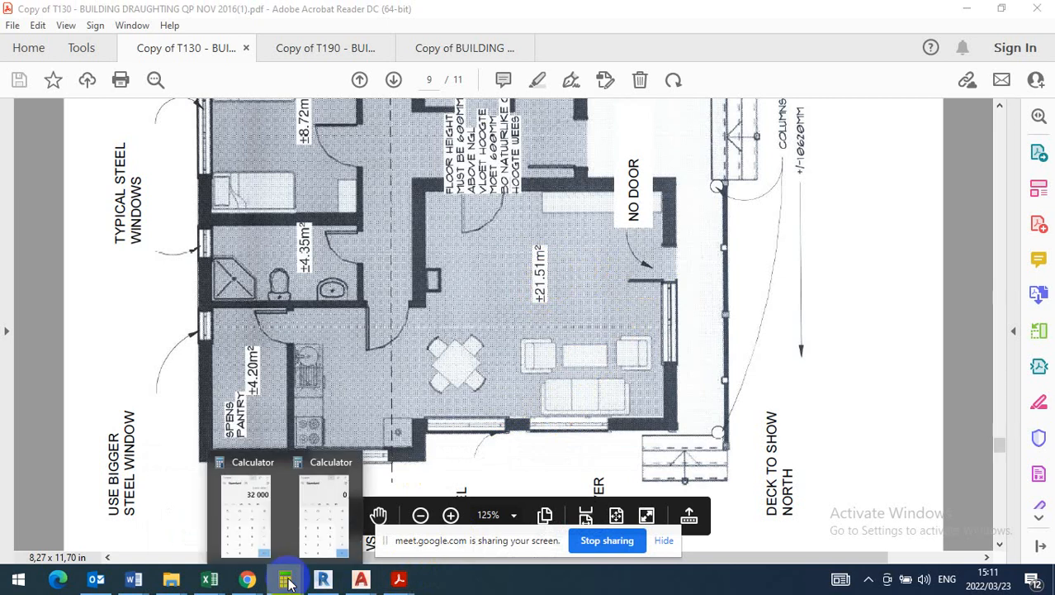
left_click(323, 504)
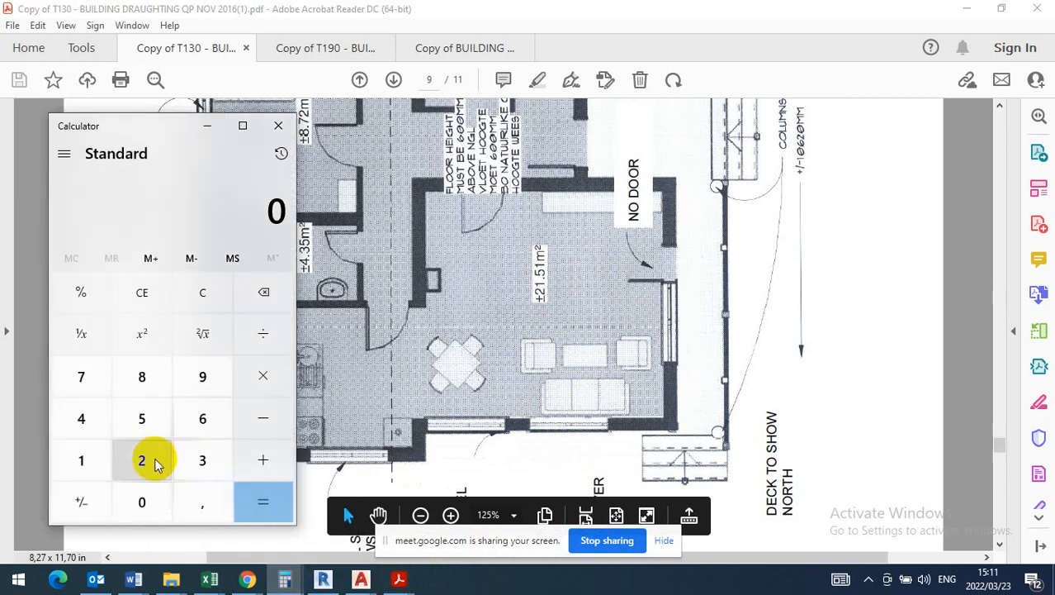
left_click(82, 460)
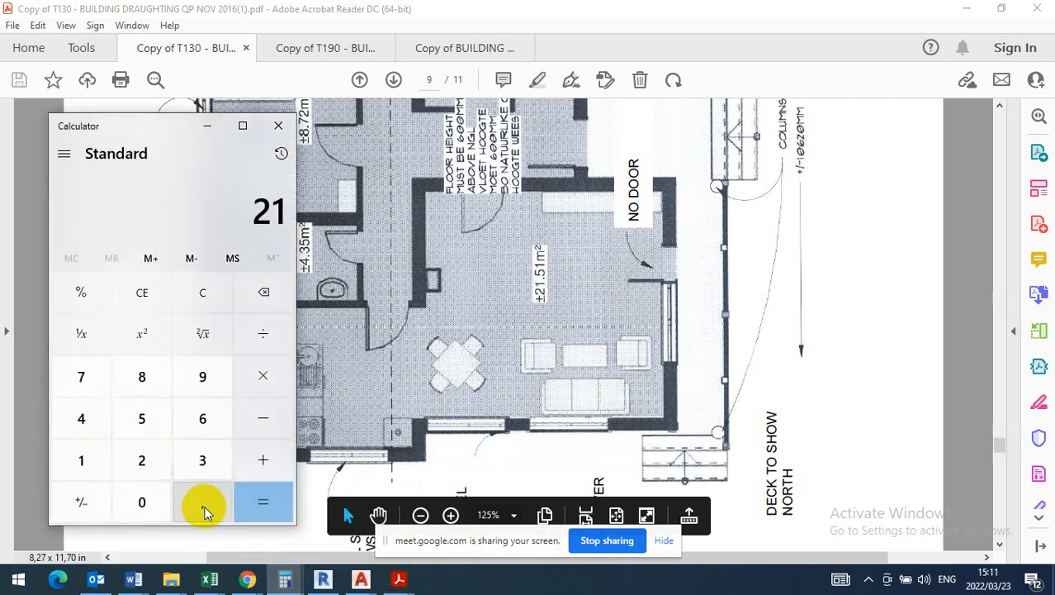
left_click(205, 512)
left_click(144, 416)
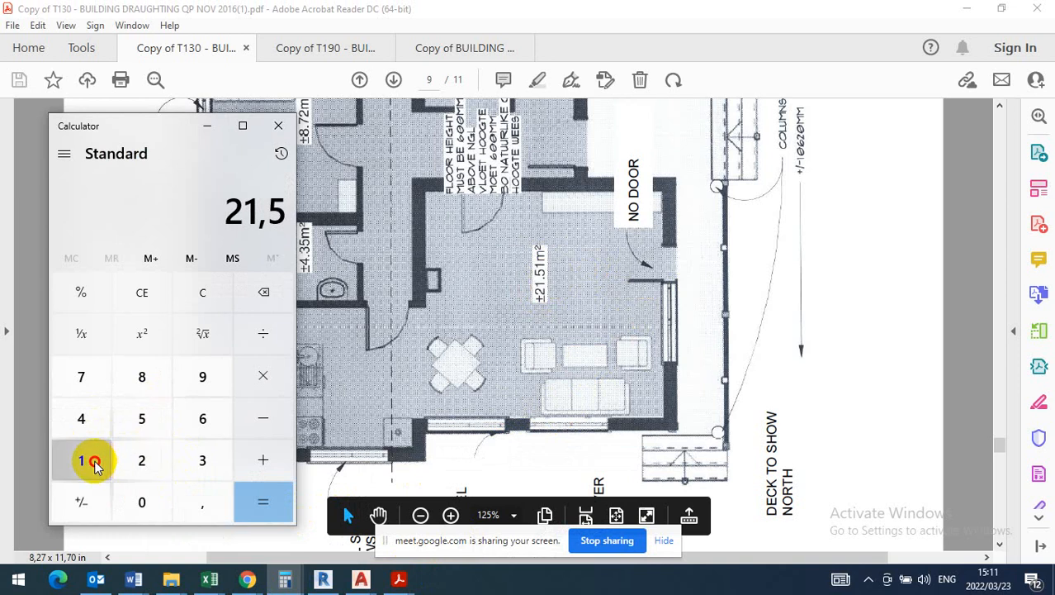
left_click(94, 465)
left_click(263, 334)
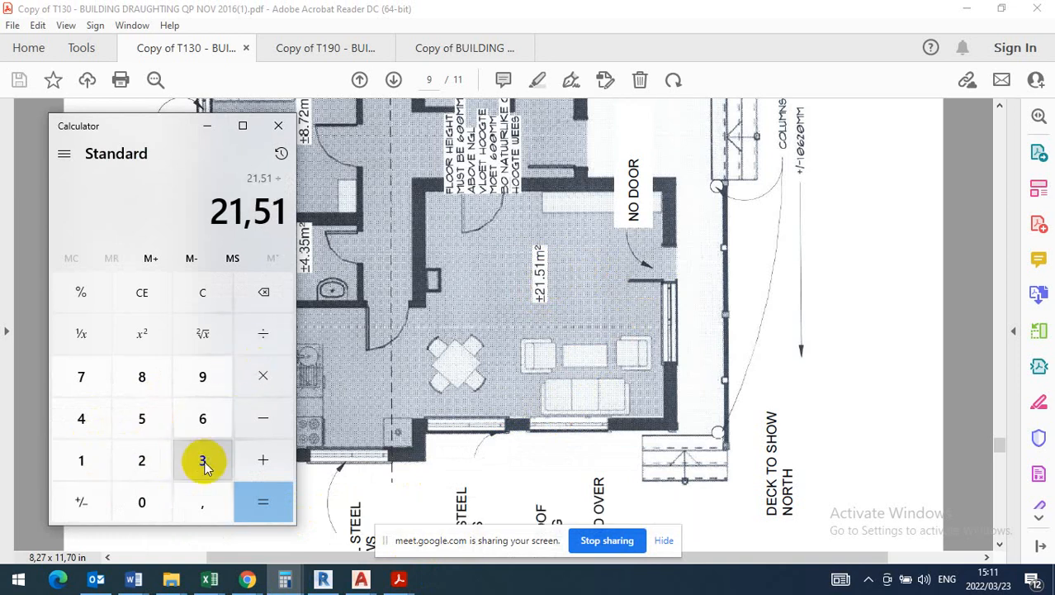
left_click(204, 467)
left_click(203, 503)
left_click(209, 416)
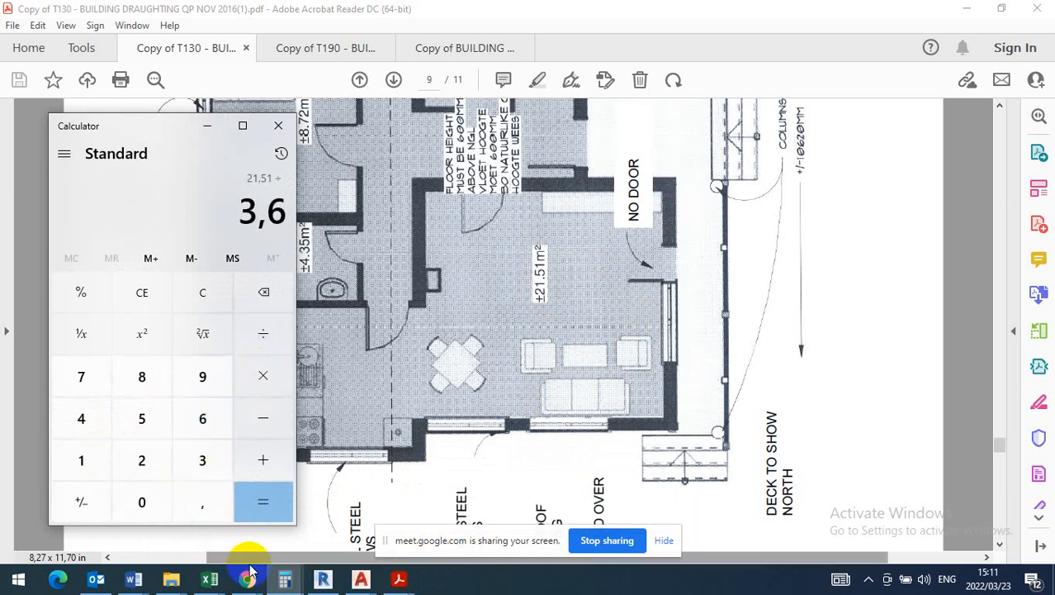
- Recheck the living room's width dimension in AutoCAD, then correct the divisor in Calculator to 3,868 and compute the room's length
mouse_move(361, 578)
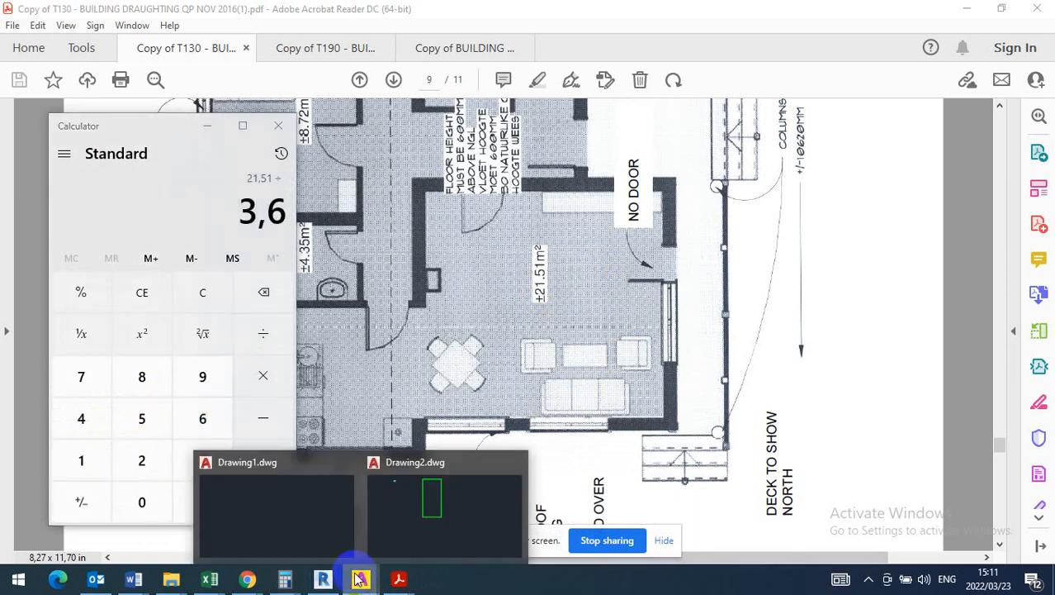
left_click(423, 528)
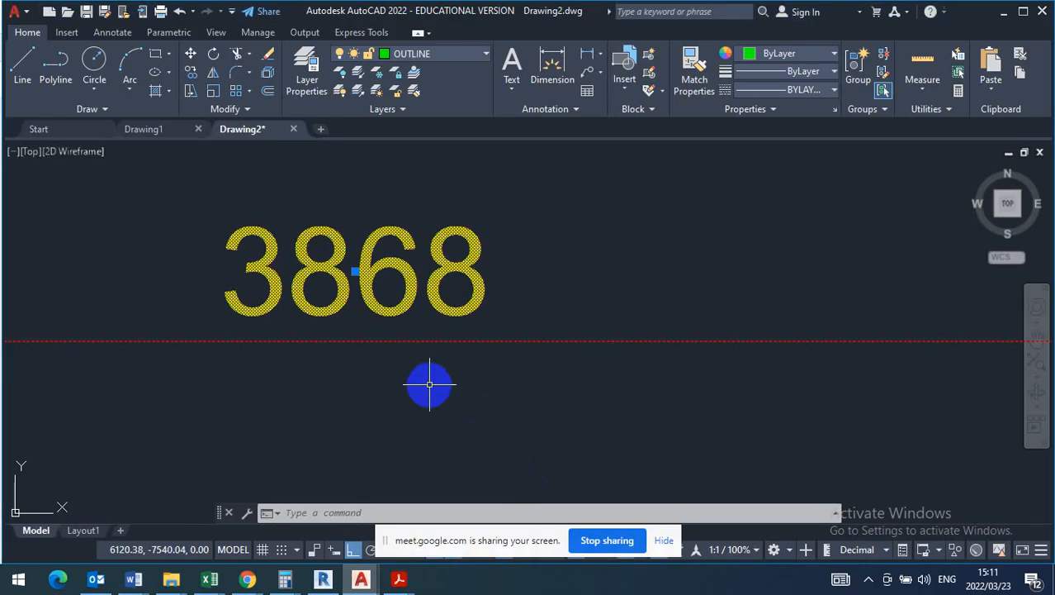
left_click(285, 578)
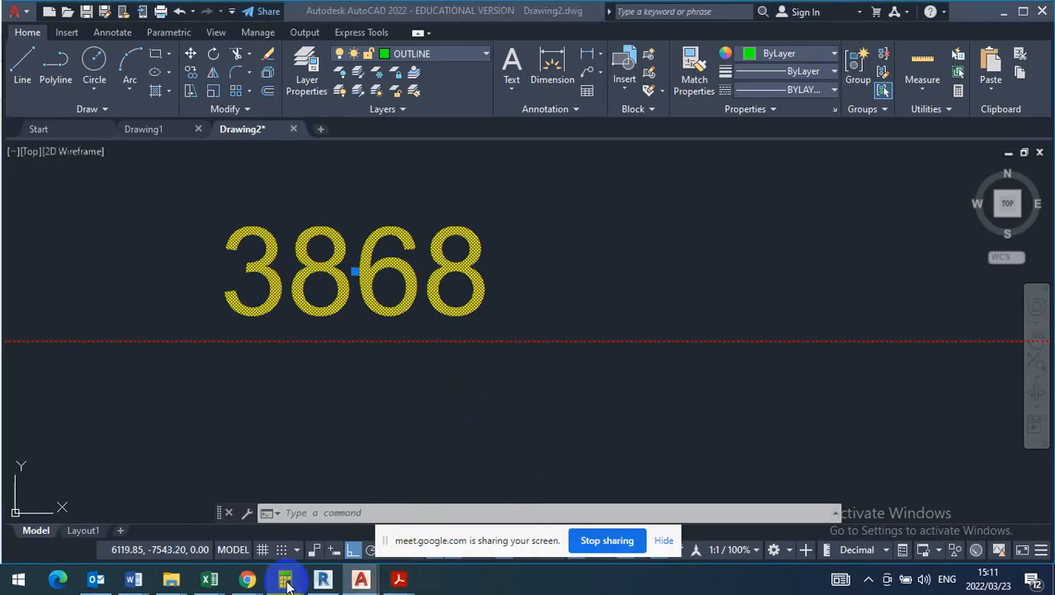
left_click(322, 500)
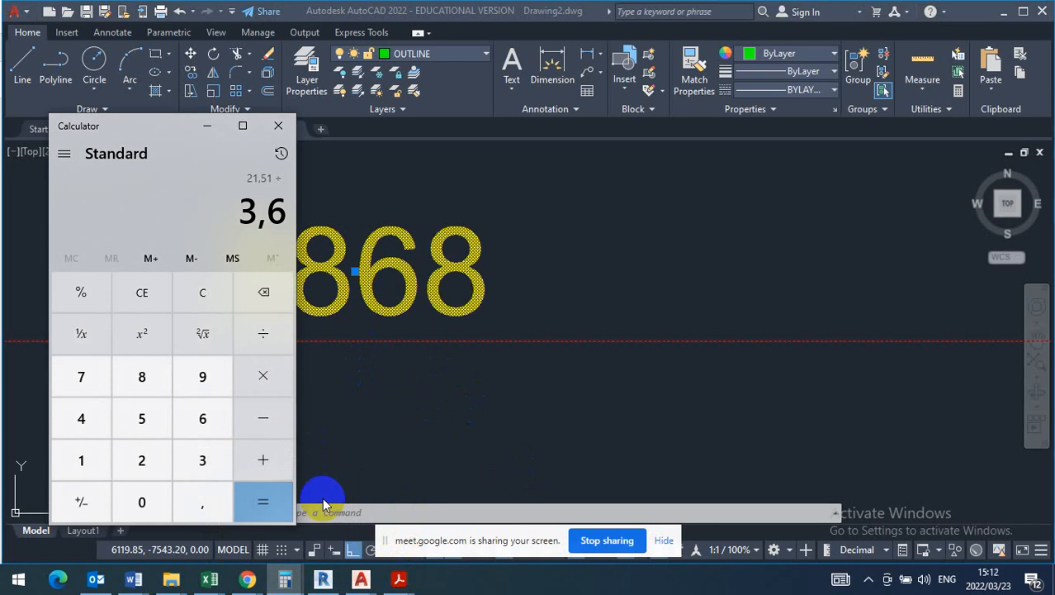
key("BackSpace")
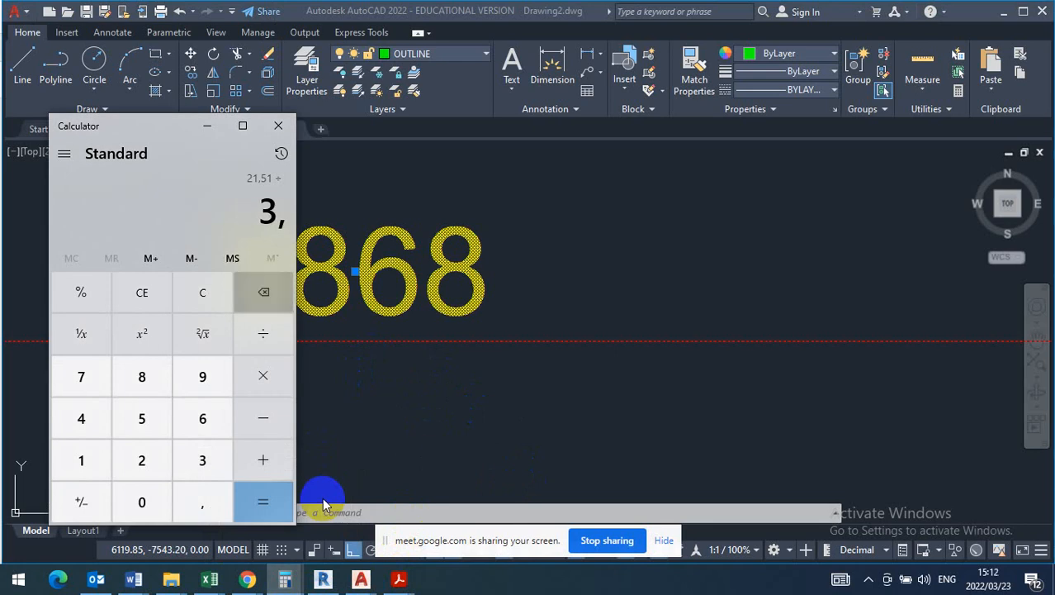
type("868")
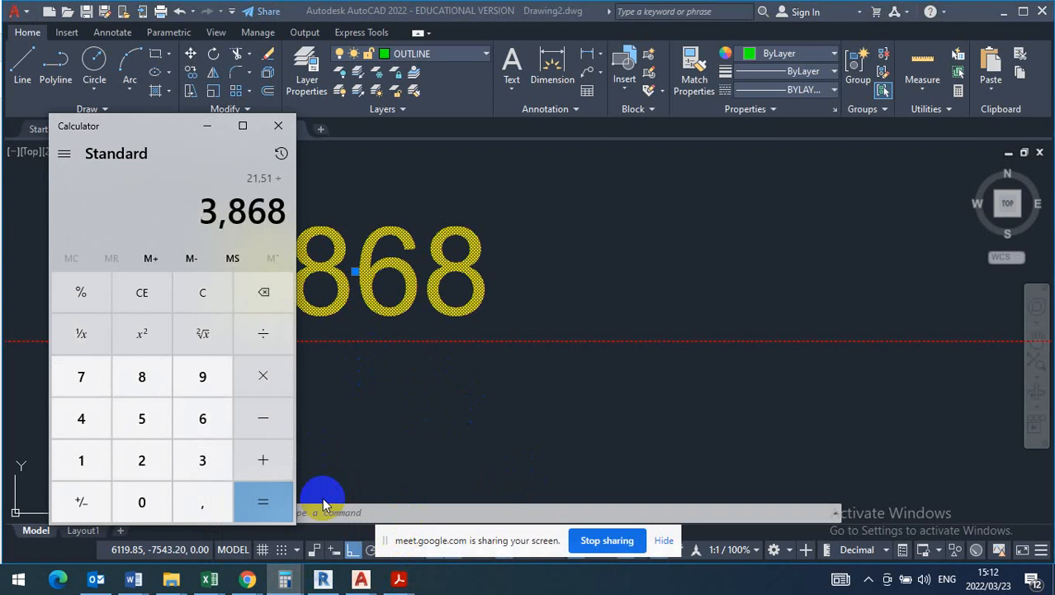
key("Return")
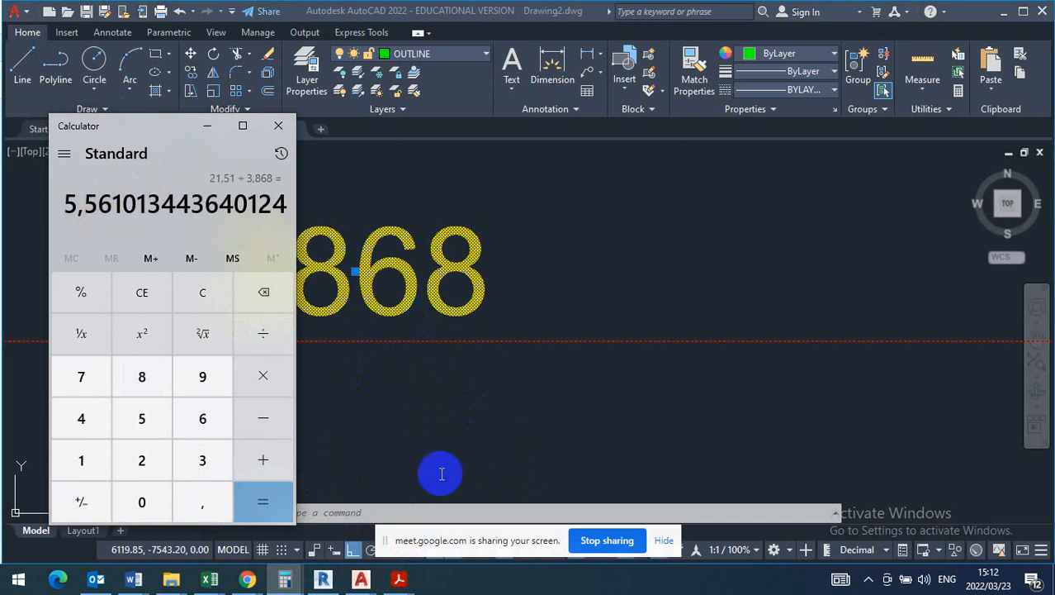
- Switch to the T130 question paper in Adobe Acrobat Reader and examine the living room's extent and surrounding walls on the floor plan
mouse_move(401, 582)
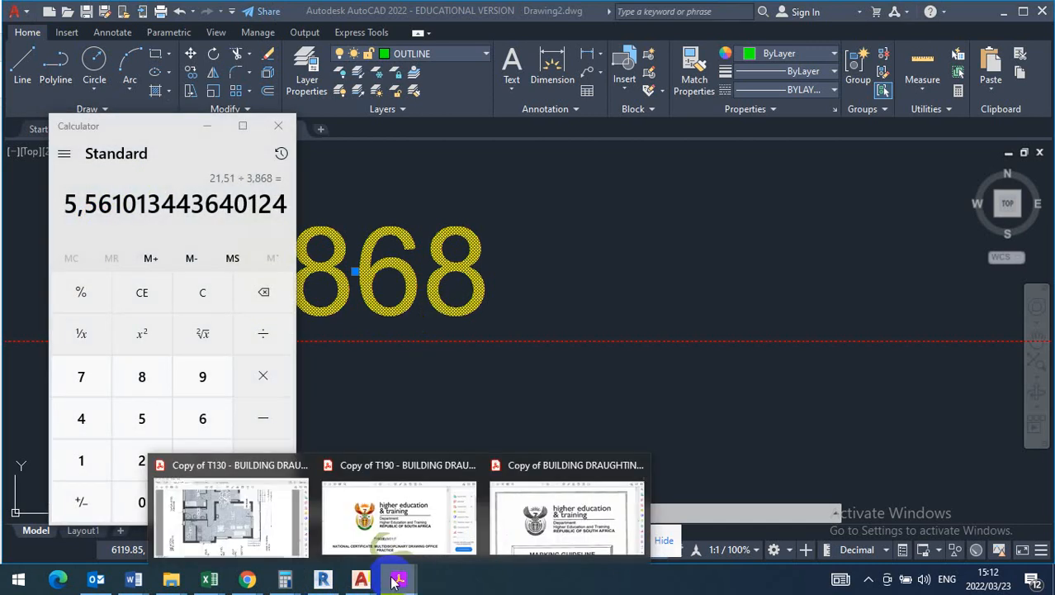
left_click(264, 531)
scroll(397, 405, "down", 2)
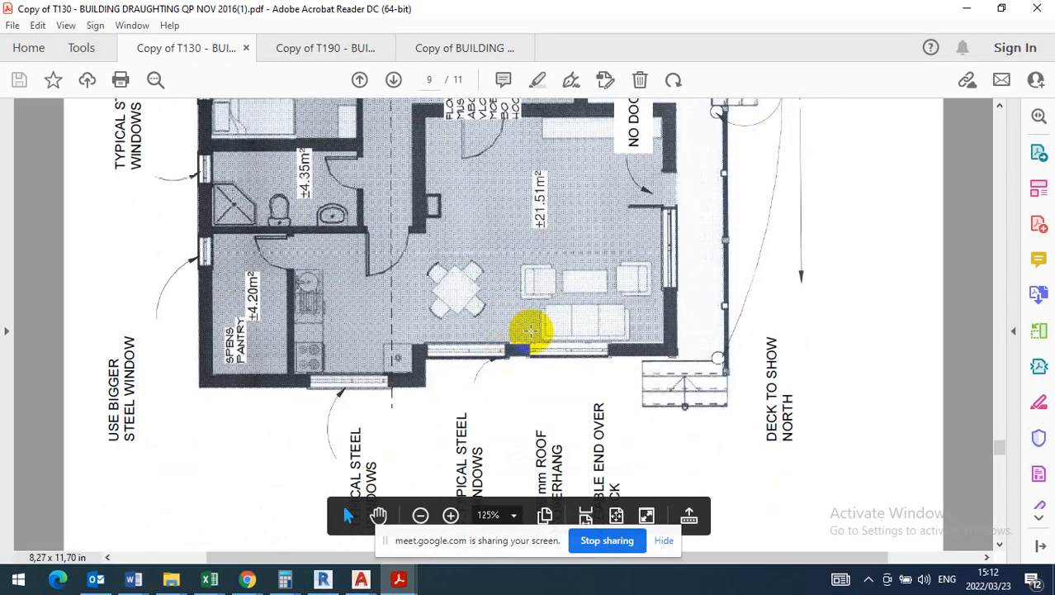
scroll(527, 330, "up", 2)
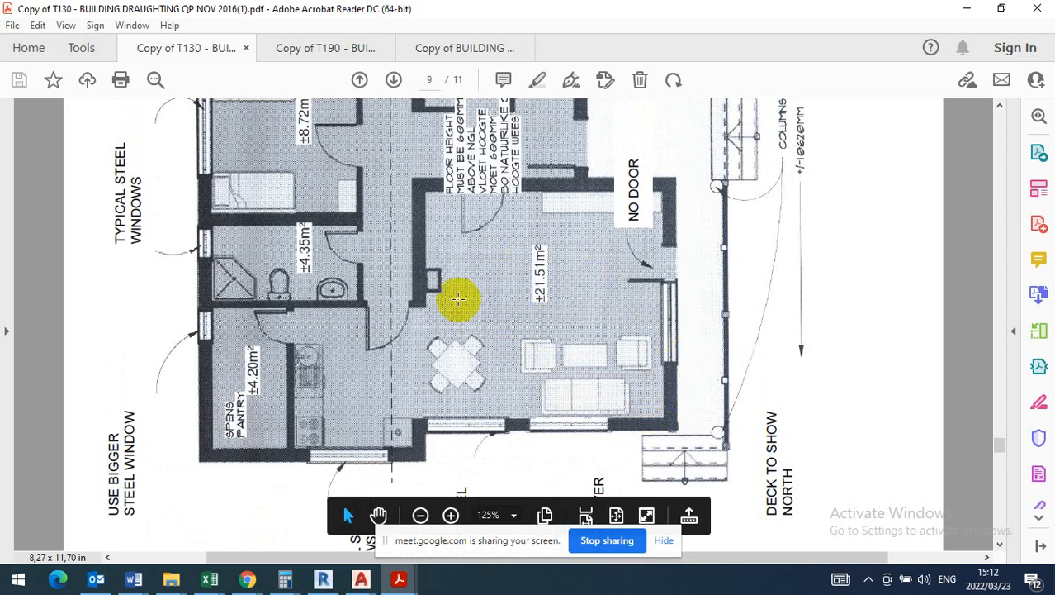
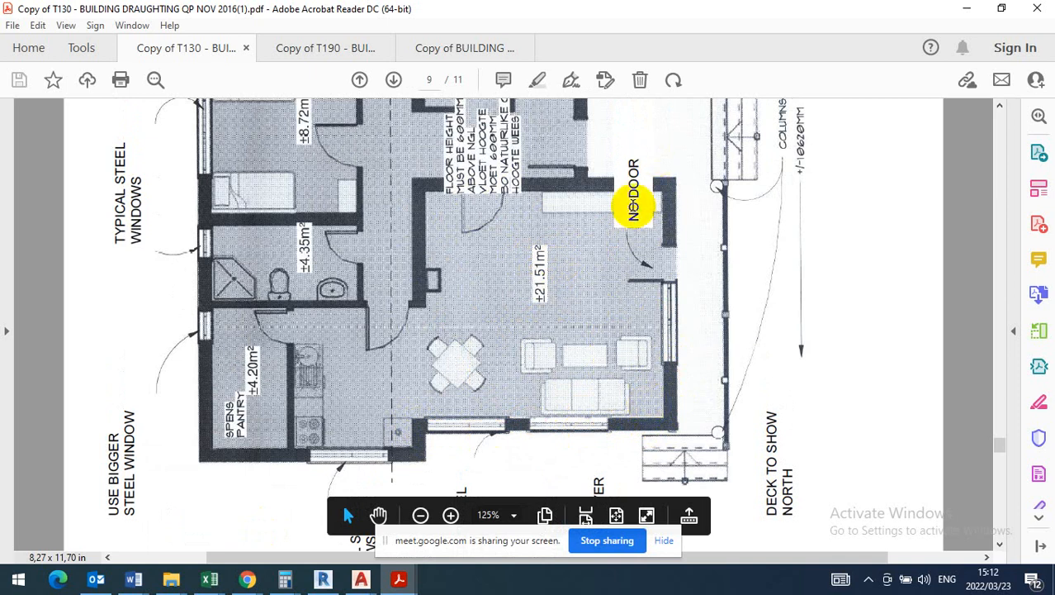
- Check the computed living room length in Calculator, and return to Drawing2 in AutoCAD
left_click(361, 578)
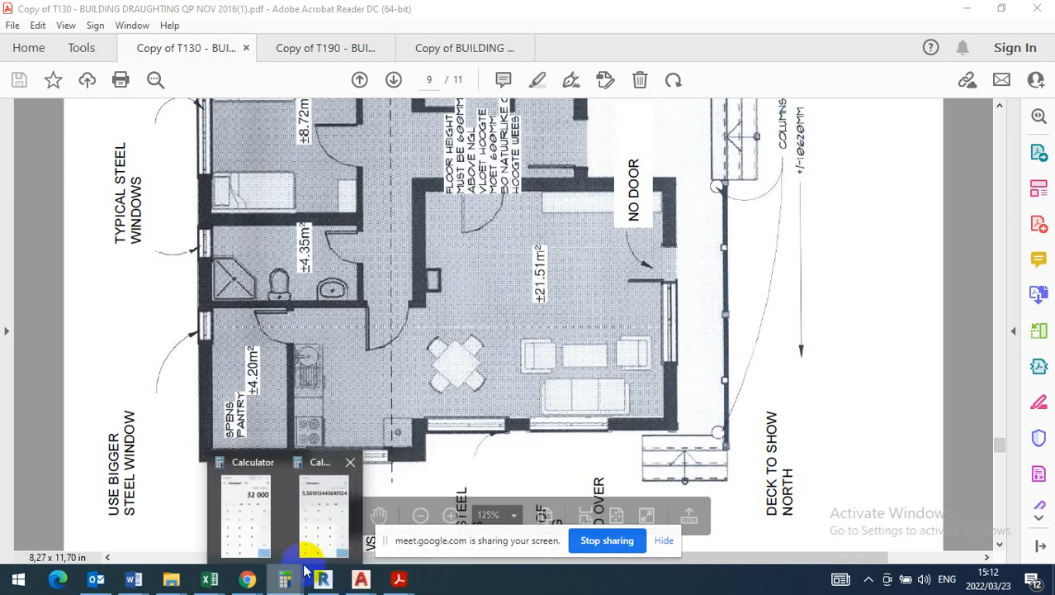
left_click(322, 541)
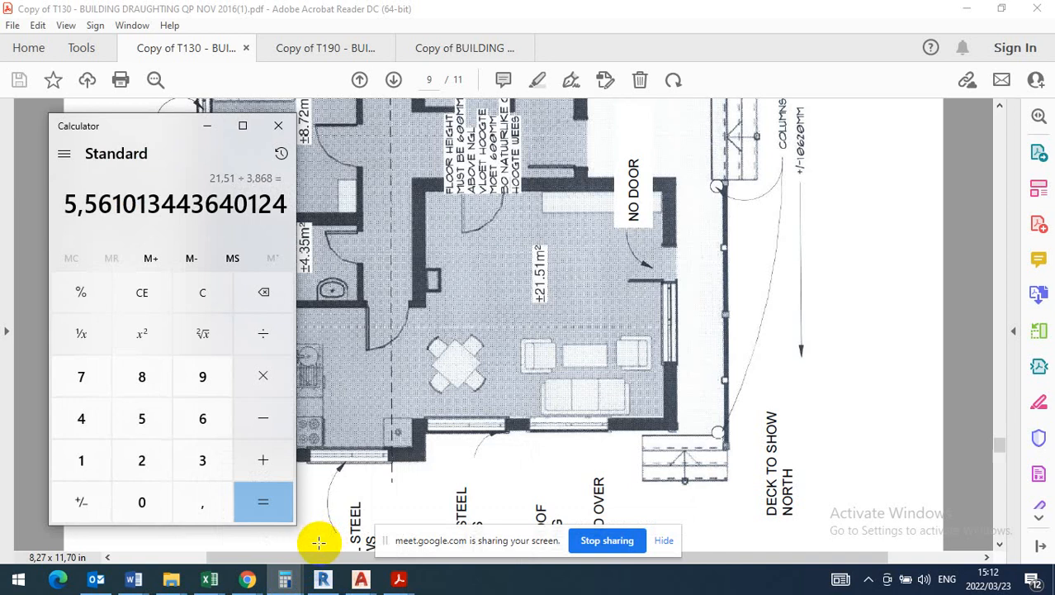
left_click(361, 578)
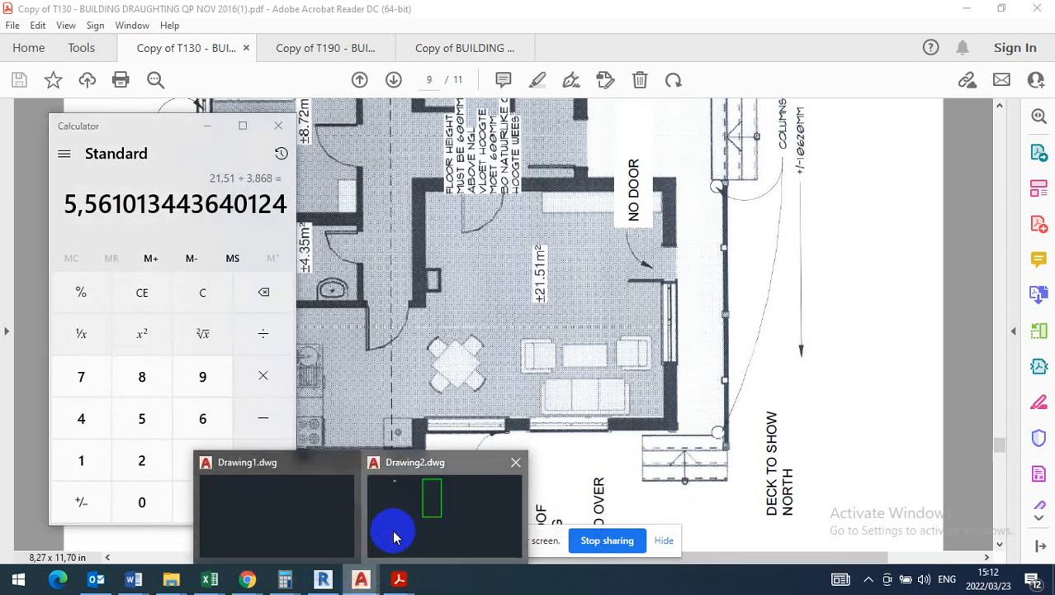
left_click(394, 538)
- Offset the living room's lower inner wall line upward by 5561 to mark the room's far wall
key("Escape")
scroll(446, 295, "down", 5)
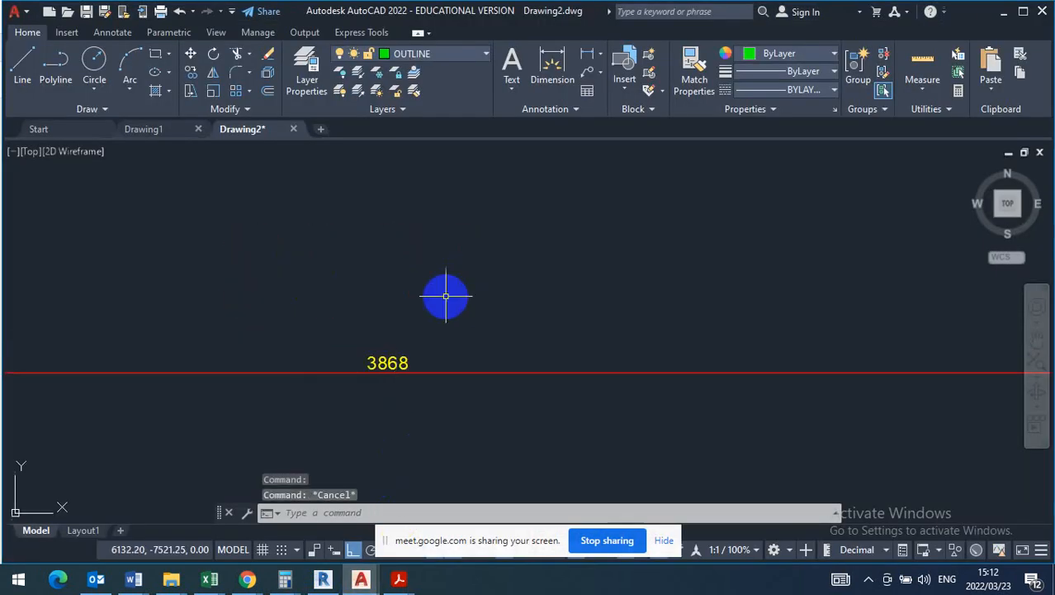
scroll(434, 333, "up", 8)
scroll(434, 333, "down", 3)
scroll(430, 333, "up", 3)
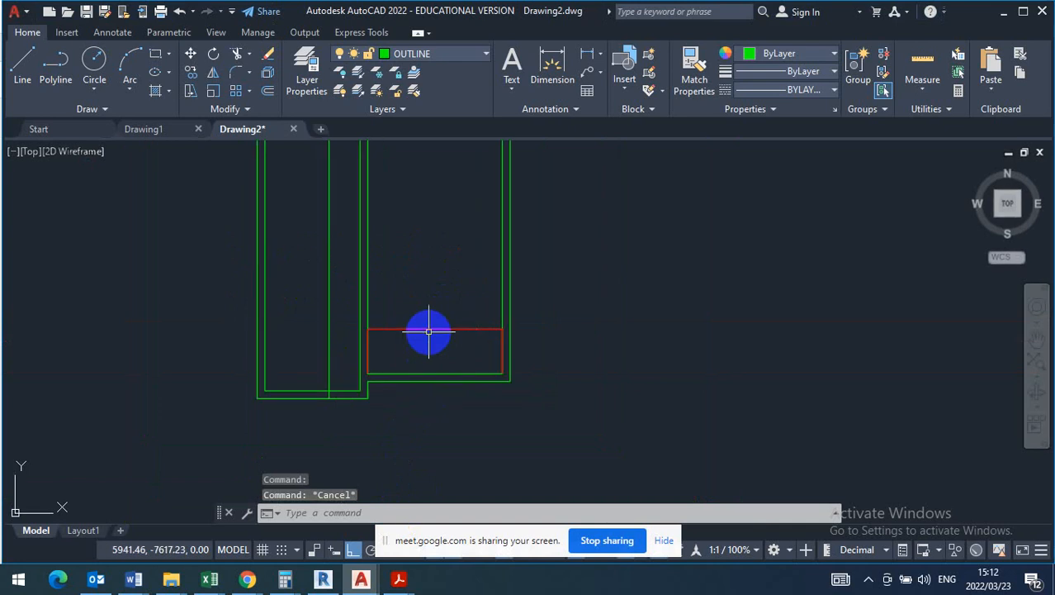
left_click(268, 91)
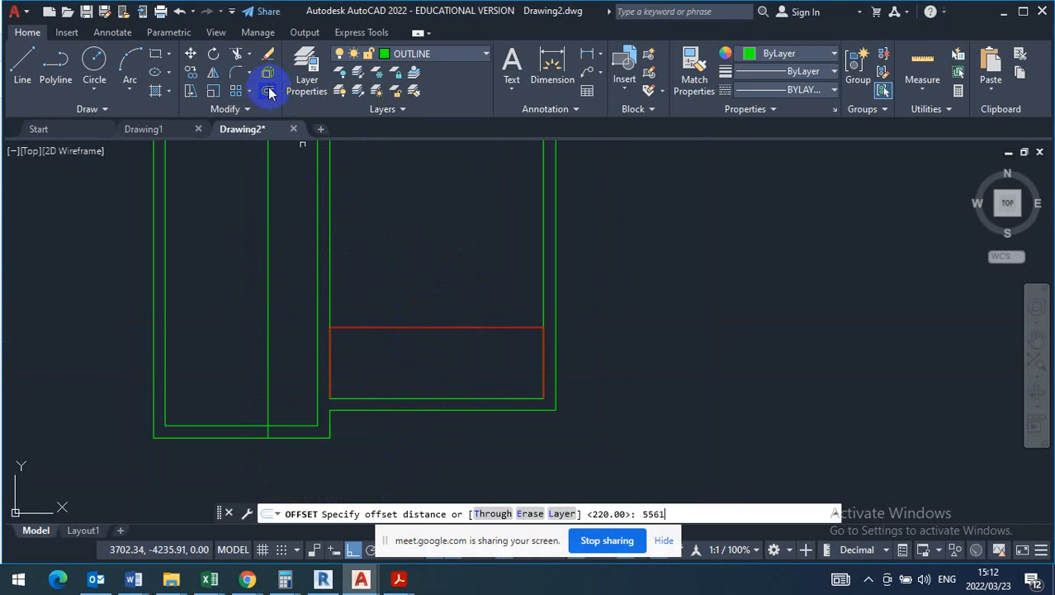
key("Return")
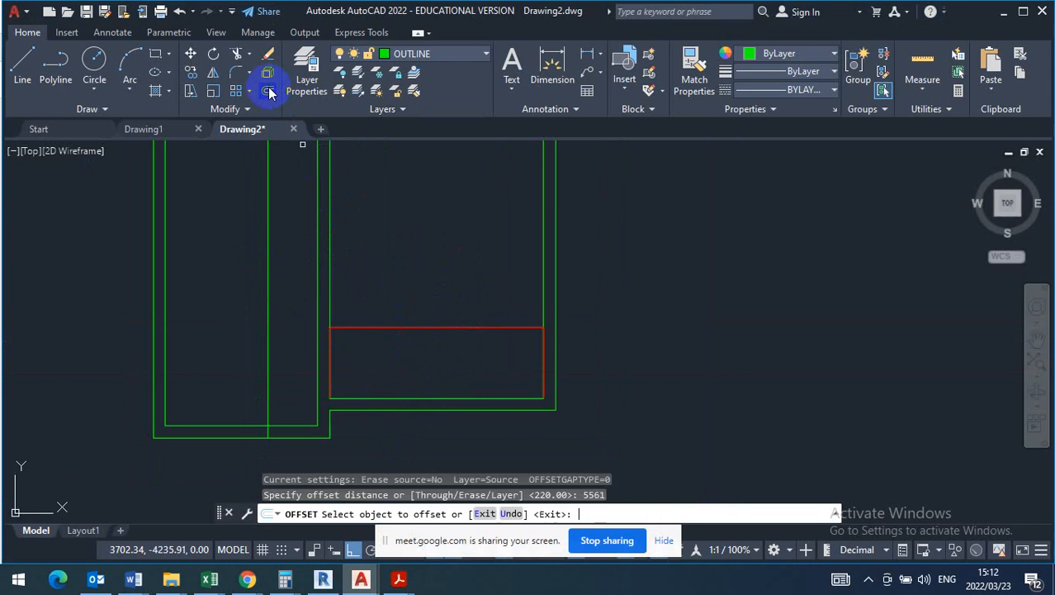
left_click(432, 398)
left_click(439, 239)
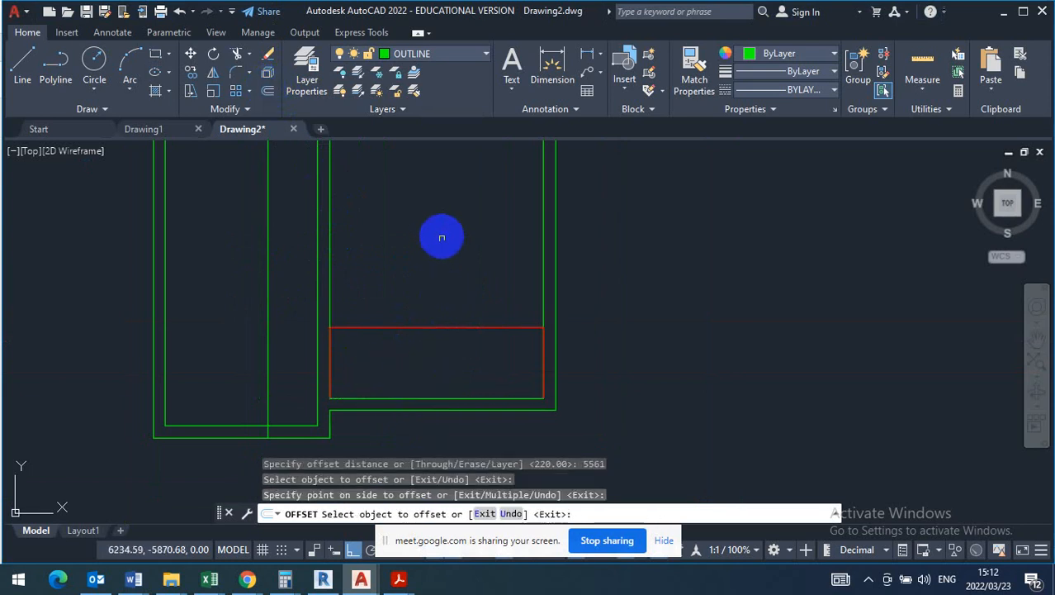
scroll(417, 339, "down", 4)
scroll(486, 308, "up", 2)
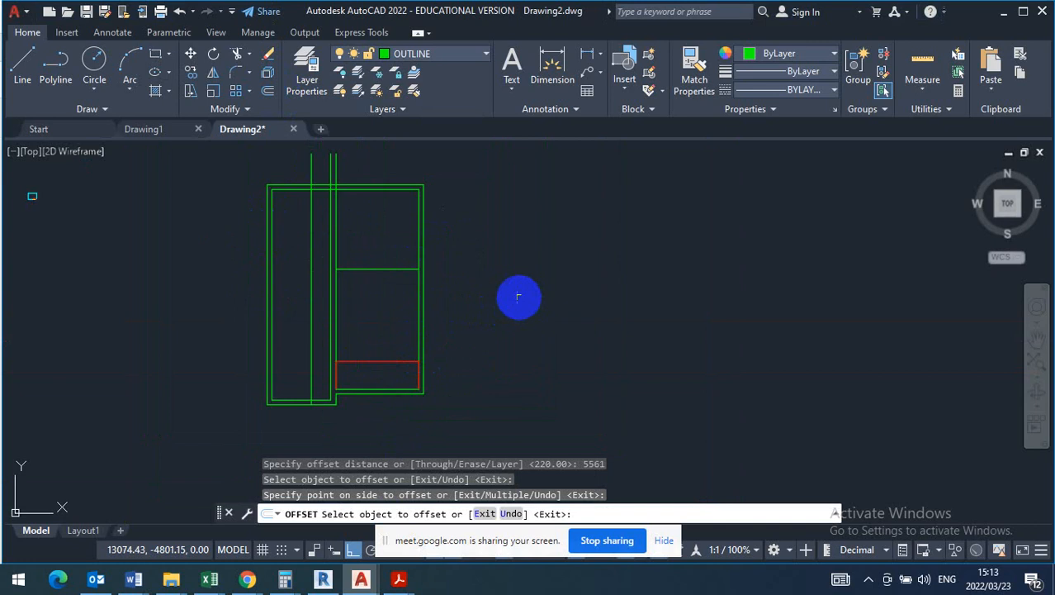
right_click(592, 271)
left_click(612, 278)
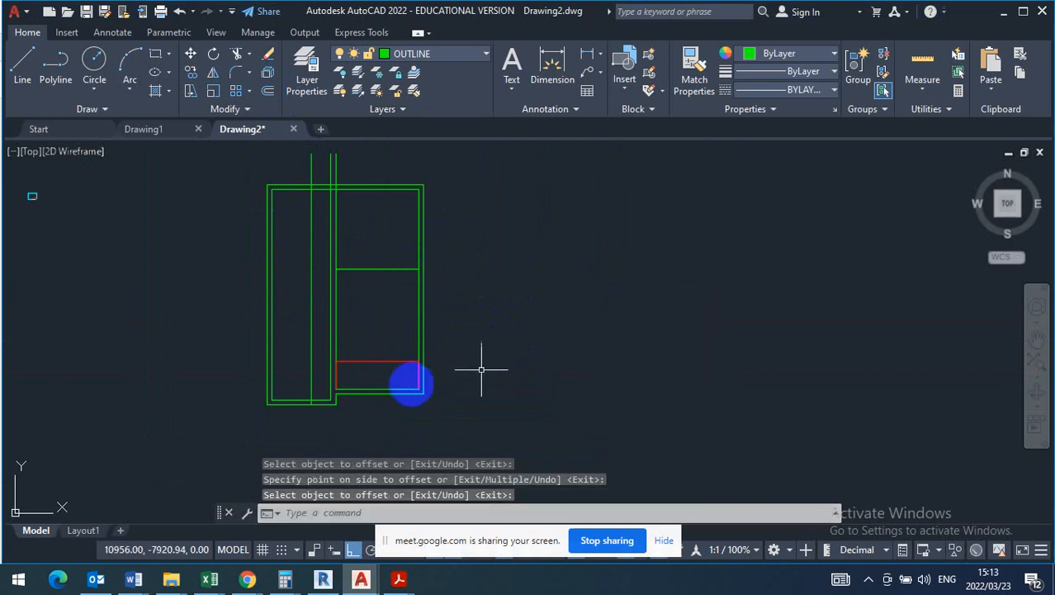
- Move the living room's left wall lines, including the short corner piece below, leftward to make the room about 4223 wide
scroll(356, 385, "up", 4)
scroll(497, 349, "down", 2)
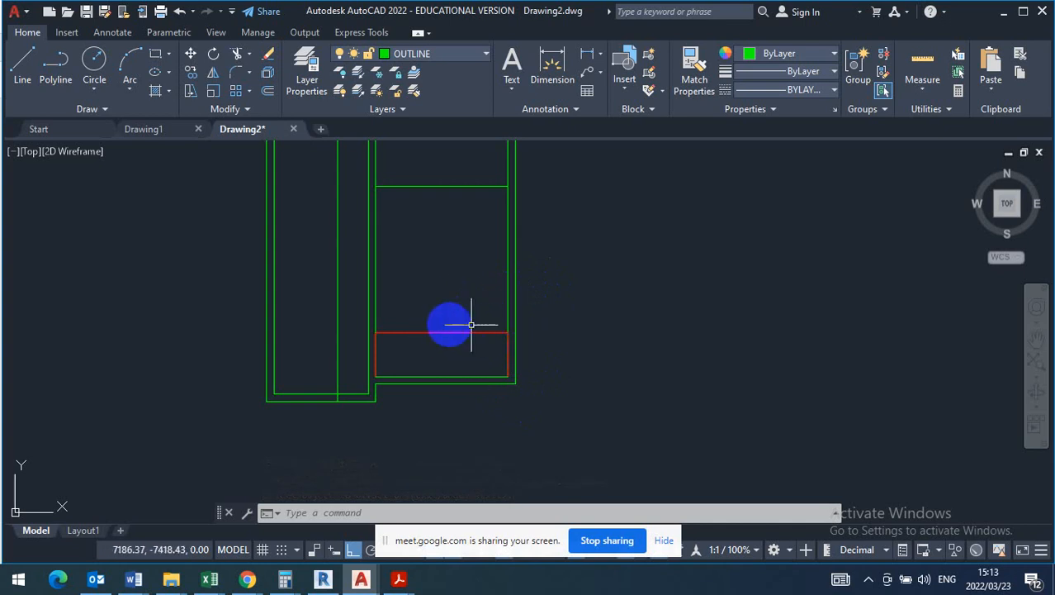
scroll(427, 328, "up", 6)
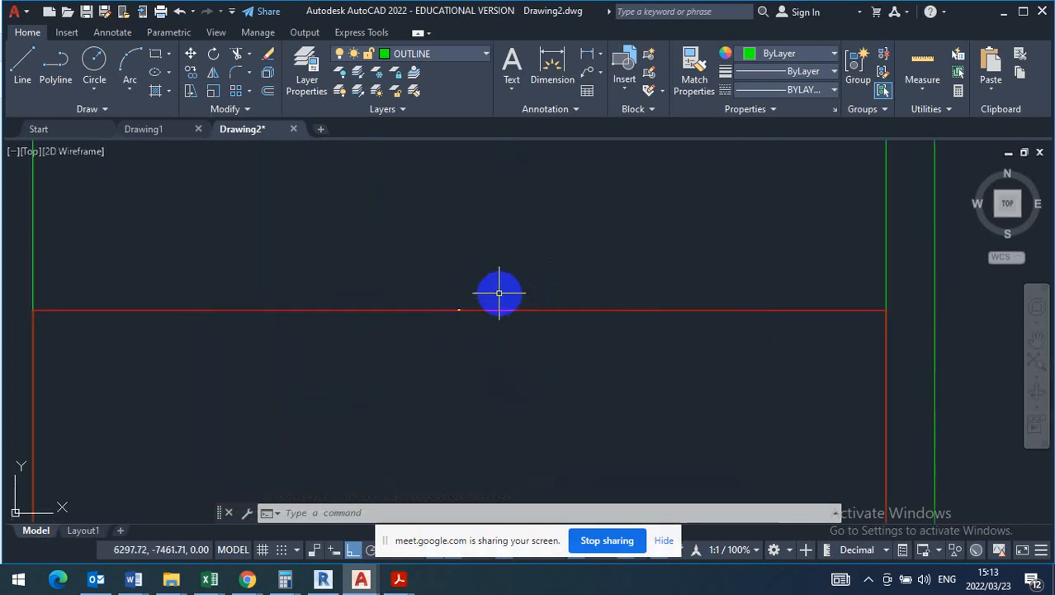
scroll(389, 345, "up", 1)
scroll(467, 346, "down", 6)
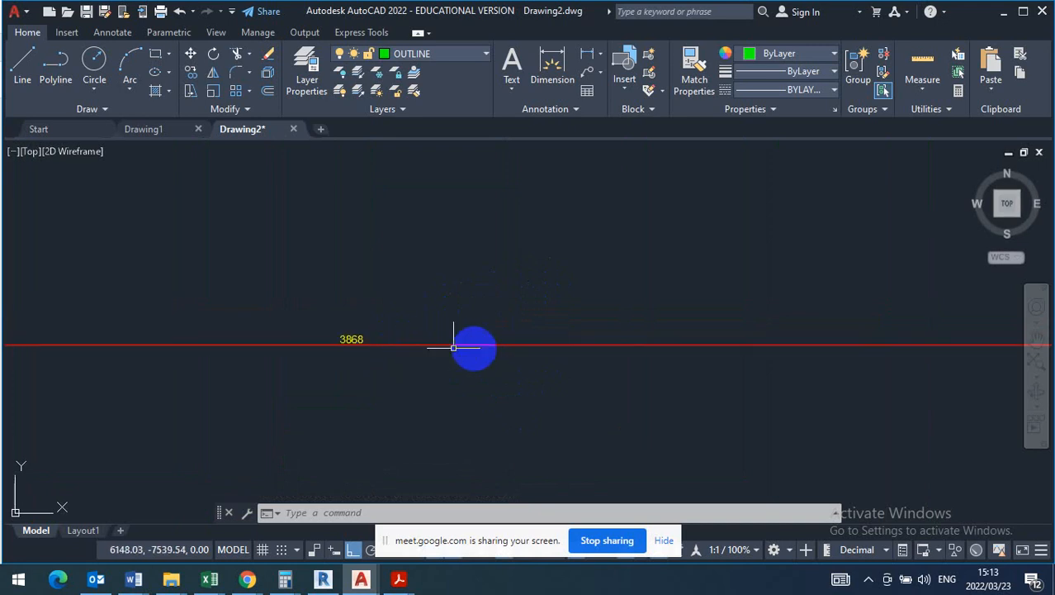
left_click(402, 261)
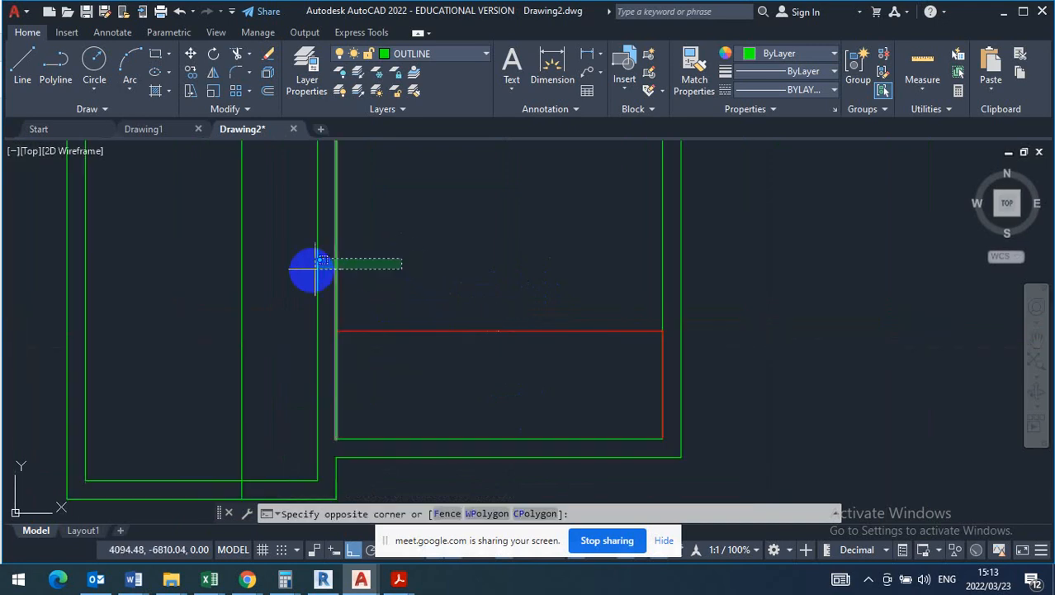
left_click(291, 266)
middle_click_drag(427, 306, 477, 274)
left_click(402, 439)
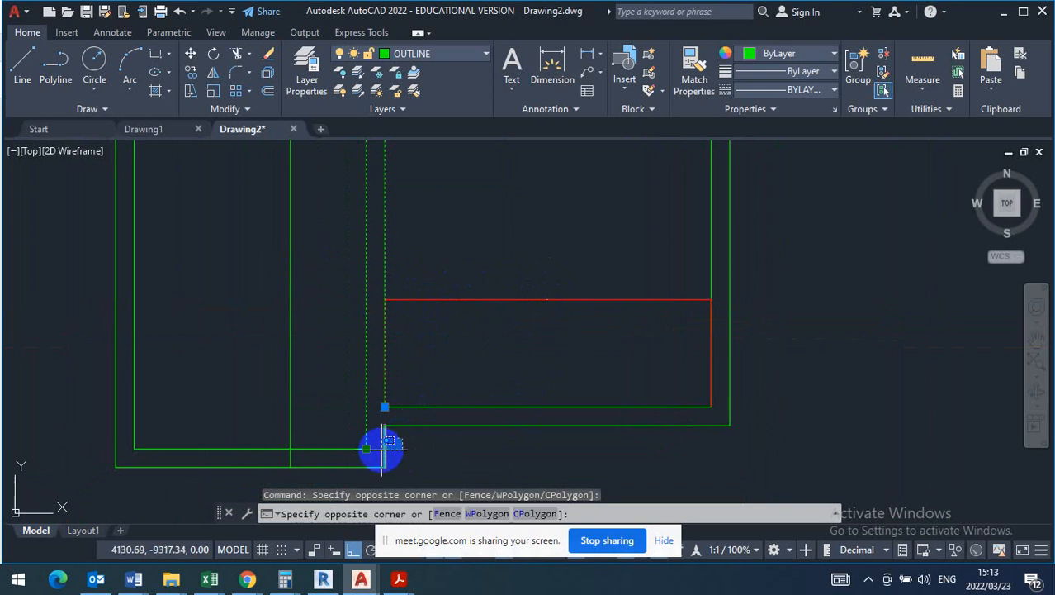
left_click(379, 444)
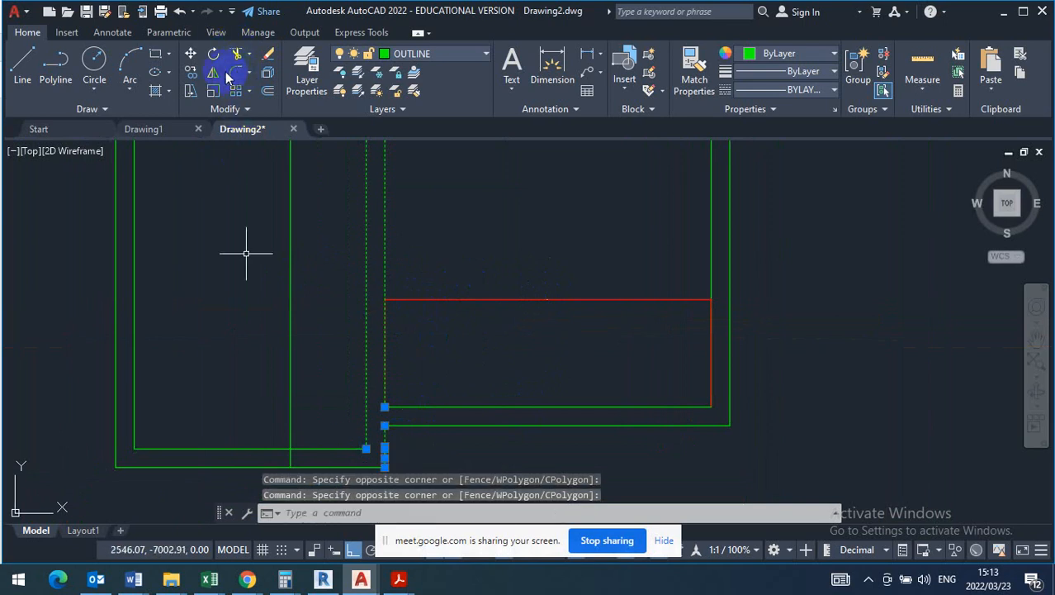
left_click(192, 55)
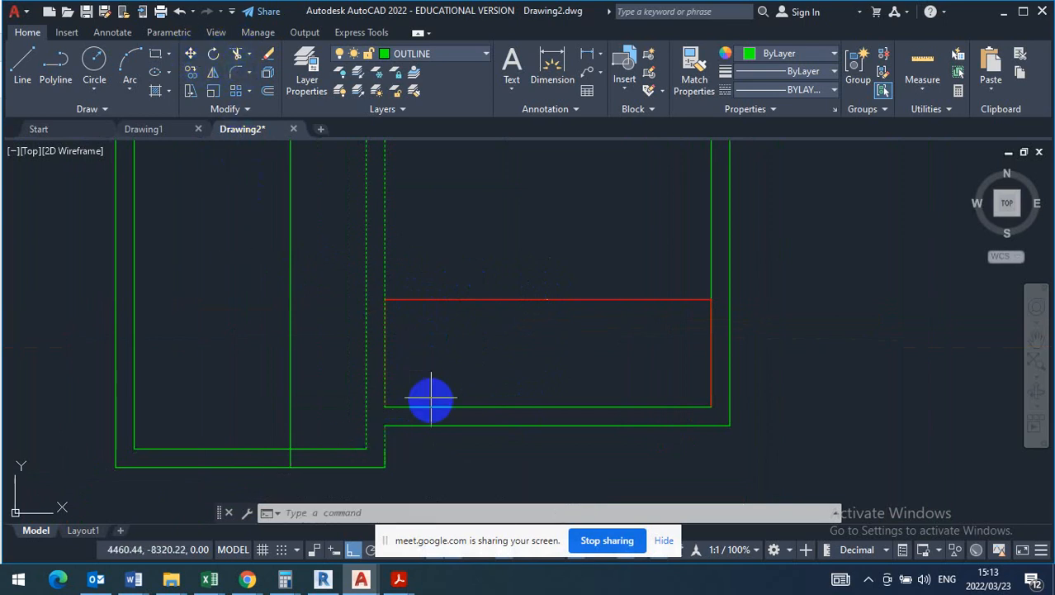
left_click(384, 406)
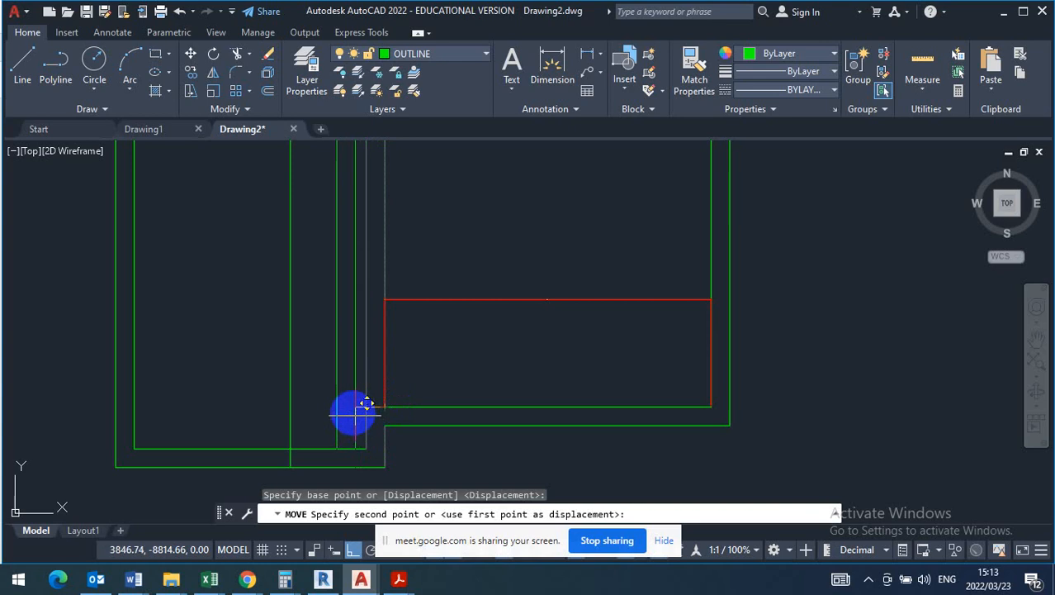
left_click(355, 406)
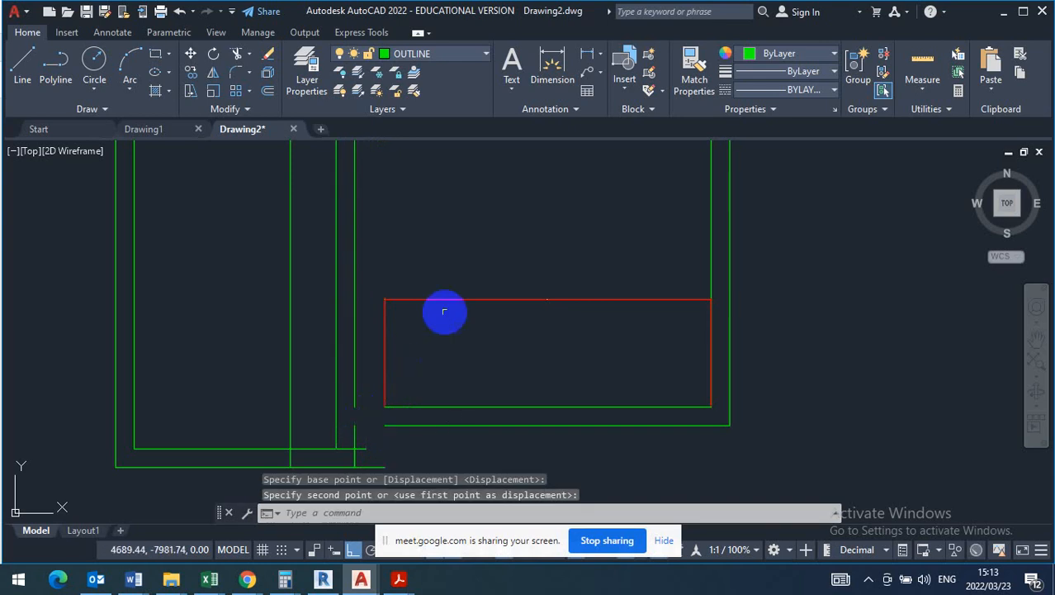
- Stretch the living room's width dimension to the moved left wall line and read its new value
left_click(470, 256)
left_click(403, 390)
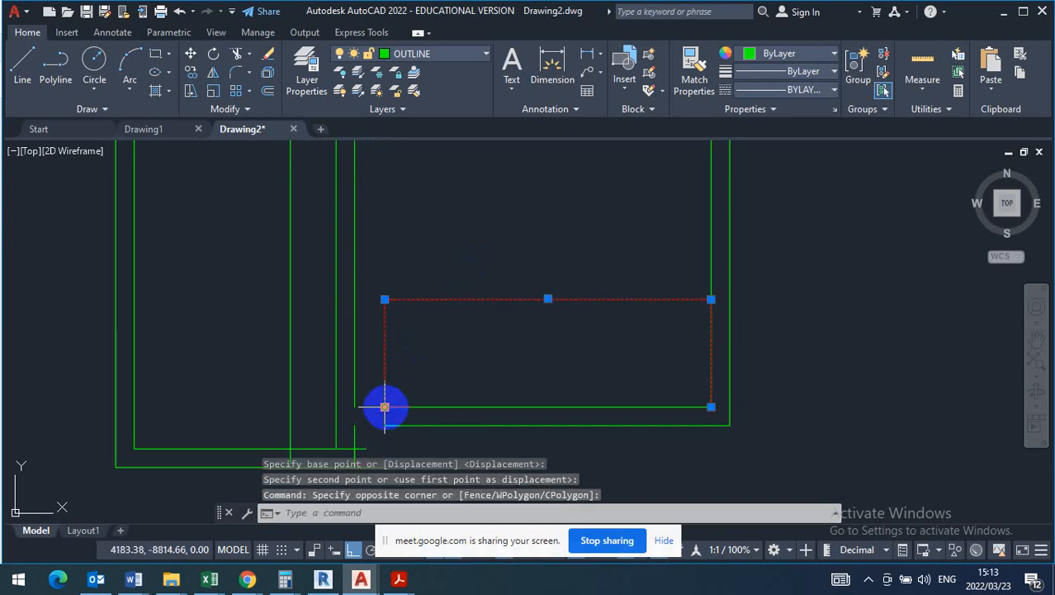
left_click(384, 406)
left_click(355, 406)
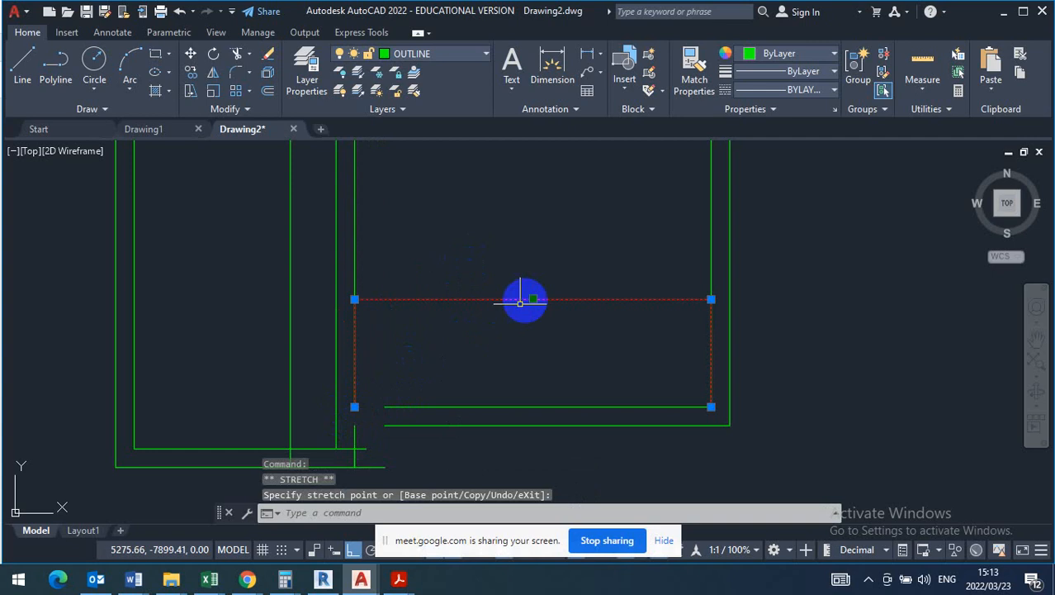
scroll(556, 285, "up", 7)
scroll(401, 368, "up", 2)
scroll(357, 448, "up", 6)
middle_click_drag(482, 304, 604, 218)
scroll(394, 371, "up", 6)
scroll(393, 371, "up", 2)
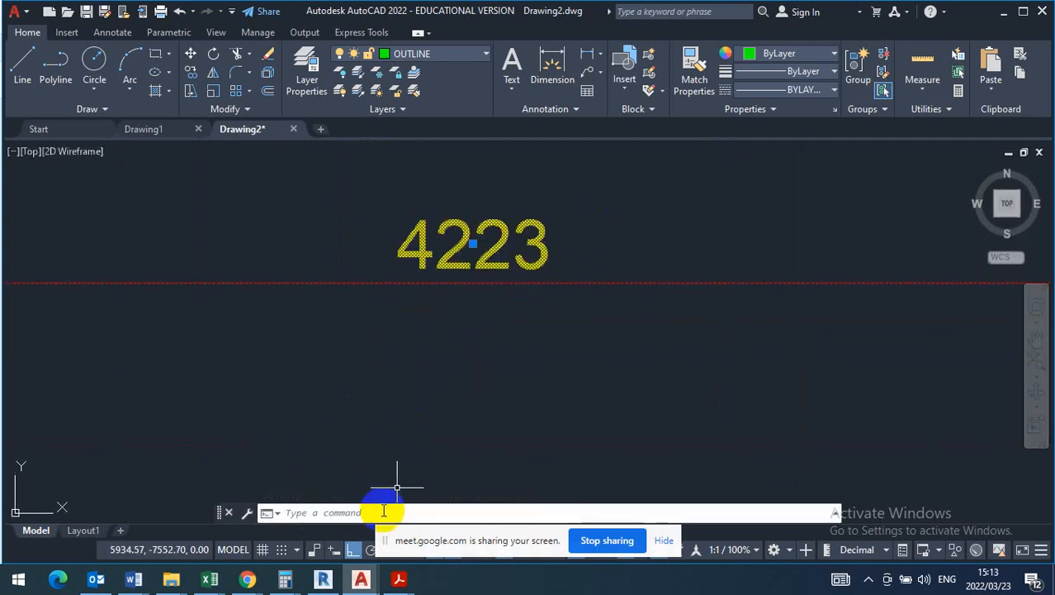
scroll(445, 365, "down", 4)
scroll(496, 317, "down", 3)
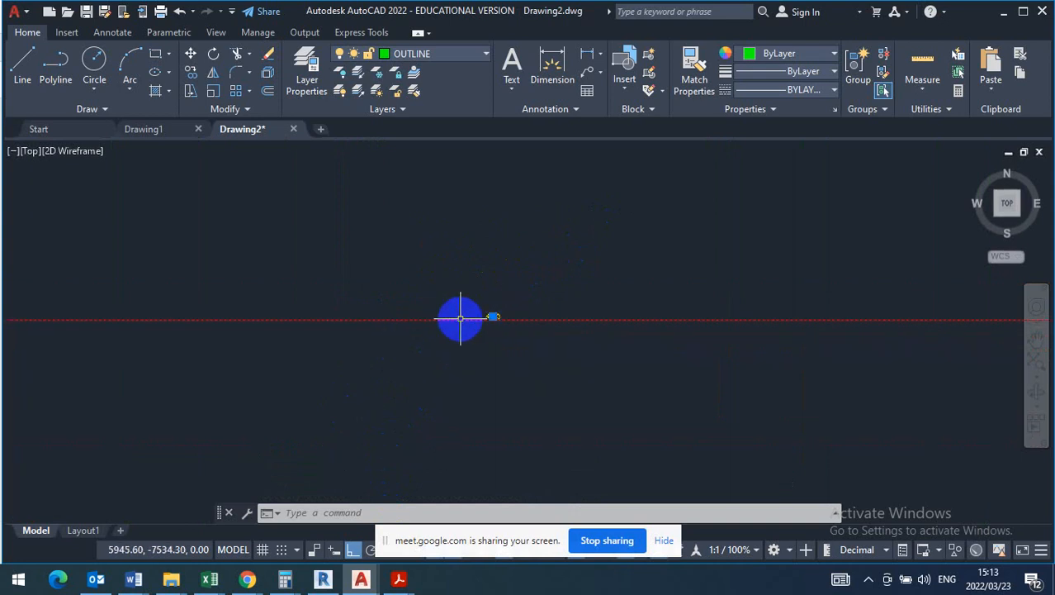
- Recheck the living room's floor area on the question paper in Adobe Acrobat Reader and enter 21,51 ÷ 4,2 in Calculator
left_click(399, 582)
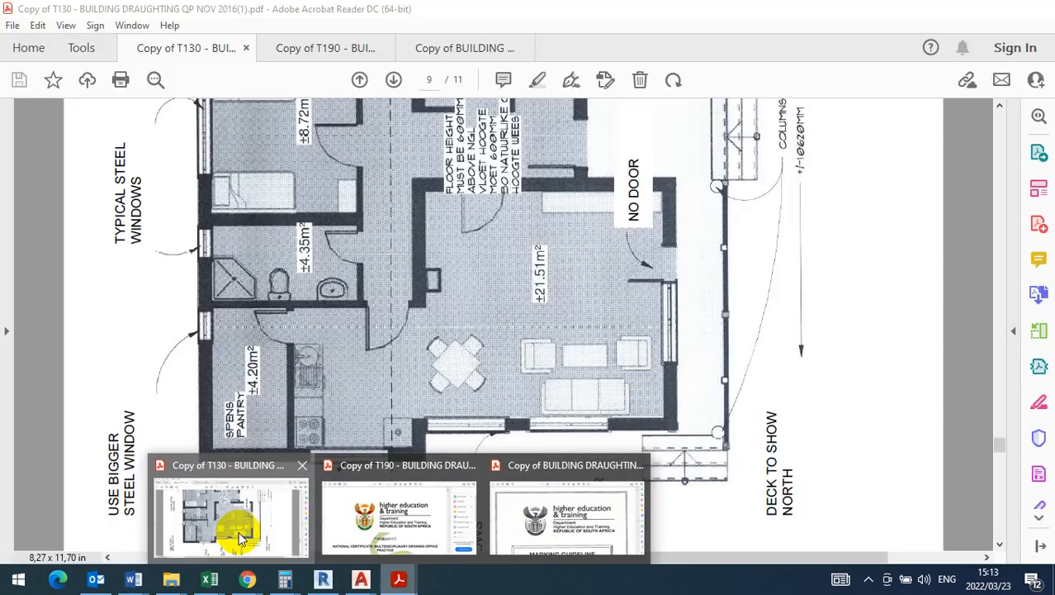
left_click(240, 538)
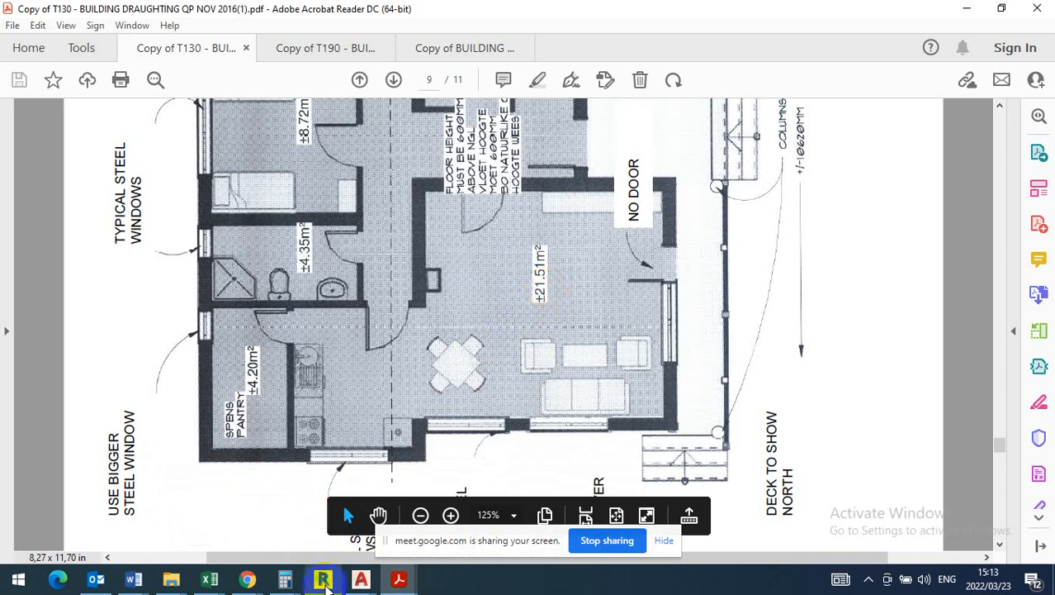
left_click(285, 582)
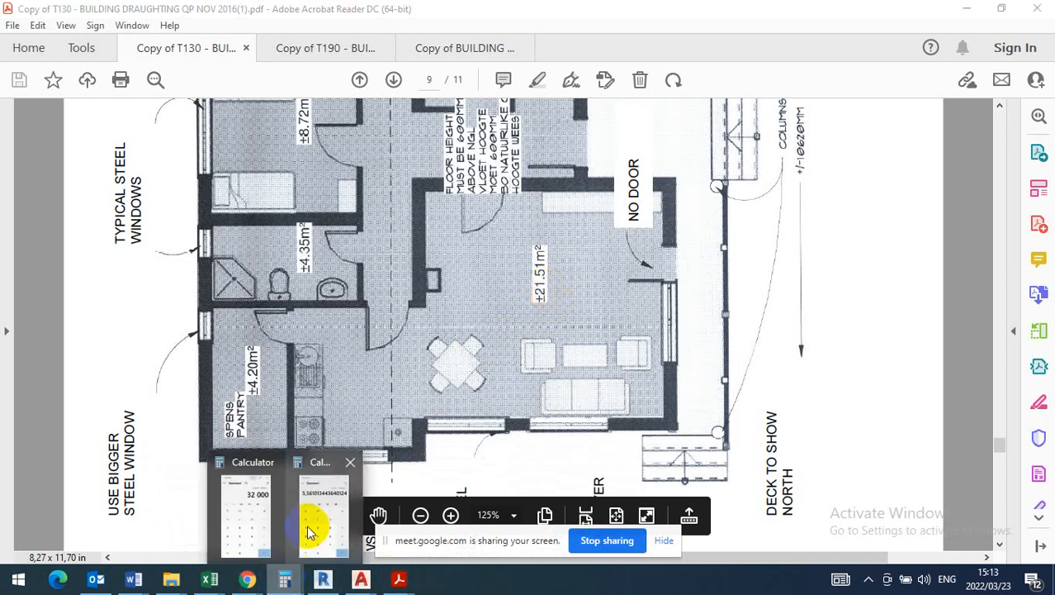
left_click(260, 517)
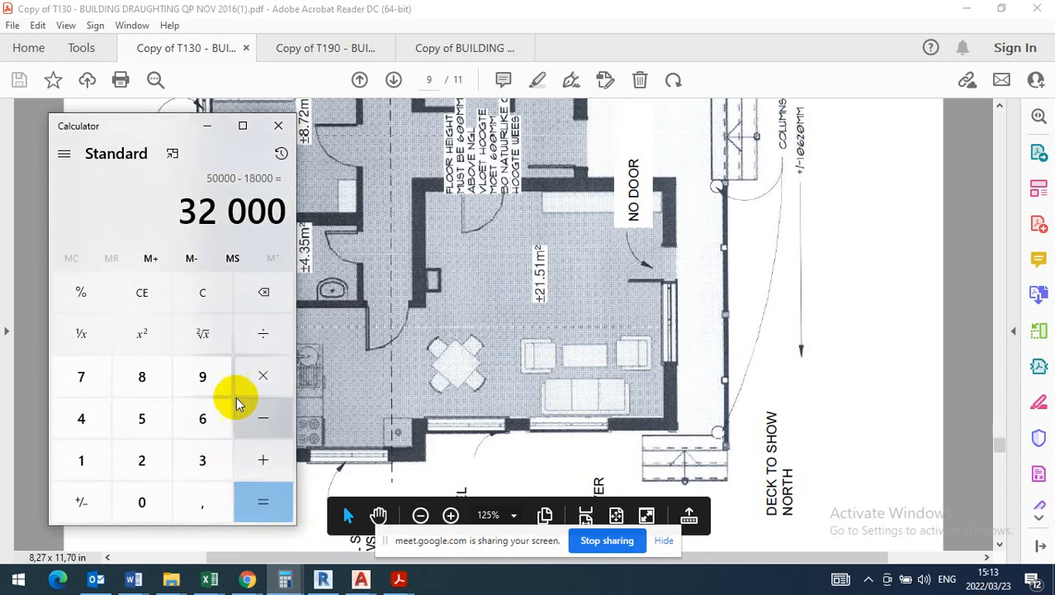
left_click(265, 293)
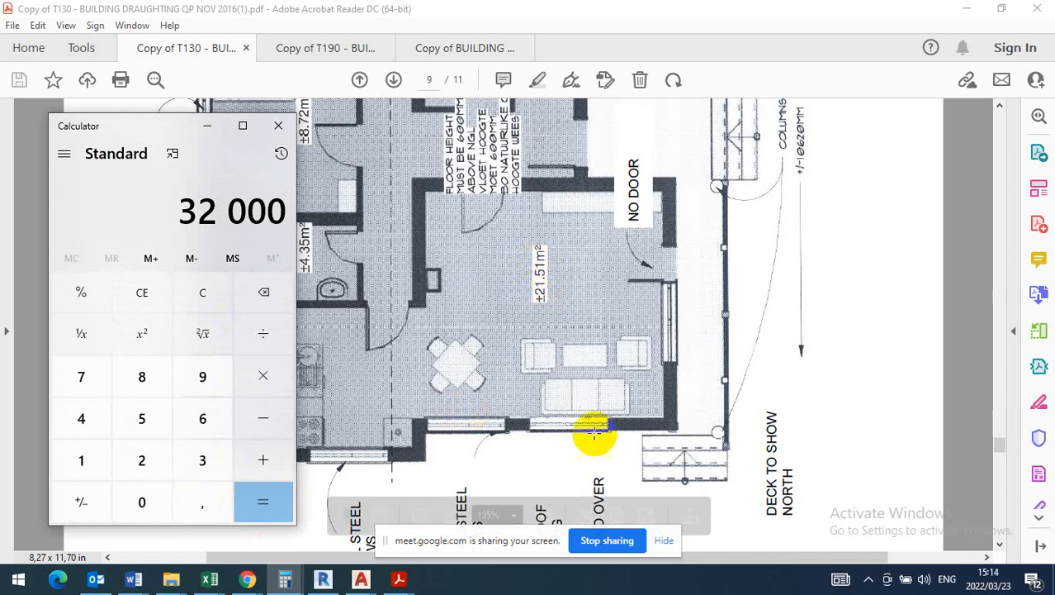
left_click(165, 463)
left_click(82, 461)
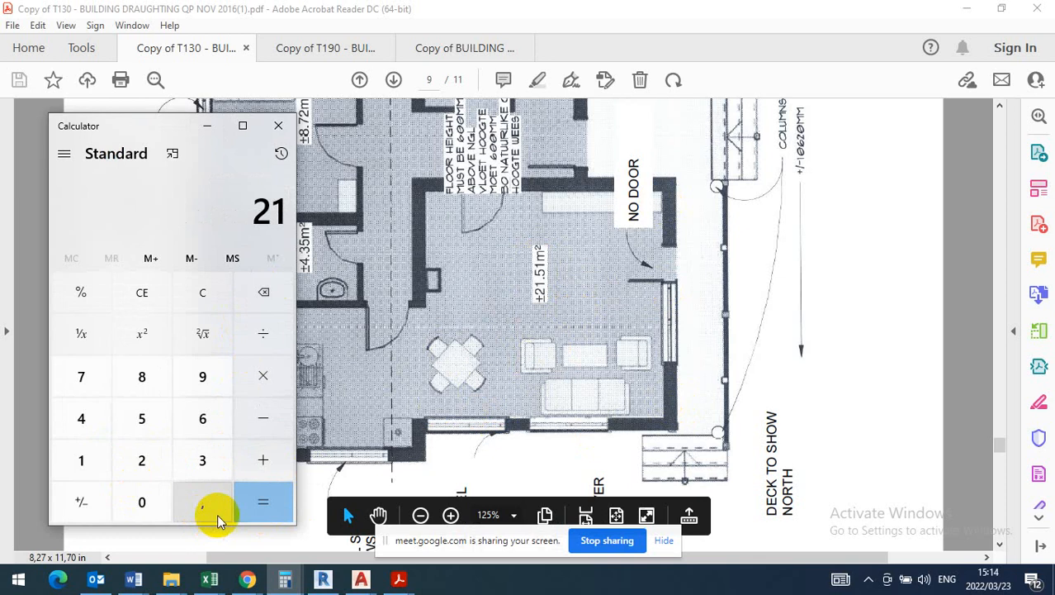
left_click(218, 514)
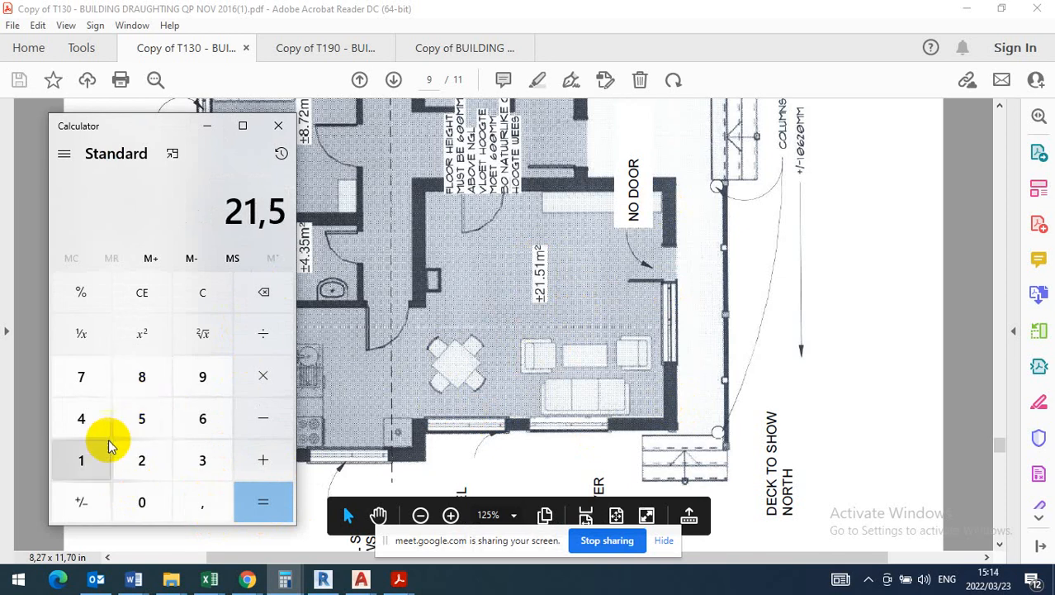
left_click(82, 460)
left_click(272, 338)
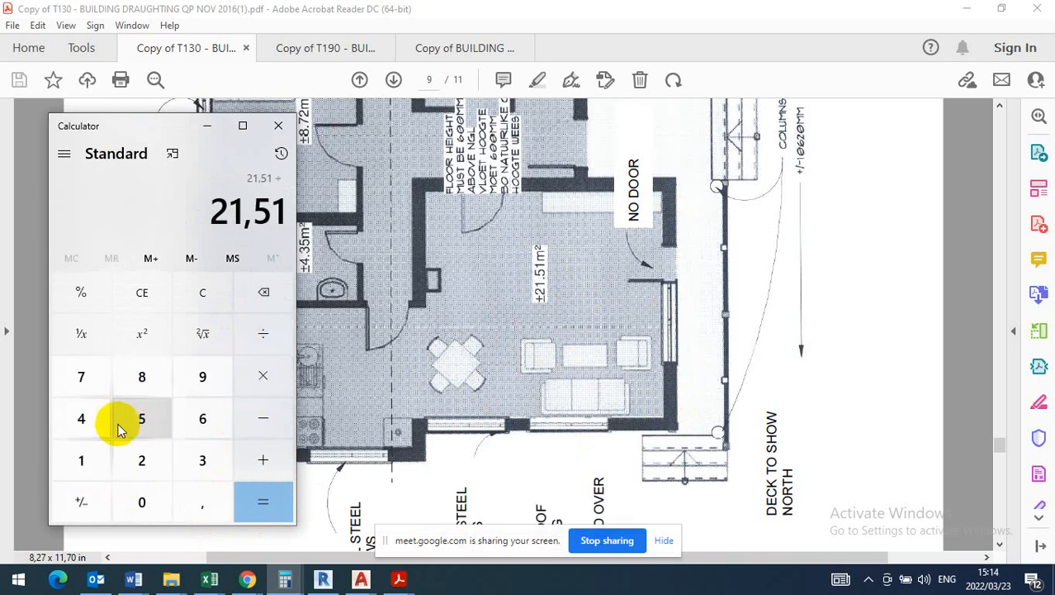
left_click(87, 418)
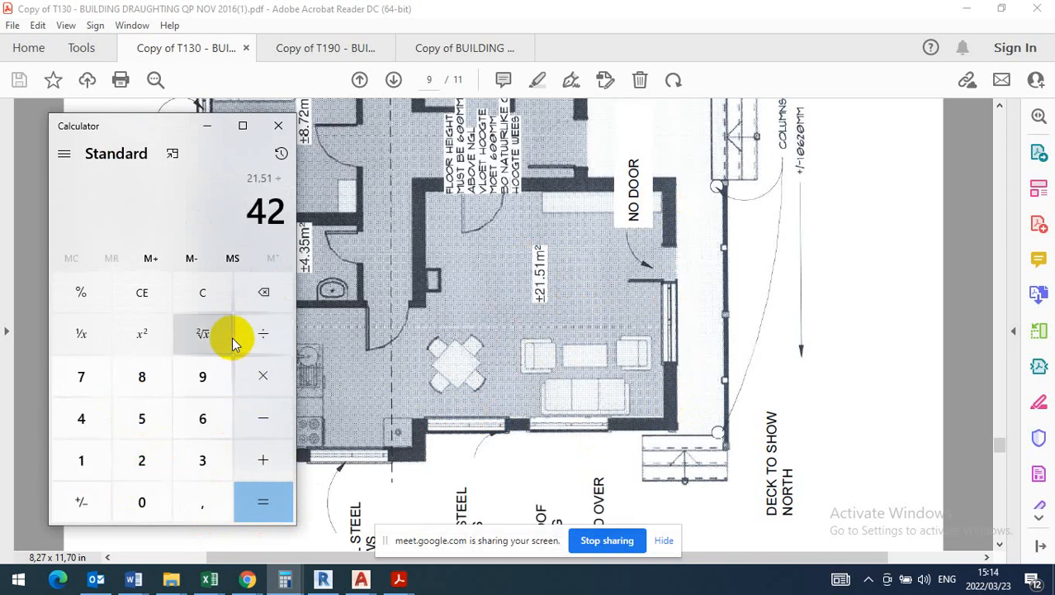
left_click(264, 293)
left_click(198, 505)
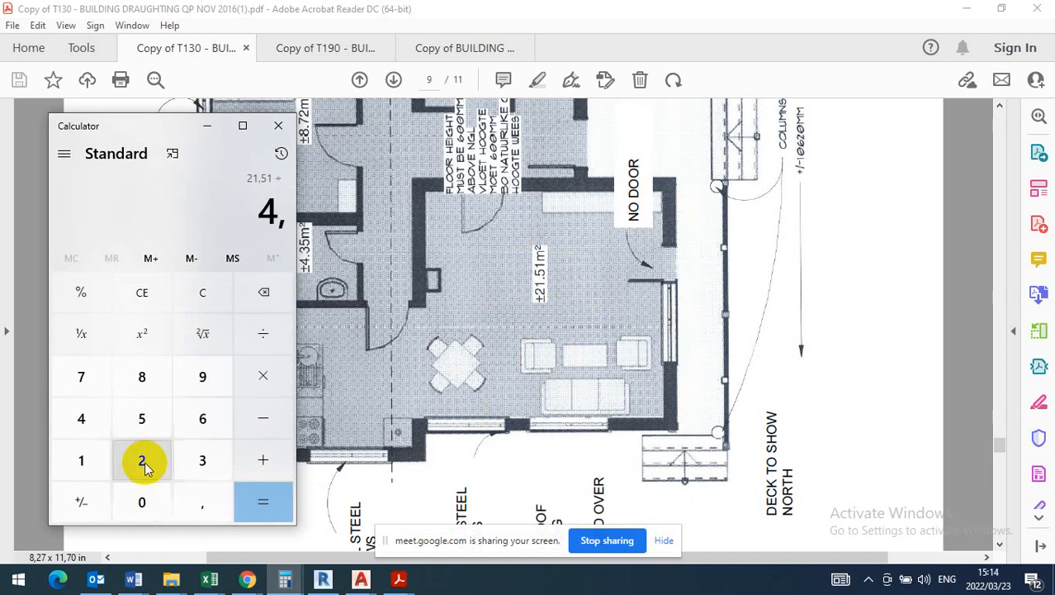
left_click(141, 460)
- Recheck the living room's width dimension in AutoCAD and finish the 21,51 ÷ 4,2 calculation in Calculator
left_click(361, 580)
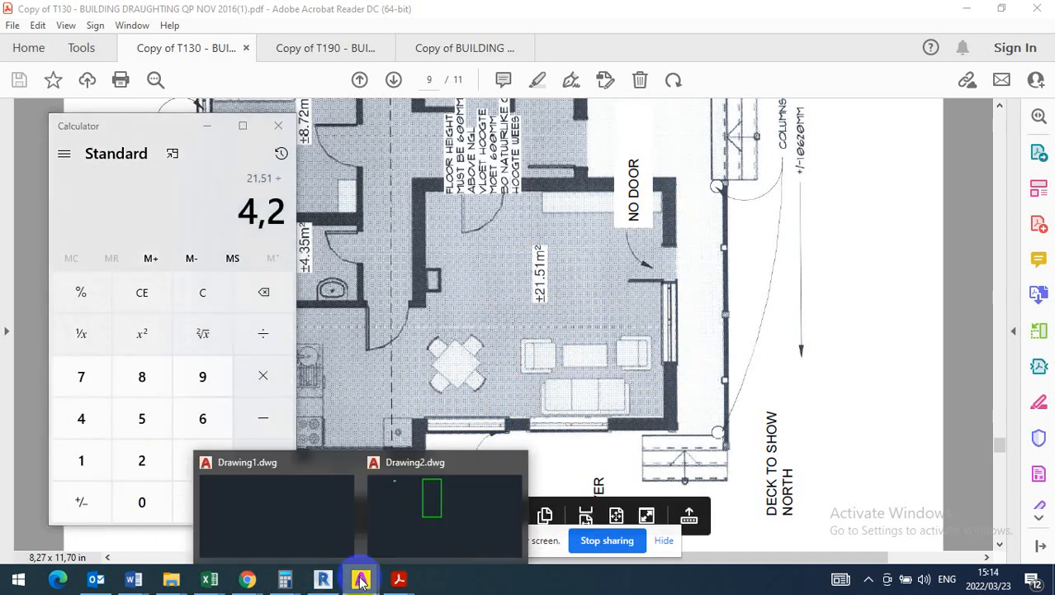
left_click(400, 538)
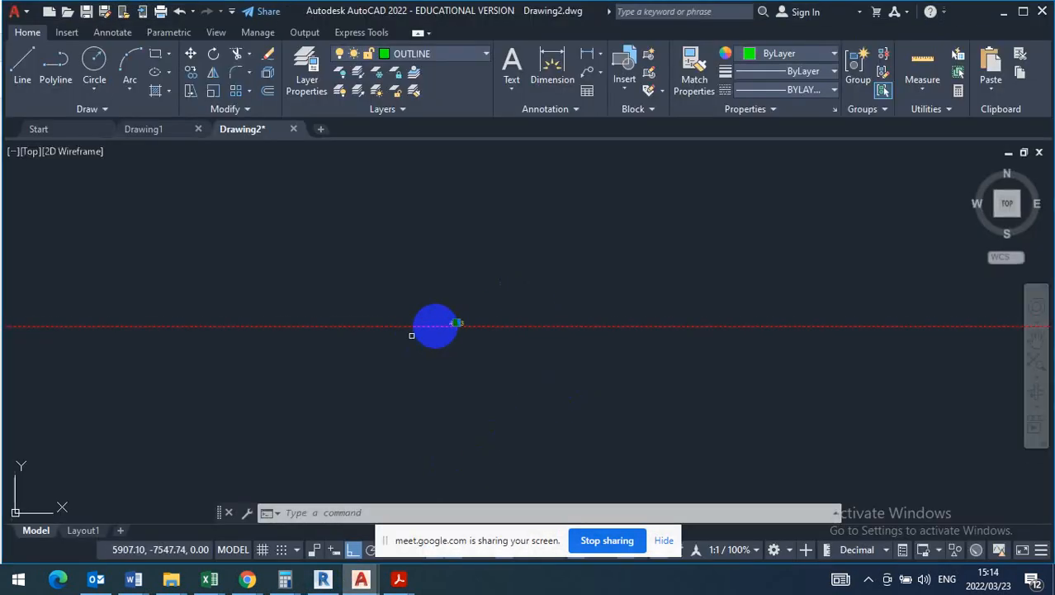
scroll(438, 327, "up", 5)
scroll(444, 339, "down", 8)
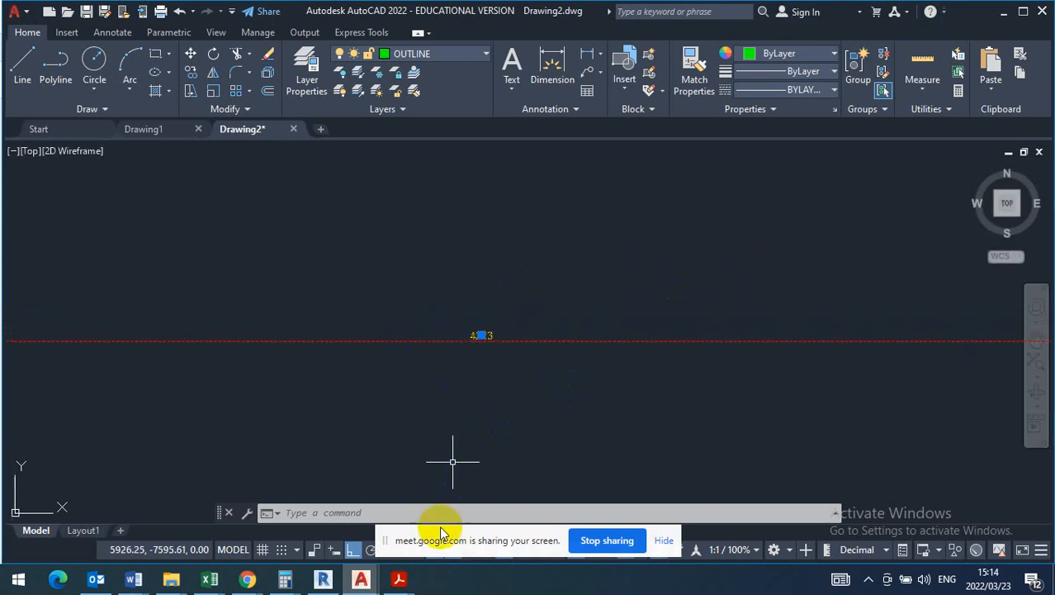
left_click(285, 580)
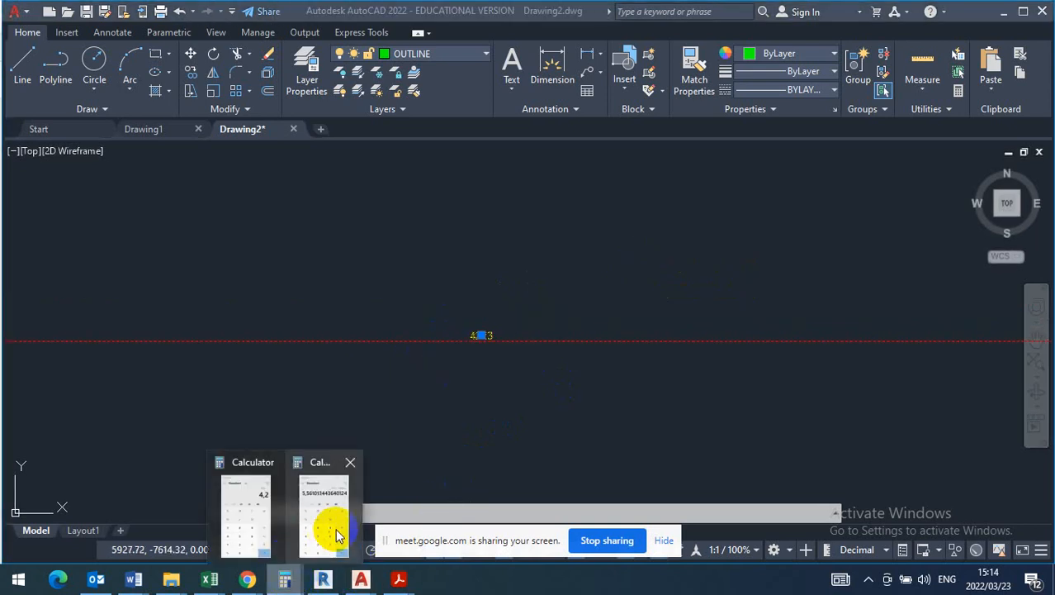
left_click(247, 518)
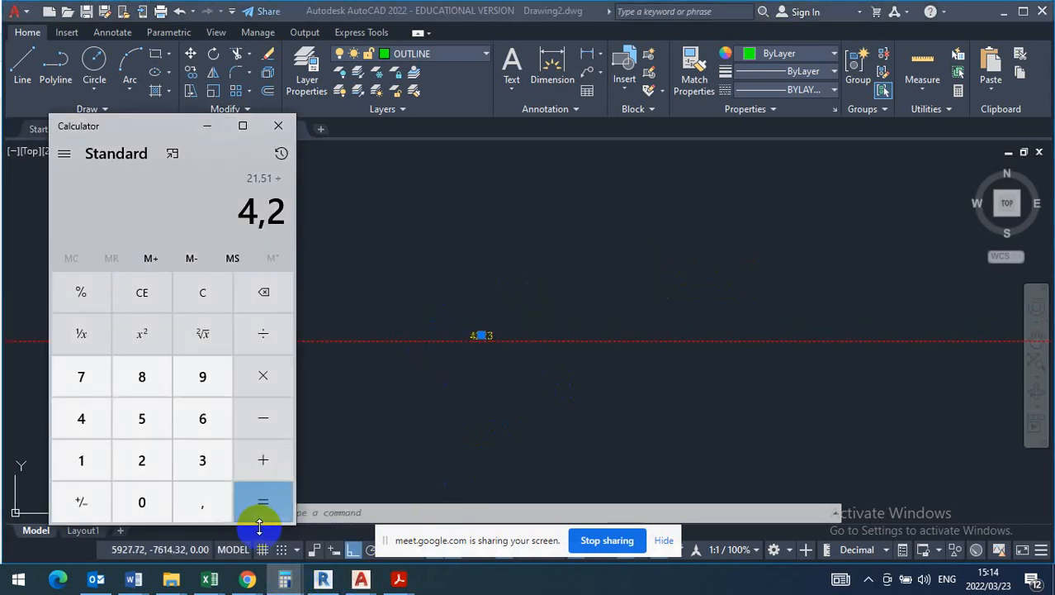
left_click(260, 520)
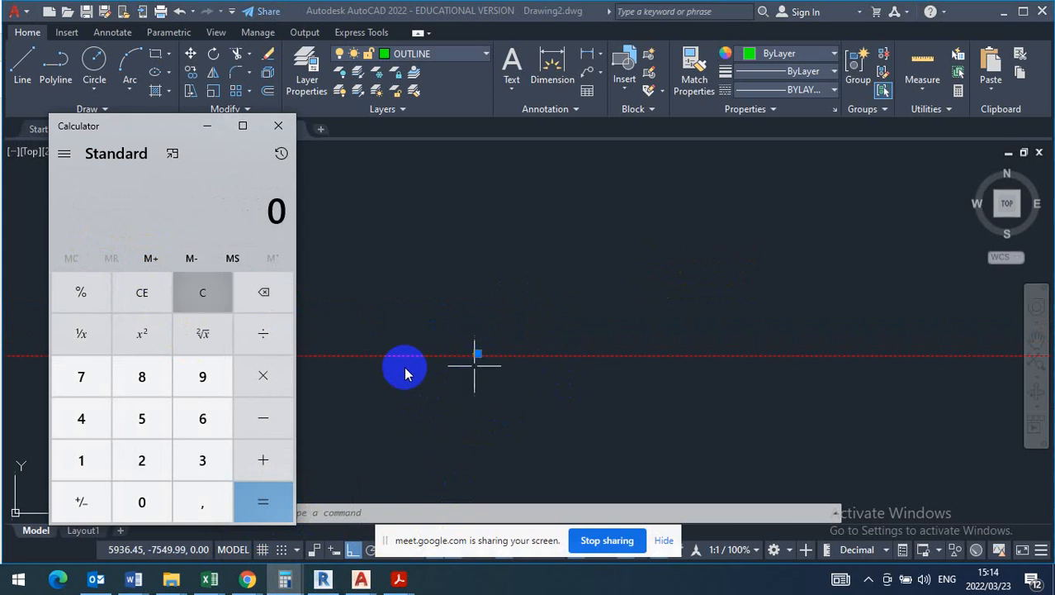
left_click(208, 127)
- Deselect the width dimension and offset the living room's lower inner wall line upward by 5100
scroll(464, 363, "down", 5)
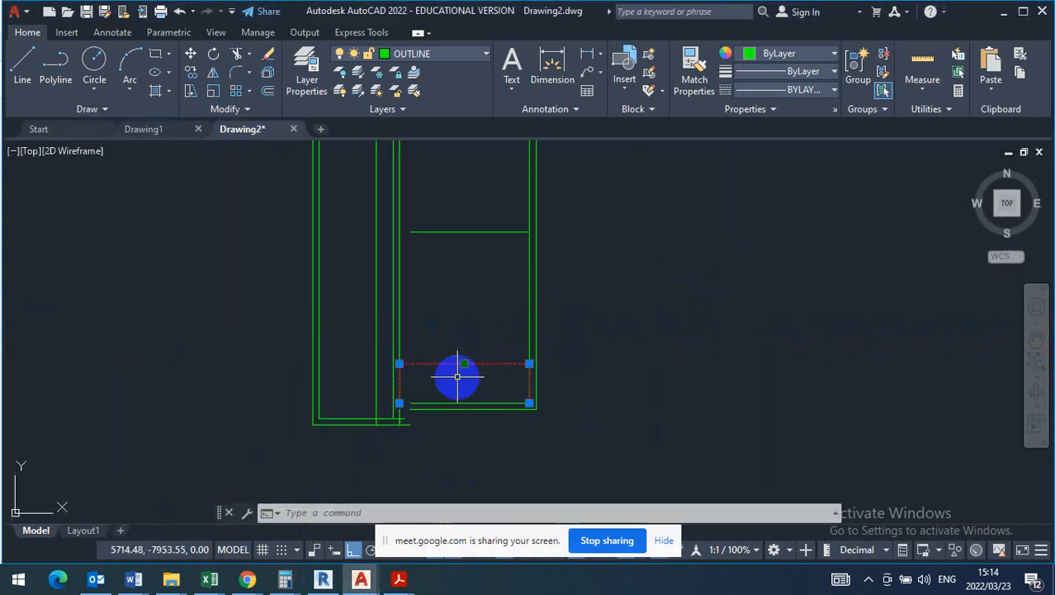
scroll(469, 365, "up", 2)
key("Escape")
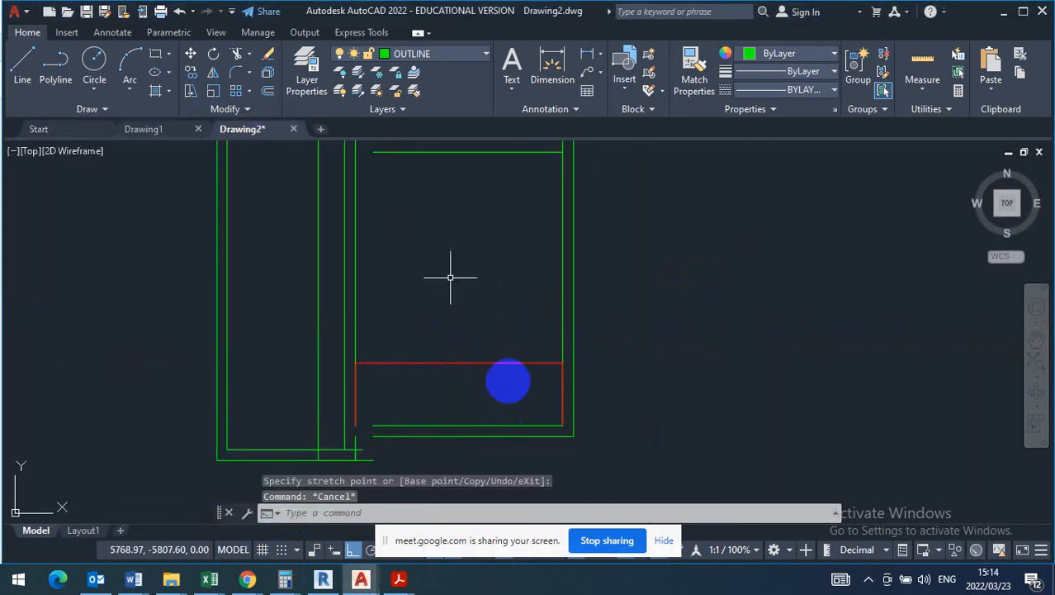
left_click(269, 90)
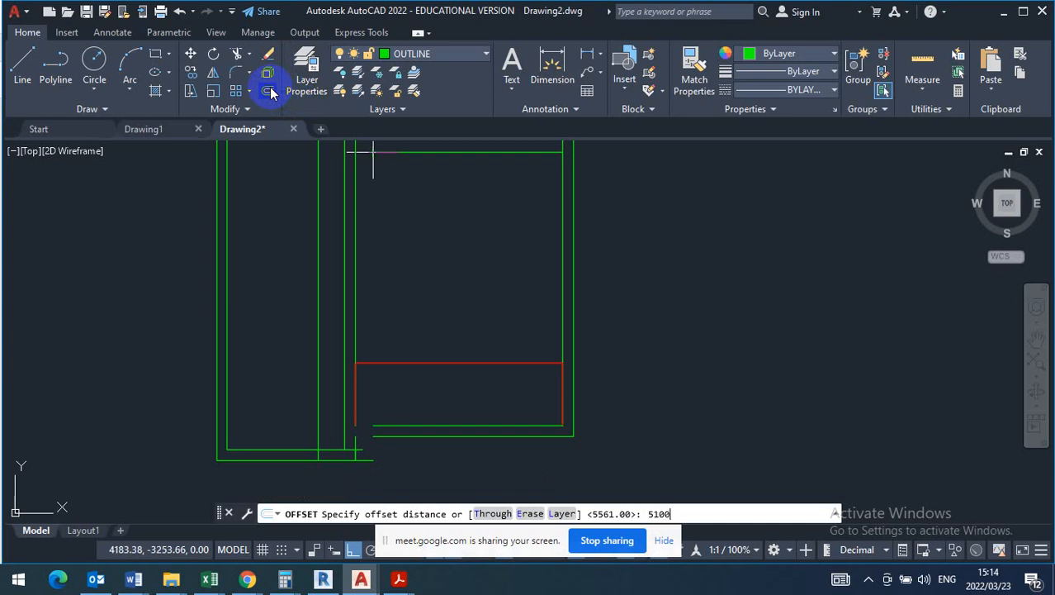
key("Return")
left_click(465, 423)
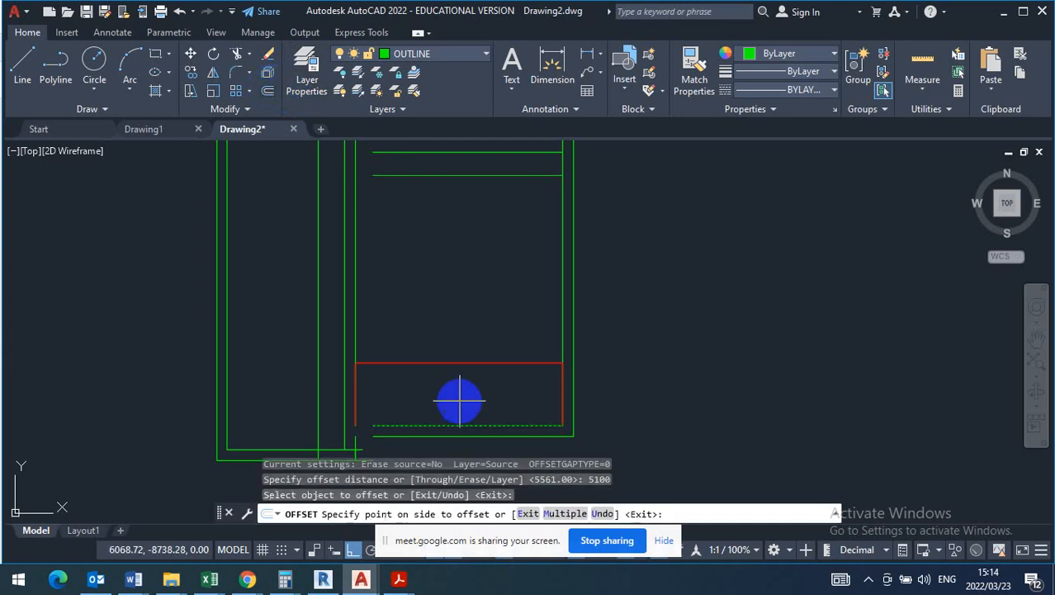
left_click(459, 303)
right_click(483, 306)
left_click(483, 302)
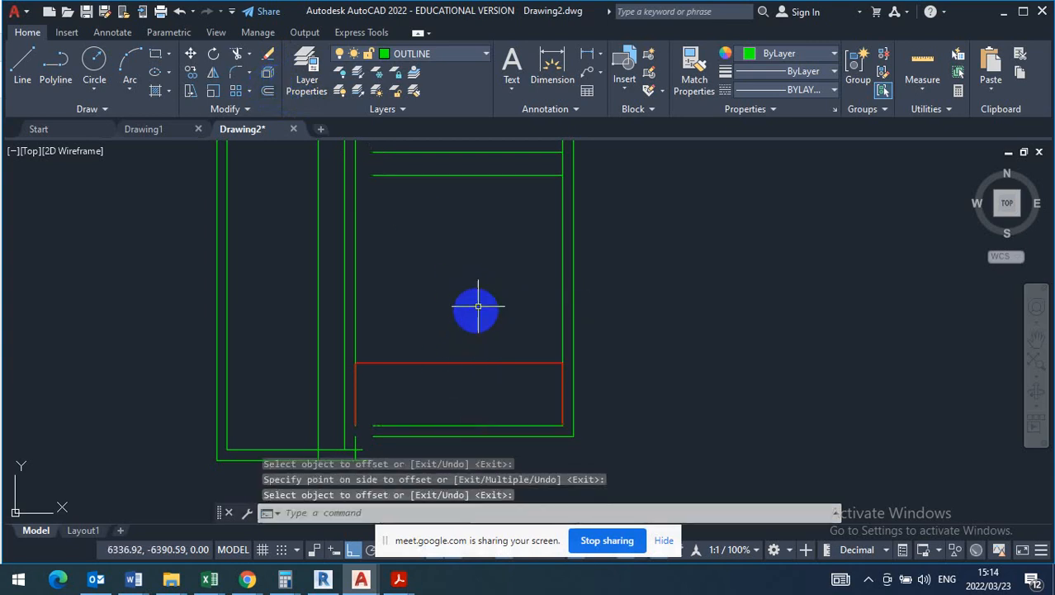
- Delete the upper of the two far-wall lines, left from the earlier 5561 offset
scroll(473, 318, "down", 3)
scroll(463, 285, "up", 4)
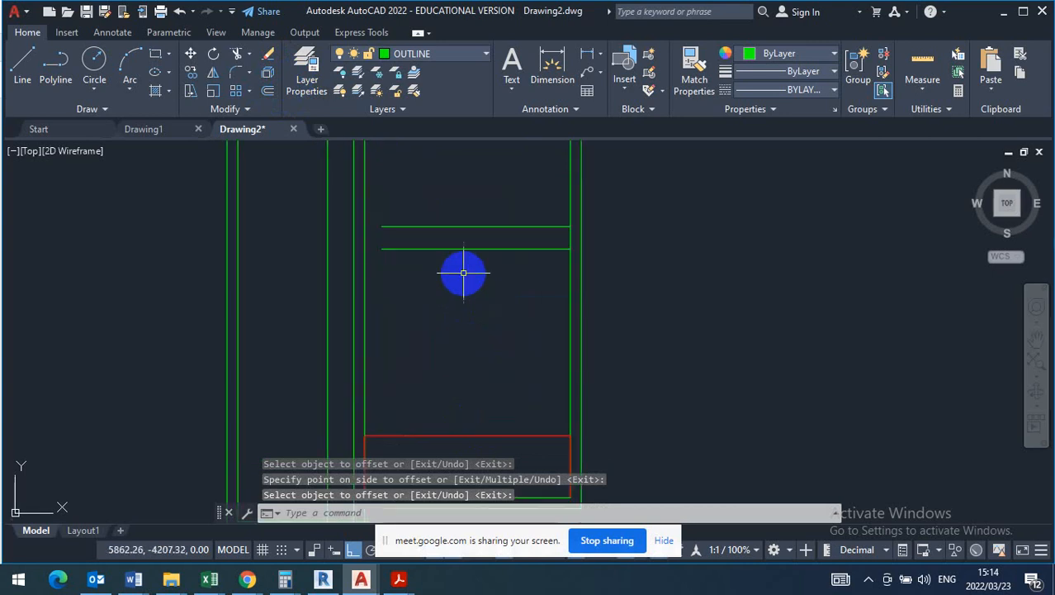
left_click(471, 206)
left_click(448, 238)
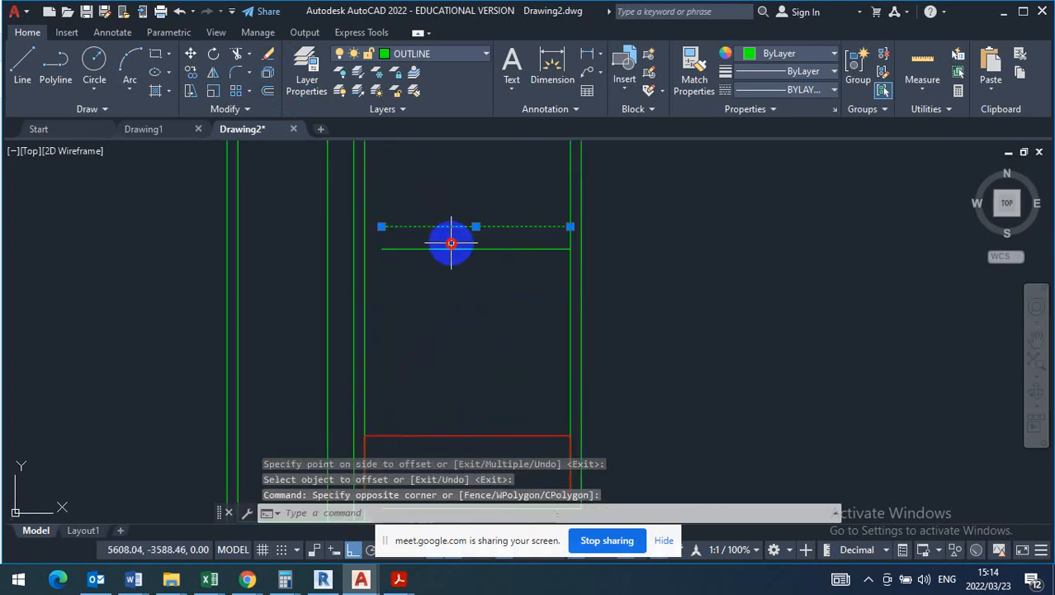
key("Delete")
- Move the remaining far-wall line straight down along the living room's right inner wall, placing it freehand
left_click(508, 221)
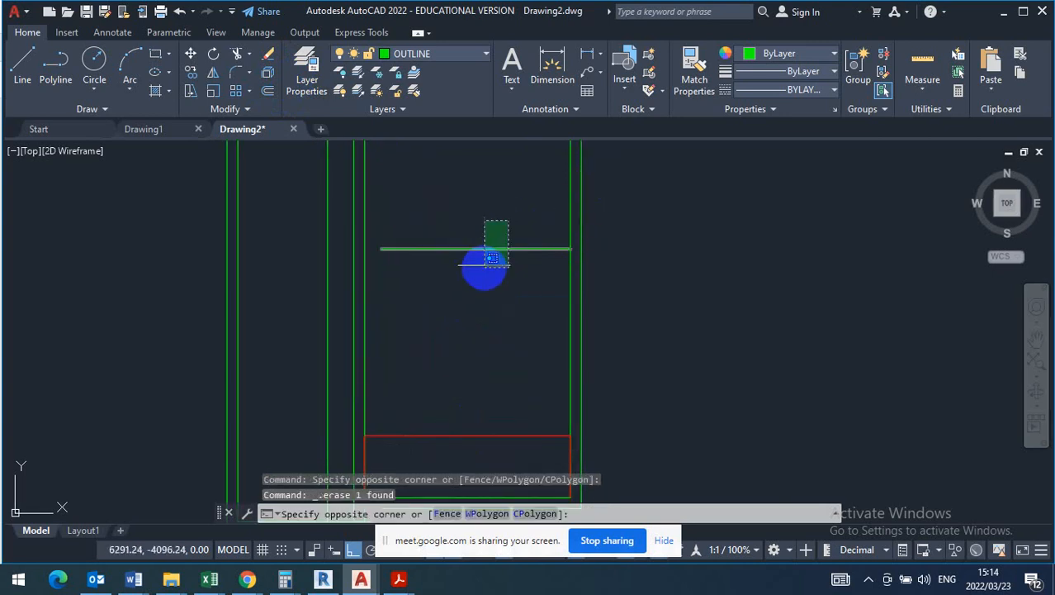
left_click(490, 258)
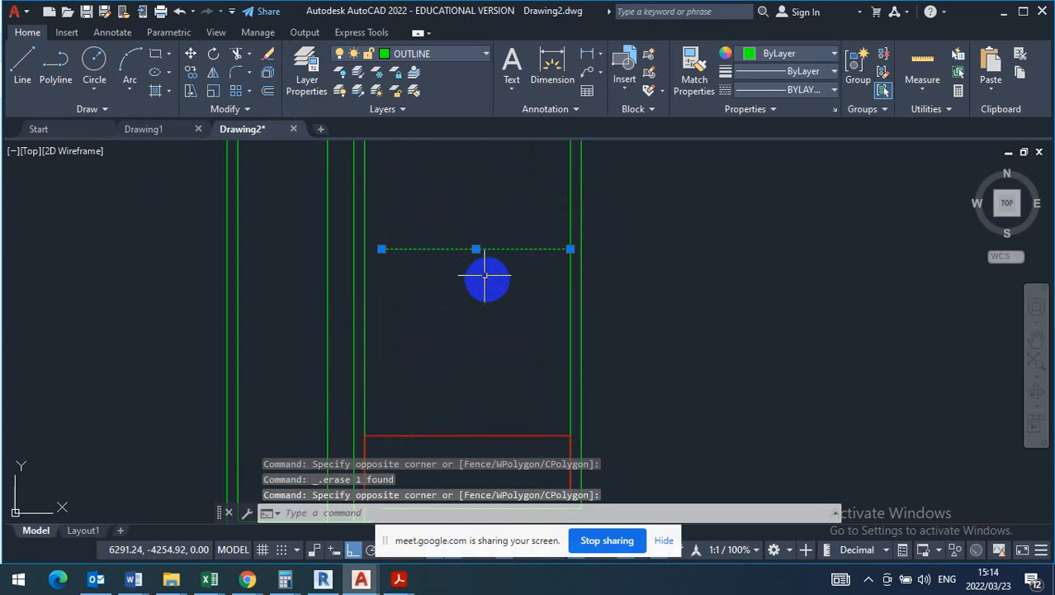
left_click(191, 54)
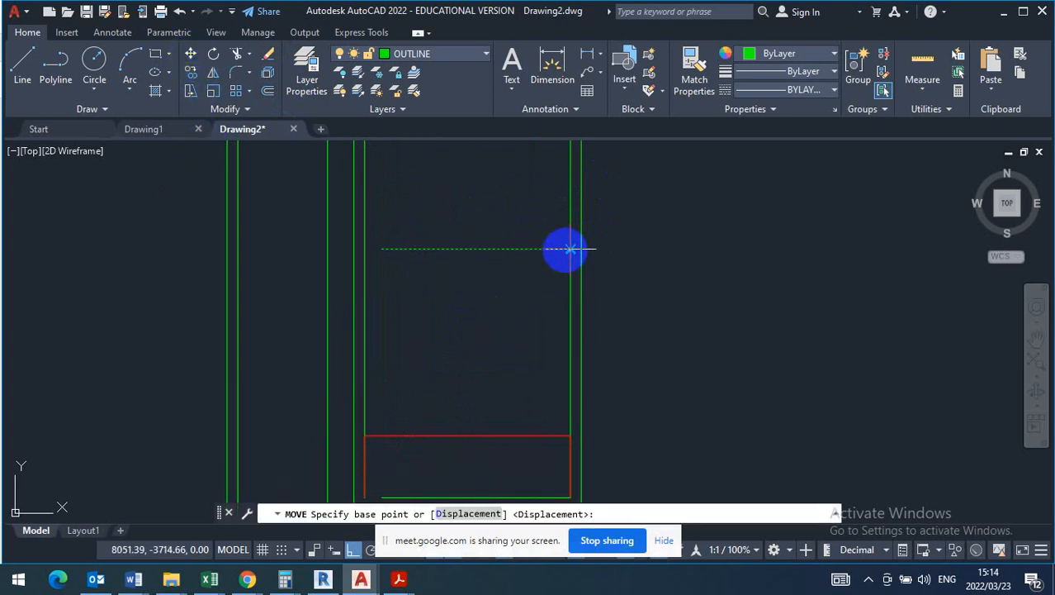
left_click(570, 248)
scroll(558, 326, "down", 3)
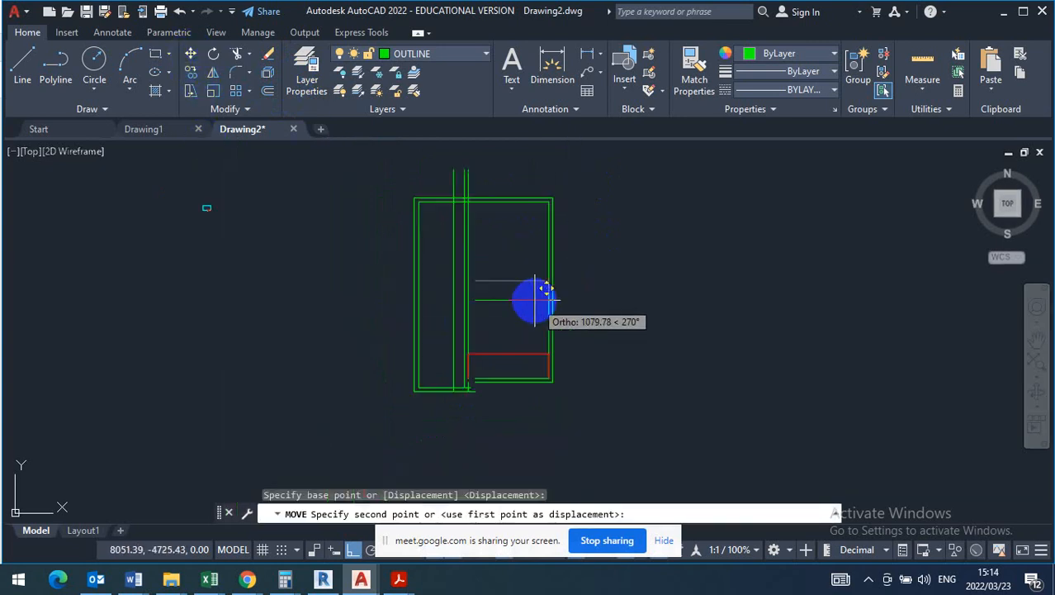
scroll(542, 289, "up", 4)
left_click(530, 269)
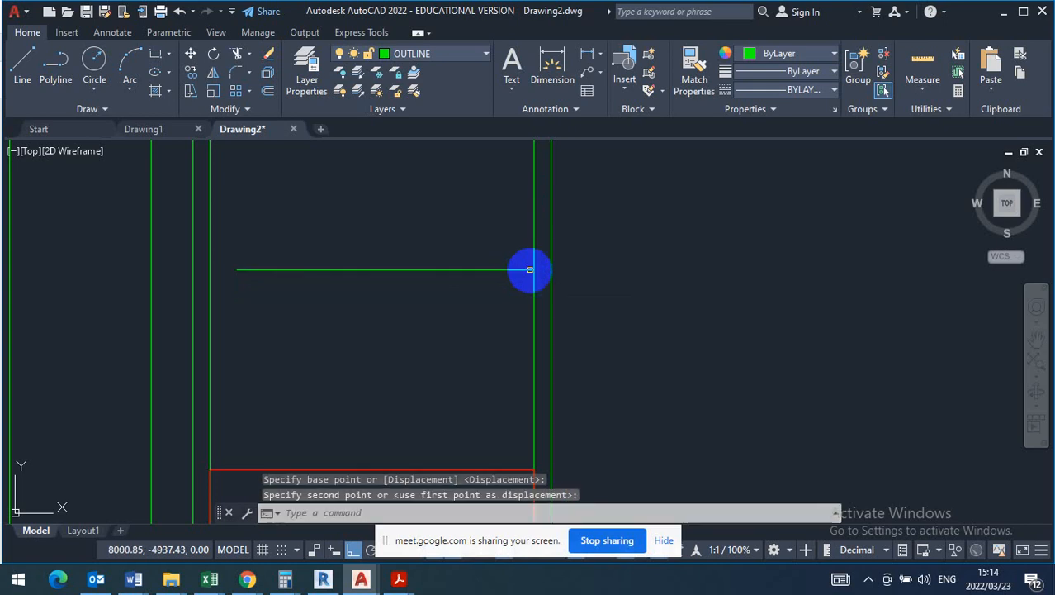
- Examine the living room's outline, far wall and neighbouring rooms on the T130 question paper's floor plan in Adobe Acrobat Reader
left_click(399, 579)
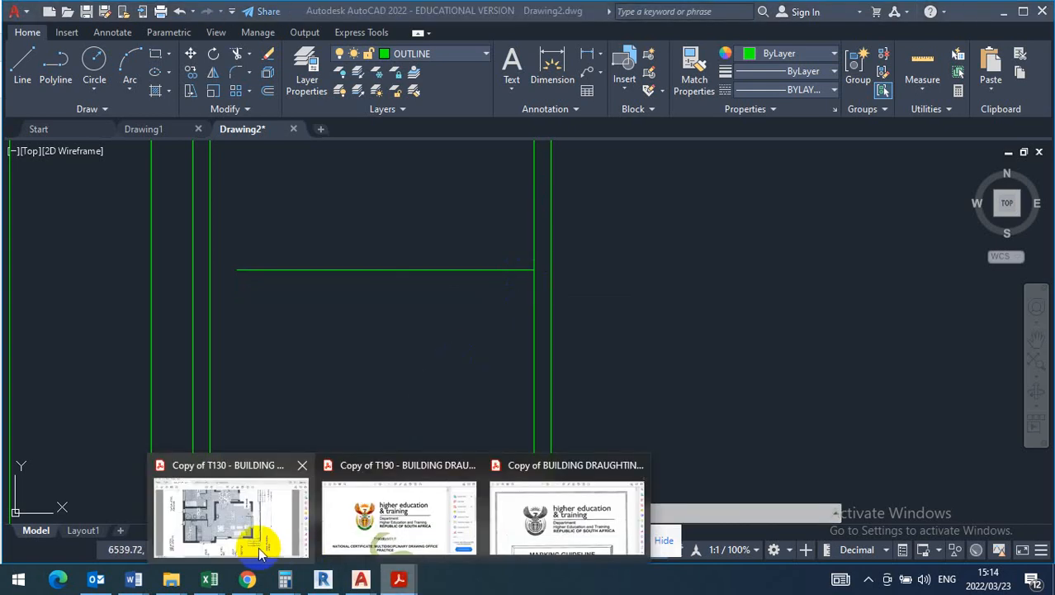
left_click(259, 552)
scroll(475, 326, "down", 5)
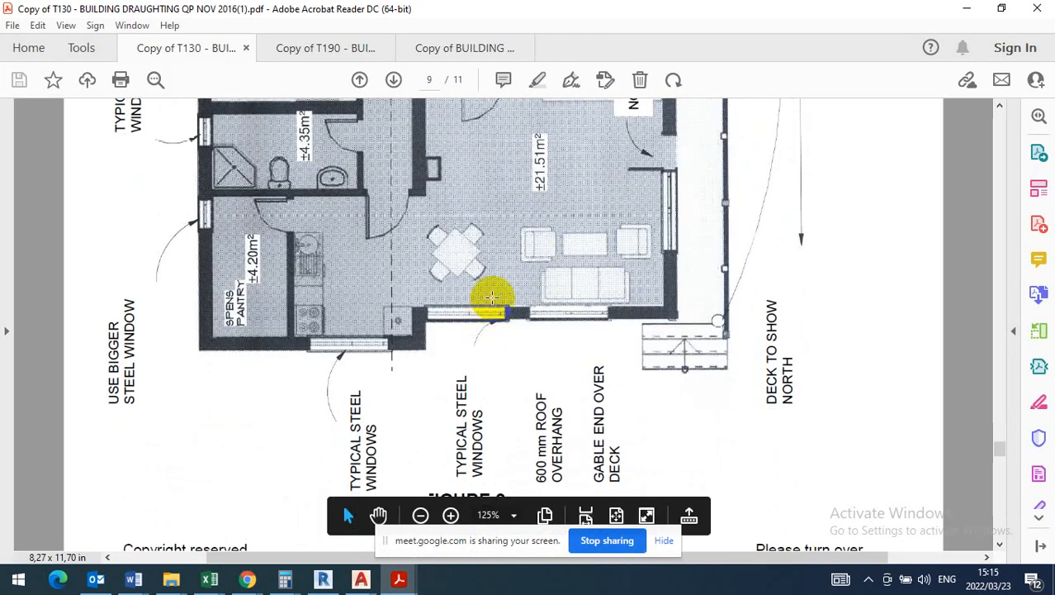
scroll(493, 302, "down", 1, "ctrl")
scroll(541, 235, "up", 4)
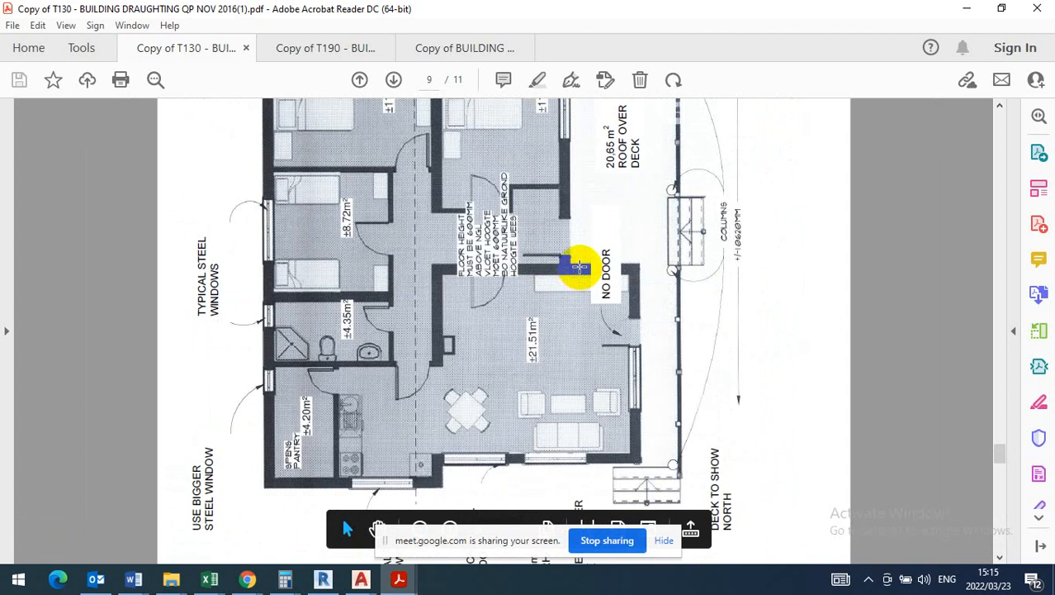
scroll(580, 266, "up", 4)
scroll(576, 269, "down", 3)
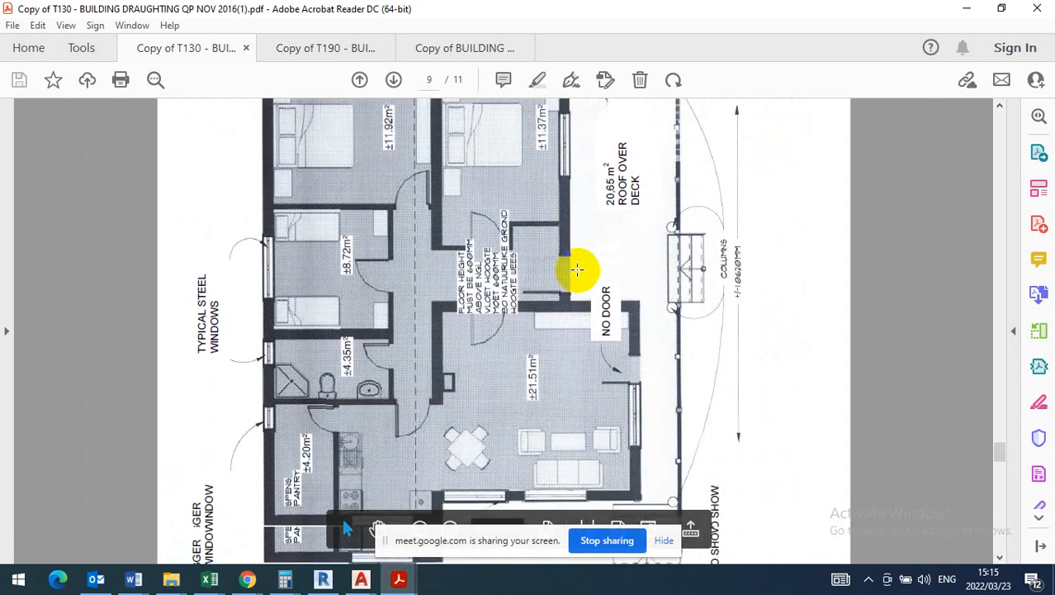
scroll(577, 273, "down", 1)
scroll(572, 271, "up", 2)
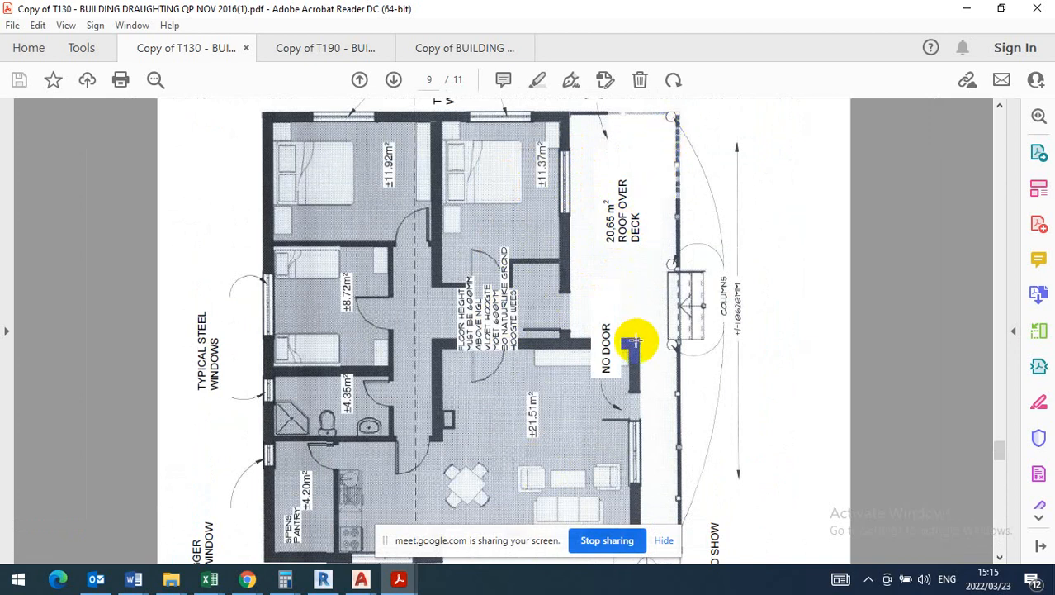
scroll(664, 306, "down", 3)
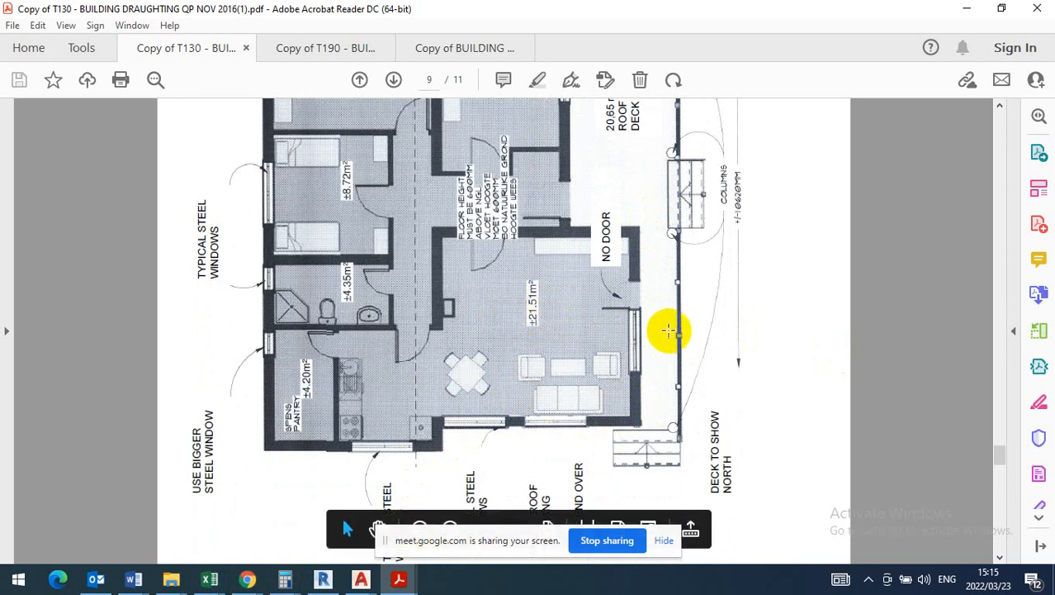
- Calculate 21,5 ÷ 4,8 in Calculator to test a 4,8 m living room length against the floor area
left_click(285, 580)
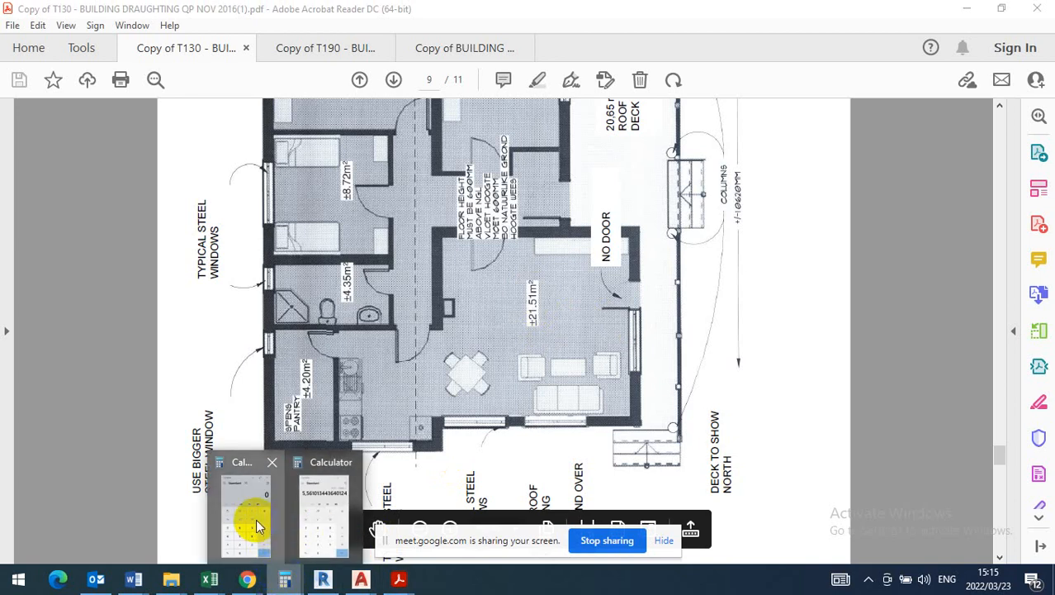
left_click(255, 522)
left_click(142, 460)
left_click(93, 456)
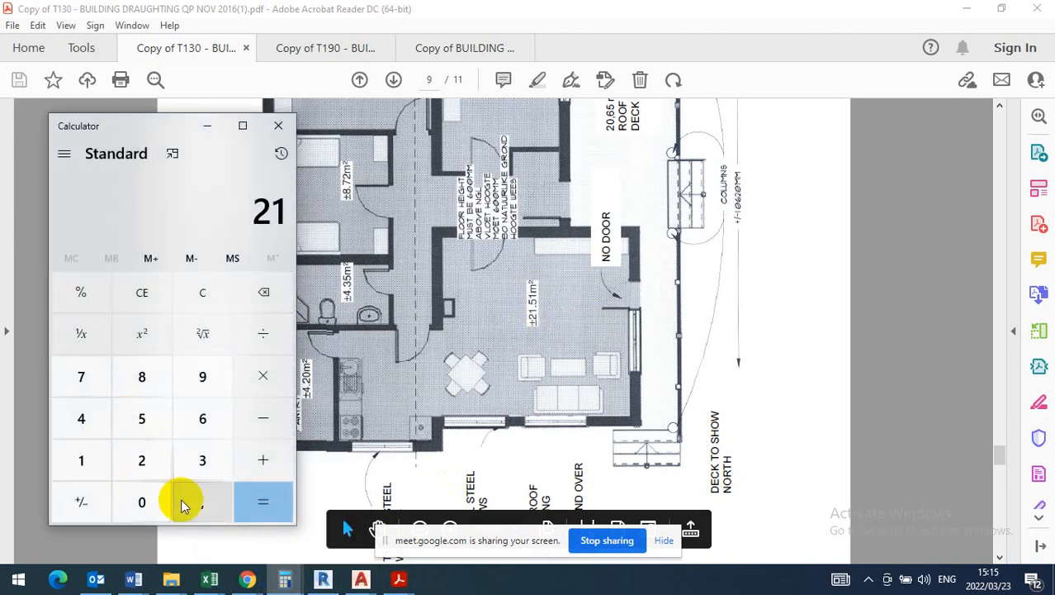
left_click(198, 501)
left_click(141, 418)
left_click(266, 333)
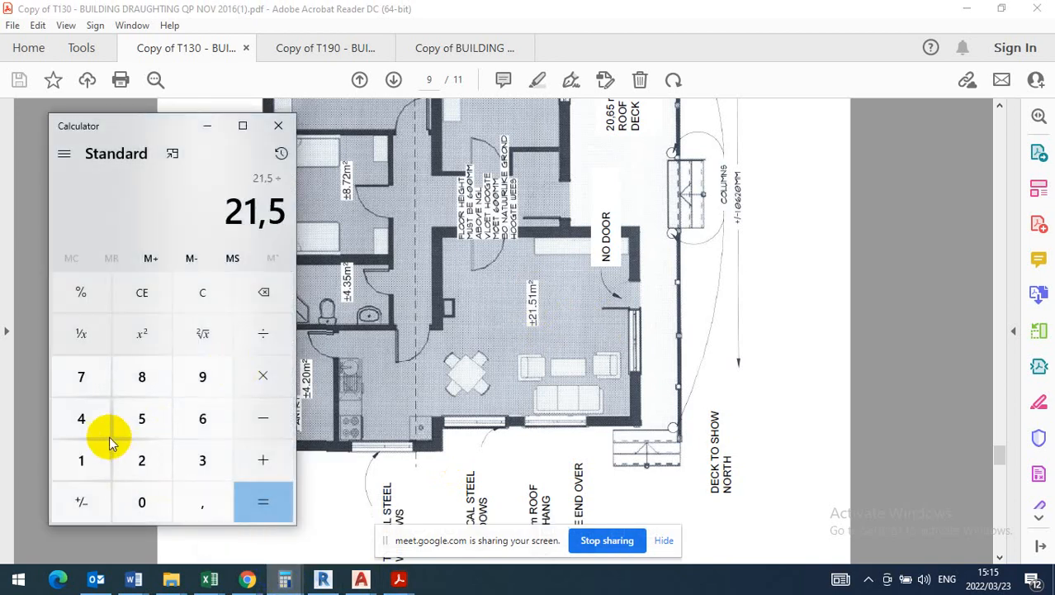
left_click(106, 431)
left_click(200, 502)
left_click(141, 376)
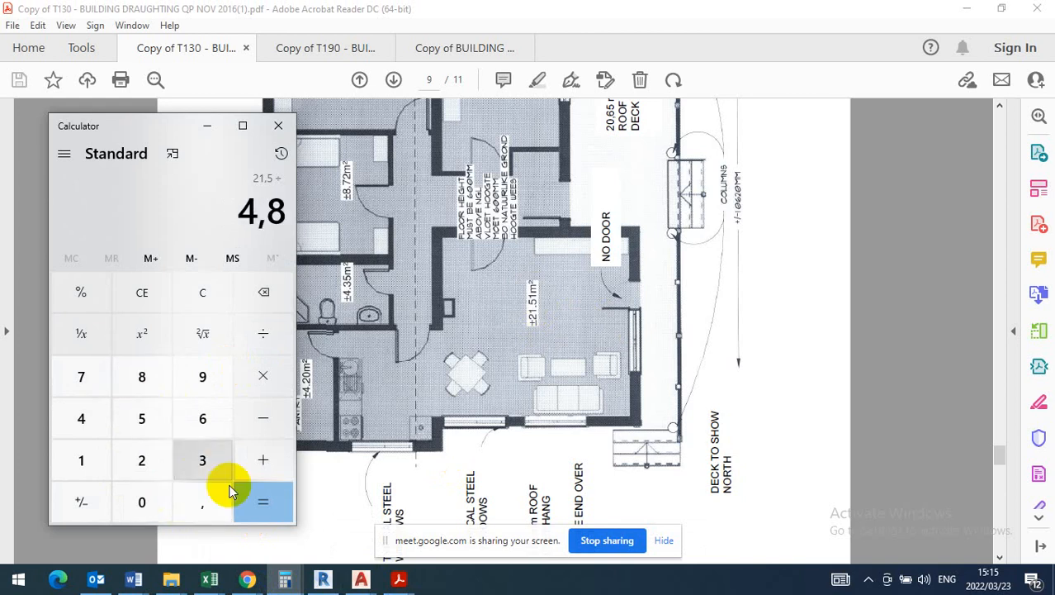
left_click(266, 503)
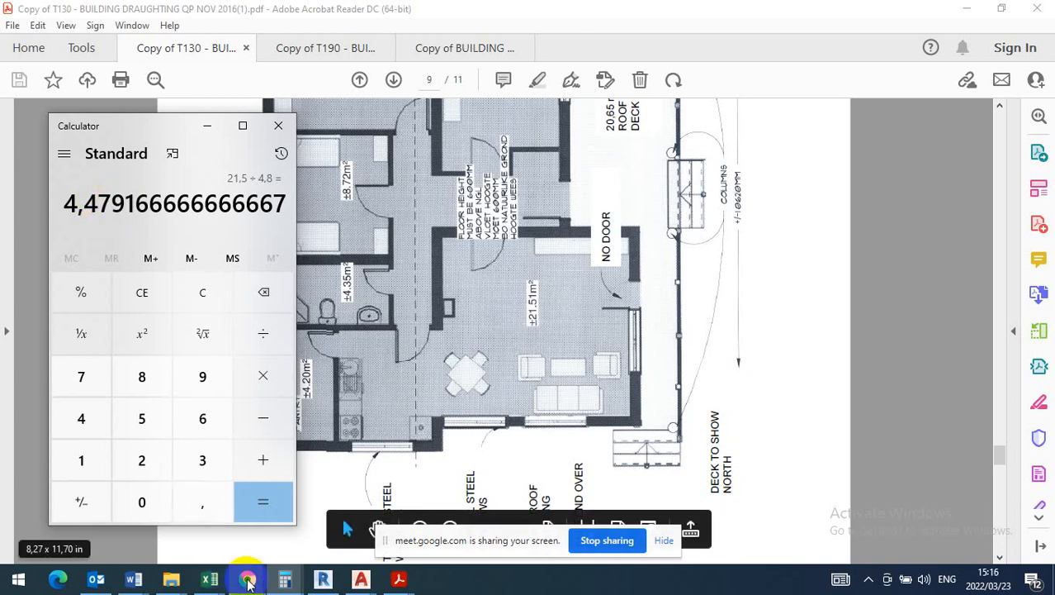
- Switch to Drawing2 in AutoCAD and offset the living room's lower inner wall line upward by 4800
mouse_move(361, 581)
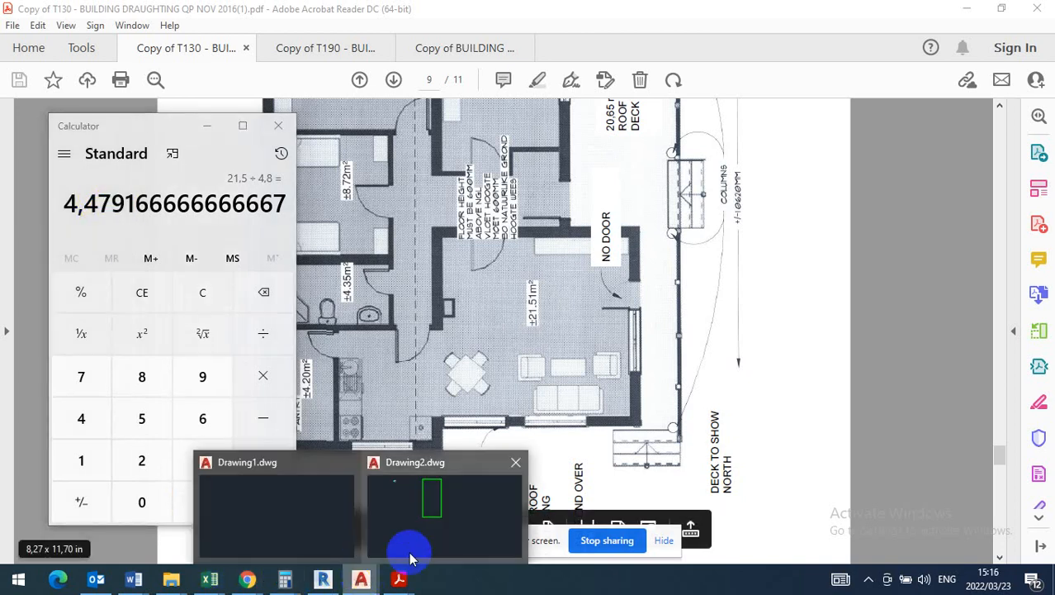
left_click(463, 492)
scroll(412, 279, "down", 3)
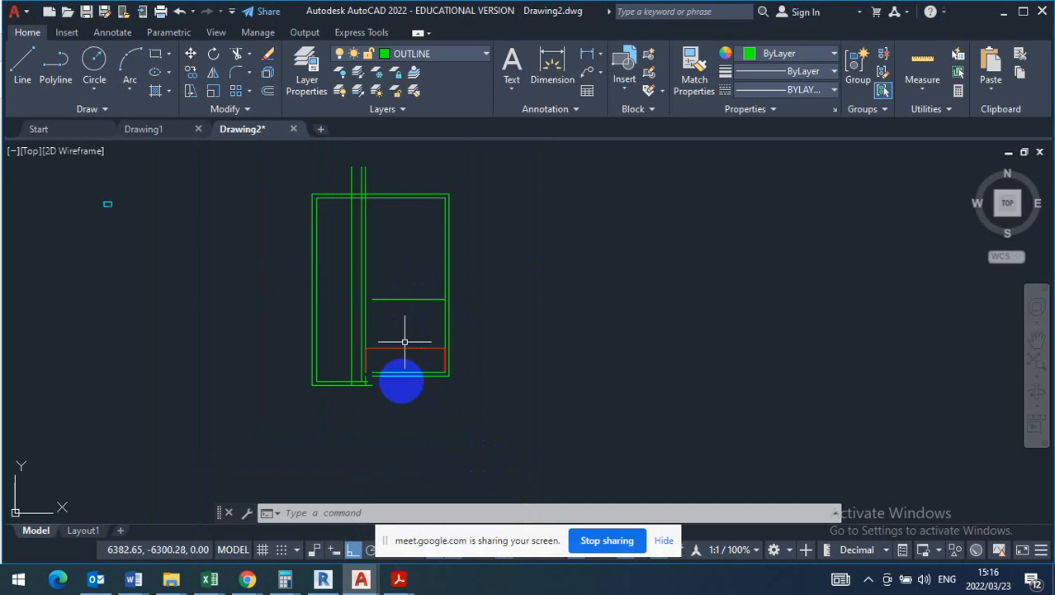
scroll(372, 374, "up", 2)
left_click(270, 92)
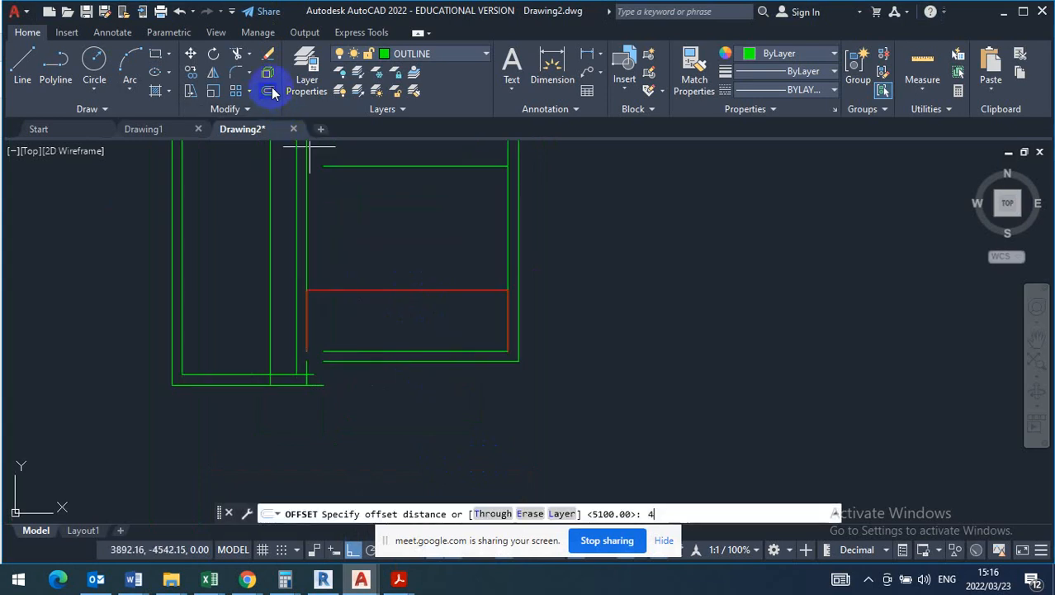
key("Return")
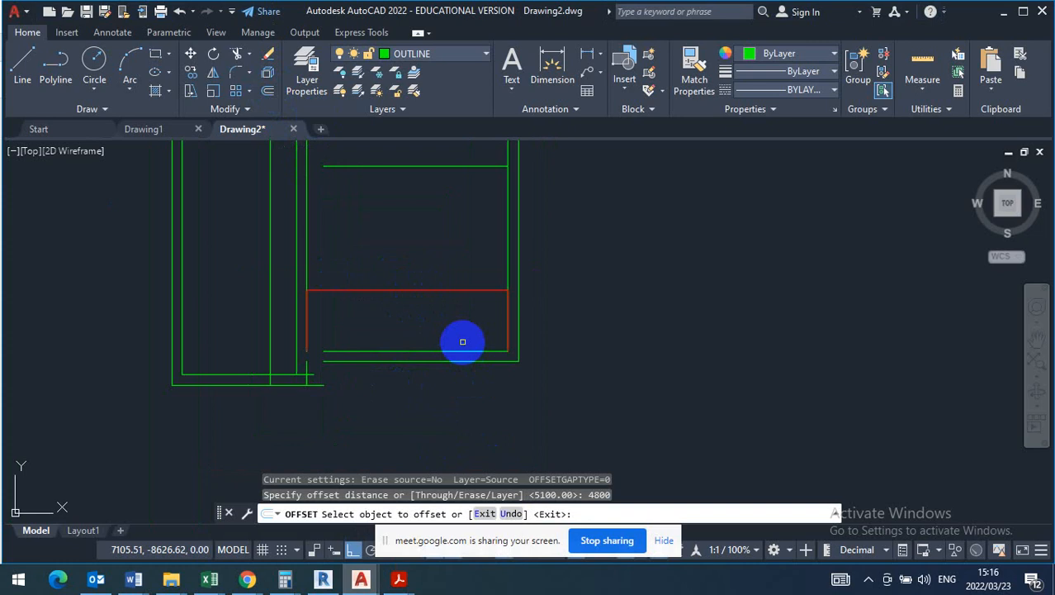
left_click(462, 351)
left_click(440, 241)
scroll(431, 266, "down", 3)
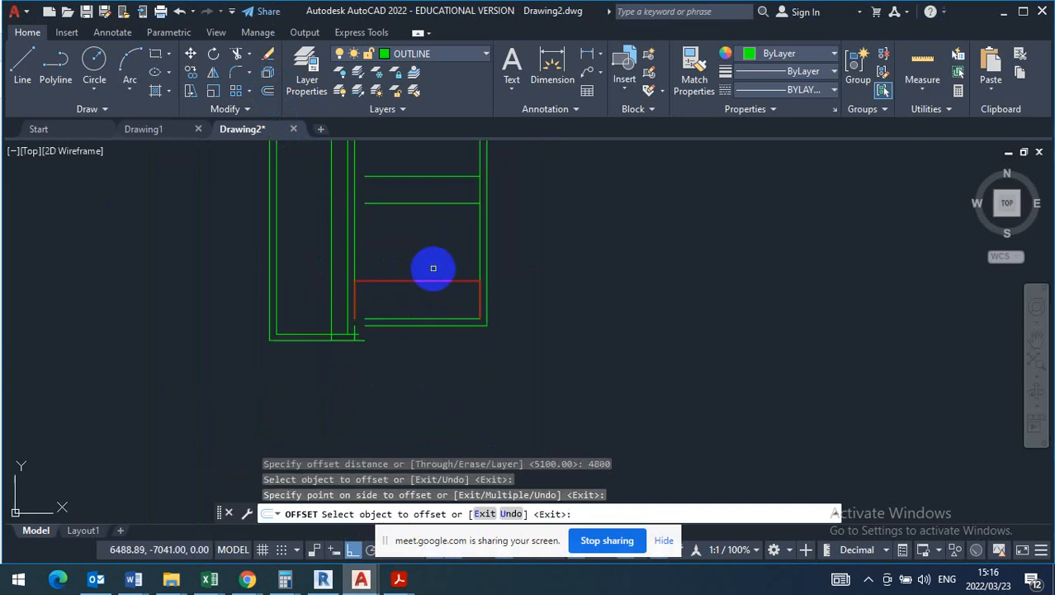
scroll(431, 221, "up", 2)
right_click(439, 198)
left_click(428, 208)
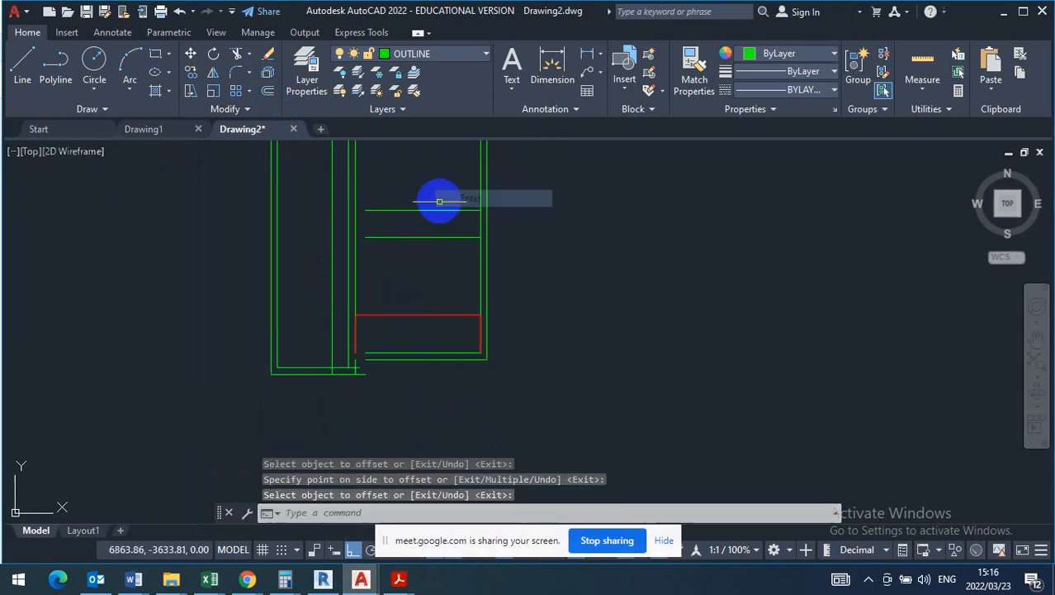
- Erase the two horizontal trial far-wall lines across the living room
left_click(431, 210)
left_click(451, 194)
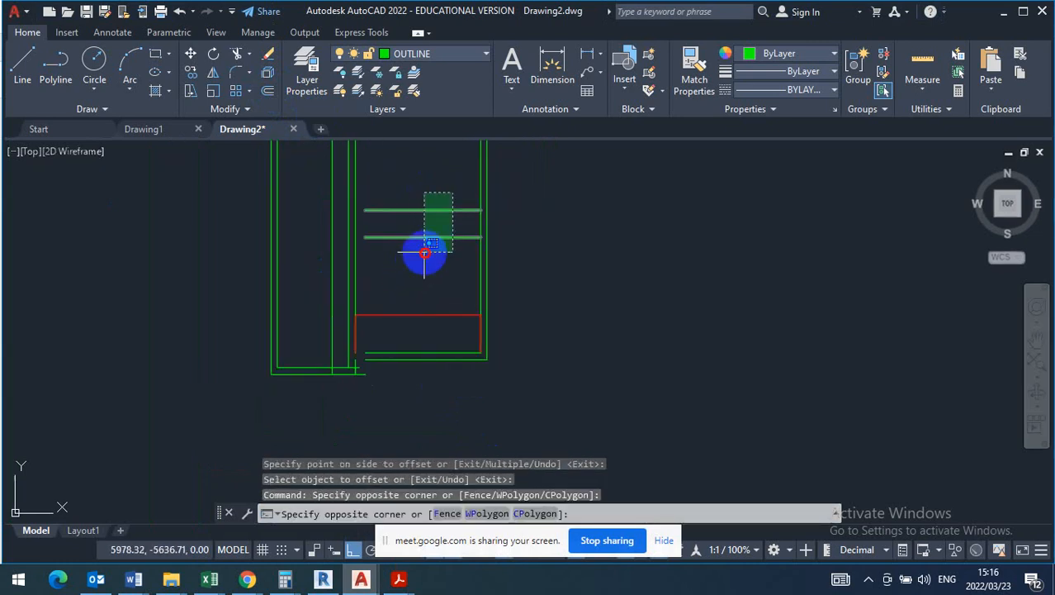
left_click(424, 251)
key("Delete")
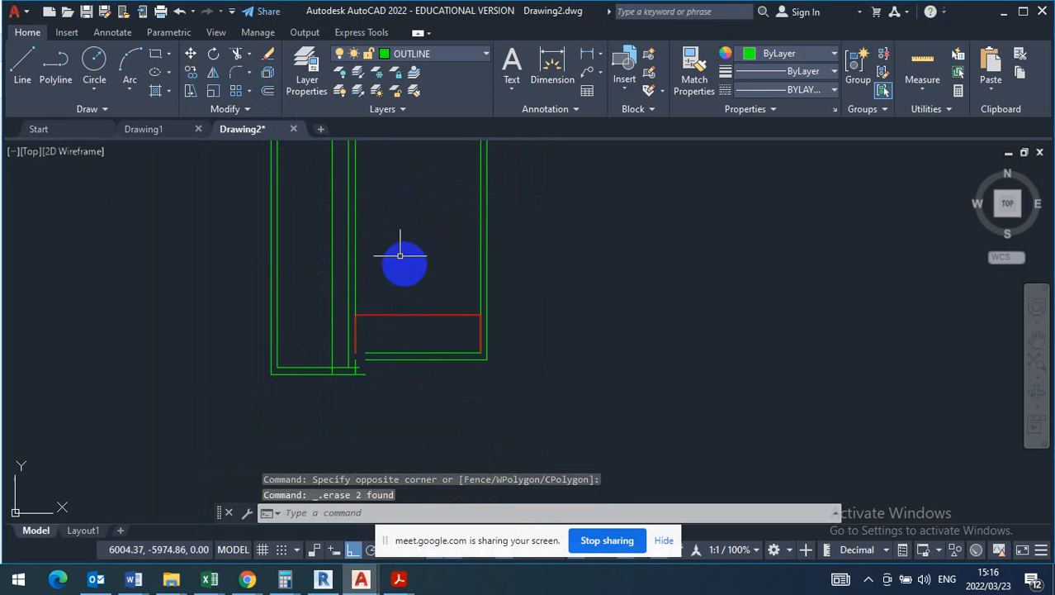
- Offset the living room's lower inner wall line upward by 4800 to form the far wall
left_click(268, 91)
type("4800")
key("Return")
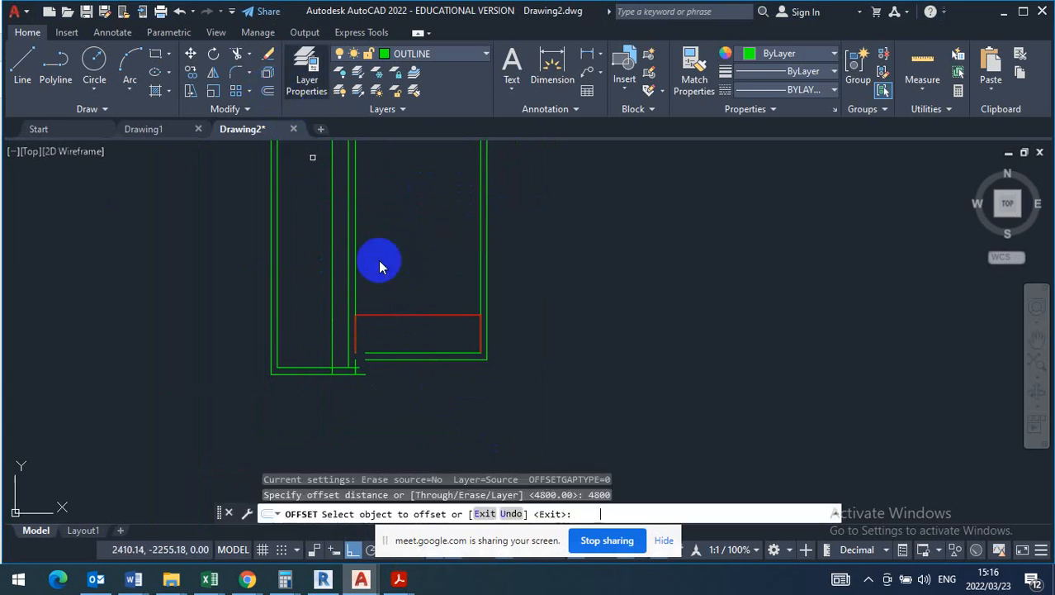
left_click(425, 352)
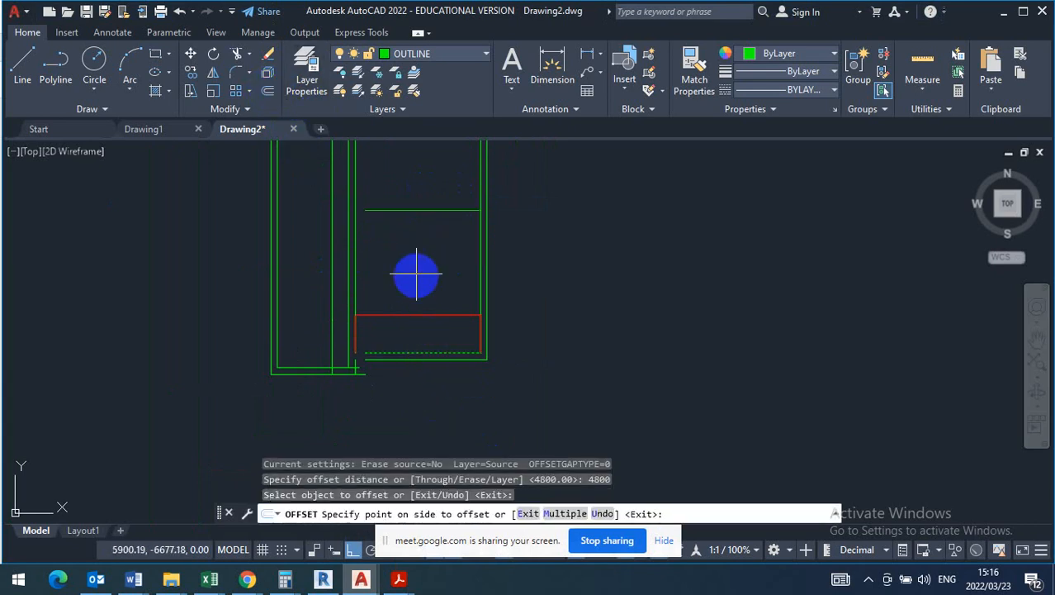
left_click(415, 254)
right_click(420, 237)
left_click(446, 253)
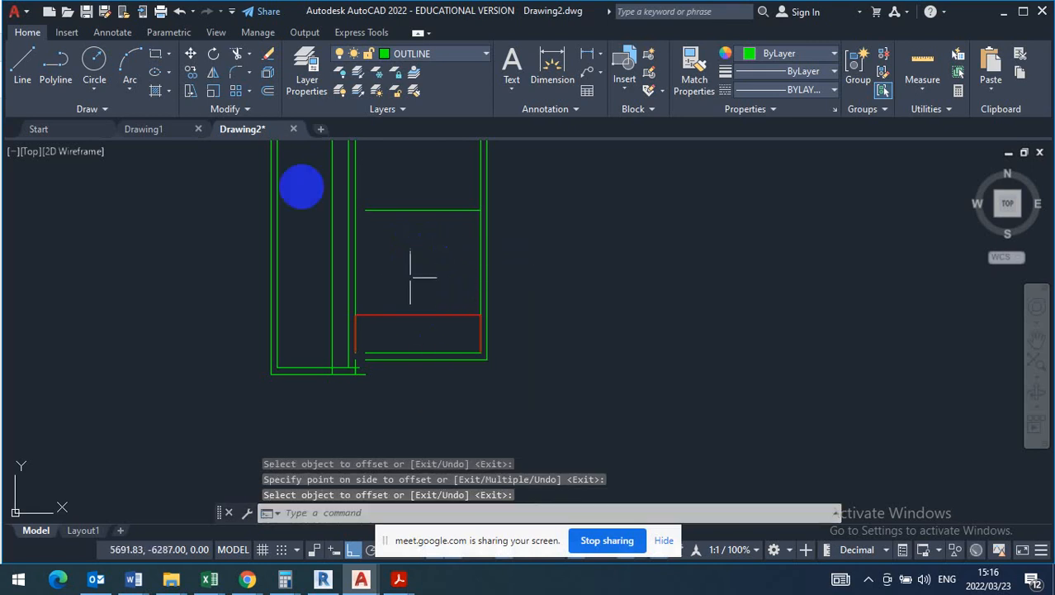
- Check the 21,5 ÷ 4,8 result in Calculator and offset the living room's right inner wall line to the left by 4479
left_click(268, 92)
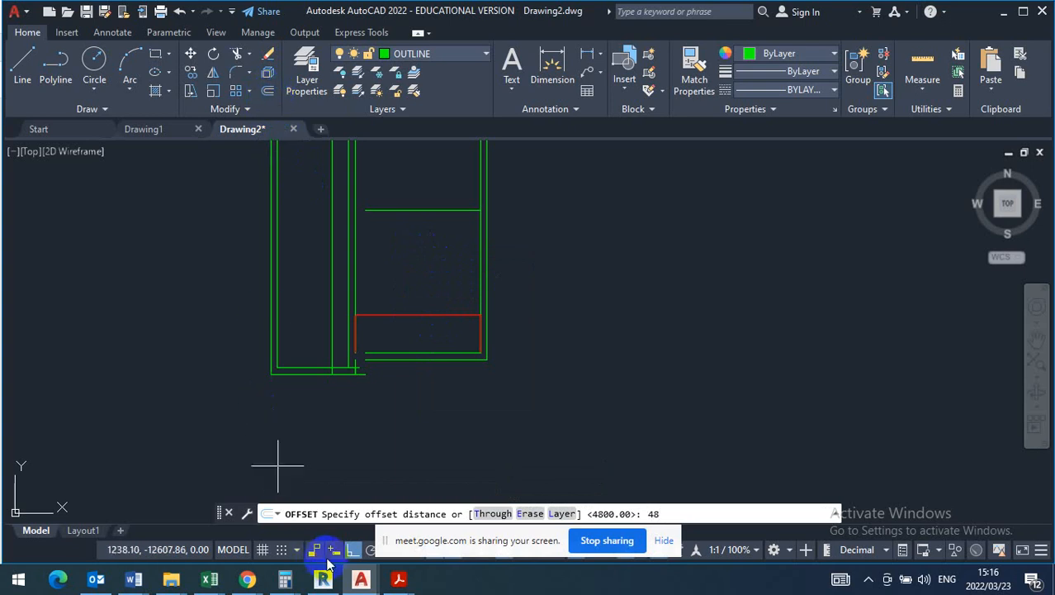
mouse_move(291, 582)
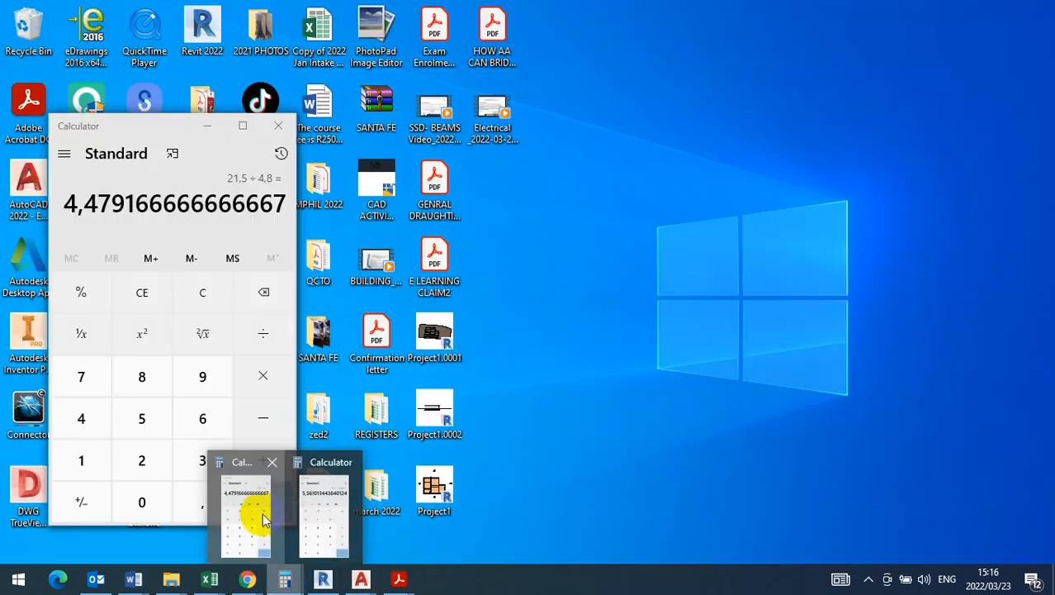
left_click(260, 512)
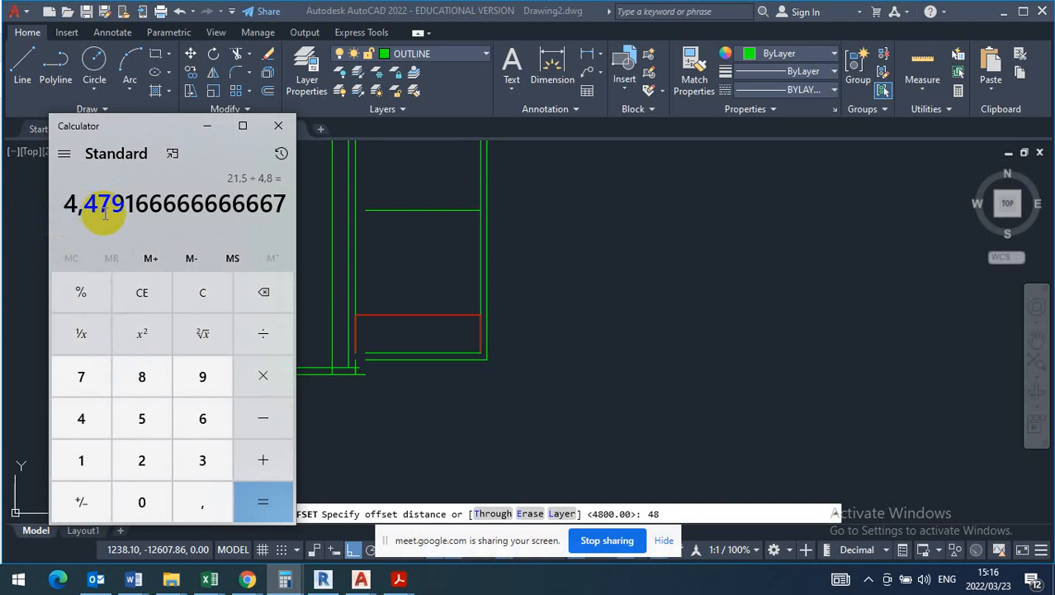
left_click(204, 128)
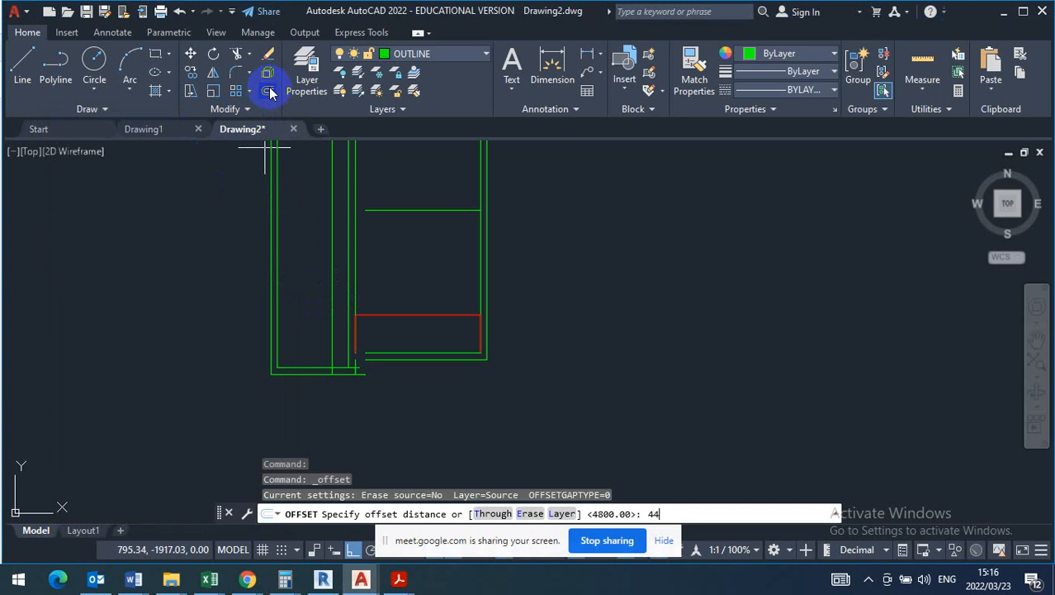
key("Return")
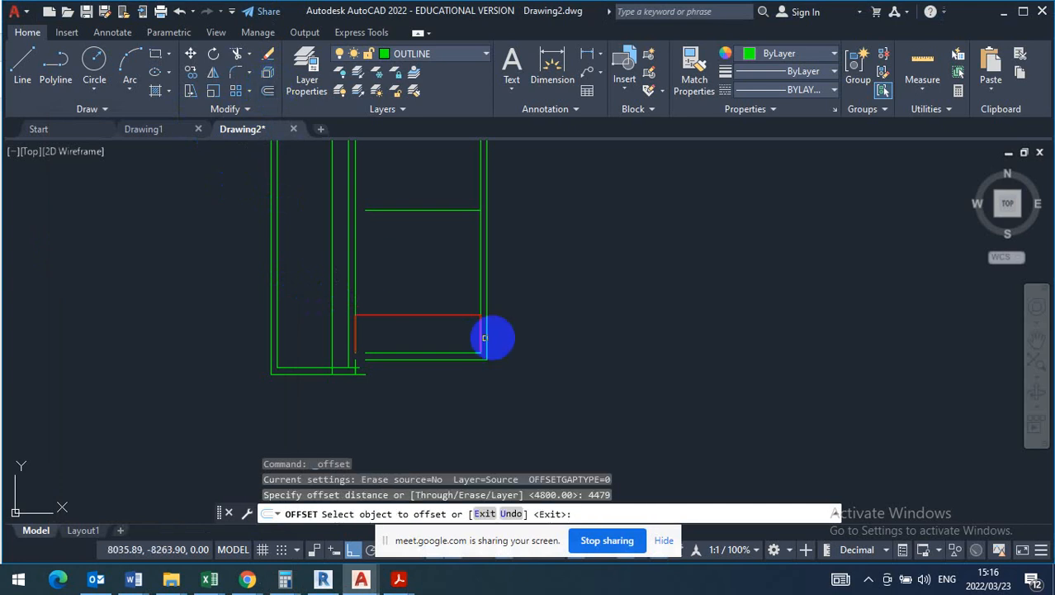
left_click(480, 261)
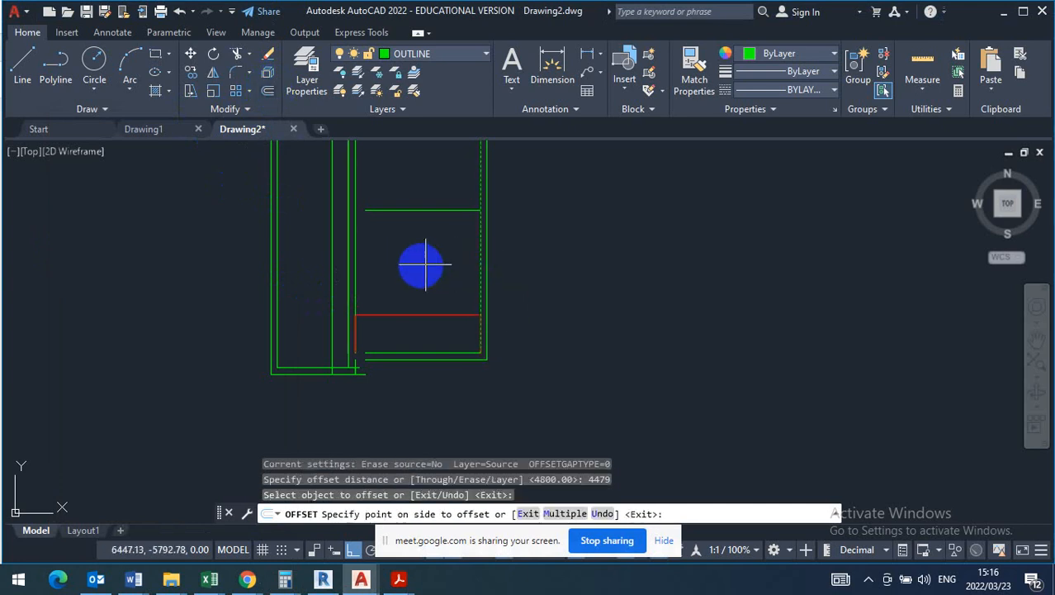
scroll(355, 261, "up", 8)
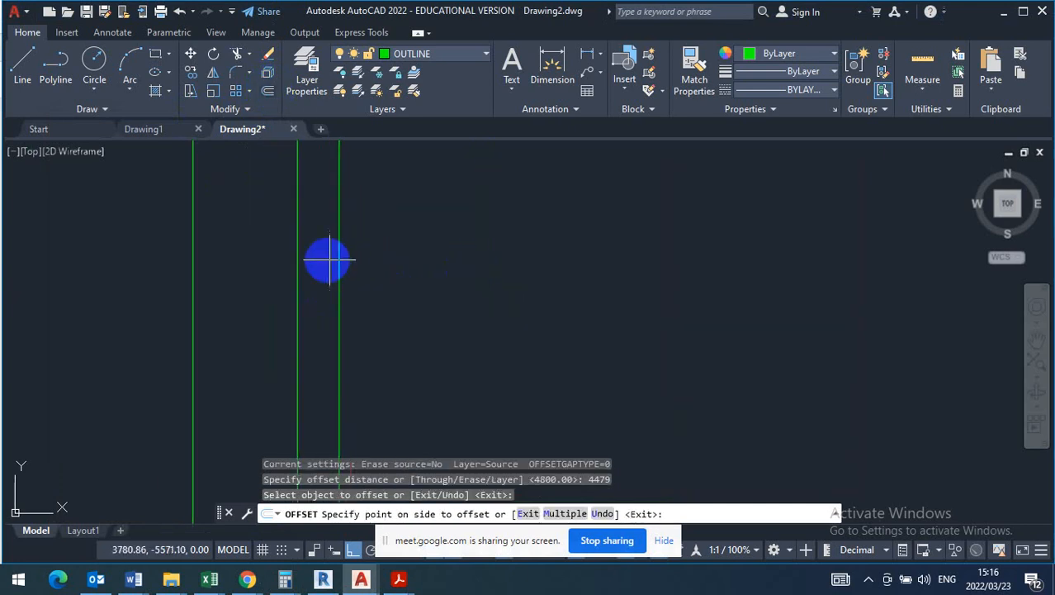
left_click(259, 277)
right_click(263, 277)
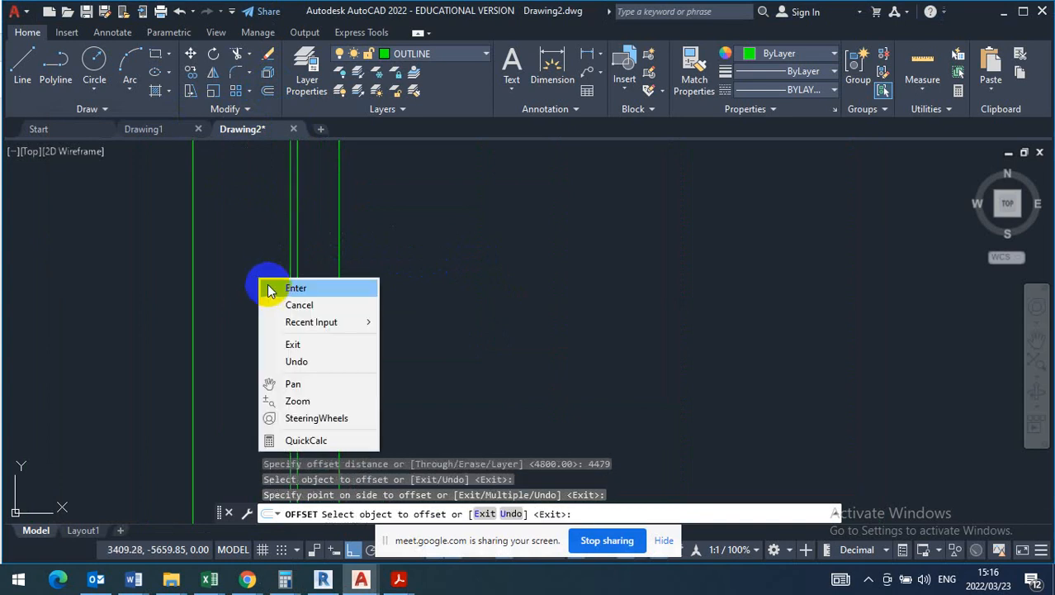
left_click(279, 285)
- Change the new vertical offset line to the red layer so it serves as a width guide
left_click(291, 280)
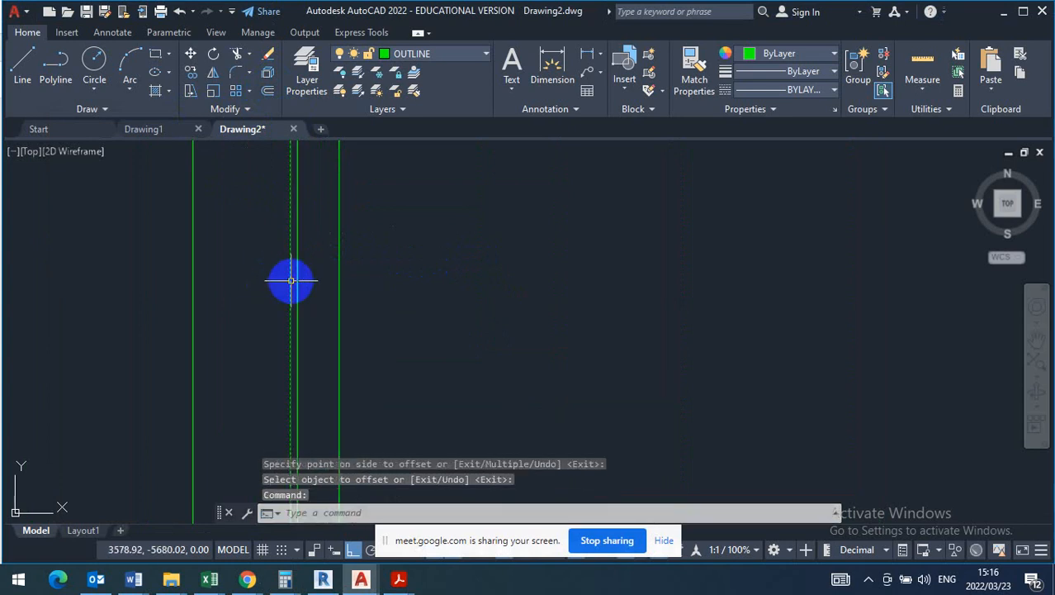
left_click(481, 56)
left_click(427, 90)
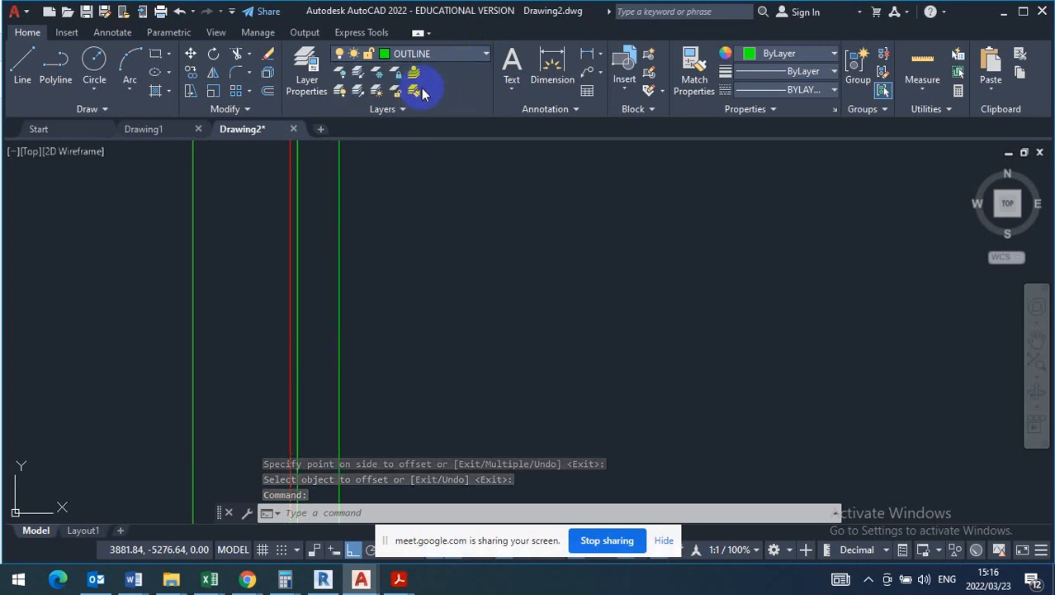
key("Escape")
- Move the living room's two left wall lines horizontally so the right one lands on the red guide line
scroll(386, 219, "down", 2)
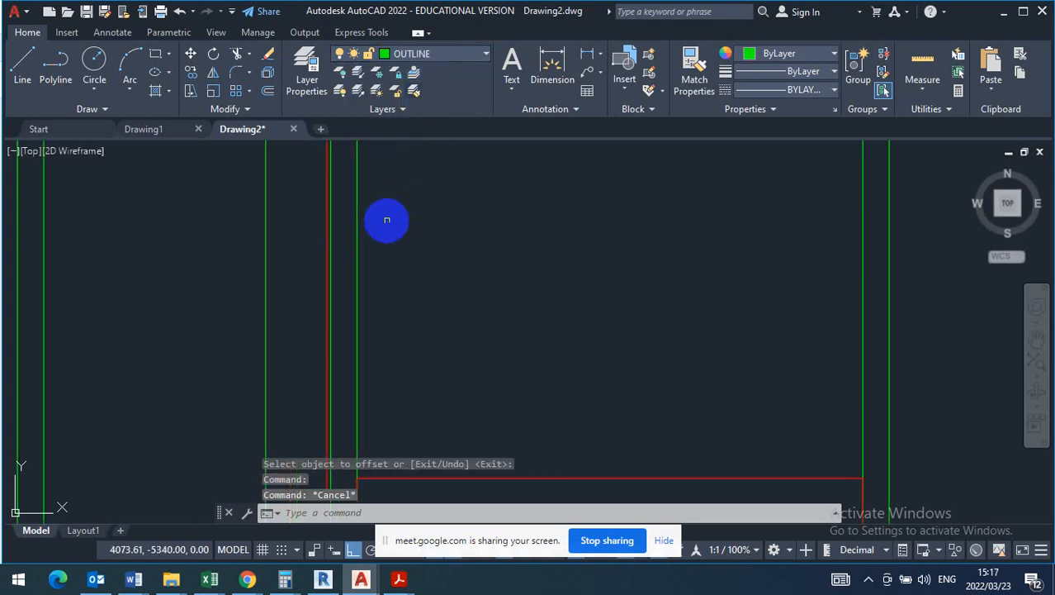
scroll(387, 220, "down", 1)
scroll(401, 236, "up", 2)
left_click(402, 228)
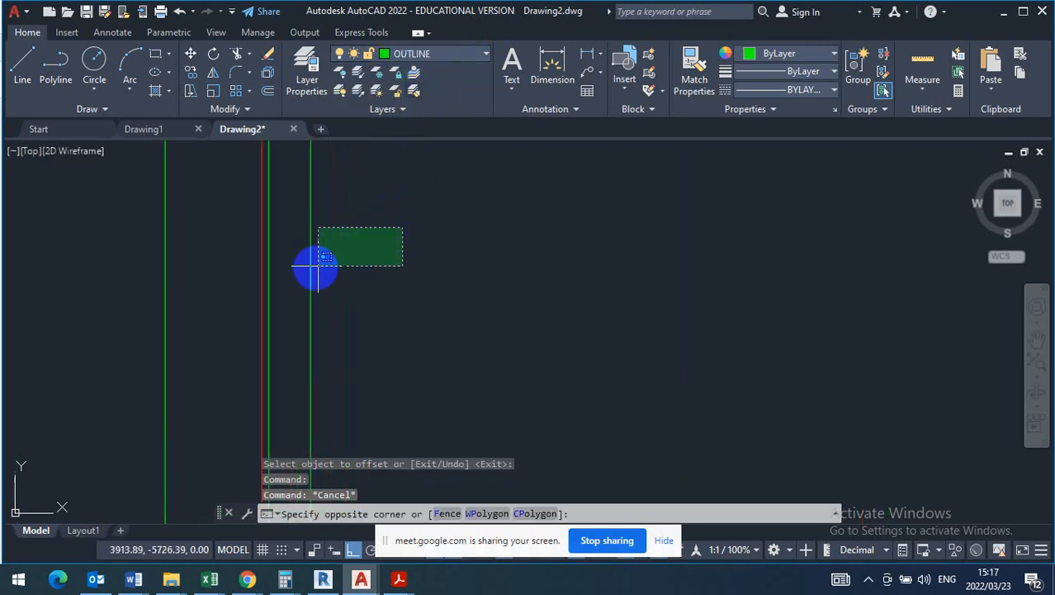
scroll(291, 269, "up", 1)
left_click(250, 271)
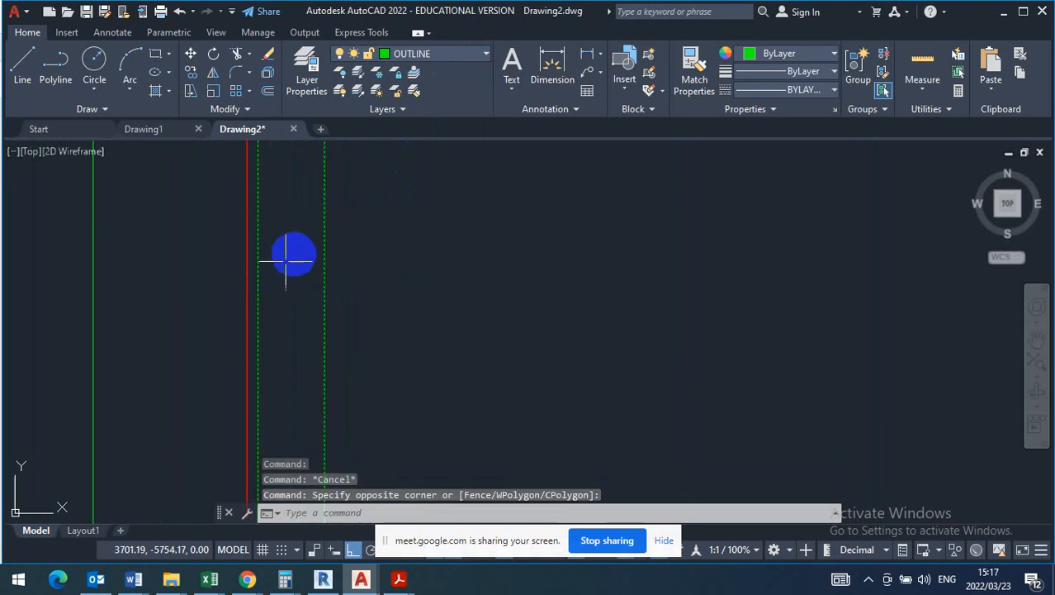
scroll(286, 259, "down", 3)
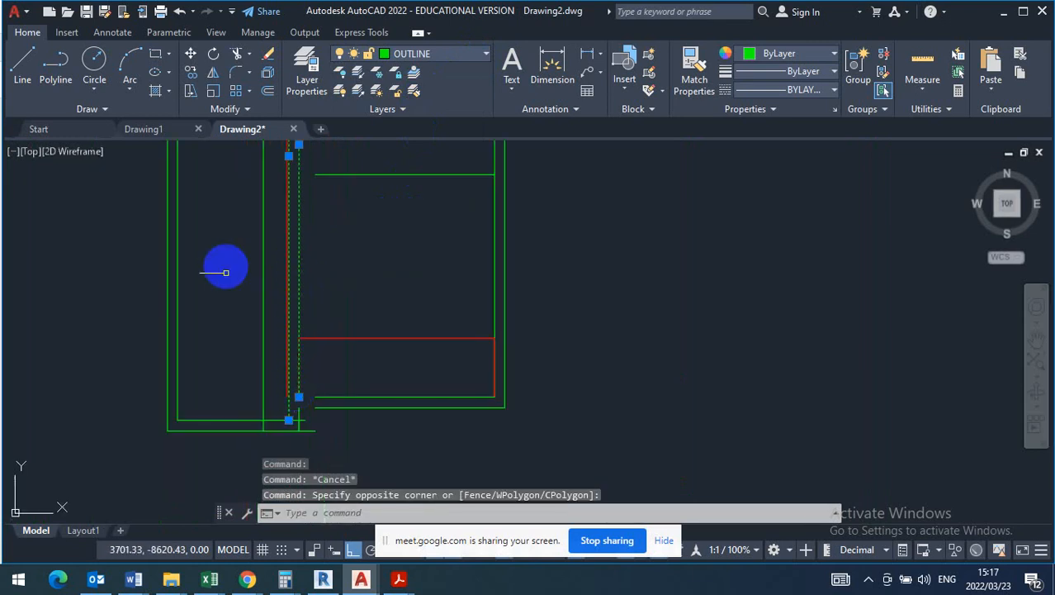
left_click(191, 56)
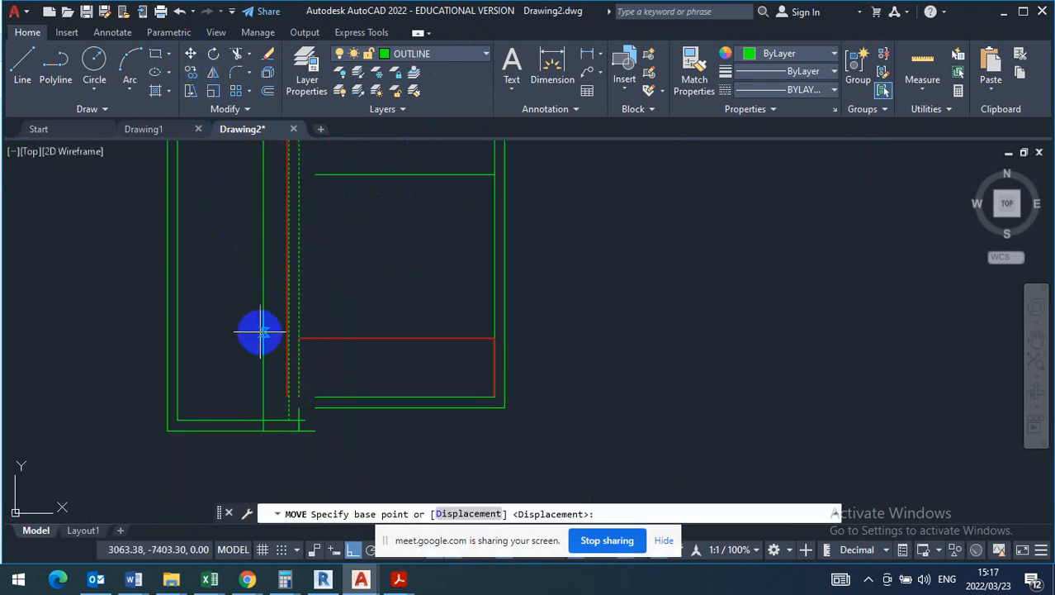
scroll(285, 347, "up", 3)
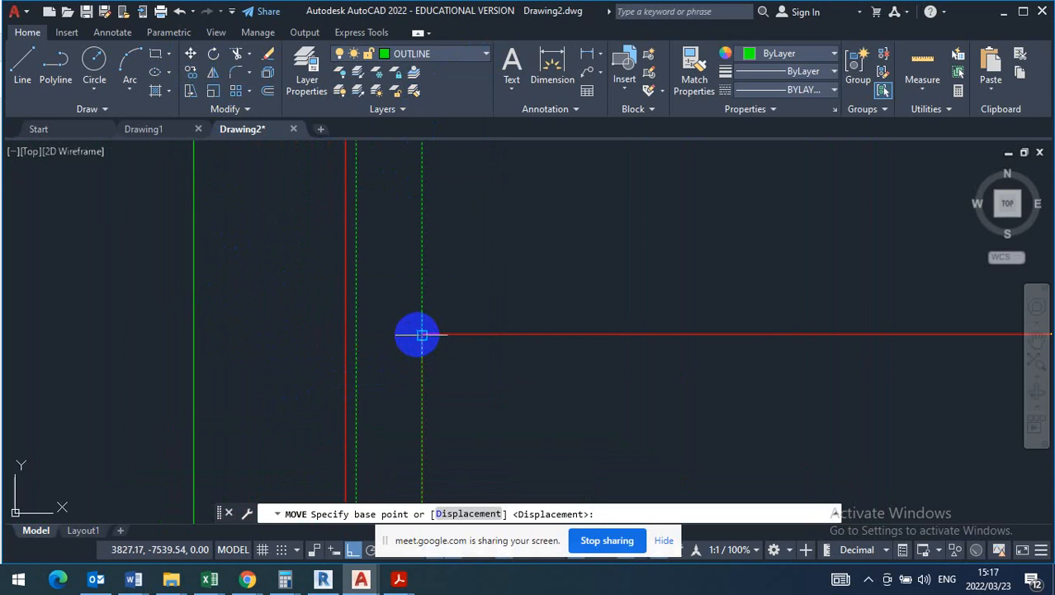
left_click(422, 335)
left_click(346, 331)
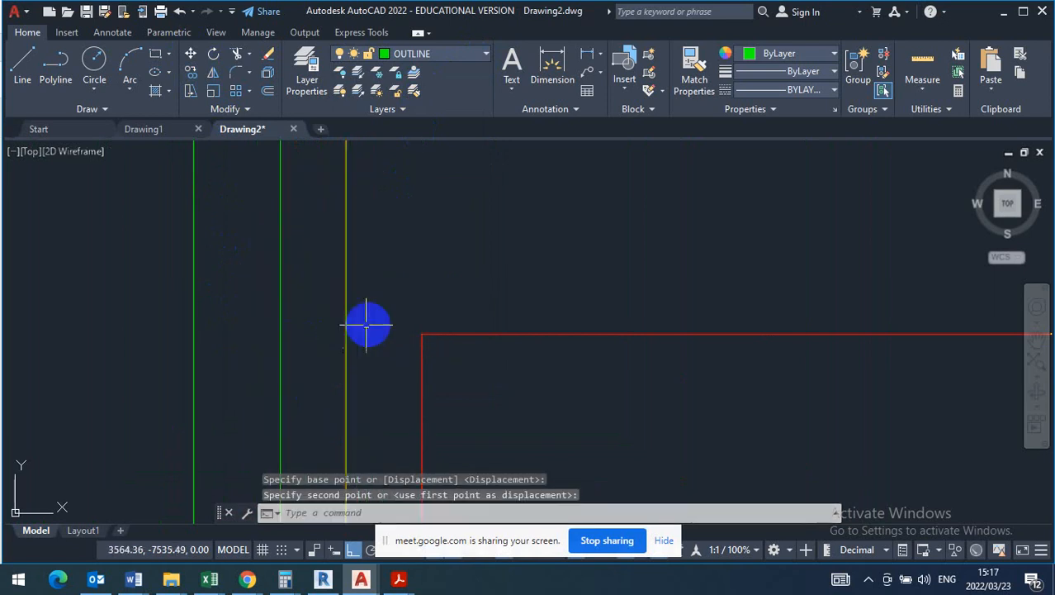
- Erase the green wall line that runs right beside the red vertical guide line
scroll(379, 279, "down", 3)
scroll(372, 320, "up", 7)
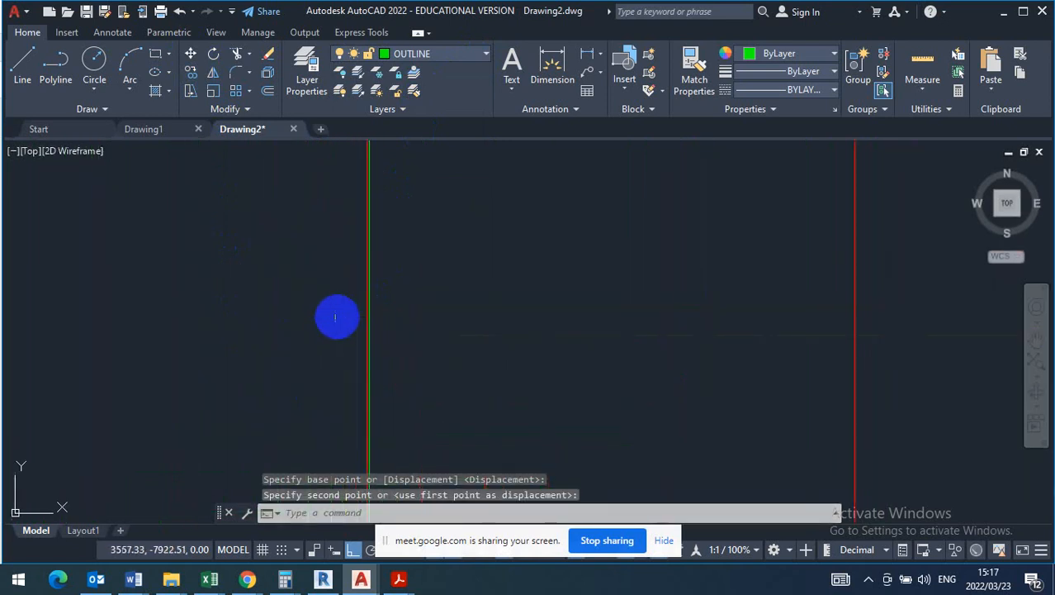
scroll(336, 317, "up", 3)
left_click(408, 304)
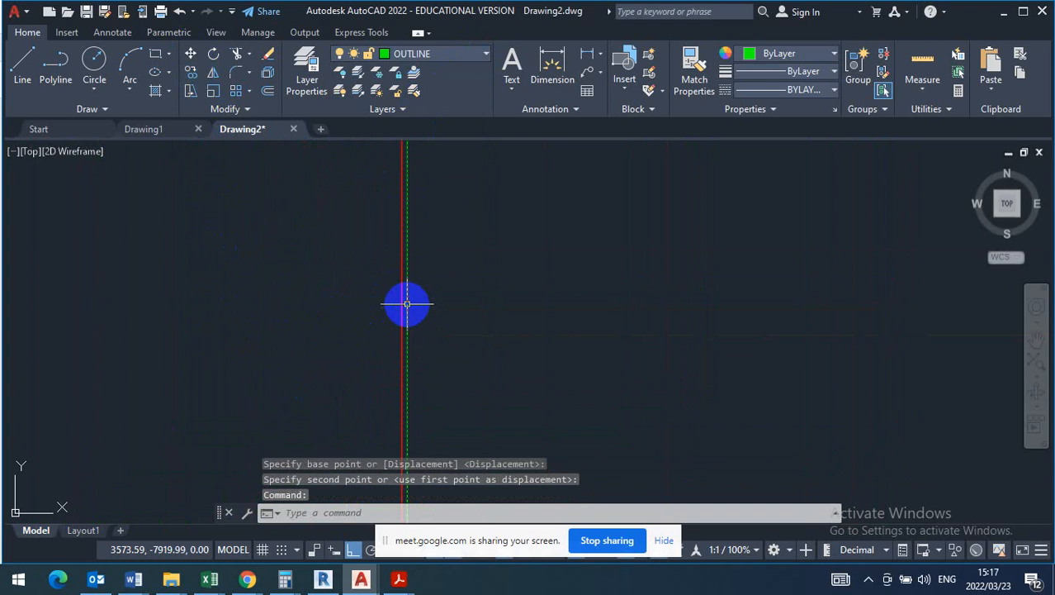
left_click(407, 304)
key("Delete")
scroll(397, 297, "down", 5)
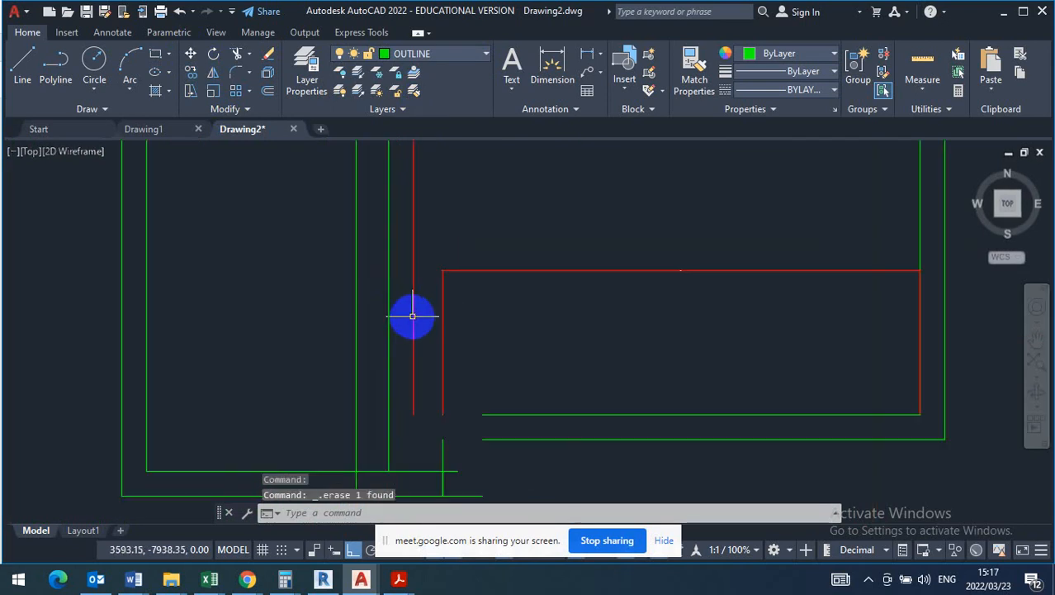
- Erase the red three-sided outline at the living room's lower end and the red vertical guide line
middle_click_drag(481, 382, 452, 355)
left_click(521, 185)
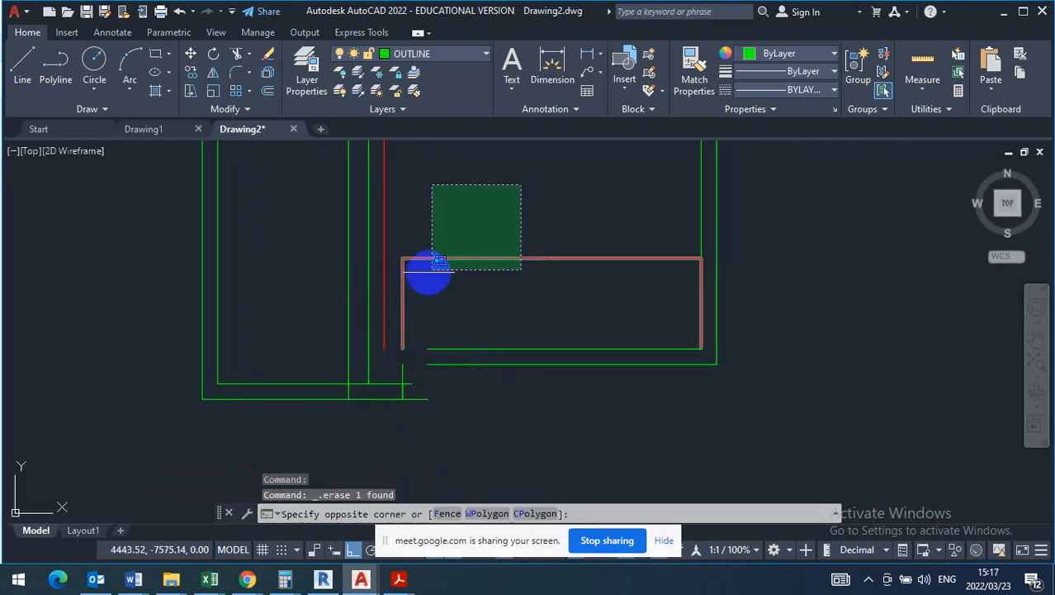
left_click(384, 298)
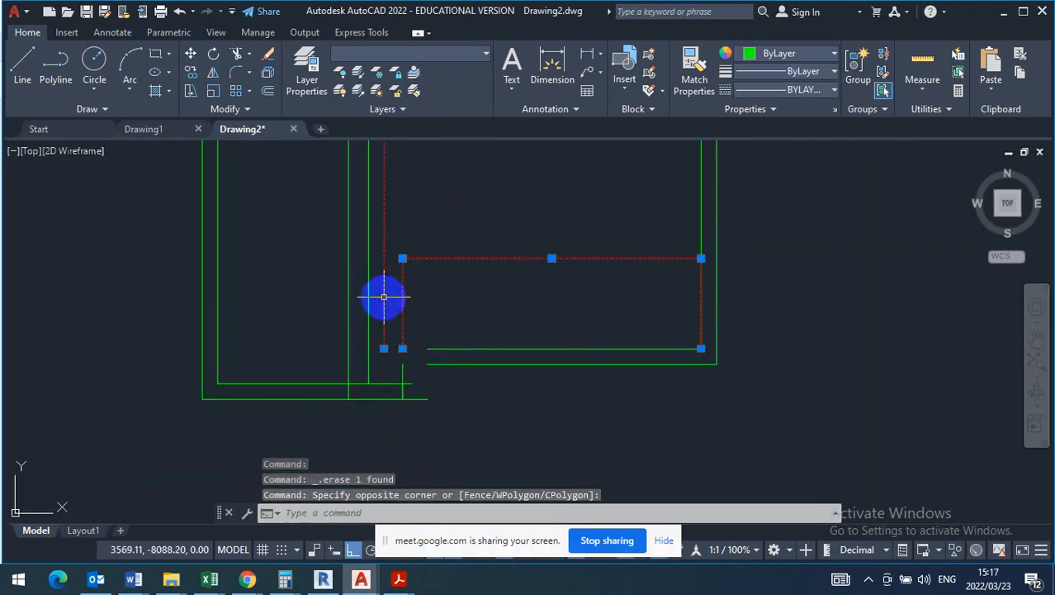
key("Delete")
- Erase the upper of the overlapping short vertical lines at the plan's lower wall junction
scroll(401, 395, "up", 4)
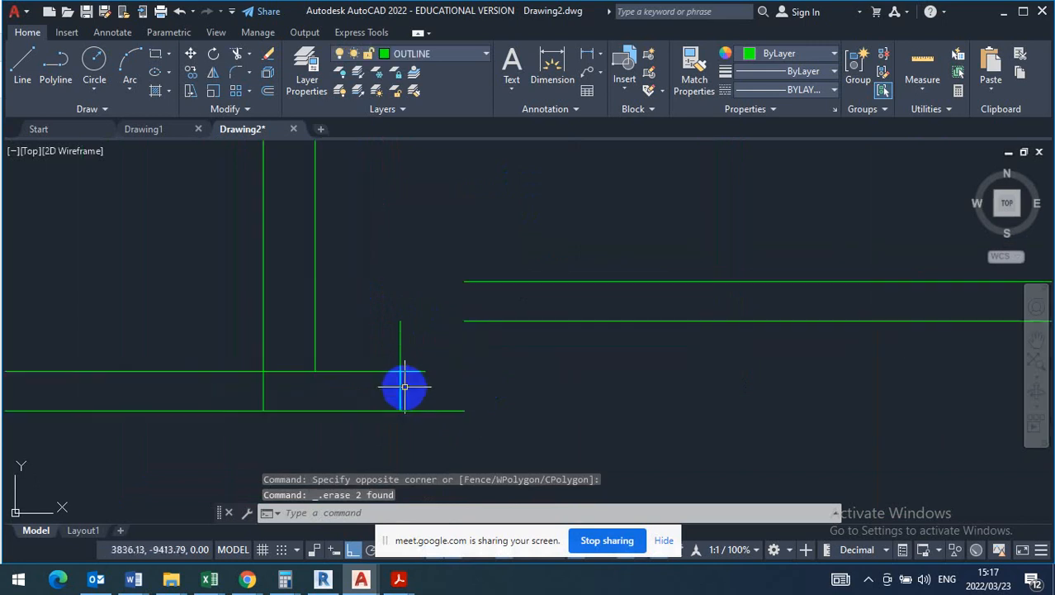
left_click(425, 319)
left_click(385, 337)
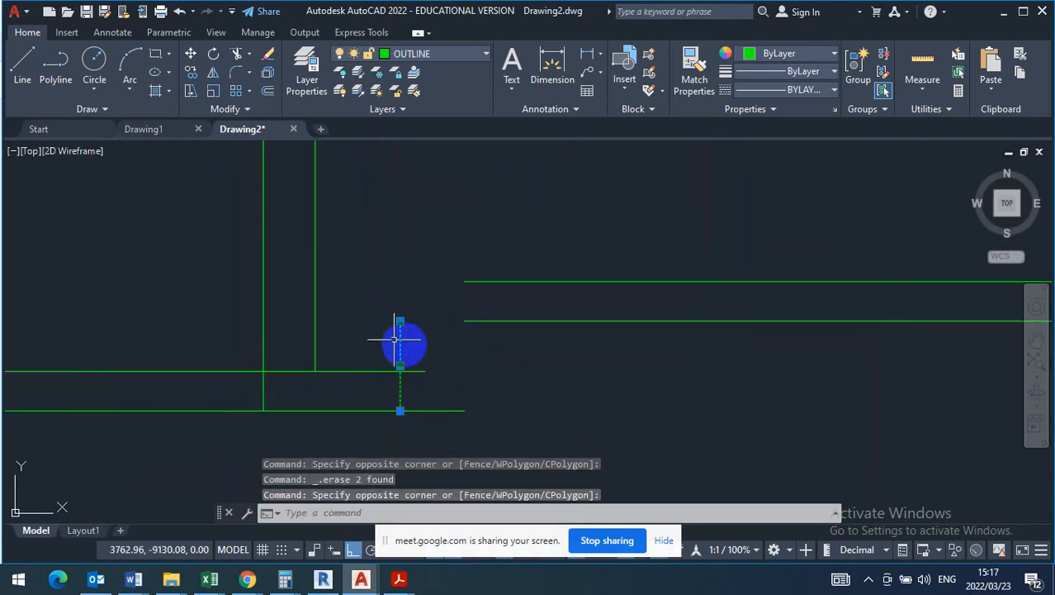
key("Delete")
- Trim both lower horizontal wall lines between the left room's right wall and the remaining short vertical line
left_click(272, 62)
left_click(238, 54)
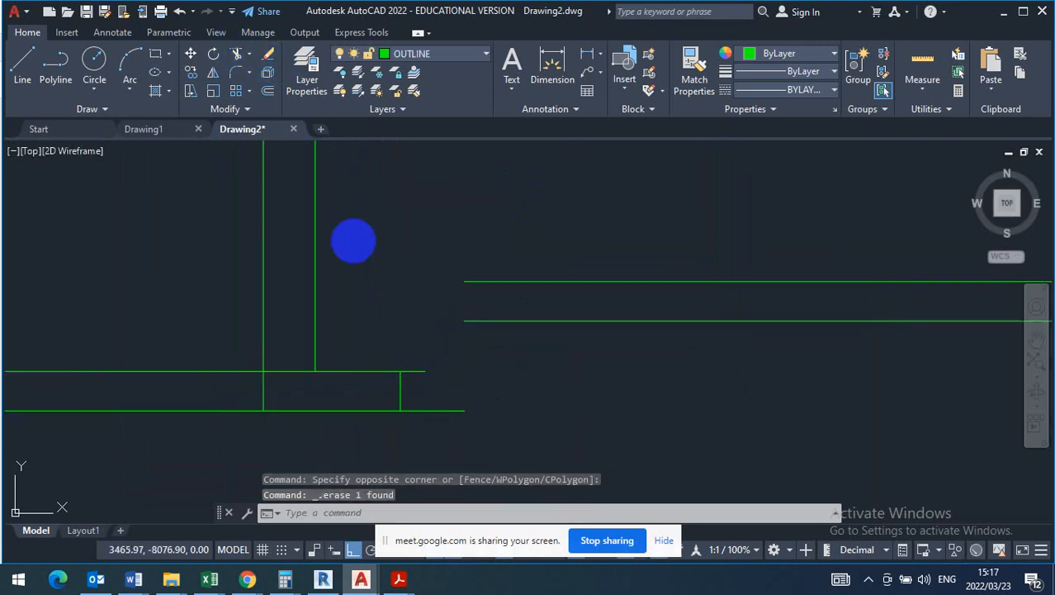
right_click(379, 313)
left_click(405, 327)
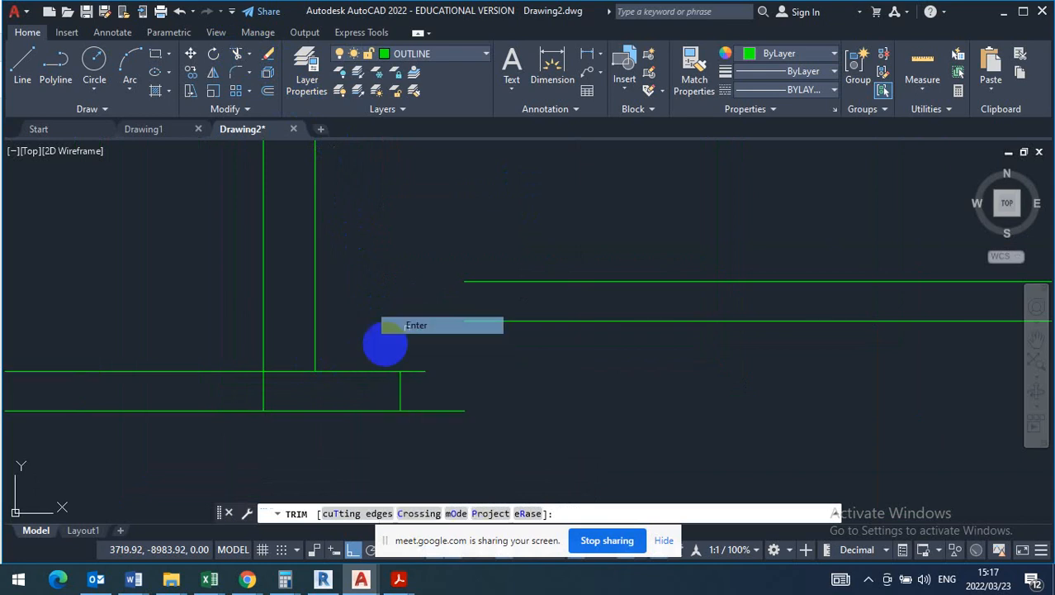
left_click(422, 336)
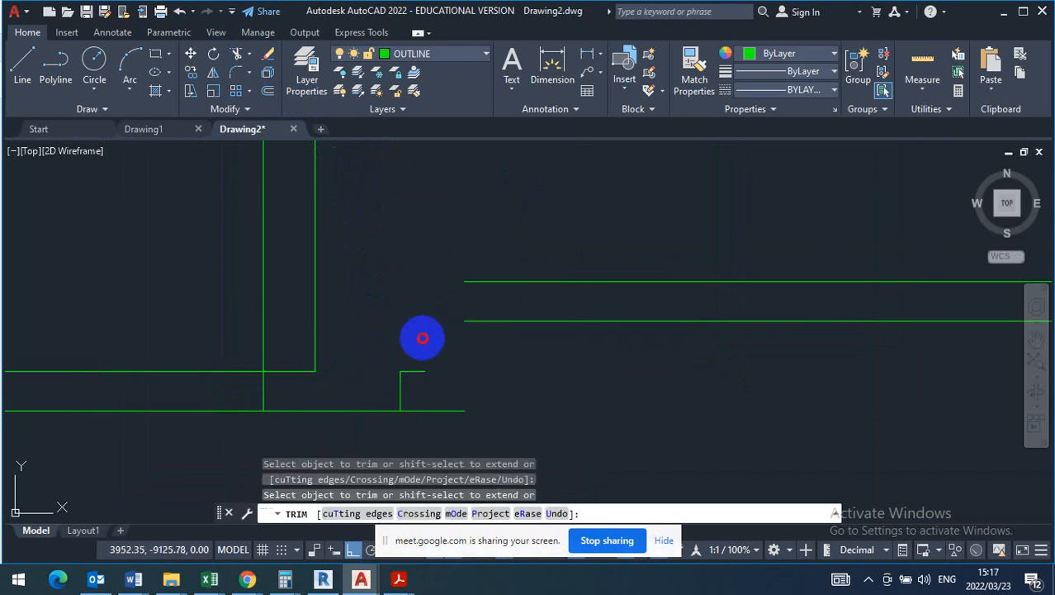
left_click(337, 431)
key("Escape")
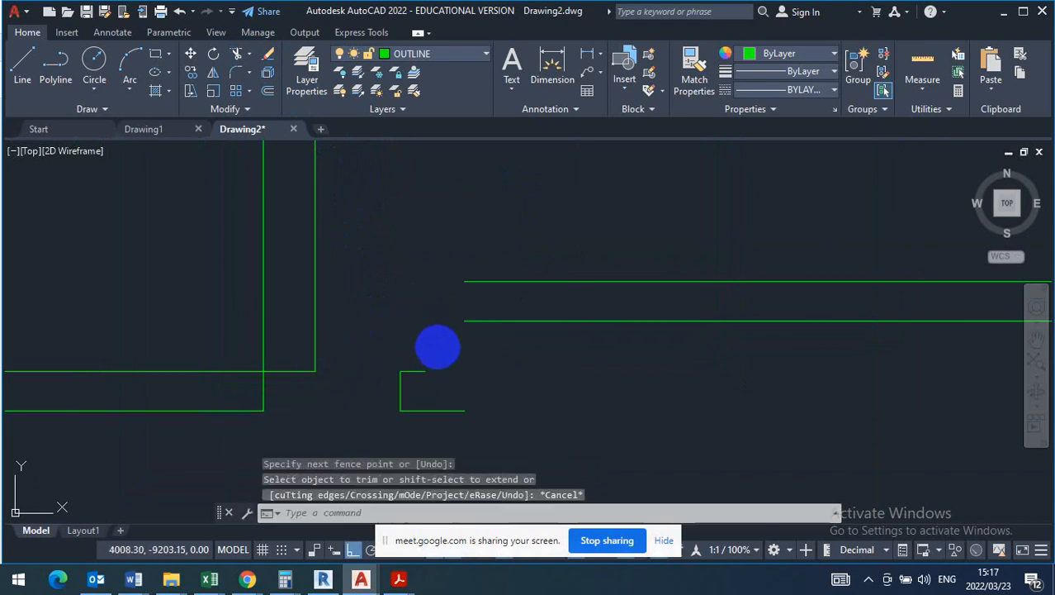
- Erase the leftover short vertical line and horizontal wall stubs beyond the left room's lower corner
left_click(433, 360)
left_click(363, 410)
key("Delete")
left_click(466, 366)
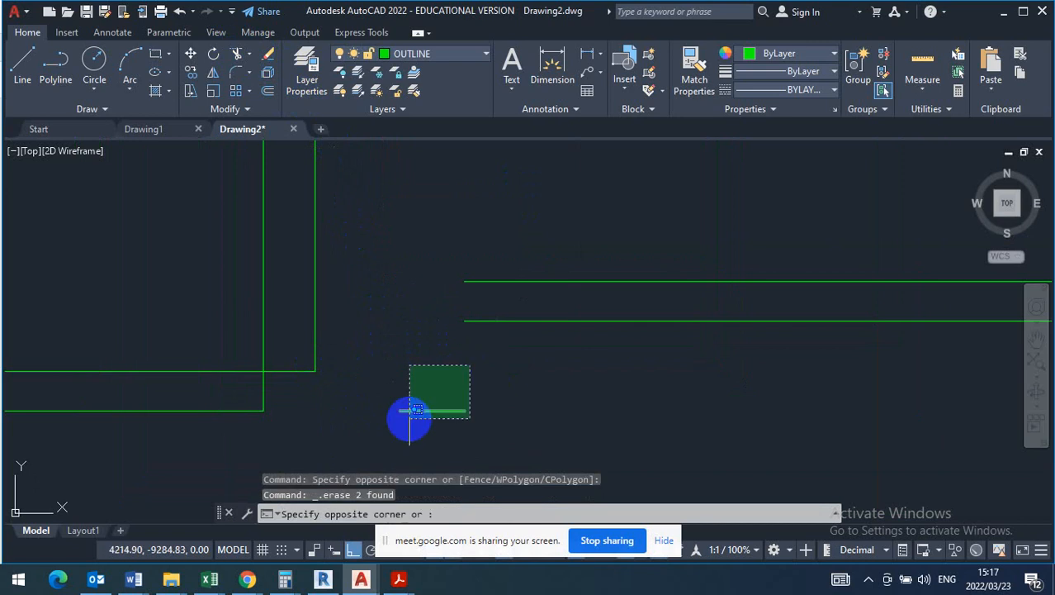
left_click(402, 419)
key("Delete")
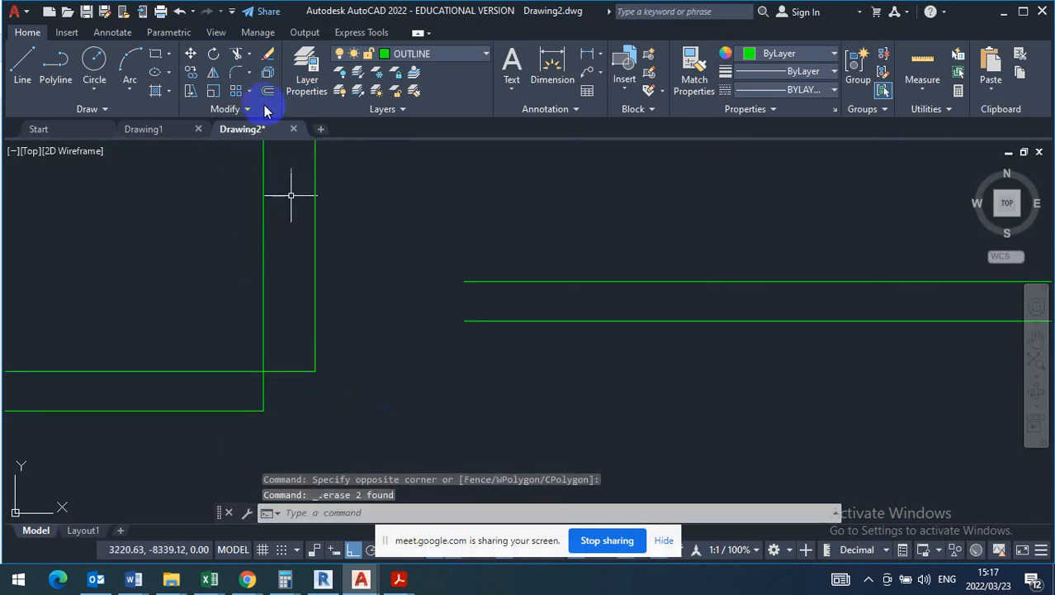
left_click(248, 53)
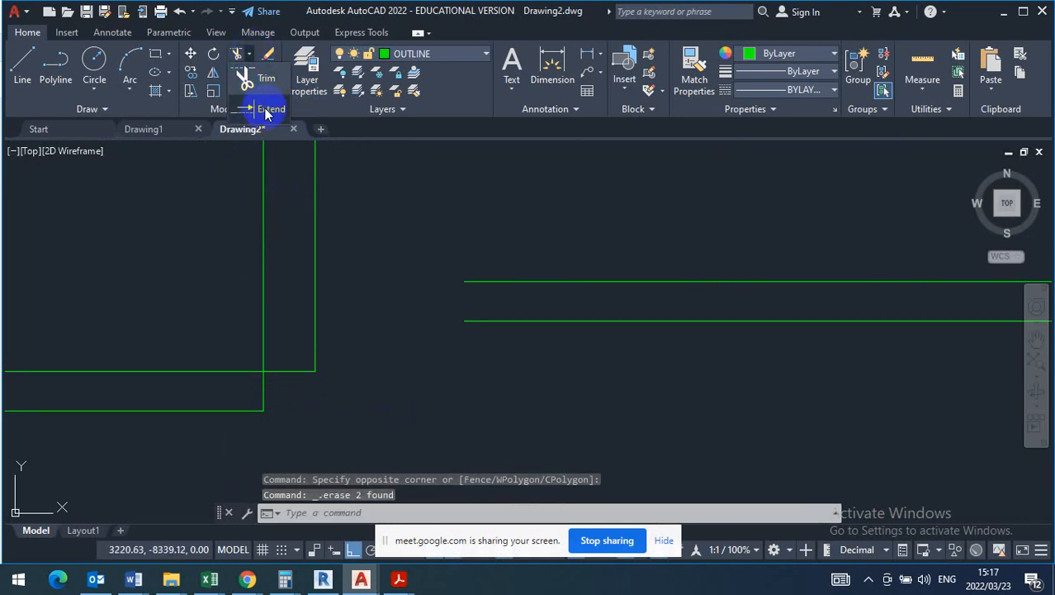
left_click(266, 103)
left_click(314, 215)
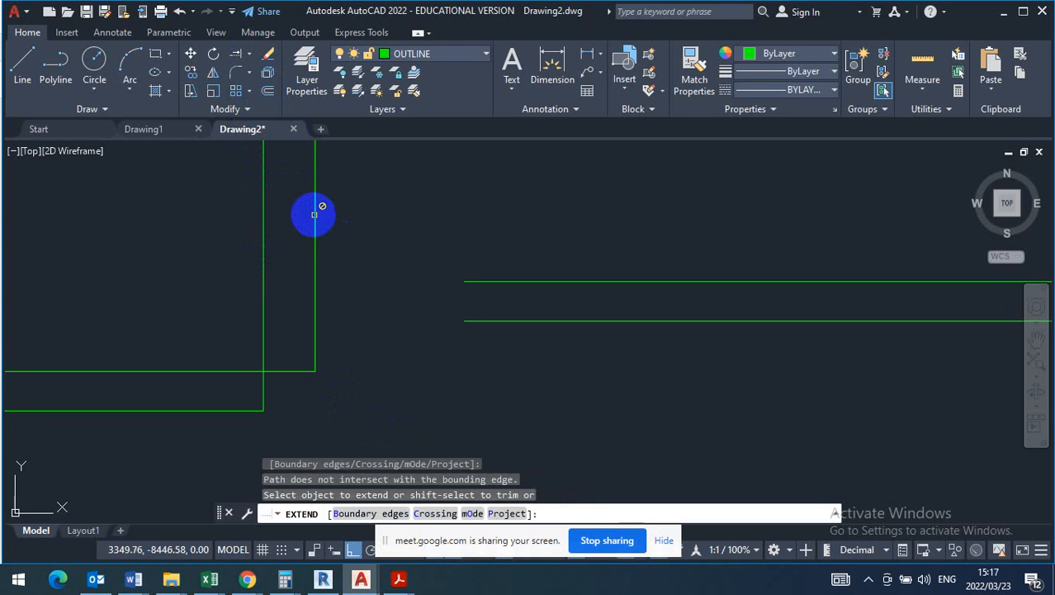
key("Escape")
- Extend both lower horizontal wall lines across the gap to the left room's right wall
left_click(249, 53)
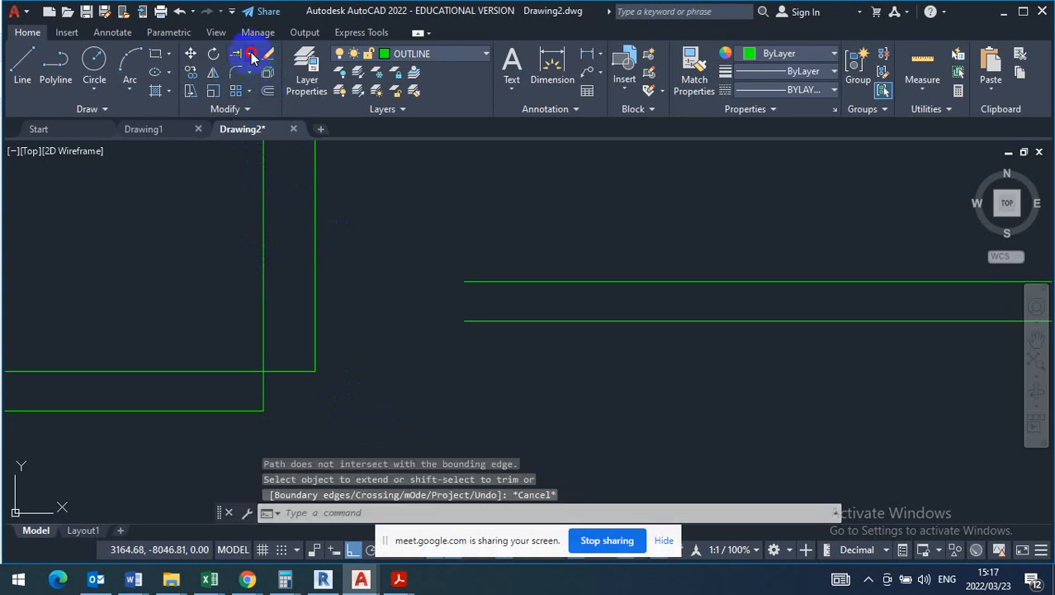
left_click(265, 111)
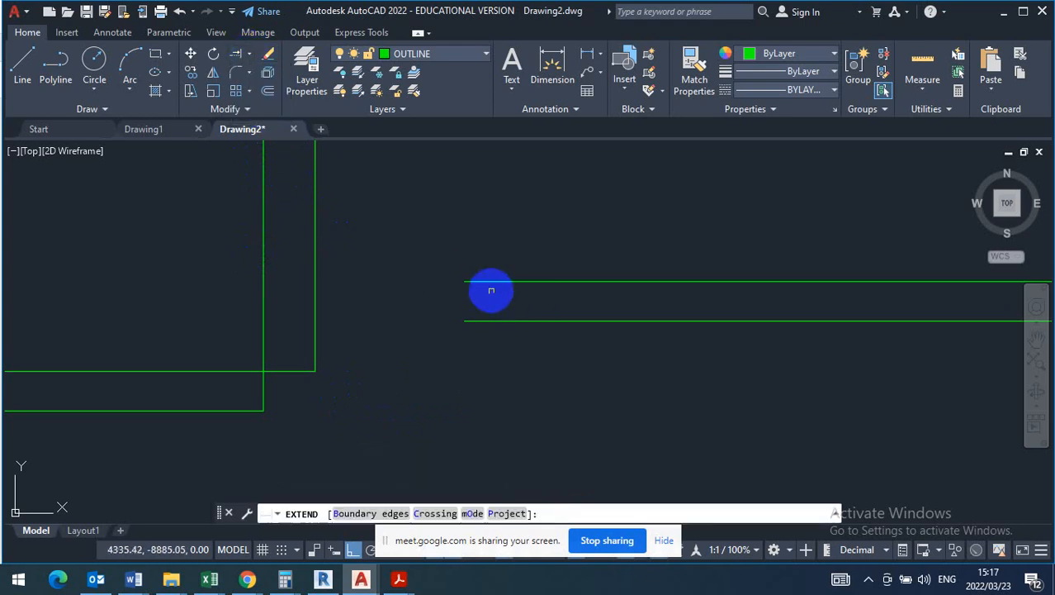
left_click(490, 281)
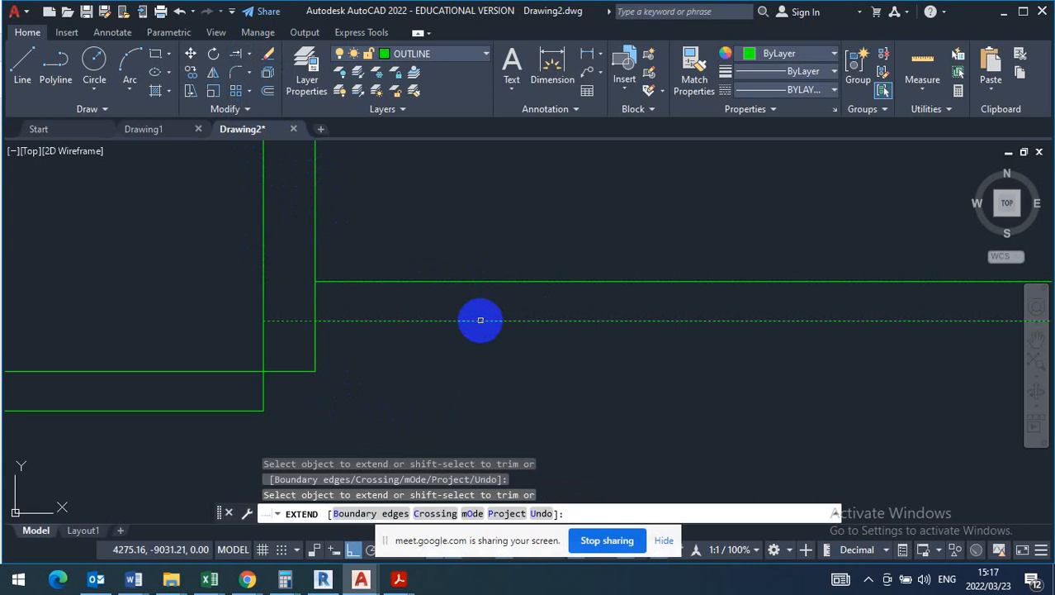
key("Escape")
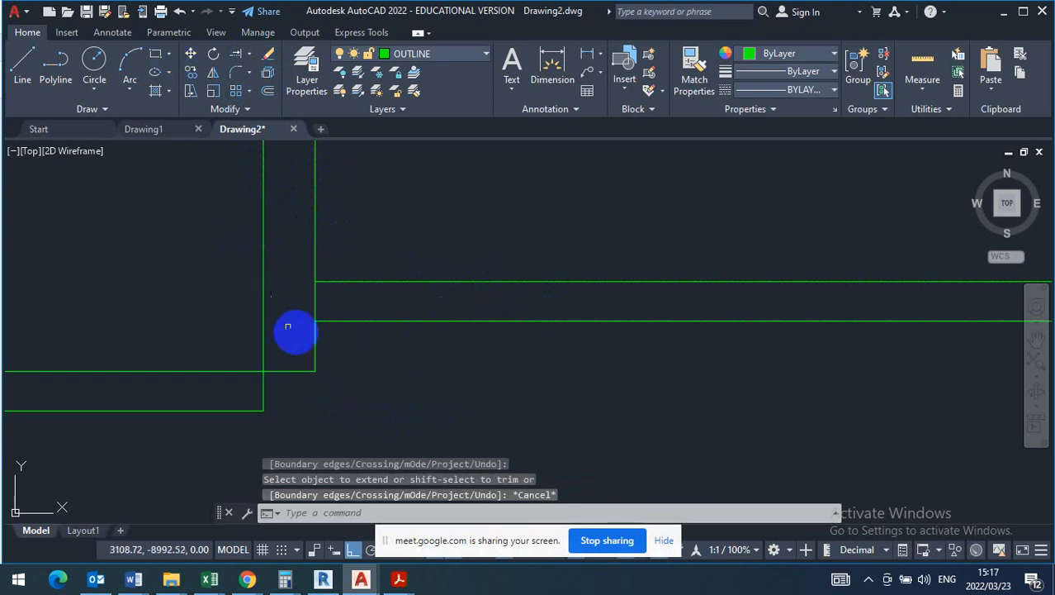
- Trim the vertical wall segment between the two lower wall lines and the overlapping line ends at the left room's lower right corner
scroll(299, 333, "down", 2)
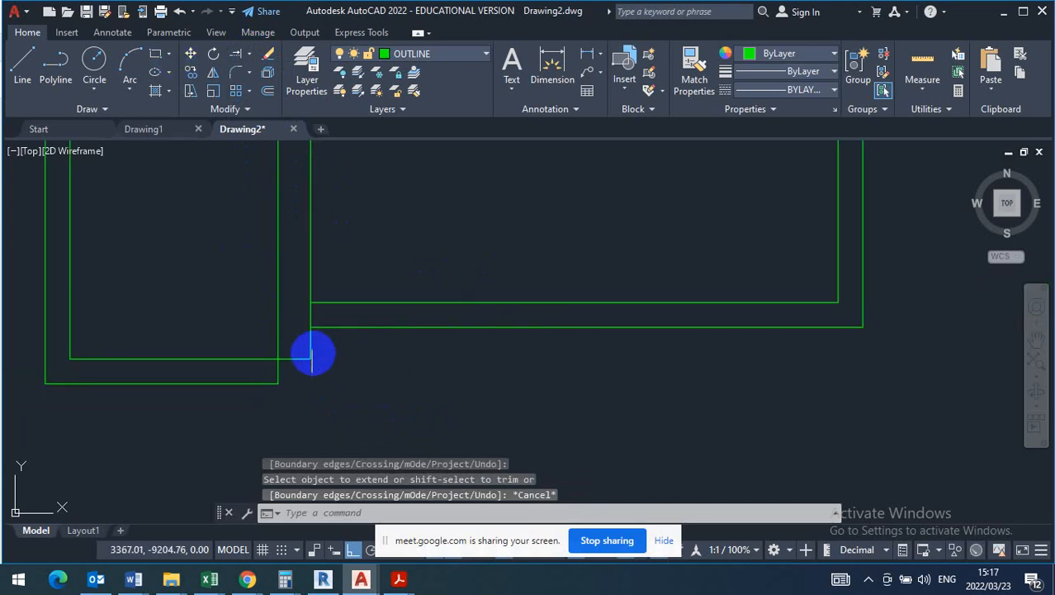
left_click(252, 57)
left_click(258, 83)
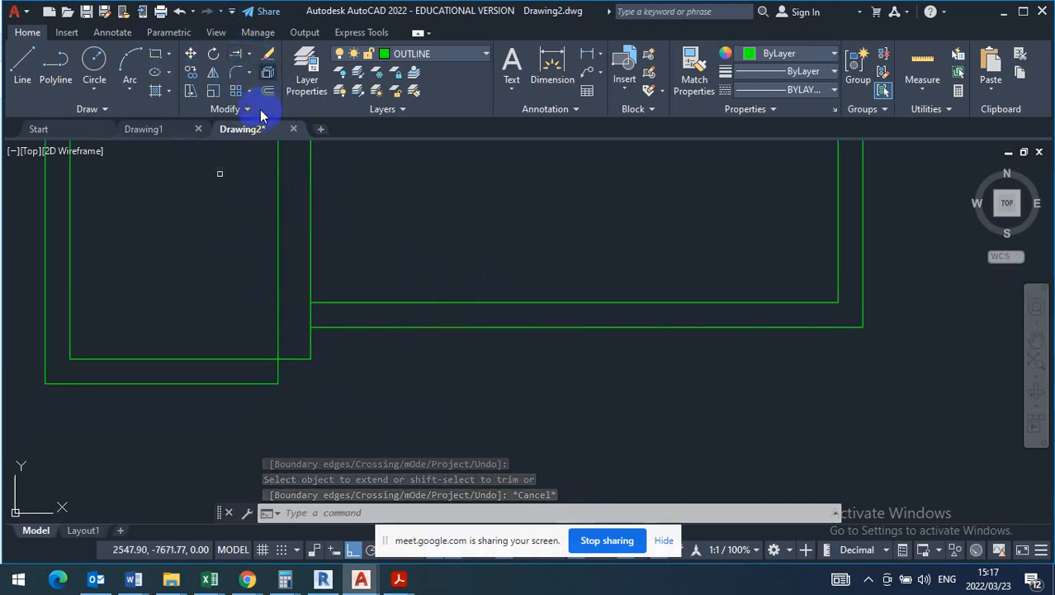
right_click(353, 240)
left_click(388, 240)
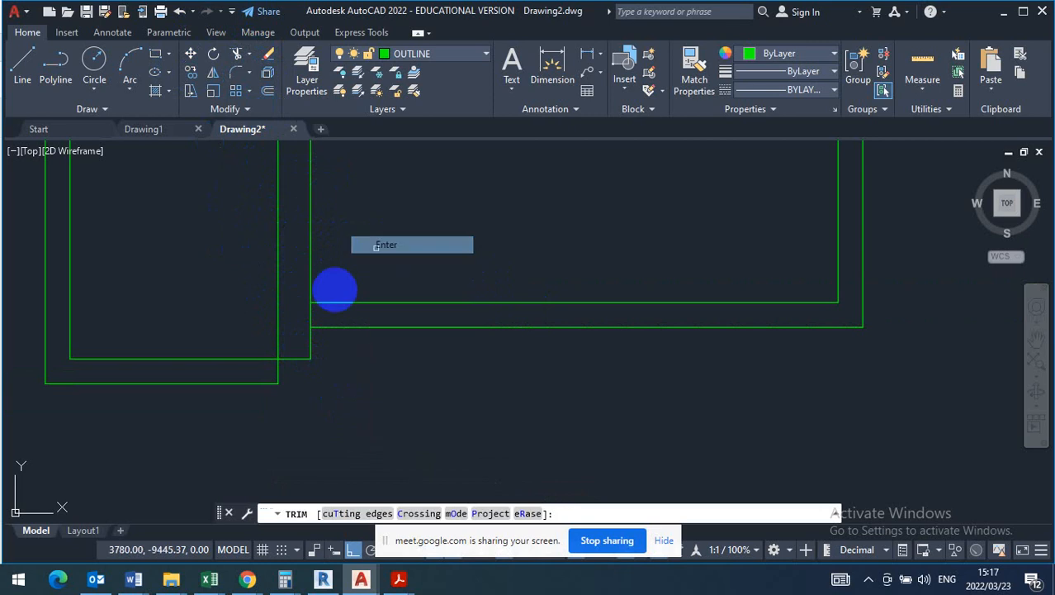
left_click(313, 311)
key("Return")
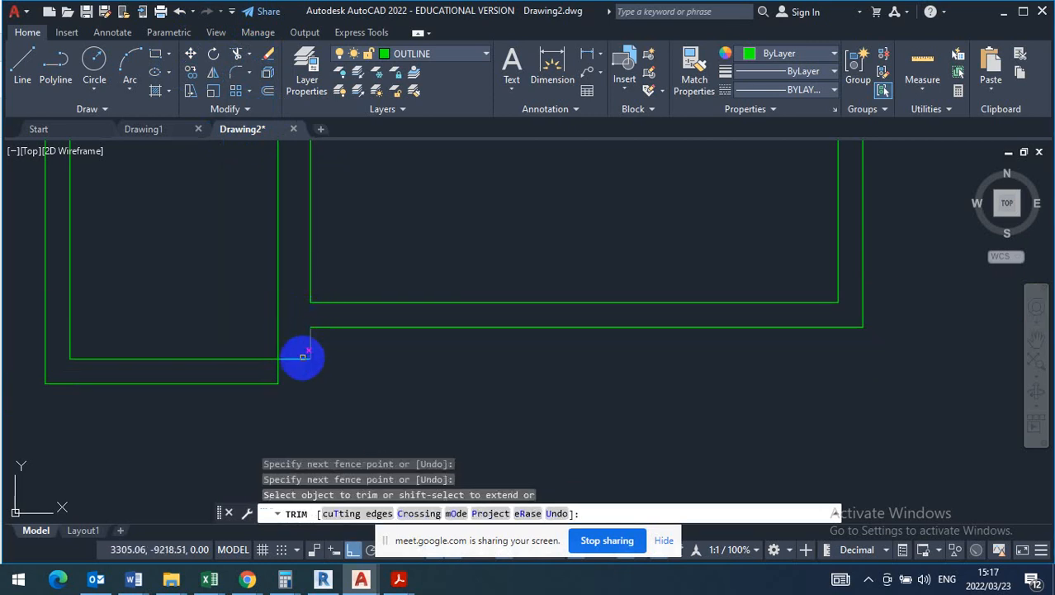
left_click(293, 357)
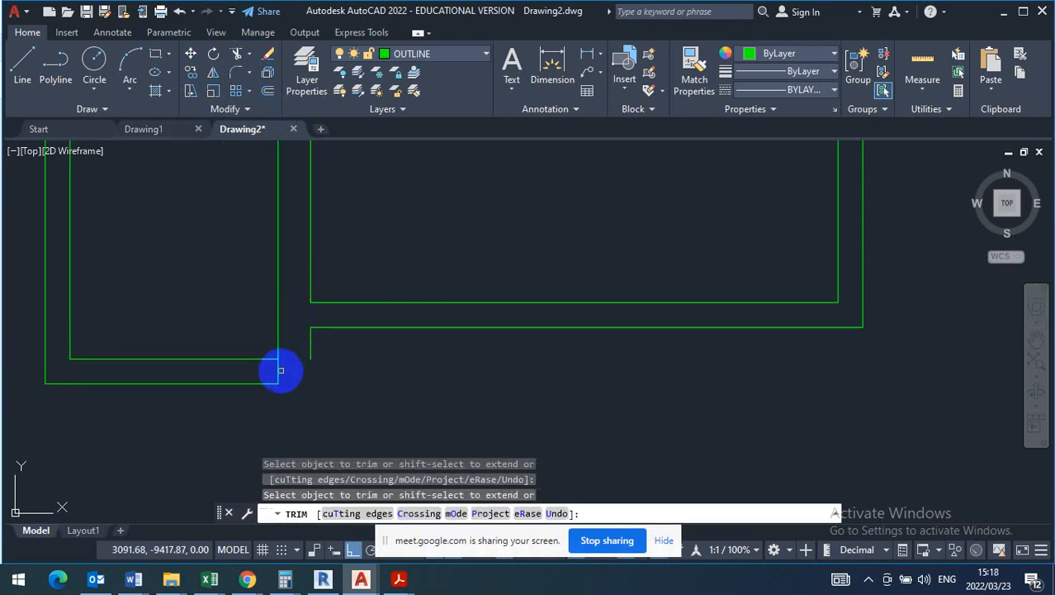
key("Escape")
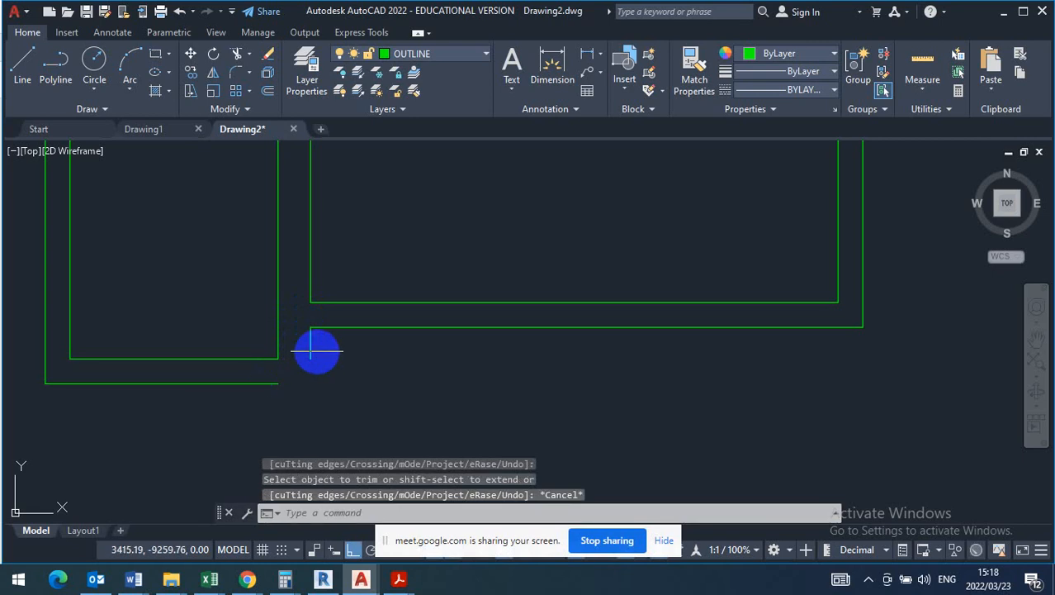
- Stretch the short vertical wall line down and the left room's outer lower wall line across so they meet at a closed corner
left_click(310, 351)
left_click(311, 358)
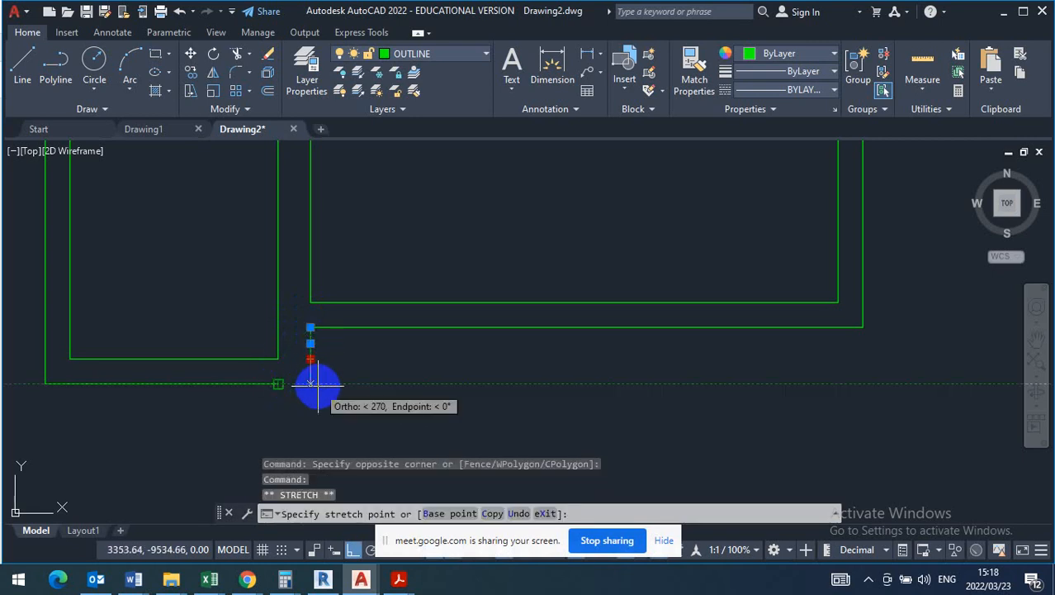
left_click(312, 382)
left_click(283, 384)
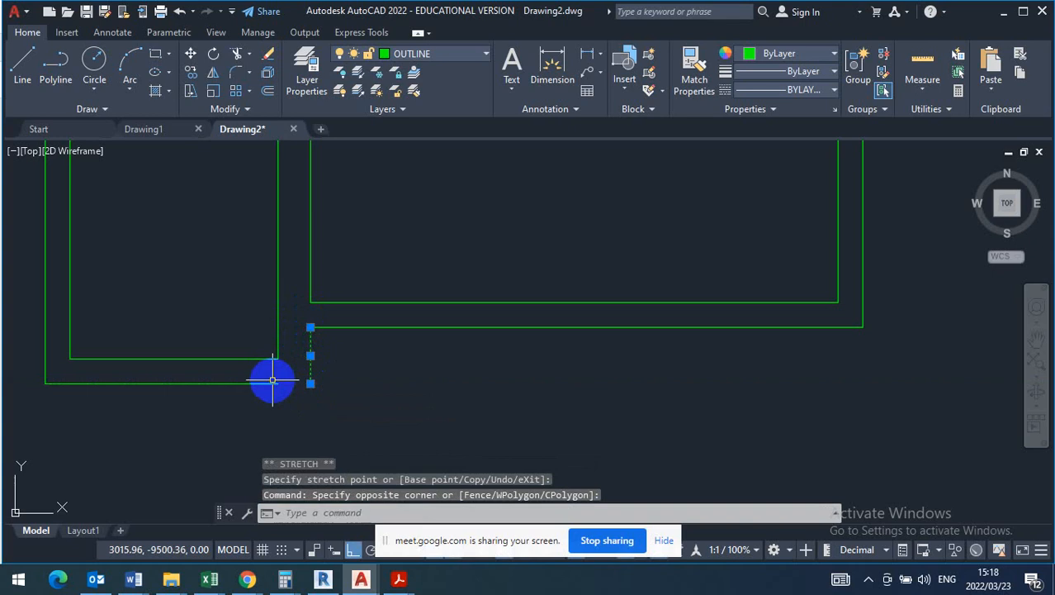
left_click(273, 381)
left_click(278, 383)
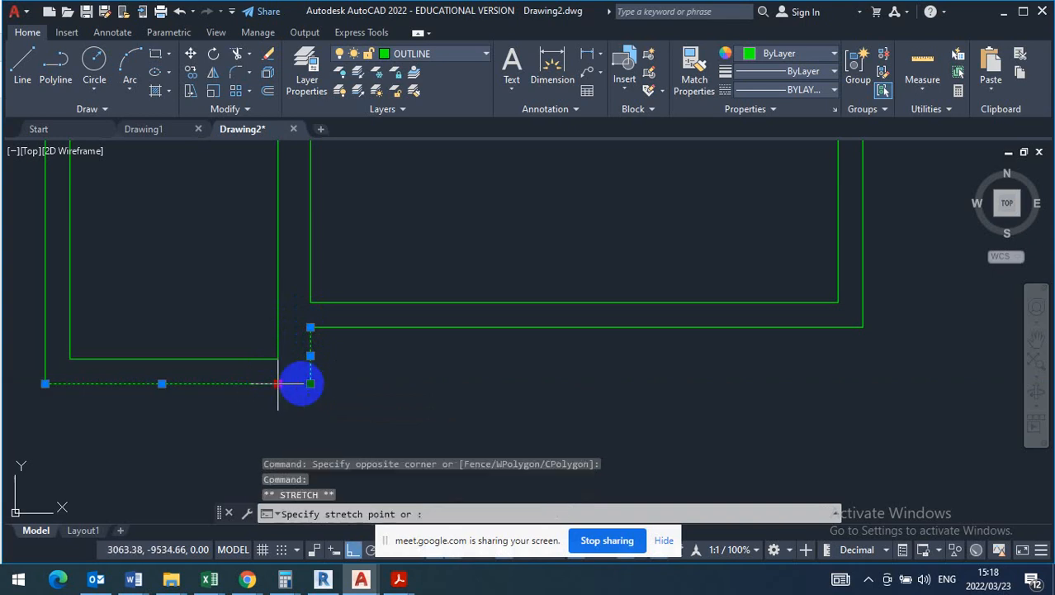
key("Escape")
- Extend the horizontal partition line in the right-hand part of the plan to its left wall
scroll(397, 337, "down", 5)
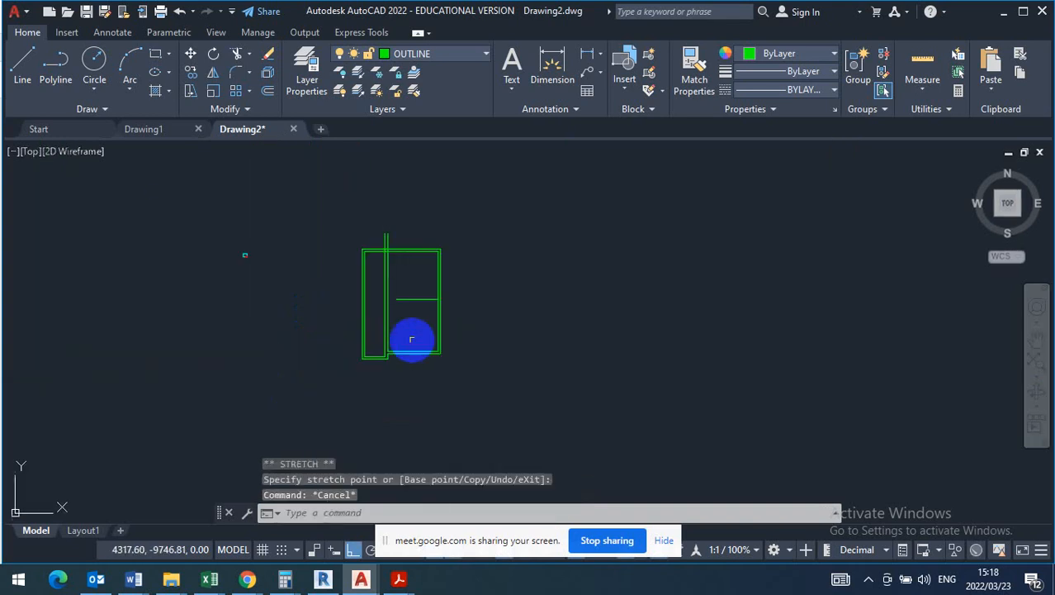
scroll(409, 322, "up", 3)
scroll(397, 289, "up", 2)
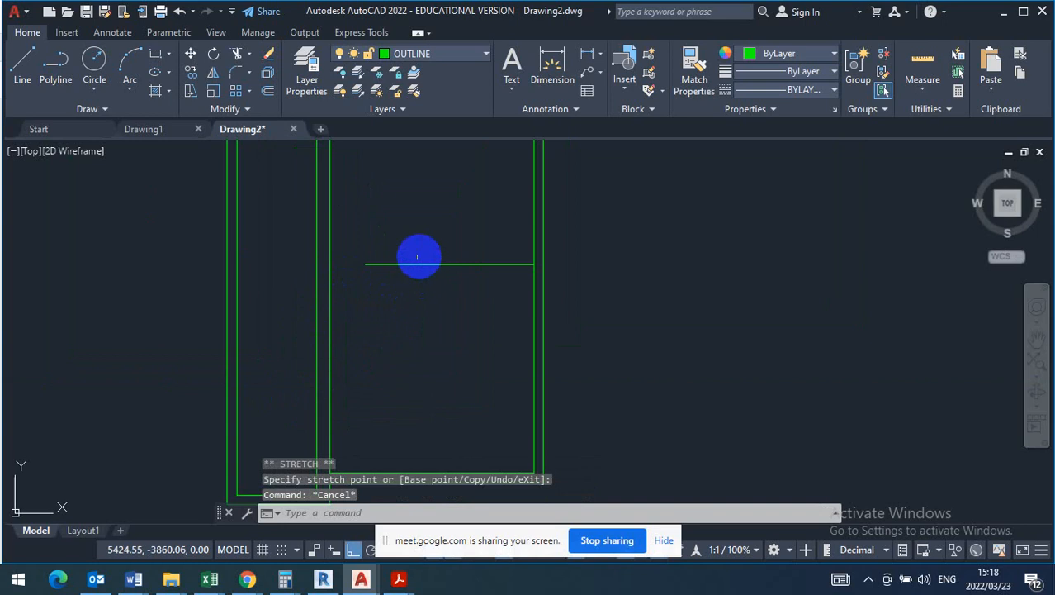
left_click(250, 58)
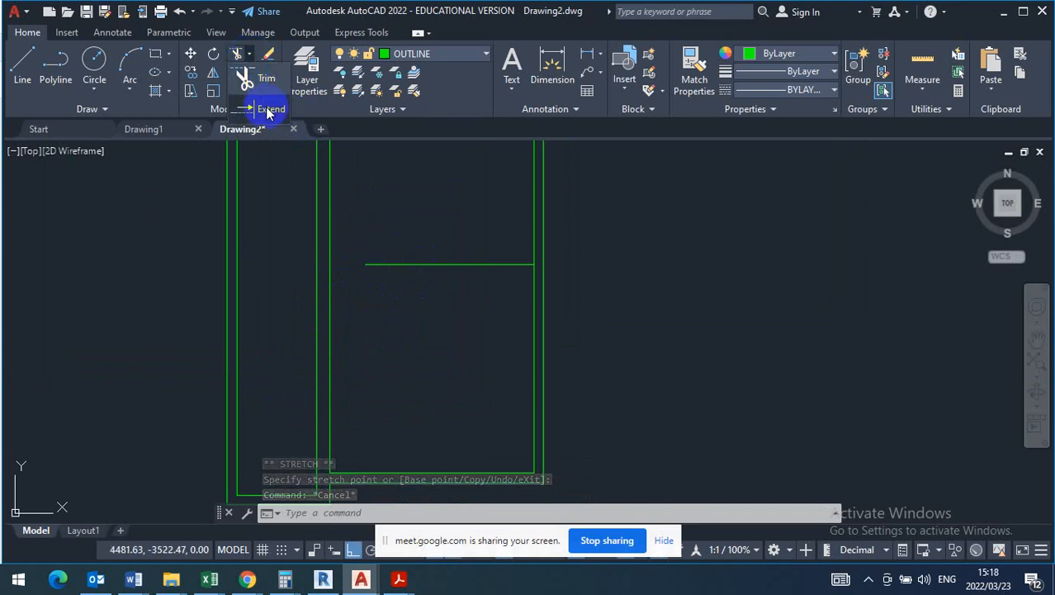
left_click(267, 104)
left_click(414, 263)
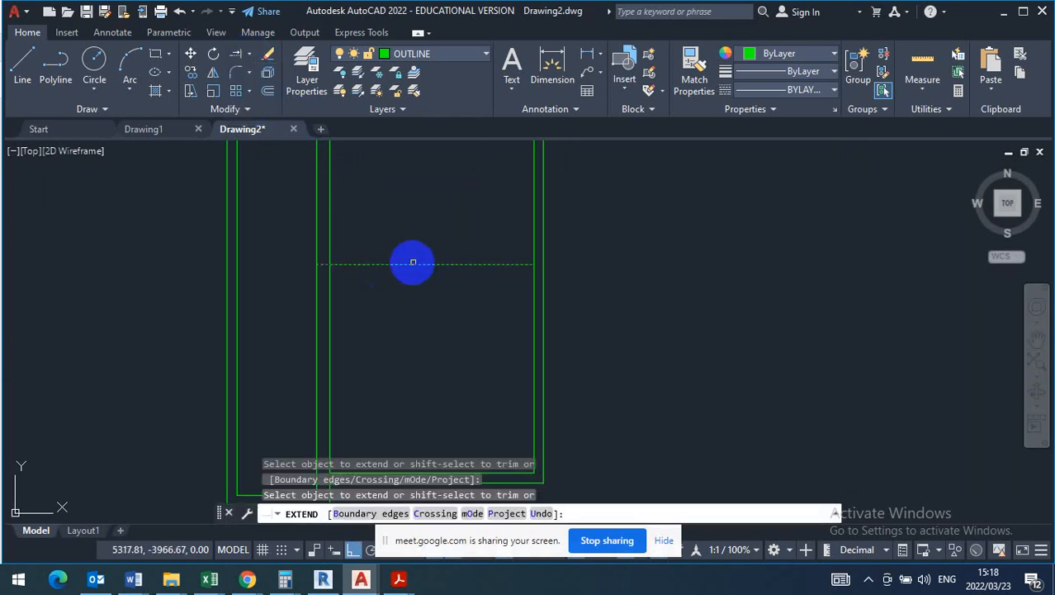
key("Escape")
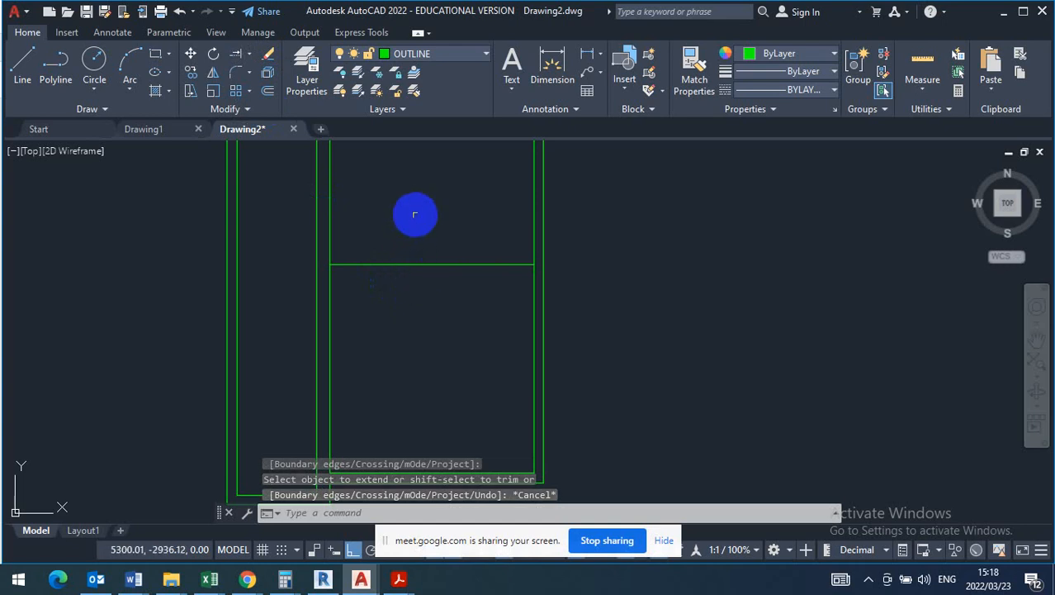
- Offset the horizontal partition line 220 upward to form the dividing wall
scroll(446, 231, "down", 2)
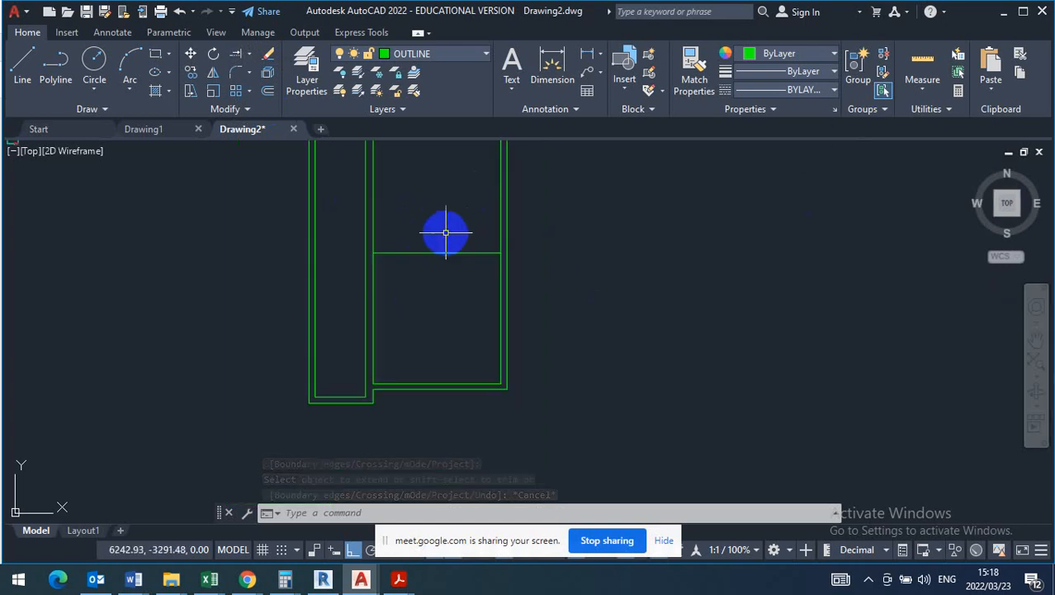
left_click(269, 91)
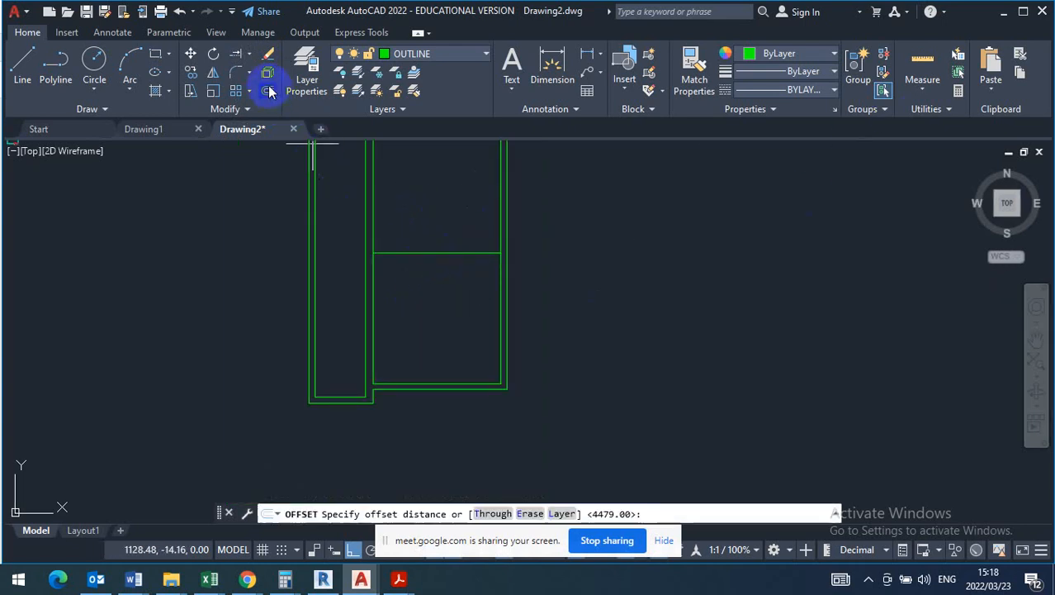
type("220")
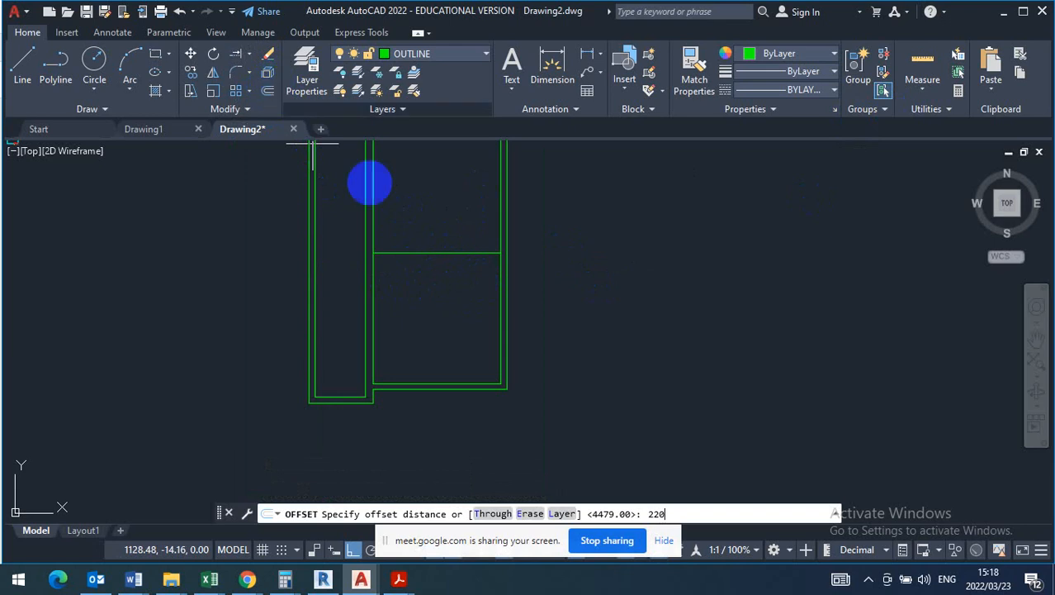
key("Return")
left_click(419, 252)
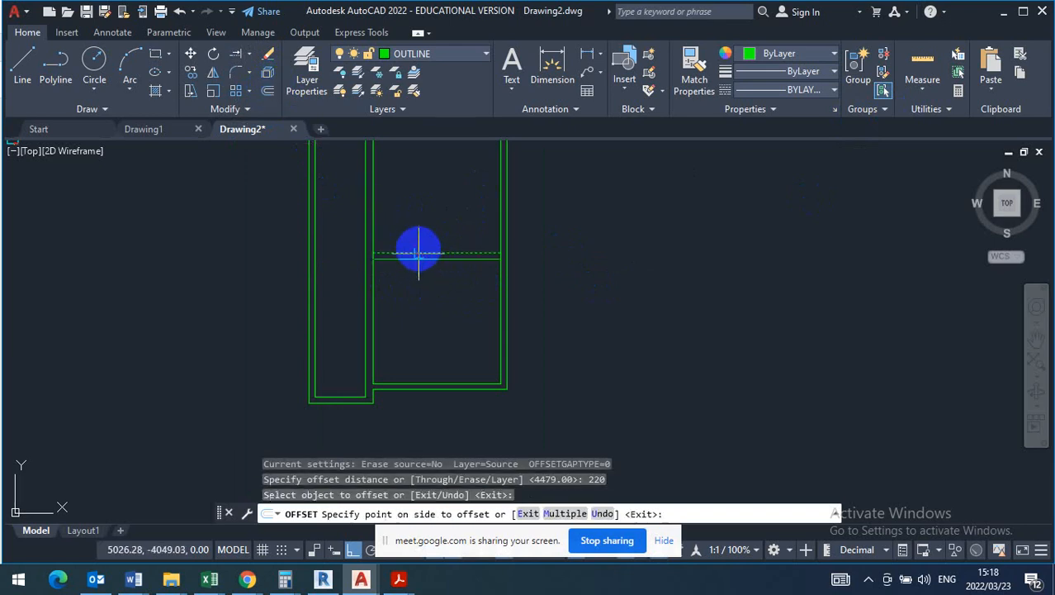
left_click(420, 230)
right_click(443, 213)
left_click(452, 220)
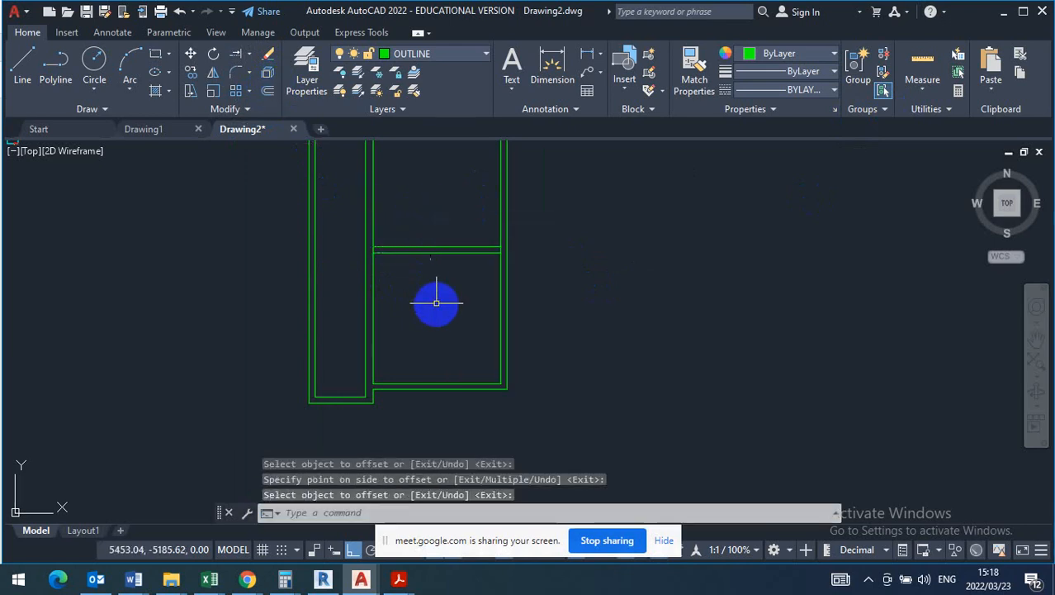
- Measure the floor area of the lower right room by picking its four inner corners
scroll(436, 302, "up", 2)
middle_click_drag(436, 301, 382, 270)
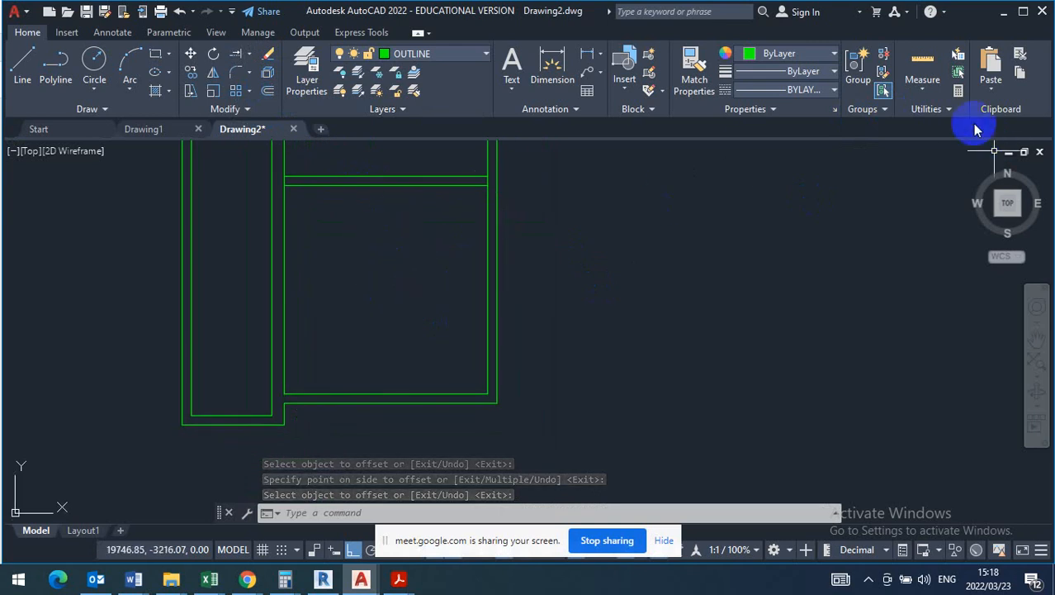
left_click(925, 93)
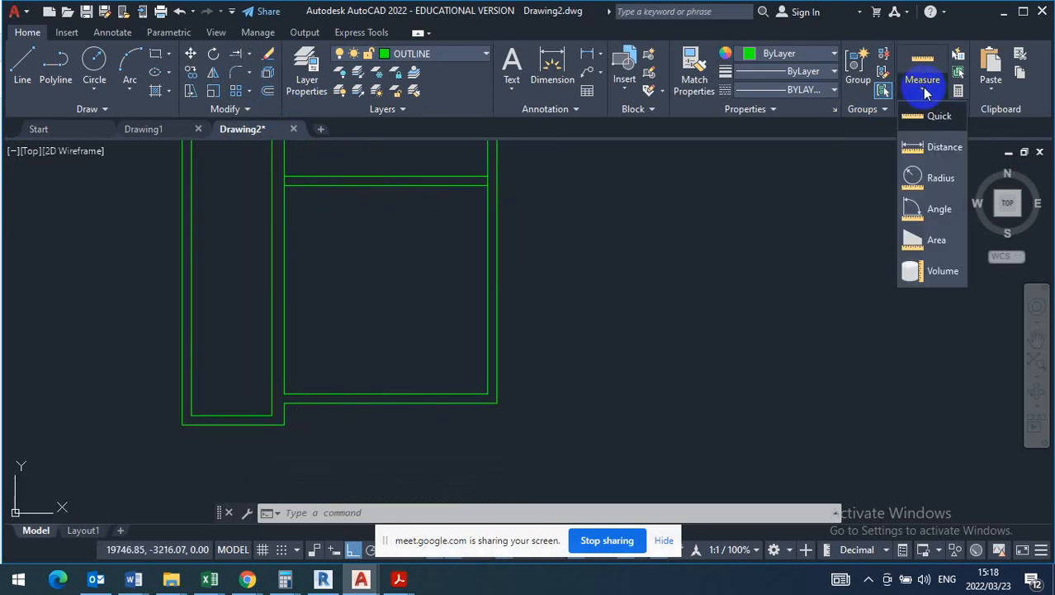
left_click(938, 241)
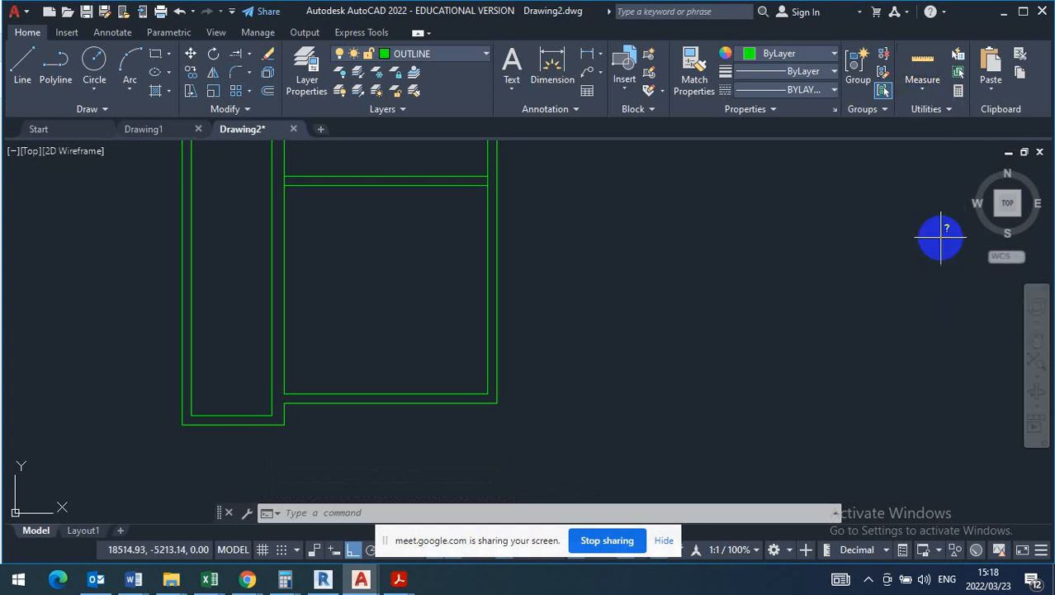
left_click(487, 181)
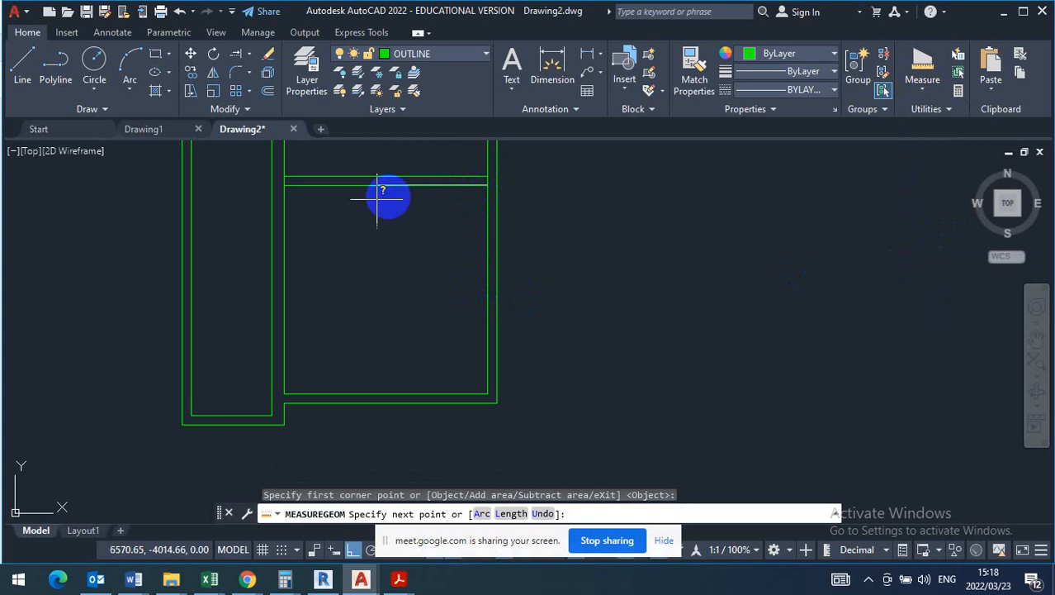
left_click(284, 184)
scroll(287, 379, "up", 5)
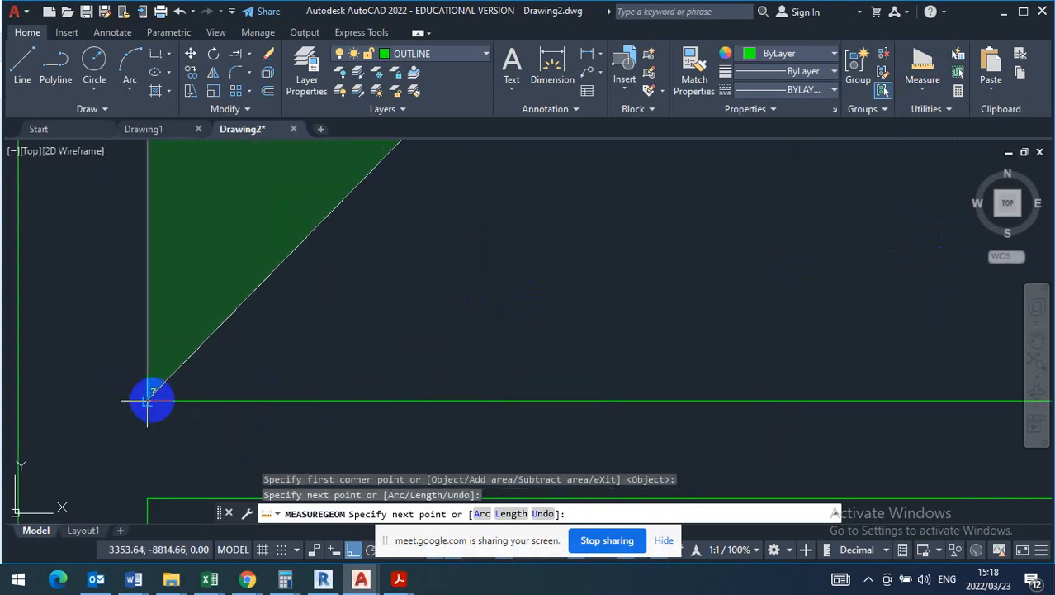
left_click(152, 398)
scroll(165, 395, "down", 2)
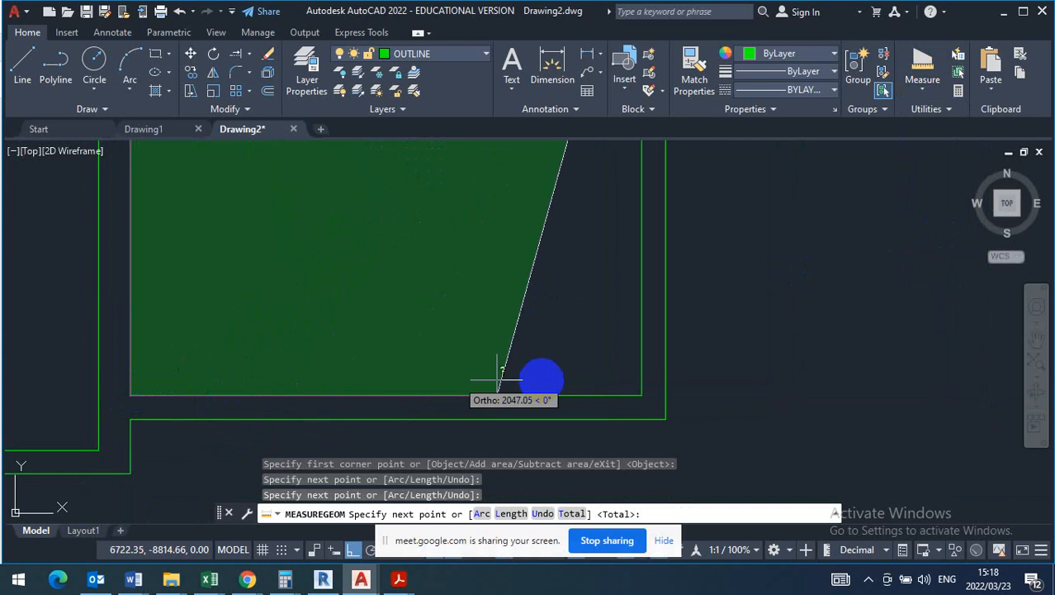
left_click(641, 397)
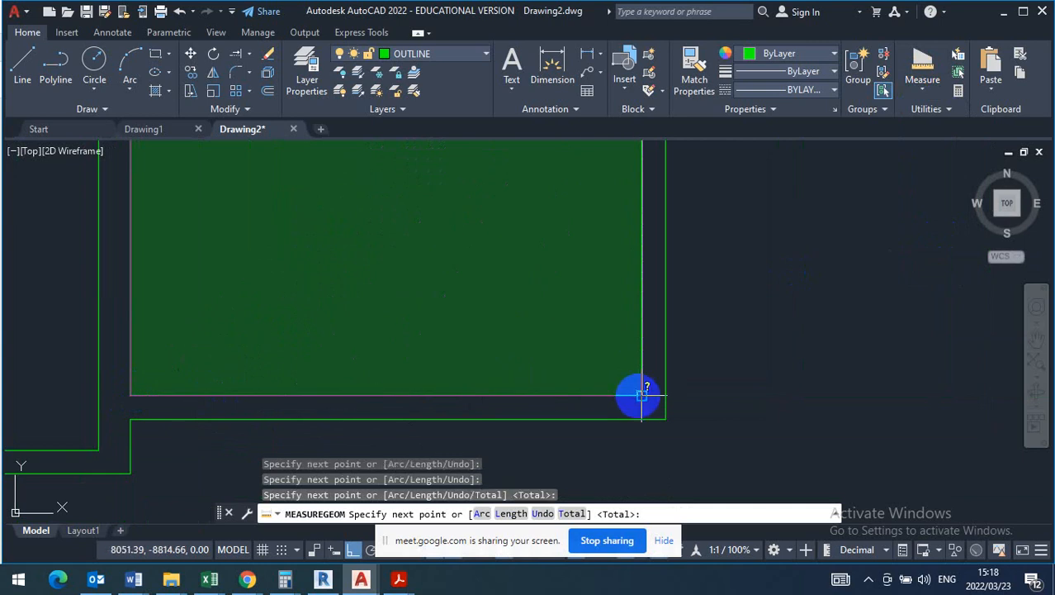
right_click(641, 397)
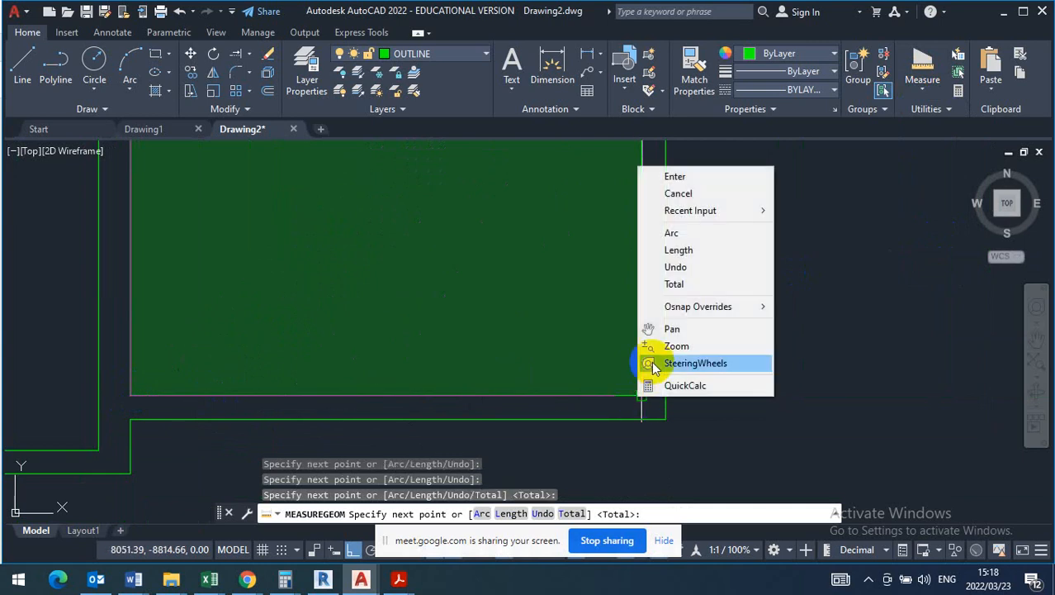
left_click(676, 177)
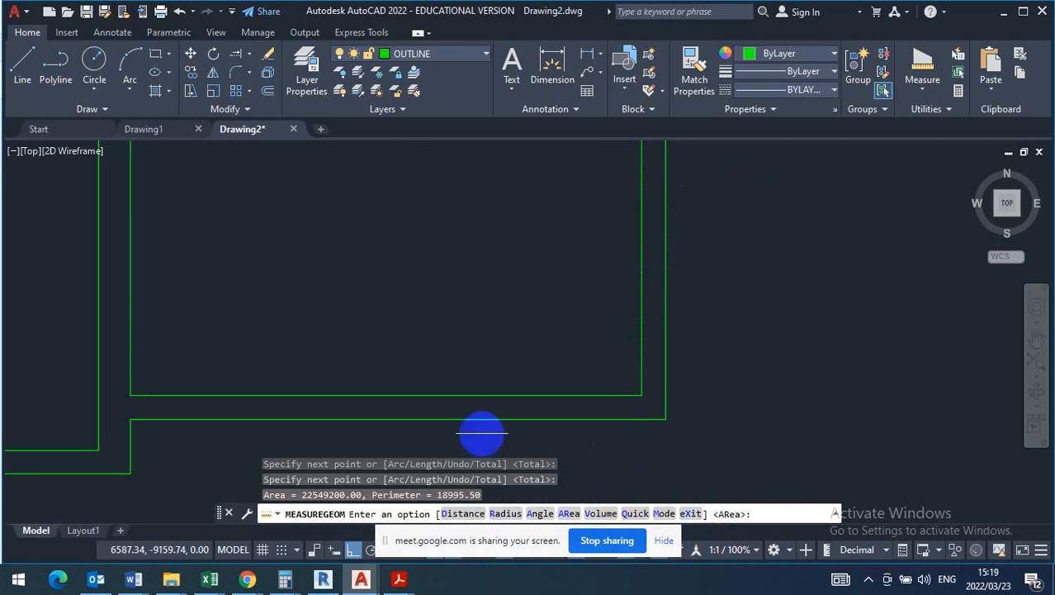
scroll(483, 432, "down", 3)
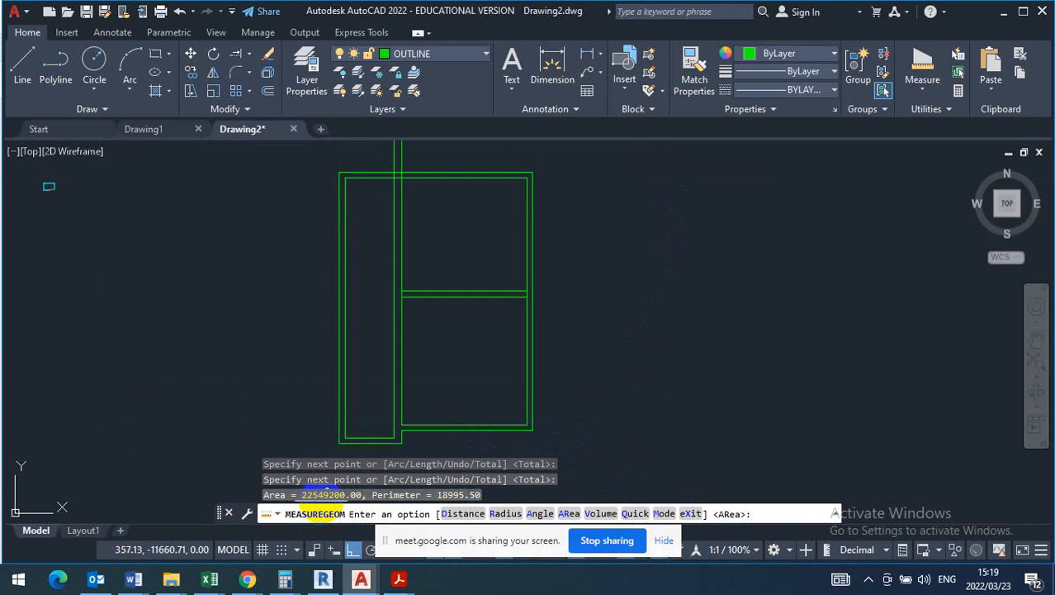
- Check the living room's floor area on the T130 question paper's plan and return to the Drawing2 floor plan
left_click(351, 549)
mouse_move(399, 582)
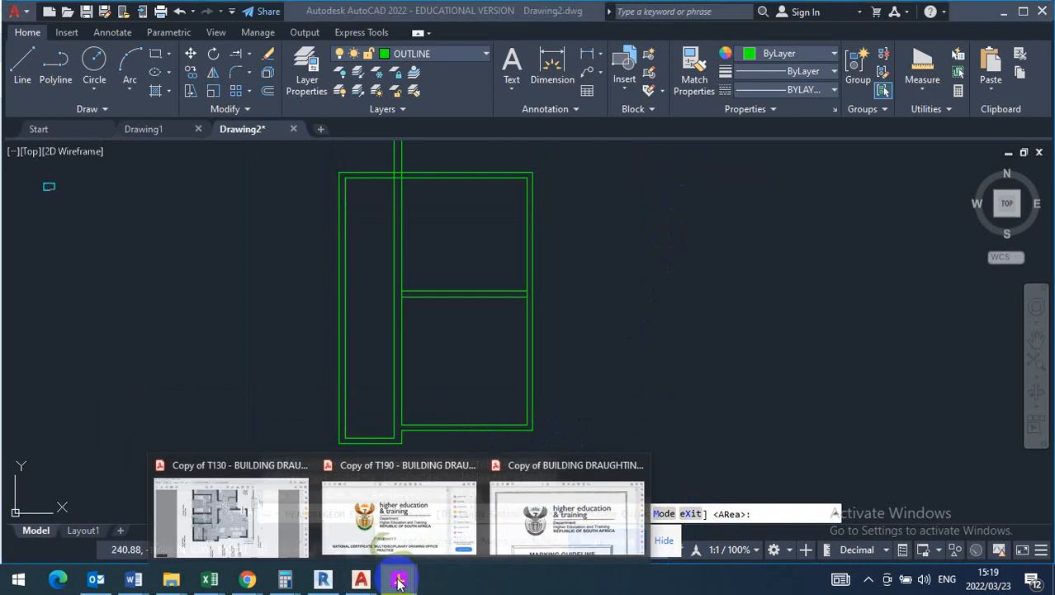
left_click(260, 520)
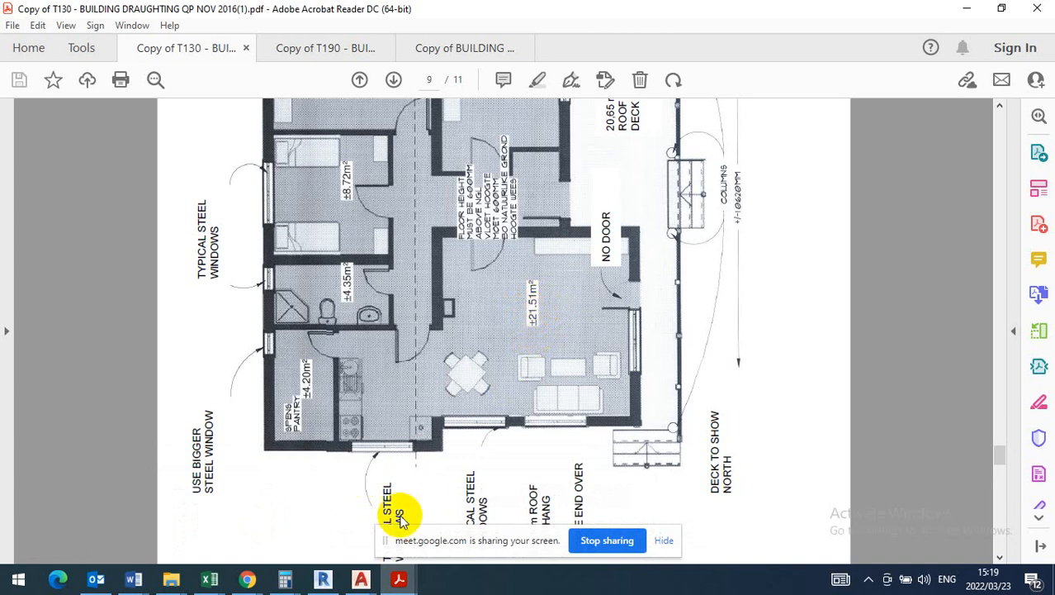
left_click(366, 577)
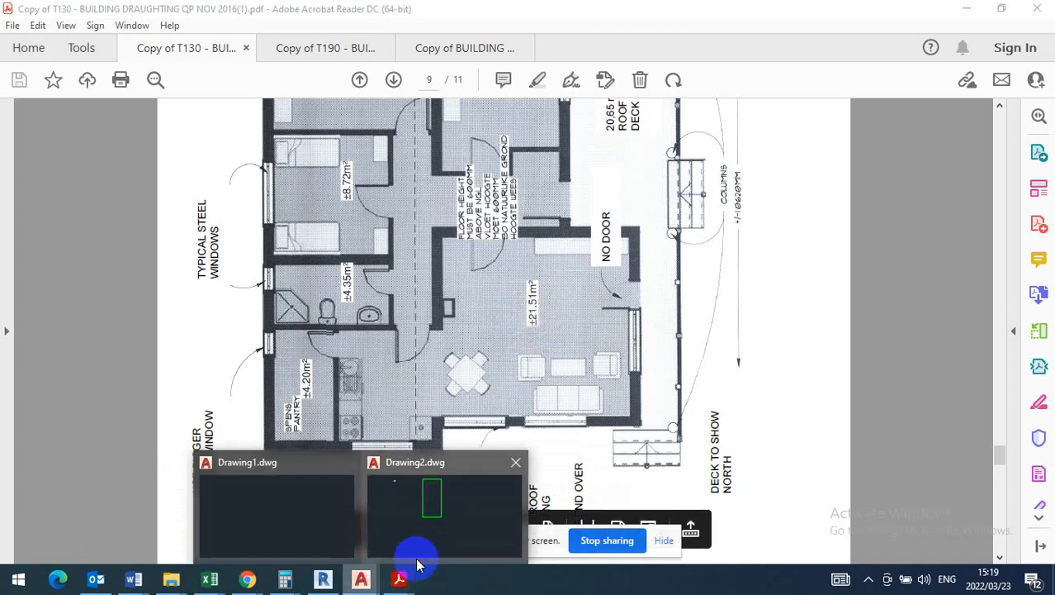
left_click(434, 509)
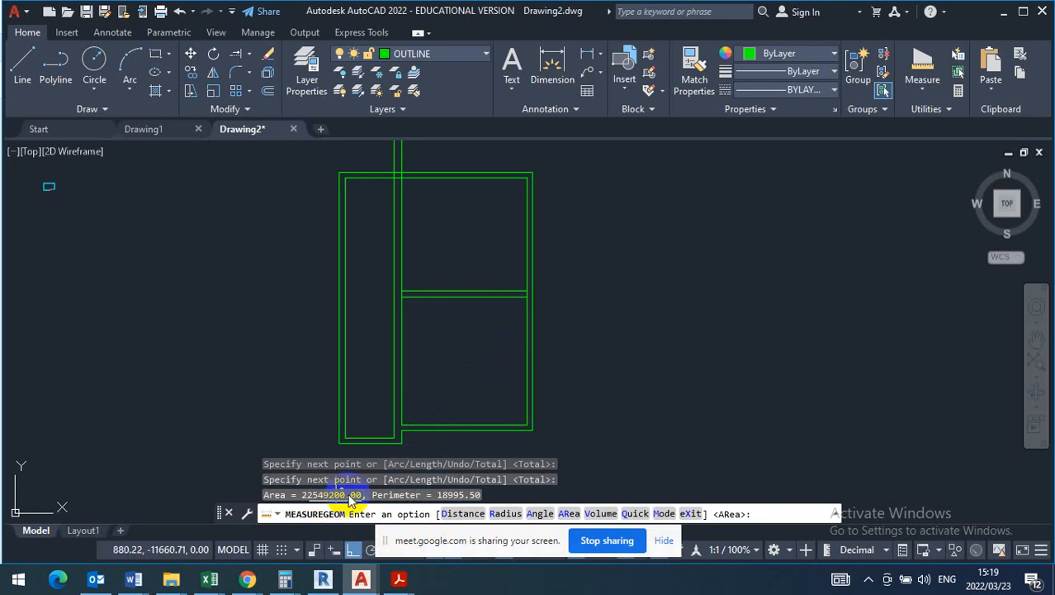
- Move both lines of the horizontal dividing wall a short distance straight down to shrink the lower right room
key("Escape")
key("Escape")
left_click(471, 270)
left_click(459, 337)
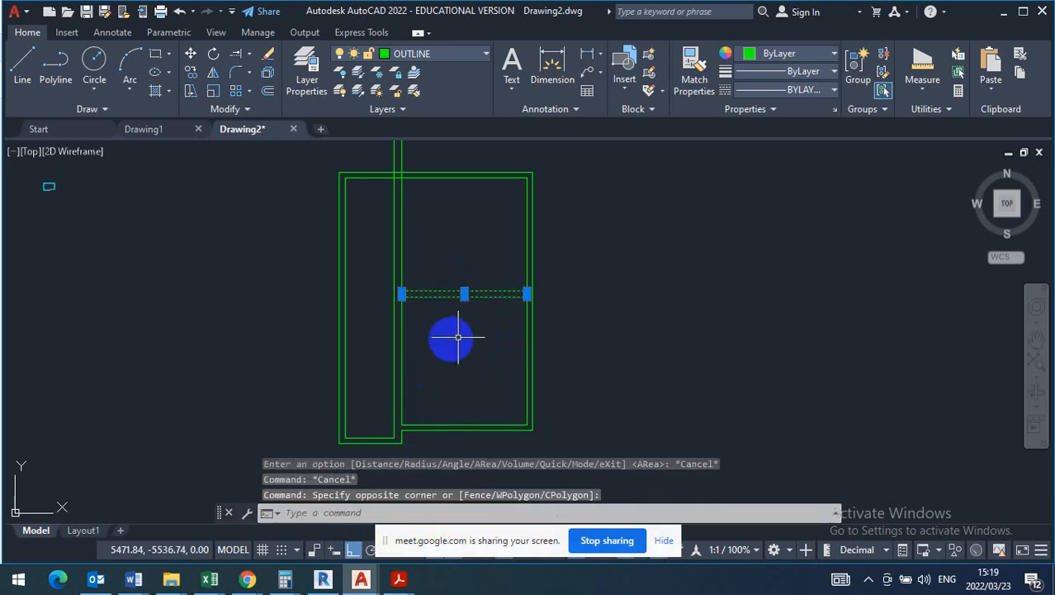
left_click(187, 50)
scroll(495, 310, "up", 4)
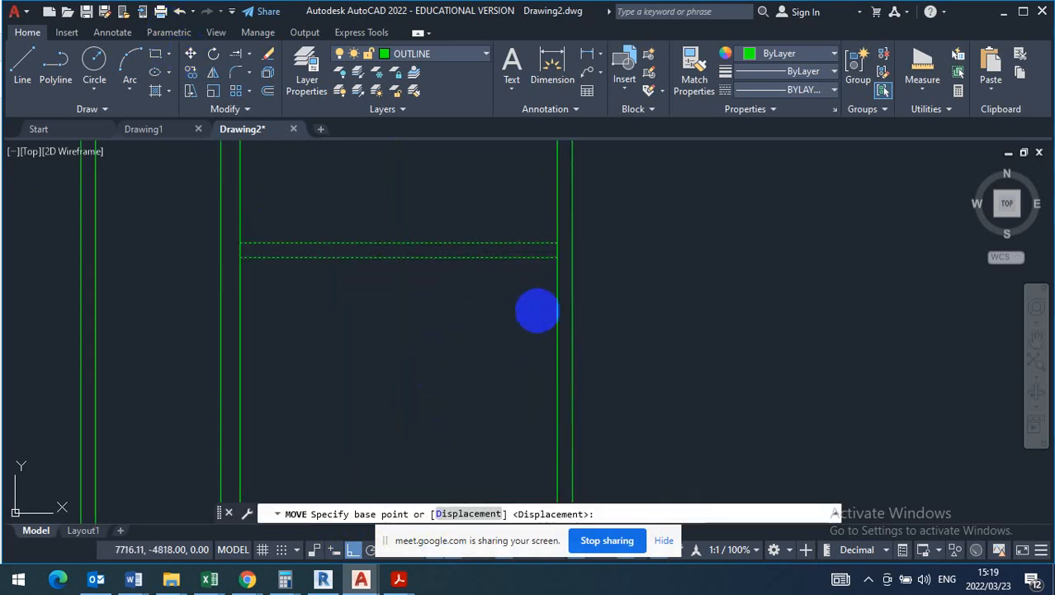
left_click(556, 257)
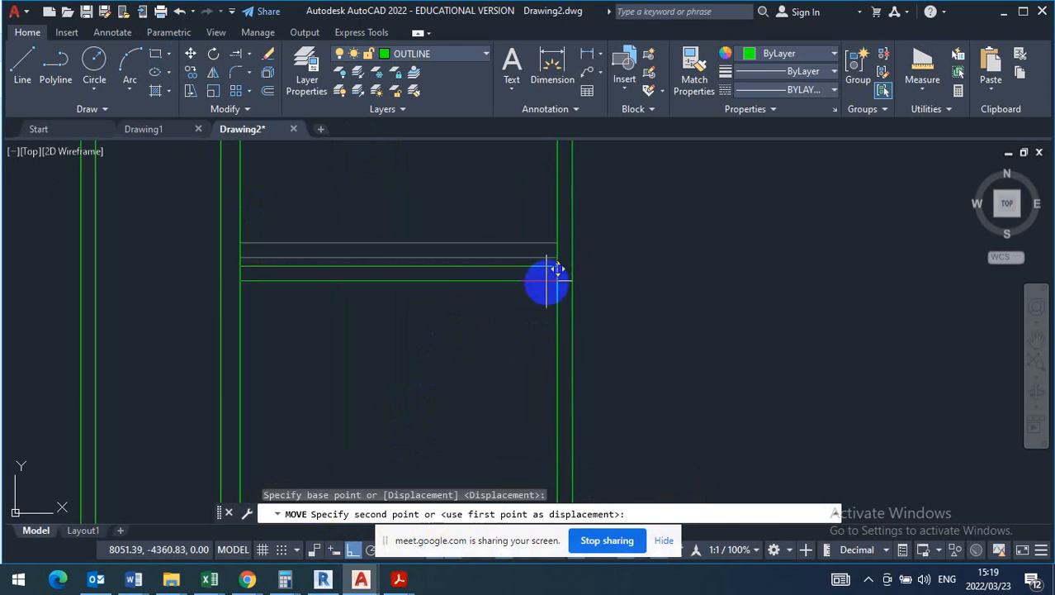
left_click(553, 277)
scroll(446, 240, "down", 3)
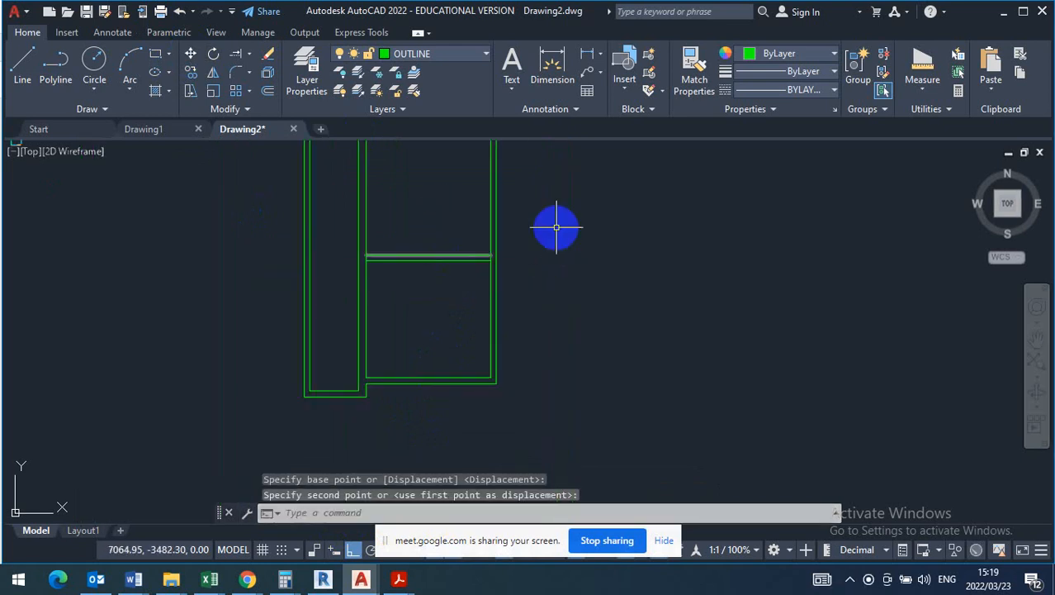
- Measure the lower right room's floor area by picking its four inner corners
left_click(925, 95)
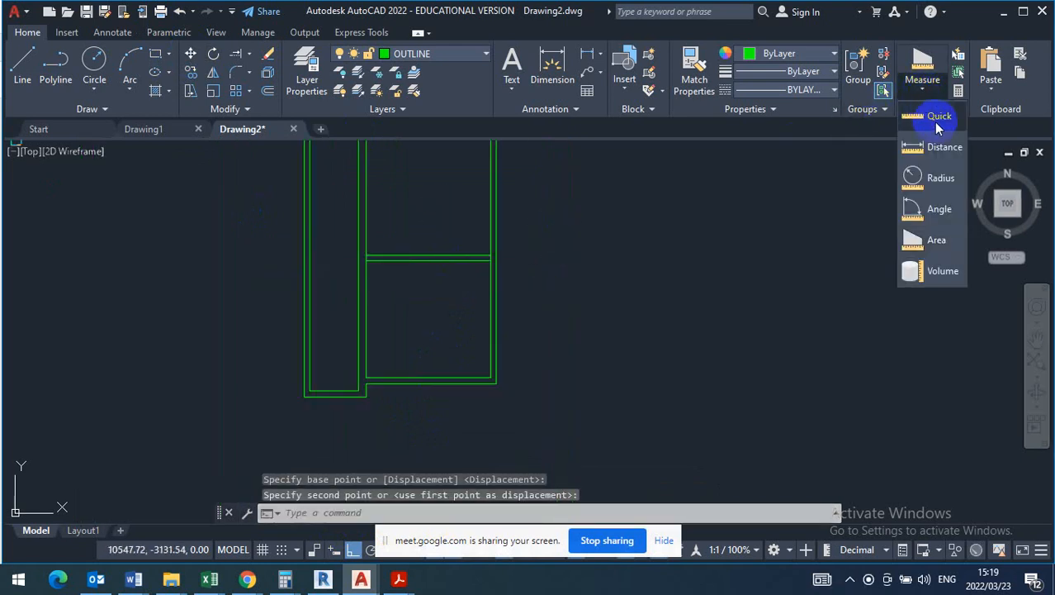
left_click(943, 240)
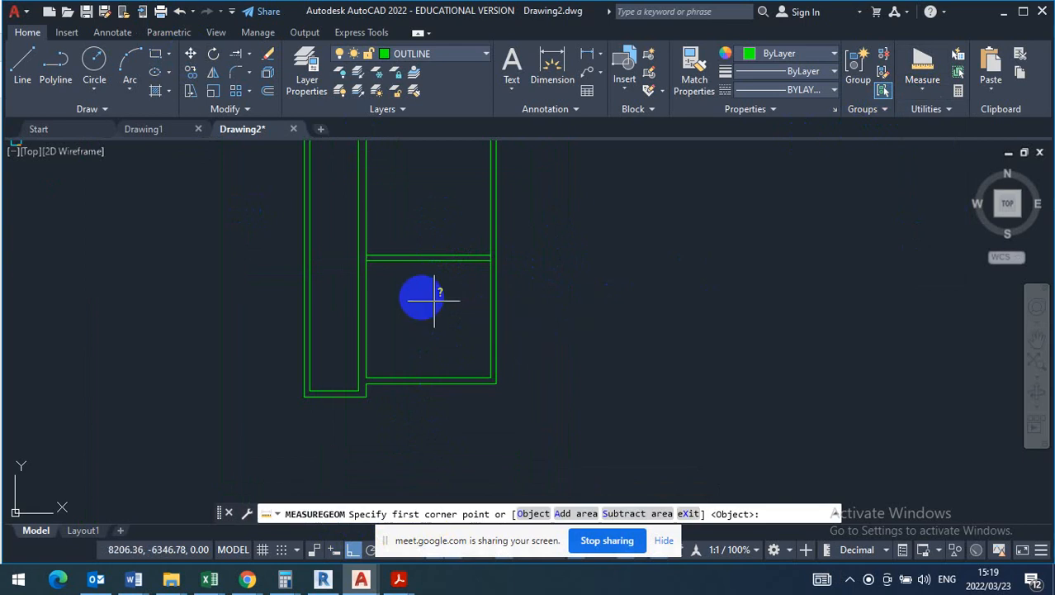
scroll(422, 297, "up", 2)
left_click(532, 240)
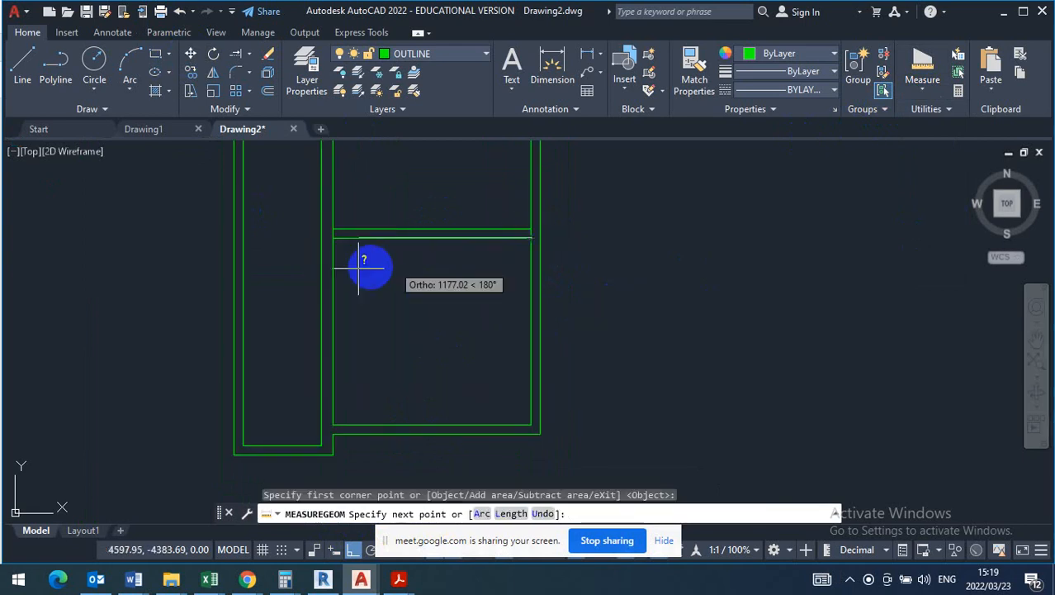
left_click(333, 240)
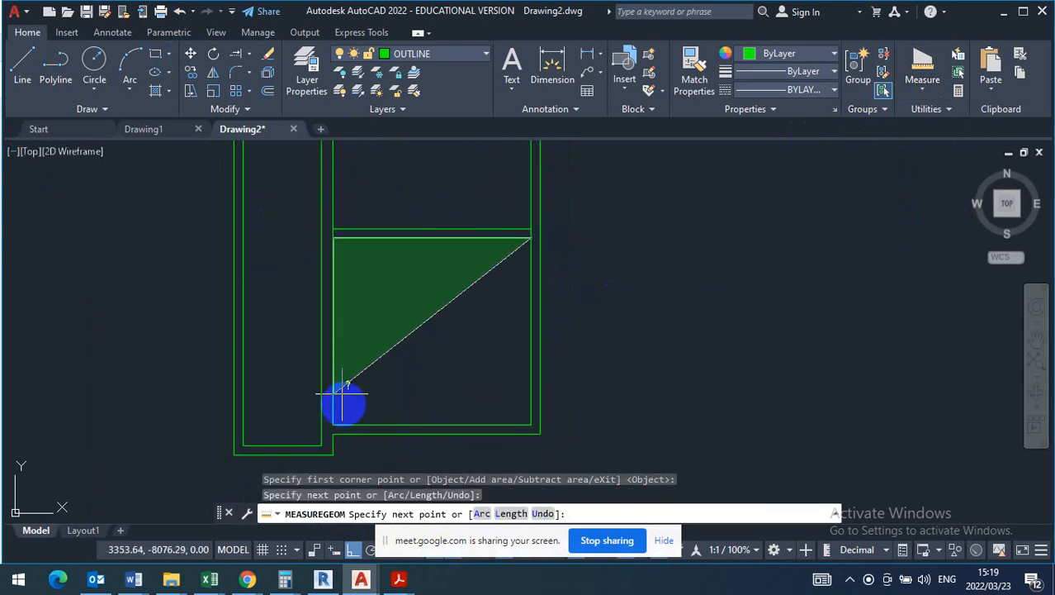
left_click(333, 424)
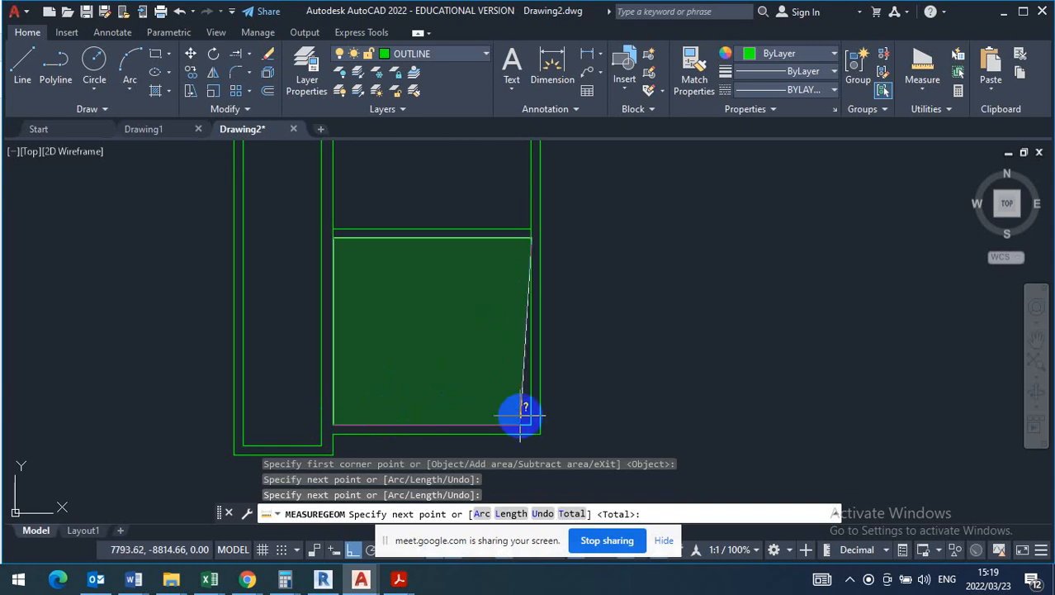
left_click(531, 425)
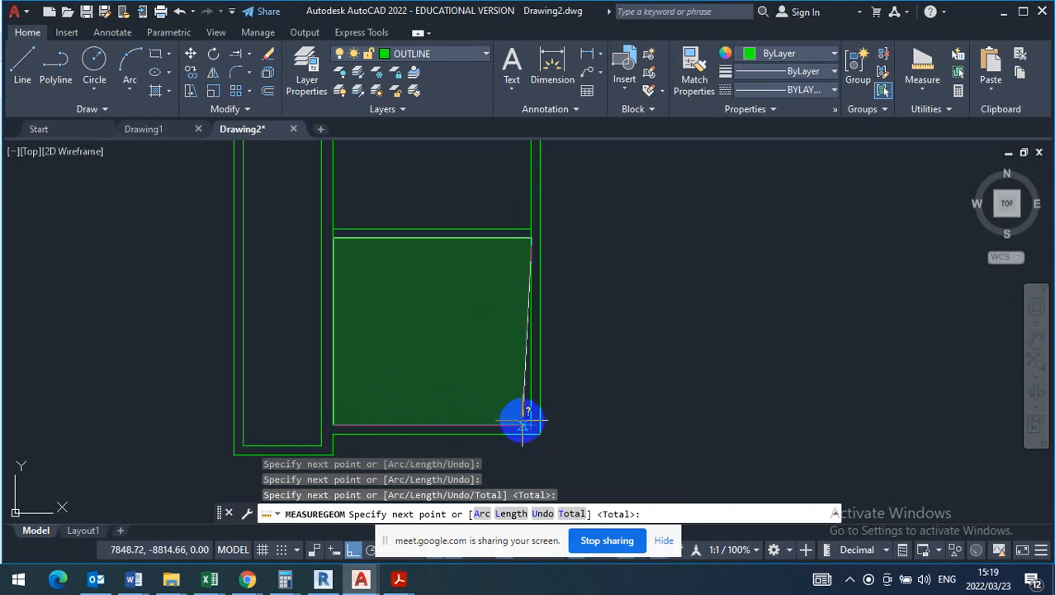
right_click(510, 384)
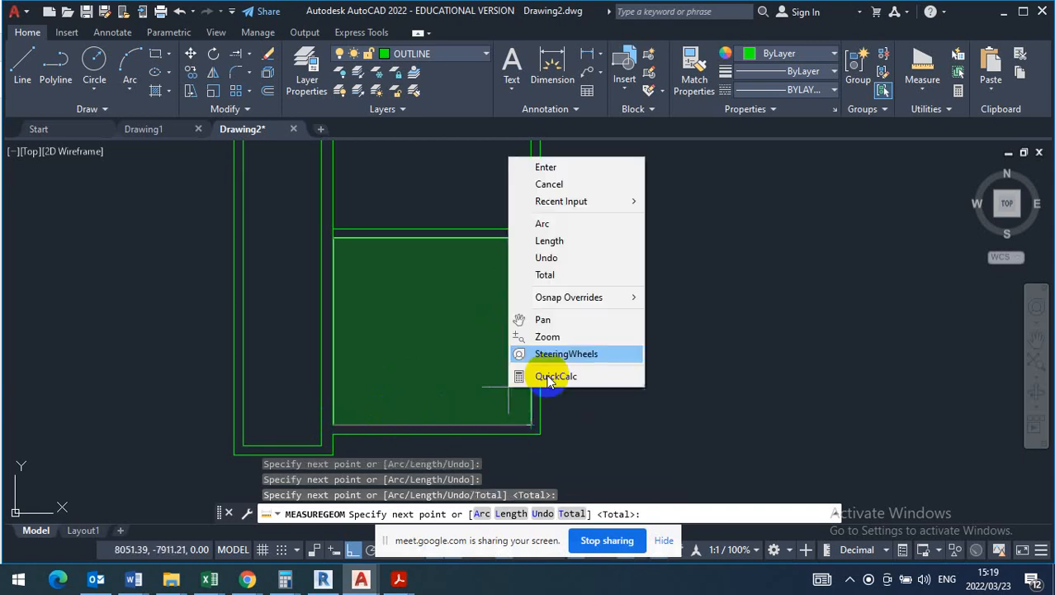
left_click(545, 165)
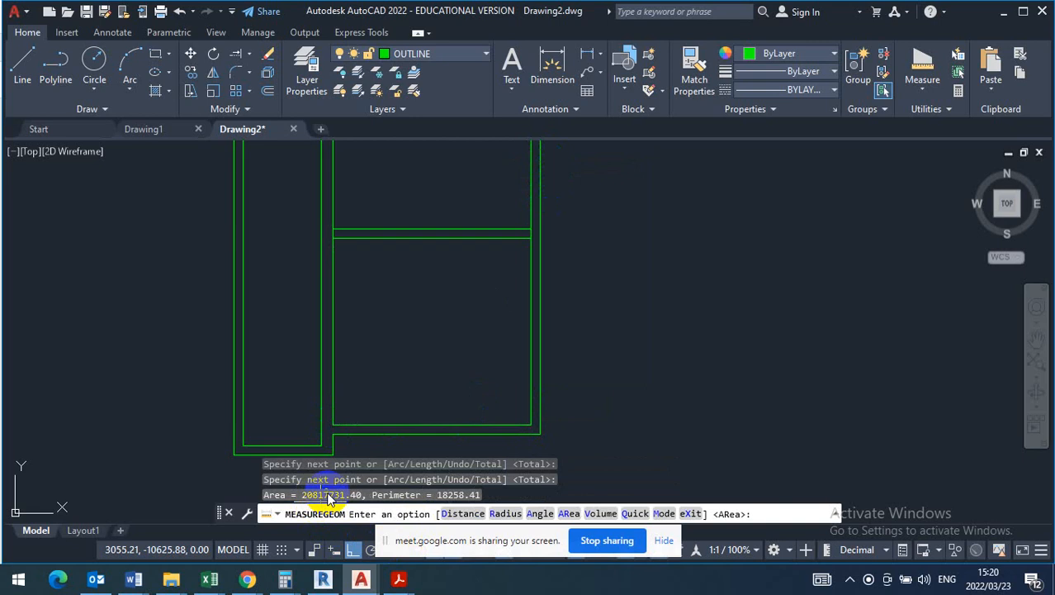
key("Escape")
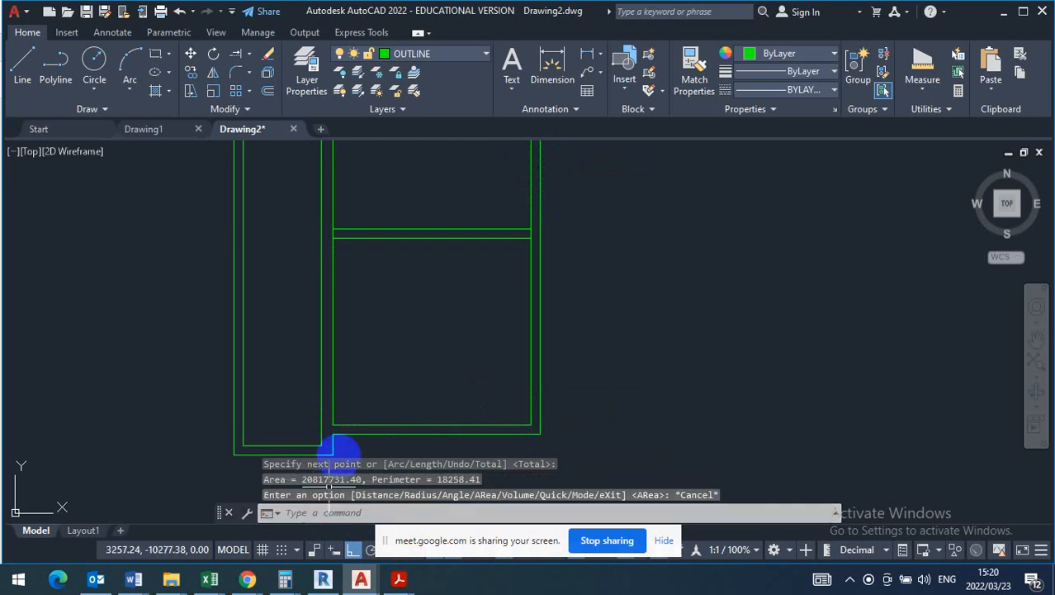
- Dimension the lower right room's inner height from the dividing wall to the bottom wall, placing the dimension outside the right wall
left_click(553, 64)
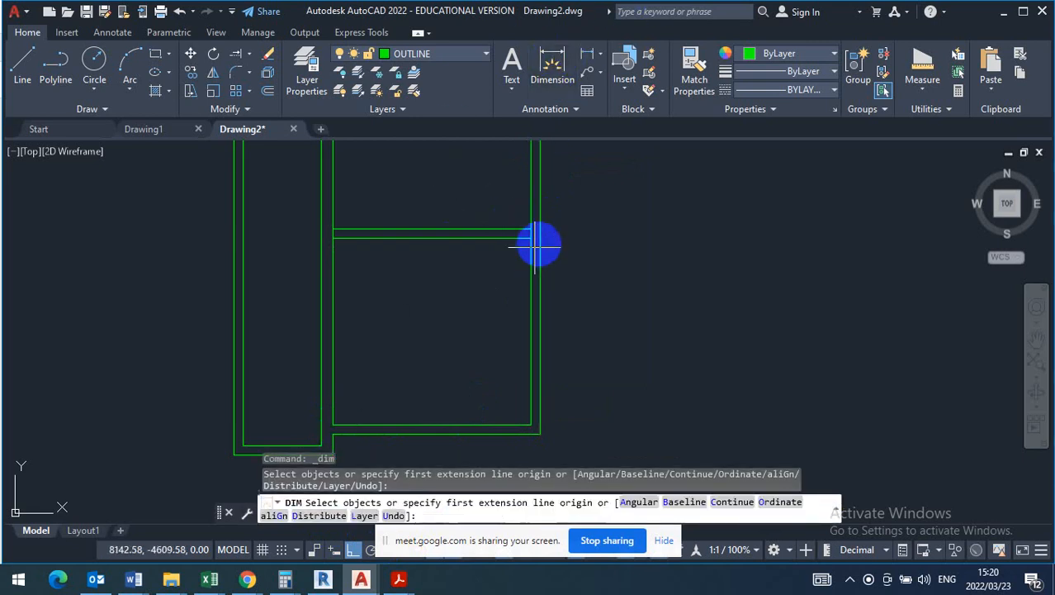
left_click(534, 238)
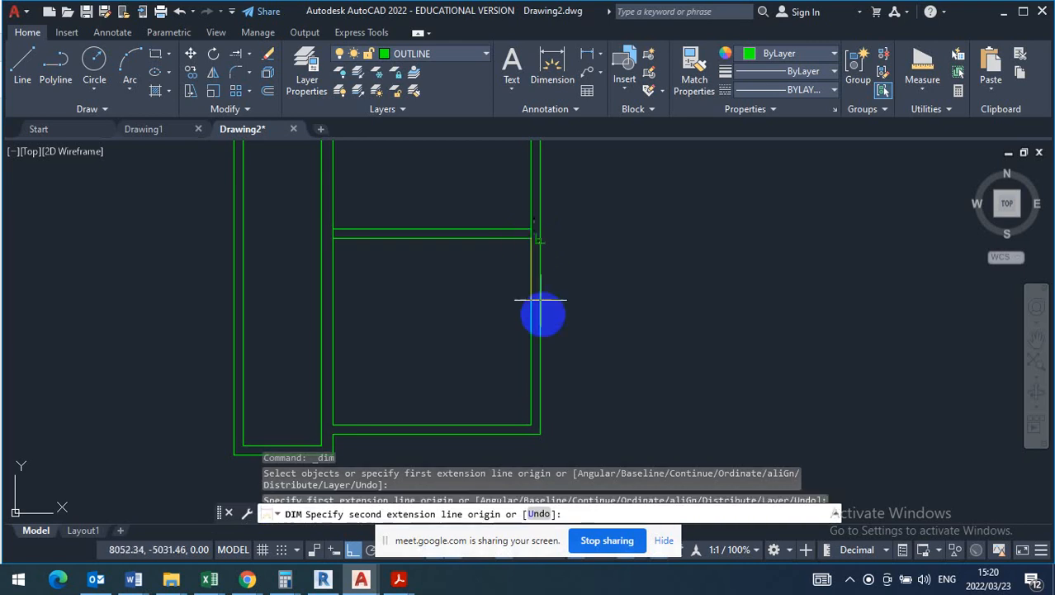
left_click(531, 426)
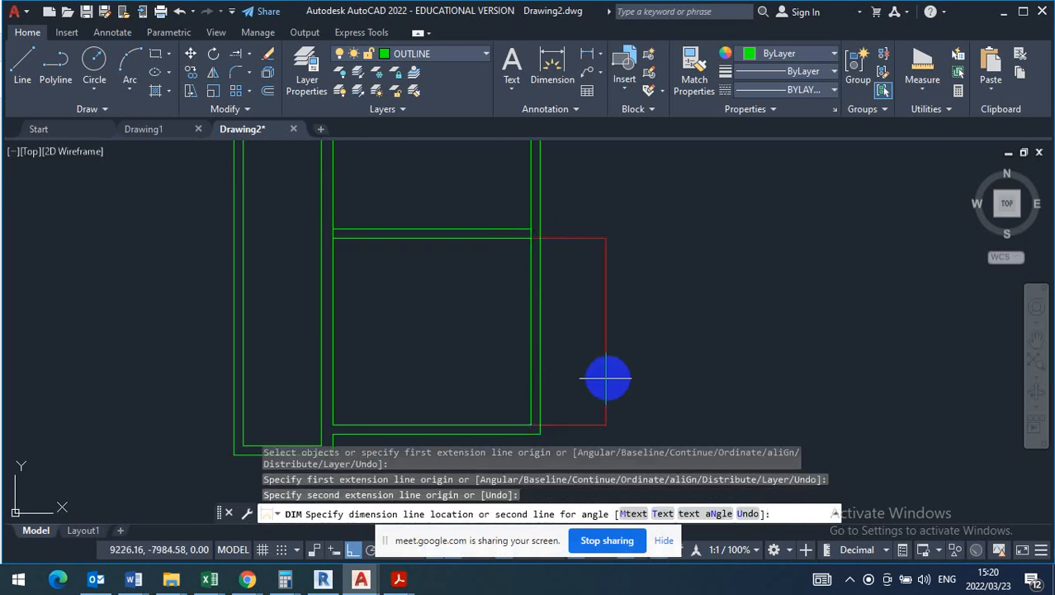
left_click(633, 365)
key("Return")
scroll(629, 355, "up", 8)
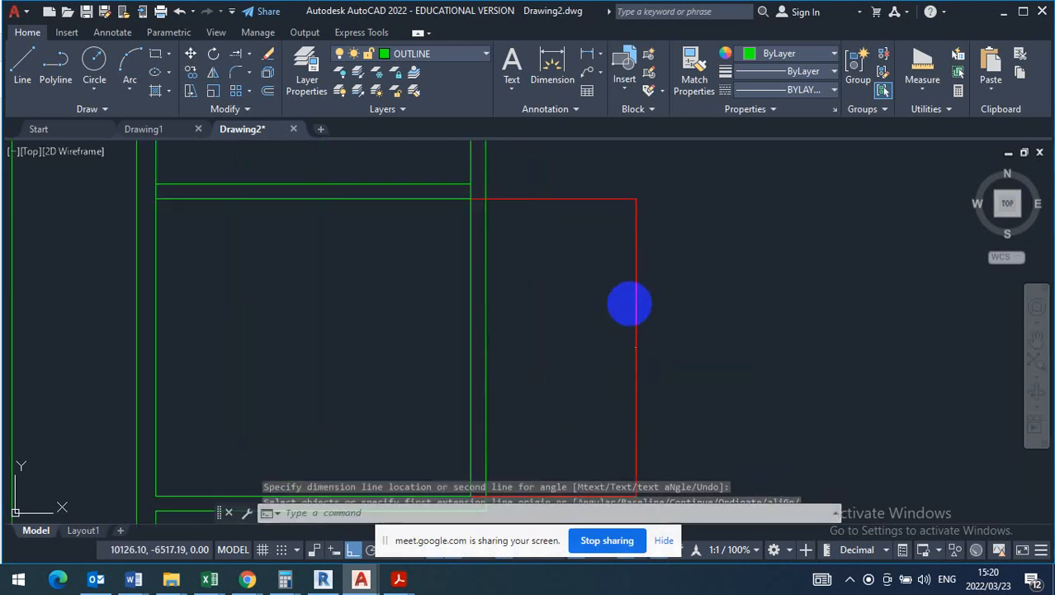
scroll(629, 365, "up", 5)
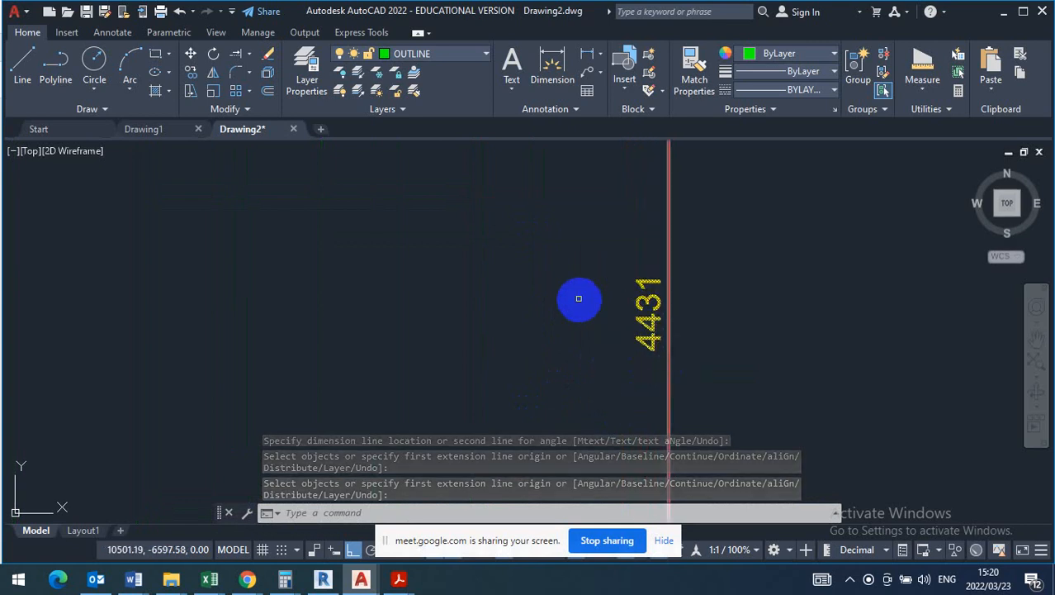
scroll(570, 312, "down", 4)
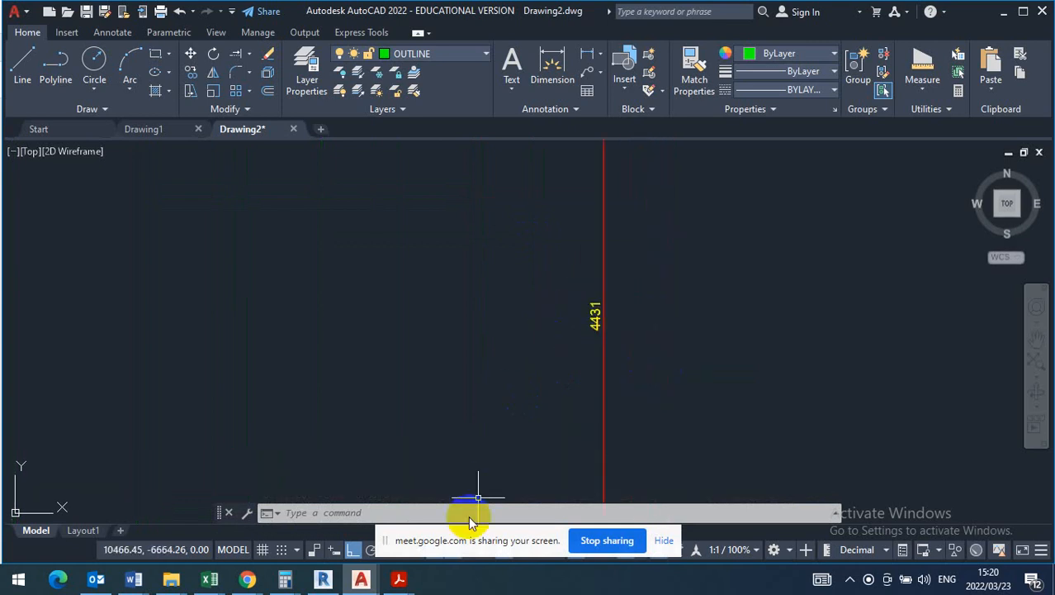
- Check the living room's area on the T130 question paper and enter the division 2,51 ÷ 4431 in Calculator
mouse_move(400, 581)
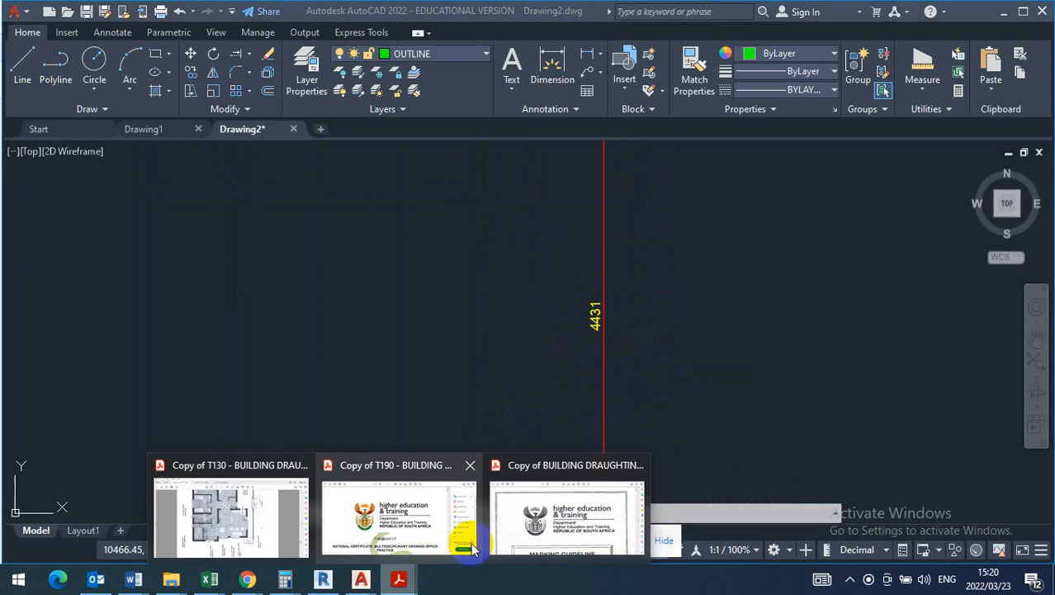
left_click(266, 536)
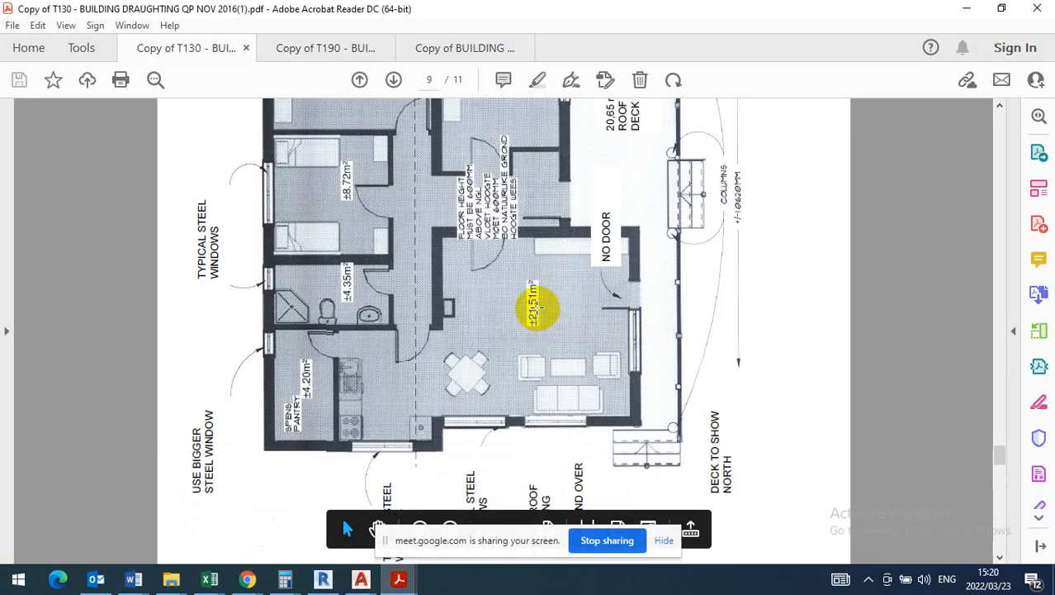
mouse_move(297, 585)
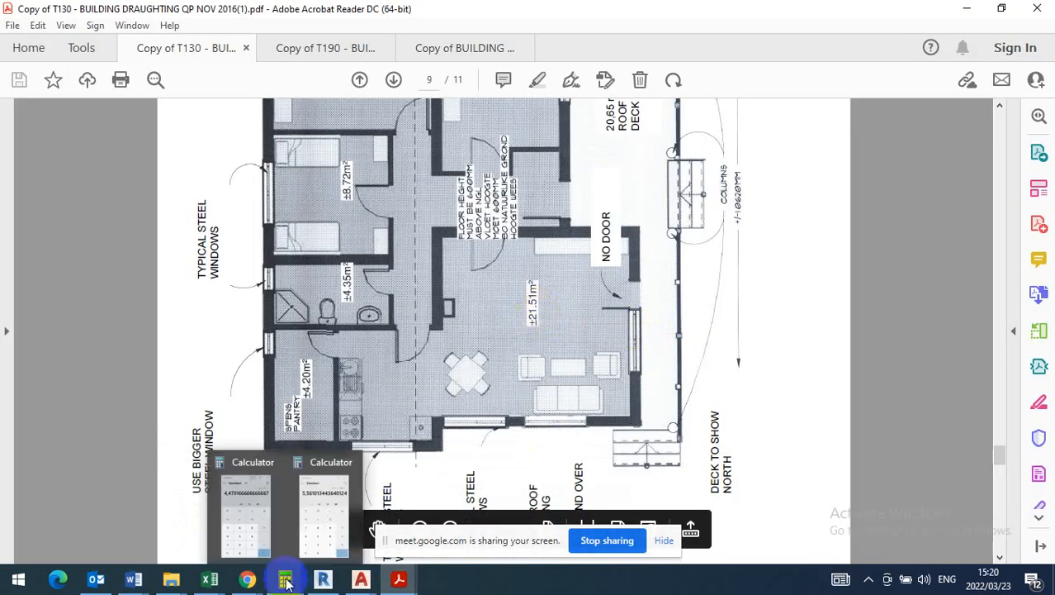
left_click(245, 520)
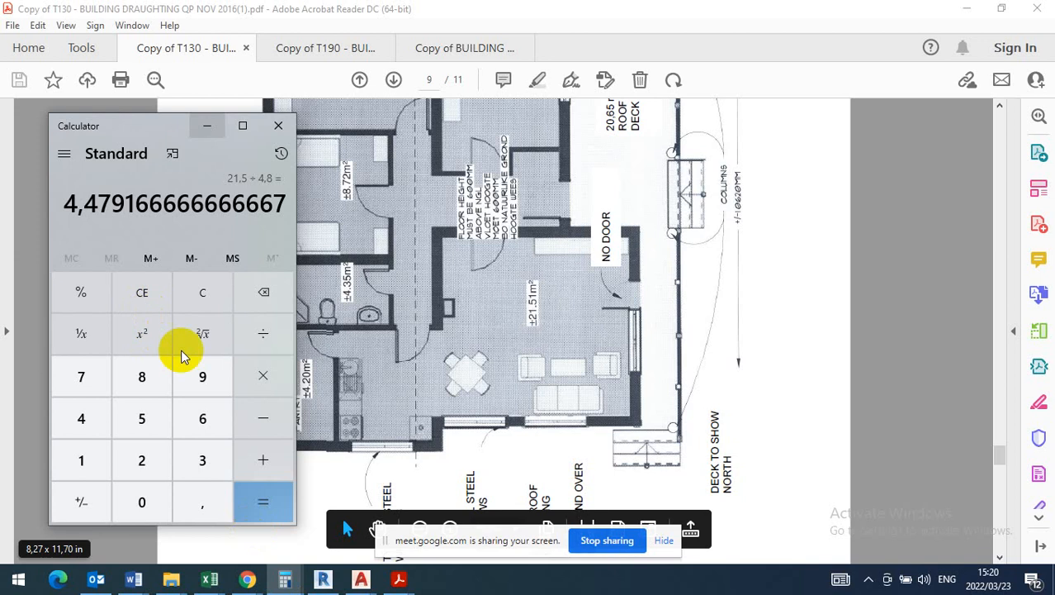
left_click(141, 456)
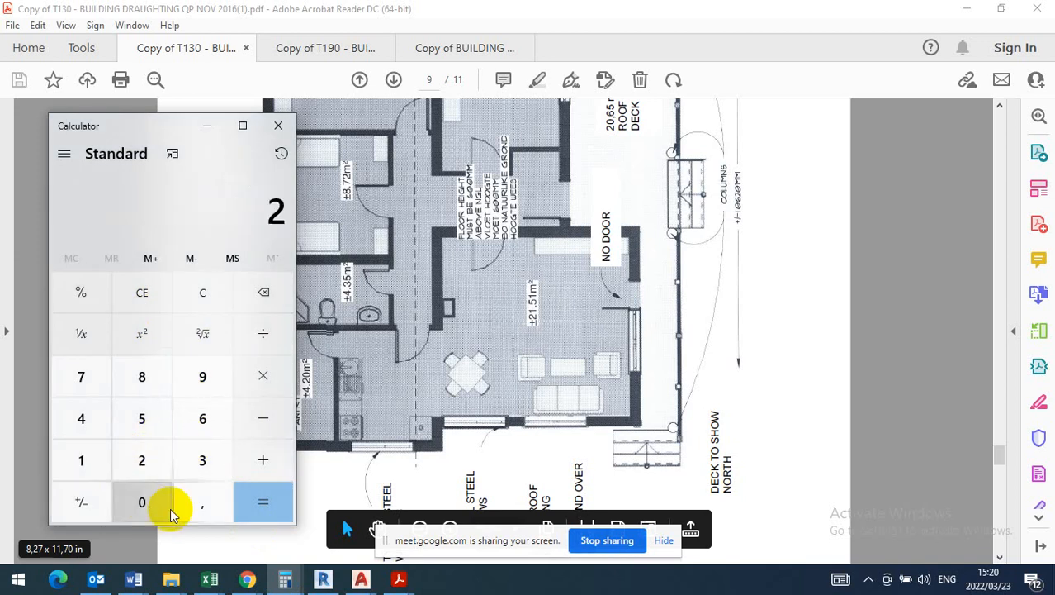
left_click(198, 499)
left_click(141, 417)
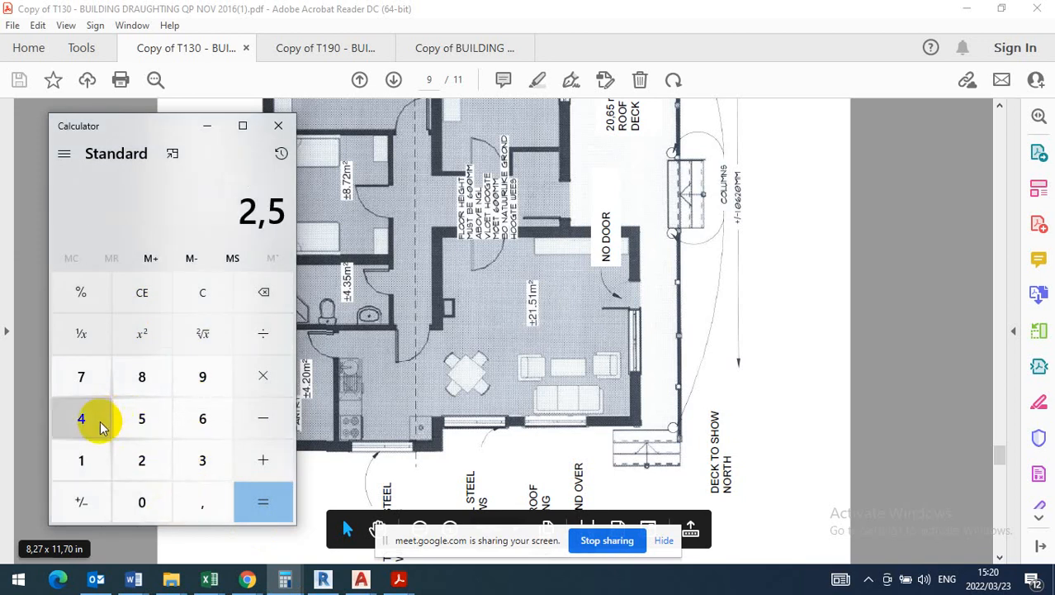
left_click(91, 460)
left_click(263, 460)
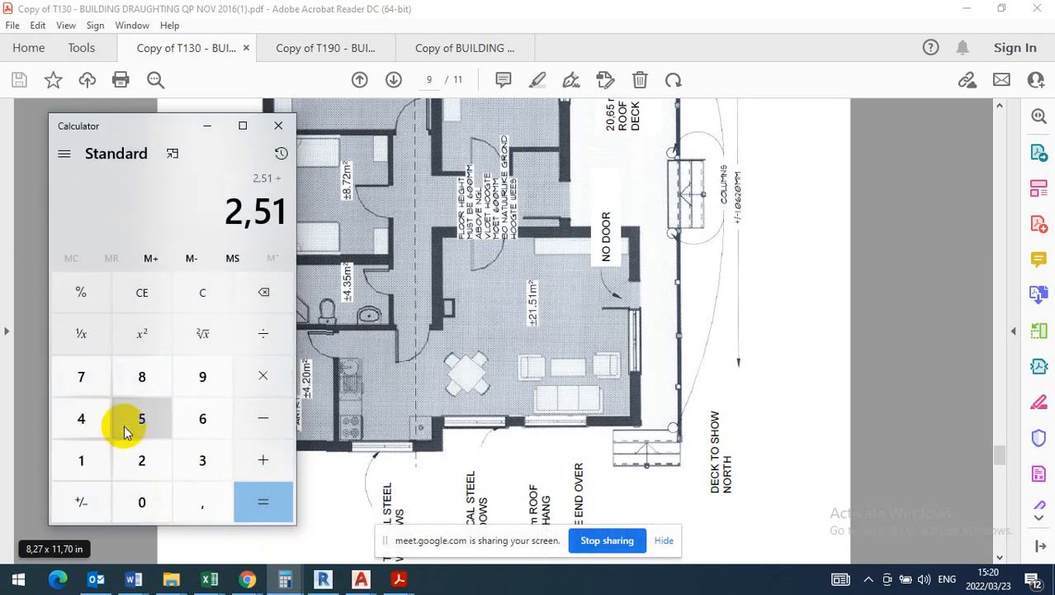
left_click(87, 420)
left_click(89, 417)
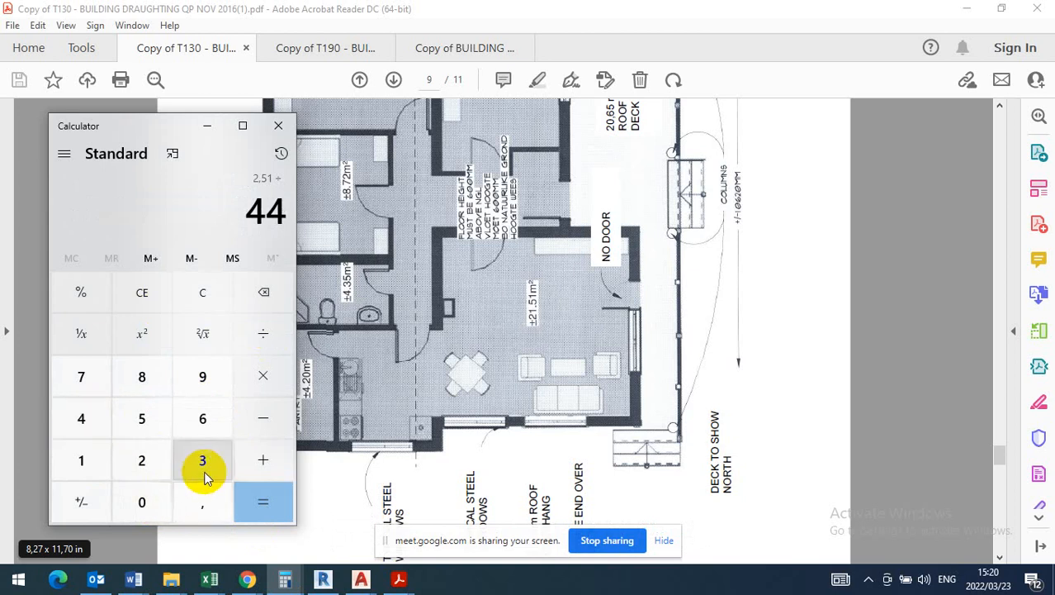
left_click(204, 475)
left_click(87, 459)
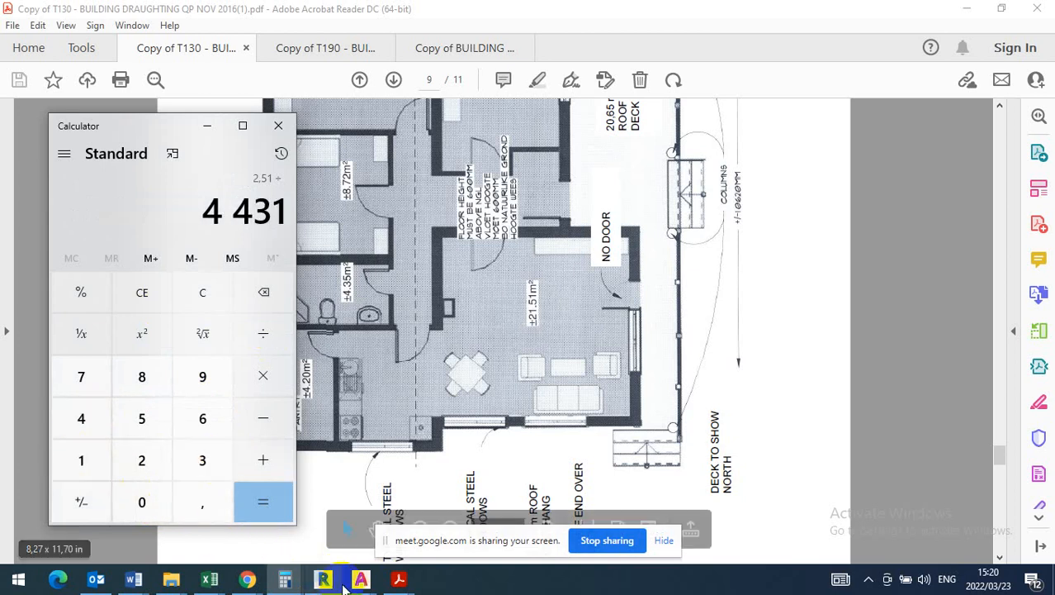
- Check the room's height dimension in Drawing2 and calculate the result of the division entered in Calculator
mouse_move(361, 578)
left_click(461, 523)
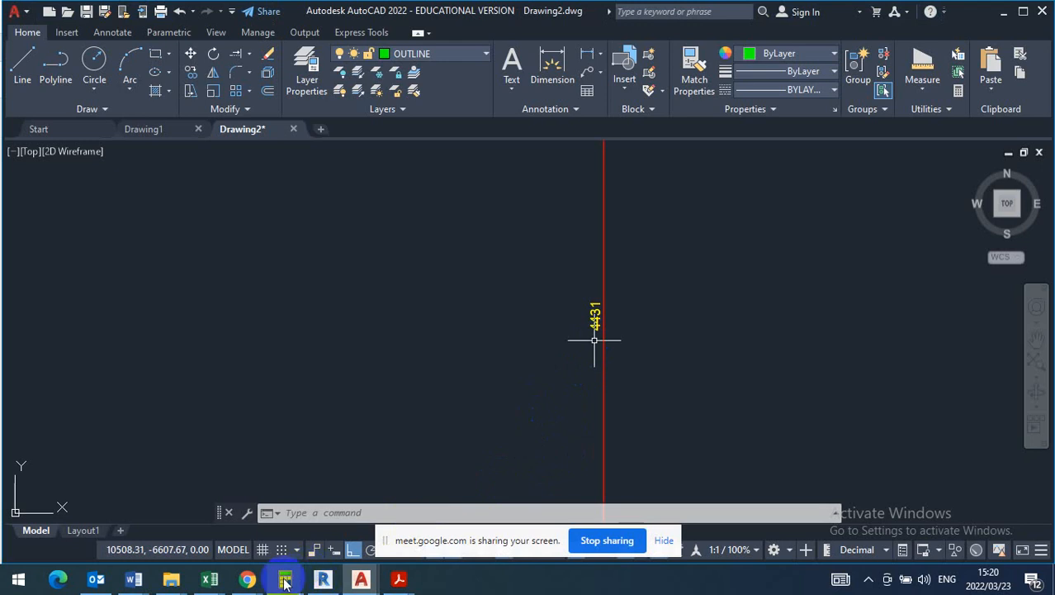
mouse_move(285, 582)
left_click(249, 537)
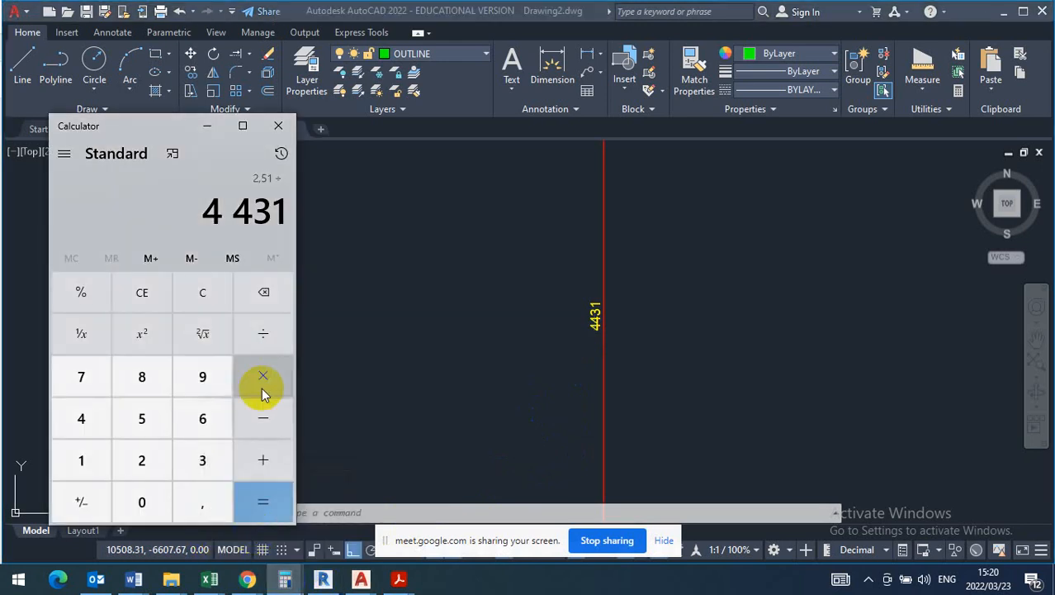
left_click(254, 493)
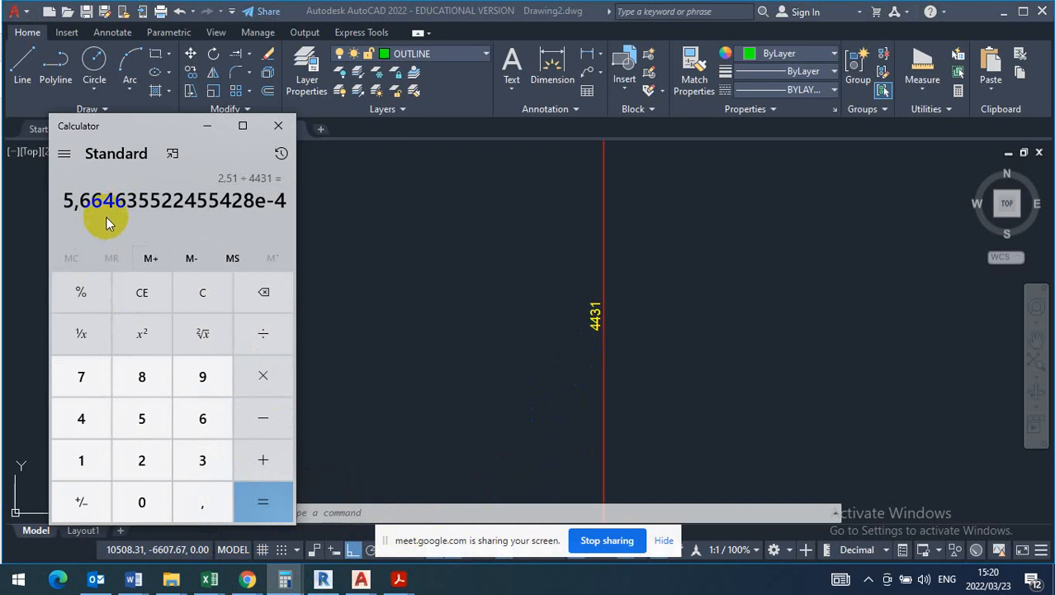
- Offset the right wall's inner line 5665 mm to the left in Drawing2
left_click(467, 365)
scroll(467, 346, "down", 5)
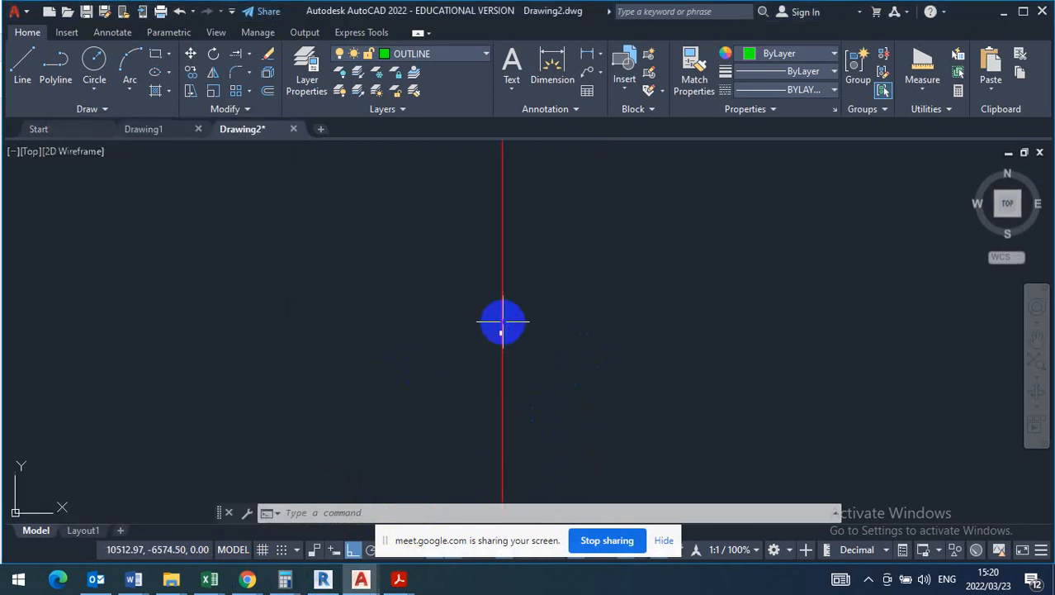
scroll(614, 325, "down", 5)
middle_click_drag(391, 440, 462, 384)
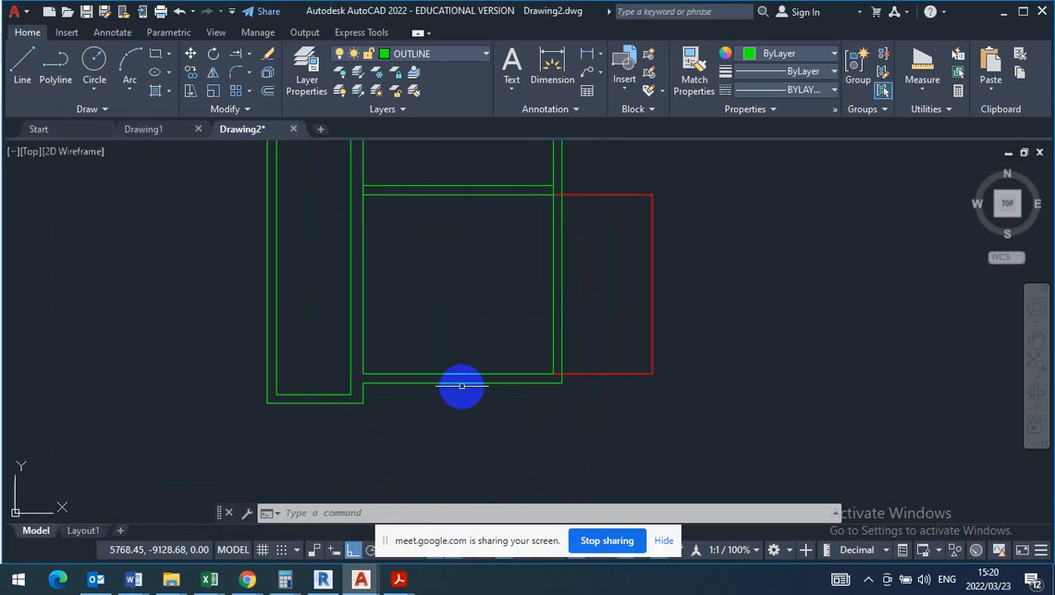
left_click(269, 91)
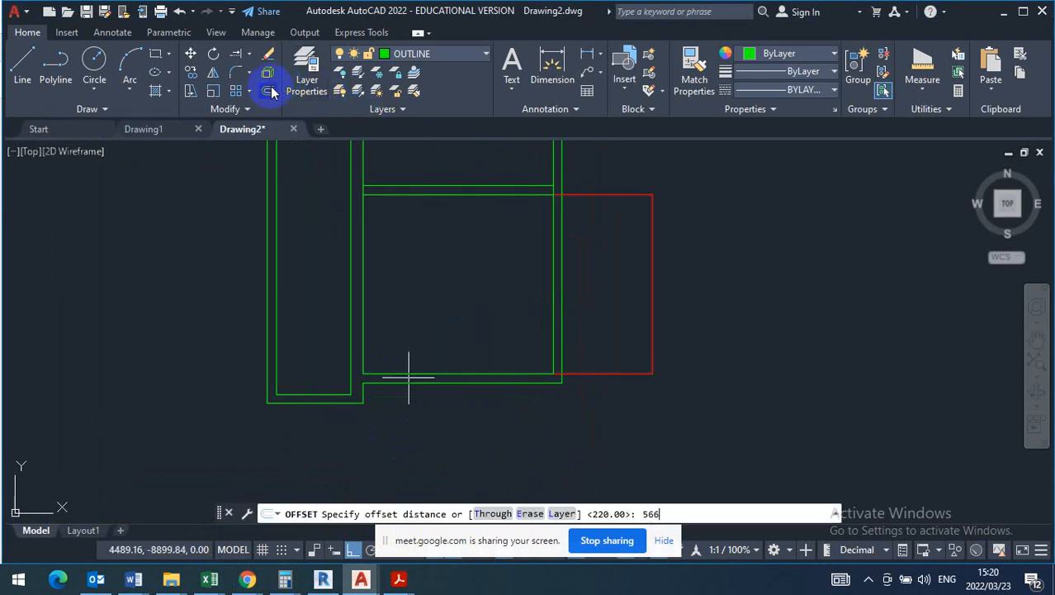
key("Return")
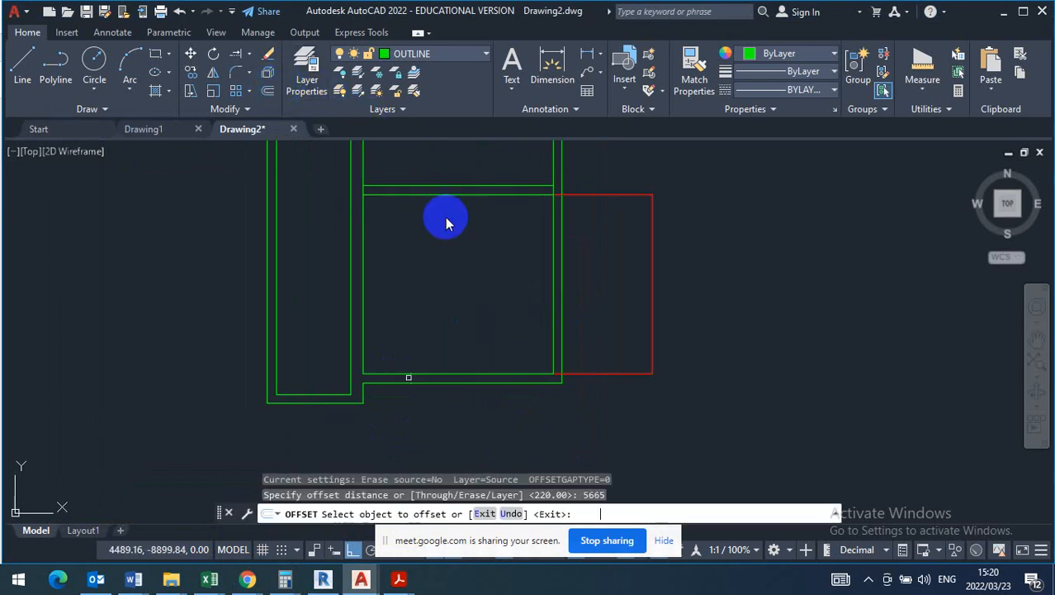
left_click(552, 290)
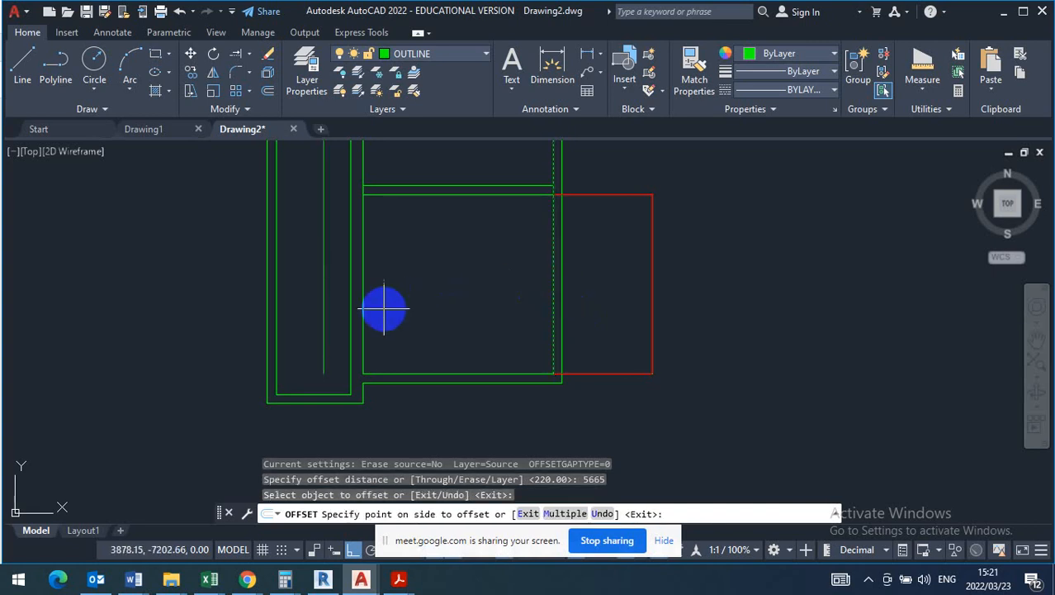
left_click(347, 318)
right_click(507, 251)
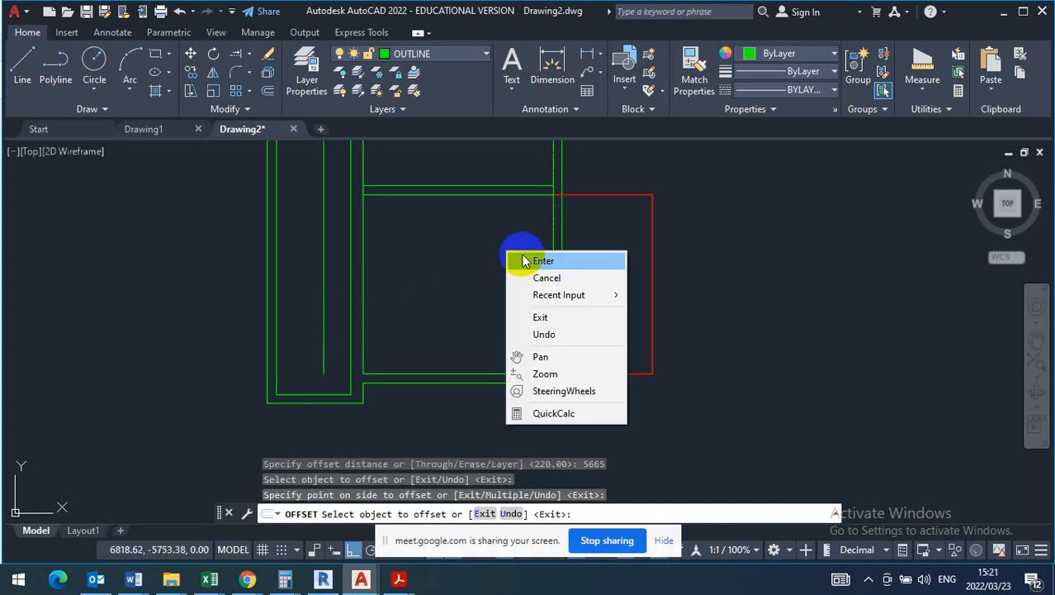
left_click(522, 263)
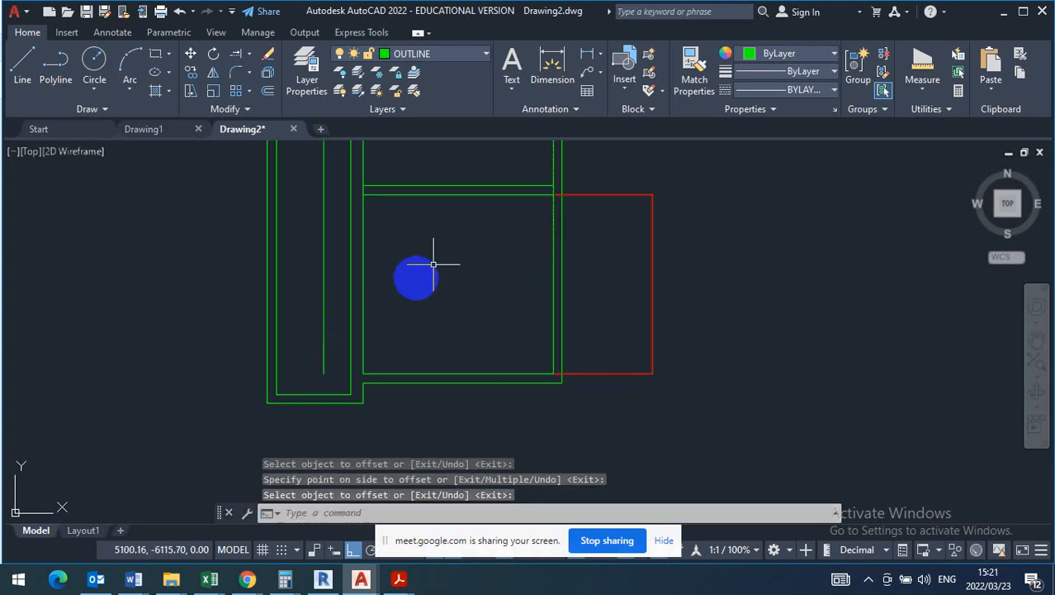
key("Escape")
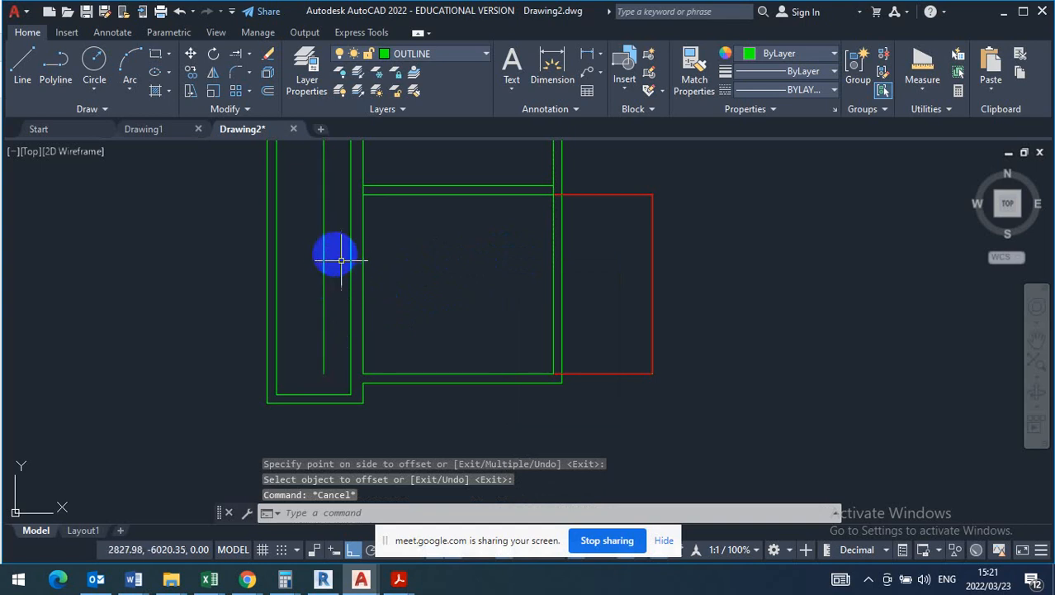
- Delete the trial offset line inside the left-hand room
left_click(318, 248)
left_click(311, 253)
key("Delete")
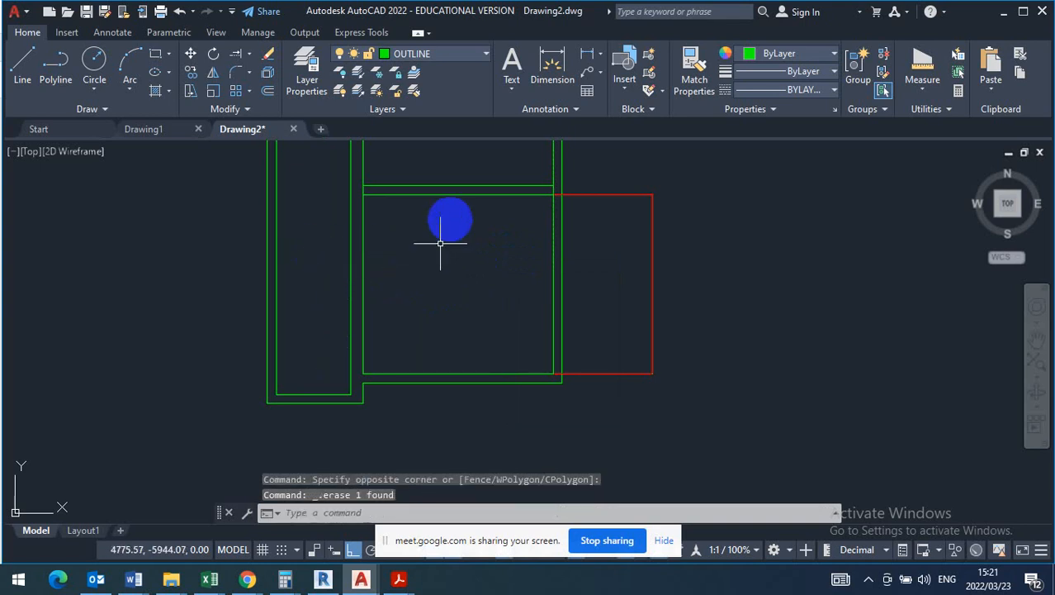
- Move both lines of the dividing wall up by one wall thickness, from the lower line's right end to the upper line's right end
left_click(476, 173)
left_click(437, 223)
scroll(462, 248, "down", 2)
middle_click_drag(462, 247, 432, 382)
left_click(193, 54)
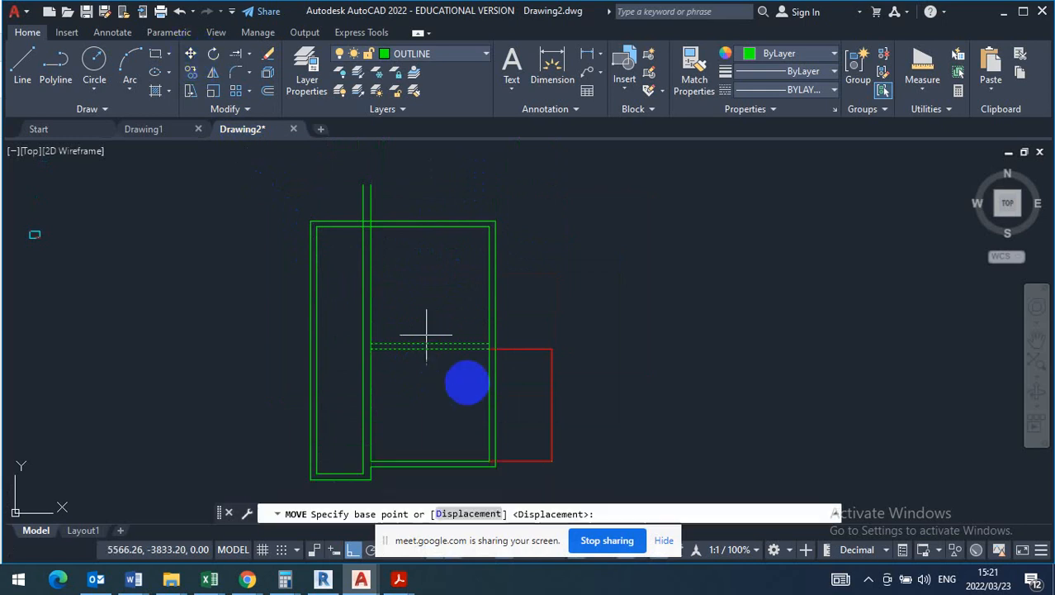
scroll(512, 401, "up", 4)
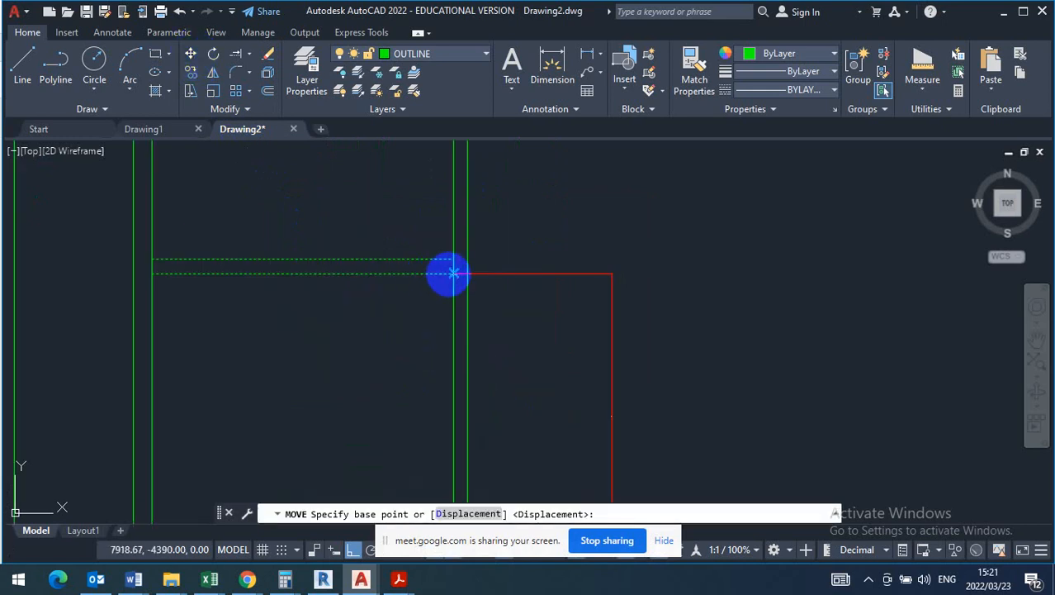
left_click(453, 273)
left_click(452, 258)
scroll(490, 194, "down", 2)
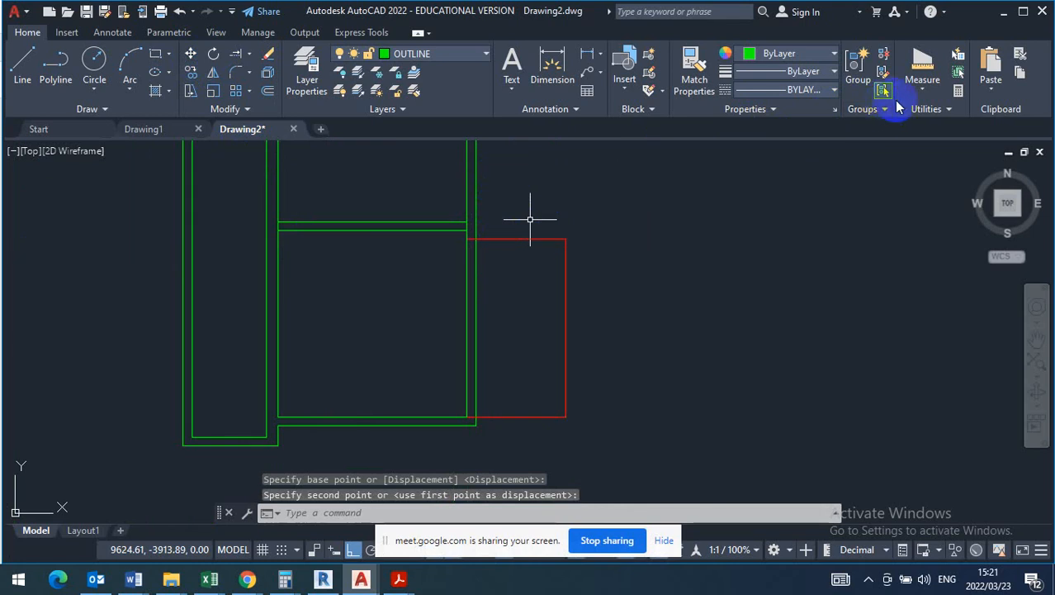
- Measure the area of the lower right room by picking its four inner corners below the raised dividing wall
left_click(922, 91)
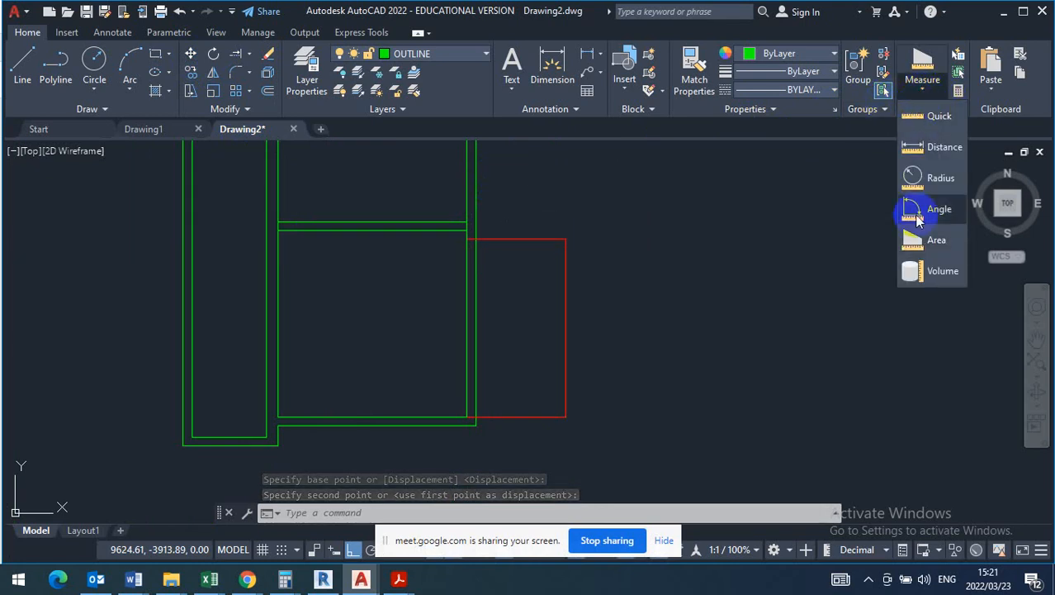
left_click(934, 240)
scroll(462, 238, "up", 5)
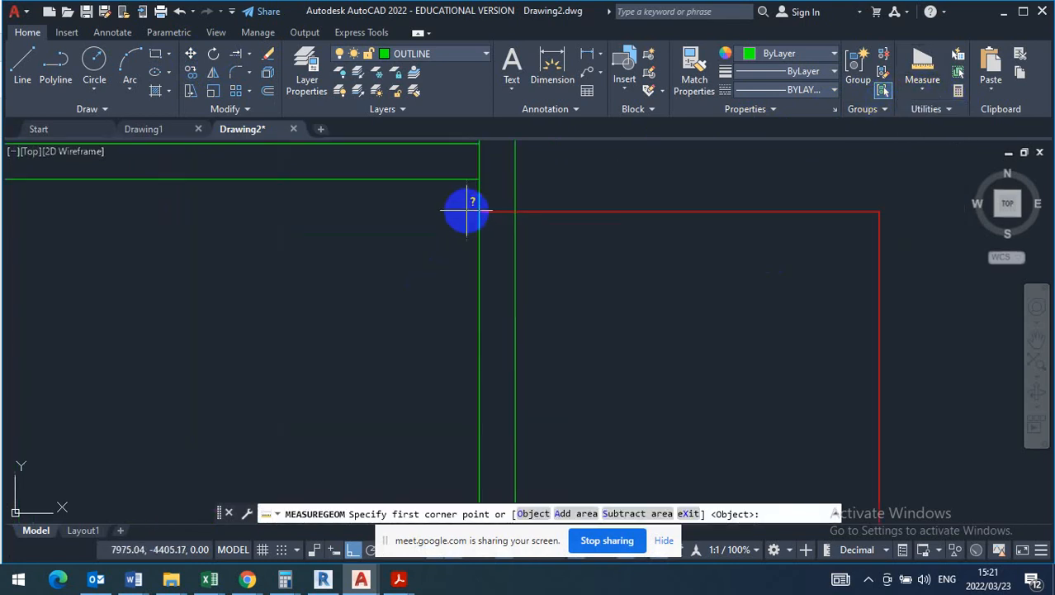
left_click(479, 175)
scroll(487, 171, "down", 5)
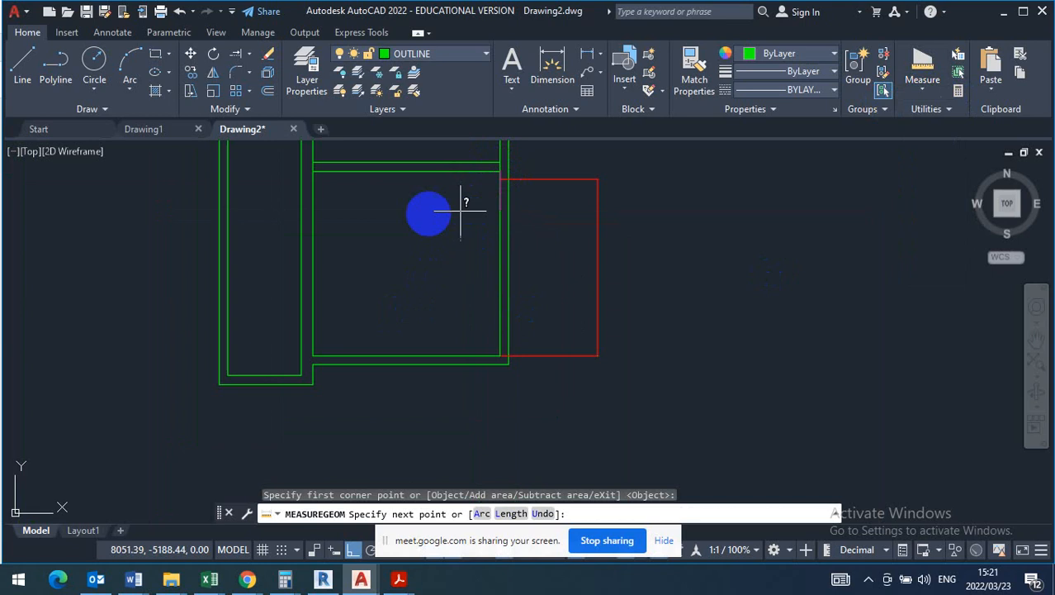
left_click(314, 173)
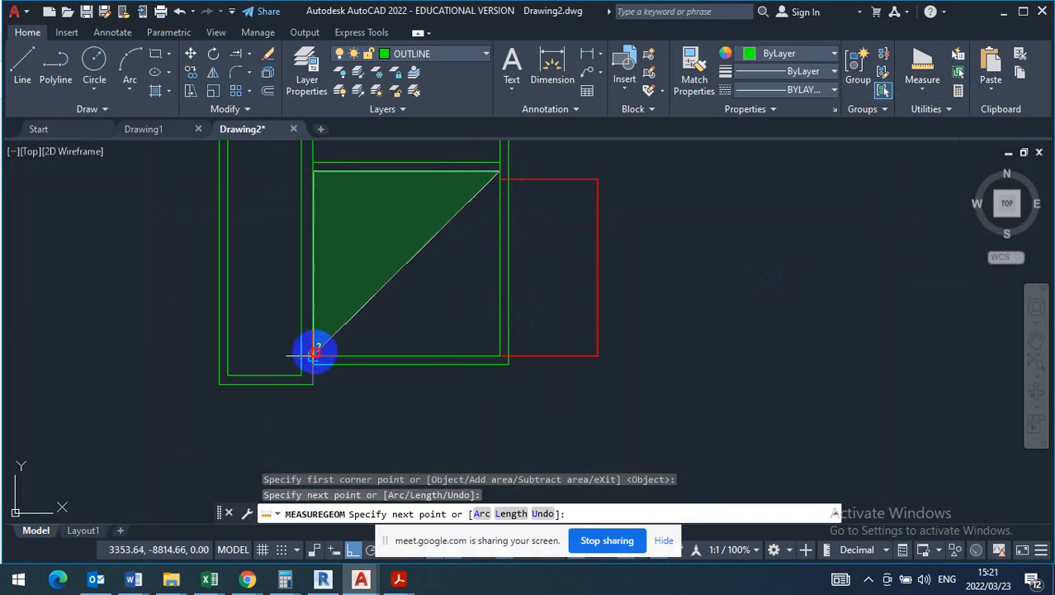
left_click(315, 352)
left_click(500, 355)
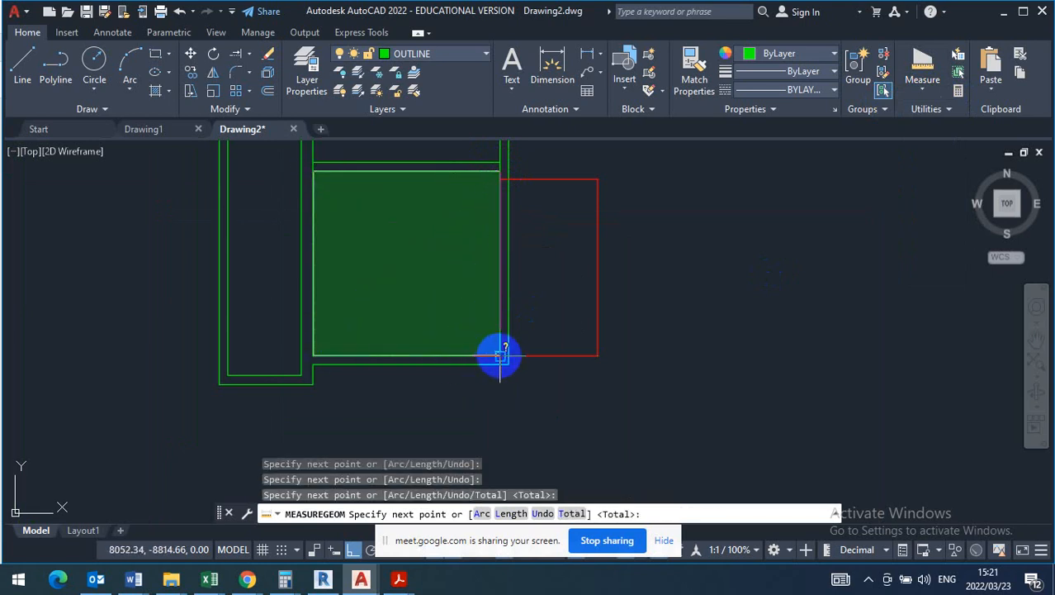
right_click(500, 355)
left_click(504, 134)
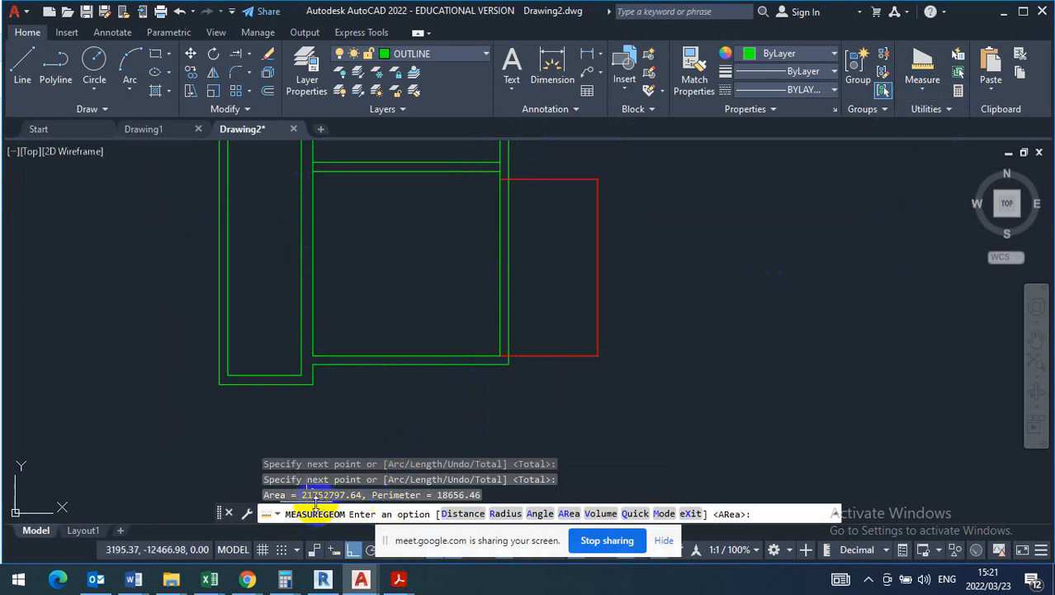
- Check the living room's required area on the T130 question paper in Acrobat Reader and return to Drawing2 in AutoCAD
left_click(399, 579)
left_click(282, 520)
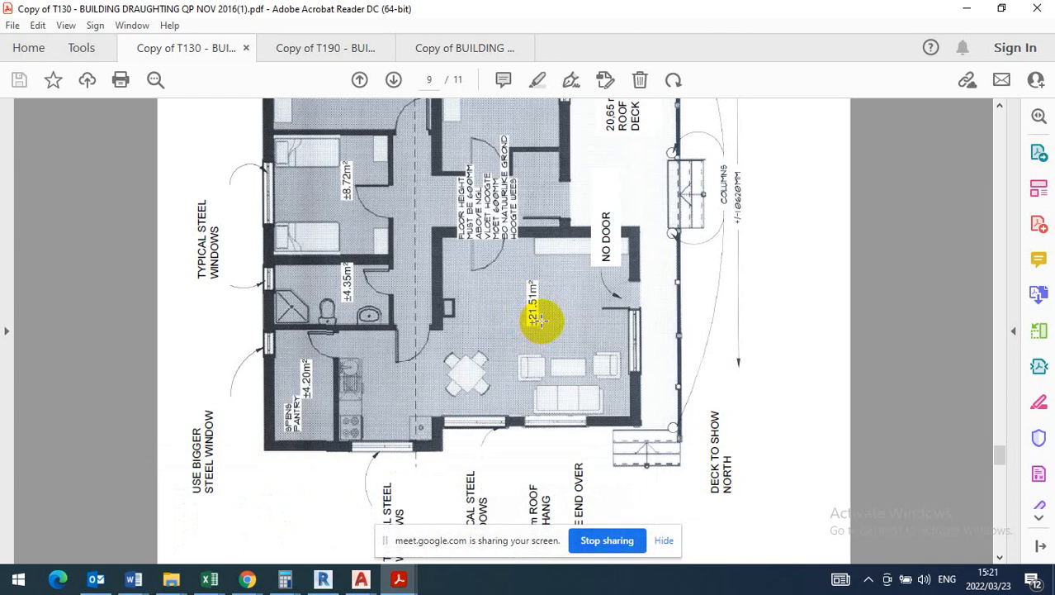
left_click(356, 579)
left_click(434, 520)
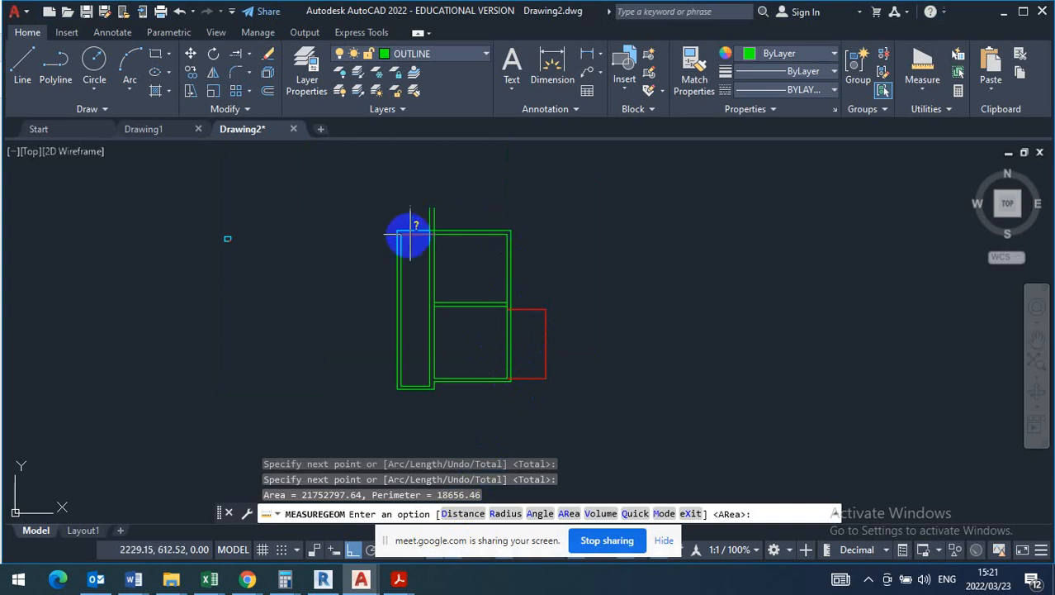
- Move both lines of the dividing wall straight down by a little over a third of the wall's thickness
scroll(469, 297, "up", 6)
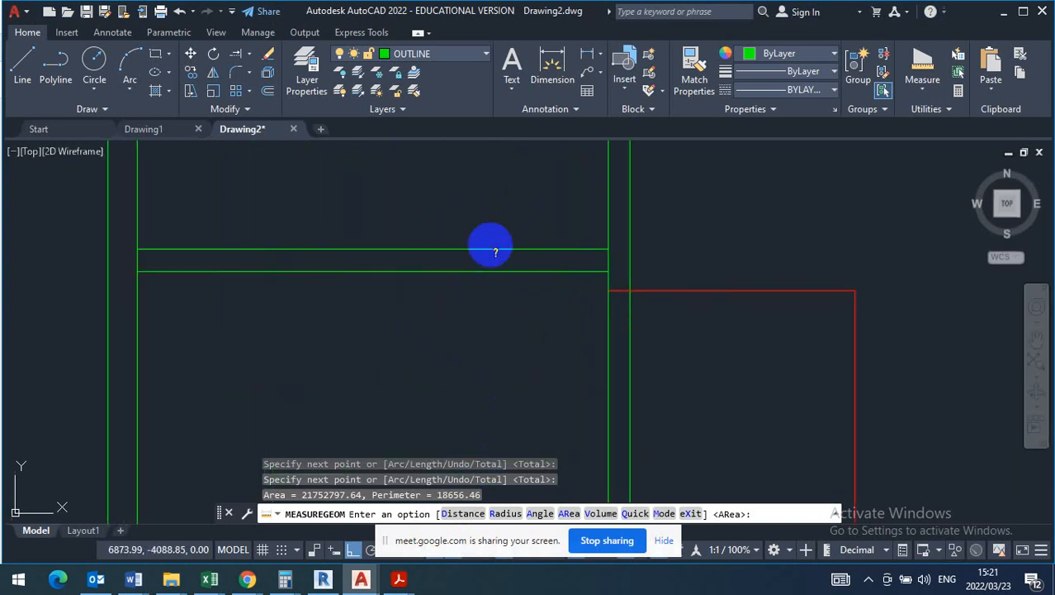
key("Escape")
left_click(503, 213)
left_click(465, 313)
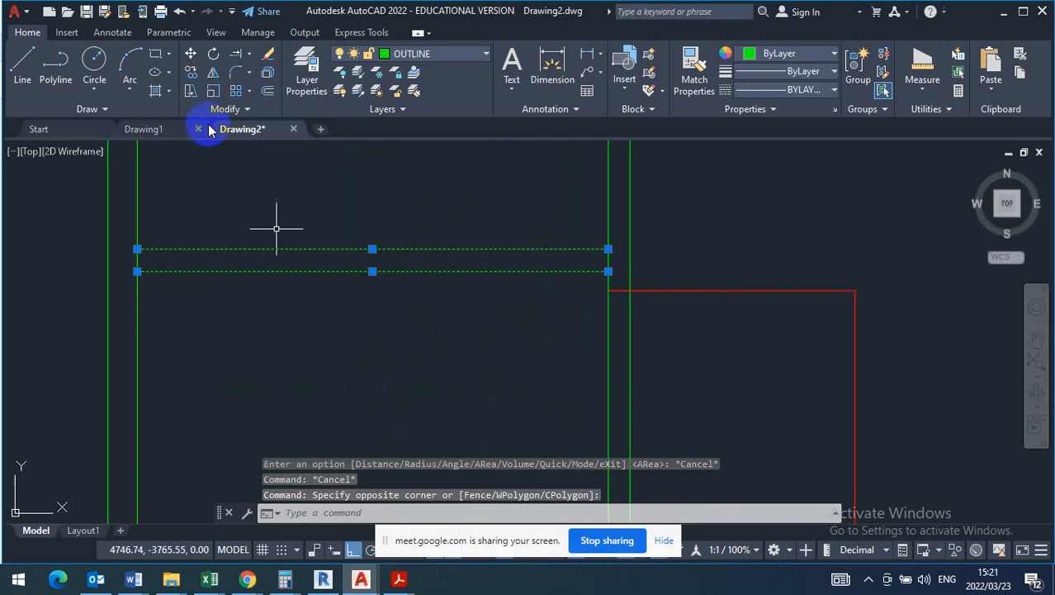
left_click(192, 53)
scroll(608, 287, "up", 2)
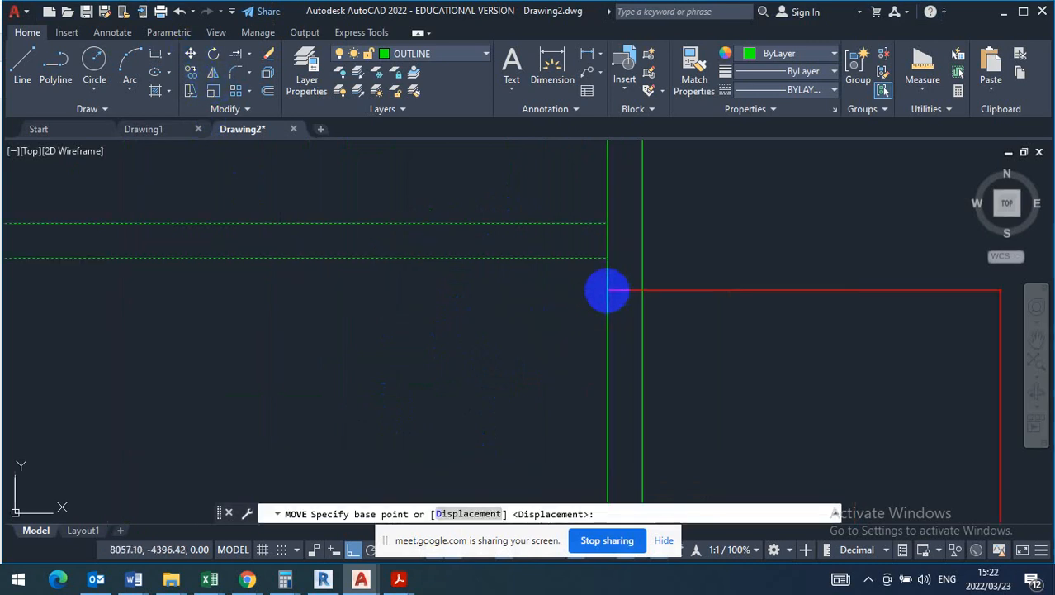
left_click(608, 245)
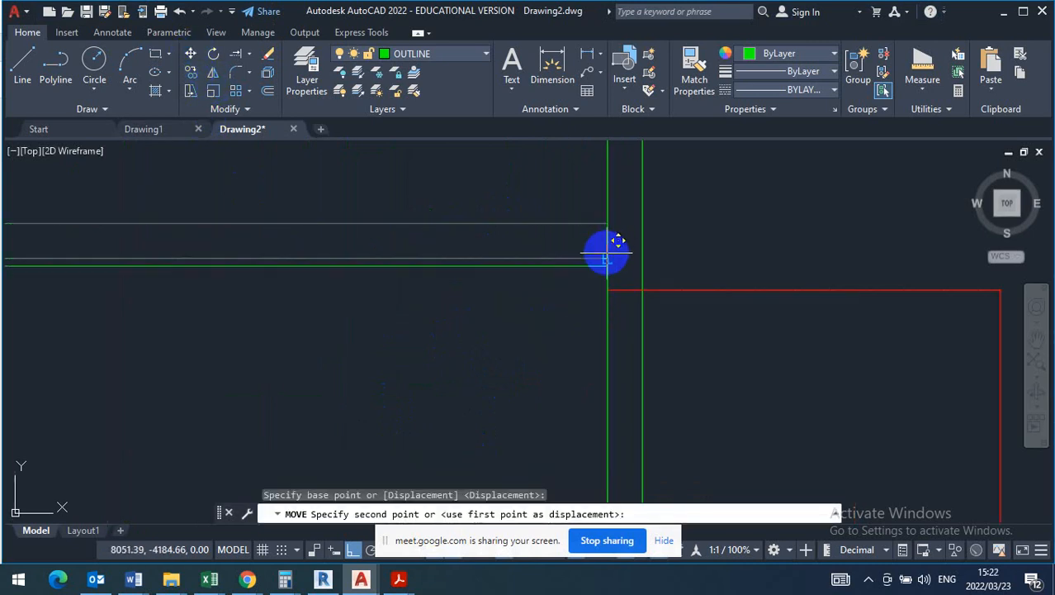
left_click(609, 257)
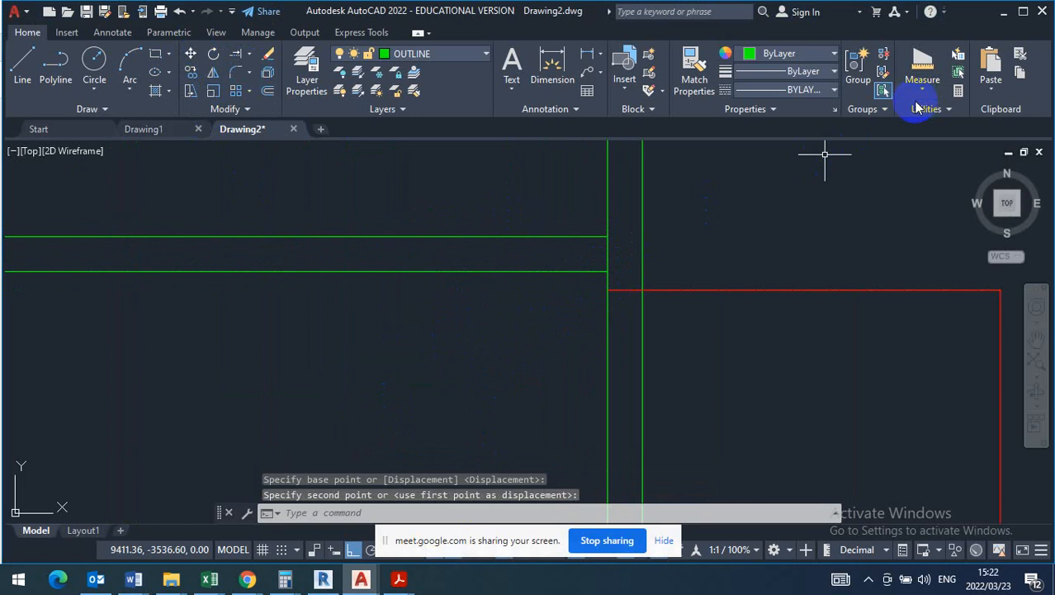
- Measure the living room's area again from its four inner corners, using the dividing wall's adjusted position, and exit the measurement
left_click(923, 95)
left_click(939, 242)
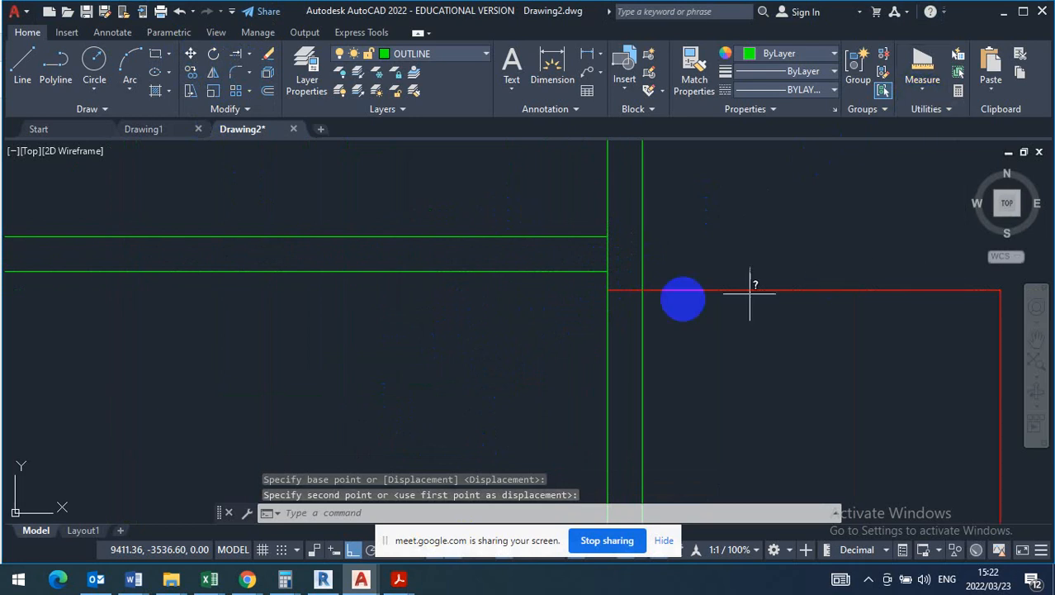
left_click(608, 271)
scroll(636, 238, "down", 5)
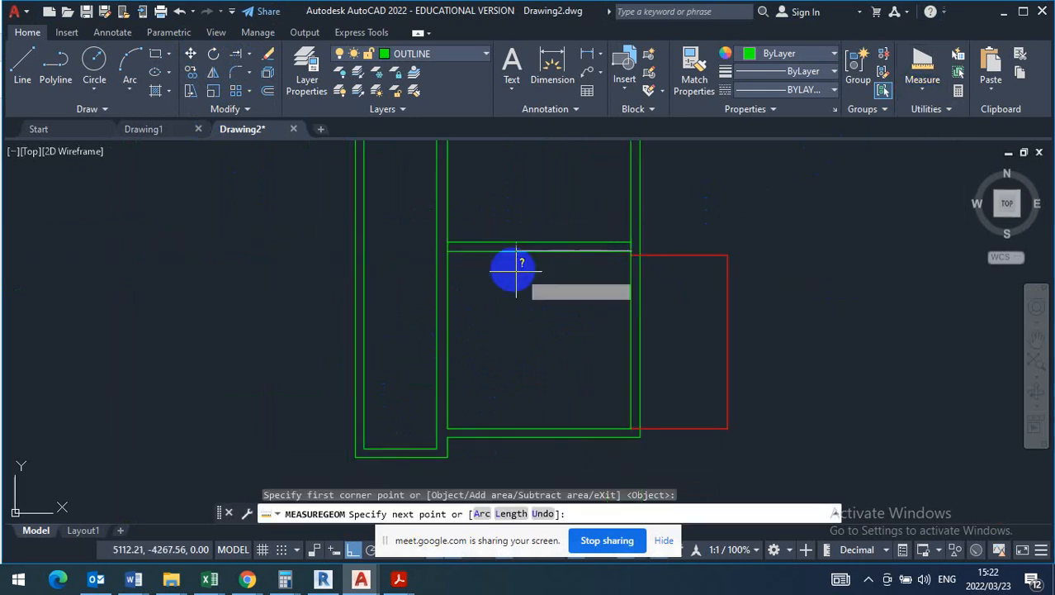
left_click(447, 250)
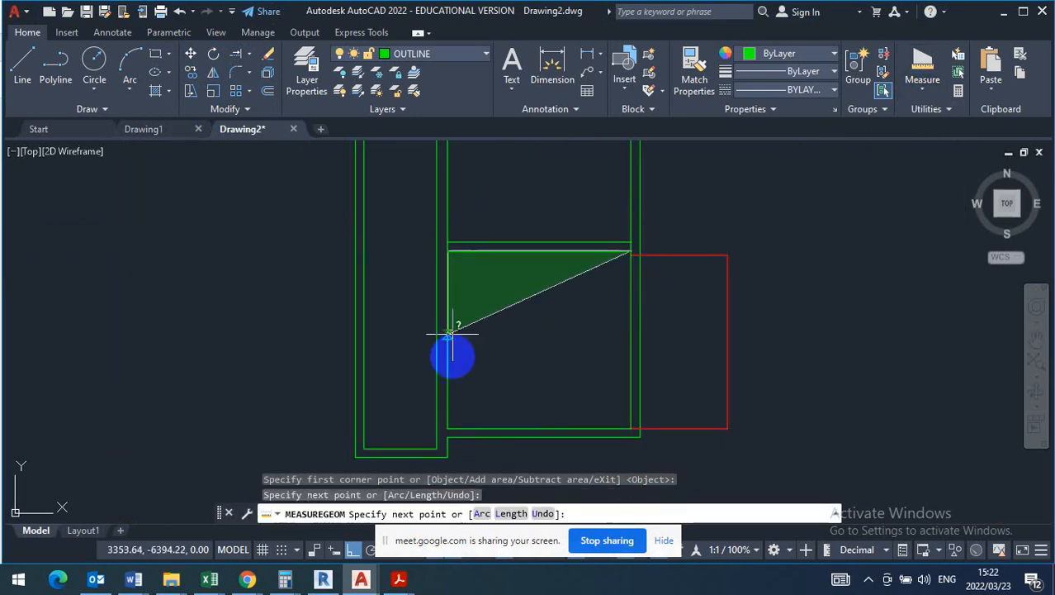
left_click(447, 427)
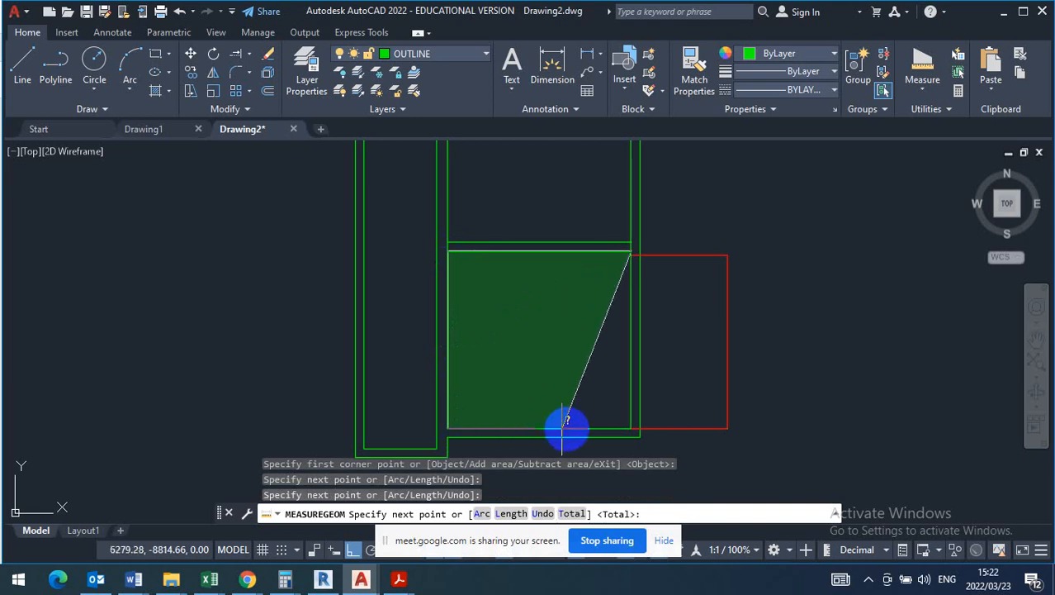
left_click(632, 428)
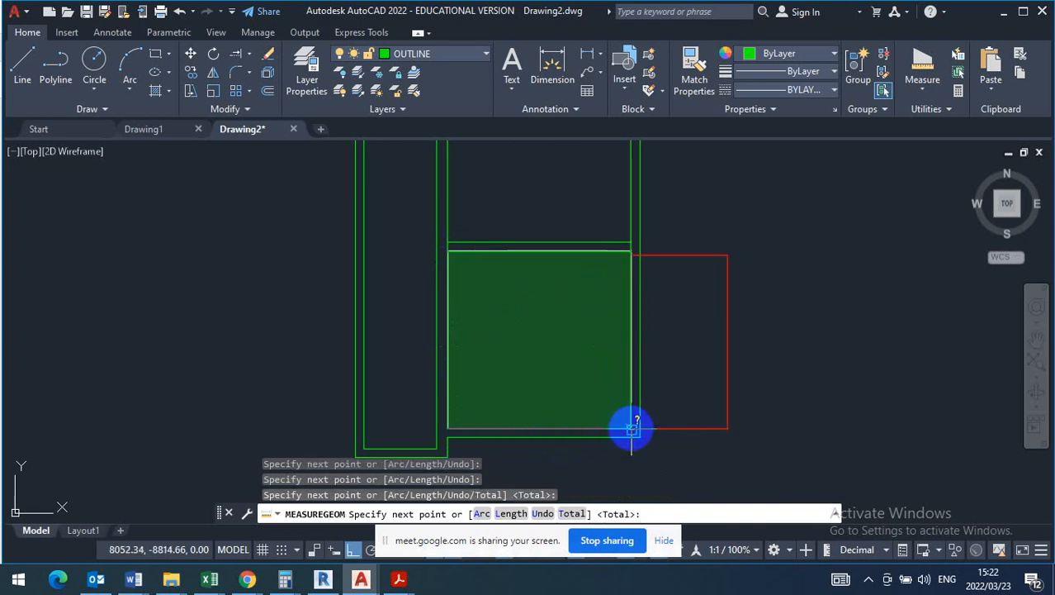
right_click(633, 413)
left_click(664, 187)
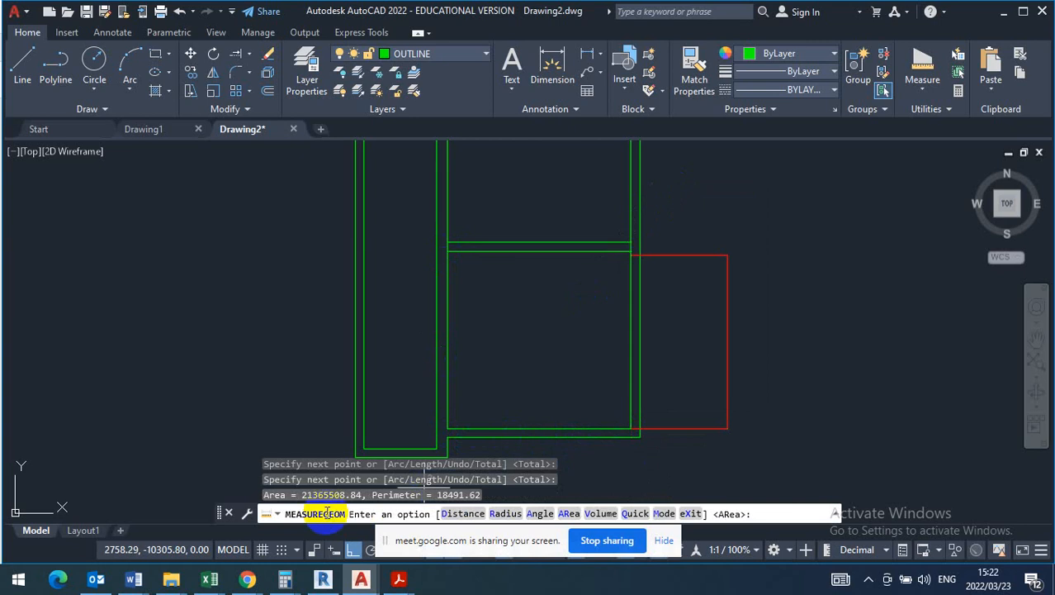
key("Escape")
- Delete the red height dimension outside the living room's right wall
left_click(810, 236)
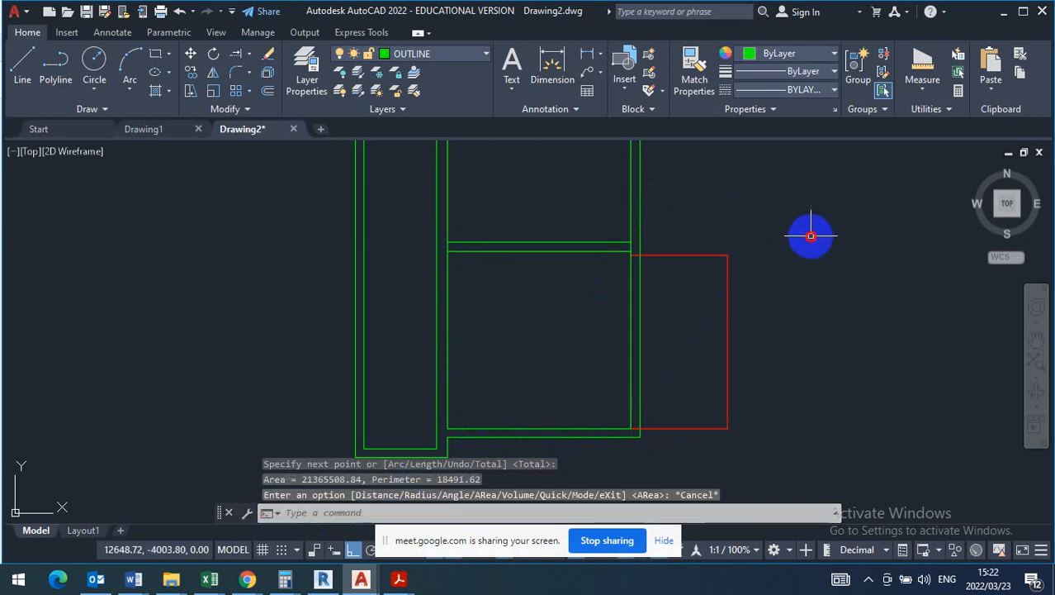
left_click(719, 323)
key("Delete")
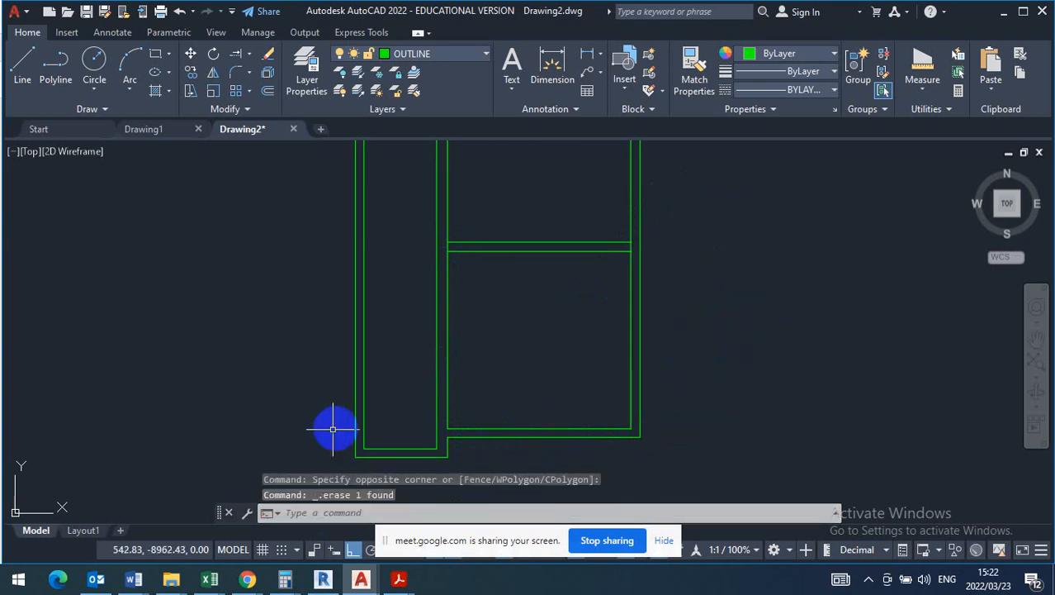
- Switch to the T130 question paper in Acrobat Reader and examine the layout and areas of the rooms beside the living room
scroll(504, 315, "down", 2)
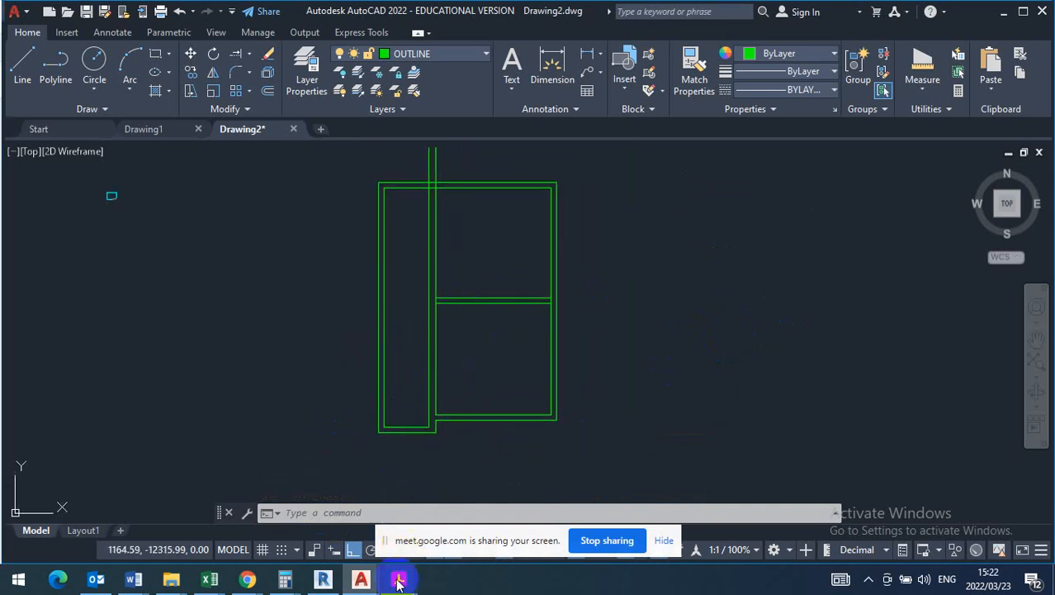
mouse_move(398, 582)
left_click(224, 562)
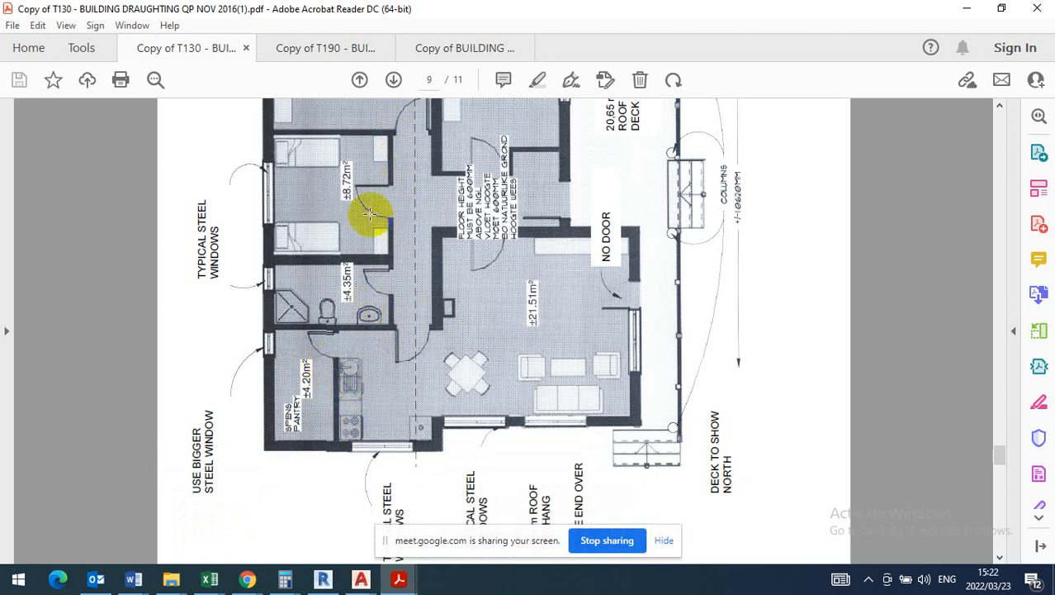
- Examine the bedroom, bathroom and pantry layout in the question paper and switch back to Drawing2 in AutoCAD
scroll(354, 227, "up", 4)
scroll(351, 219, "down", 3)
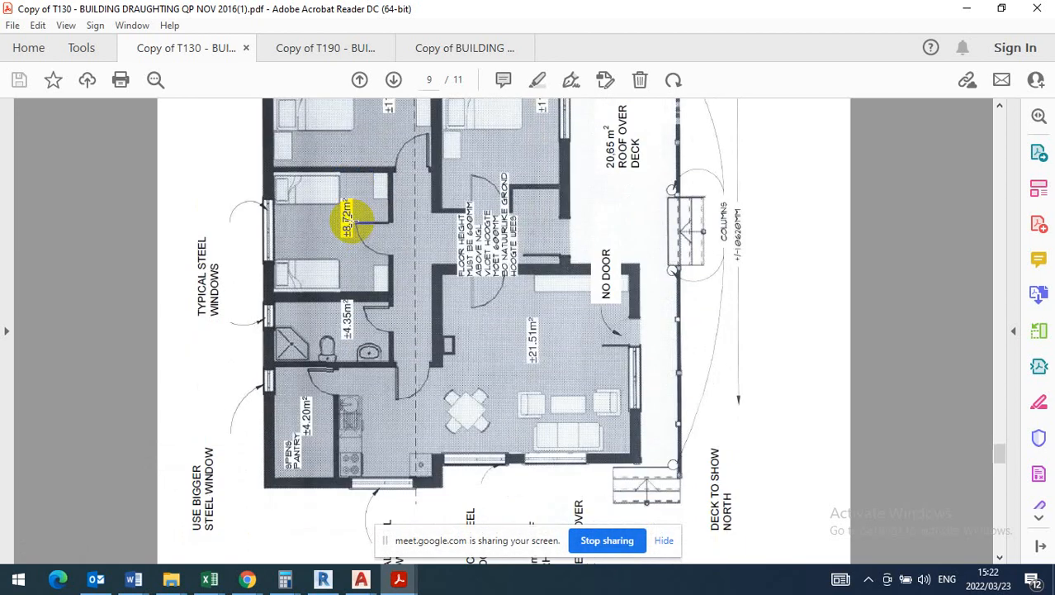
scroll(354, 192, "up", 2)
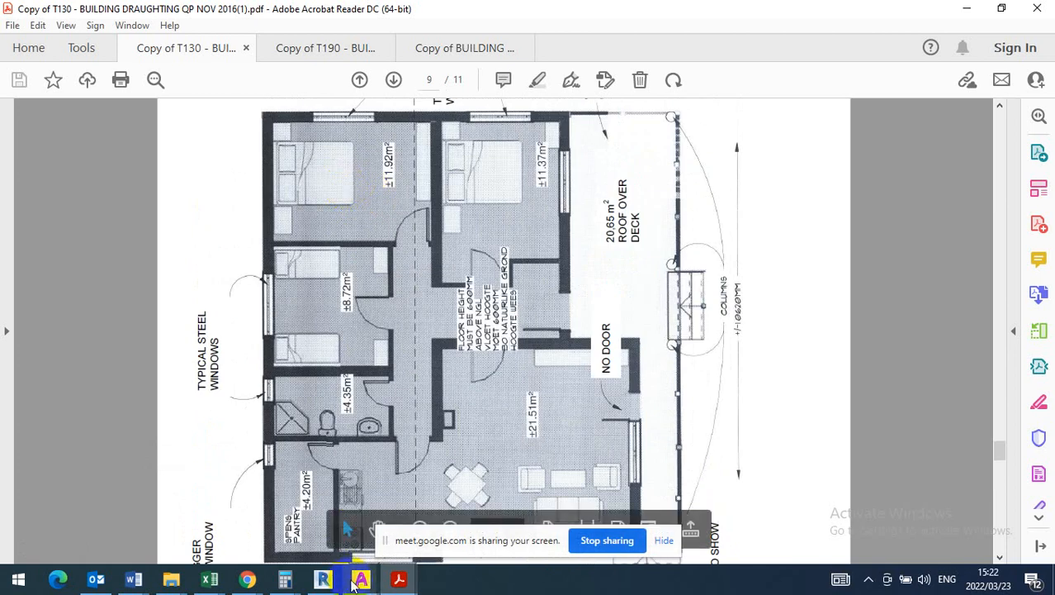
mouse_move(361, 579)
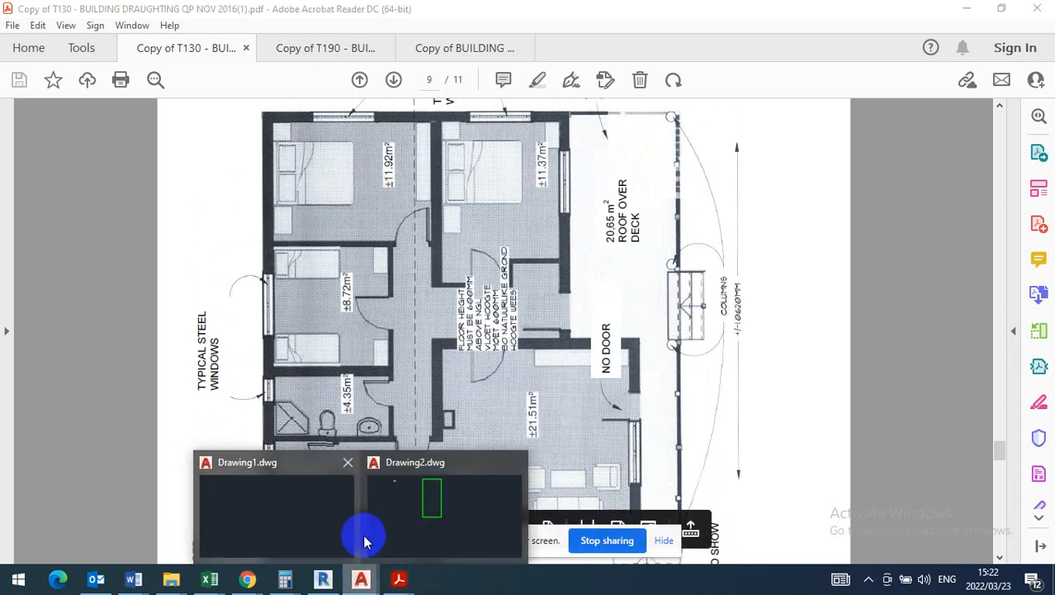
left_click(436, 512)
- Draw a horizontal line across the narrow strip of the house, from the outer wall's inner face to the long vertical dividing wall
left_click(23, 62)
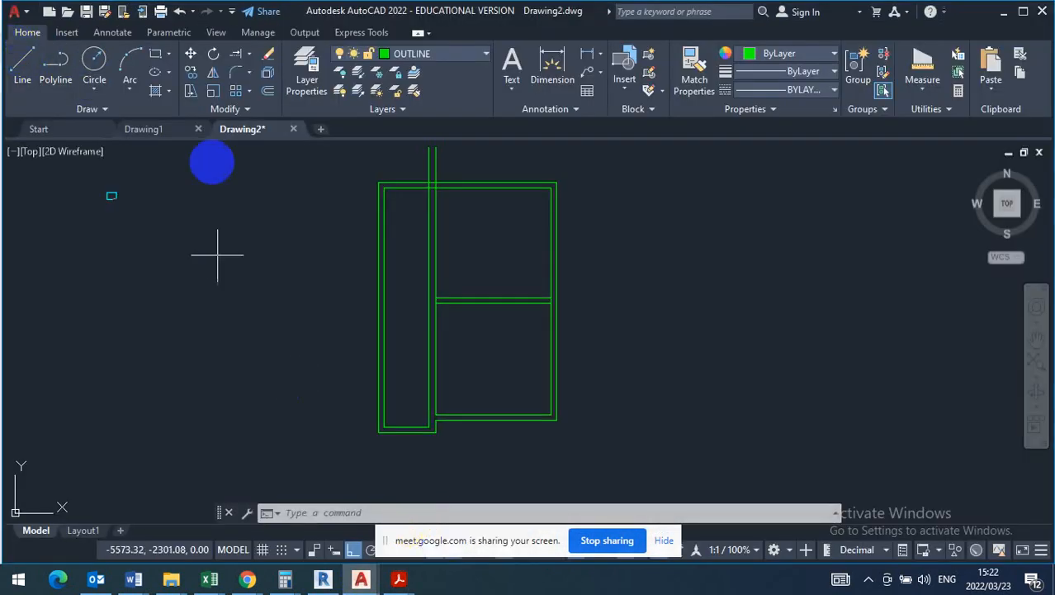
scroll(436, 306, "up", 4)
middle_click_drag(423, 274, 490, 356)
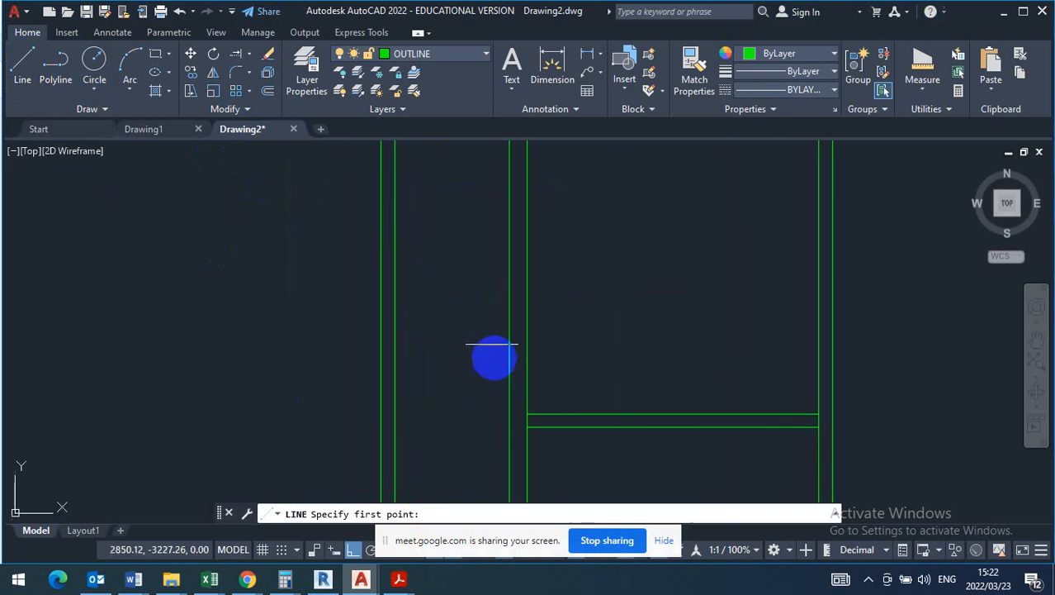
scroll(478, 302, "down", 2)
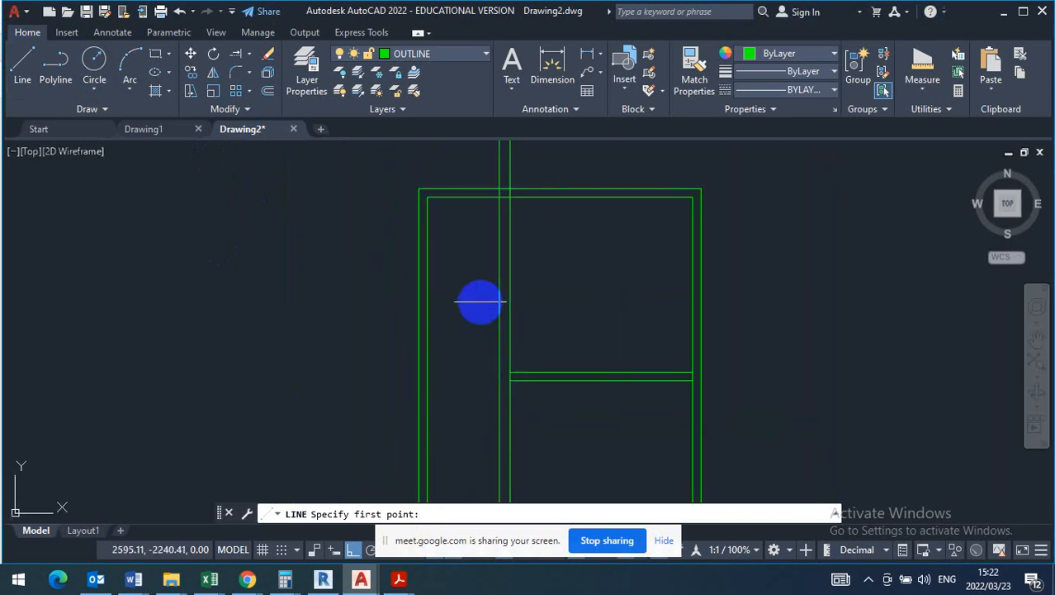
left_click(428, 301)
left_click(498, 301)
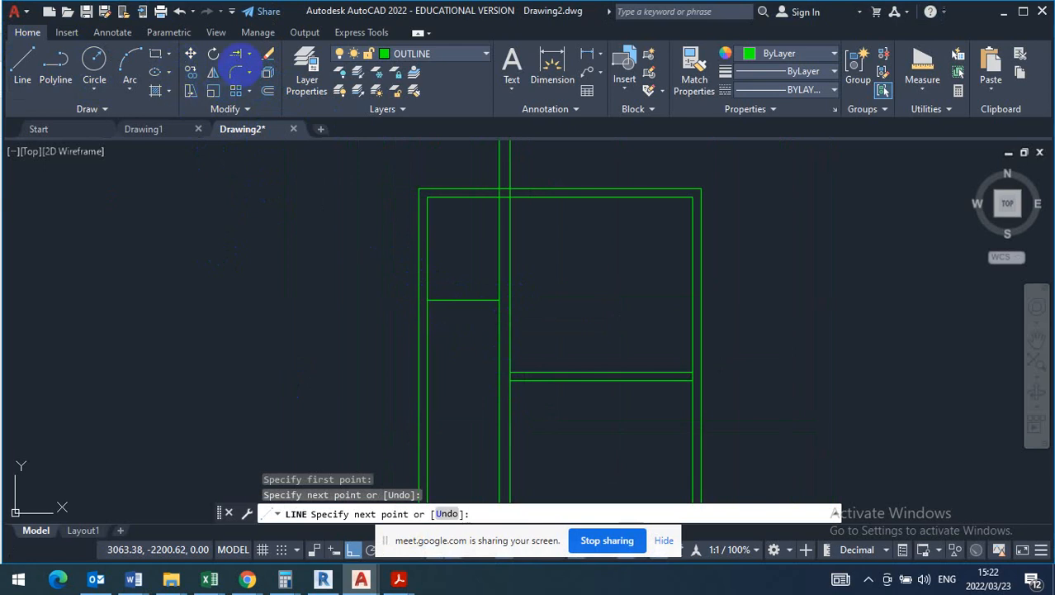
key("Escape")
- Offset the new horizontal line 110 mm downwards to form a thin dividing wall across the narrow strip
left_click(267, 93)
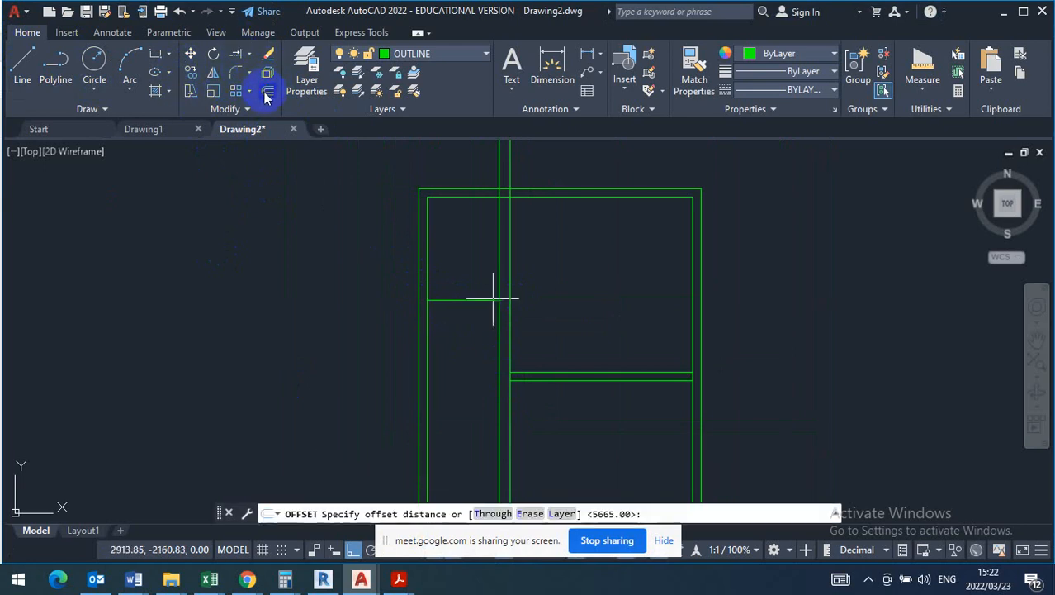
type("110")
key("Return")
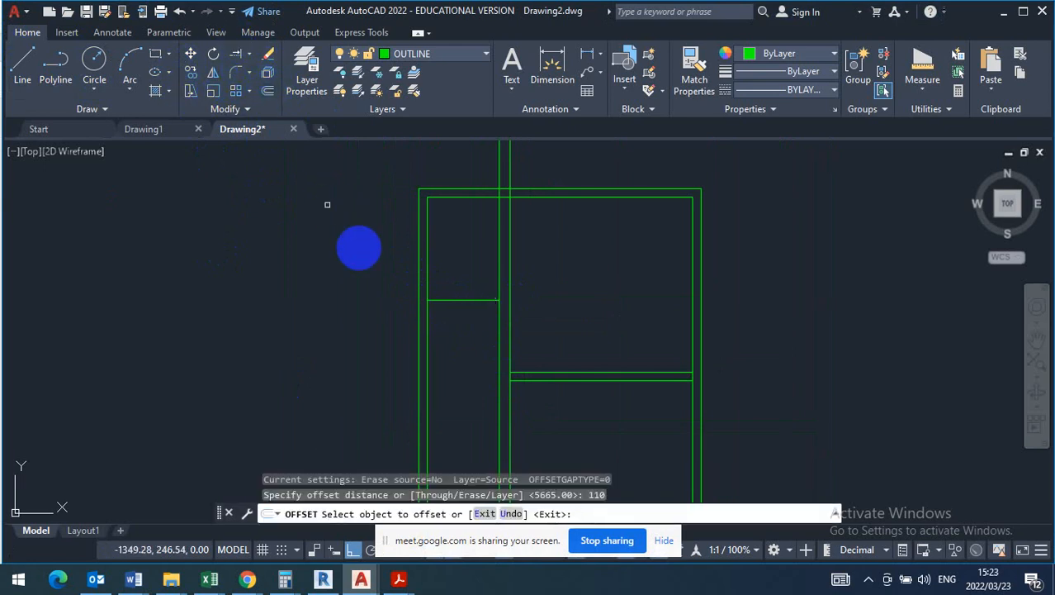
left_click(466, 302)
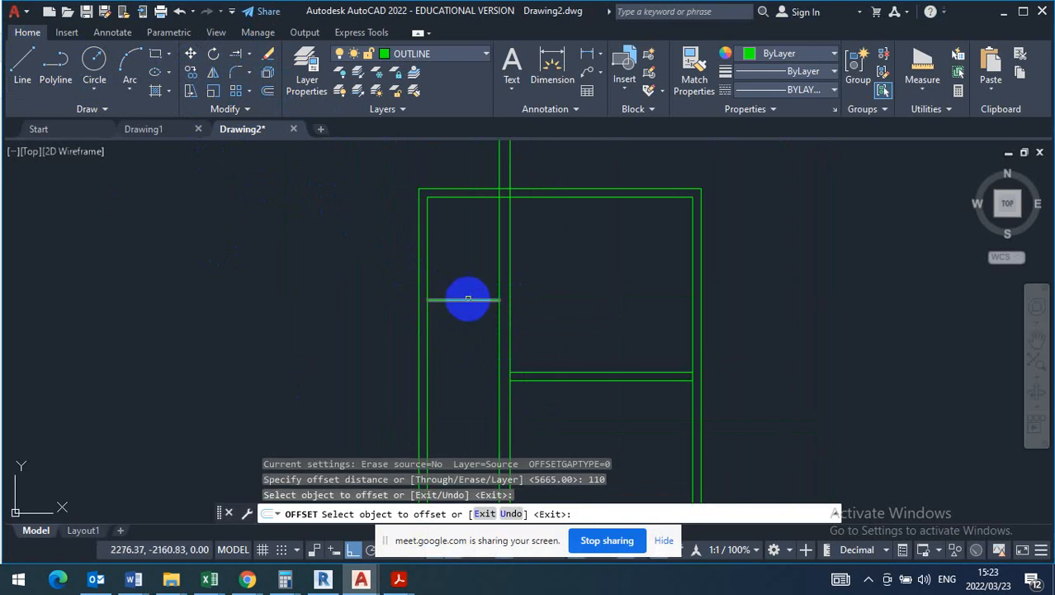
left_click(467, 299)
left_click(464, 324)
scroll(464, 326, "up", 5)
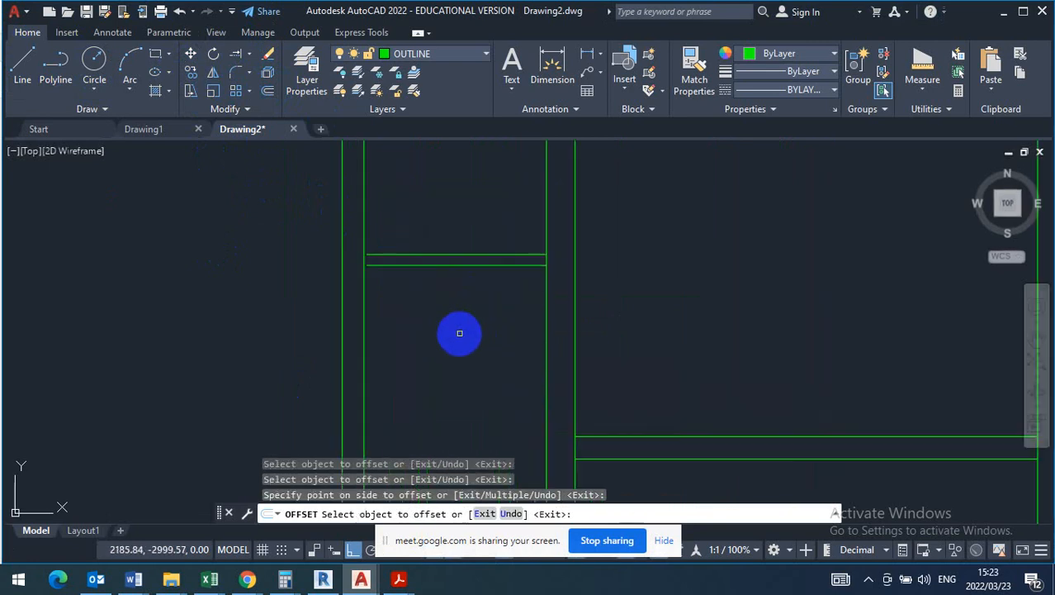
middle_click_drag(460, 332, 440, 247)
key("Escape")
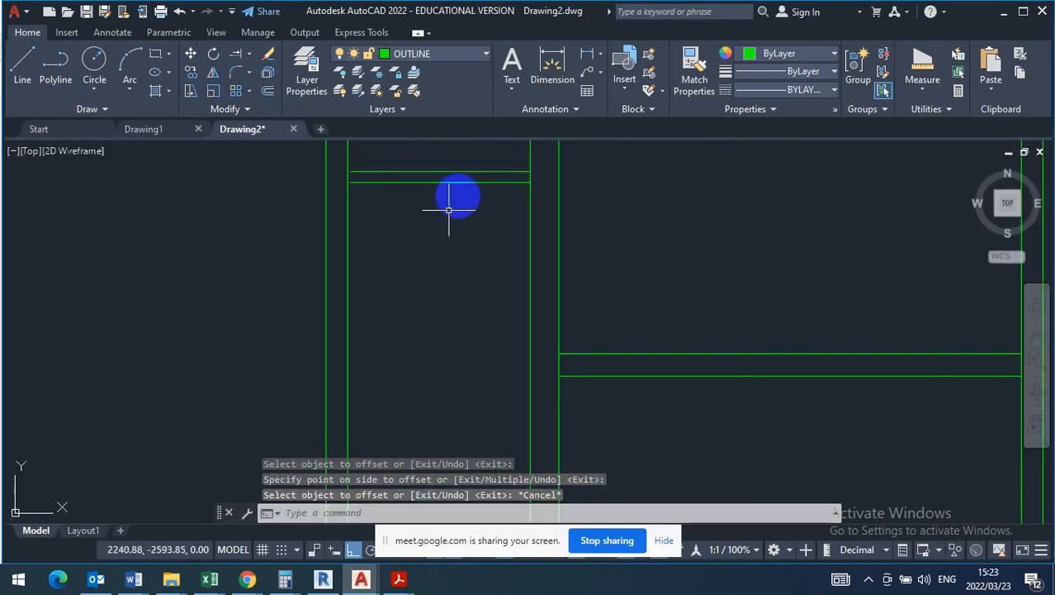
- Copy both lines of the thin dividing wall straight down to two further positions, splitting the narrow strip into four rooms
left_click(477, 162)
left_click(431, 246)
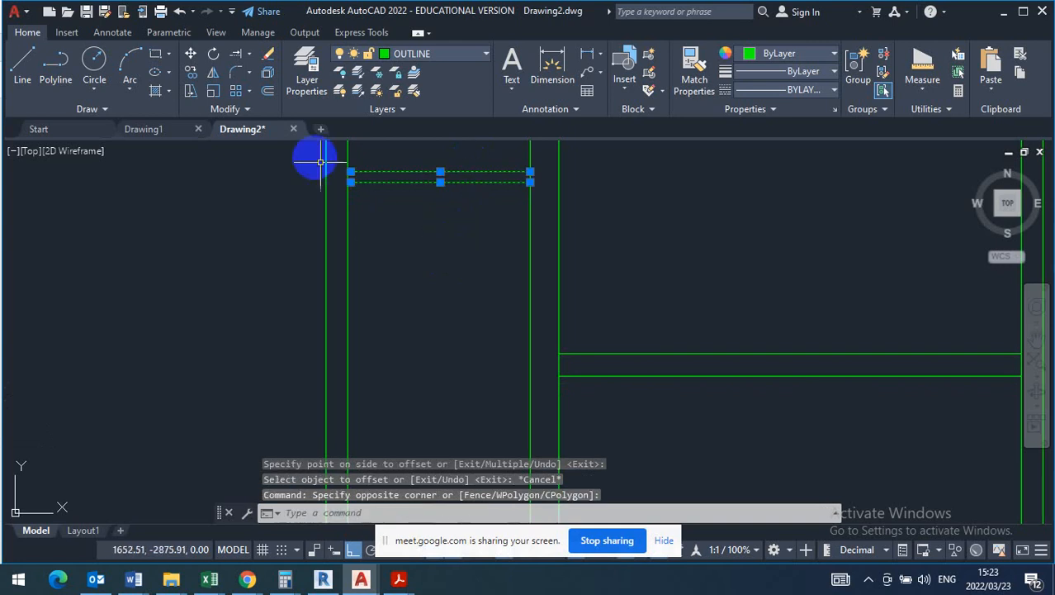
left_click(191, 73)
left_click(530, 171)
scroll(527, 170, "down", 2)
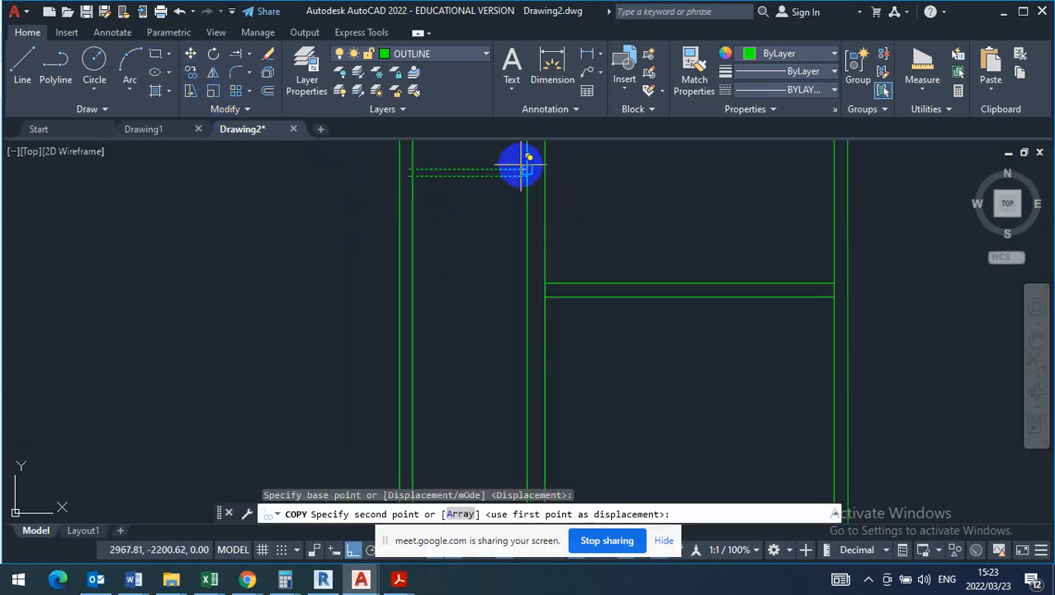
scroll(527, 169, "down", 2)
left_click(522, 266)
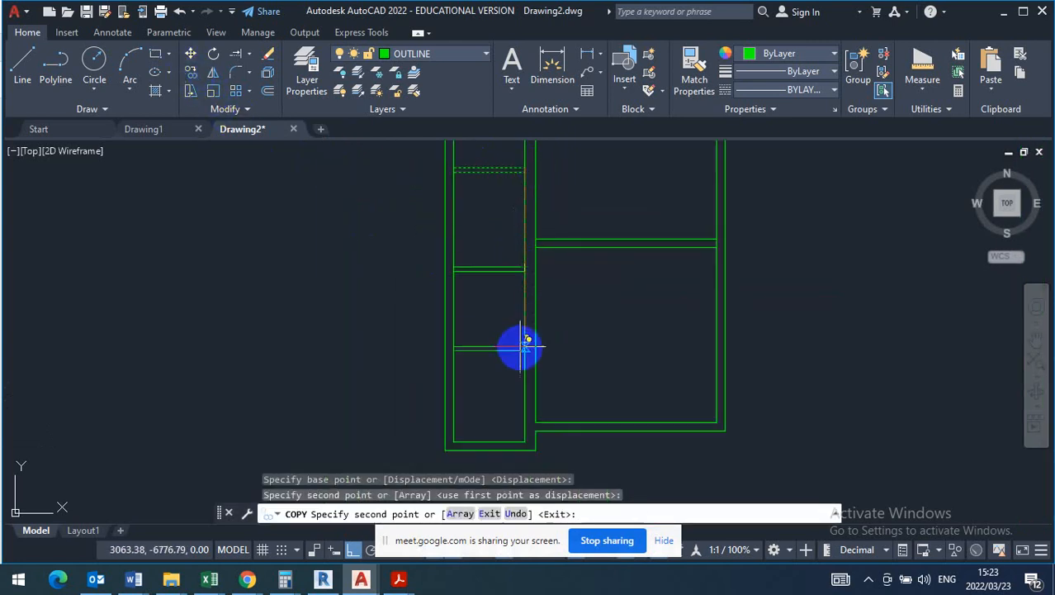
left_click(521, 354)
key("Escape")
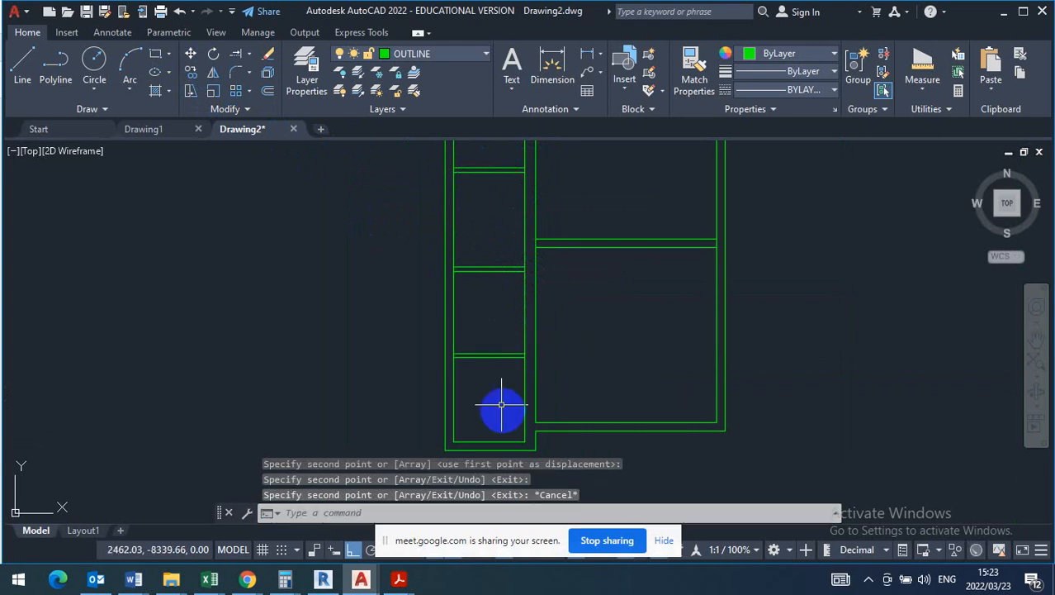
- Draw a vertical line through the lowest room of the narrow strip, from the dividing wall's midpoint to the inner face of the bottom wall
scroll(502, 412, "up", 4)
scroll(438, 297, "down", 2)
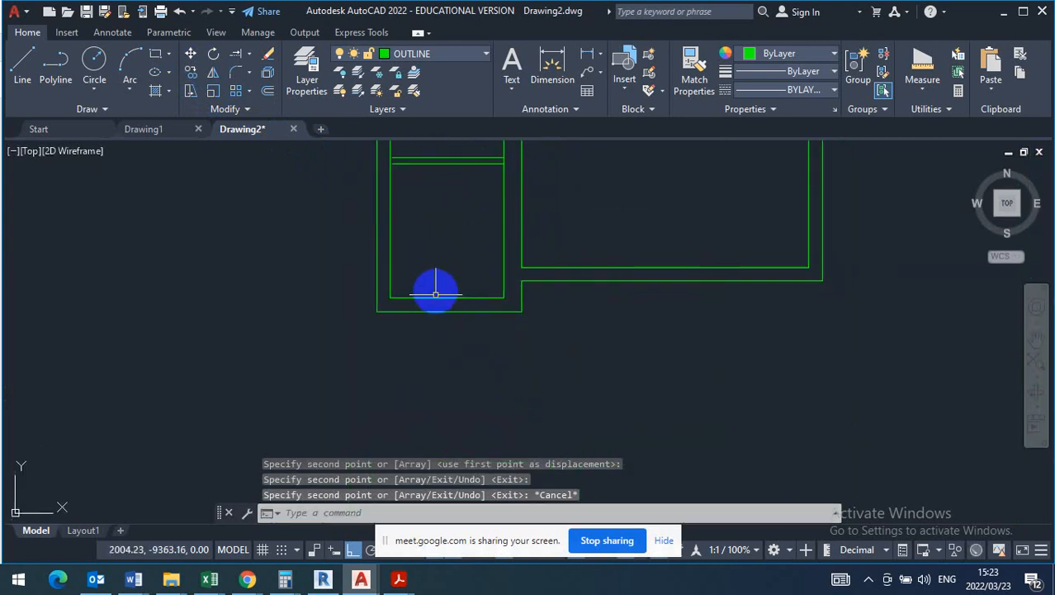
left_click(24, 63)
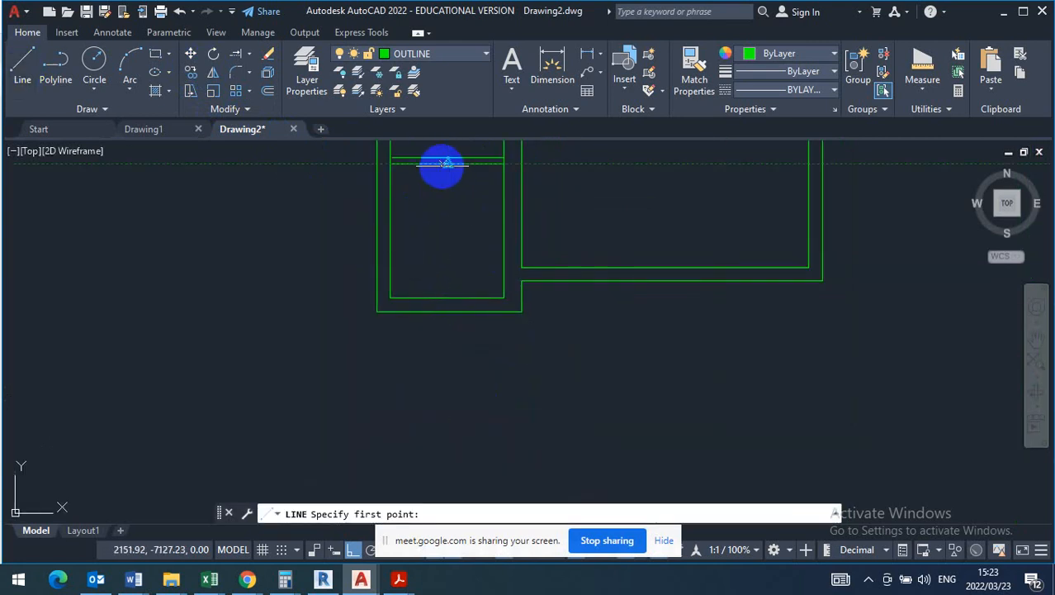
left_click(448, 164)
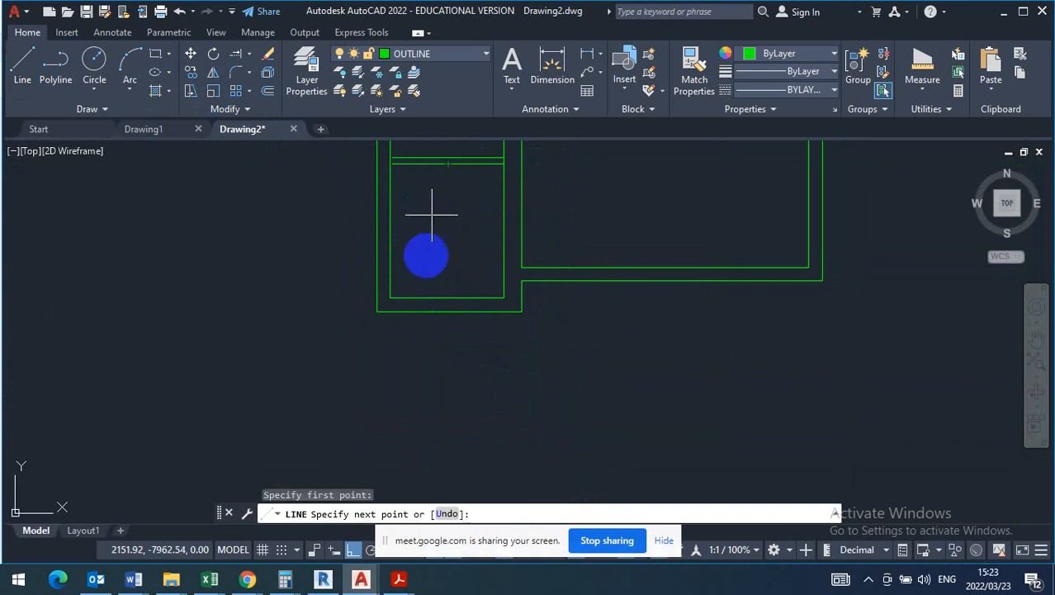
left_click(450, 296)
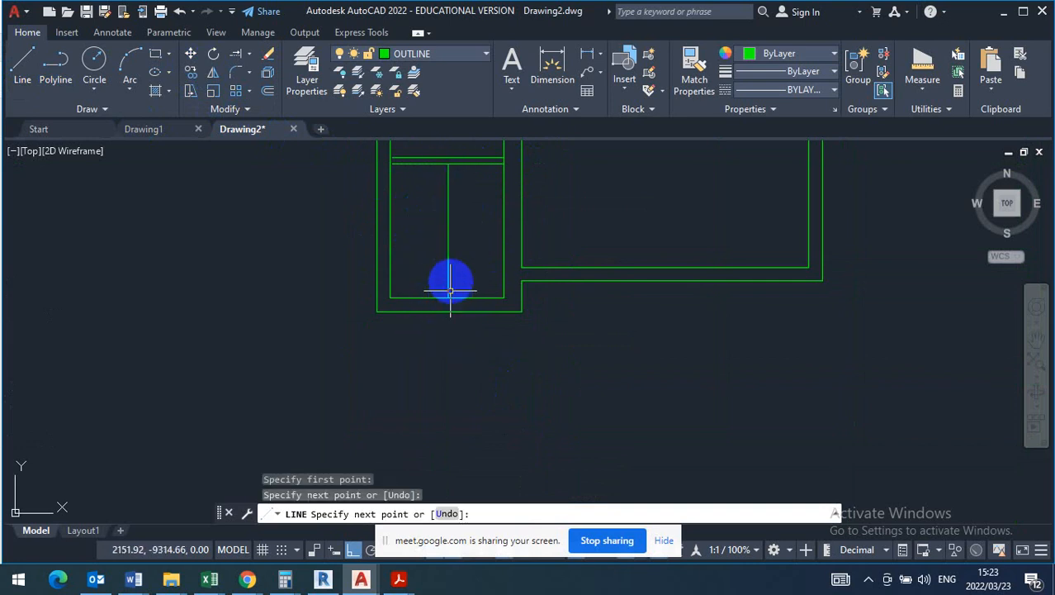
key("Escape")
- Start an Offset with a distance of 900 mm for the narrow strip's walls
scroll(499, 353, "down", 3)
scroll(507, 208, "up", 4)
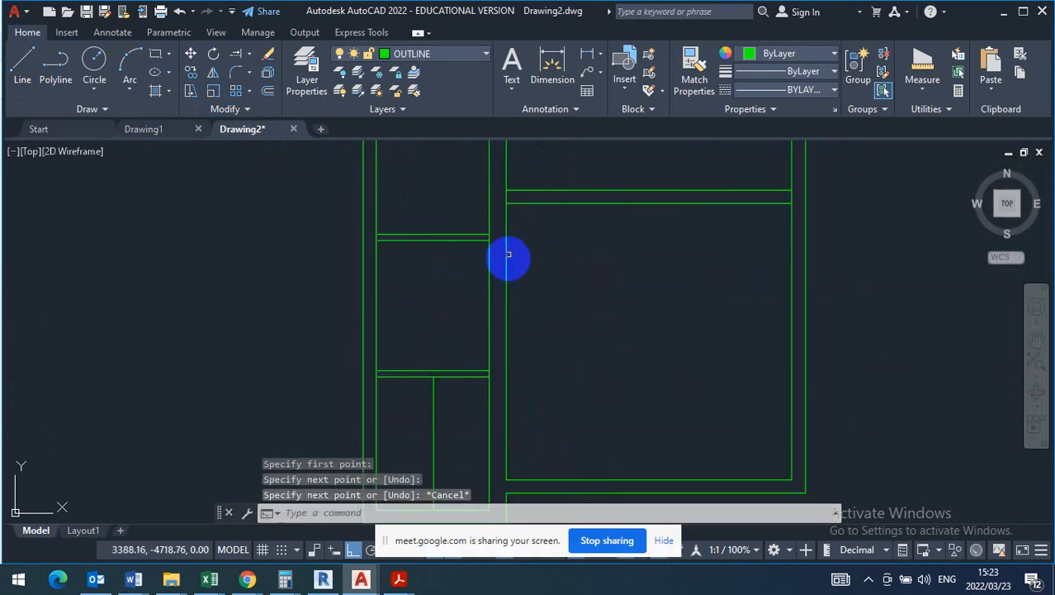
middle_click_drag(507, 255, 596, 290)
scroll(549, 254, "down", 2)
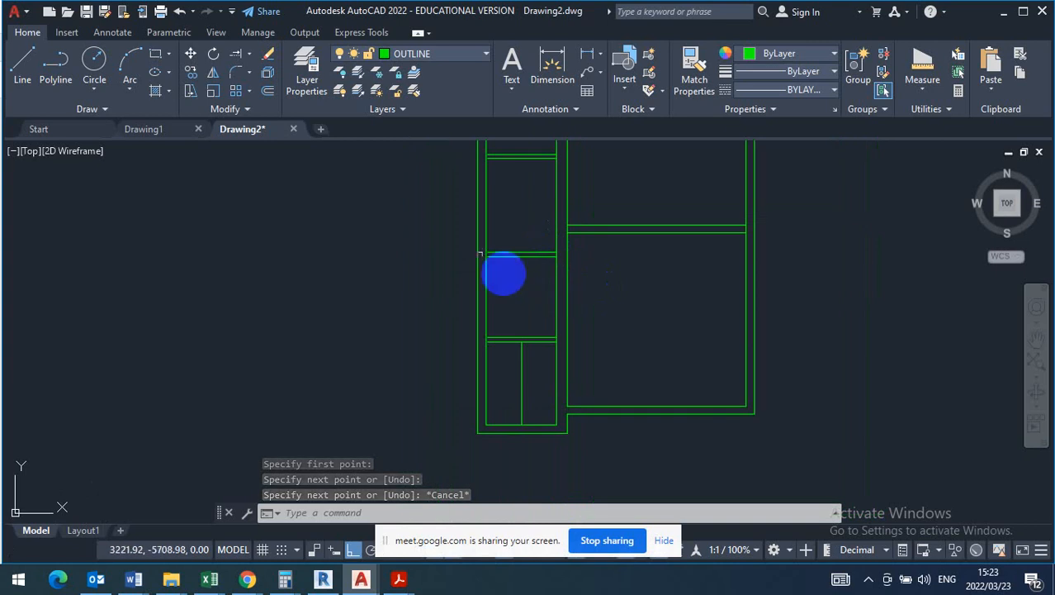
left_click(269, 91)
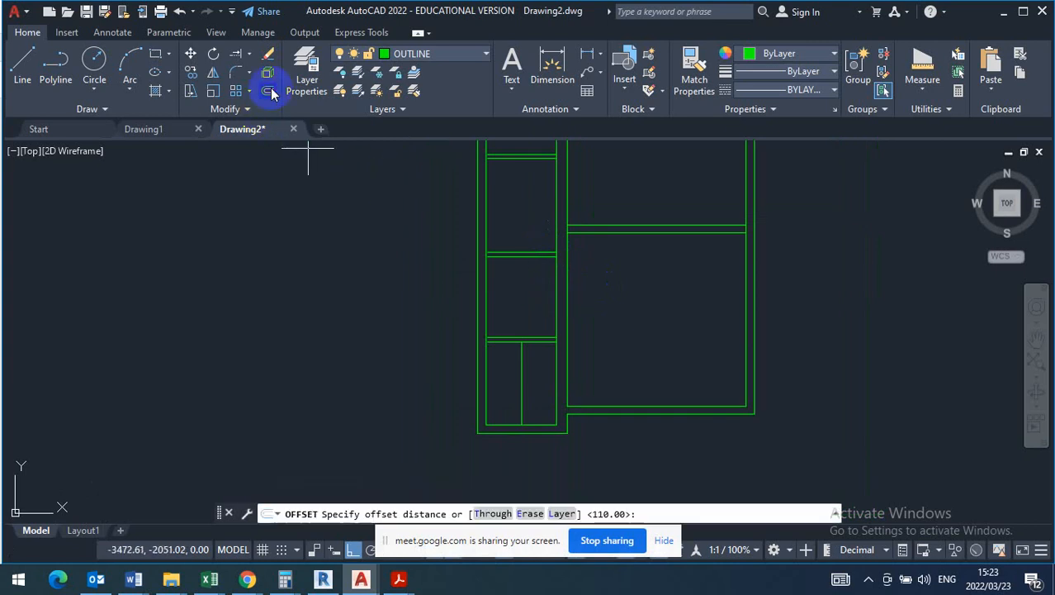
key("Return")
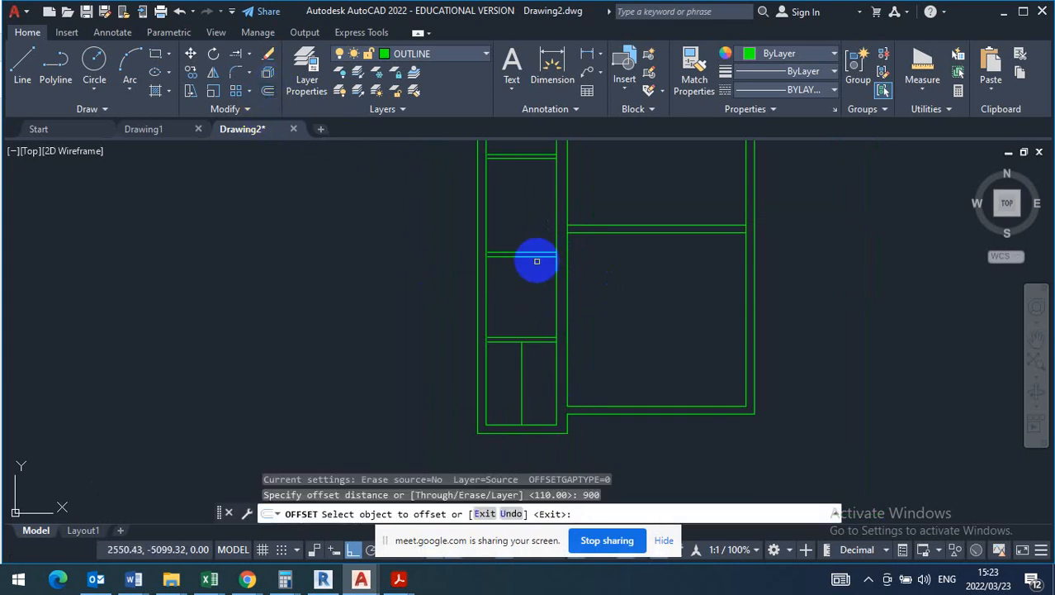
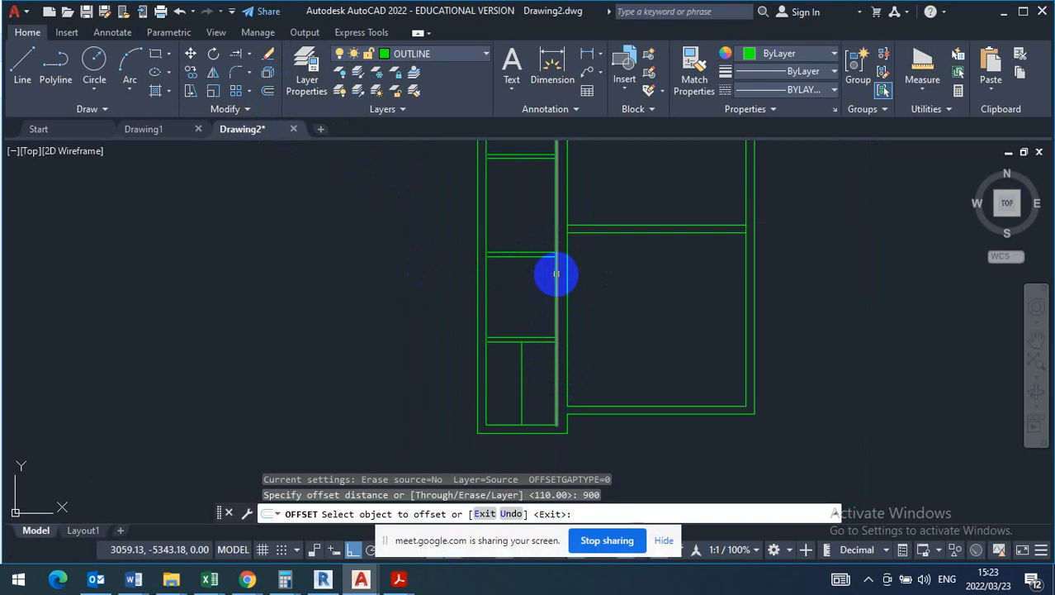
- Offset the narrow strip's inner line beside the long vertical wall 900 mm into the strip
left_click(556, 275)
left_click(523, 278)
right_click(554, 233)
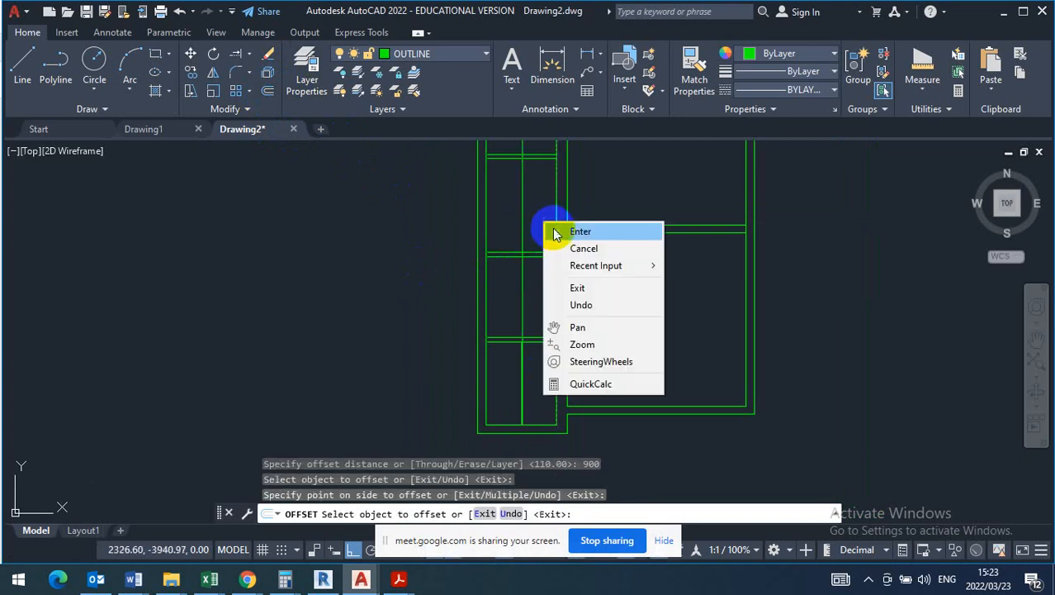
left_click(580, 232)
left_click(594, 287)
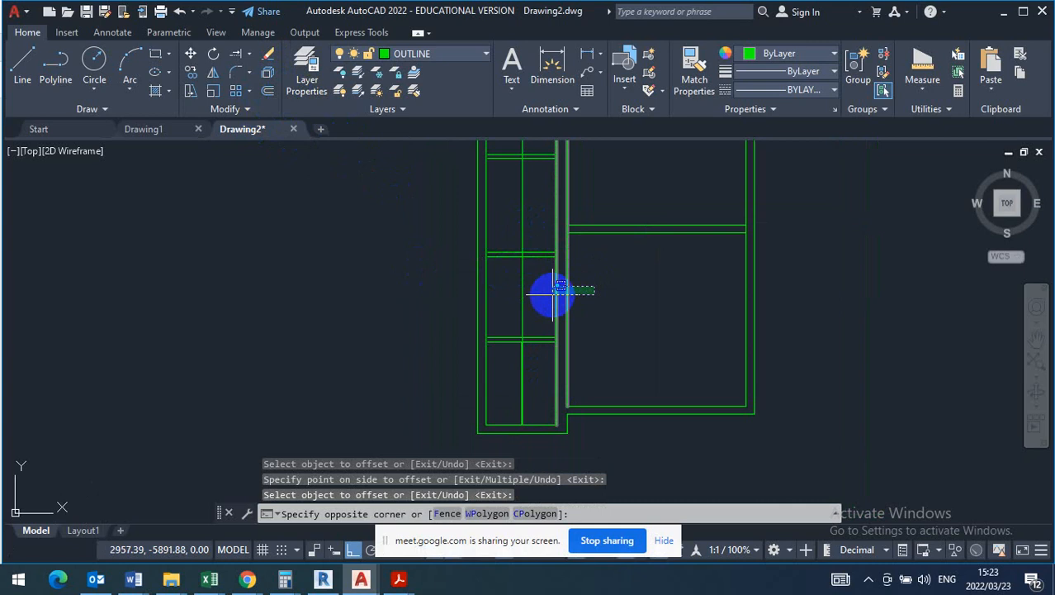
left_click(550, 292)
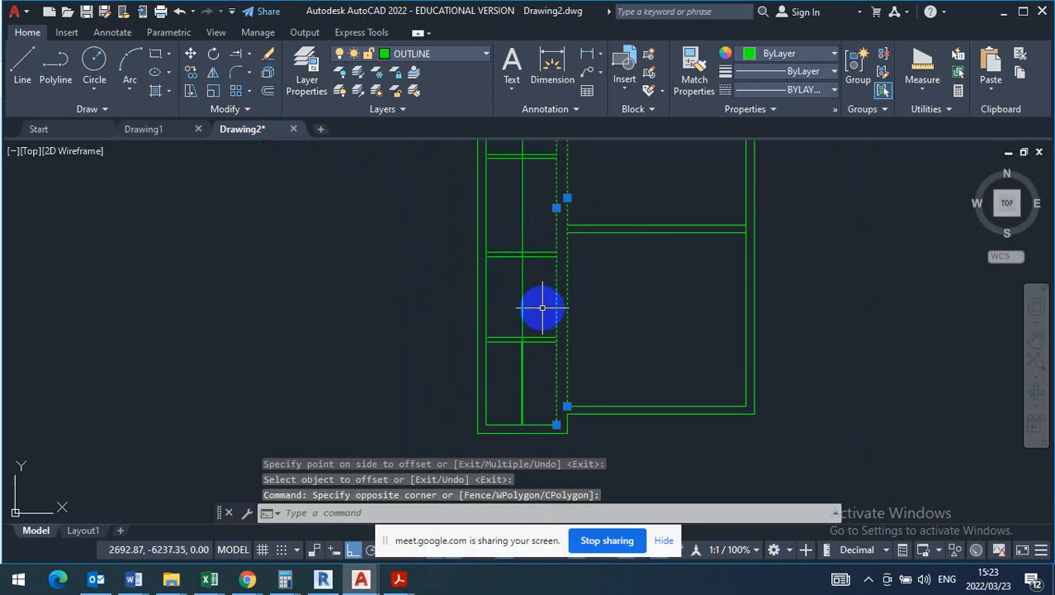
key("Escape")
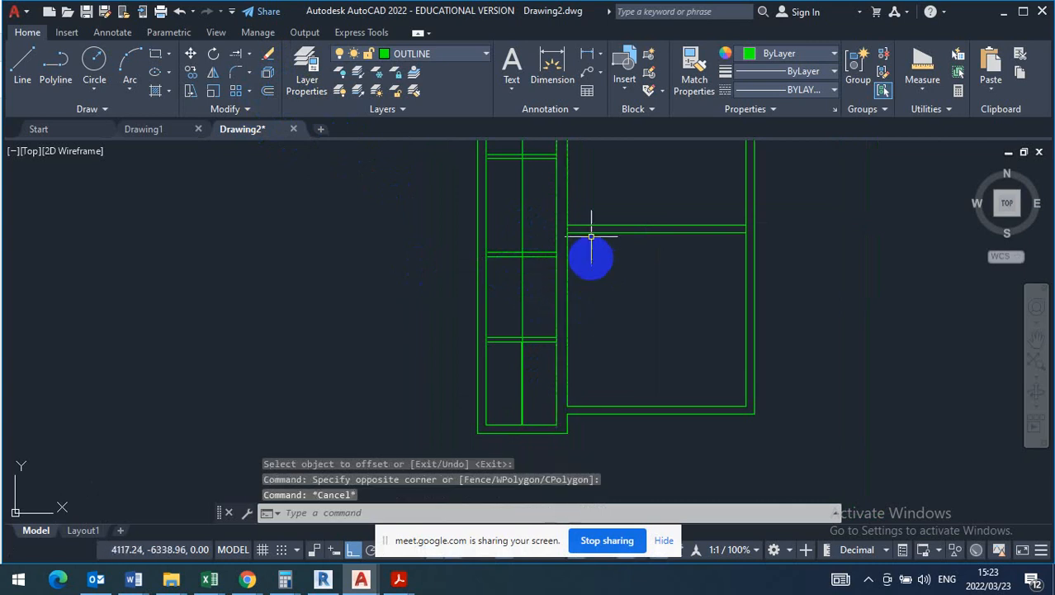
- Copy both lines of the long vertical wall 900 mm to the right, into the large rooms
left_click(581, 277)
left_click(539, 299)
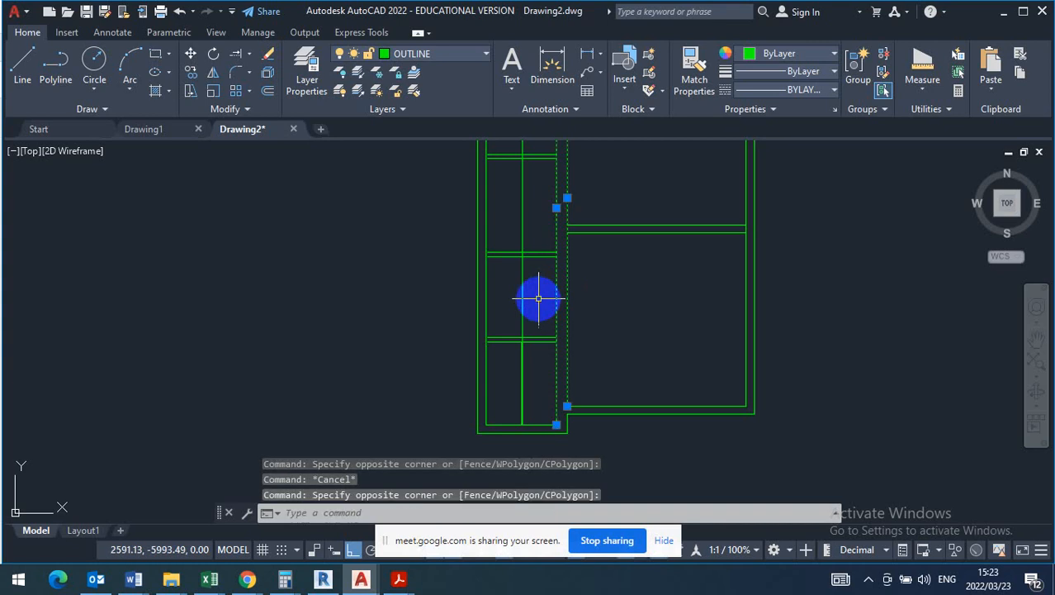
left_click(191, 73)
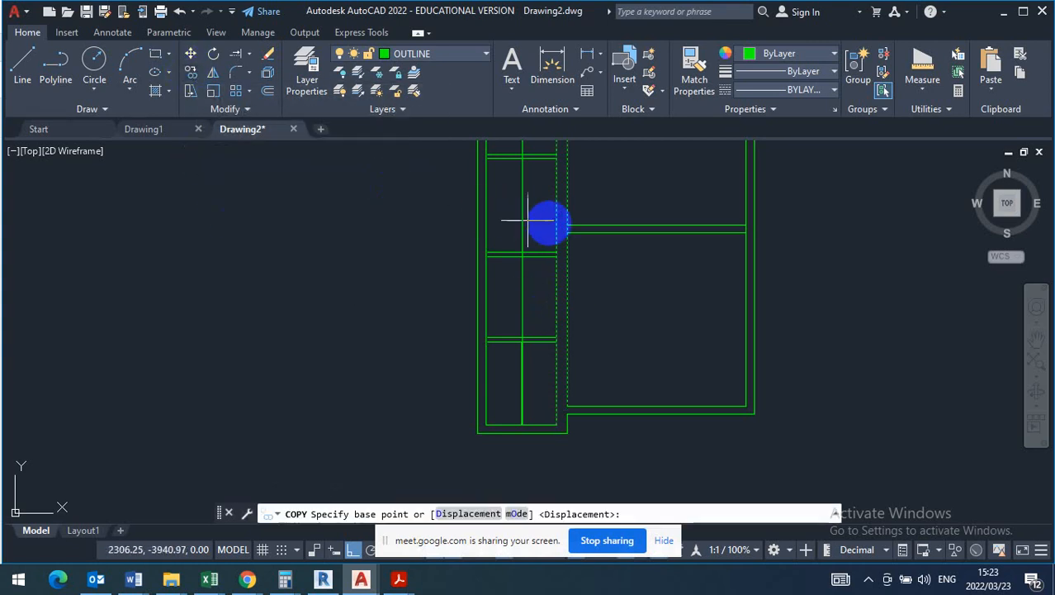
left_click(568, 225)
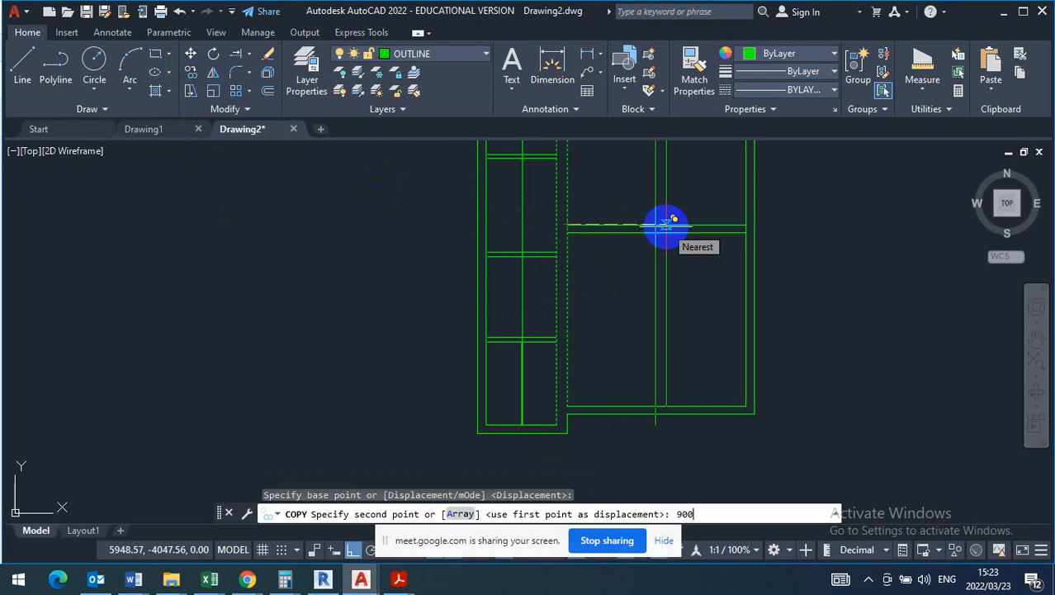
key("Return")
key("Escape")
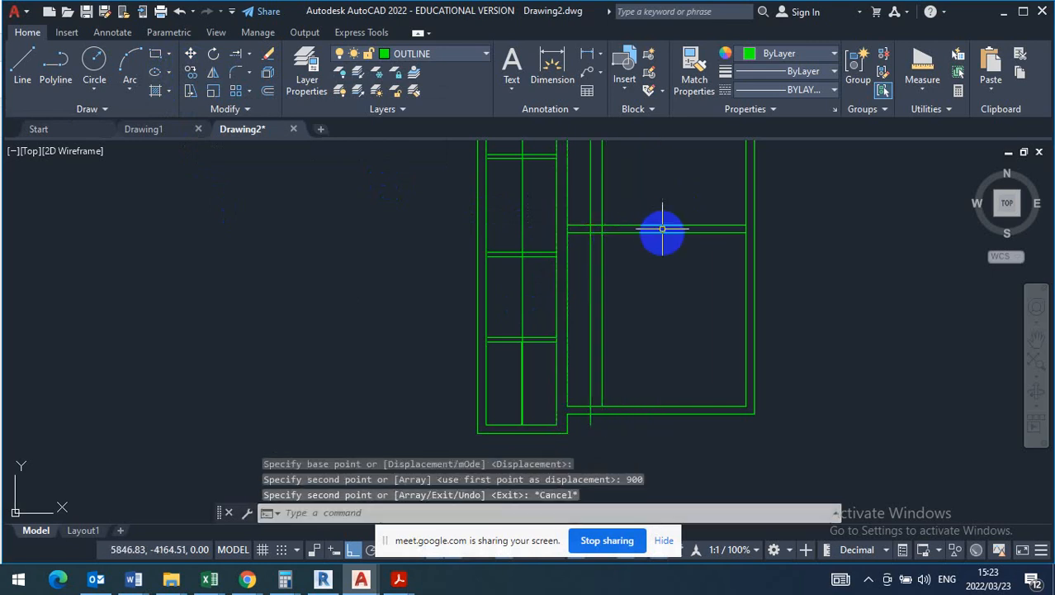
- Trim the large rooms' horizontal dividing wall lines back to the right face of the copied vertical wall
scroll(608, 243, "up", 2)
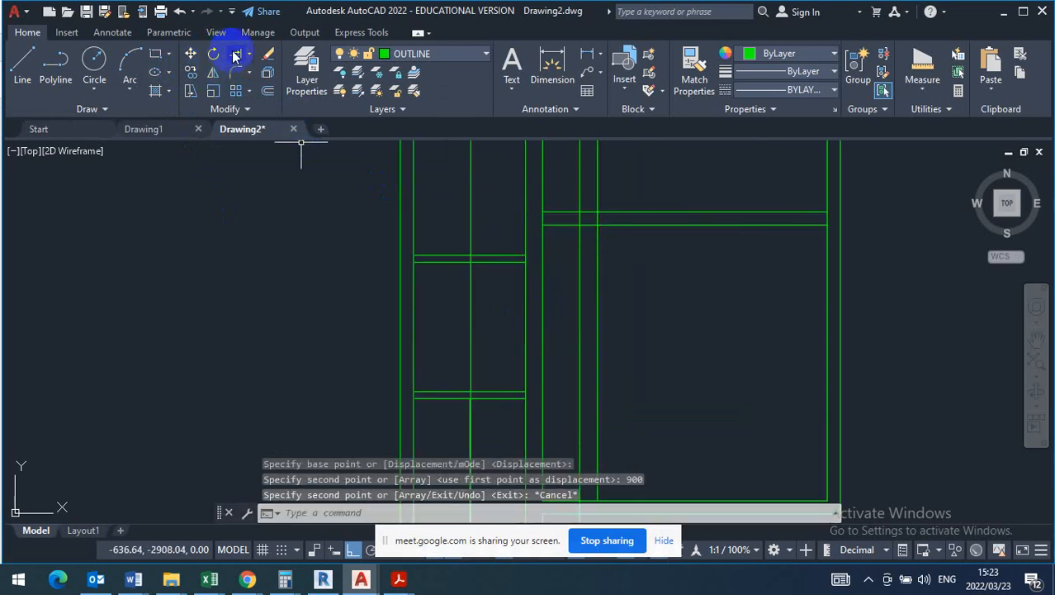
left_click(265, 68)
left_click(252, 54)
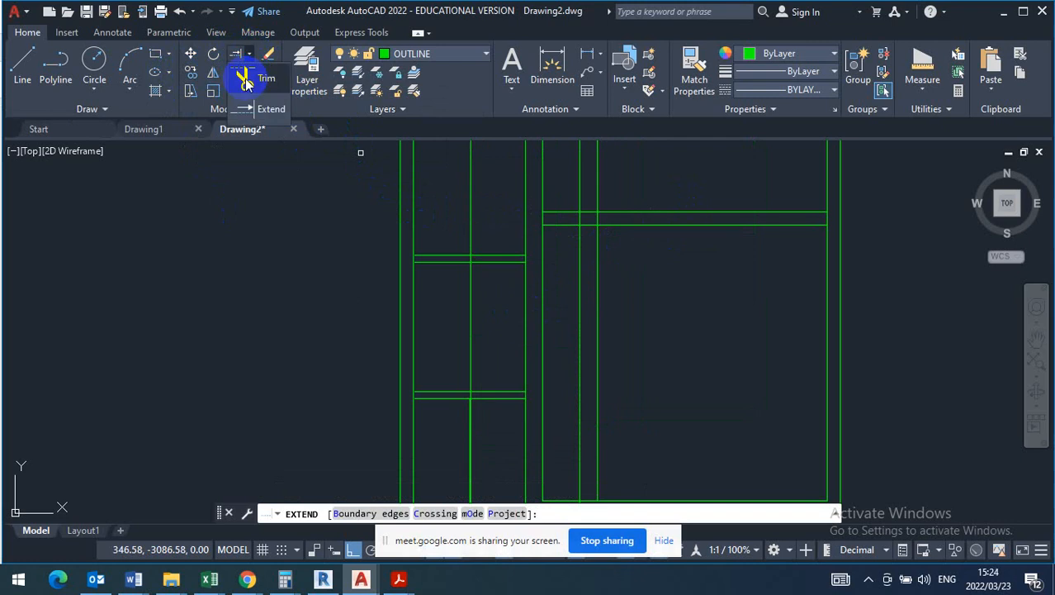
left_click(247, 76)
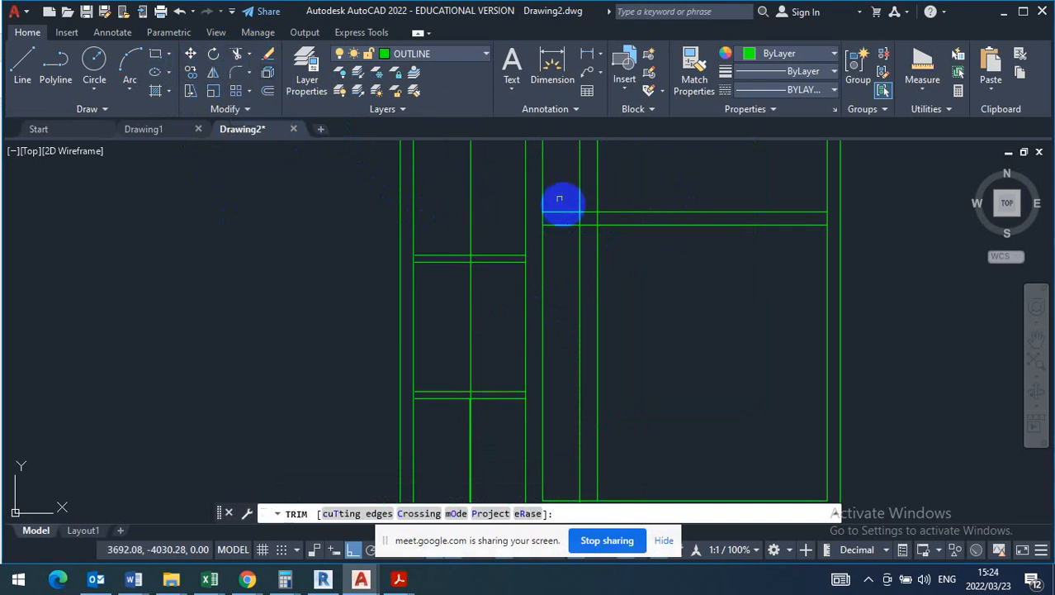
left_click_drag(561, 192, 561, 245)
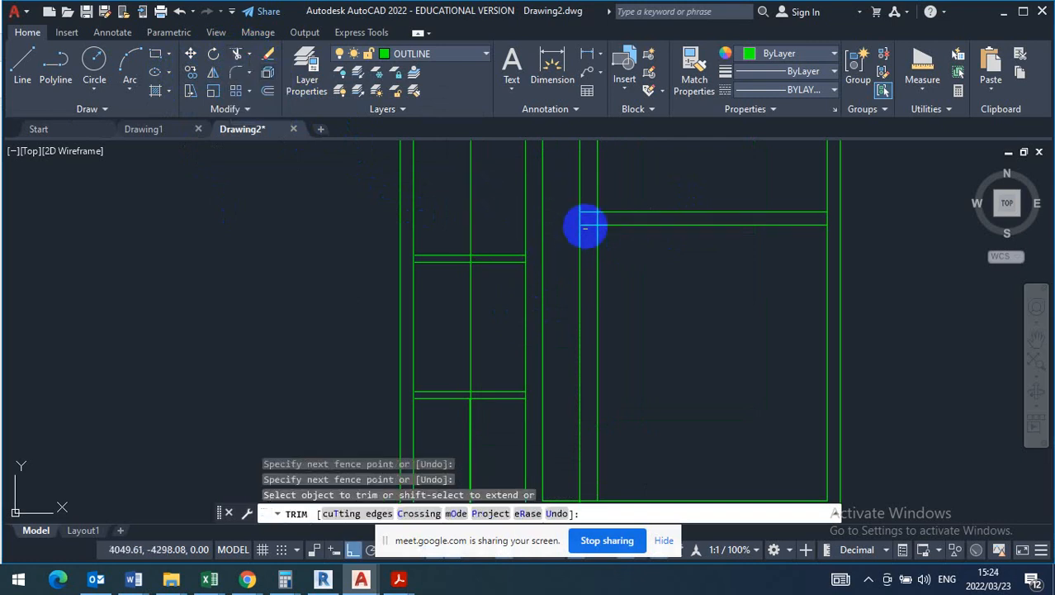
left_click(587, 224)
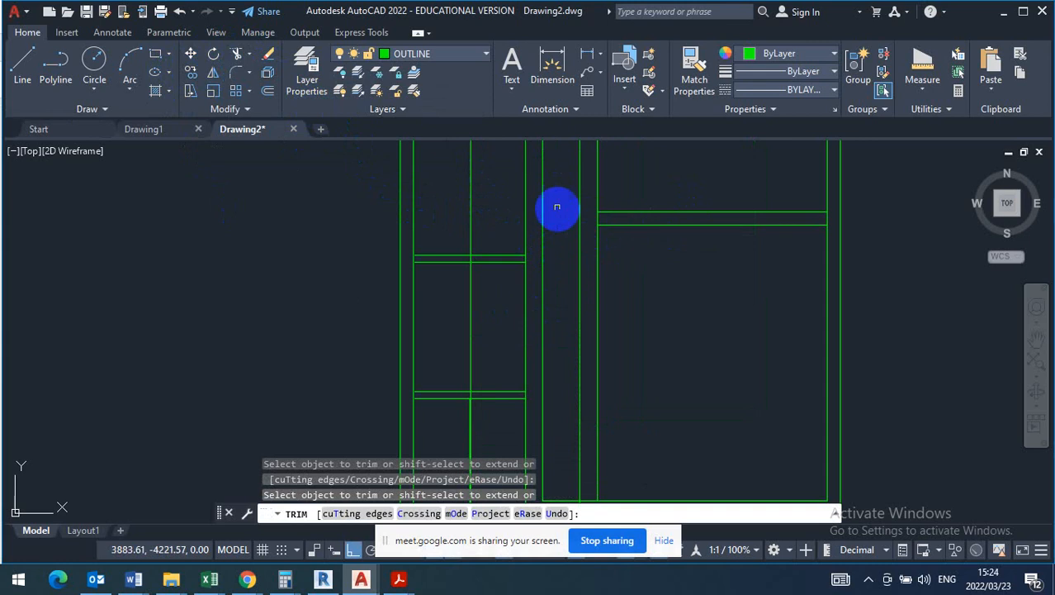
- Trim the copied wall's overlong line at the bottom outer wall and erase the leftover stub below it
scroll(546, 204, "down", 2)
scroll(570, 411, "up", 6)
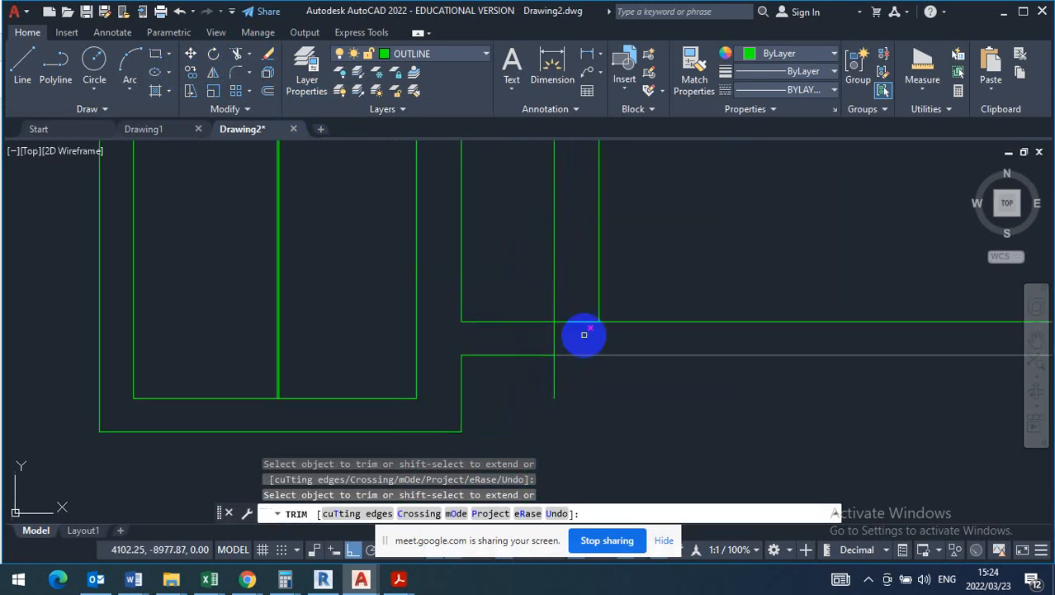
left_click_drag(584, 332, 535, 339)
key("Escape")
left_click(580, 393)
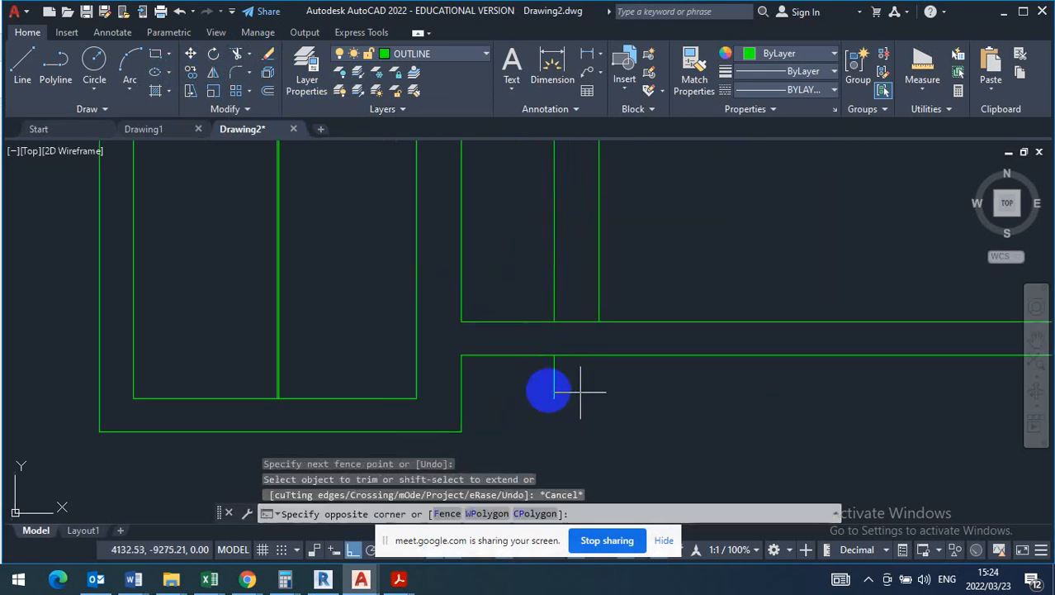
left_click(531, 383)
key("Delete")
scroll(585, 400, "down", 2)
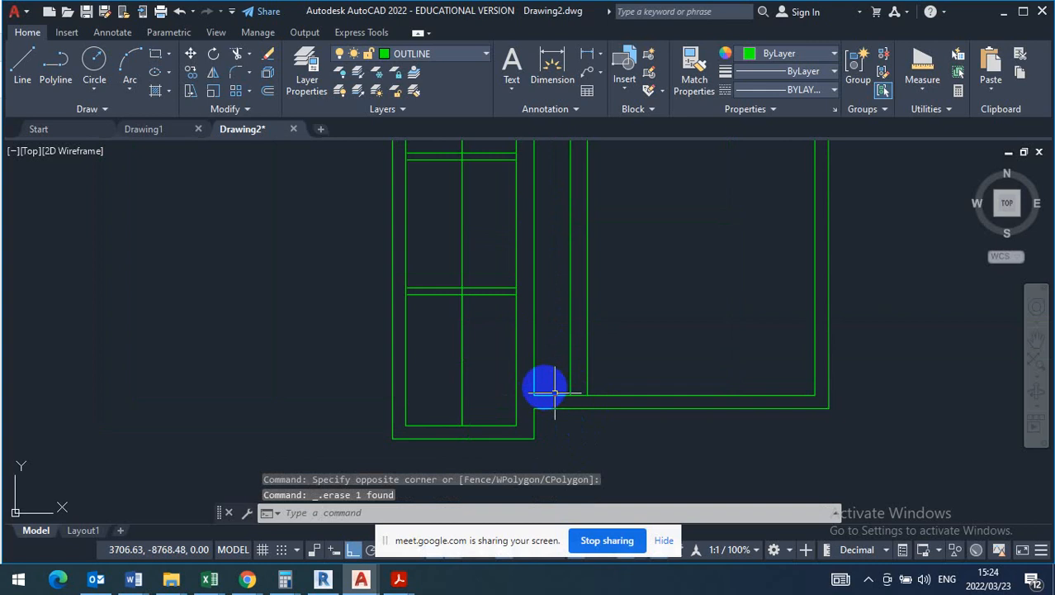
- Erase the original long wall's face line on the narrow strip side
scroll(545, 314, "down", 4)
scroll(538, 339, "up", 6)
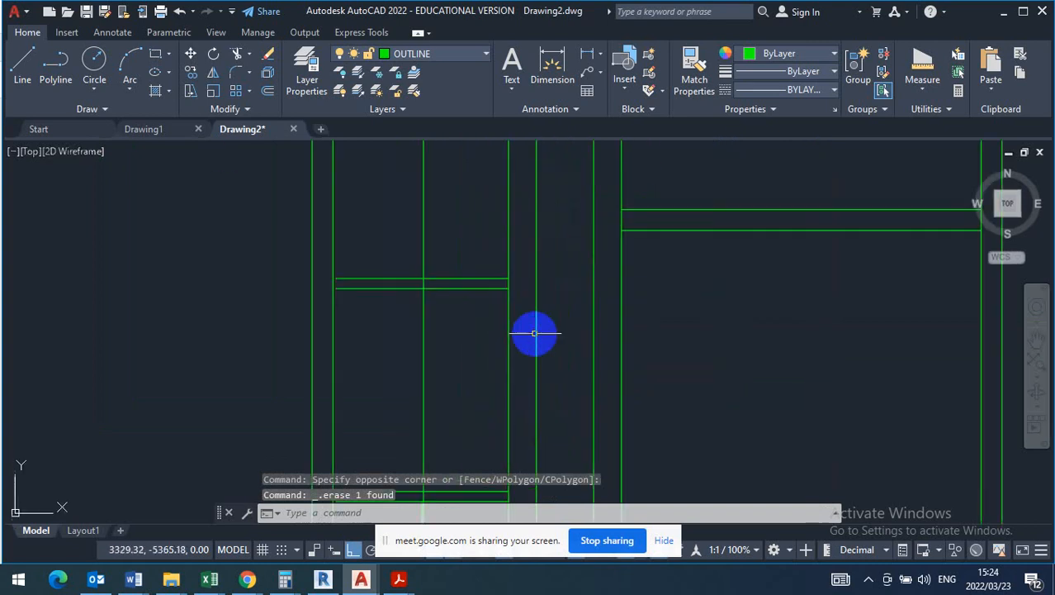
left_click(555, 307)
left_click(523, 319)
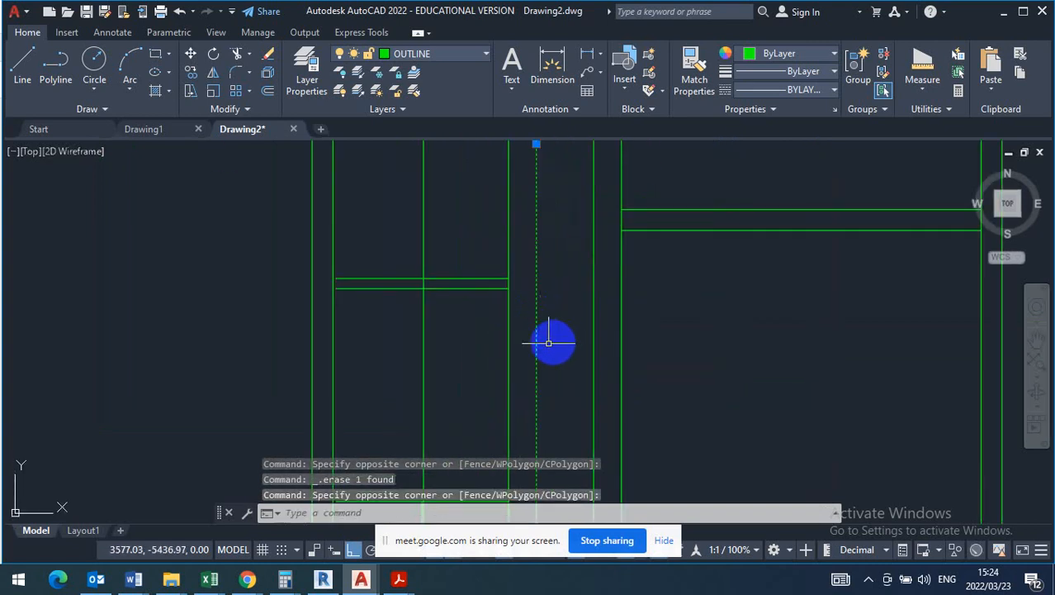
key("Escape")
left_click(523, 341)
left_click(489, 353)
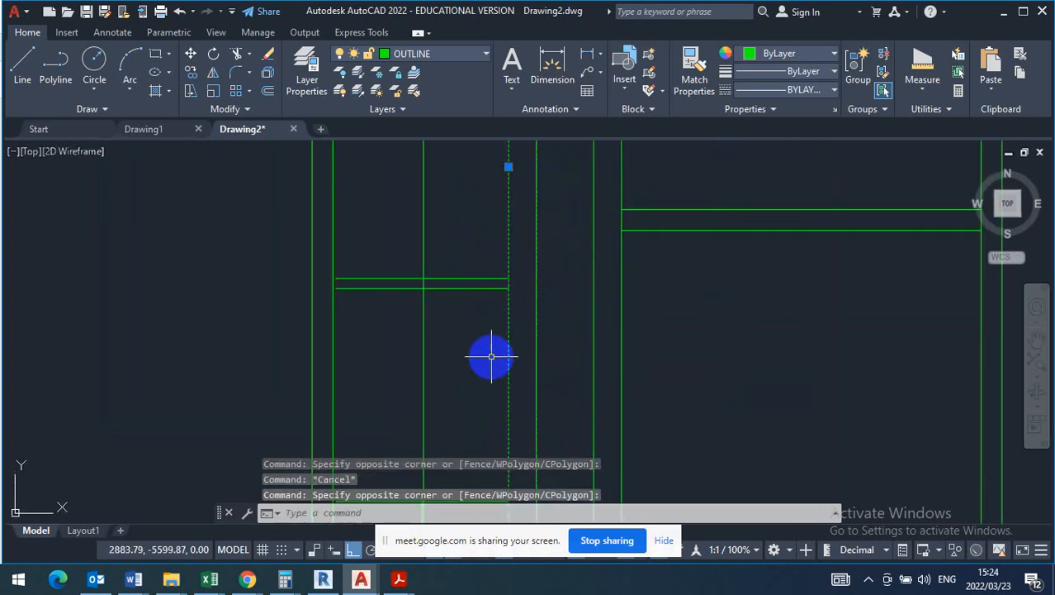
key("Delete")
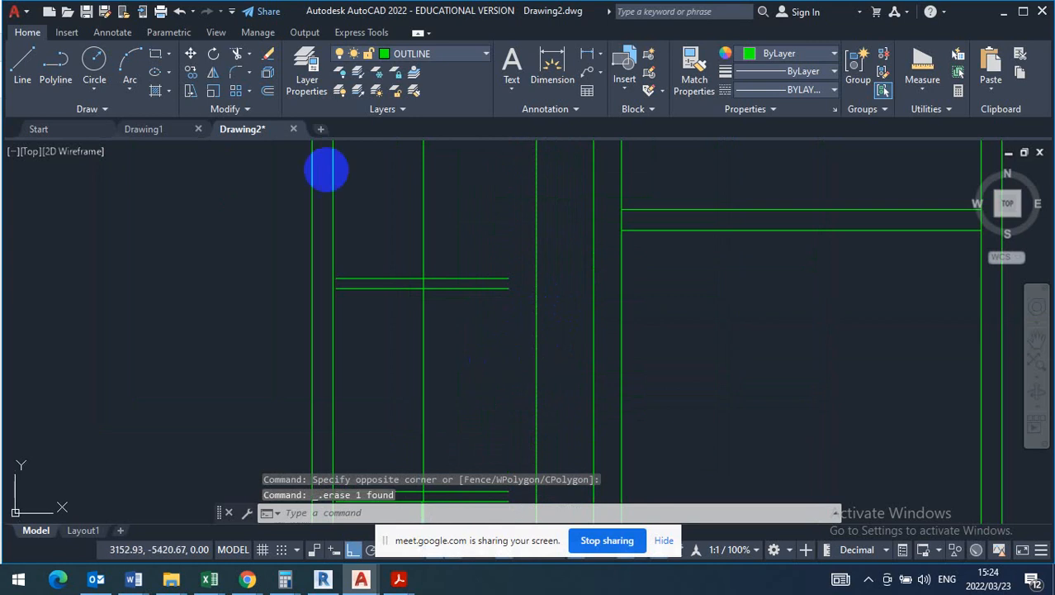
- Offset the remaining line of the original long wall 110 mm towards the narrow strip to form a thin wall
left_click(269, 92)
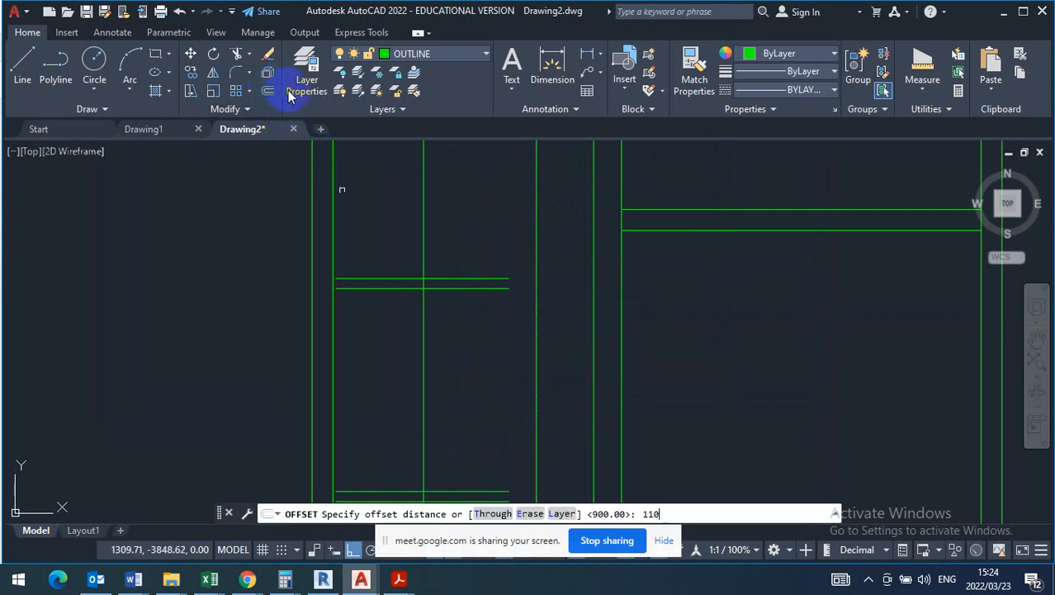
type("110")
key("Return")
scroll(479, 281, "down", 4)
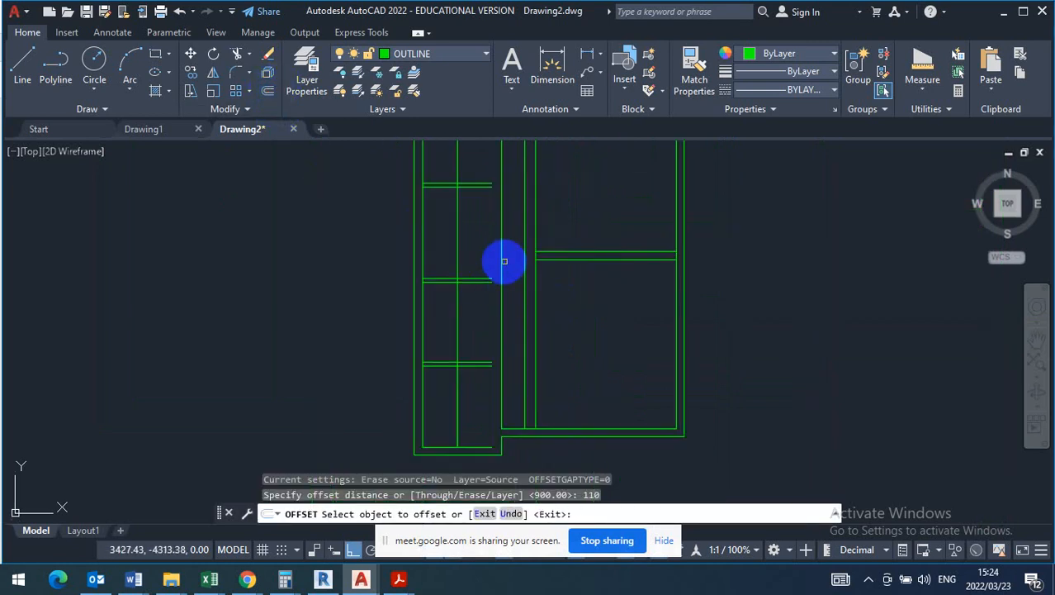
left_click(499, 261)
left_click(473, 250)
right_click(483, 243)
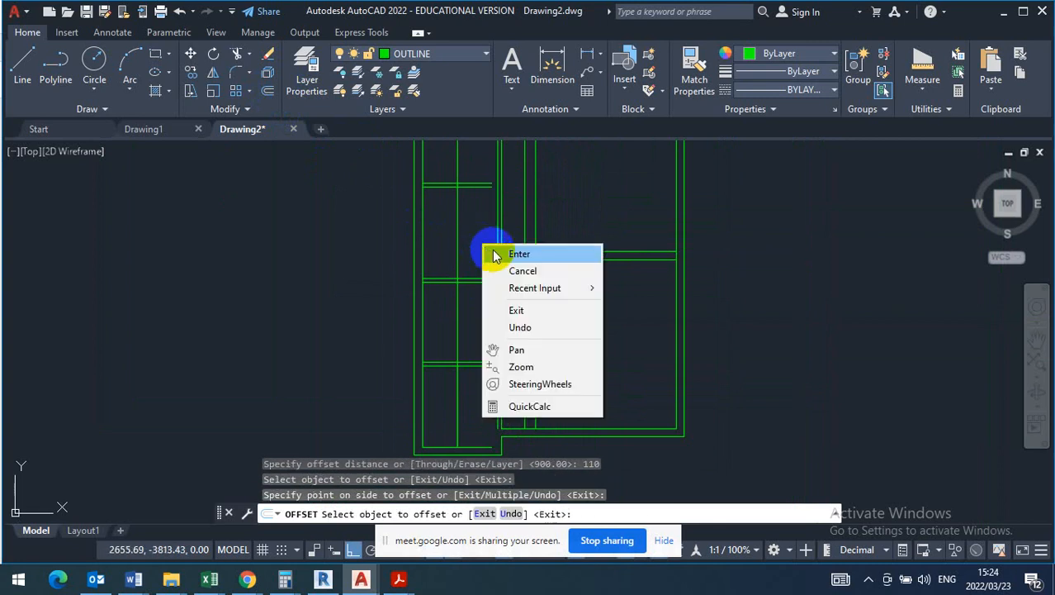
left_click(519, 250)
- Extend the lines of the narrow strip's upper and middle dividing walls to the new thin vertical wall
left_click(251, 55)
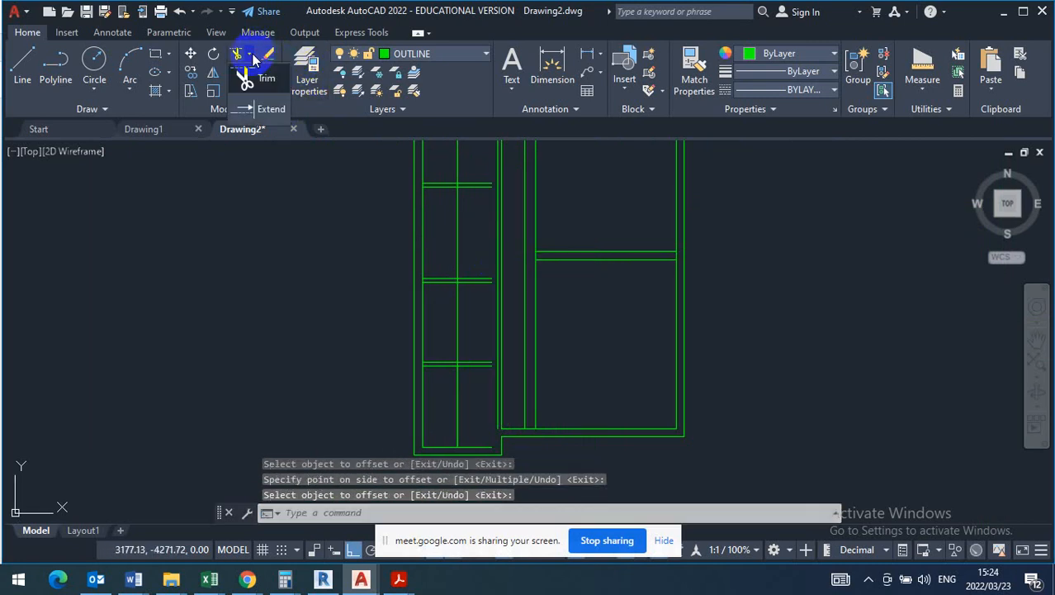
key("Escape")
type("ex")
key("Return")
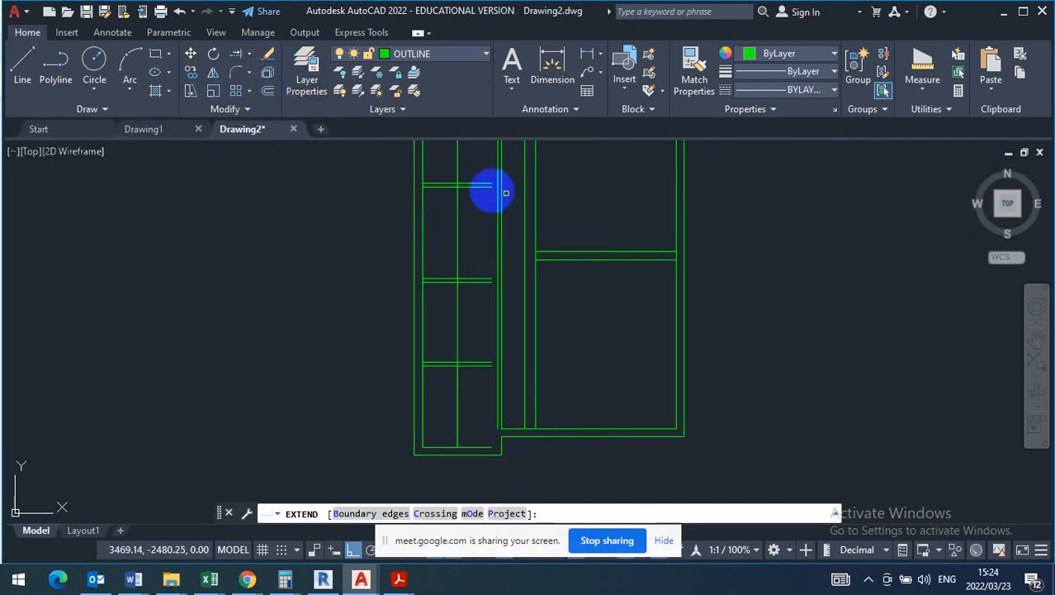
scroll(489, 184, "up", 3)
left_click(482, 162)
left_click(463, 232)
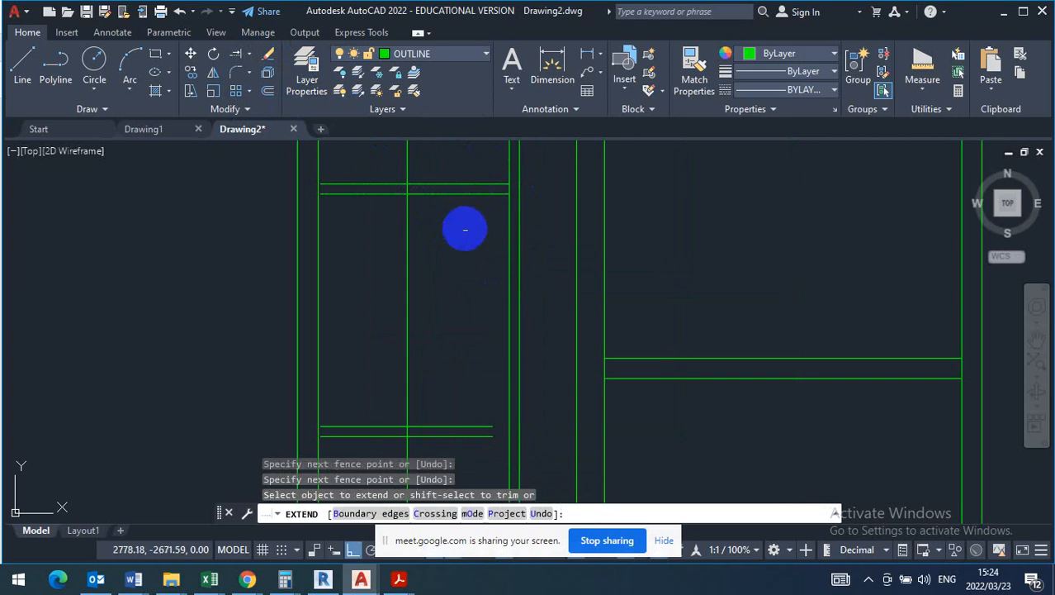
scroll(466, 229, "down", 3)
left_click(469, 274)
left_click(465, 321)
key("Return")
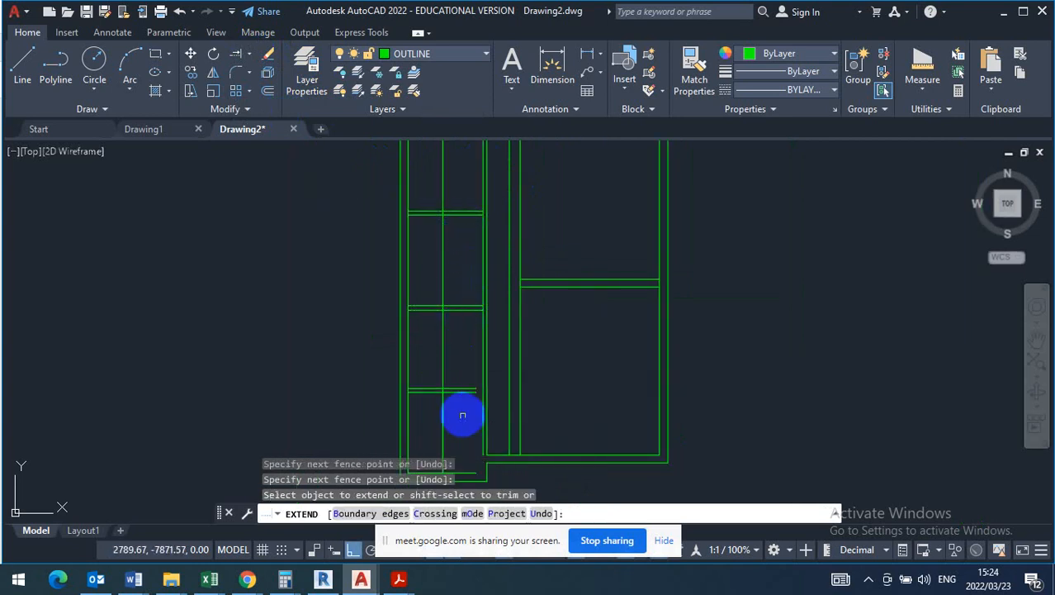
- Extend the lowest dividing wall's lines and the bottom wall's inner line to the long wall
scroll(462, 413, "up", 4)
left_click(477, 297)
left_click(467, 399)
key("Return")
scroll(474, 360, "down", 3)
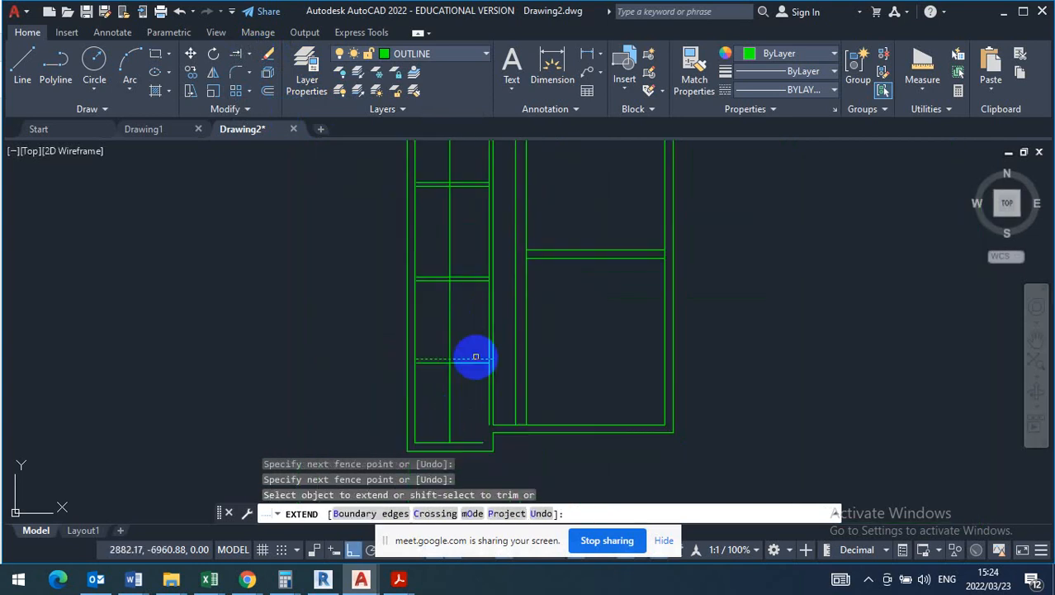
scroll(474, 439, "up", 3)
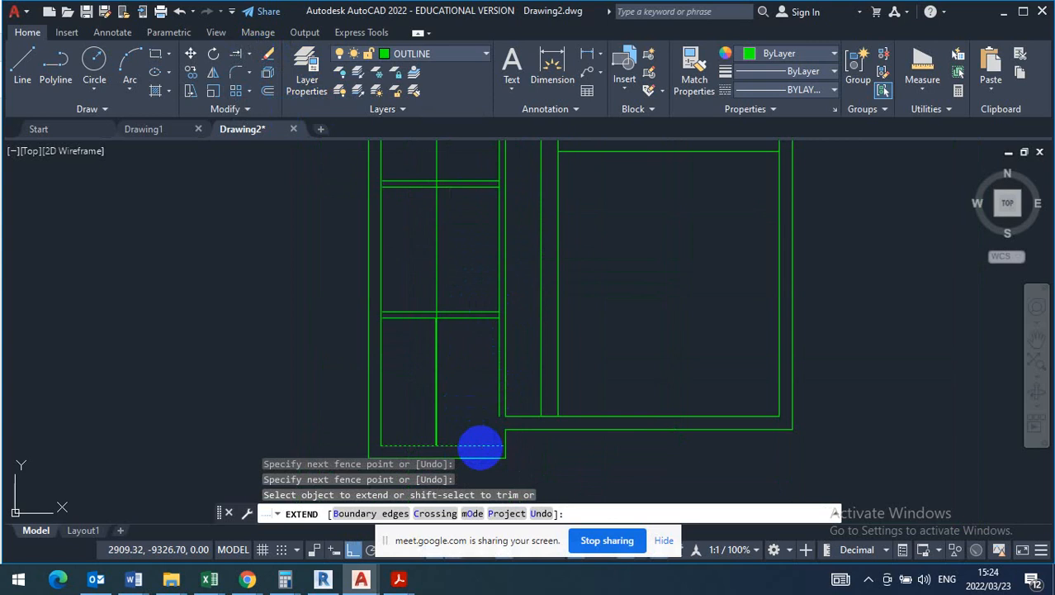
key("Return")
key("Escape")
- Erase the two overlapping vertical lines running through the middle of the narrow strip's rooms
left_click(471, 382)
left_click(417, 376)
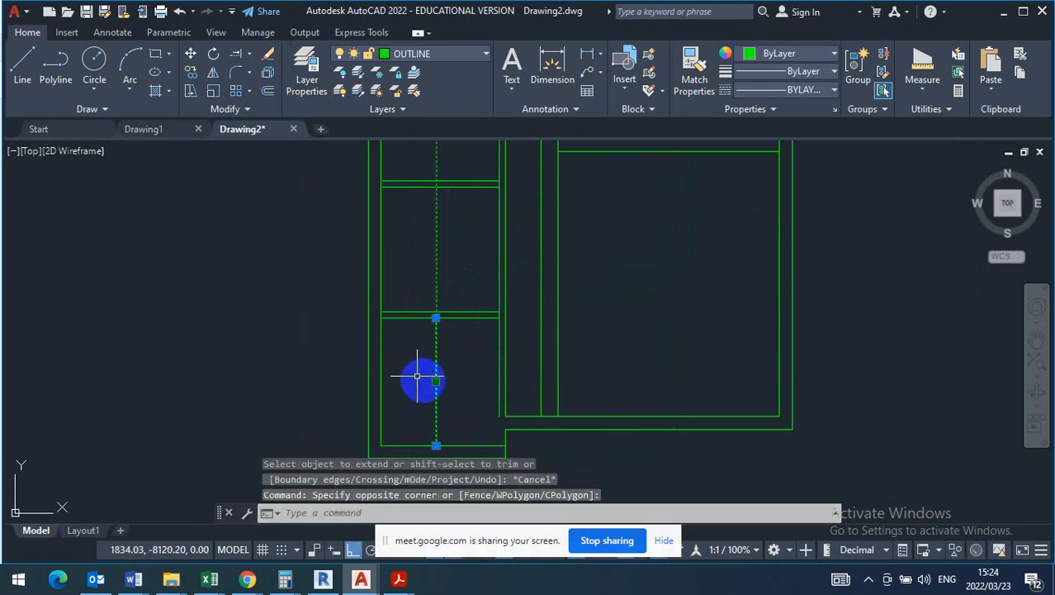
key("Delete")
scroll(431, 384, "down", 3)
scroll(469, 349, "up", 4)
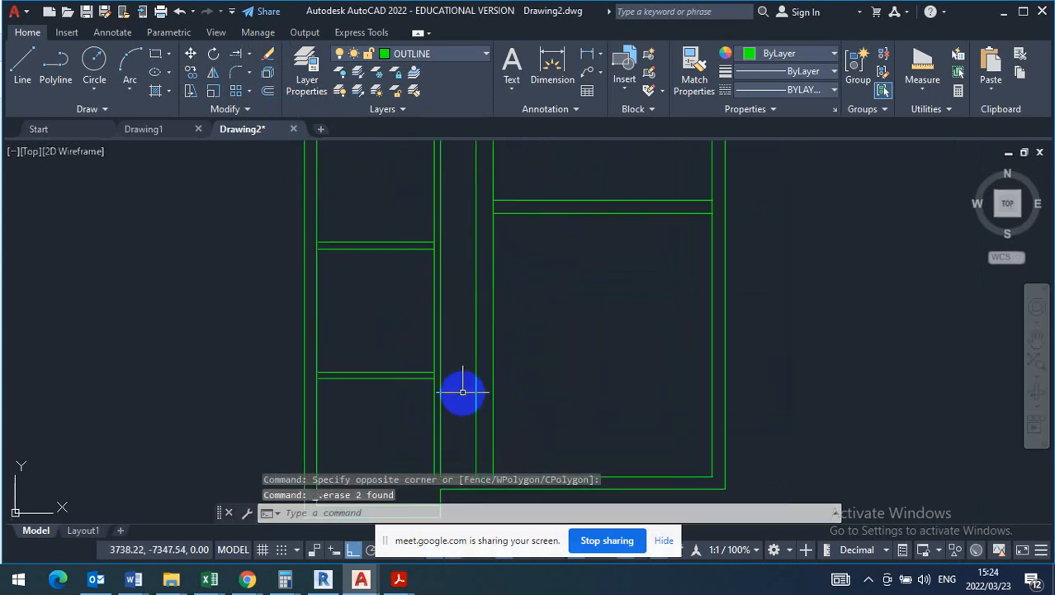
scroll(487, 309, "down", 2)
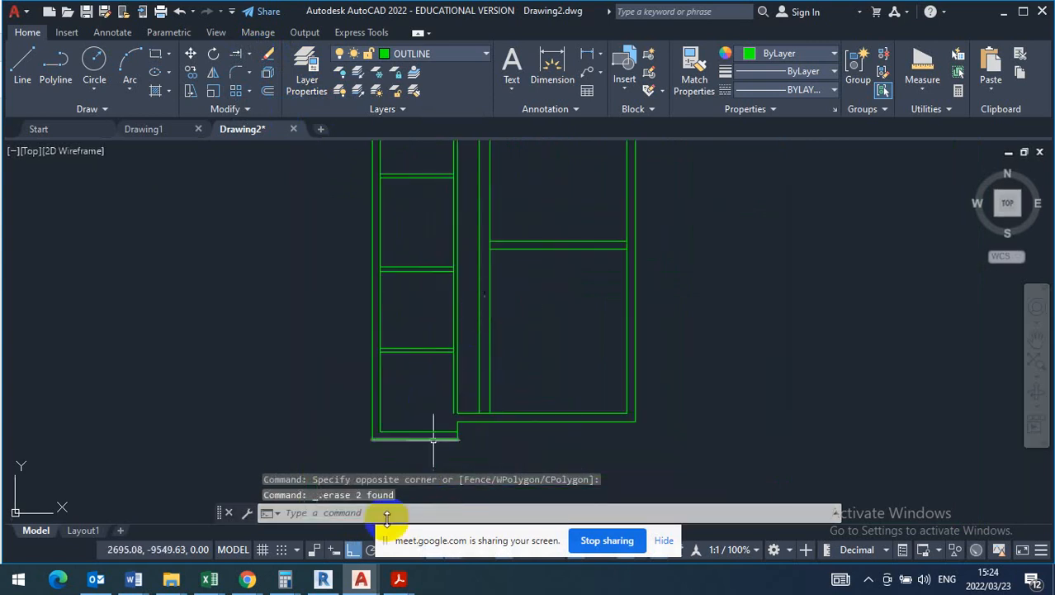
- Check the room layout and floor areas on the plan in the Acrobat Reader question paper, and return to AutoCAD
left_click(399, 580)
left_click(235, 537)
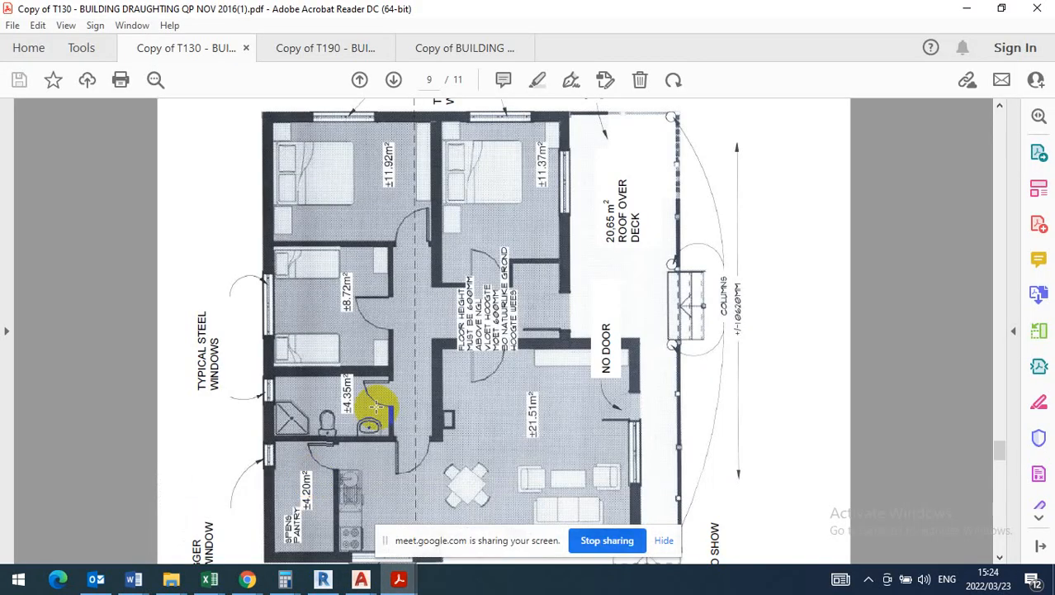
scroll(446, 397, "down", 1)
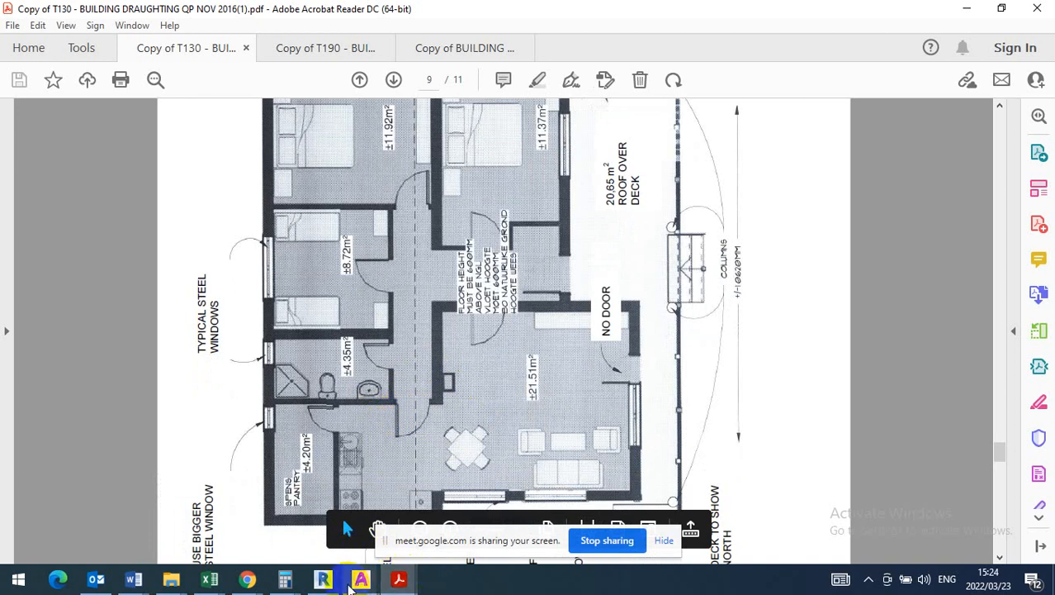
mouse_move(349, 586)
left_click(448, 522)
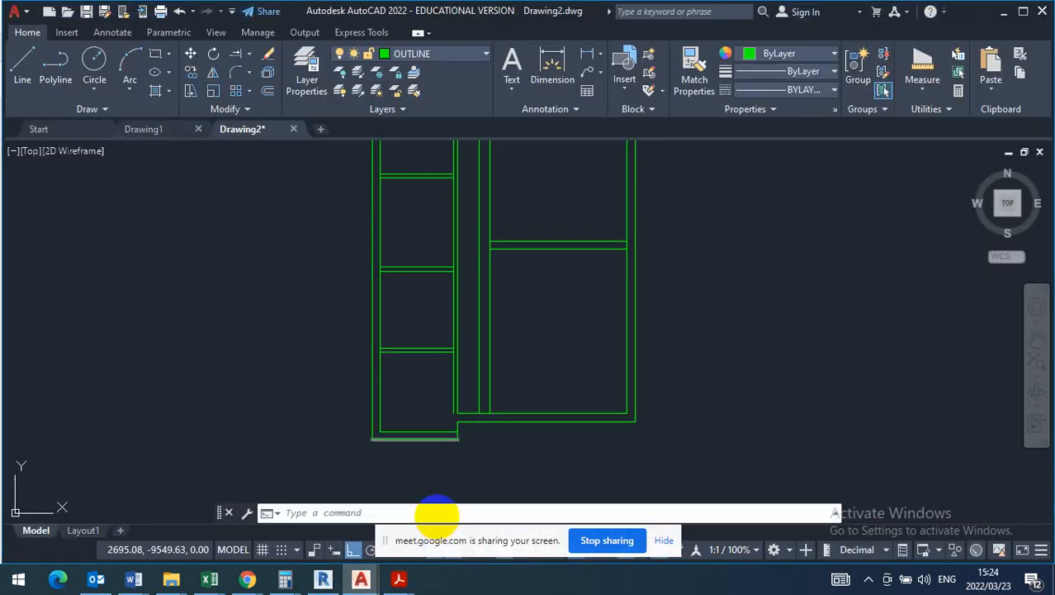
- Extend both lines of the narrow strip's lowest dividing wall across the passage to its far wall
scroll(496, 347, "up", 3)
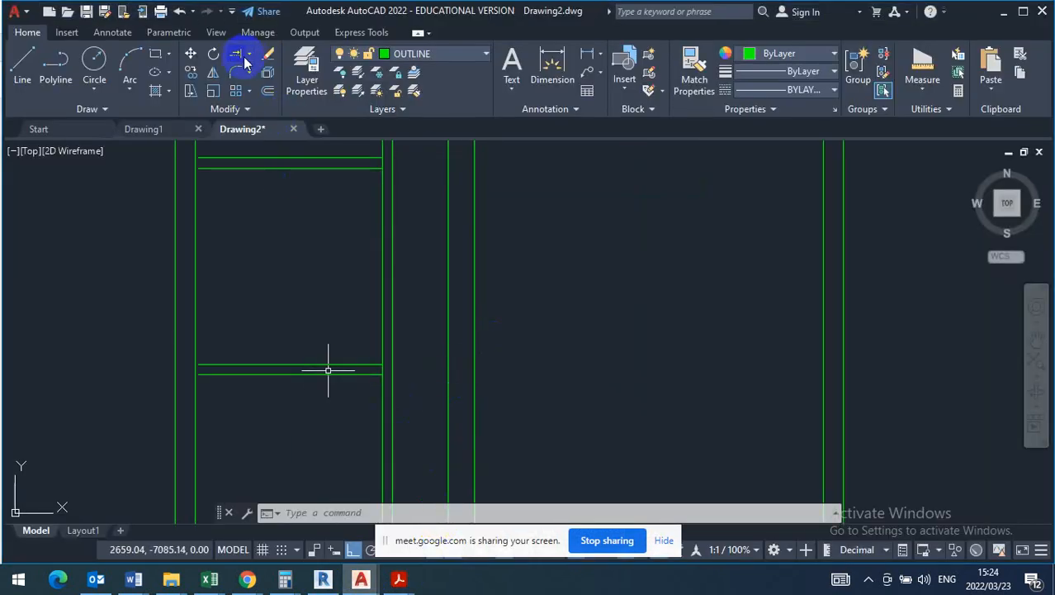
left_click(359, 325)
left_click(308, 440)
scroll(386, 380, "up", 8)
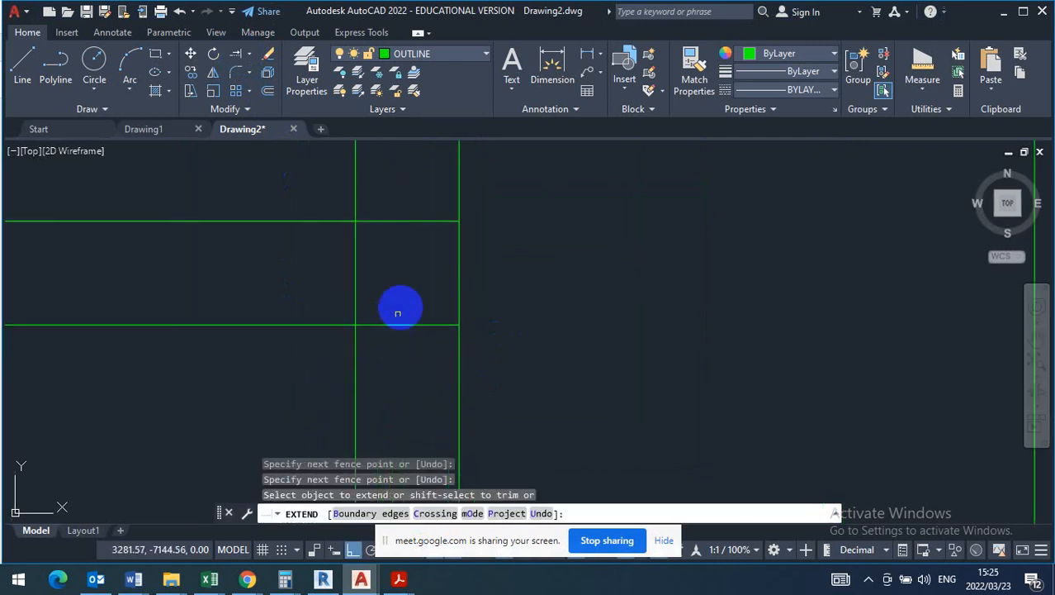
left_click(417, 182)
left_click(400, 379)
key("Return")
scroll(404, 356, "down", 5)
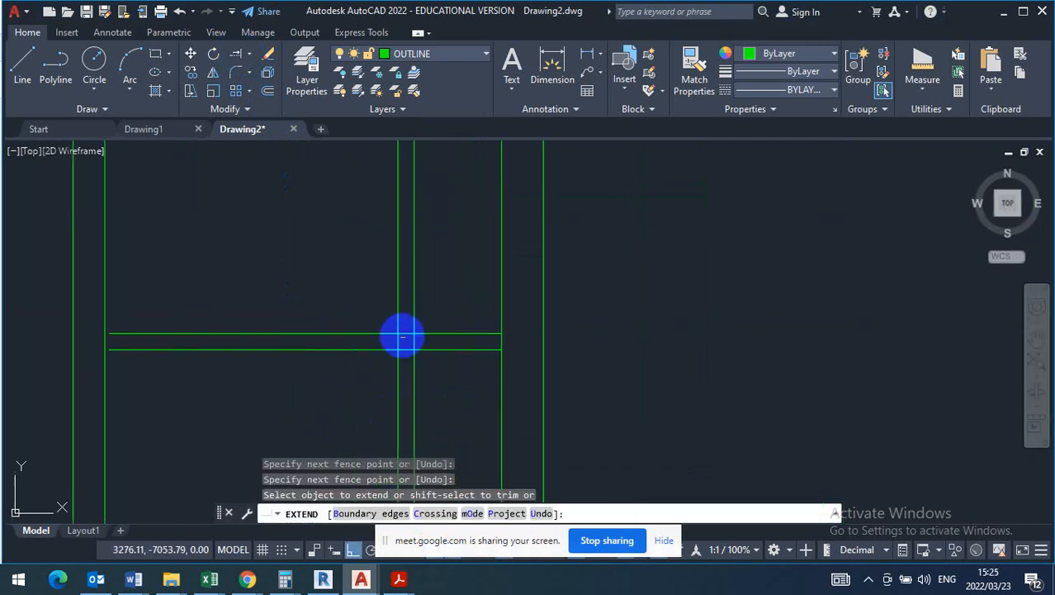
scroll(406, 333, "down", 4)
scroll(422, 361, "up", 4)
key("Escape")
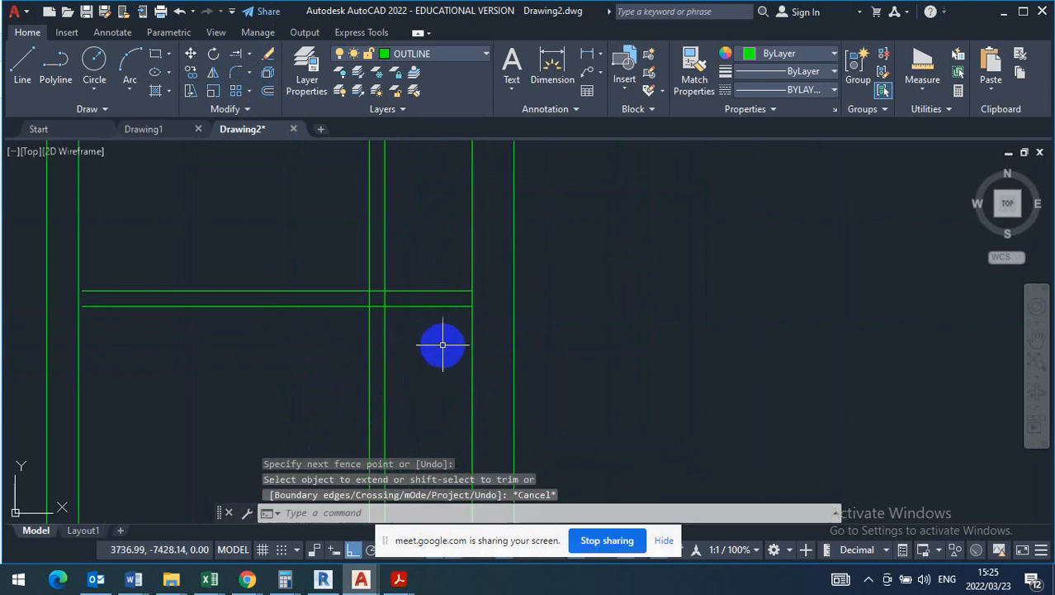
- Trim the thin vertical wall's two lines below the lowest dividing wall
left_click(250, 55)
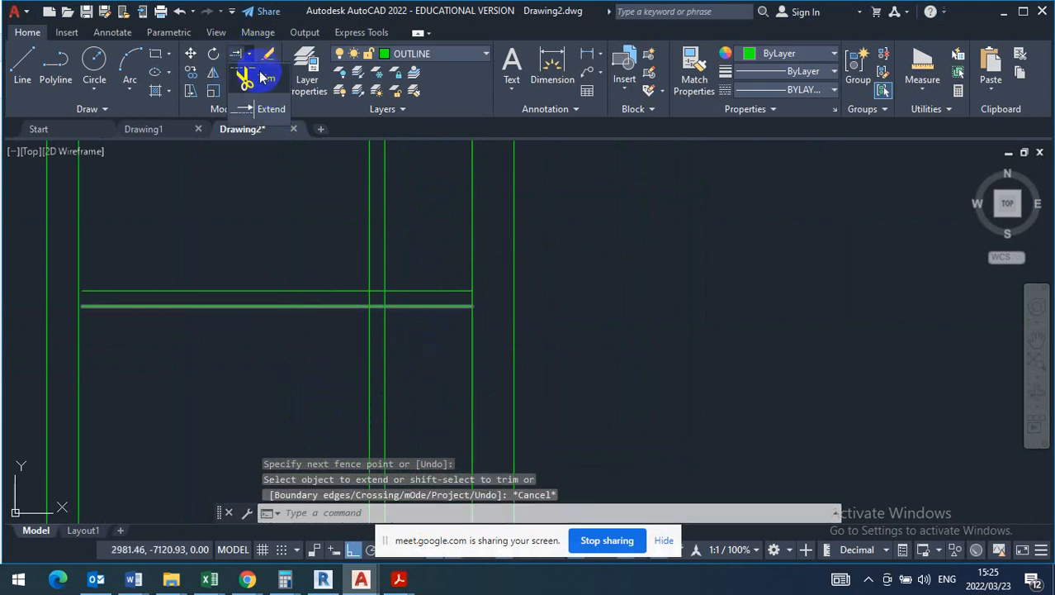
left_click(268, 80)
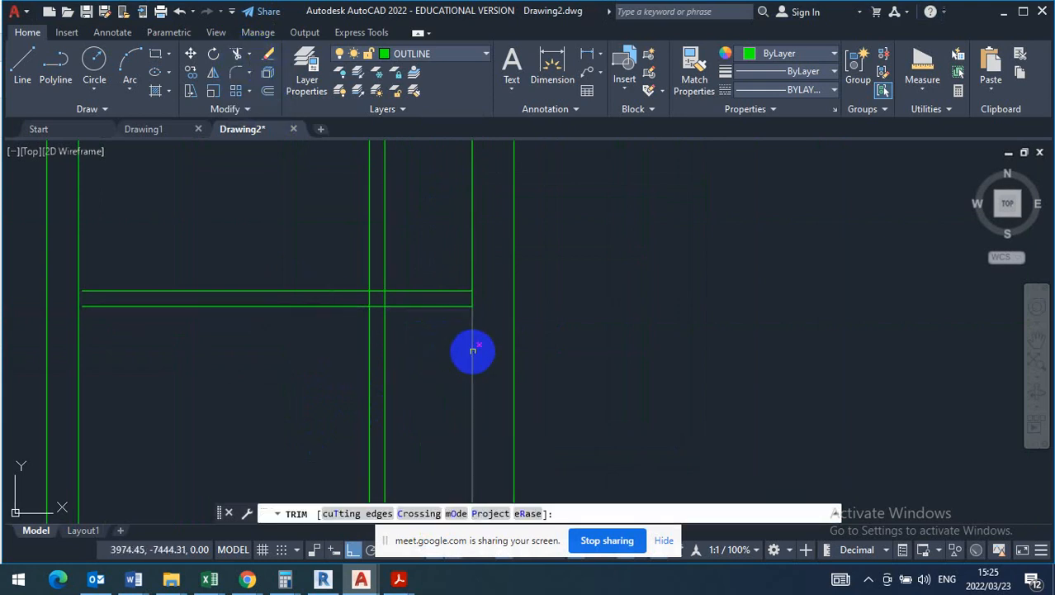
left_click(468, 349)
left_click(319, 406)
scroll(372, 333, "down", 6)
scroll(374, 332, "up", 4)
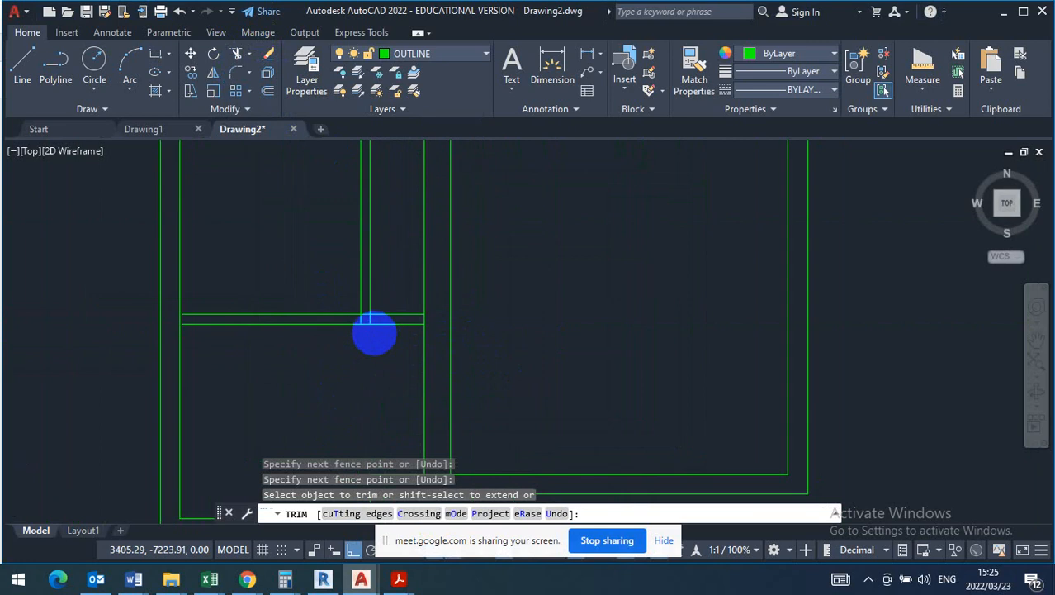
- Trim the thin wall's stubs inside the lowest dividing wall and the passage side line of the long wall below it
scroll(374, 326, "up", 2)
left_click(374, 309)
left_click(346, 309)
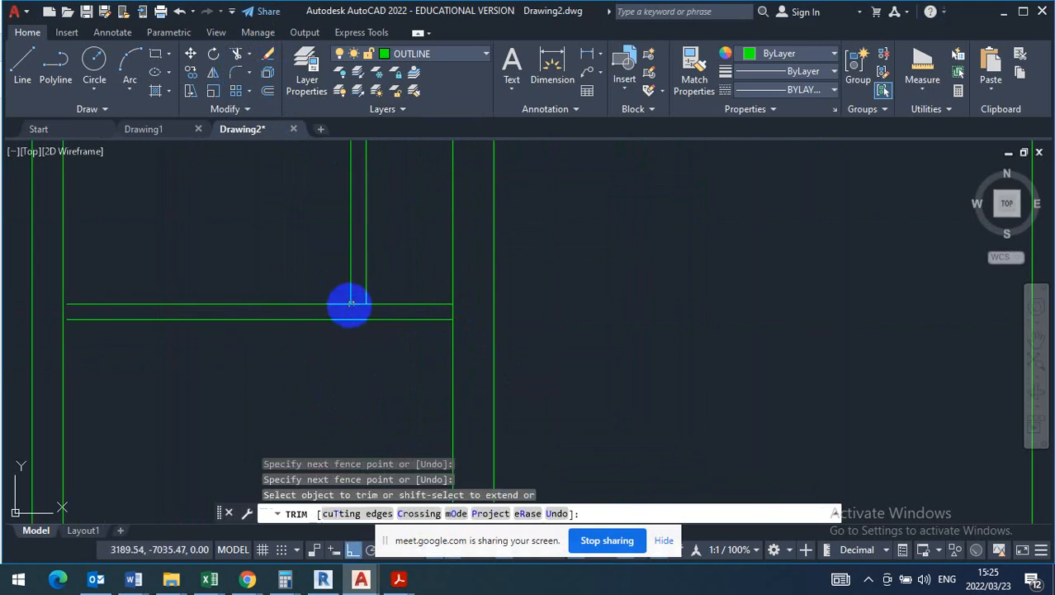
scroll(351, 305, "down", 3)
left_click(393, 359)
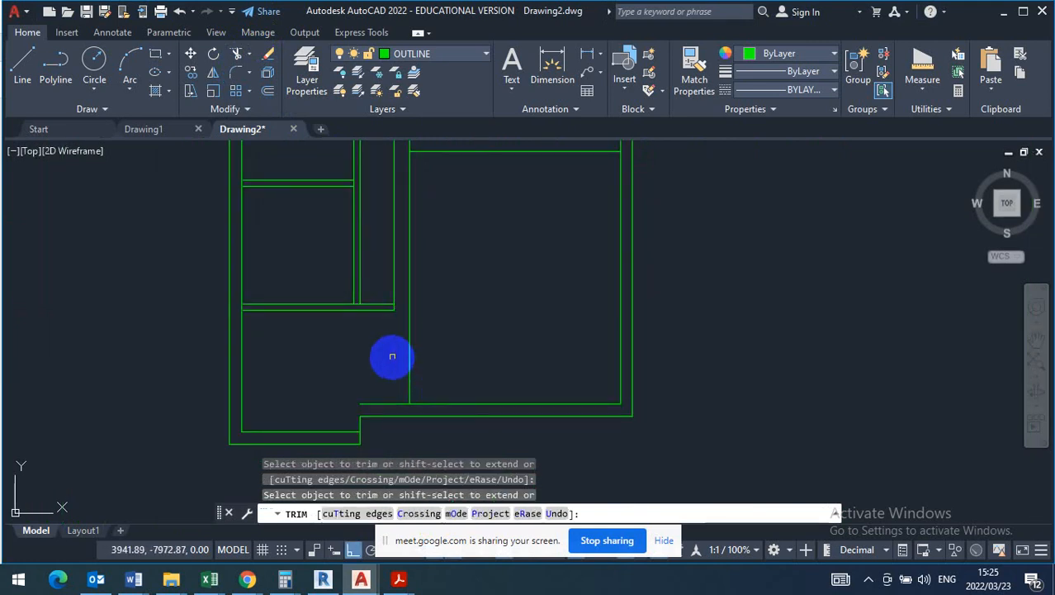
key("Escape")
- Shorten the long passage wall's remaining line from the bottom wall up to the lowest dividing wall
left_click(428, 351)
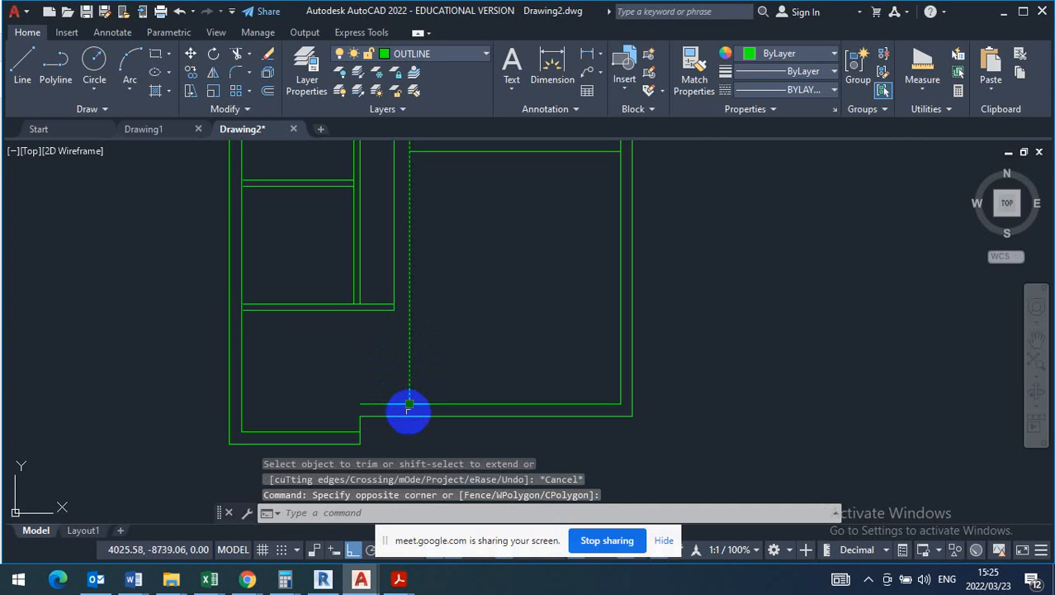
left_click(411, 403)
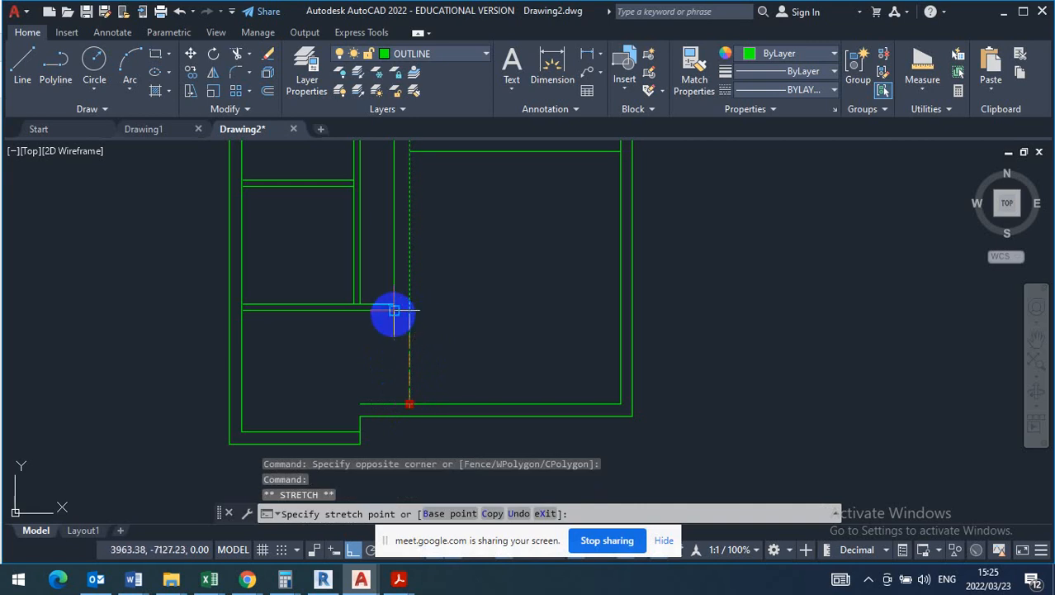
key("Escape")
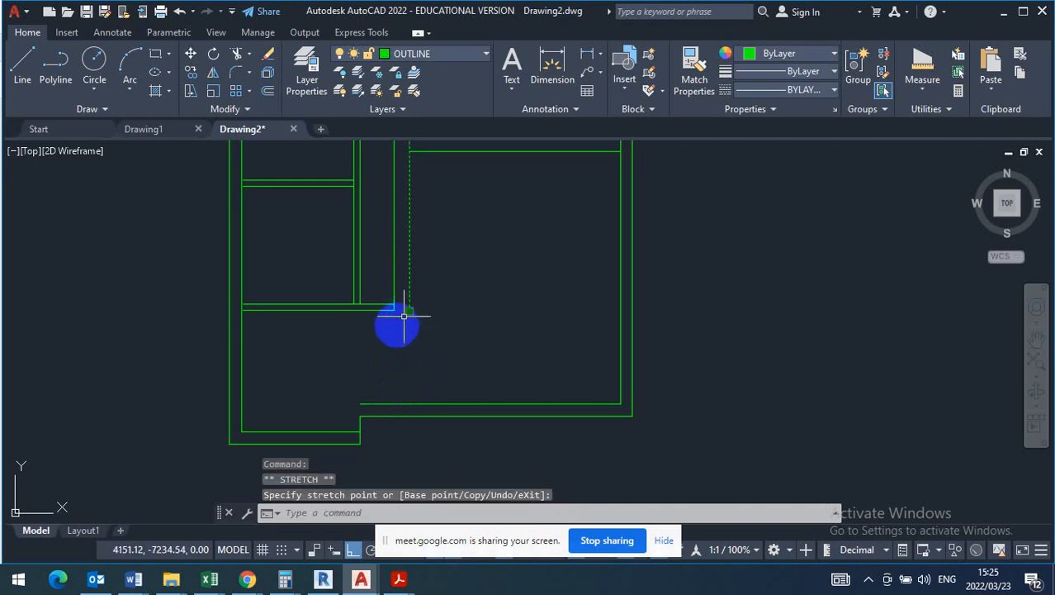
- Extend the lowest dividing wall's lower line to the long passage wall's outer line
scroll(401, 306, "up", 5)
left_click(250, 55)
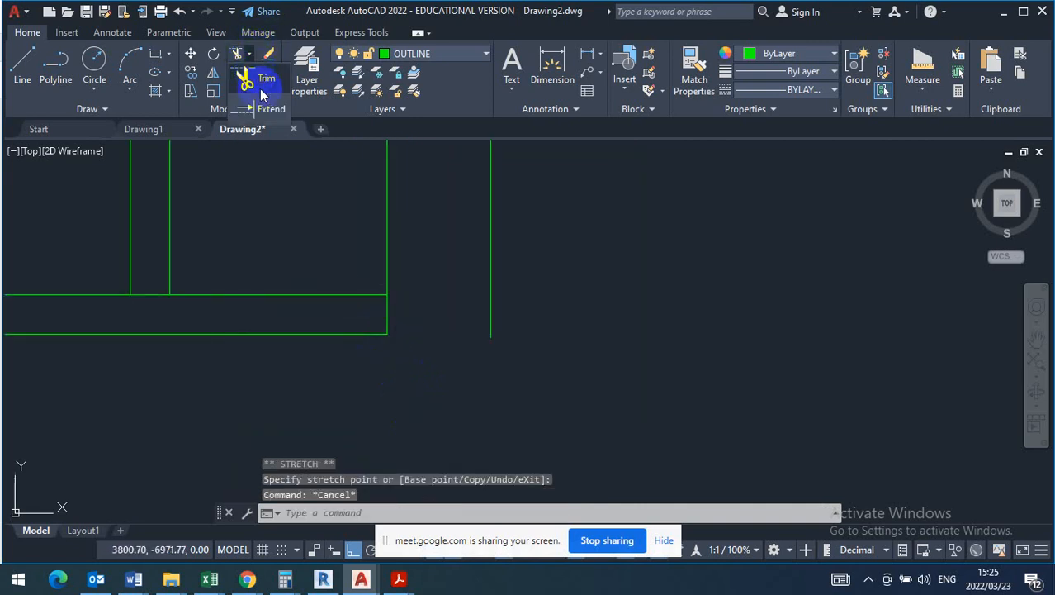
left_click(271, 107)
left_click_drag(362, 322, 323, 412)
key("Escape")
- Shorten the long passage wall's inner line to the dividing wall's upper line and its outer line to the lower line
left_click(416, 310)
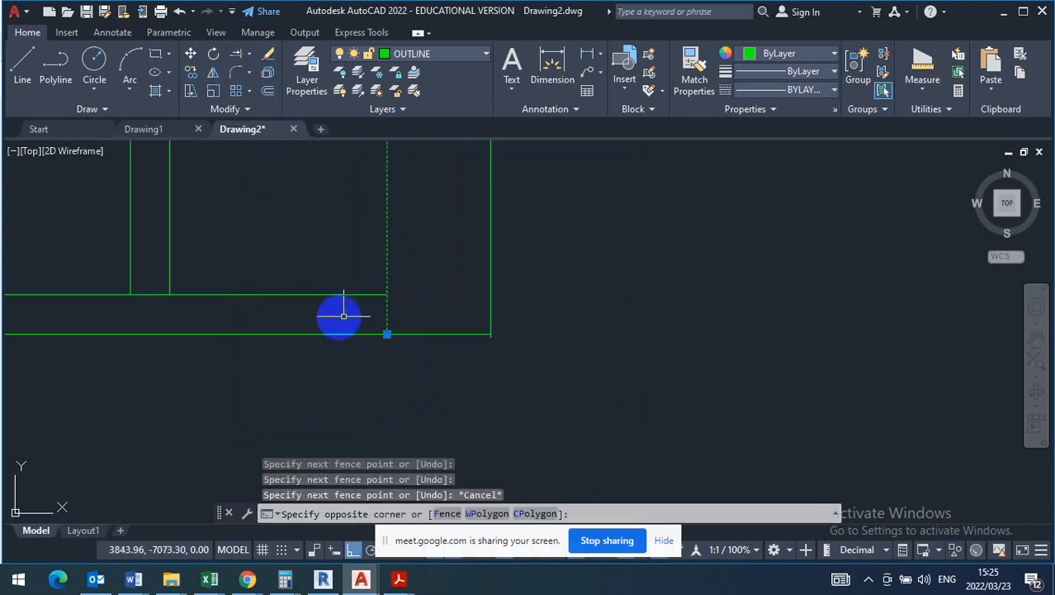
left_click(382, 335)
left_click(387, 333)
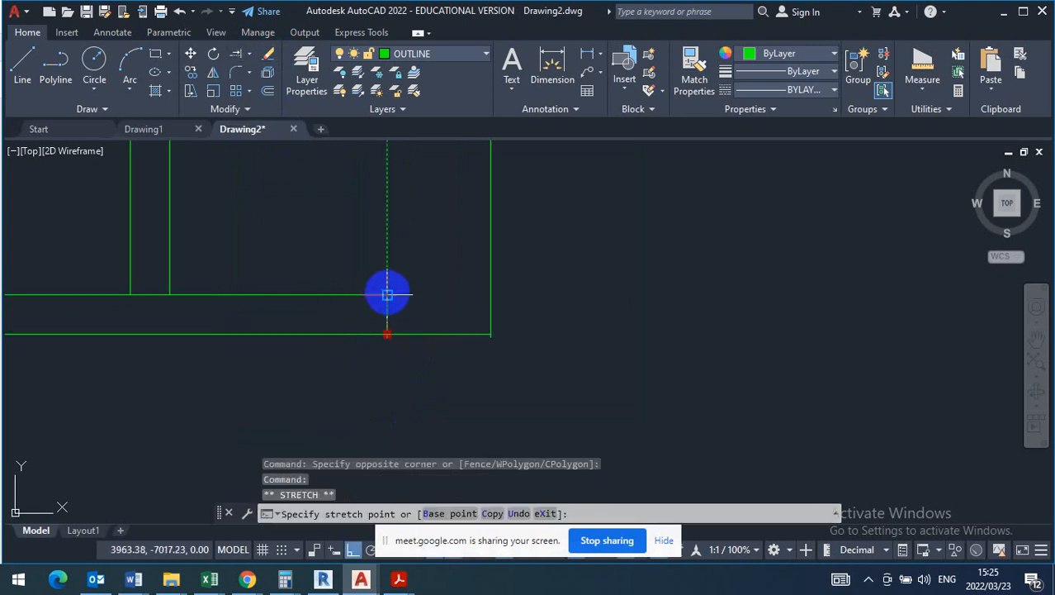
key("Escape")
scroll(554, 341, "up", 4)
left_click(482, 202)
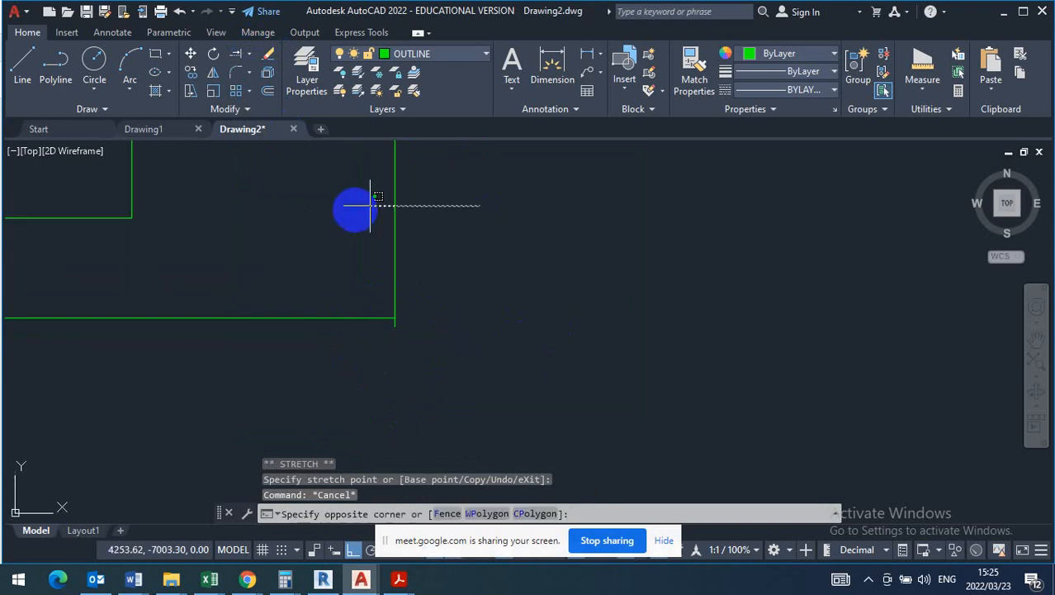
left_click(394, 326)
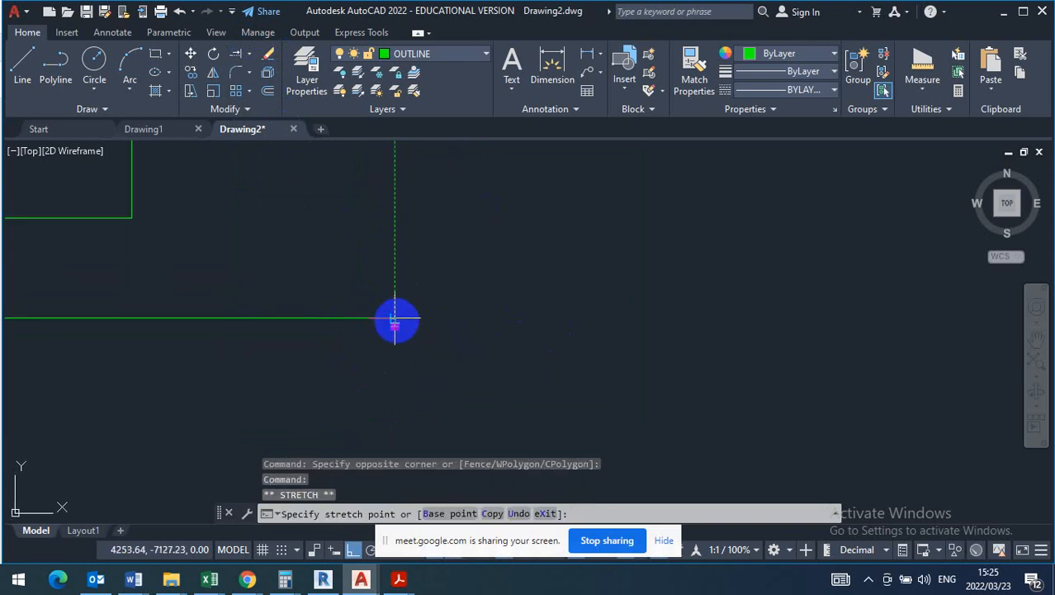
key("Escape")
- Trim the four vertical wall lines that project above the house's top outer wall
scroll(408, 306, "down", 5)
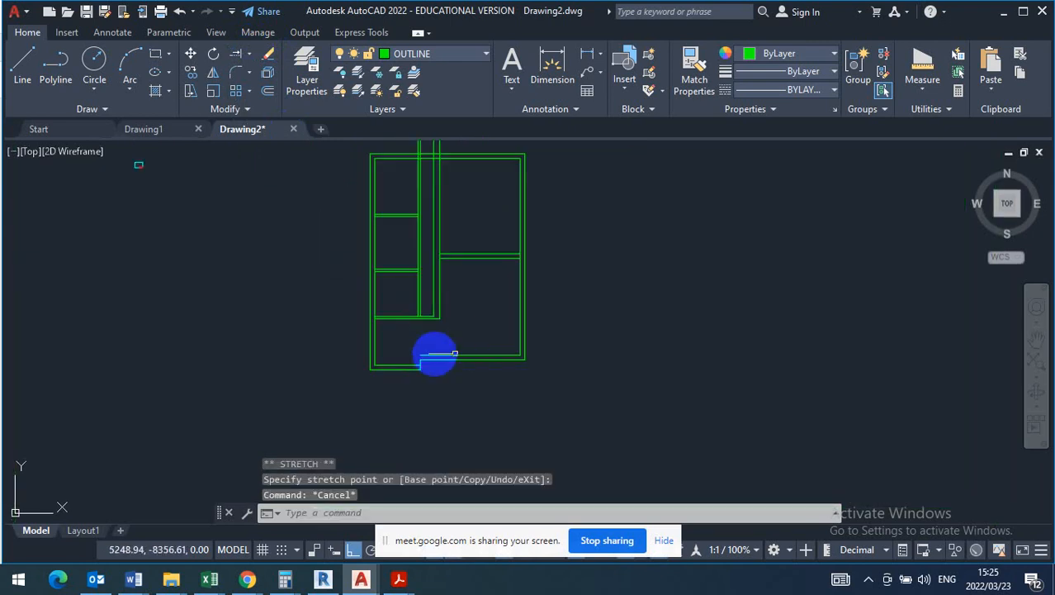
middle_click_drag(442, 160, 477, 237)
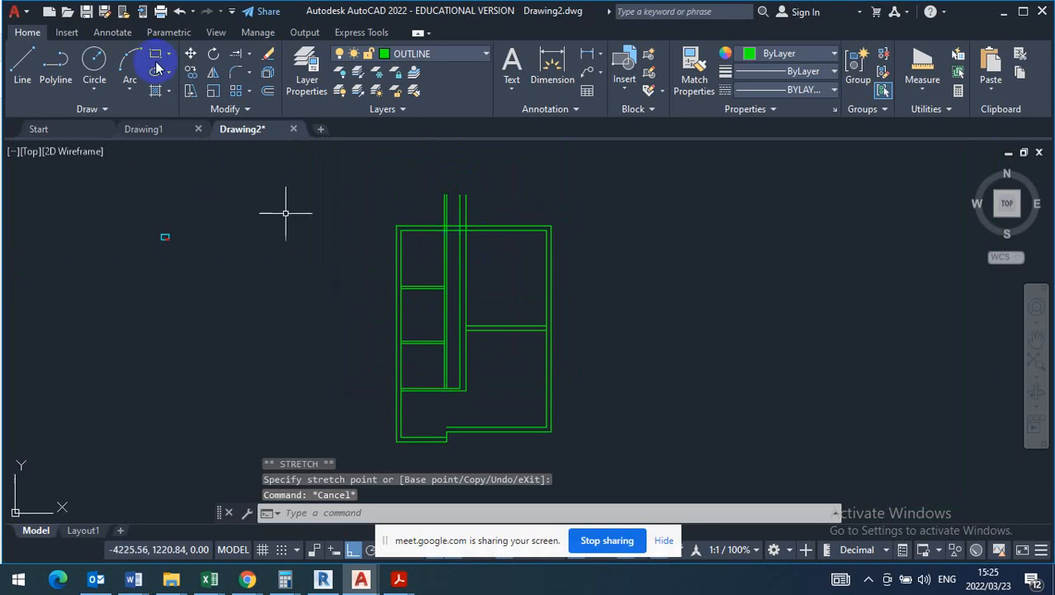
left_click(248, 54)
left_click(271, 80)
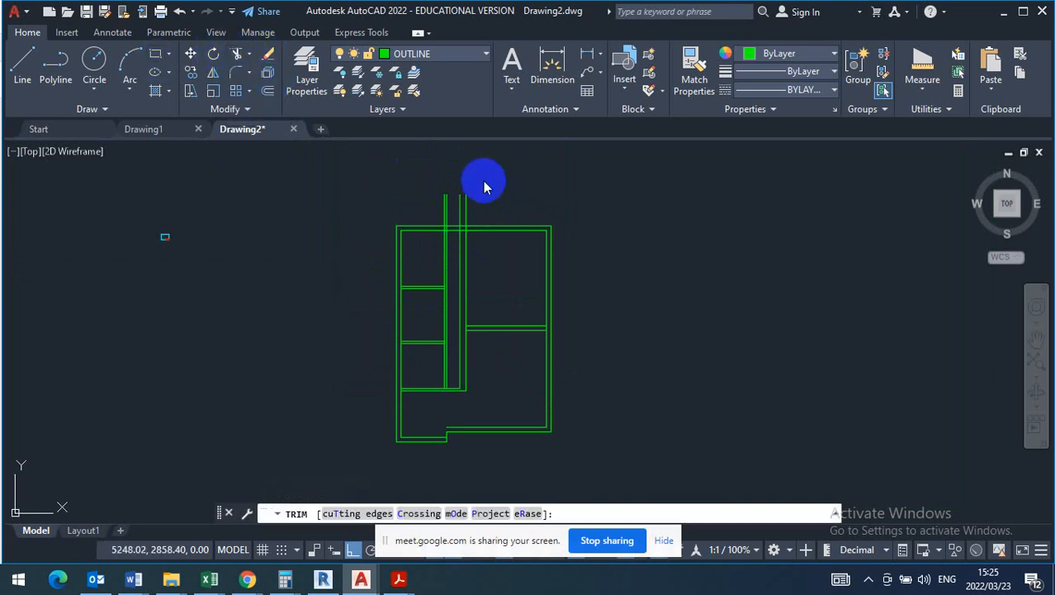
right_click(484, 183)
left_click(513, 192)
left_click(489, 193)
left_click(401, 214)
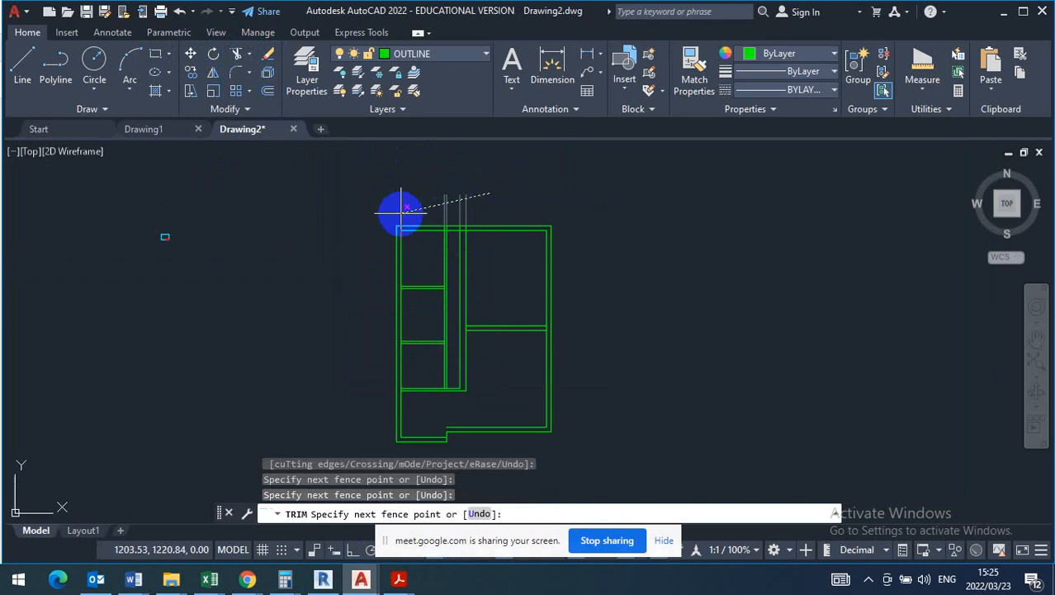
- Trim the four vertical wall lines where they cross the thickness of the top outer wall
scroll(461, 243, "up", 5)
scroll(480, 243, "up", 2)
scroll(481, 242, "down", 2)
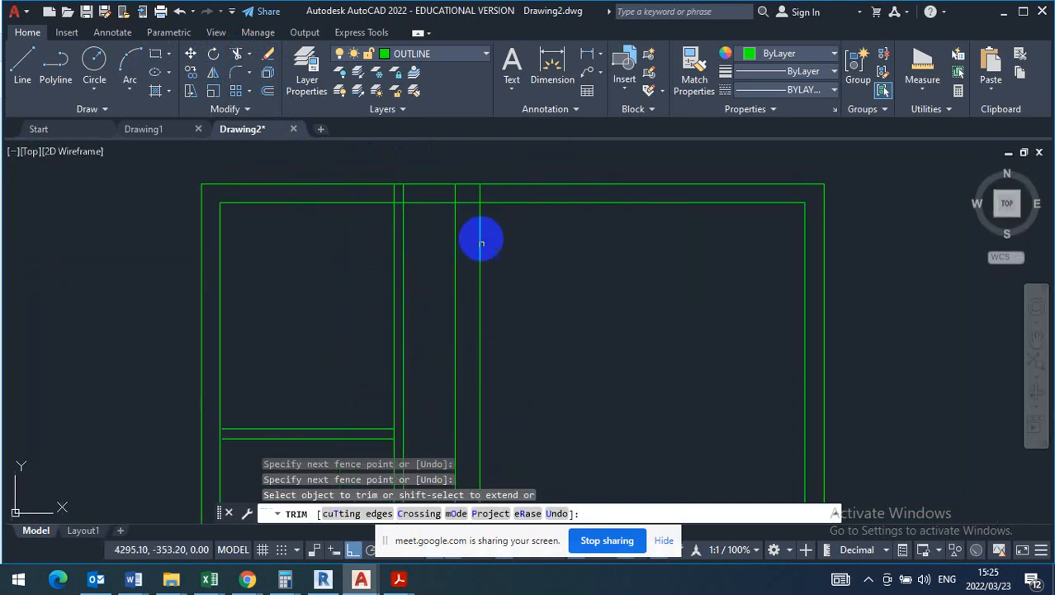
left_click(481, 192)
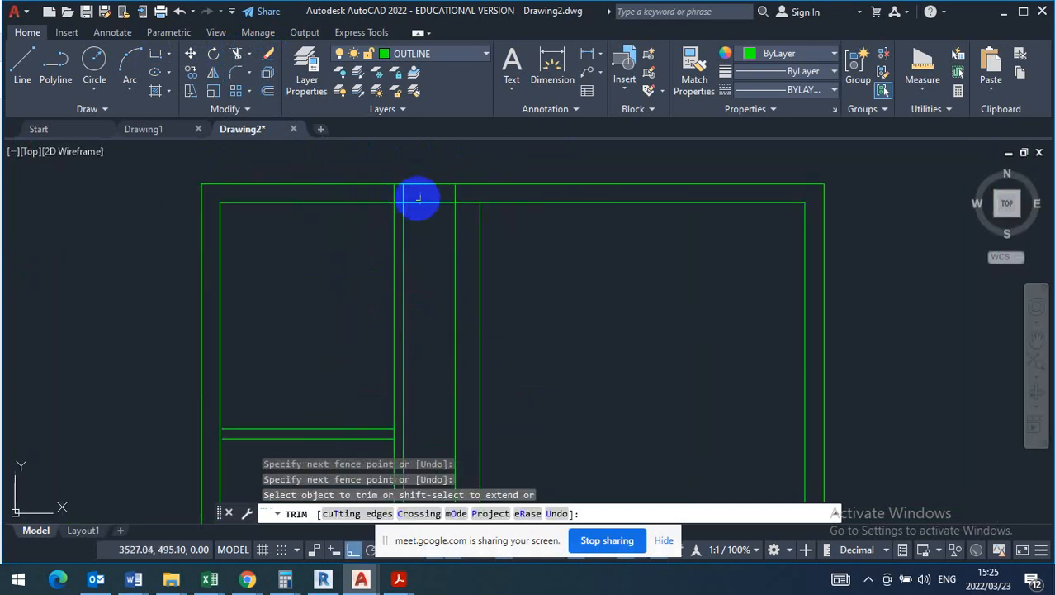
left_click(425, 192)
left_click(386, 191)
scroll(481, 192, "up", 4)
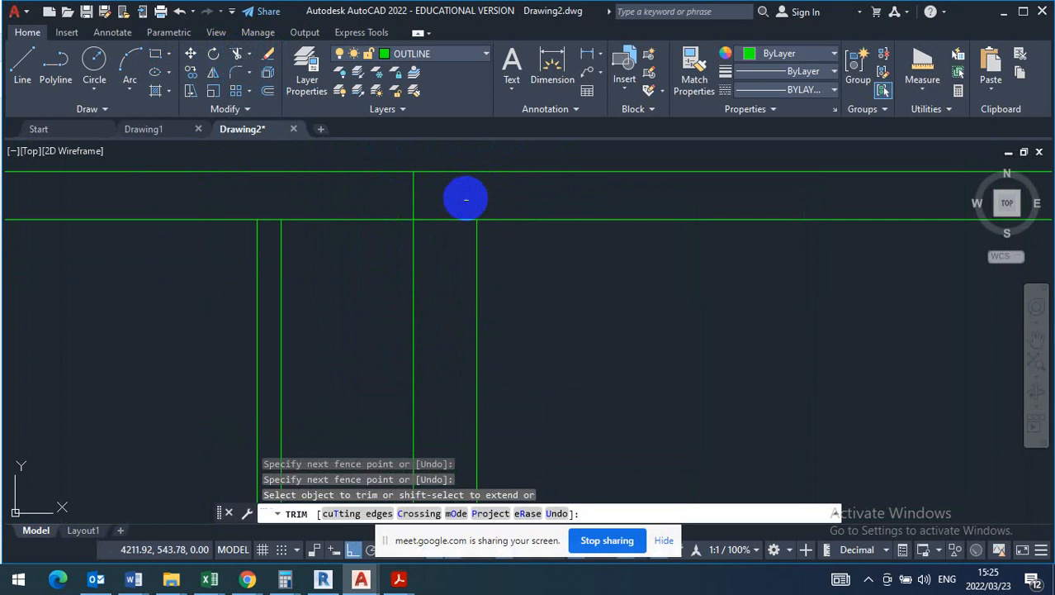
left_click(465, 198)
left_click(382, 196)
key("Return")
scroll(371, 231, "down", 5)
key("Escape")
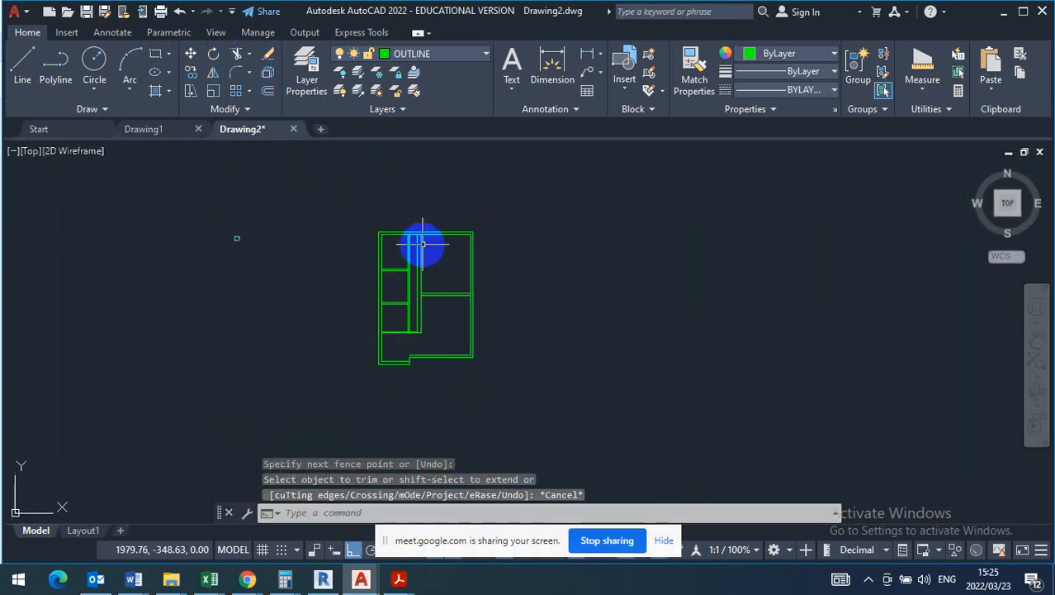
- Offset the short vertical line of the bottom wall's step 220 towards the narrow strip
scroll(412, 307, "up", 8)
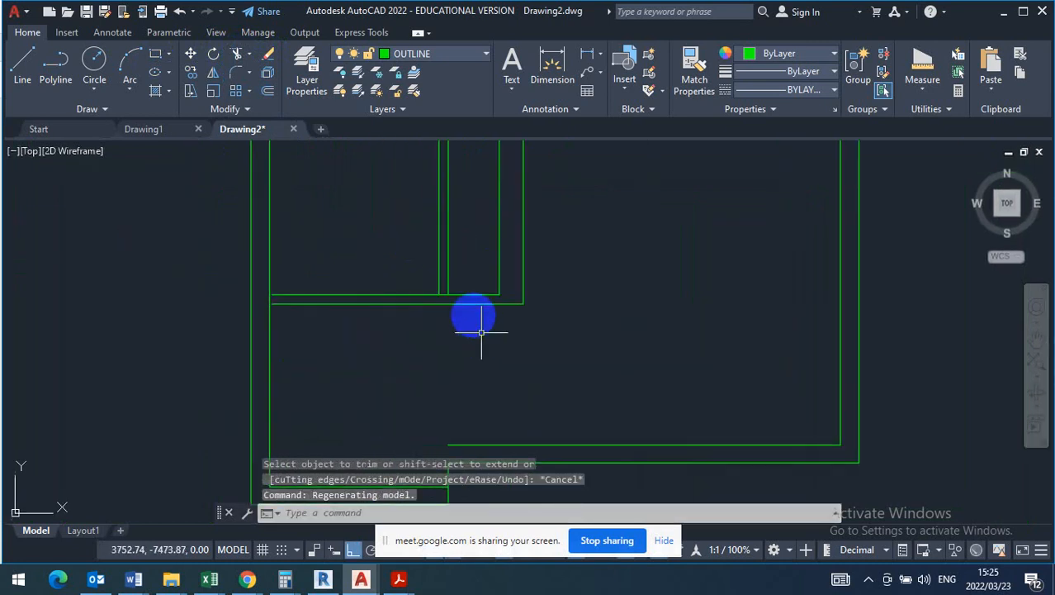
scroll(392, 339, "down", 4)
scroll(436, 412, "up", 6)
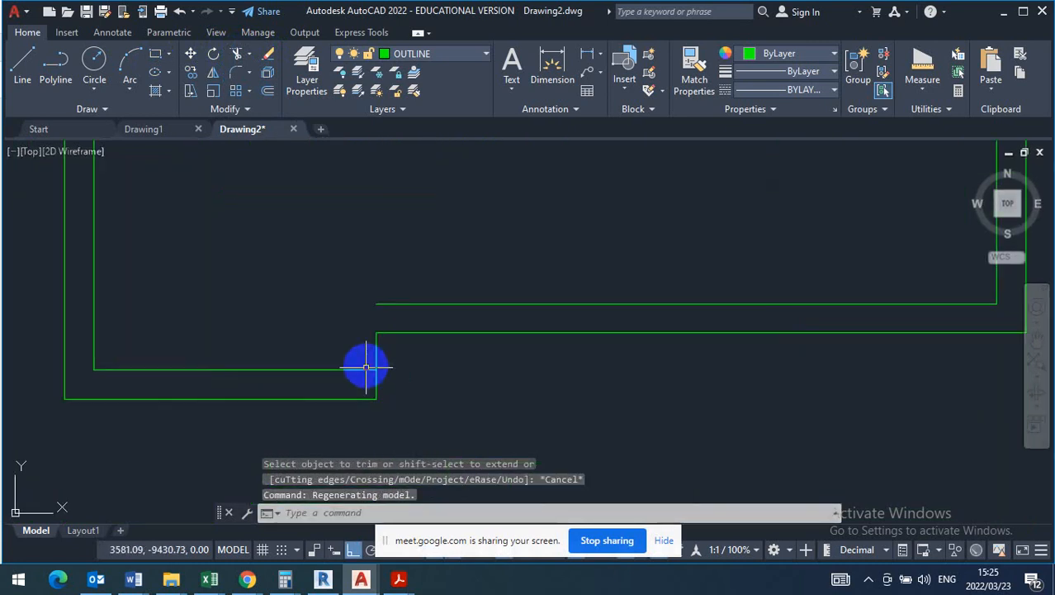
left_click(269, 91)
type("220")
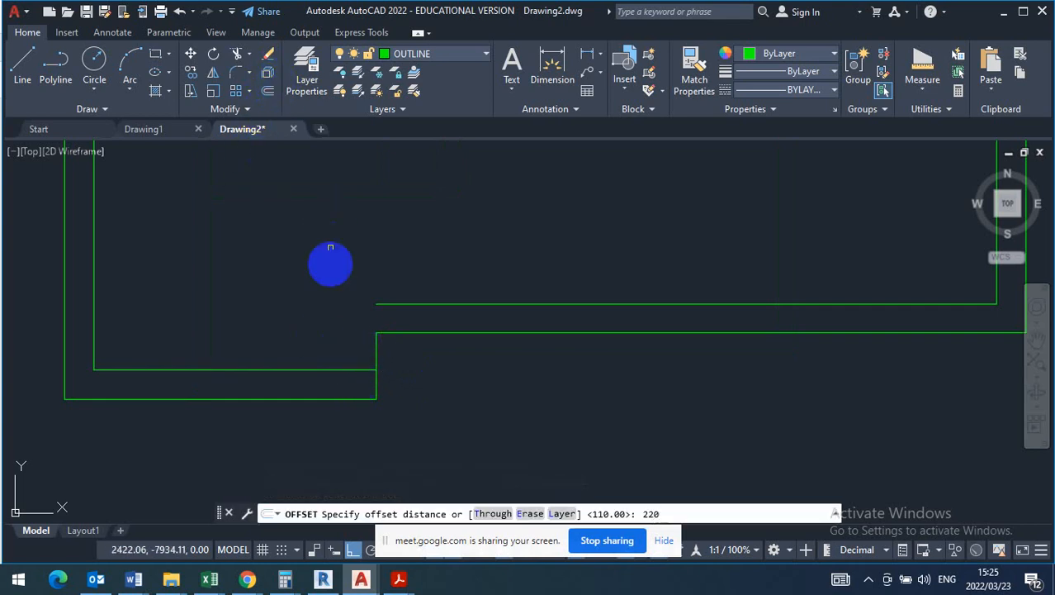
key("Return")
left_click(377, 361)
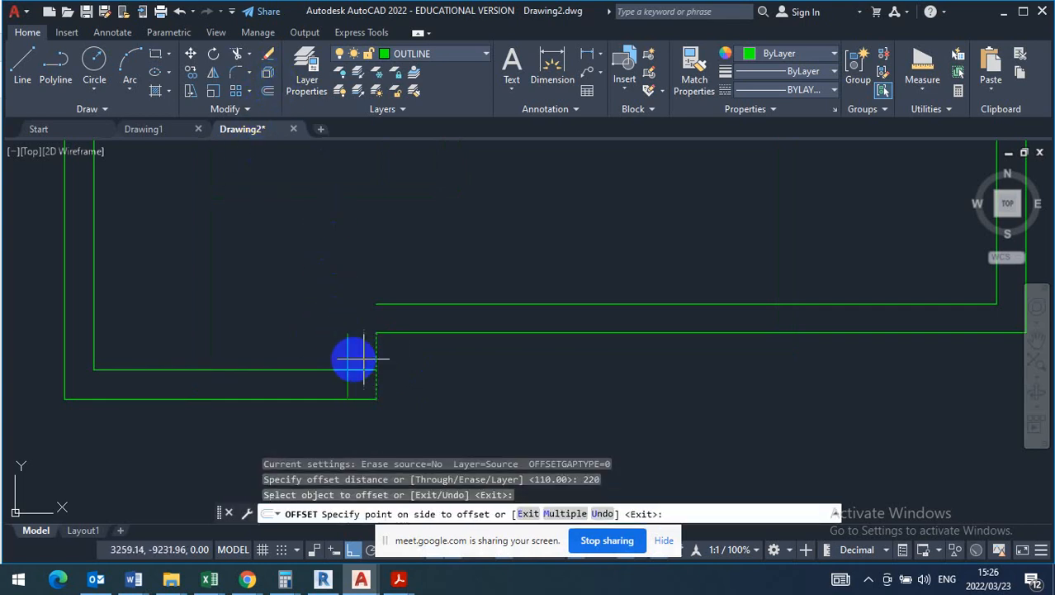
left_click(334, 318)
right_click(338, 264)
left_click(372, 272)
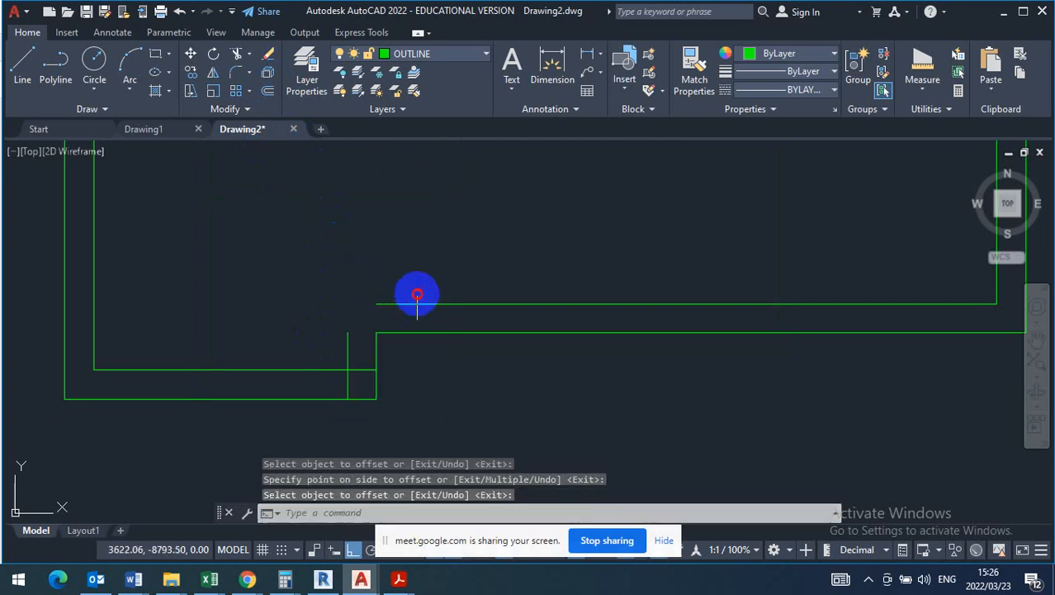
- Stretch the wide part's bottom inner line and the offset step line so they meet at a corner
left_click_drag(417, 293, 358, 320)
left_click(376, 304)
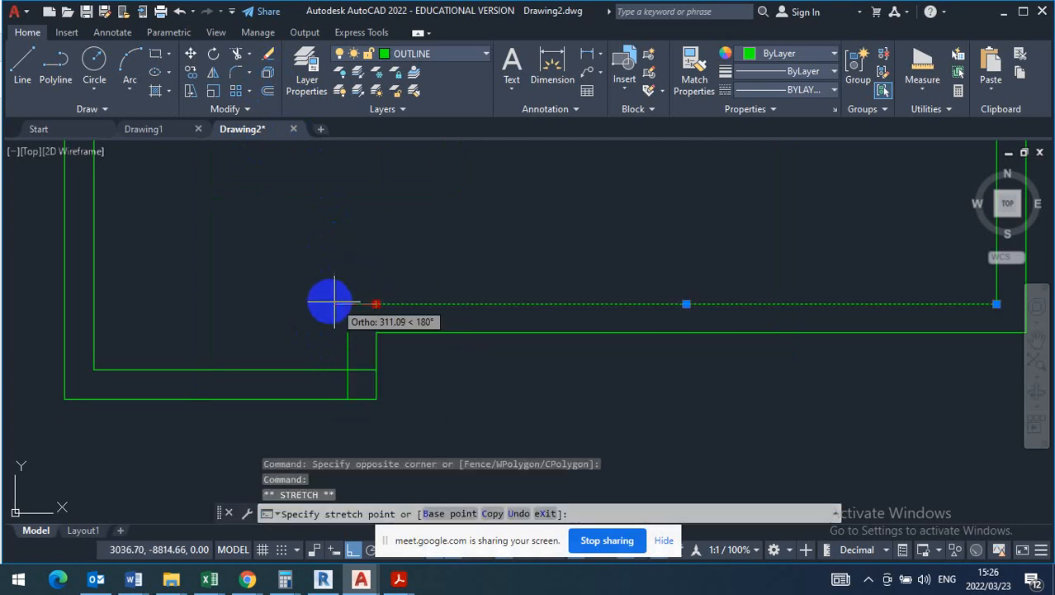
left_click(347, 304)
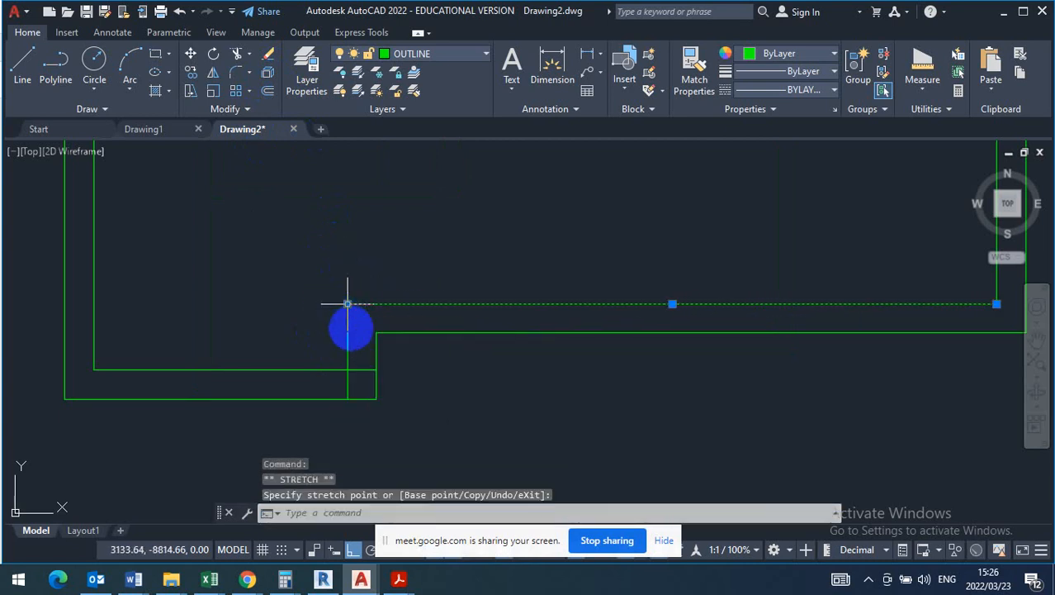
left_click(349, 336)
left_click(341, 342)
left_click(348, 304)
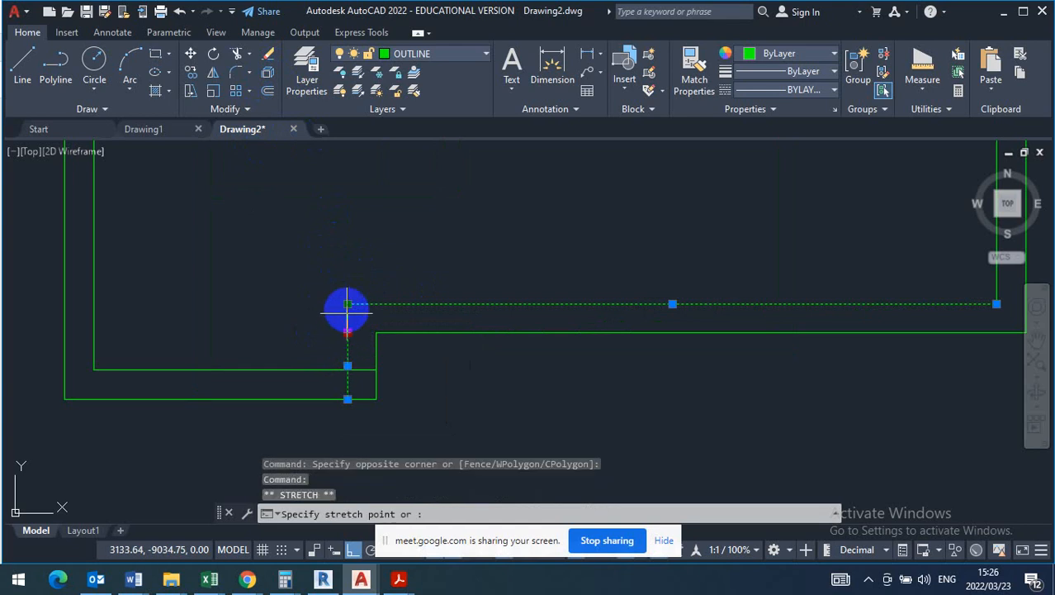
key("Escape")
- Shorten the narrow strip's bottom inner wall line so it ends at the offset vertical step line
left_click(364, 366)
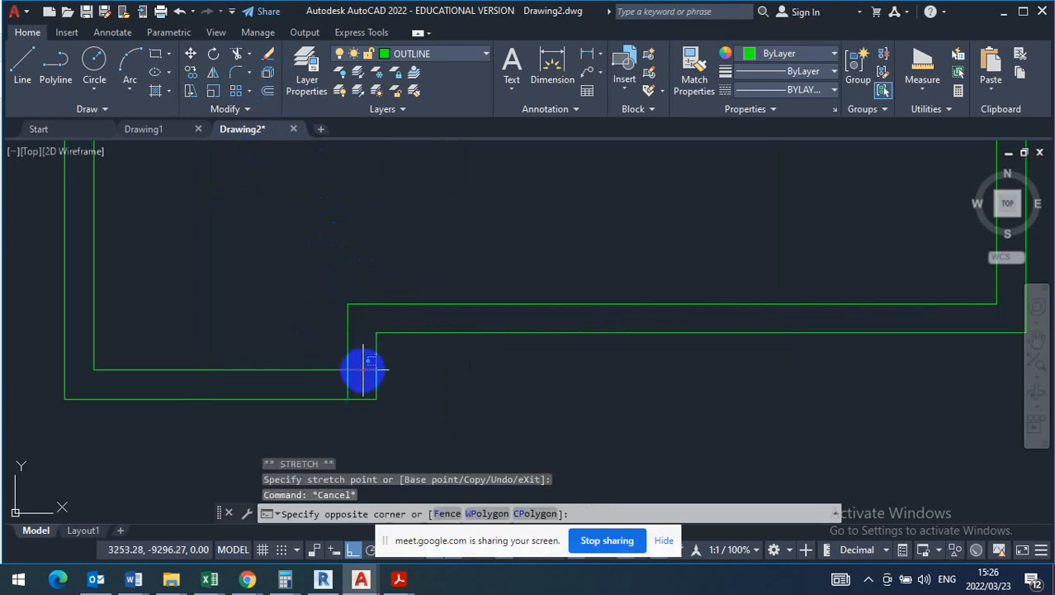
left_click(366, 379)
left_click(376, 370)
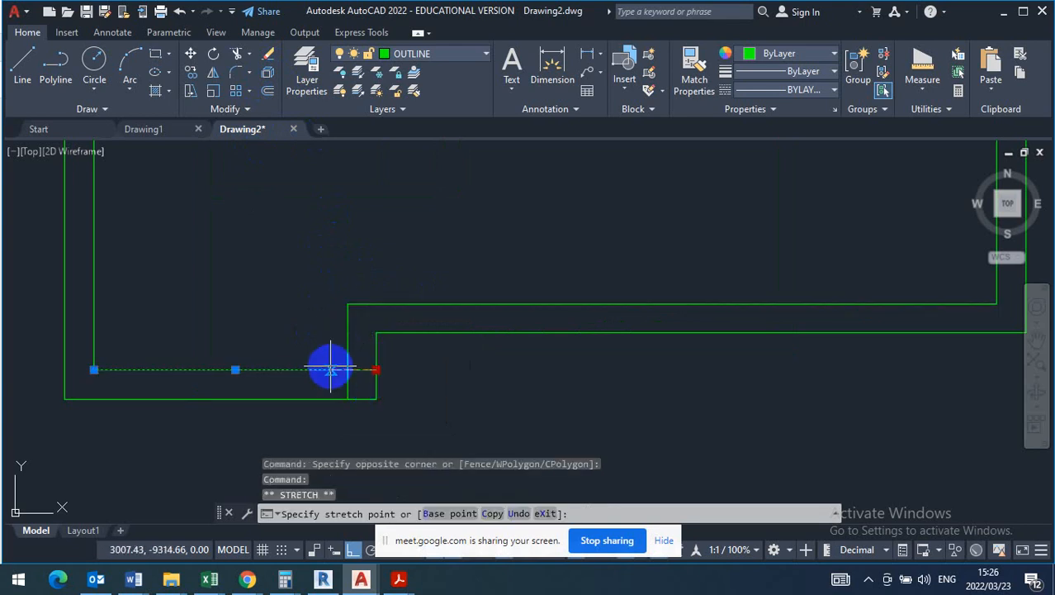
left_click(347, 369)
key("Escape")
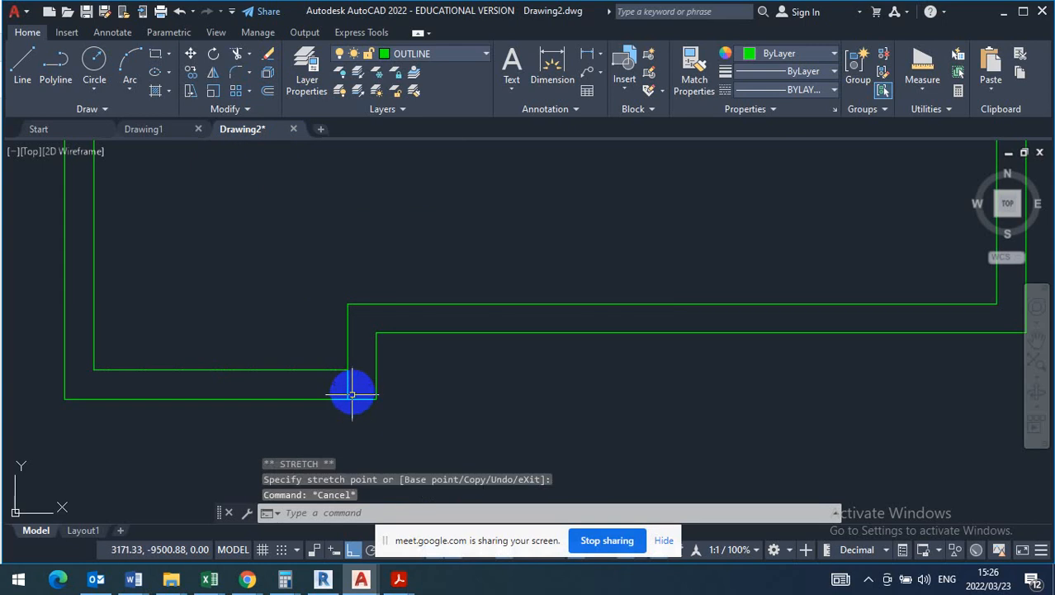
- Shorten the offset vertical step line so its lower end meets the narrow strip's bottom inner line
left_click(352, 392)
left_click(322, 382)
left_click(347, 399)
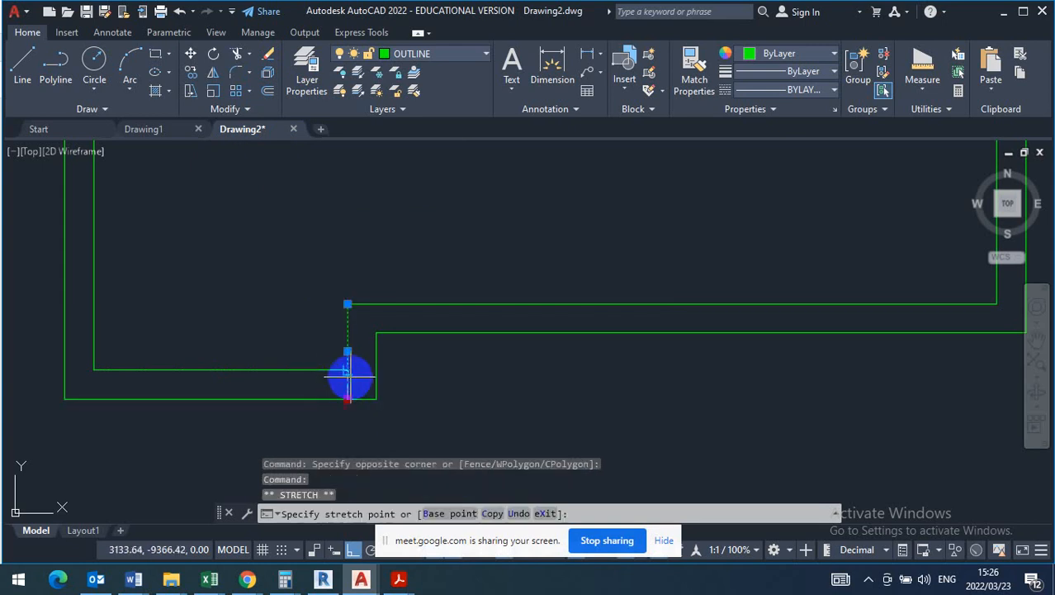
left_click(350, 368)
key("Escape")
scroll(486, 415, "down", 8)
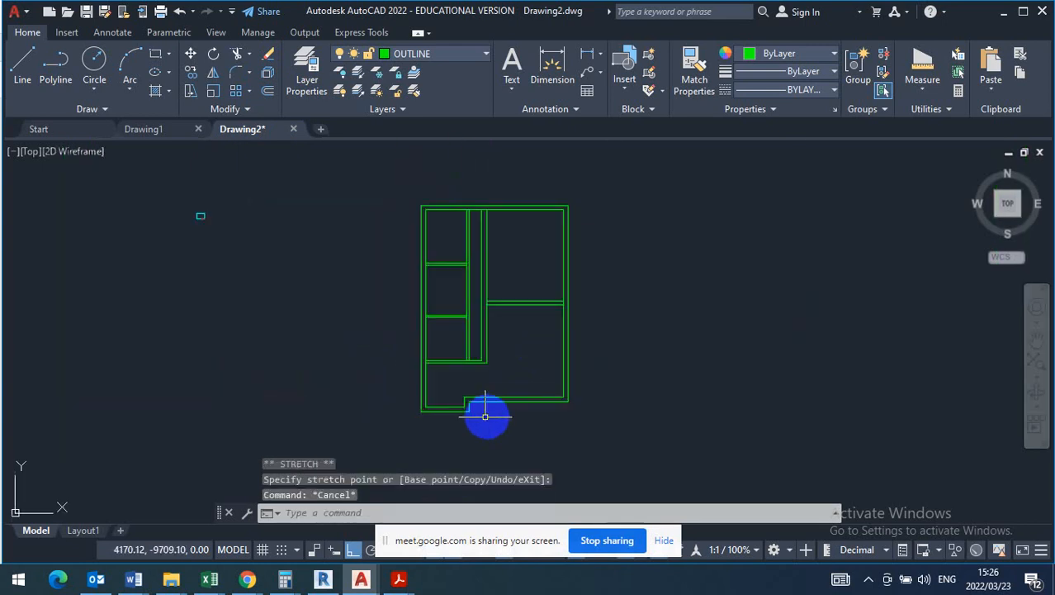
- Trim the top outer wall's inner line between each pair of passage wall lines to open both junctions
scroll(470, 295, "up", 2)
scroll(470, 290, "up", 4)
scroll(467, 203, "up", 2)
scroll(445, 435, "down", 6)
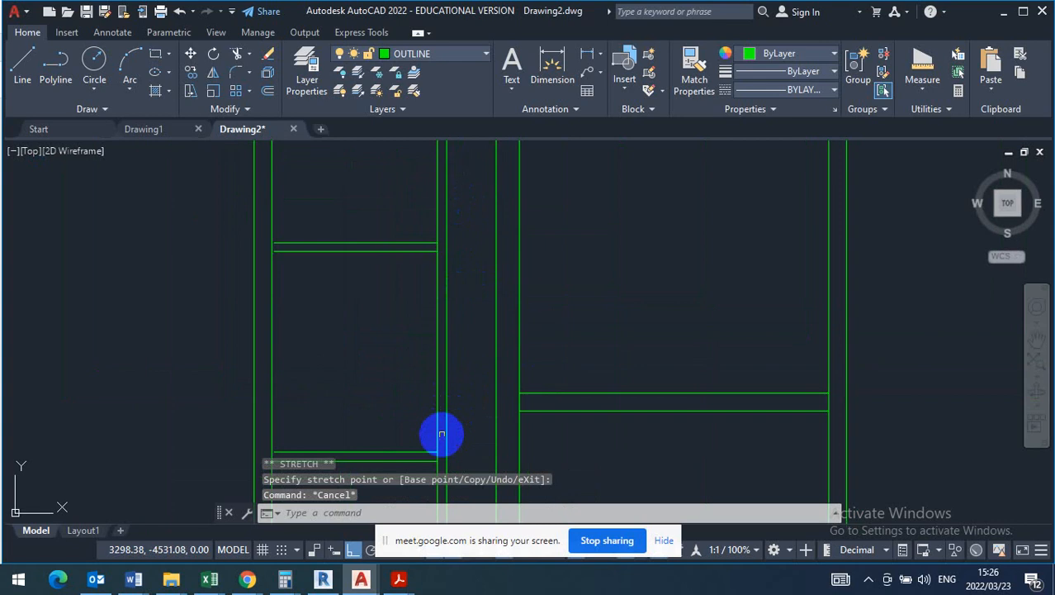
scroll(436, 269, "up", 6)
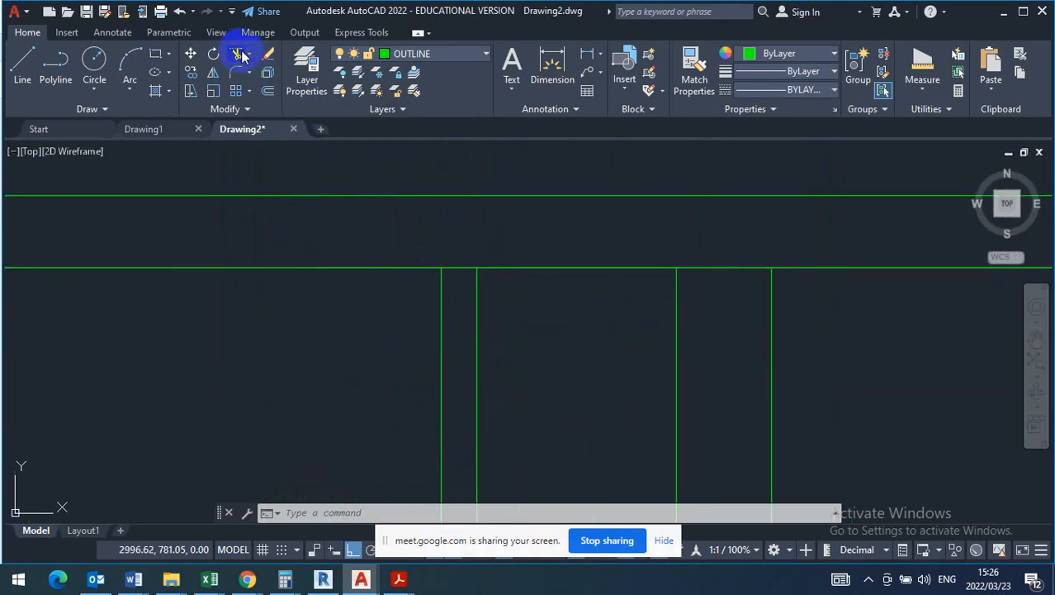
left_click(241, 55)
right_click(455, 227)
left_click(487, 248)
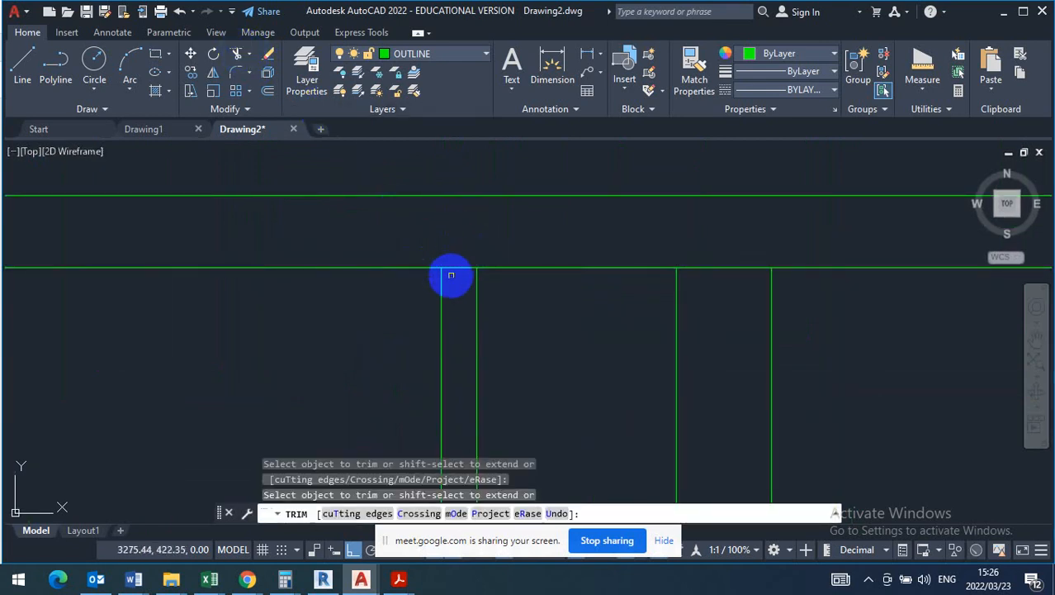
left_click(455, 268)
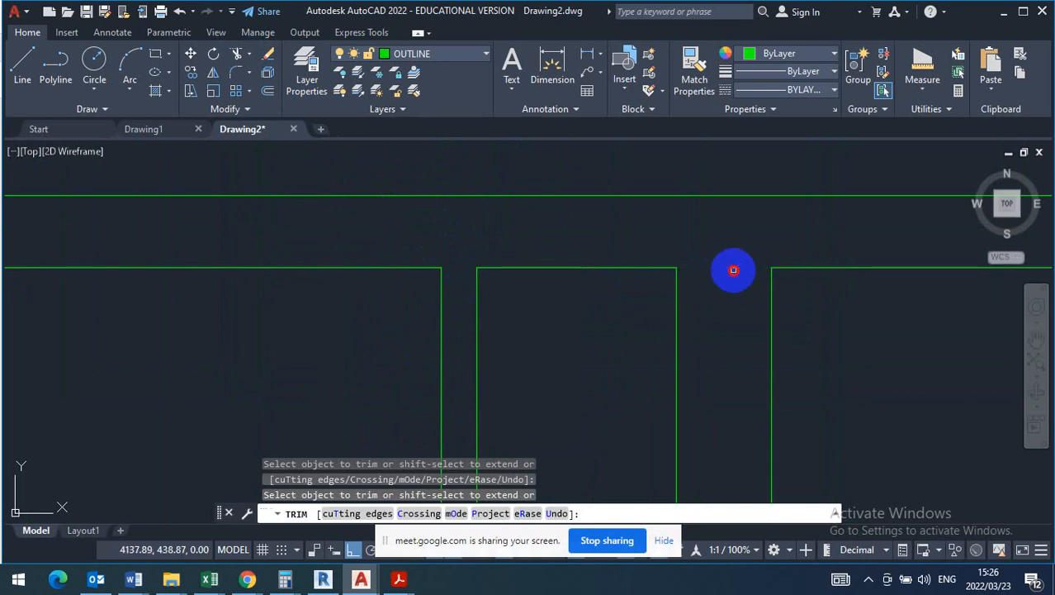
- Trim the east outer wall's inner line where the dividing wall between the two large rooms meets it
scroll(499, 260, "down", 3)
scroll(539, 306, "down", 2)
scroll(637, 411, "up", 5)
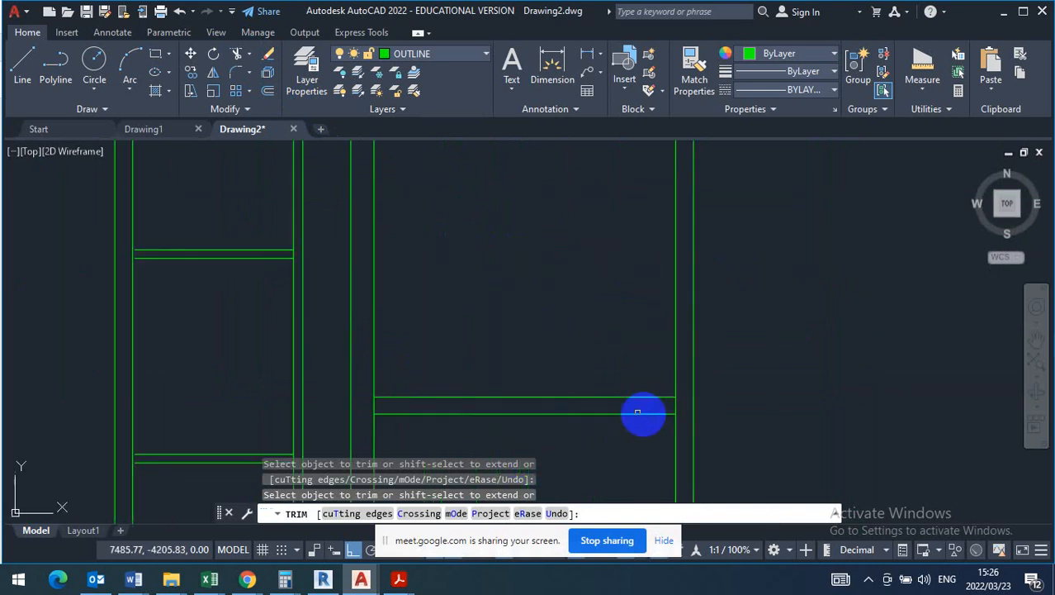
scroll(652, 413, "up", 4)
scroll(702, 387, "down", 2)
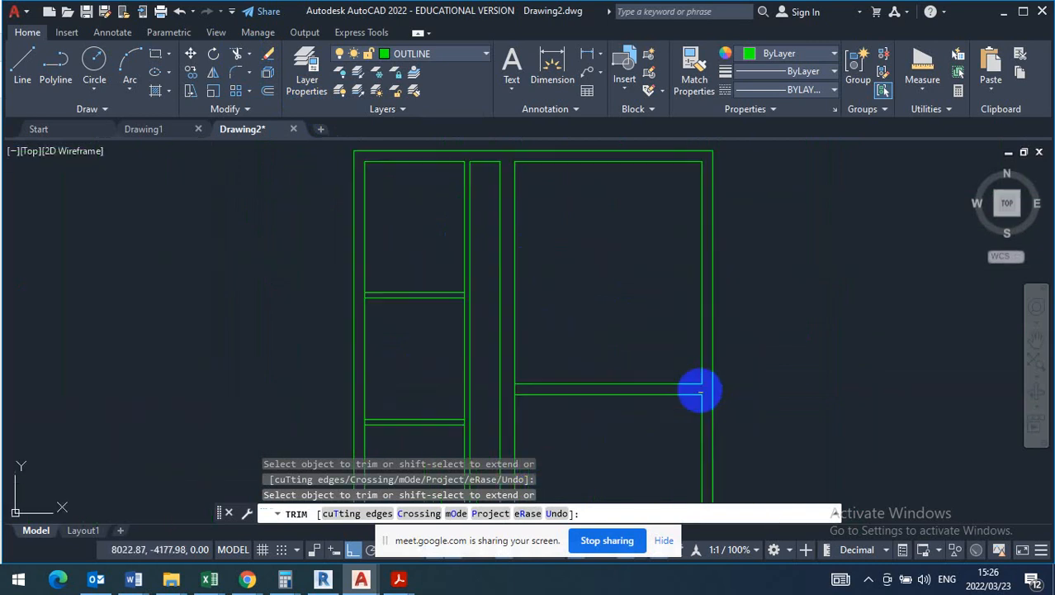
- Trim the passage wall's room-side line where the two dividing walls of the small rooms join it
scroll(600, 389, "down", 2)
scroll(617, 336, "up", 4)
scroll(691, 376, "up", 2)
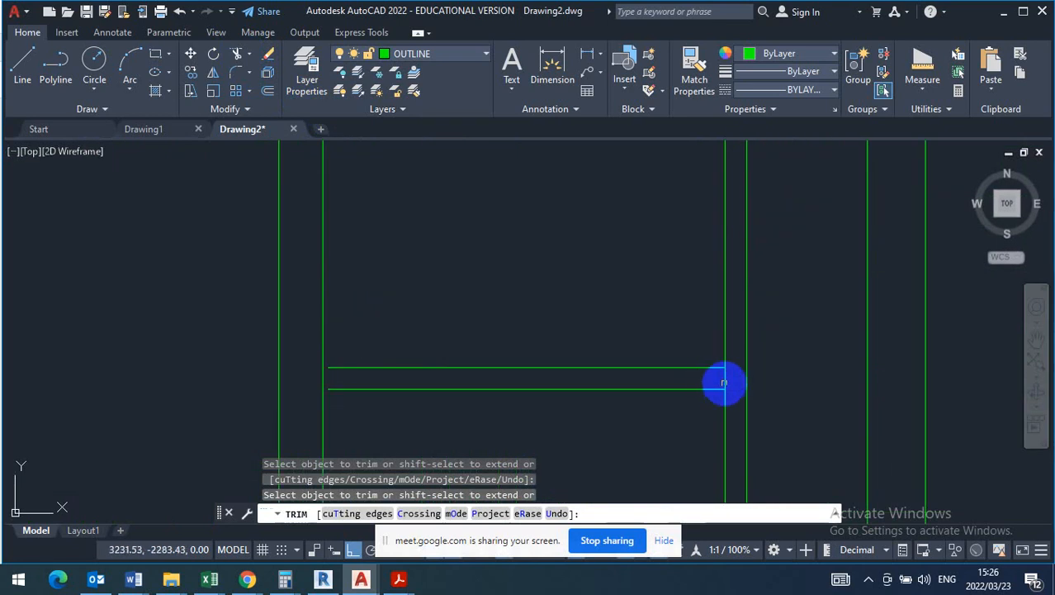
scroll(564, 346, "down", 3)
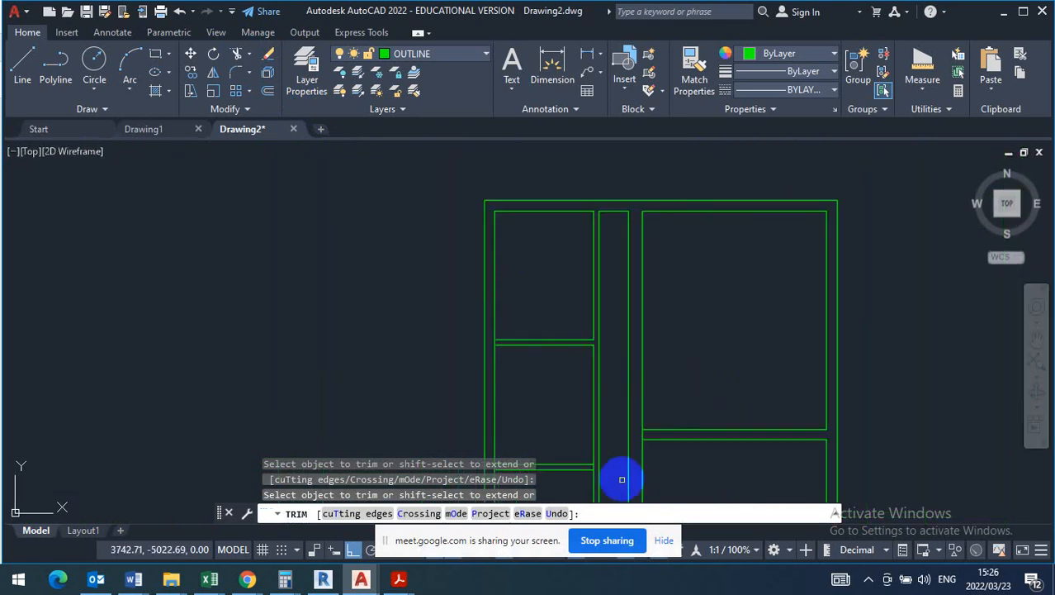
mouse_move(619, 479)
middle_mouse_down()
mouse_move(590, 350)
mouse_move(558, 359)
middle_mouse_up()
scroll(578, 375, "up", 3)
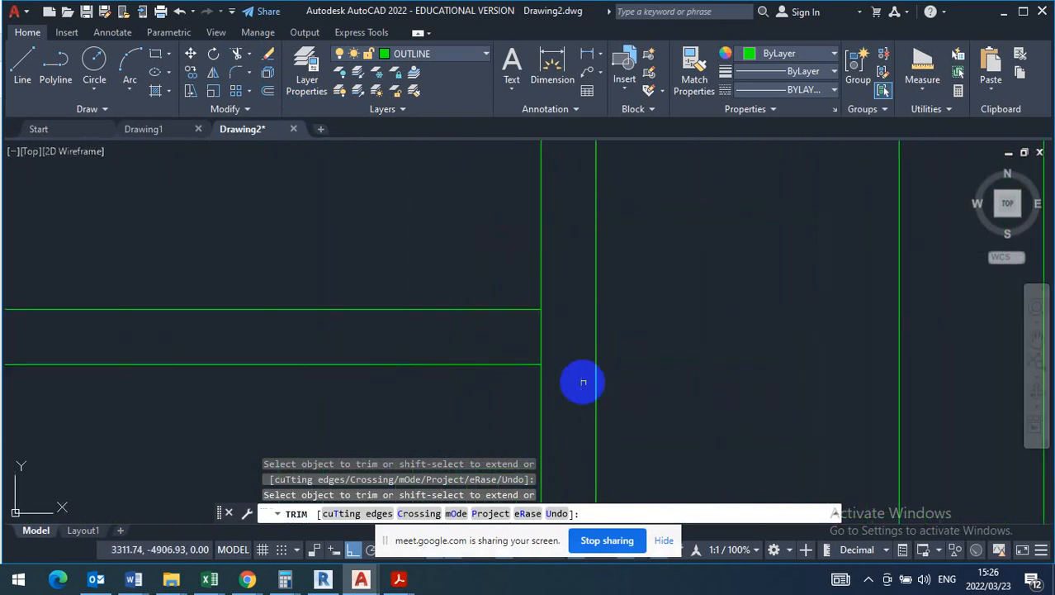
left_click(569, 339)
left_click(502, 337)
key("Return")
scroll(454, 278, "down", 6)
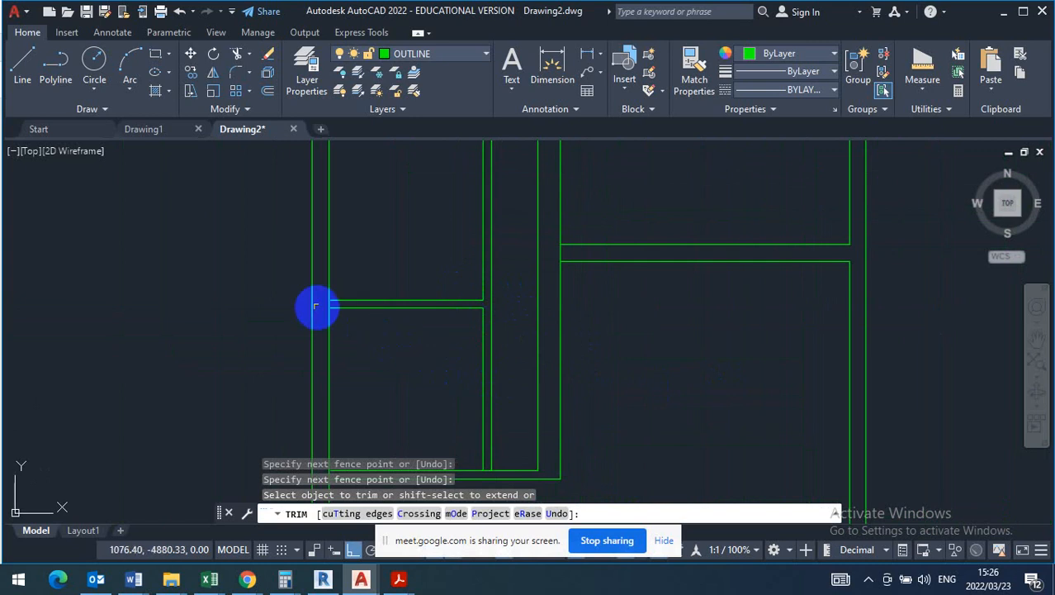
- Extend the small rooms' dividing wall lines to the inner line of the west outer wall
scroll(316, 307, "up", 4)
scroll(355, 385, "down", 4)
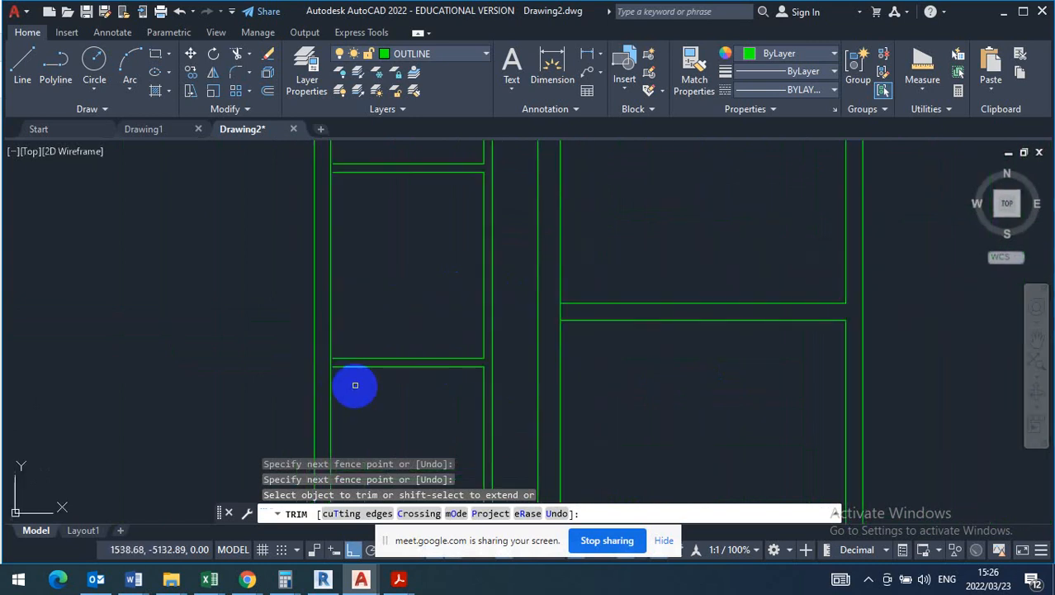
scroll(334, 183, "up", 2)
scroll(340, 189, "down", 2)
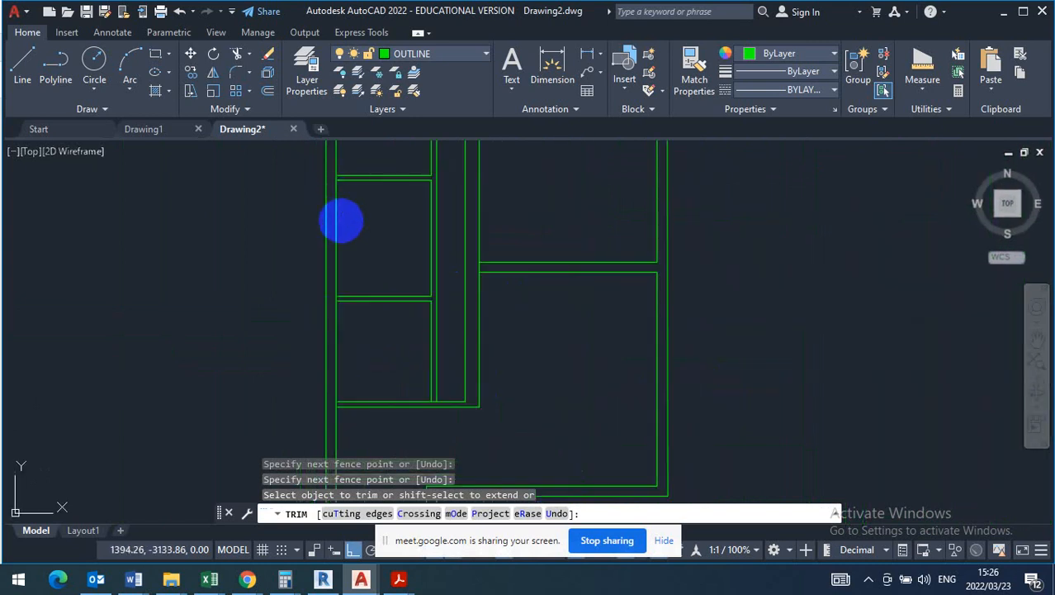
key("Escape")
left_click(250, 54)
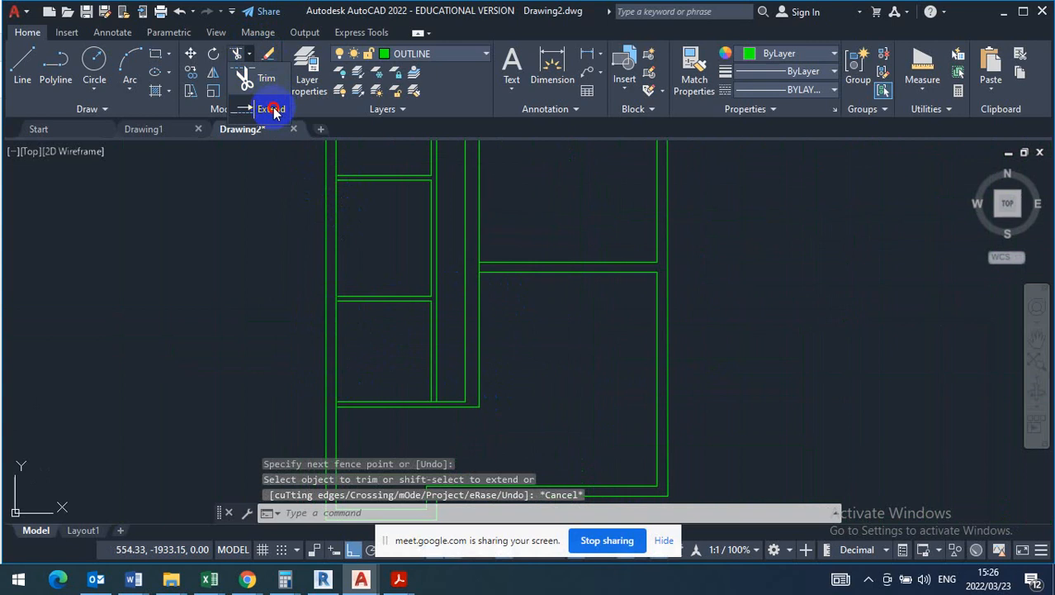
left_click(275, 113)
mouse_move(376, 170)
left_mouse_down()
mouse_move(365, 226)
mouse_move(377, 318)
left_mouse_up()
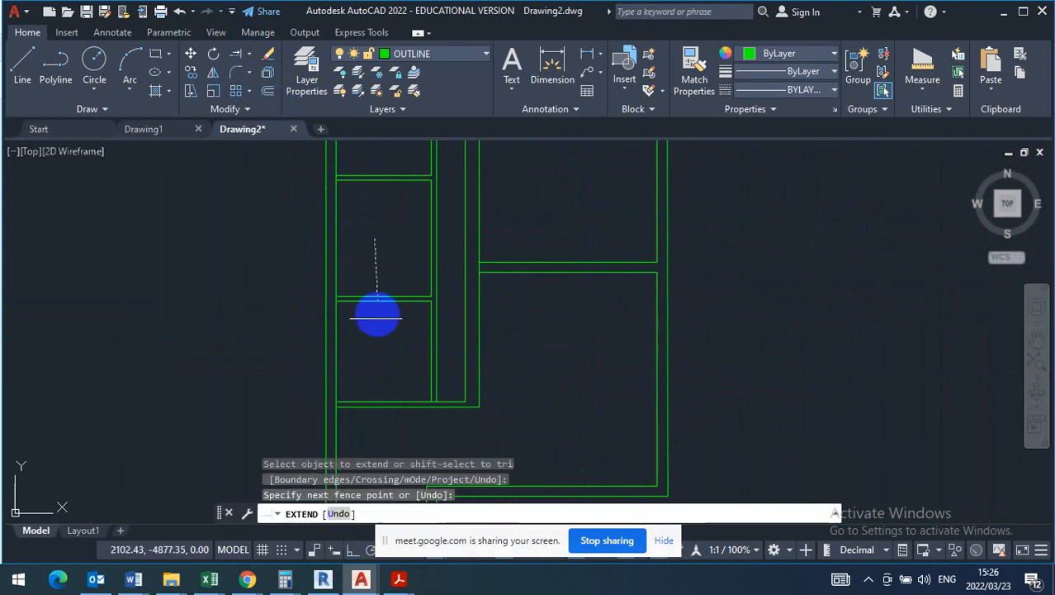
left_click(375, 341)
left_click(374, 360)
left_click(376, 443)
scroll(379, 376, "down", 2)
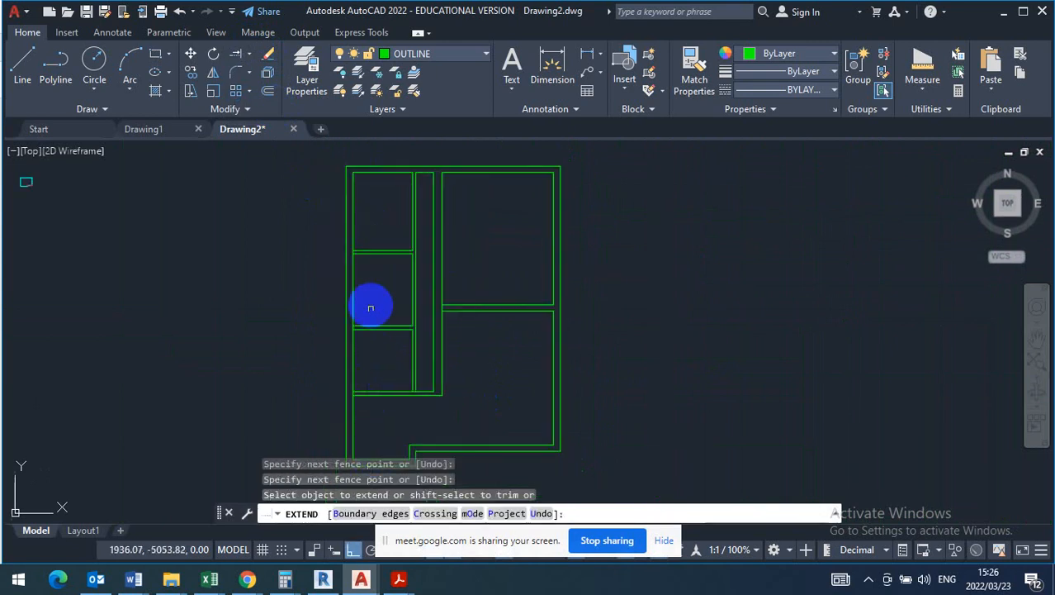
key("Escape")
- Switch to the T130 question paper in Adobe Acrobat Reader and examine the pantry and kitchen layout before returning to AutoCAD
scroll(380, 271, "down", 3)
scroll(379, 270, "up", 5)
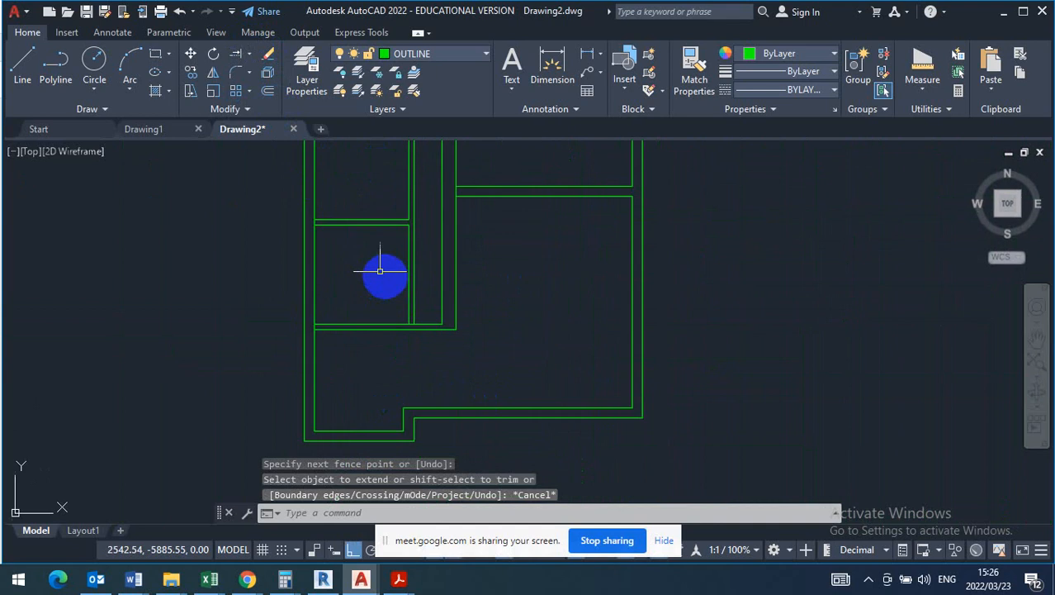
scroll(420, 344, "up", 2)
mouse_move(397, 582)
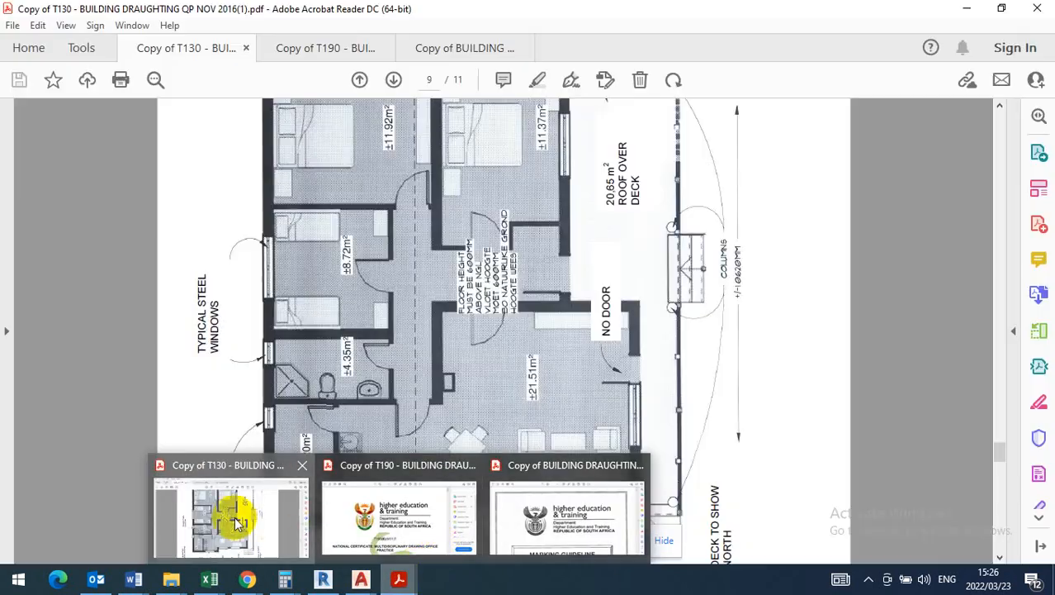
left_click(247, 484)
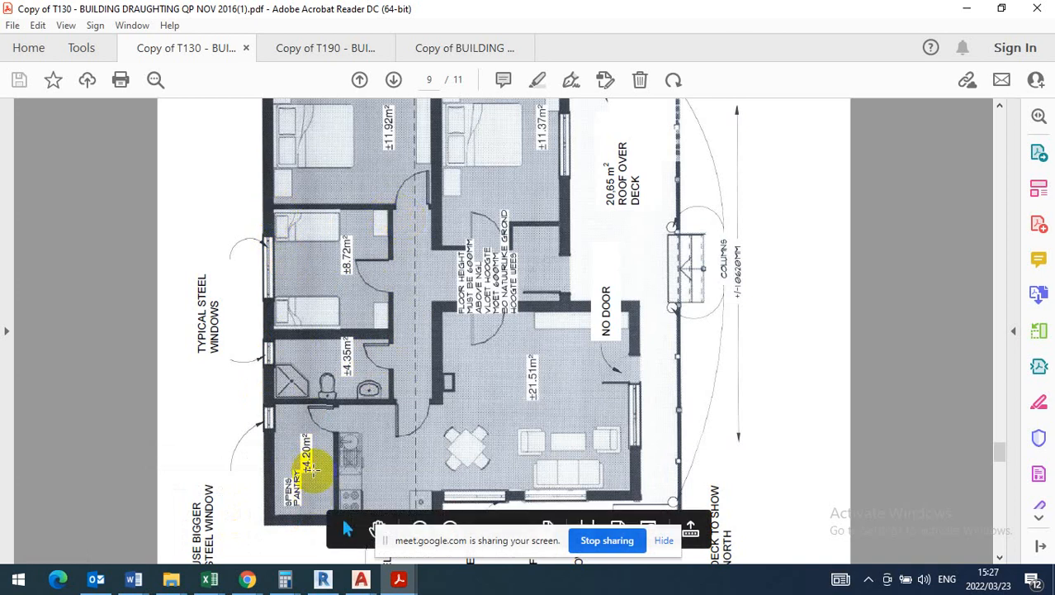
scroll(350, 392, "down", 1)
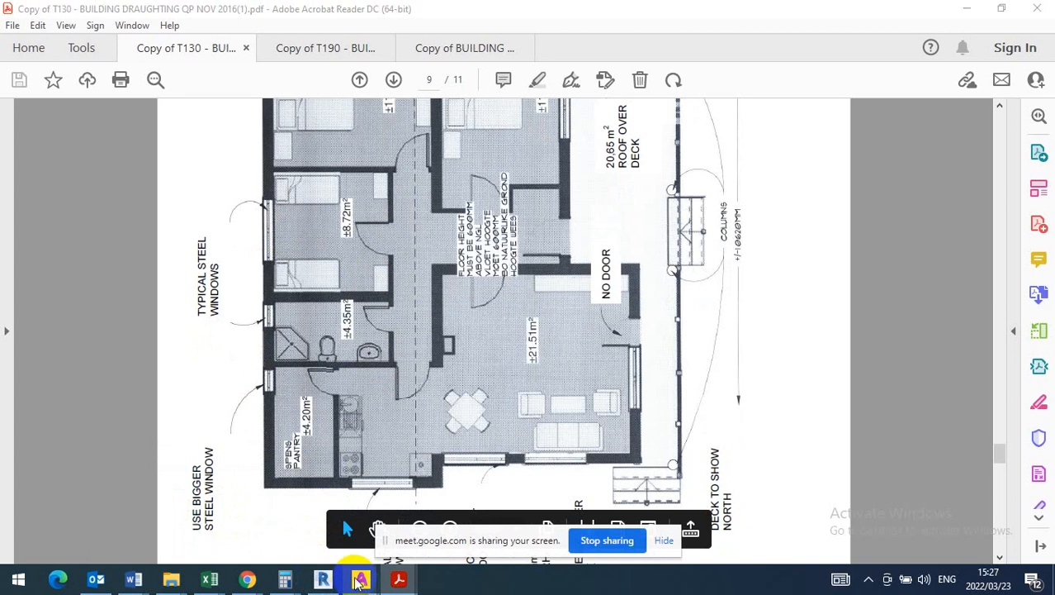
mouse_move(361, 581)
left_click(427, 538)
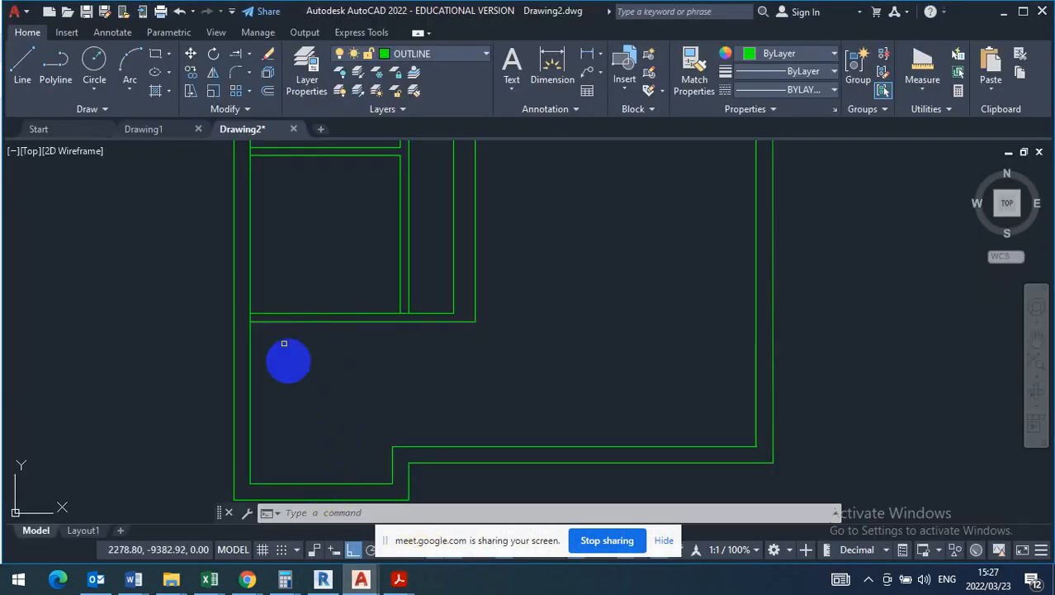
- Draw a pantry wall line from the lowest dividing wall down to the bottom inner wall line
type("l")
key("Return")
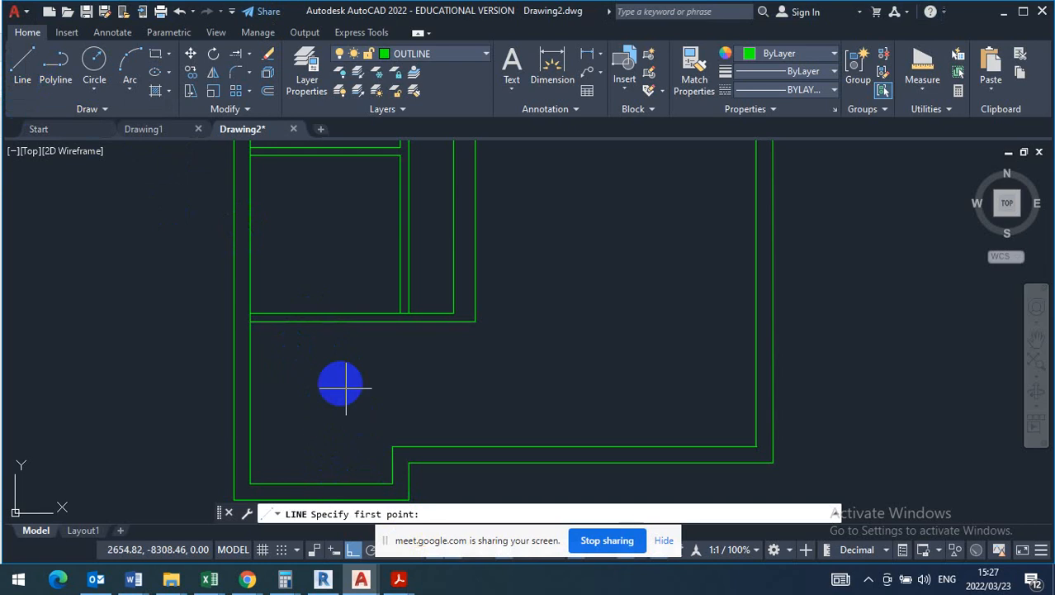
left_click(319, 322)
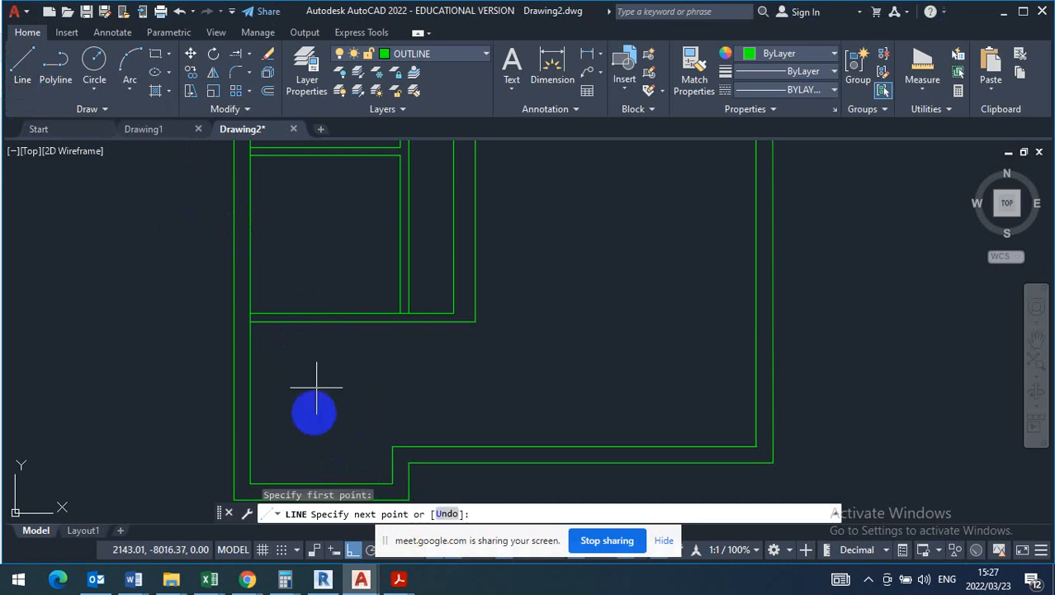
left_click(320, 483)
key("Escape")
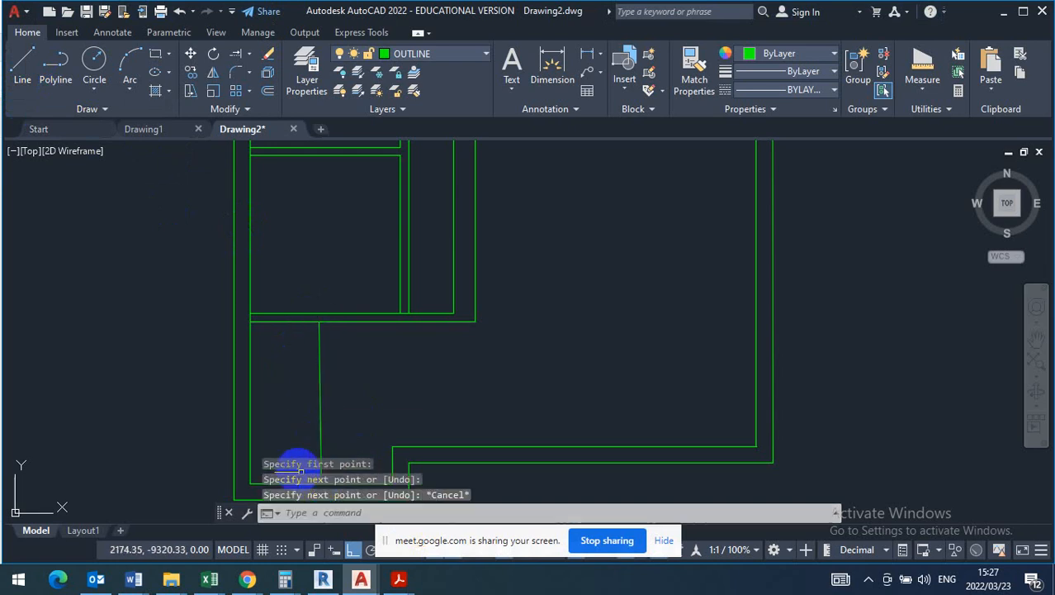
- Offset the pantry wall line 110 towards the kitchen
left_click(270, 93)
type("110")
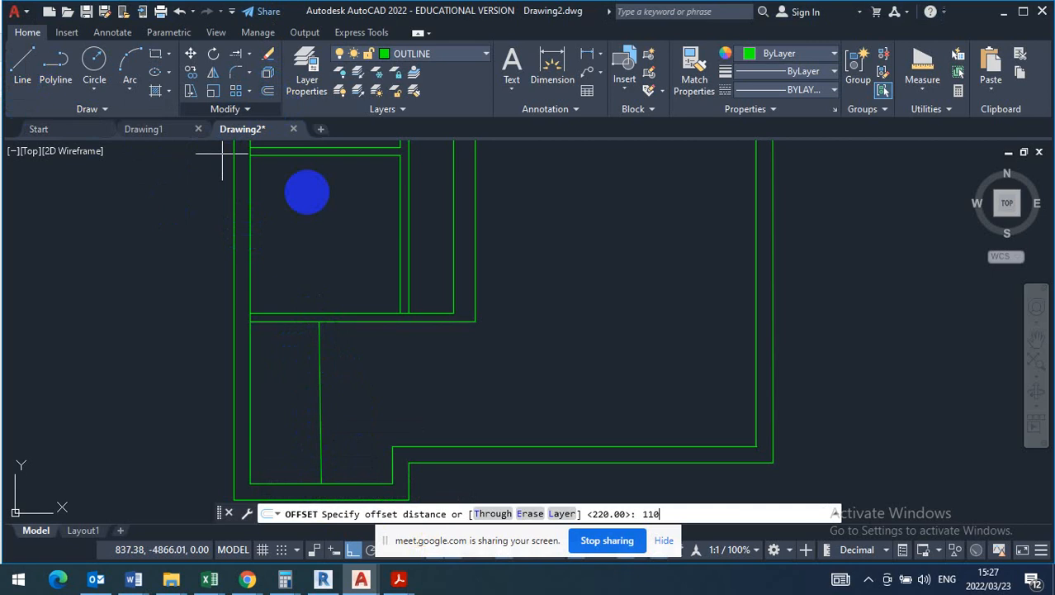
key("Return")
left_click(320, 364)
left_click(349, 360)
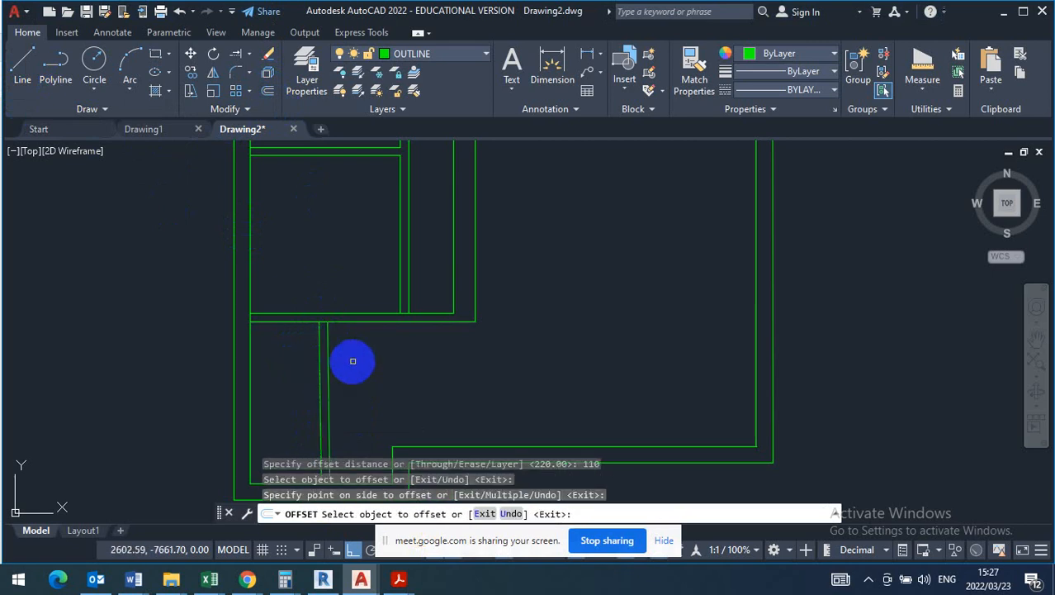
scroll(337, 325, "up", 1)
scroll(335, 368, "down", 1)
right_click(418, 295)
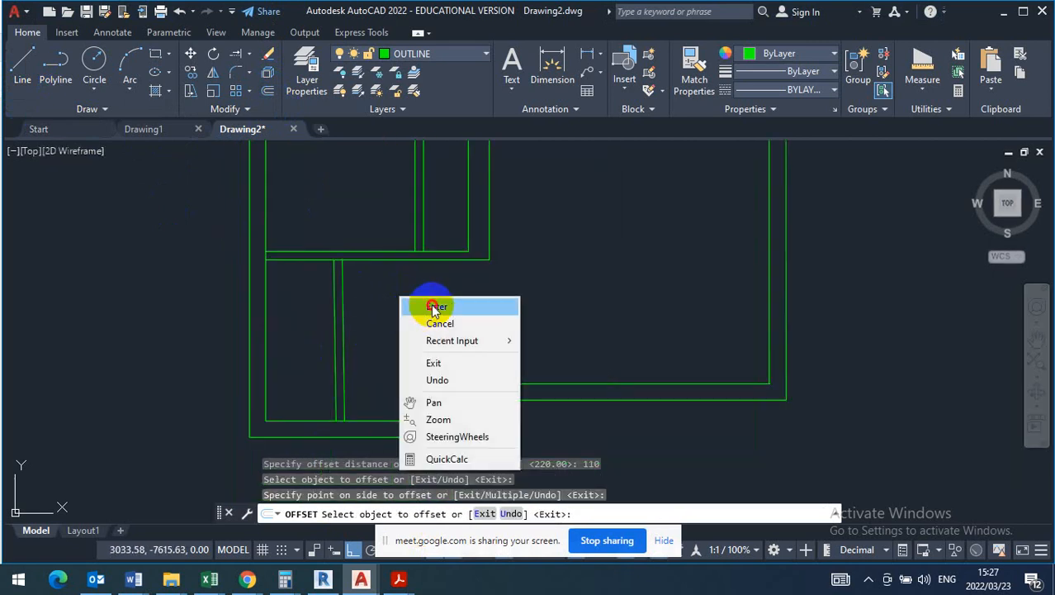
- Delete both slanted pantry wall lines
left_click(404, 295)
left_click(299, 328)
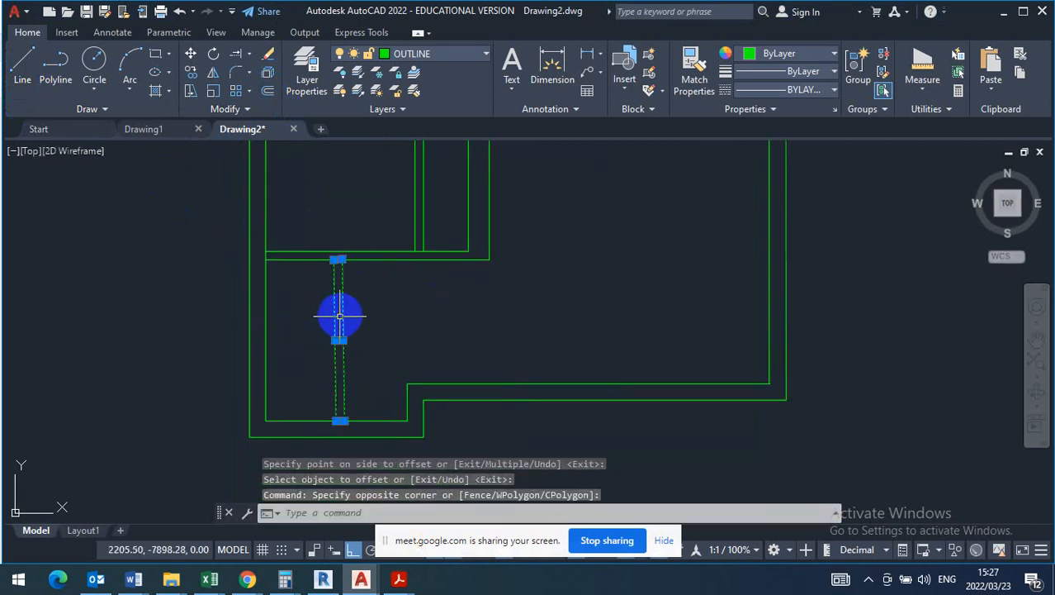
key("Delete")
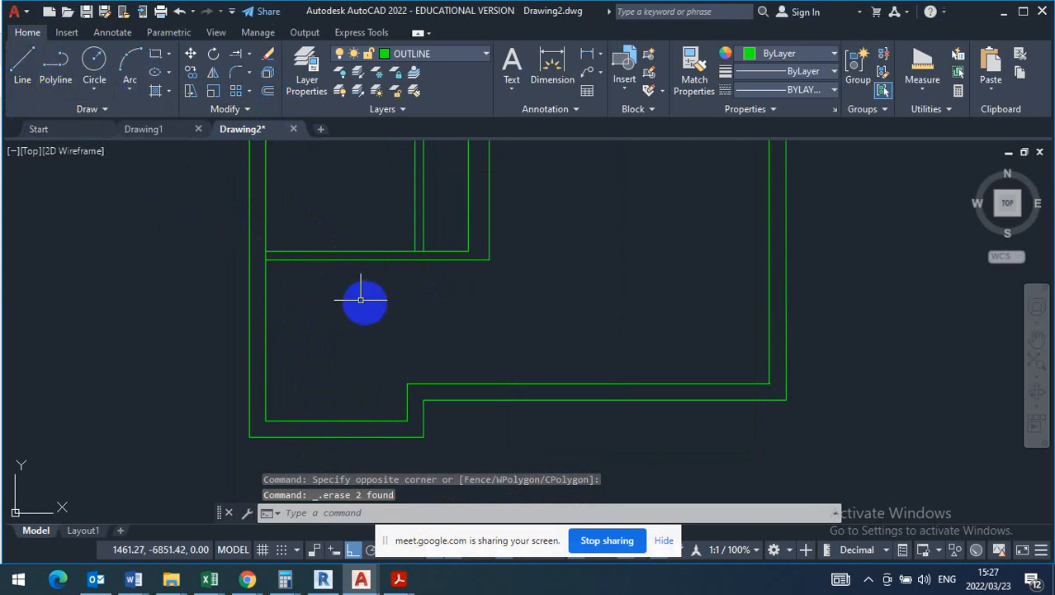
- Draw a vertical pantry wall line from the lowest dividing wall straight down to the bottom inner wall line
left_click(23, 70)
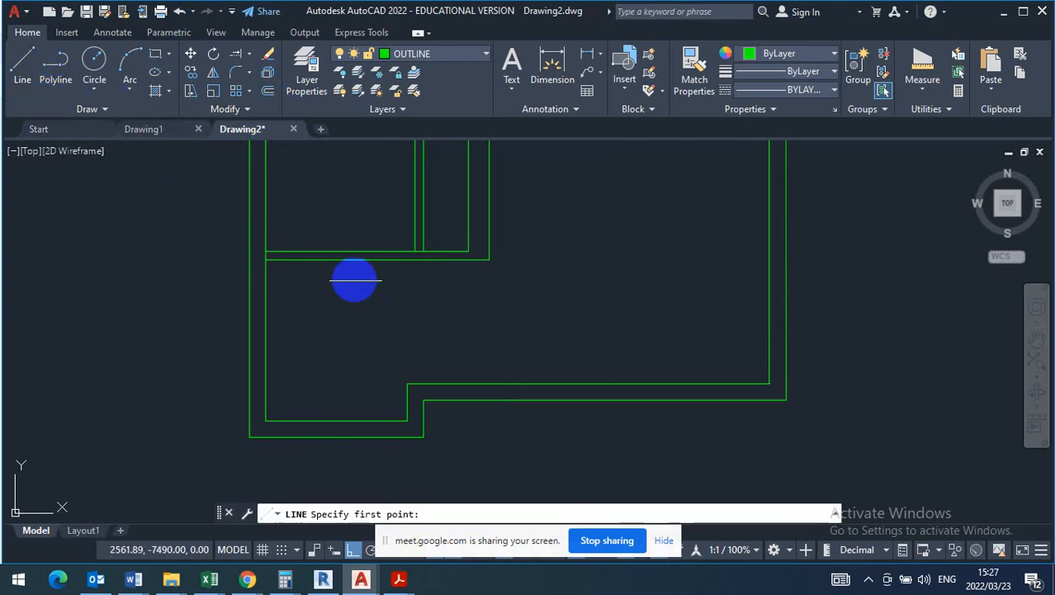
left_click(344, 430)
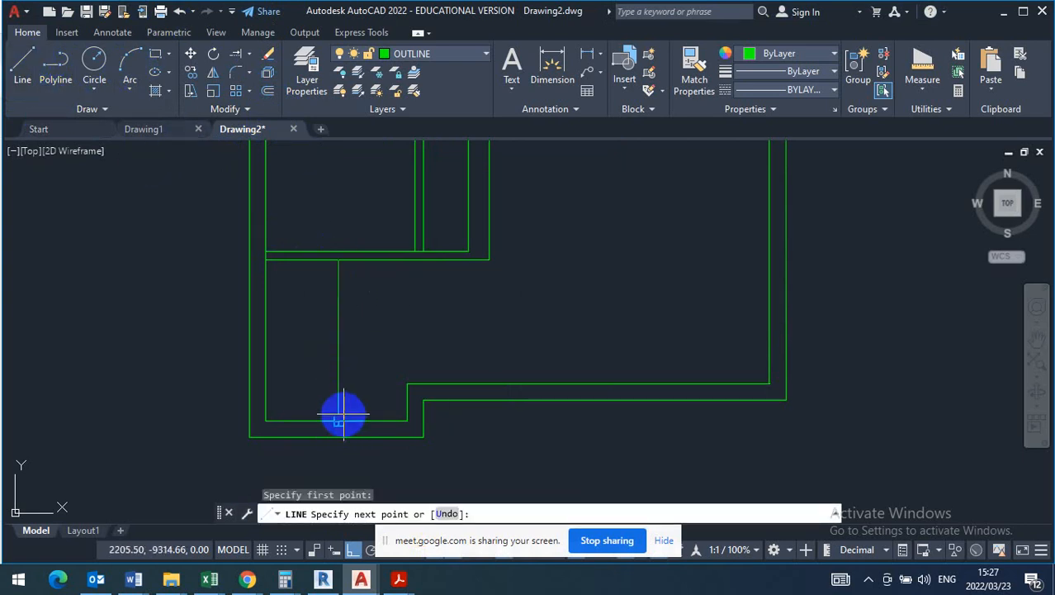
left_click(338, 421)
key("Escape")
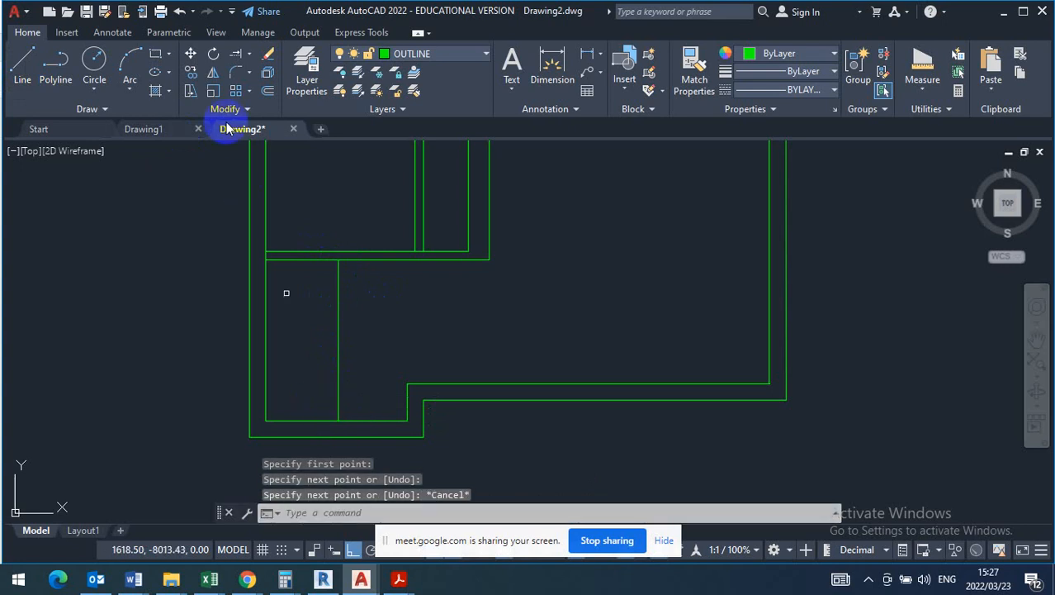
- Offset the vertical pantry wall line 110 towards the left outer wall
left_click(269, 92)
type("1")
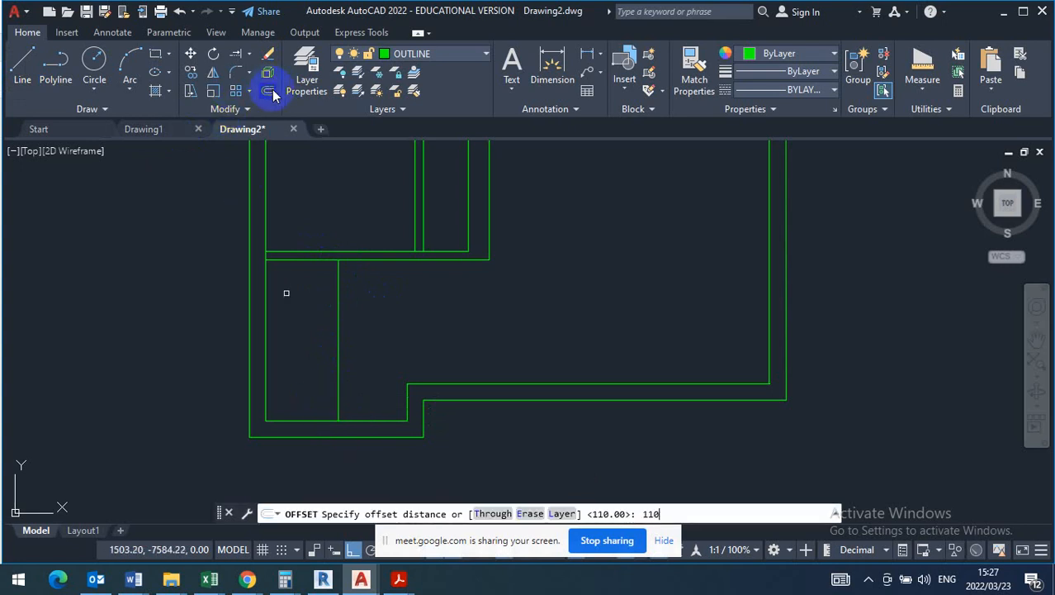
type("10")
key("Return")
left_click(339, 302)
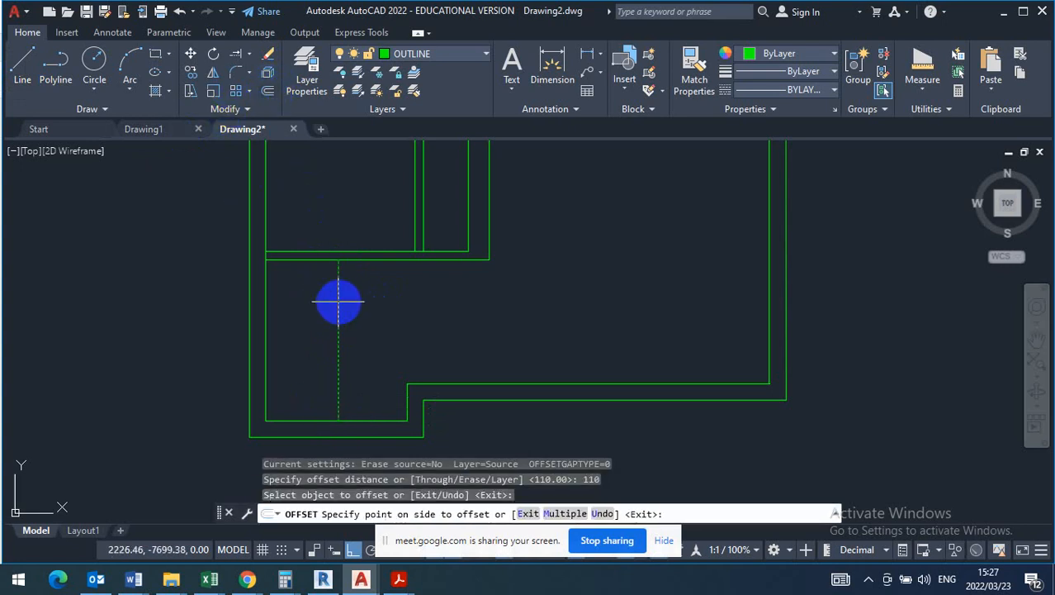
left_click(317, 303)
key("Escape")
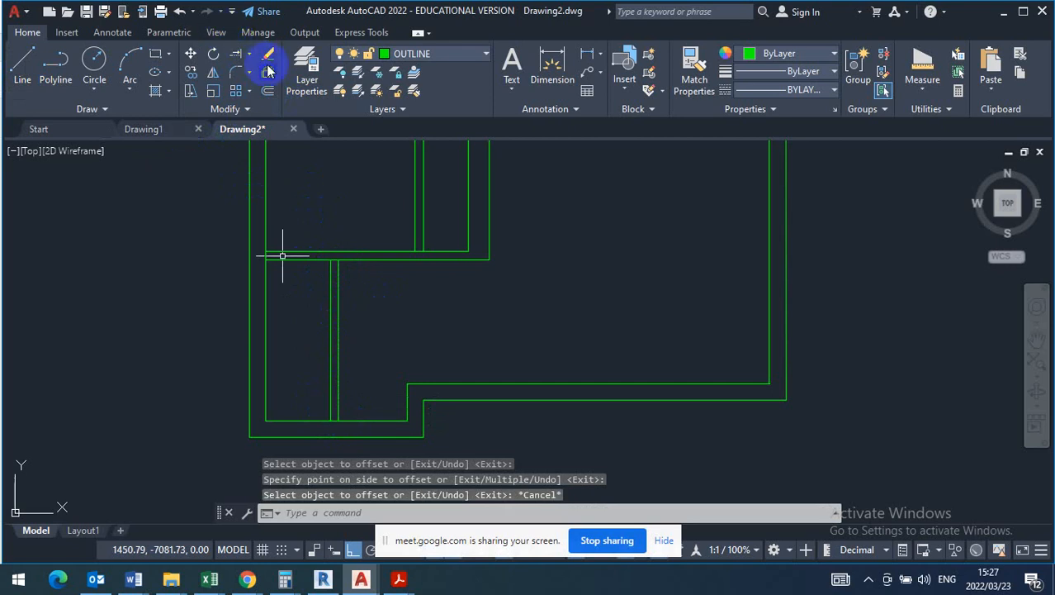
- Trim the dividing wall line and the bottom inner wall line between the two pantry wall lines to open both junctions
left_click(248, 54)
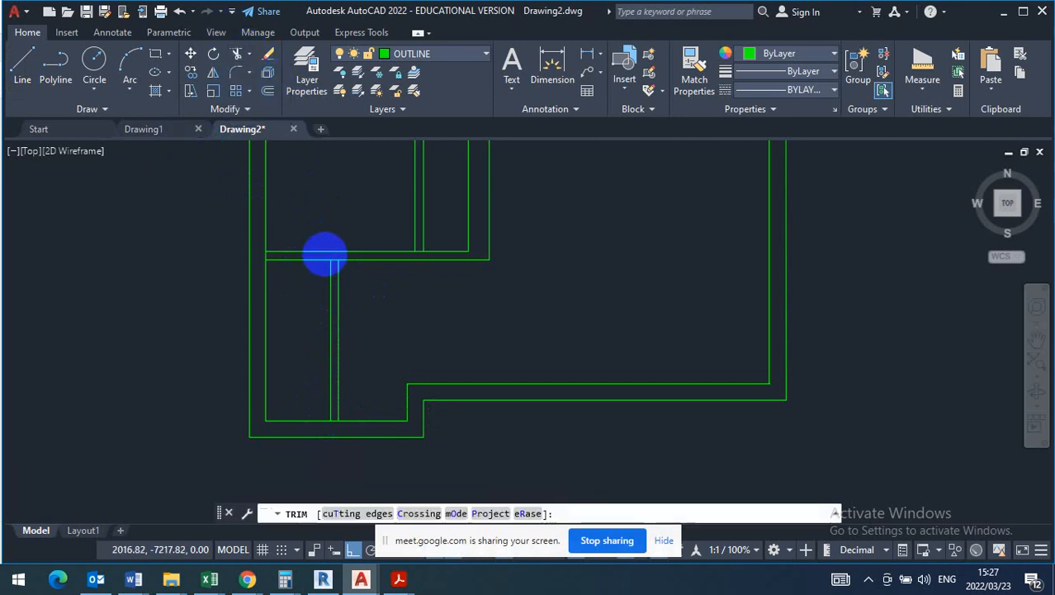
scroll(326, 253, "up", 3)
left_click(343, 268)
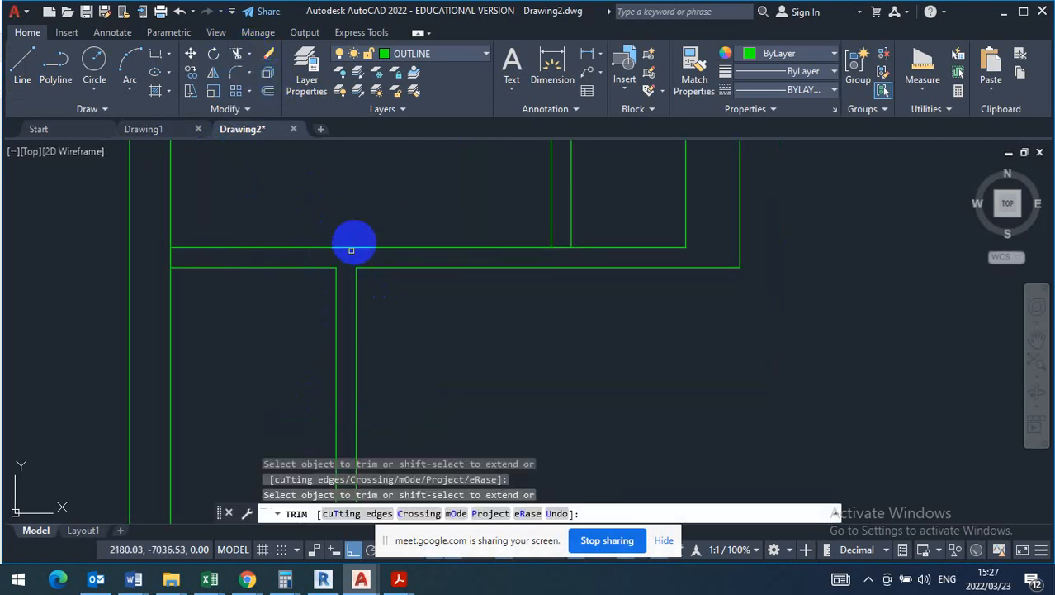
scroll(354, 227, "down", 3)
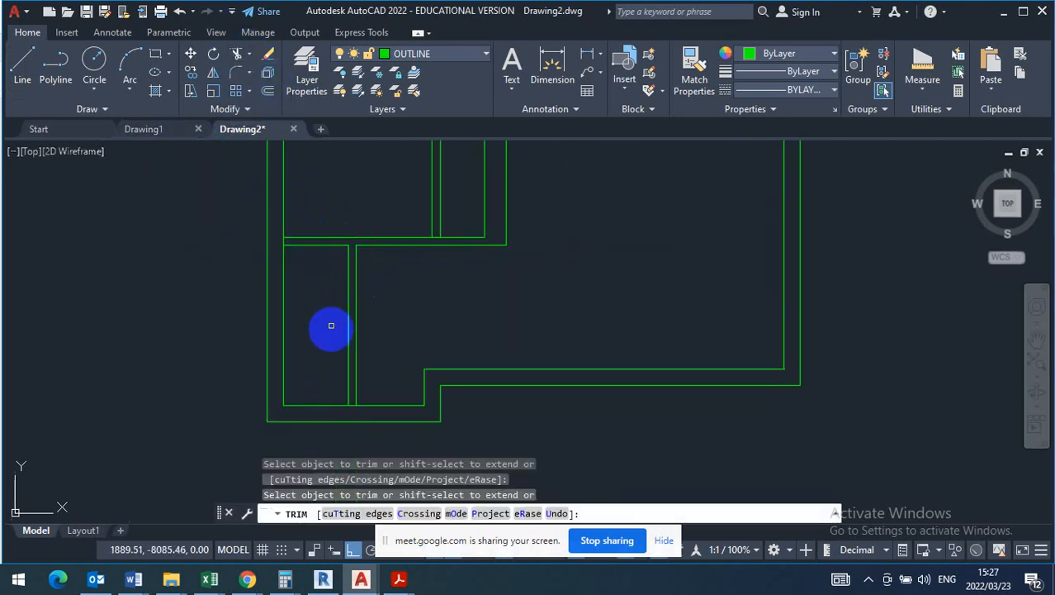
left_click(354, 403)
left_click(342, 415)
key("Return")
key("Escape")
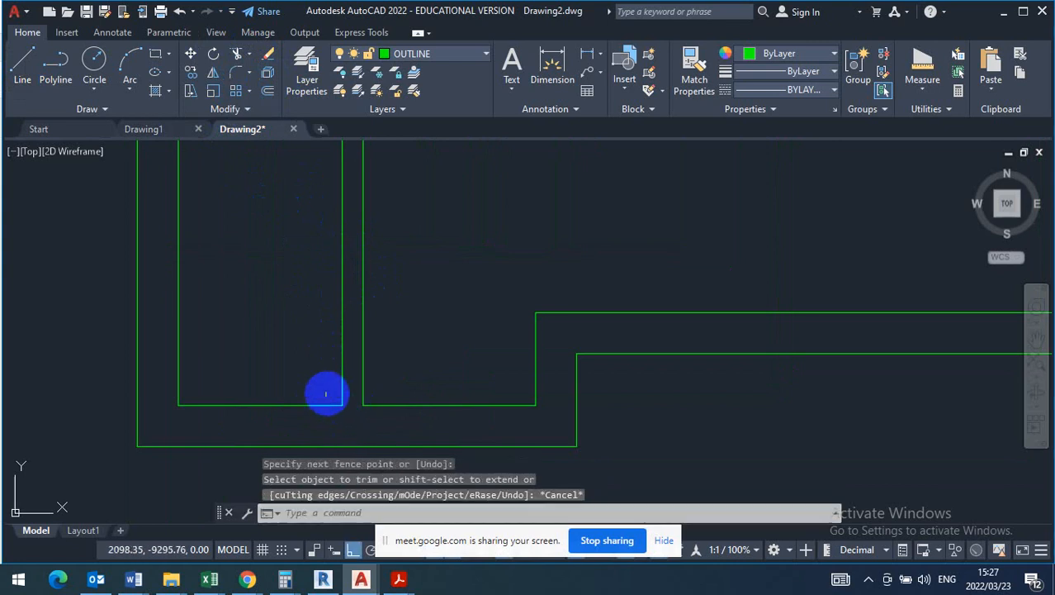
- Switch to the T130 question paper in Adobe Acrobat Reader, examine the floor plan's room areas and deck layout, and return to AutoCAD
scroll(365, 412, "down", 5)
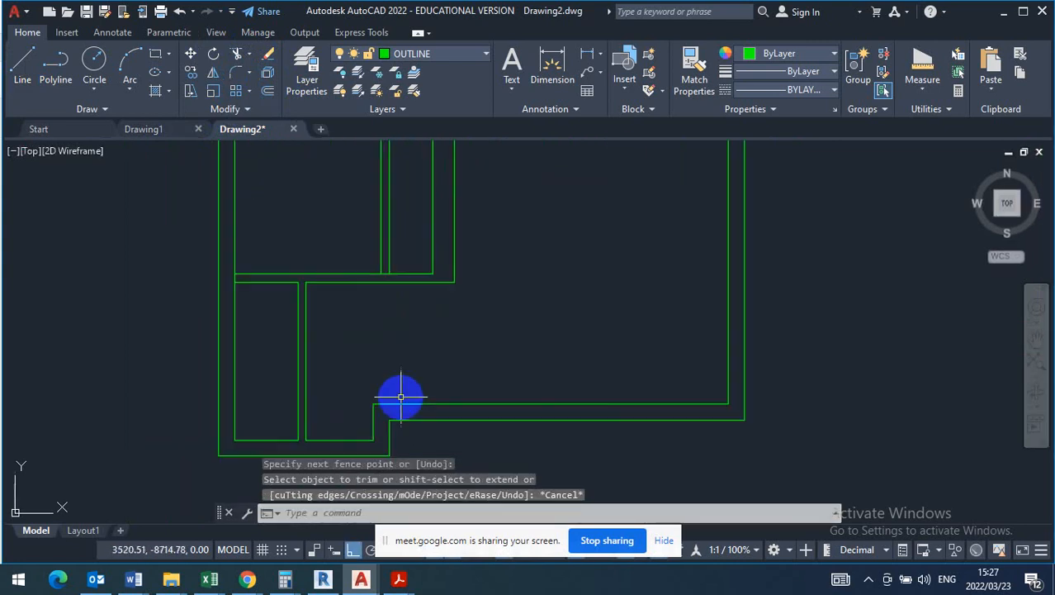
scroll(397, 402, "down", 6)
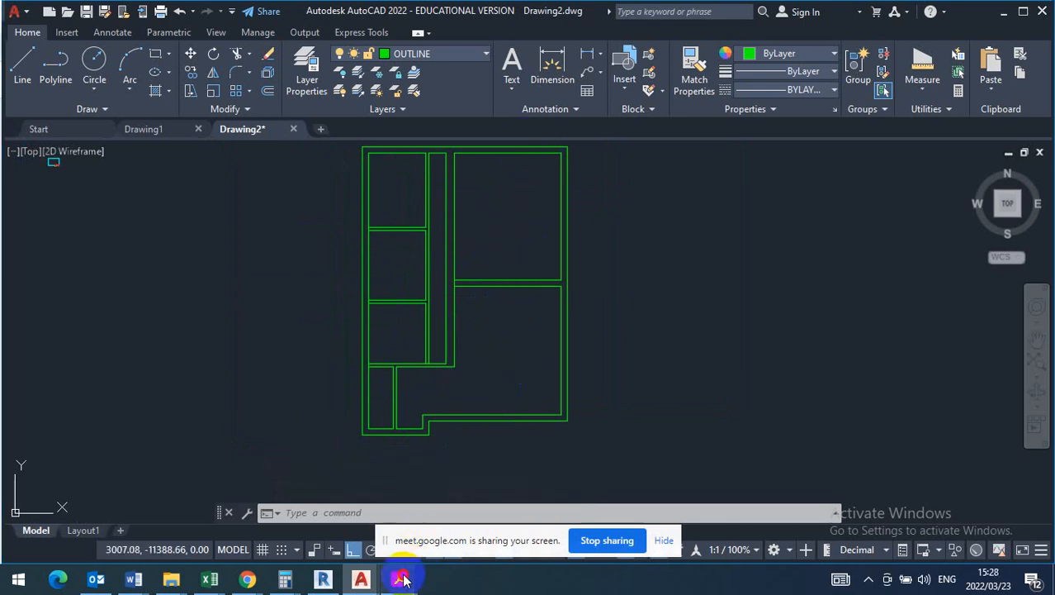
mouse_move(401, 578)
left_click(217, 524)
scroll(416, 411, "down", 2)
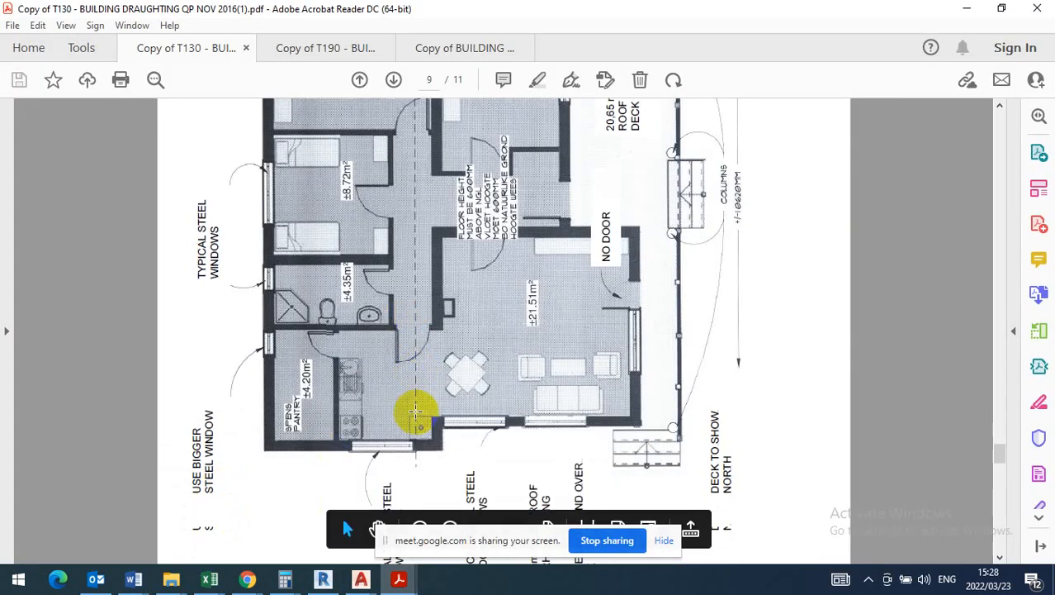
scroll(415, 410, "down", 1)
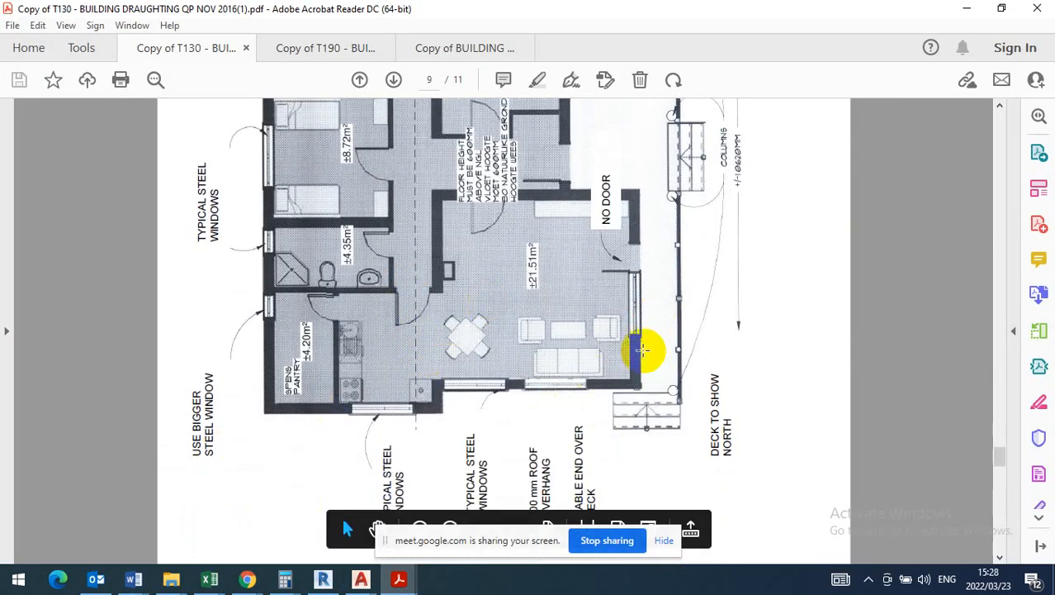
scroll(642, 350, "up", 4)
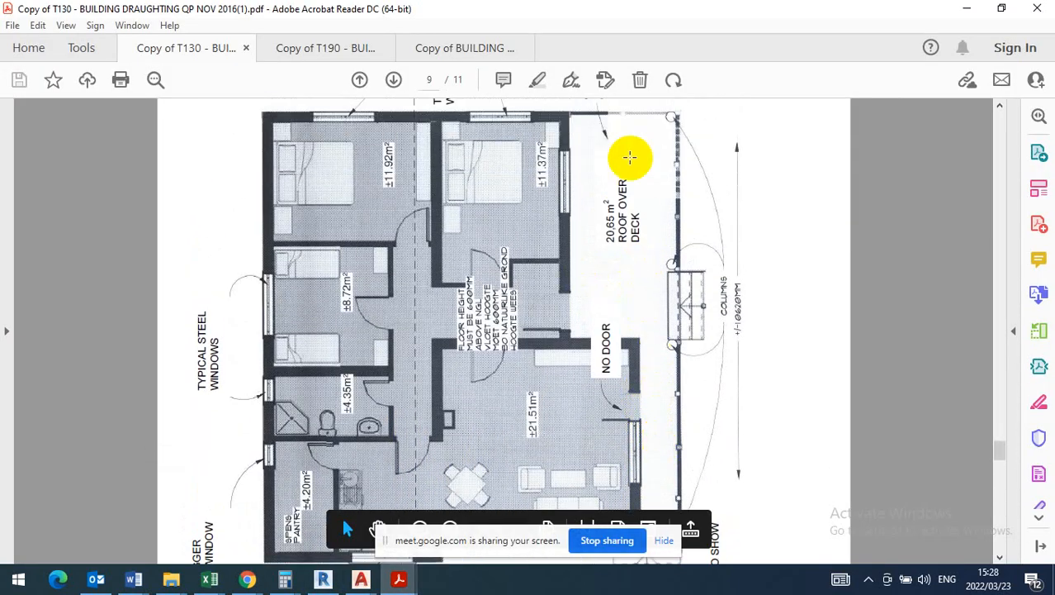
scroll(617, 248, "up", 2)
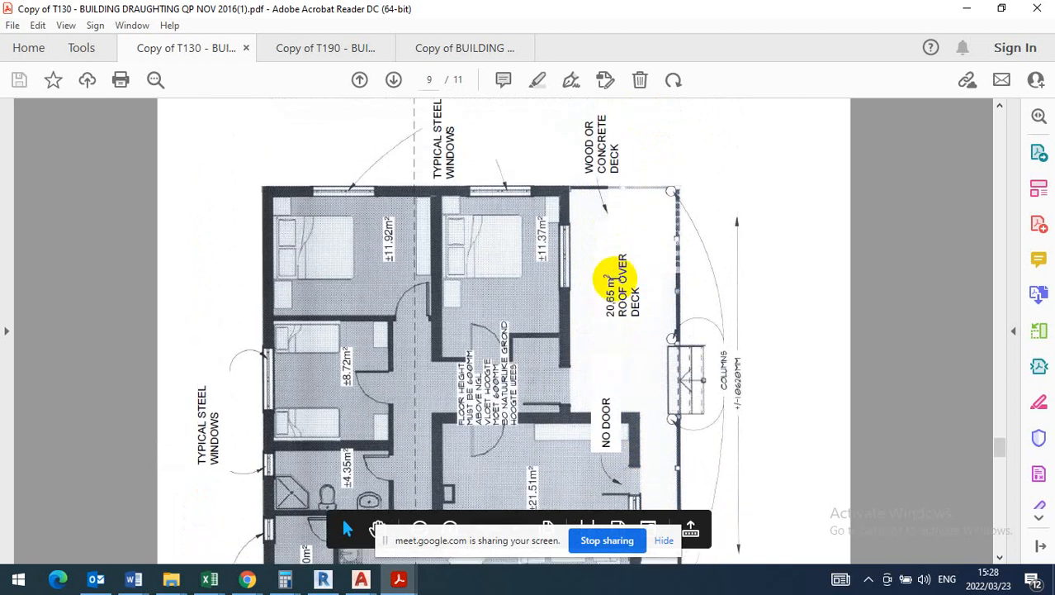
scroll(596, 278, "up", 3)
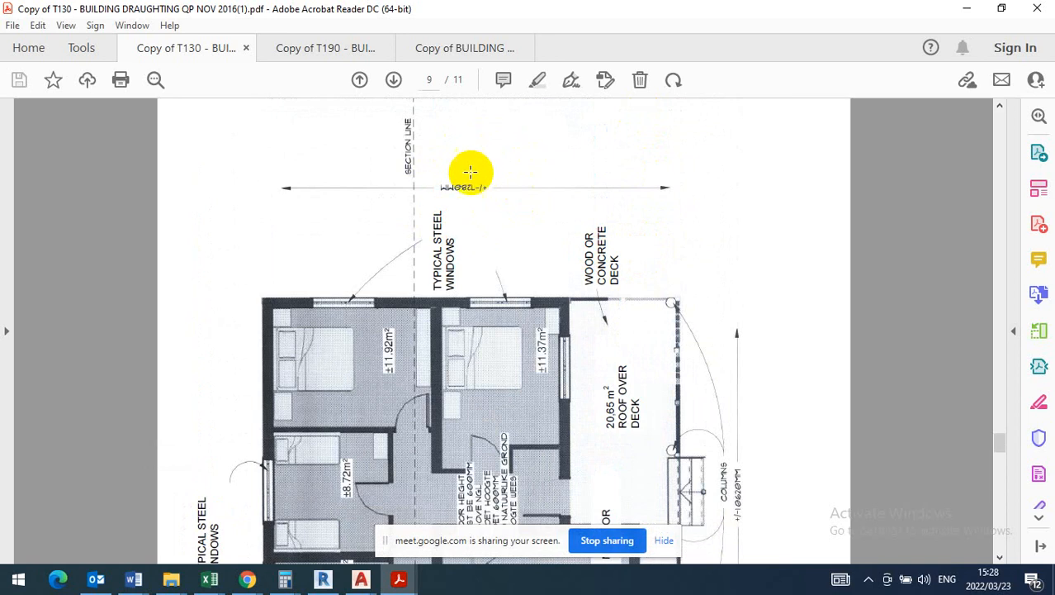
scroll(504, 192, "down", 4)
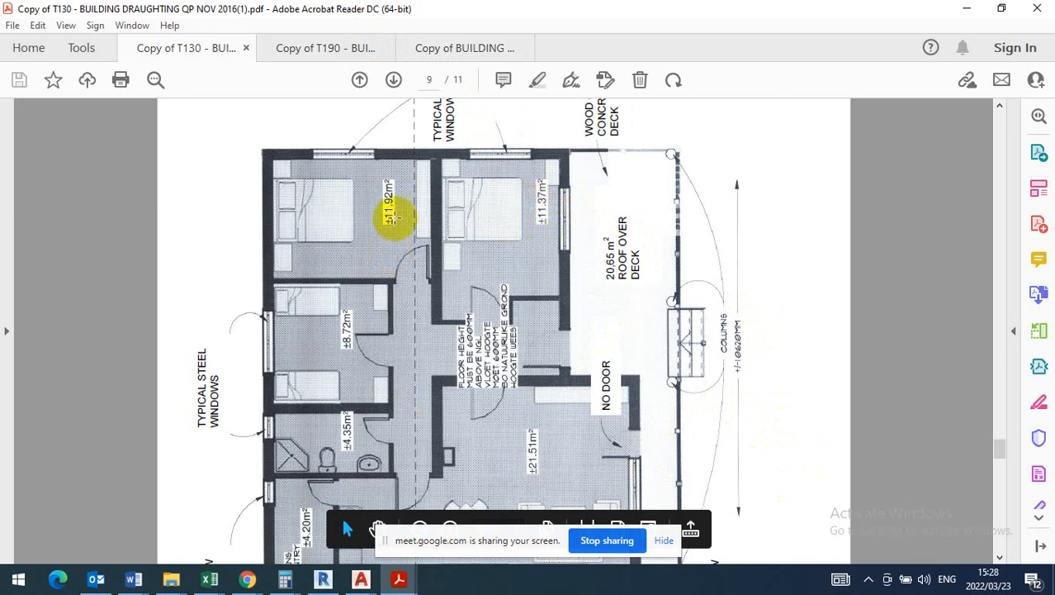
left_click(363, 574)
left_click(438, 516)
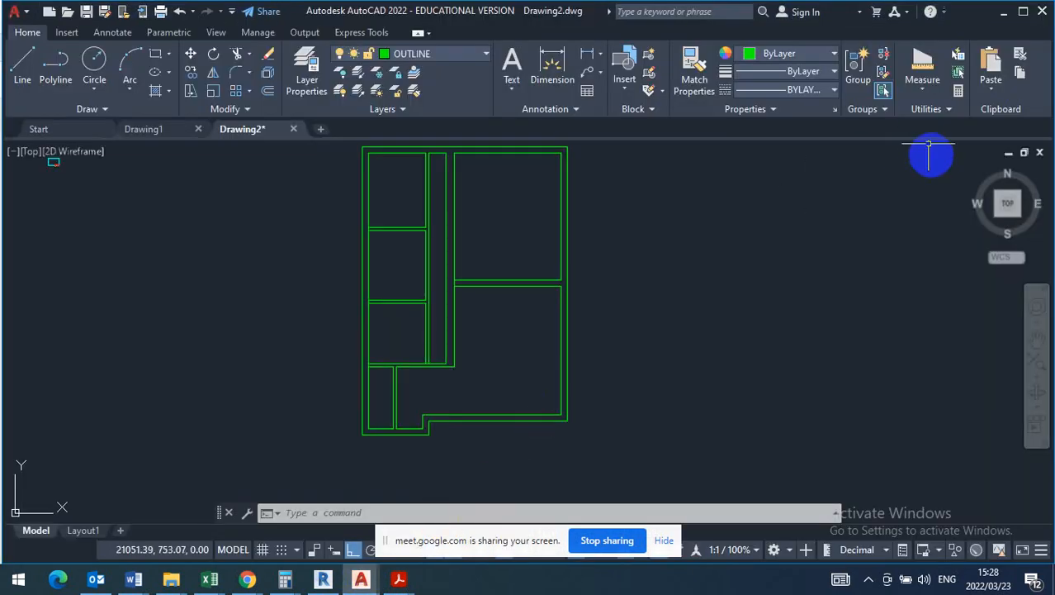
- Measure the area of the upper-left room by its four inner corners
left_click(923, 97)
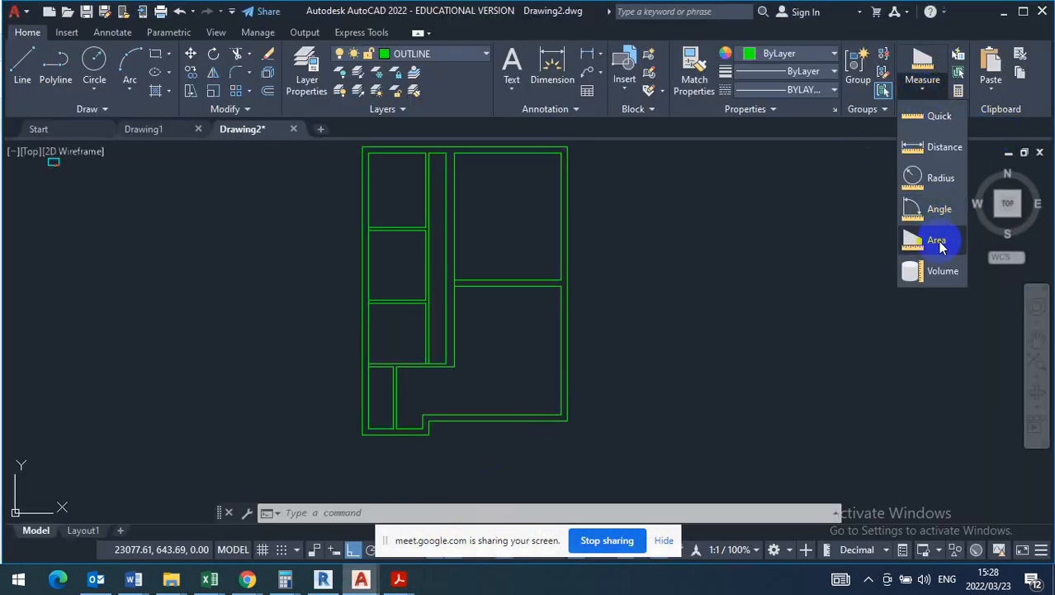
left_click(938, 238)
scroll(427, 184, "up", 5)
middle_click_drag(440, 229, 471, 337)
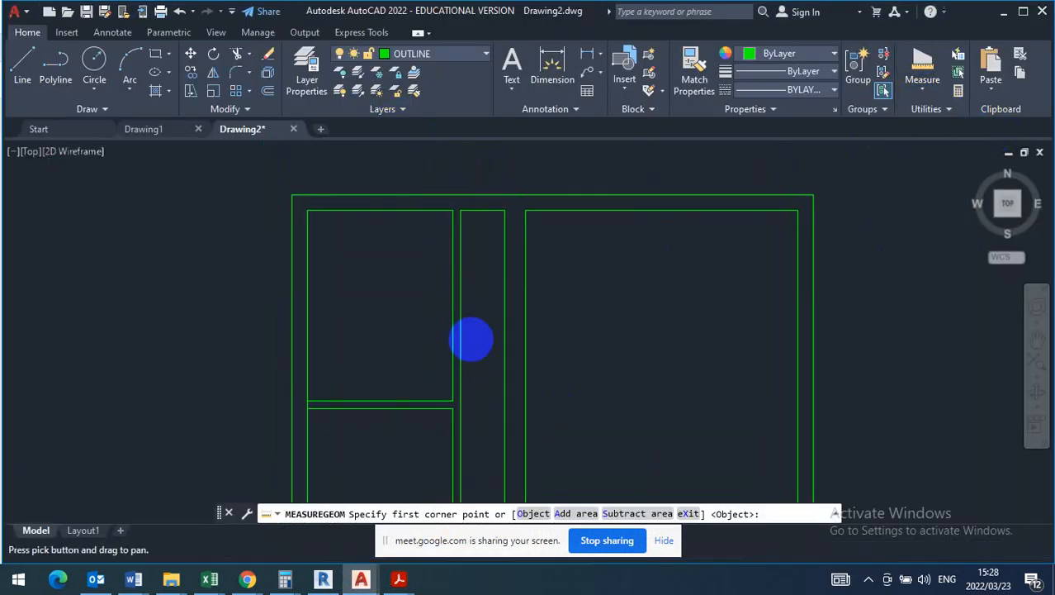
left_click(453, 210)
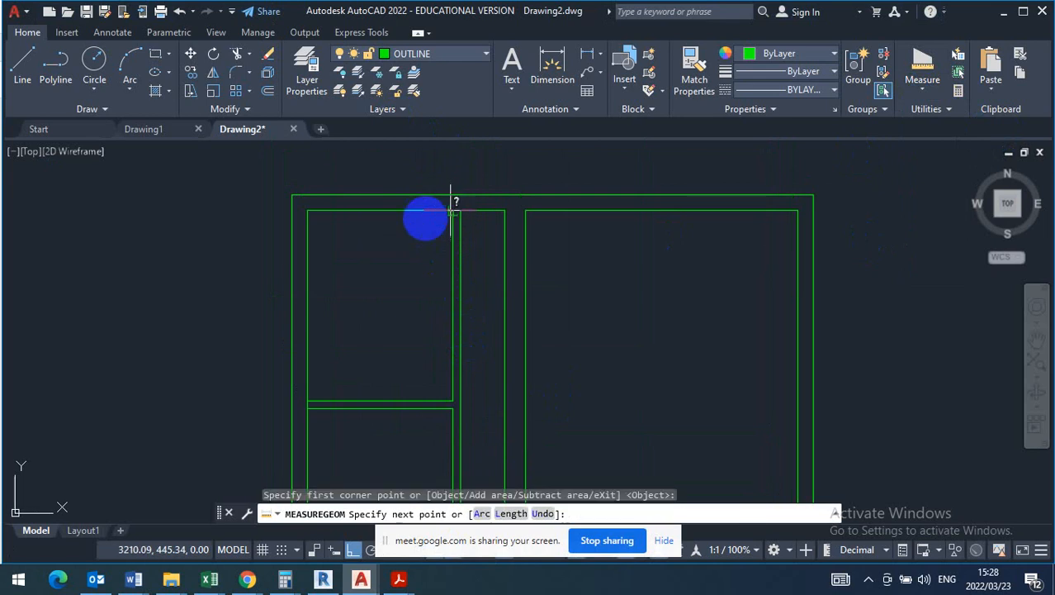
left_click(308, 211)
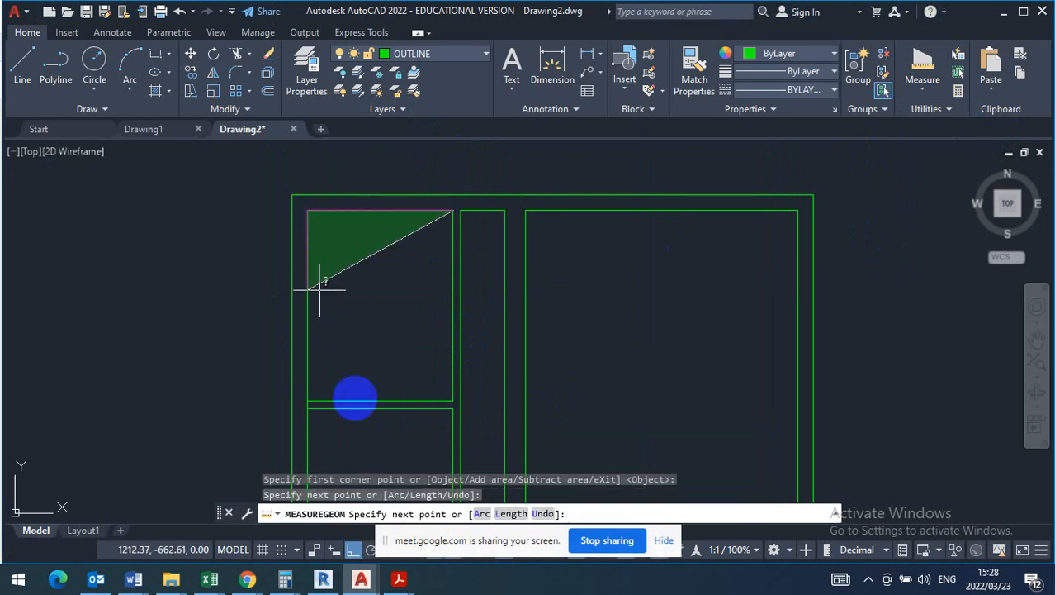
left_click(308, 400)
left_click(453, 401)
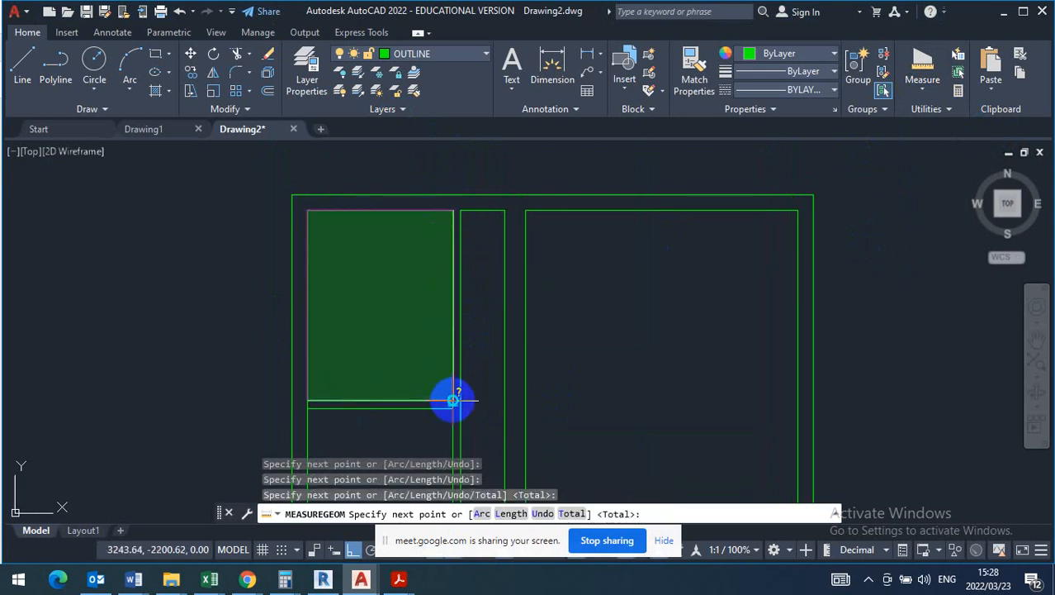
right_click(453, 401)
left_click(493, 180)
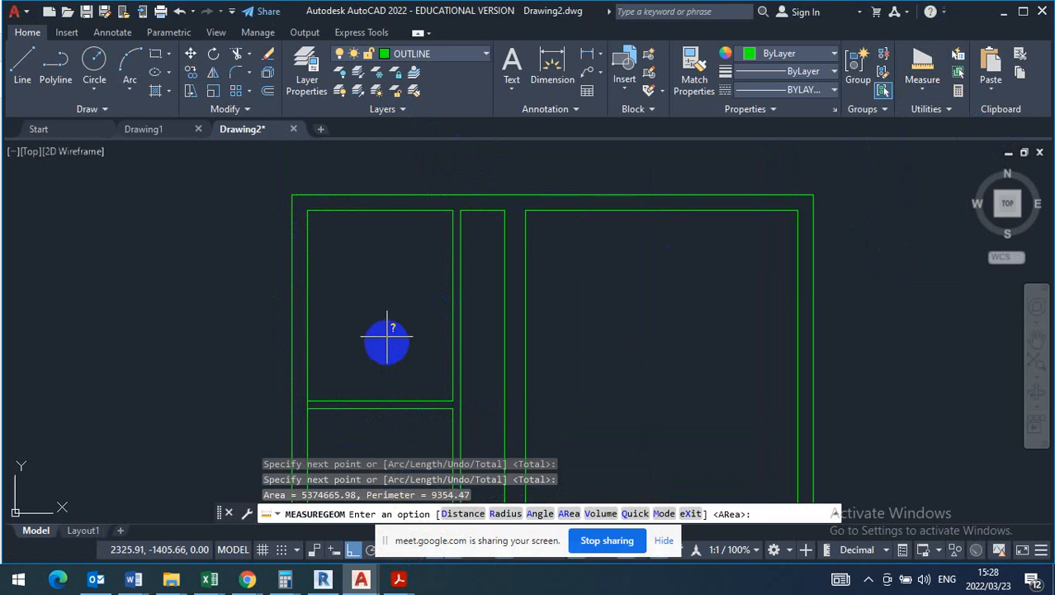
scroll(382, 273, "down", 4)
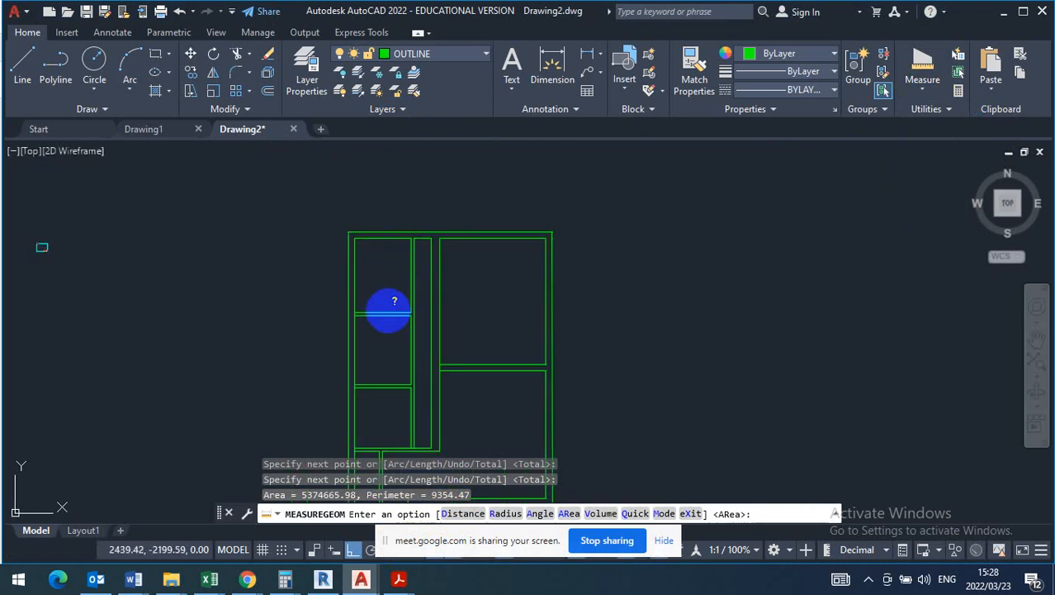
key("Escape")
- Move both lines of the dividing wall below the upper-left room down by one wall thickness of 110
scroll(394, 357, "up", 5)
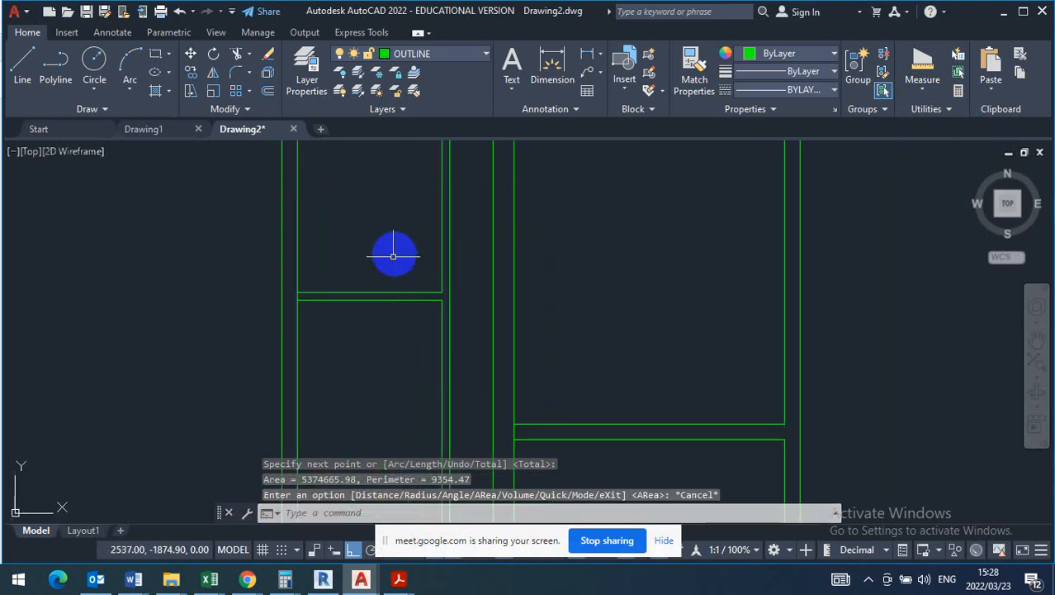
left_click(398, 253)
left_click(370, 349)
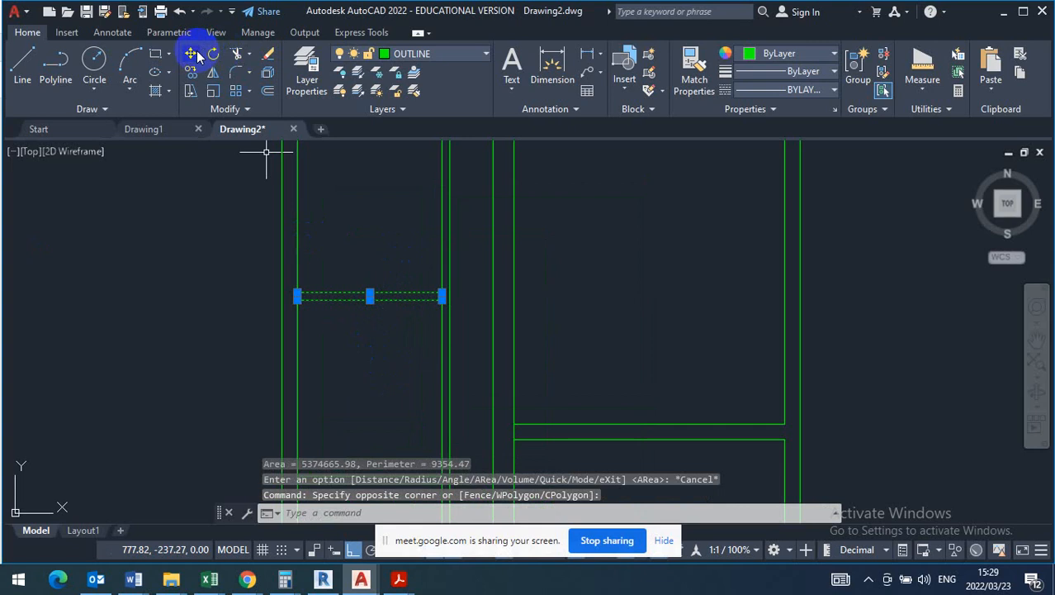
scroll(470, 322, "up", 2)
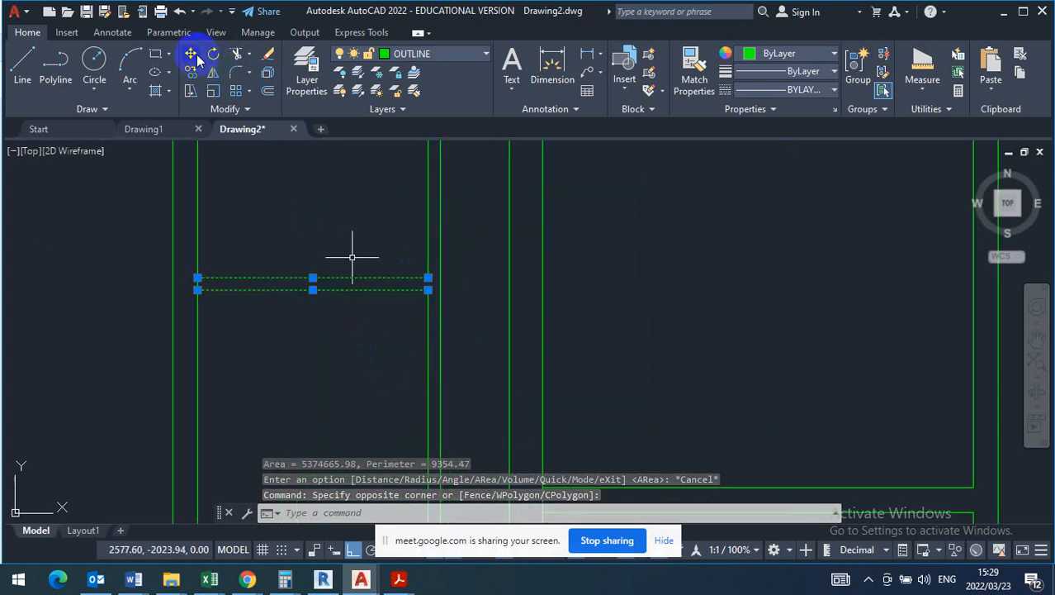
left_click(190, 55)
left_click(428, 278)
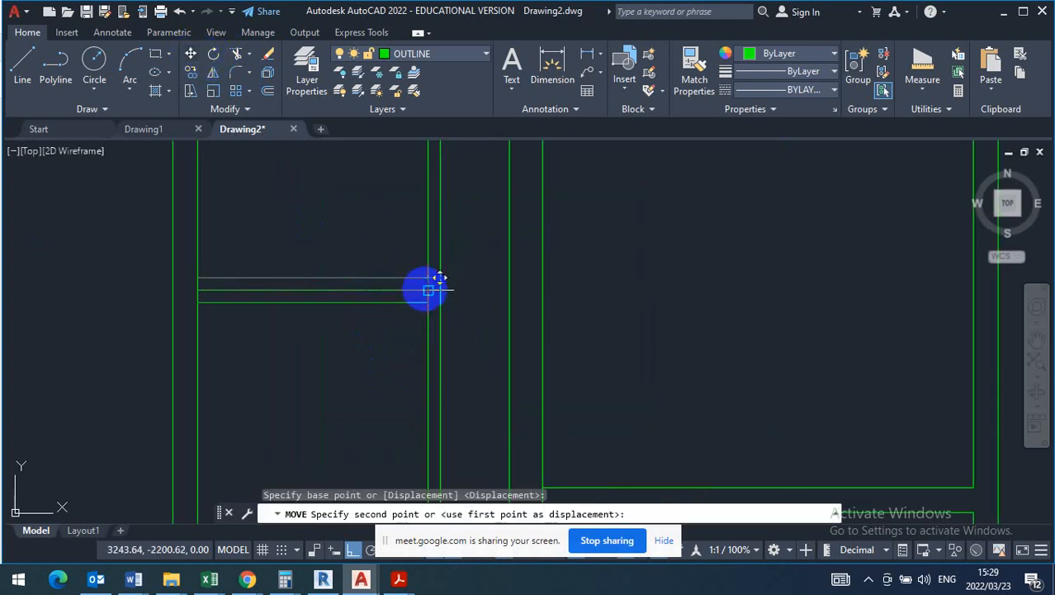
left_click(428, 294)
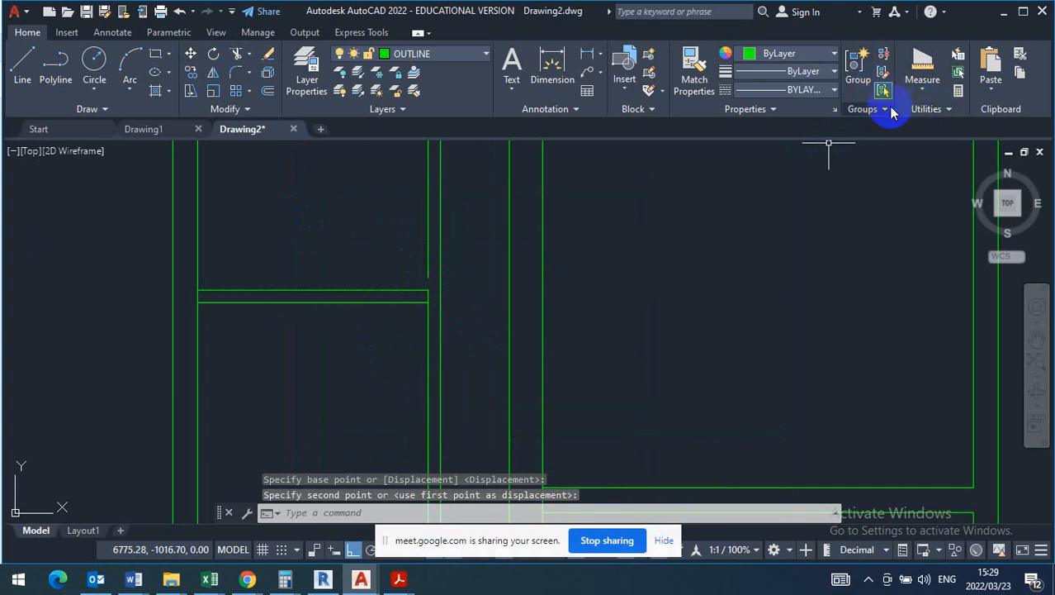
- Measure the area of the upper-left room again by its four inner corners, down to the moved dividing wall
left_click(940, 110)
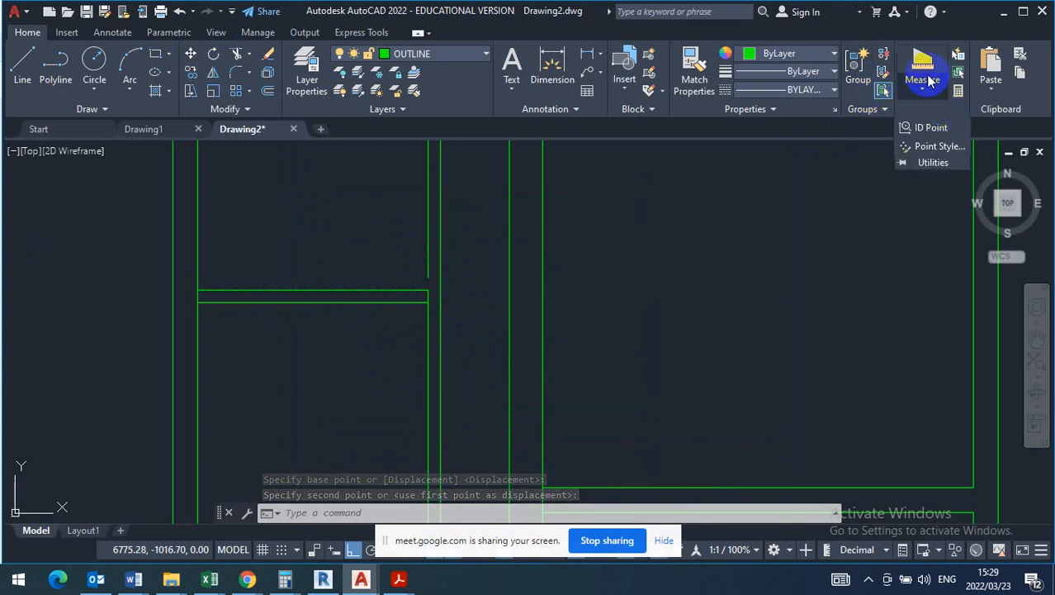
left_click(928, 92)
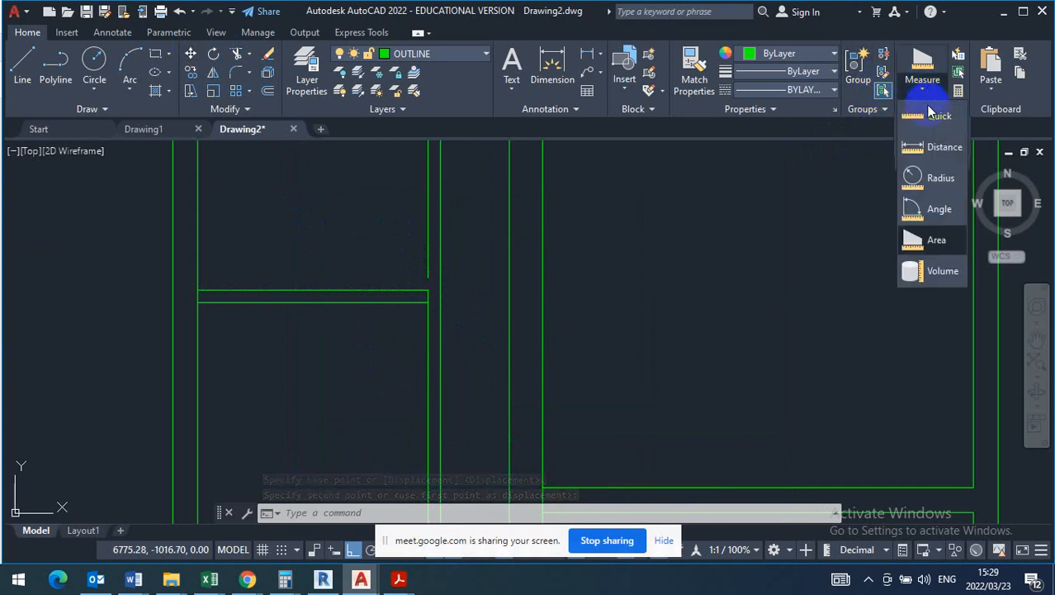
left_click(936, 237)
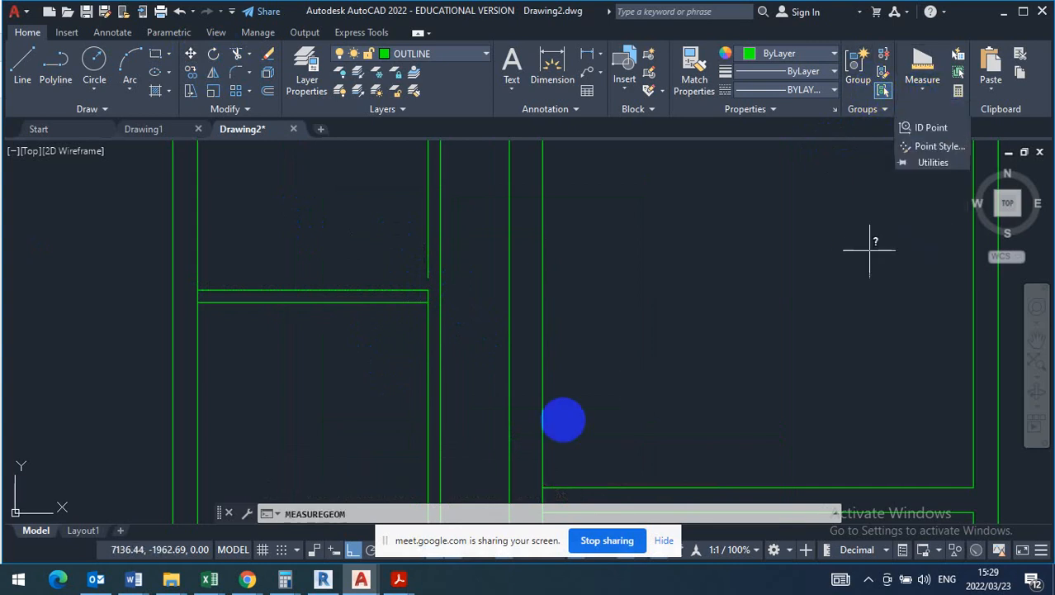
left_click(198, 290)
left_click(427, 289)
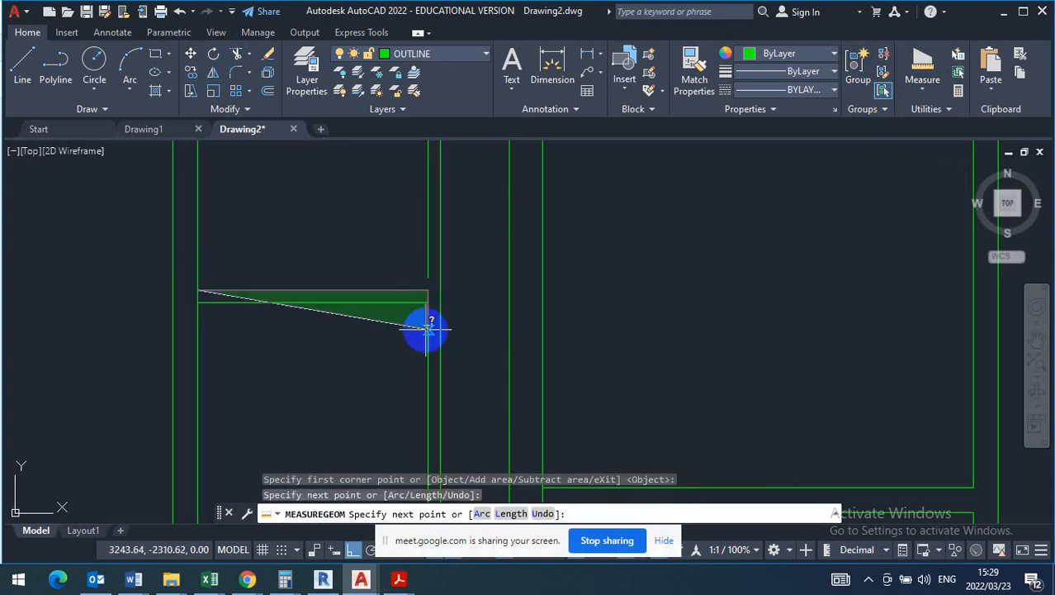
scroll(423, 334, "down", 4)
left_click(432, 239)
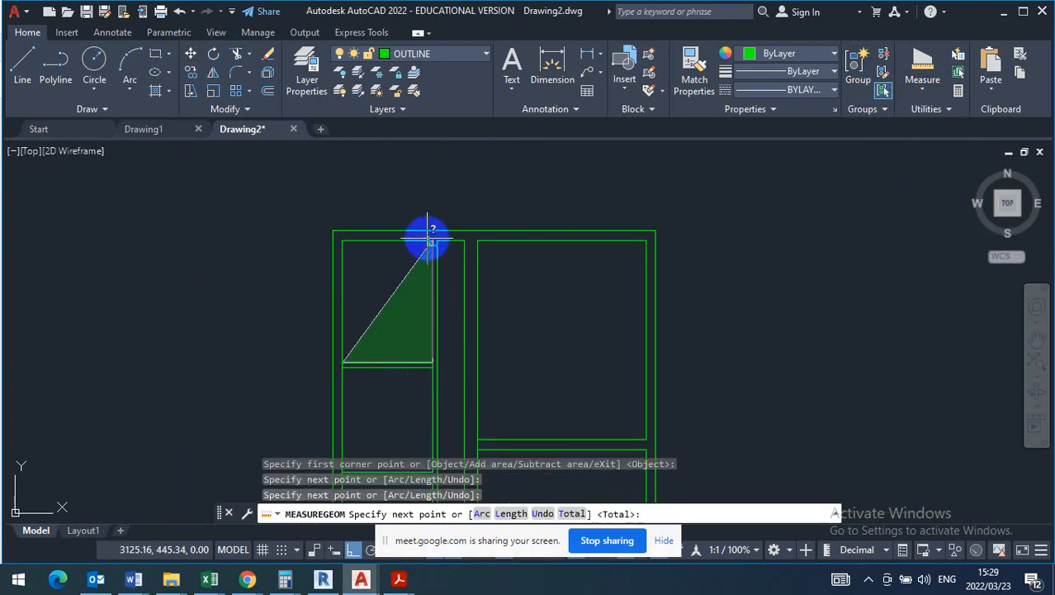
left_click(343, 241)
right_click(343, 241)
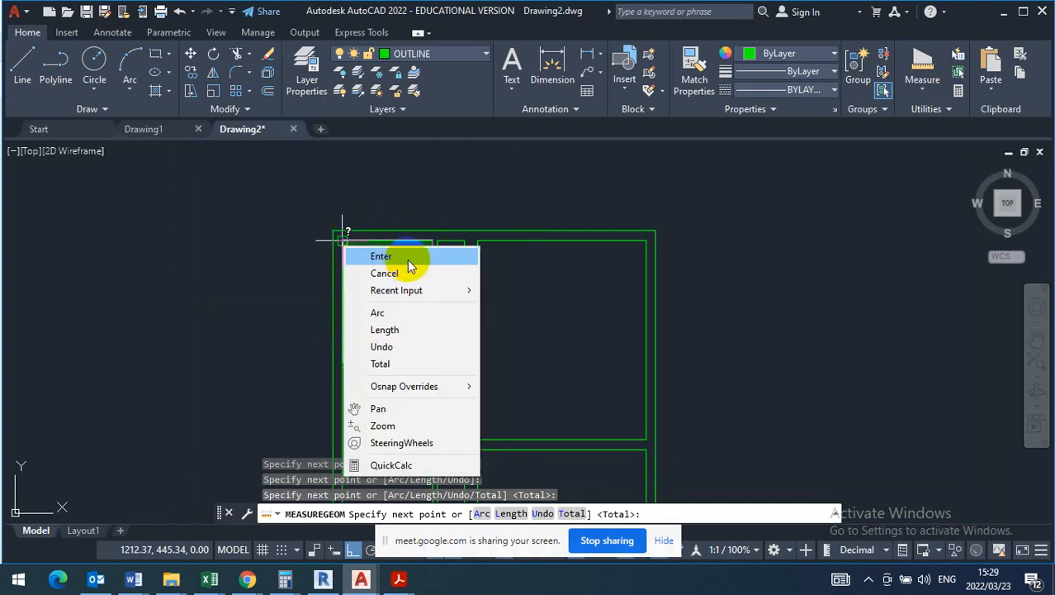
left_click(403, 258)
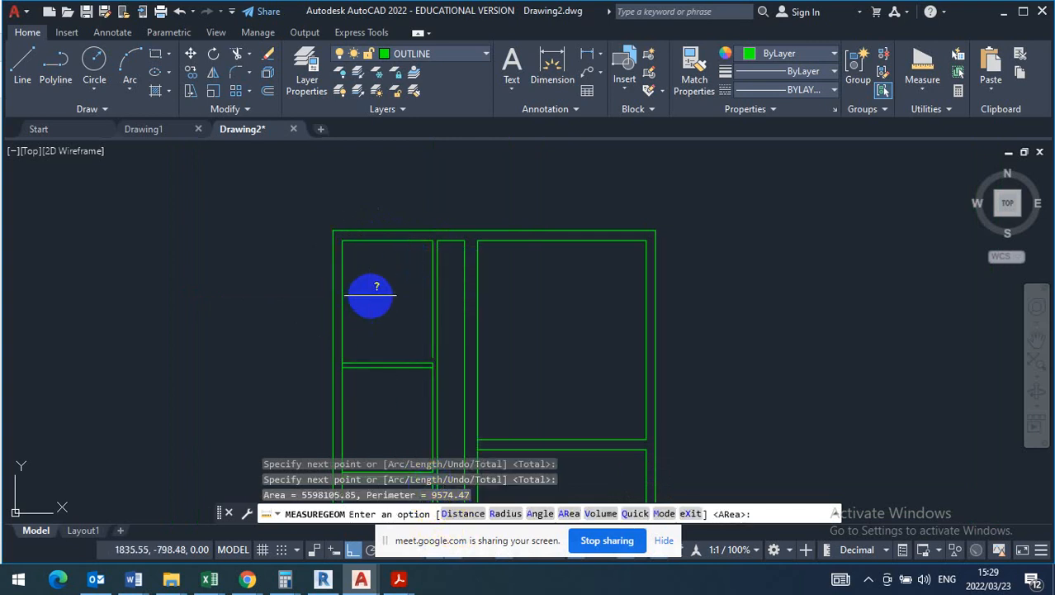
scroll(376, 302, "down", 4)
key("Escape")
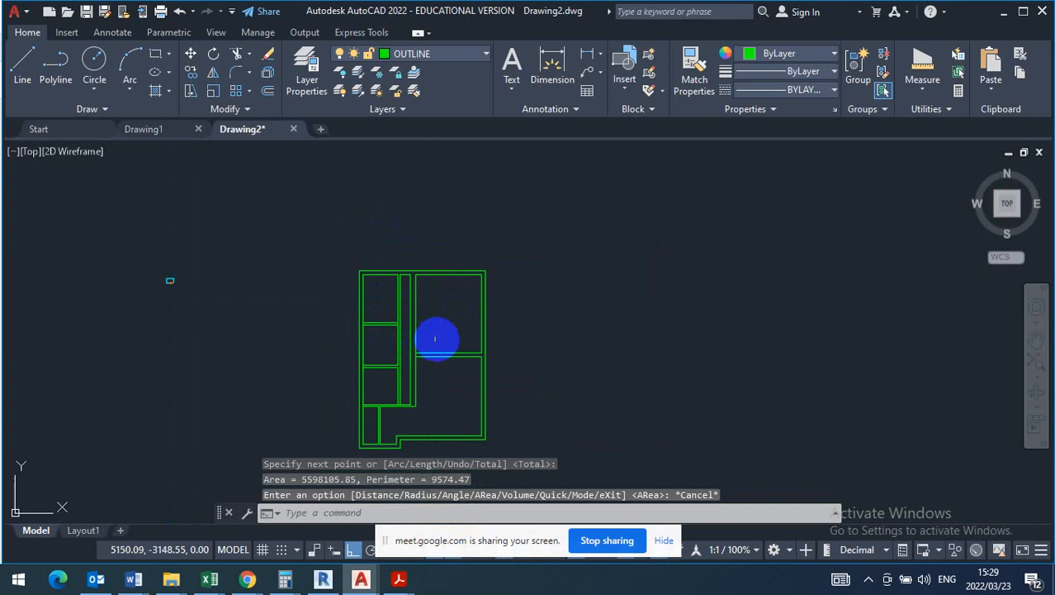
mouse_move(437, 338)
middle_mouse_down()
mouse_move(496, 295)
mouse_move(413, 285)
middle_mouse_up()
scroll(489, 289, "up", 2)
scroll(447, 265, "down", 2)
scroll(407, 286, "up", 2)
middle_click_drag(443, 327, 406, 357)
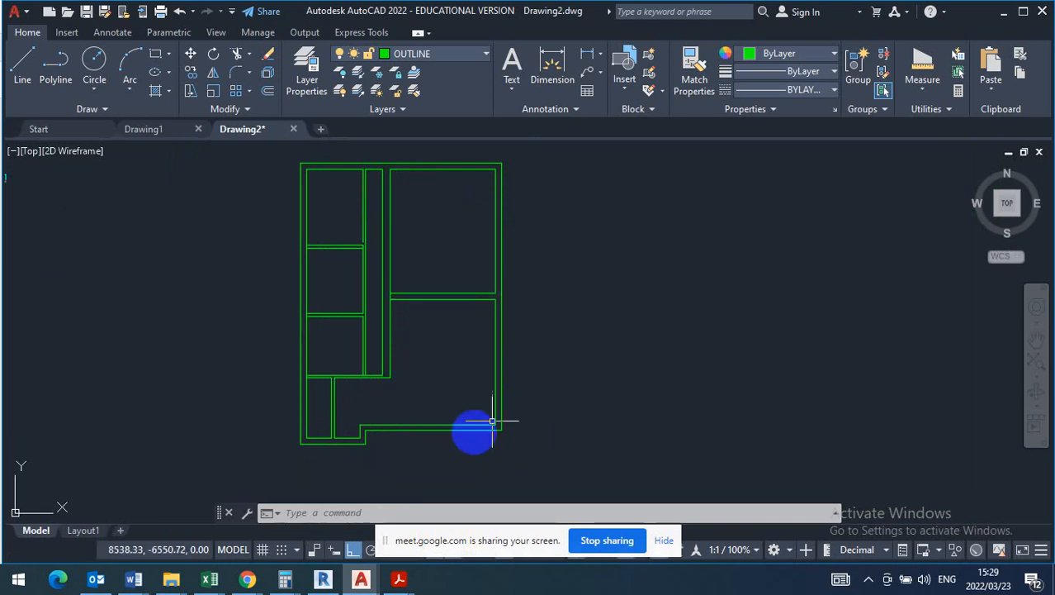
- Start opening an existing drawing and look through the folders in Documents
left_click(28, 11)
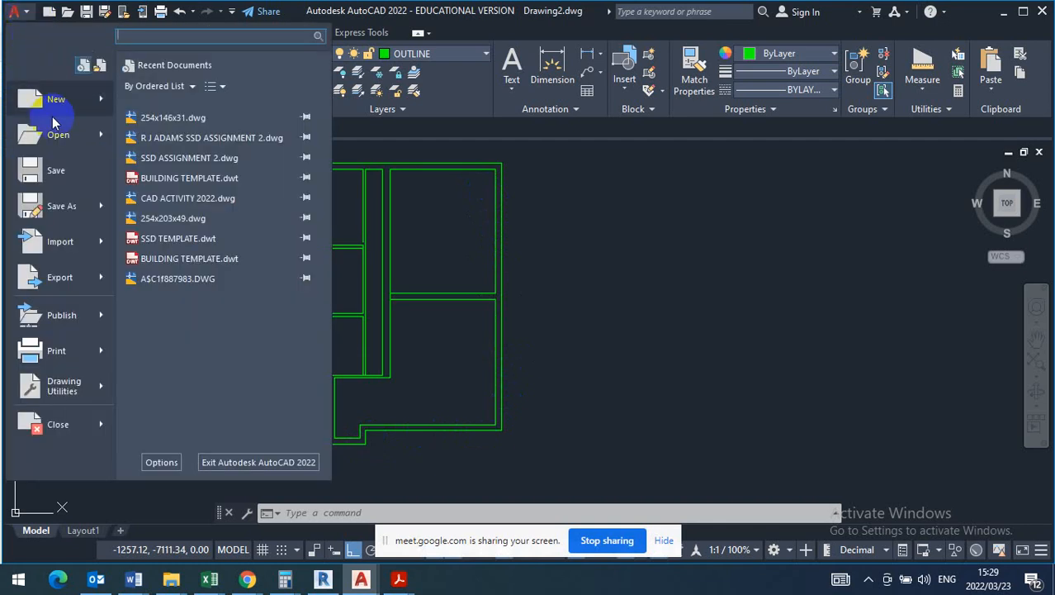
left_click(58, 136)
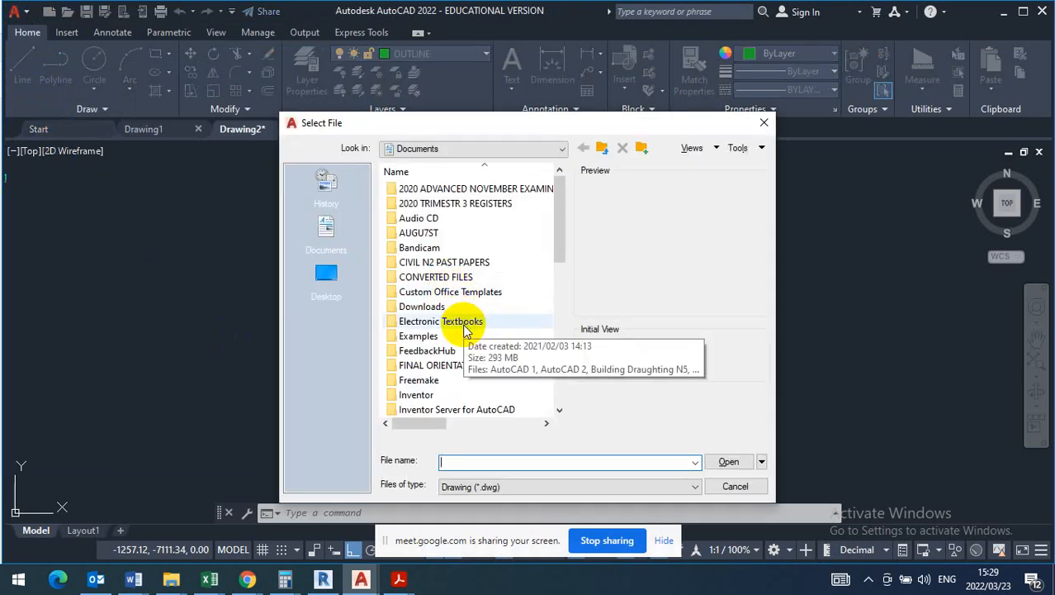
scroll(450, 323, "down", 3)
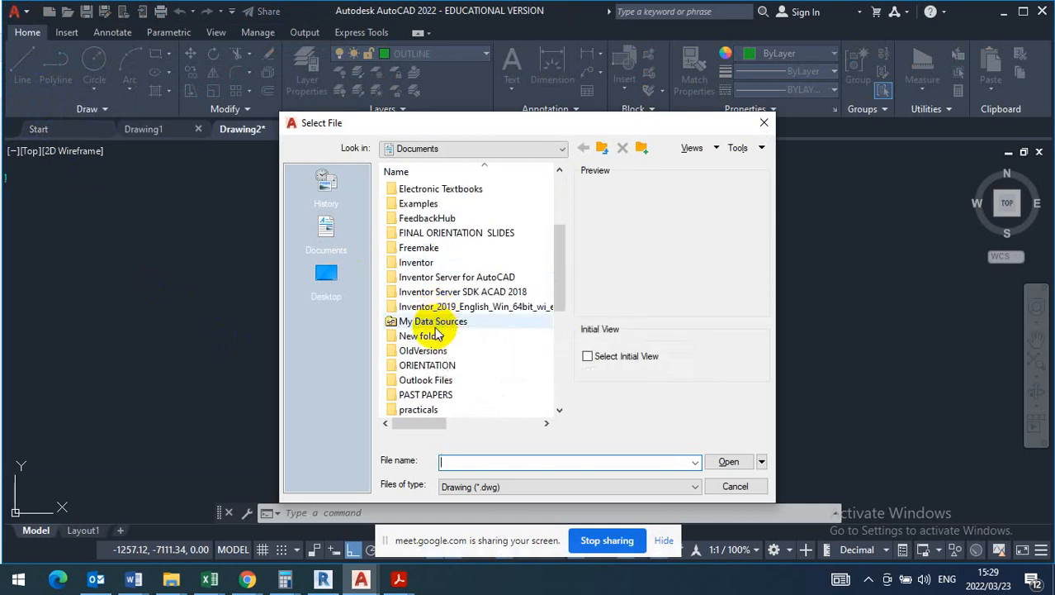
scroll(439, 326, "down", 1)
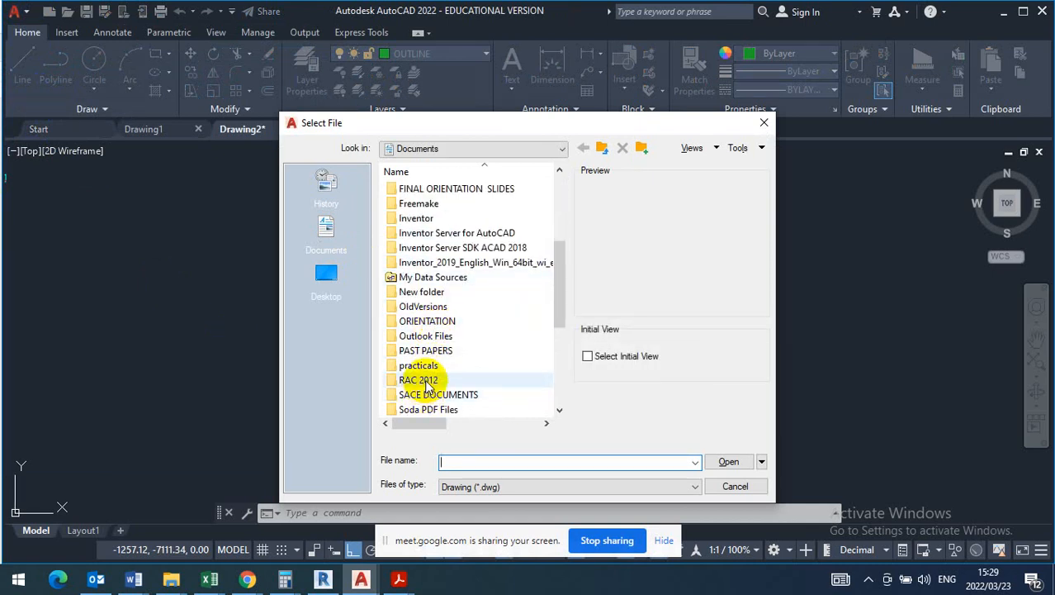
scroll(426, 384, "down", 2)
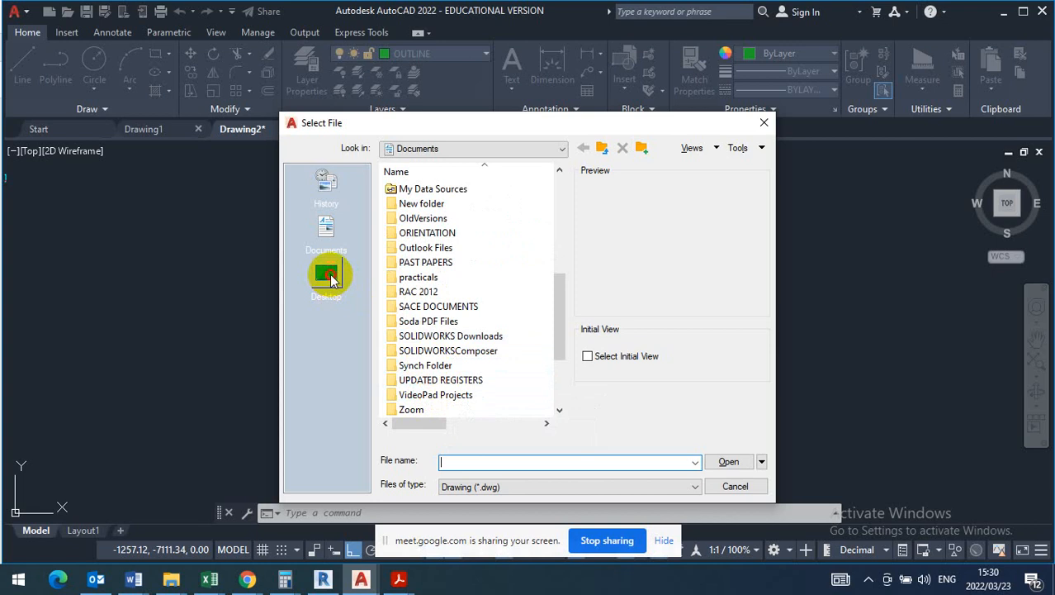
- Look for the drawing on the Desktop in the QCTO folder and in the desktop files folder inside REGISTERS
left_click(329, 275)
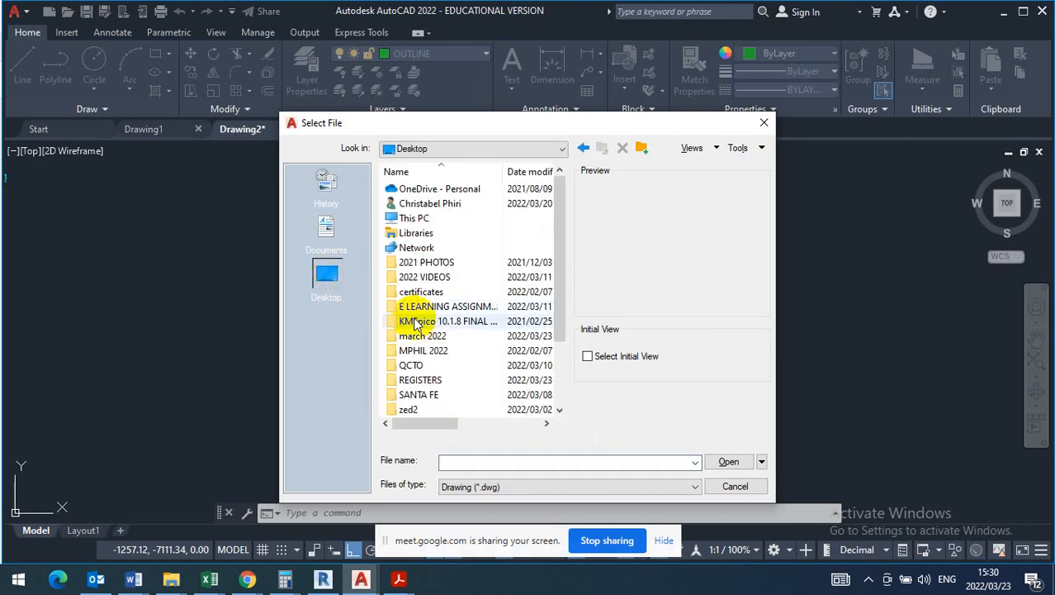
double_click(425, 367)
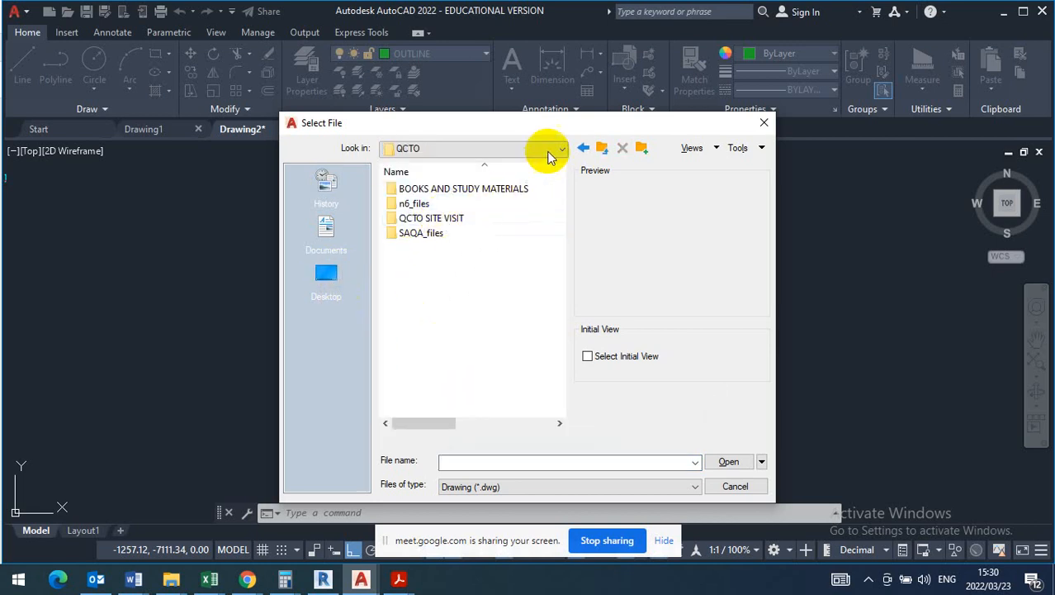
left_click(583, 149)
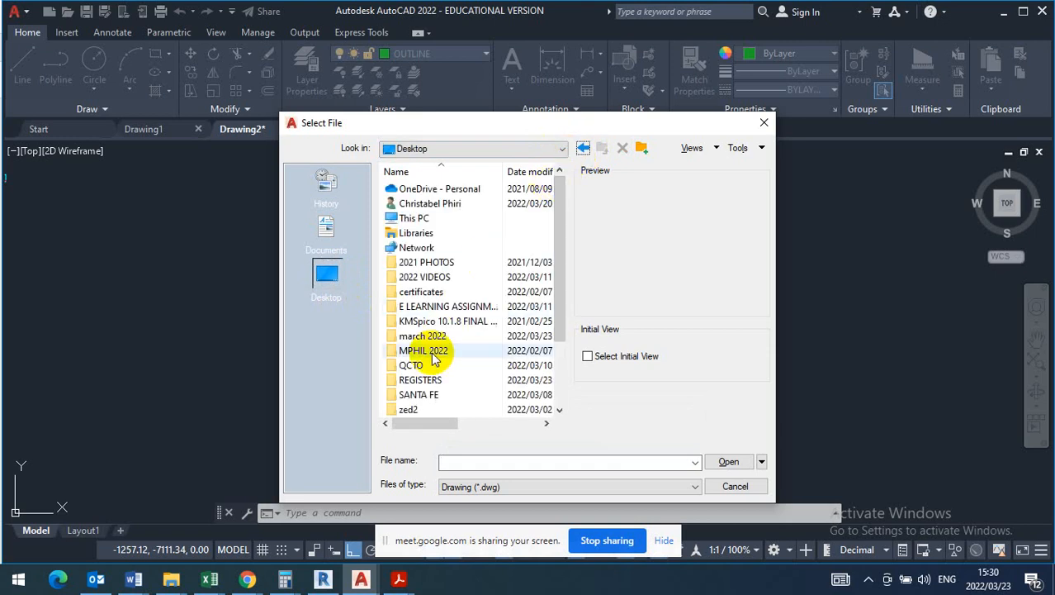
double_click(428, 382)
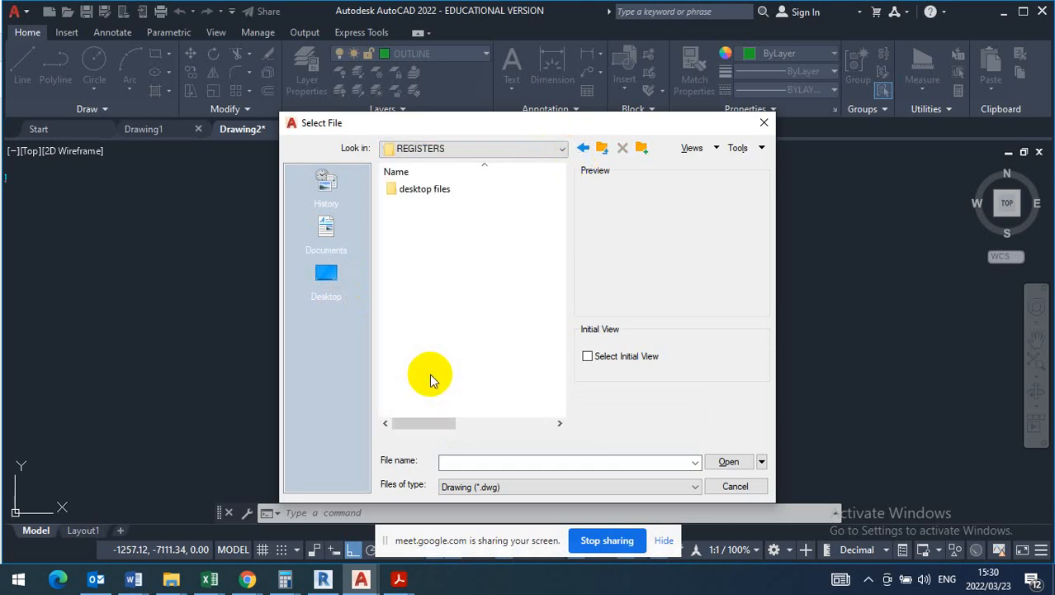
left_click(437, 190)
double_click(437, 190)
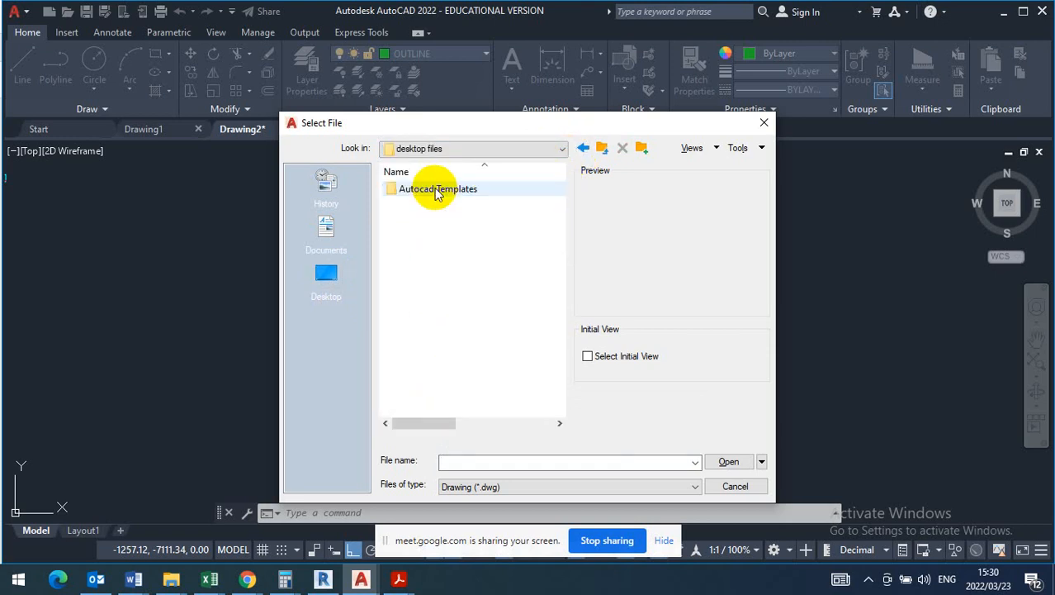
left_click(586, 146)
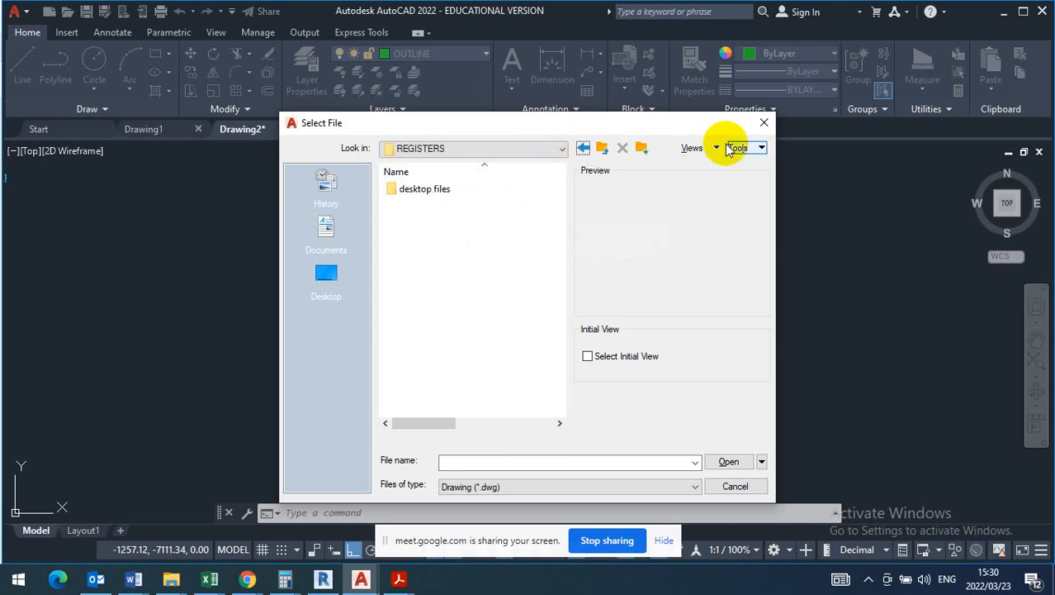
left_click(586, 147)
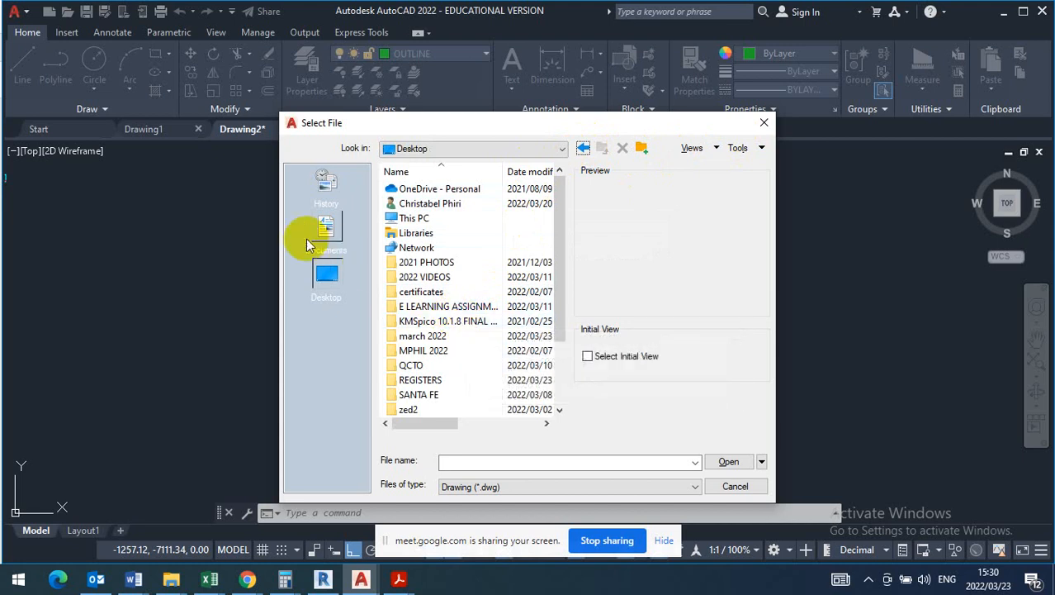
- Look through the Documents folders once more and close the file selection without opening a drawing
left_click(328, 228)
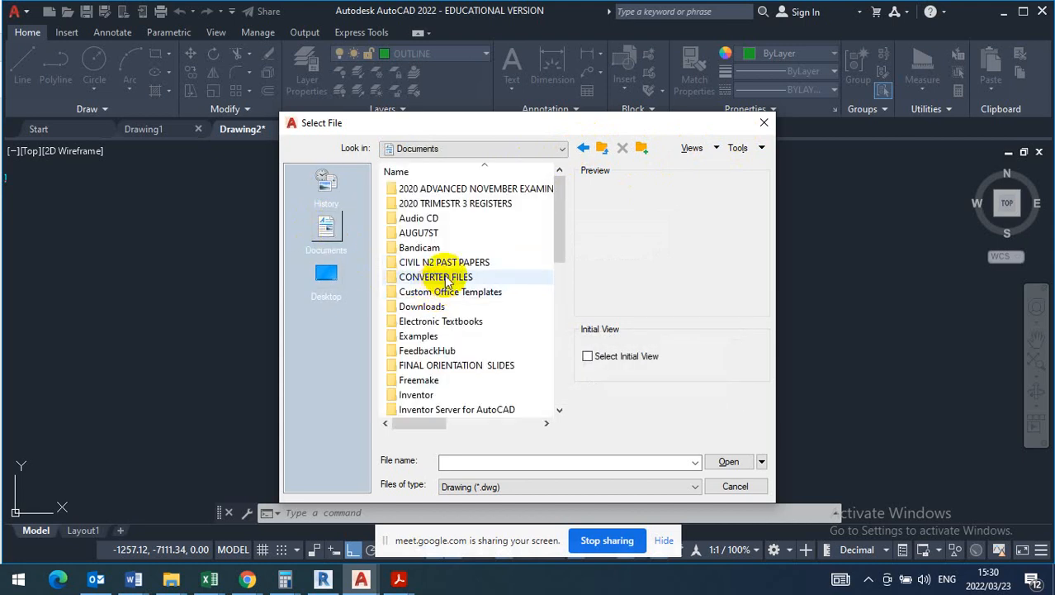
scroll(447, 295, "down", 2)
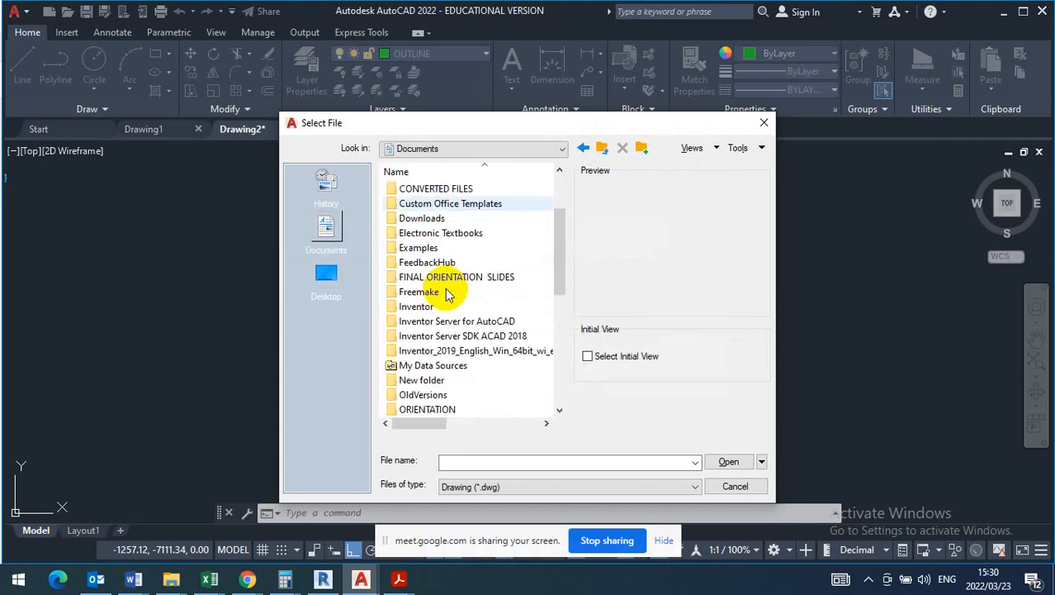
scroll(447, 294, "down", 2)
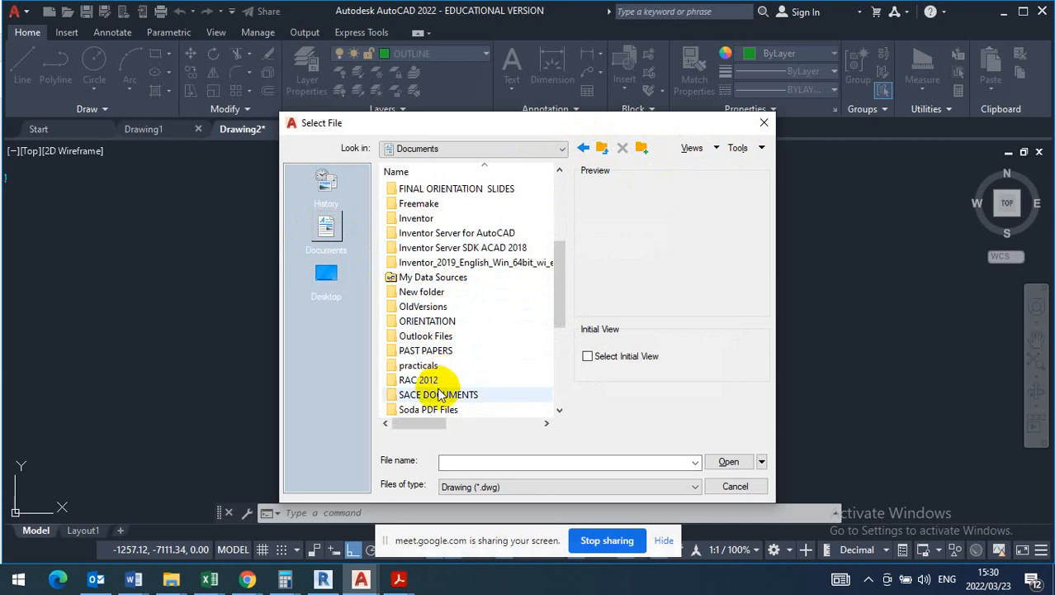
scroll(436, 391, "down", 2)
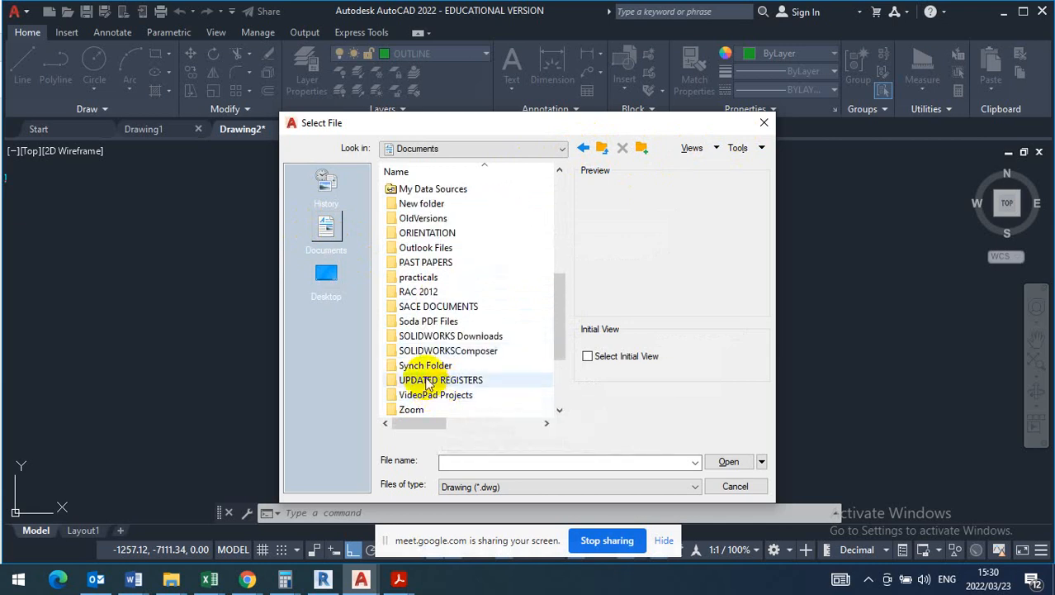
scroll(457, 296, "up", 2)
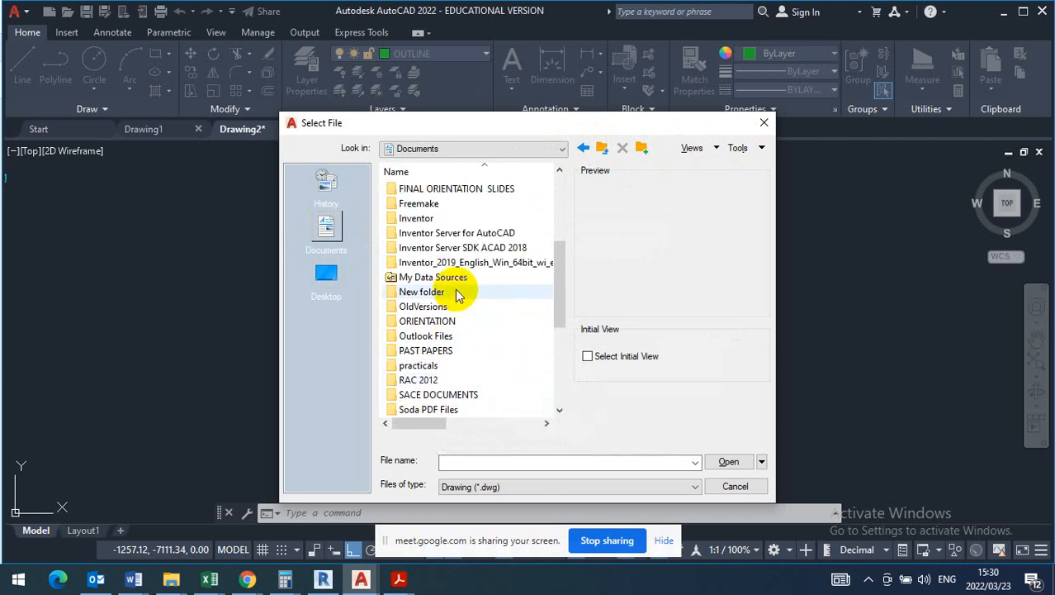
left_click(764, 122)
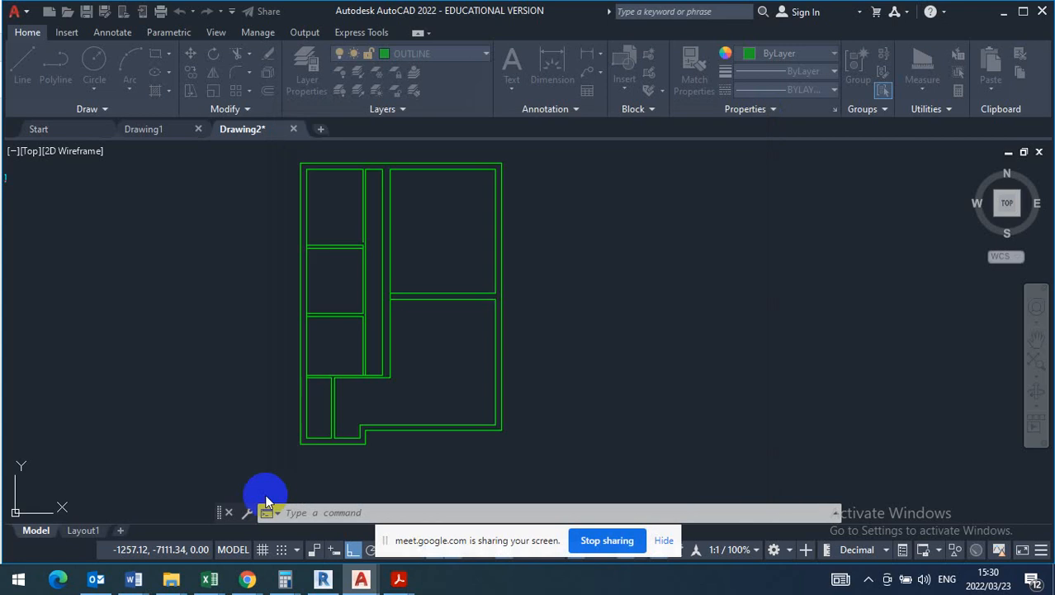
- Search the computer for SYMBOLS and open the Symbols folder under the RAC 2012 New Zealand annotations
left_click(18, 579)
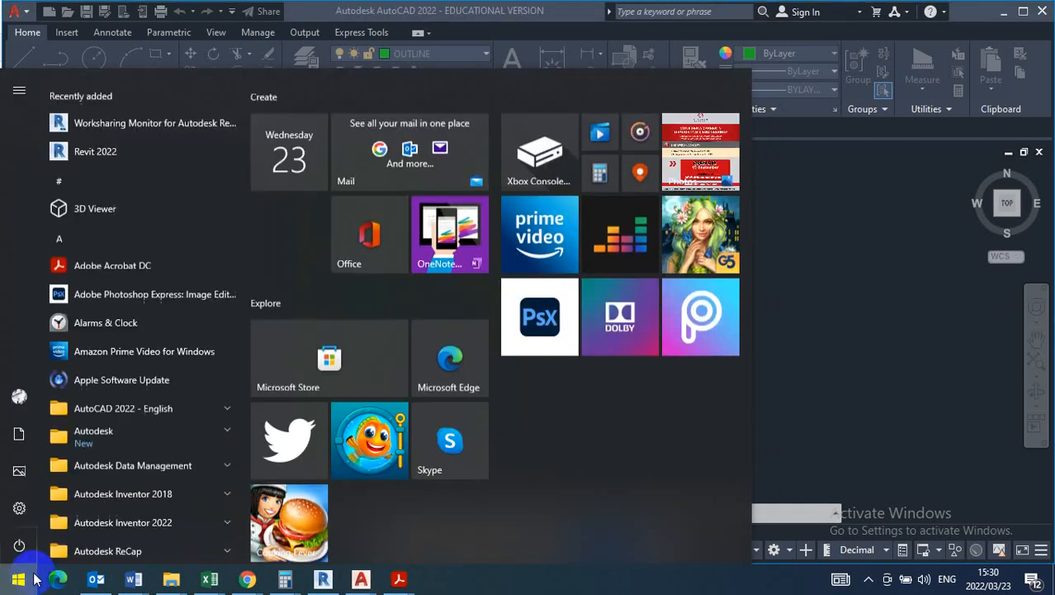
type("SYM")
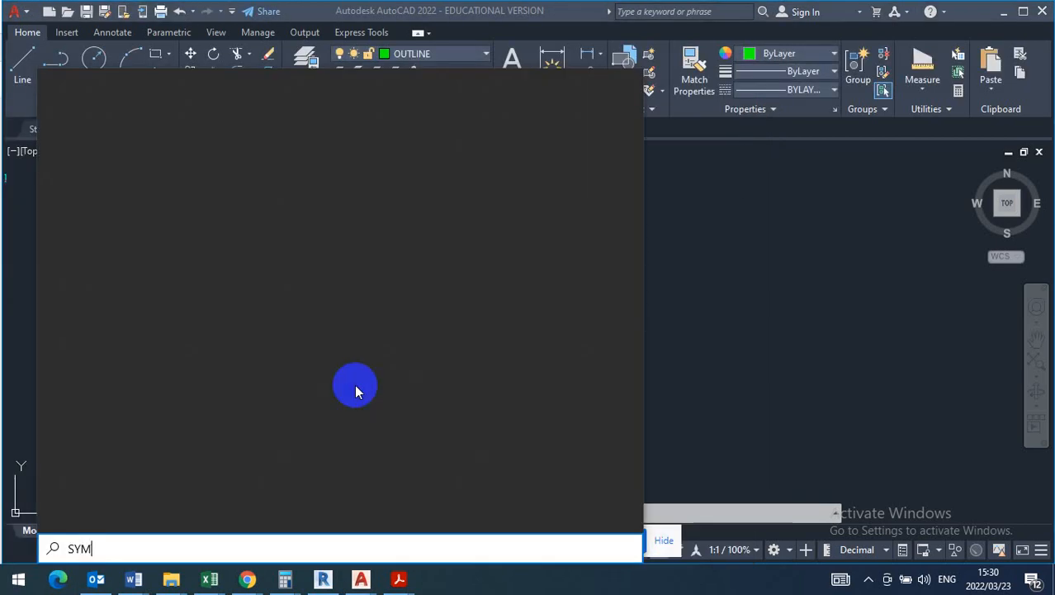
type("MBOL")
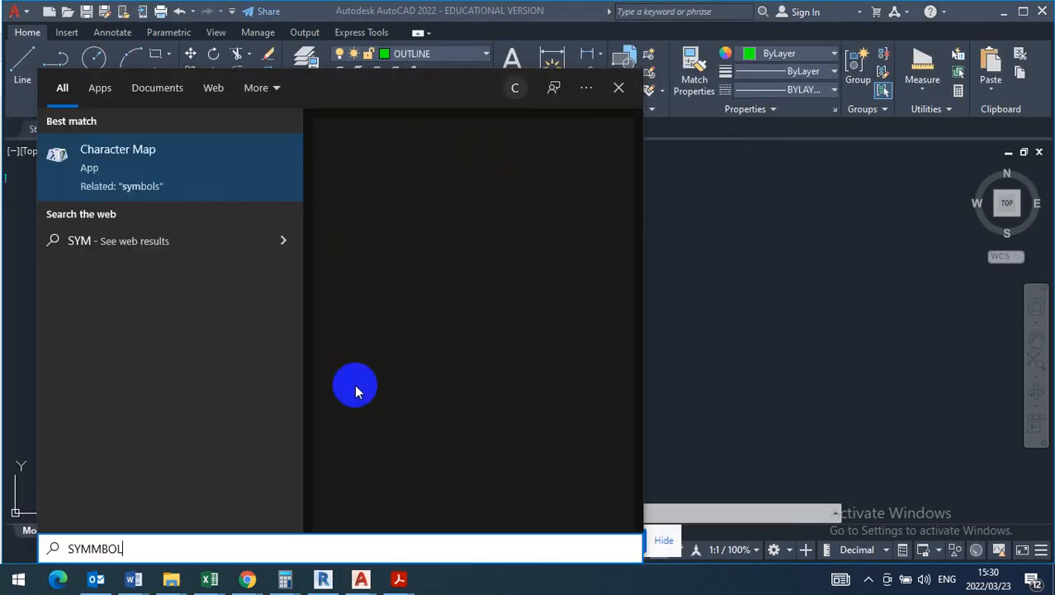
type("S")
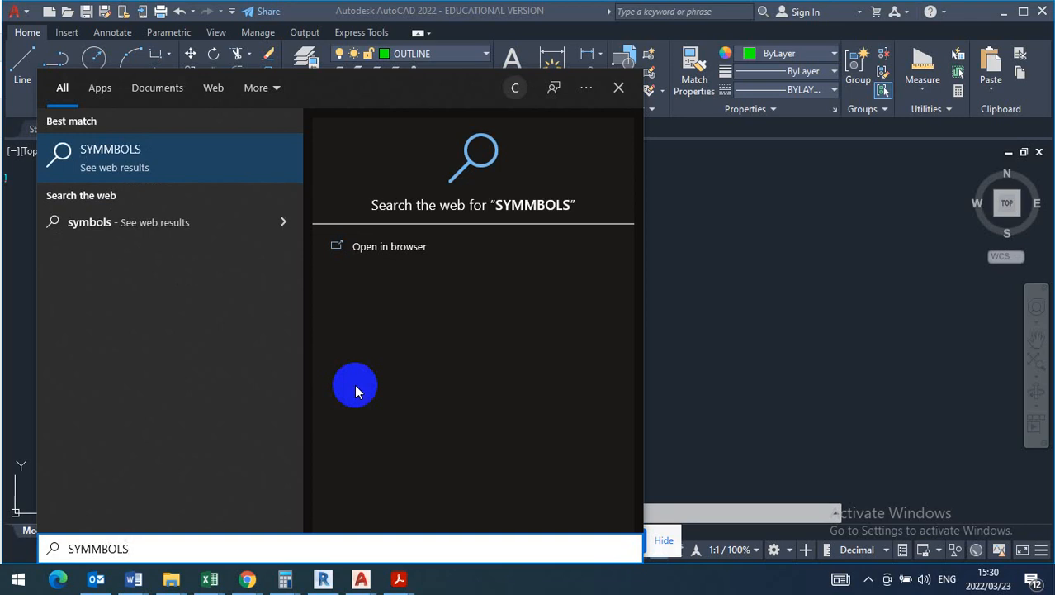
key("BackSpace")
key("BackSpace")
key("BackSpace")
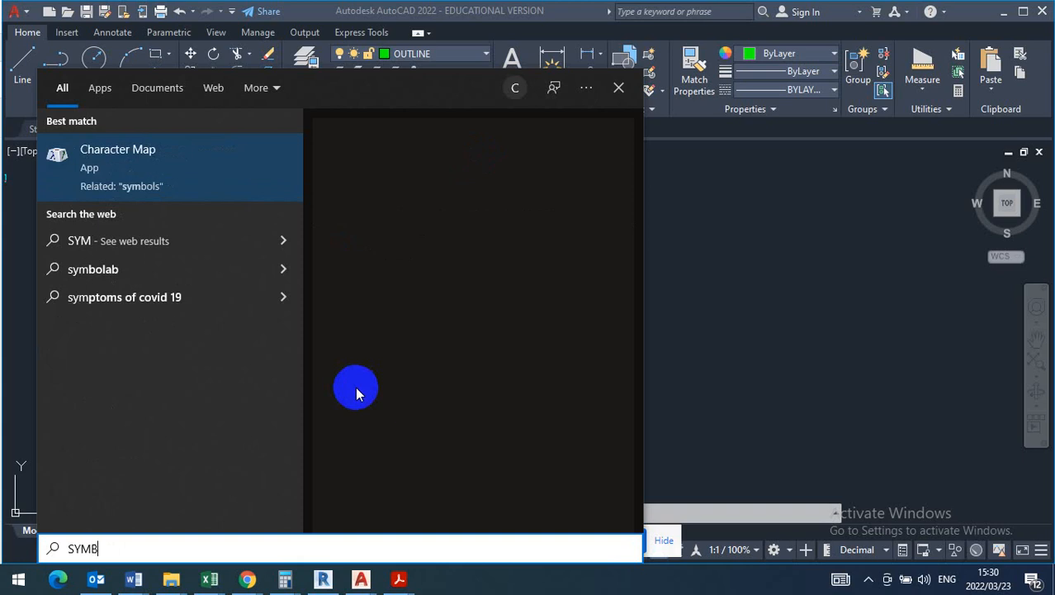
type("BOLS")
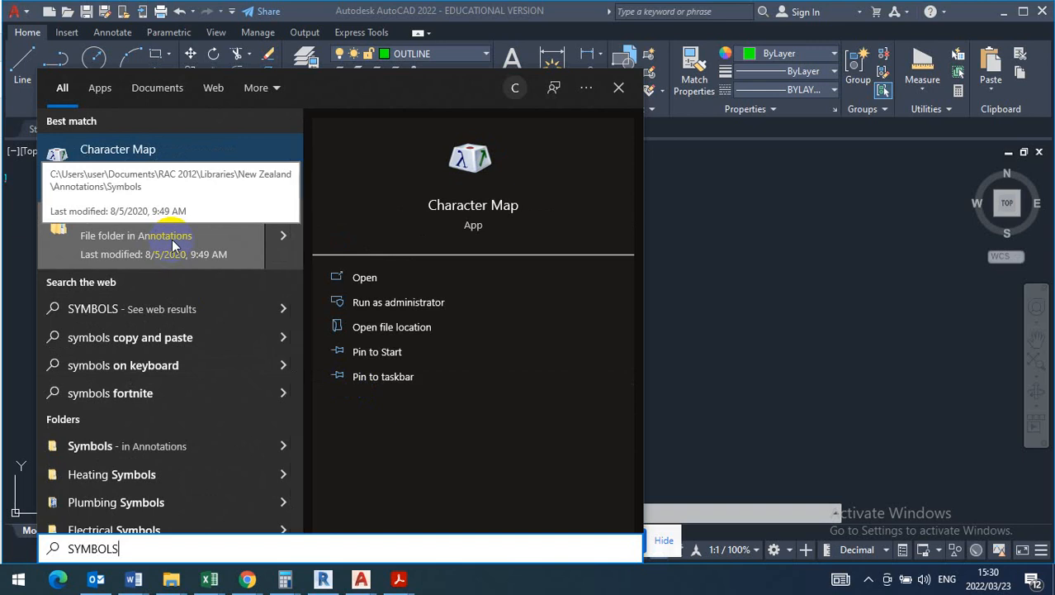
left_click(172, 240)
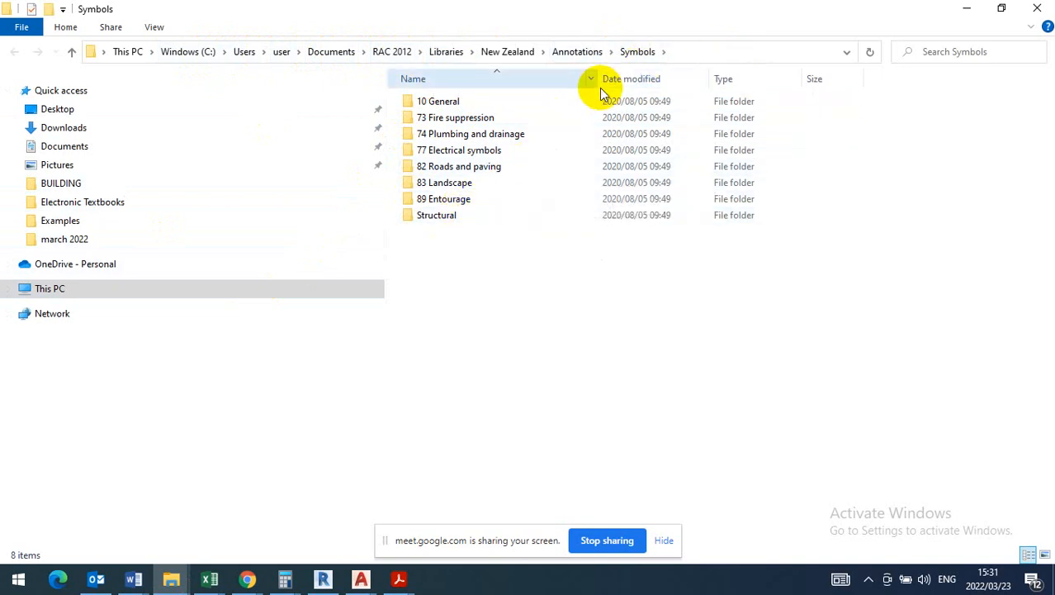
- Look through the files in the BUILDING past papers folder and close that window
left_click(64, 187)
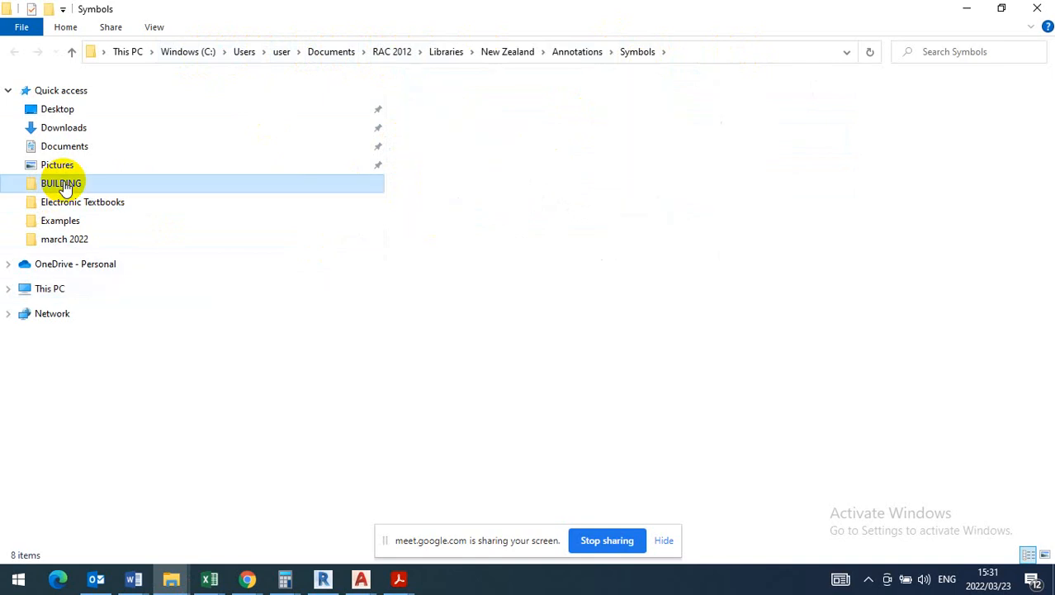
scroll(547, 436, "down", 20)
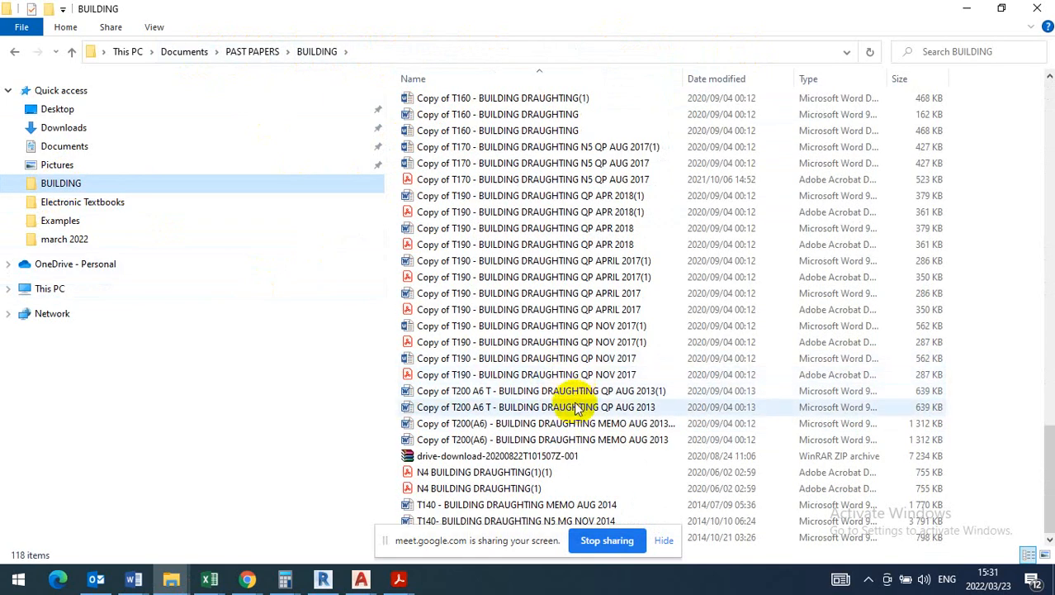
scroll(569, 400, "up", 20)
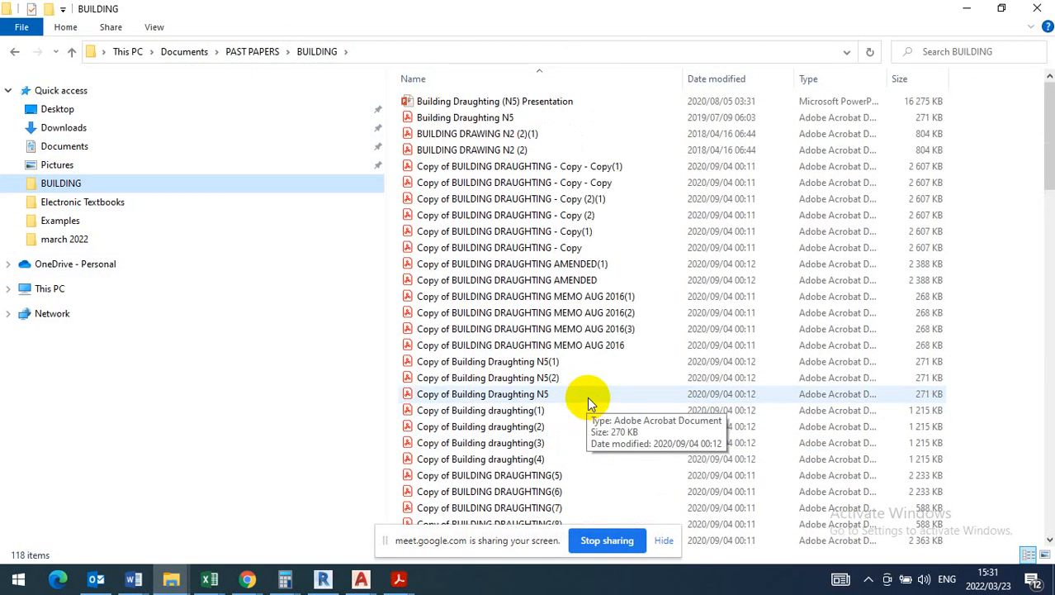
left_click(1038, 9)
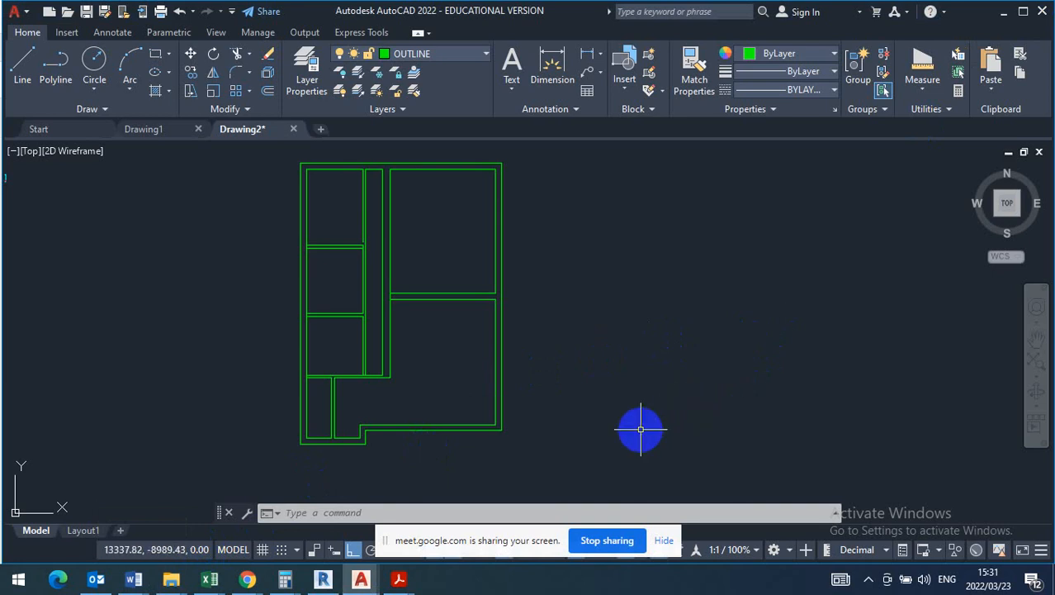
- Switch to the open Autocad Templates folder and check its LIBRARY and arch subfolders for symbols
left_click(171, 580)
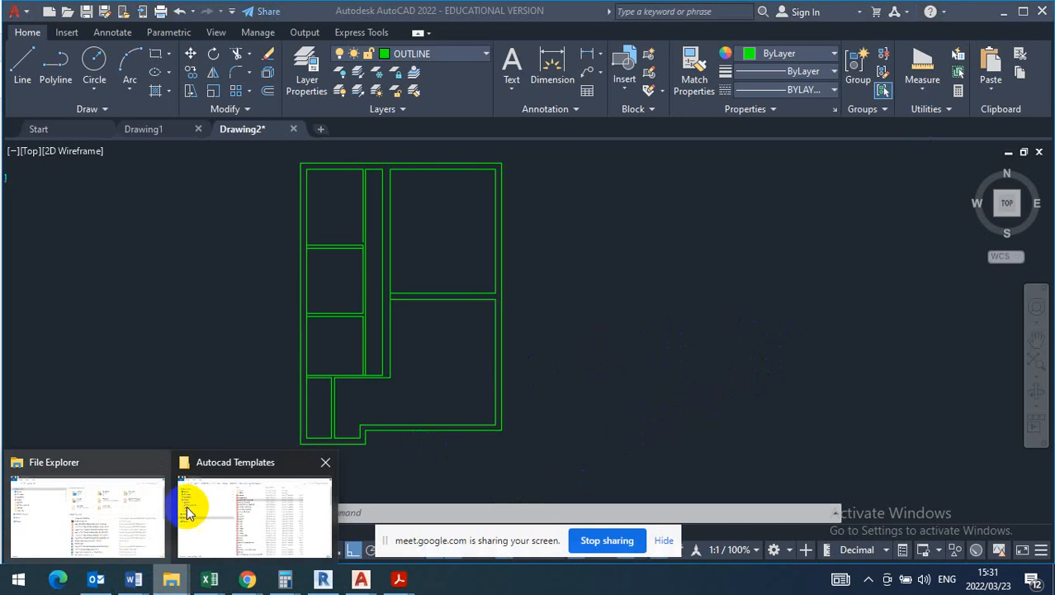
left_click(213, 508)
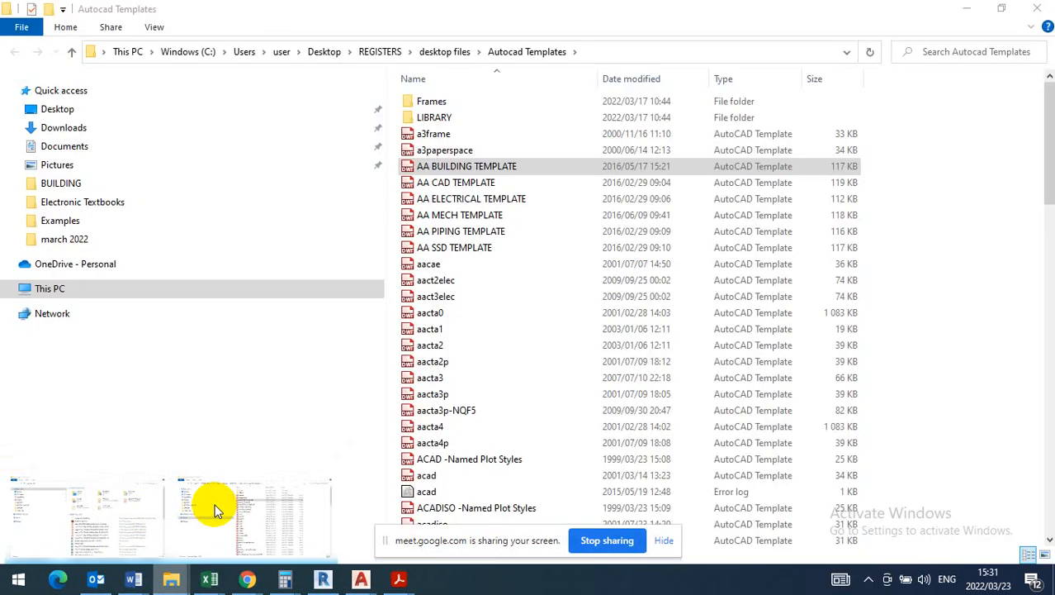
double_click(446, 118)
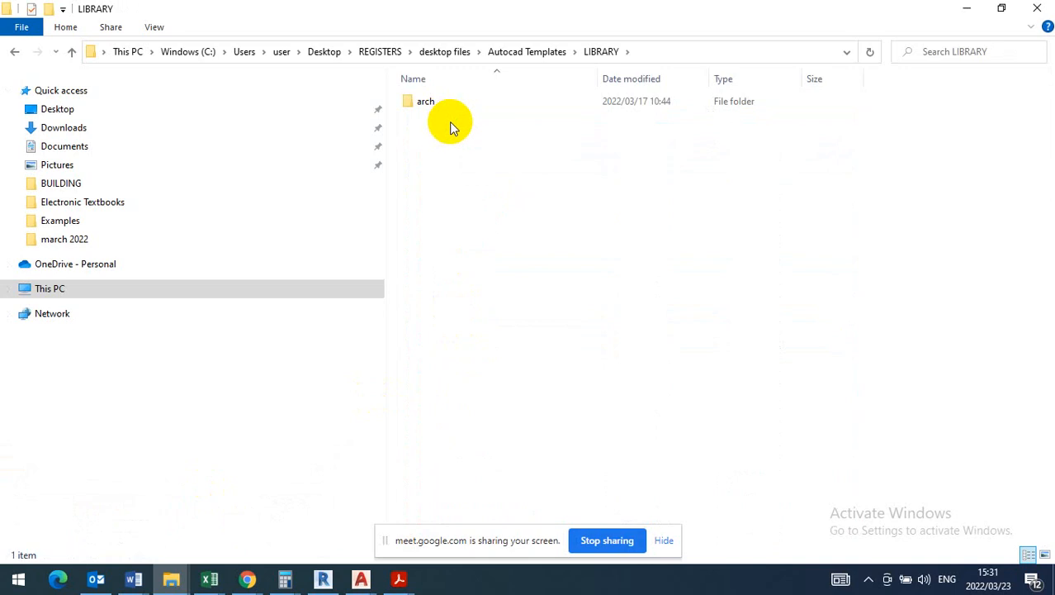
double_click(439, 101)
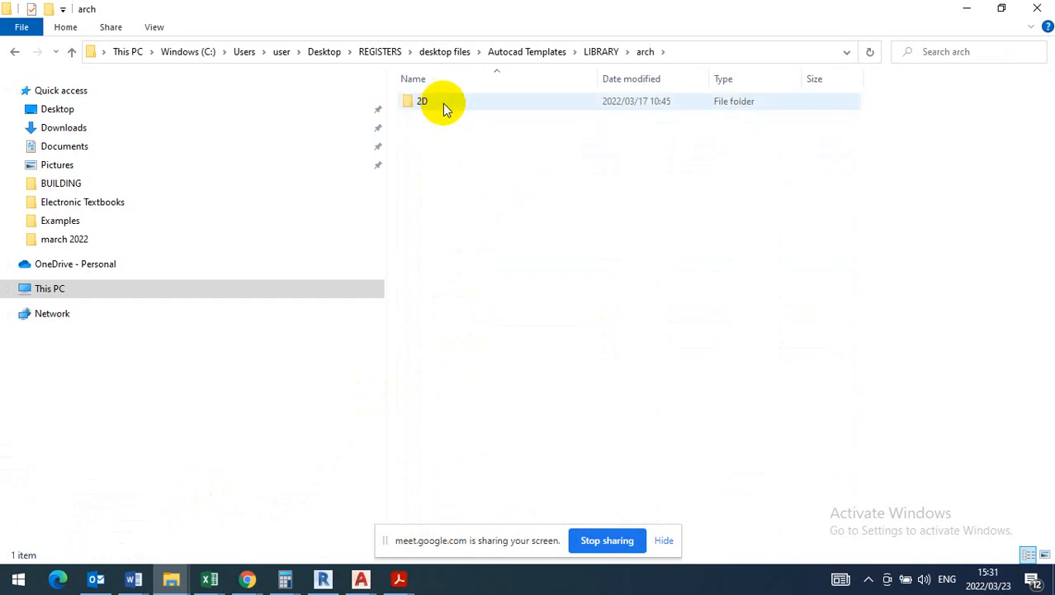
left_click(18, 52)
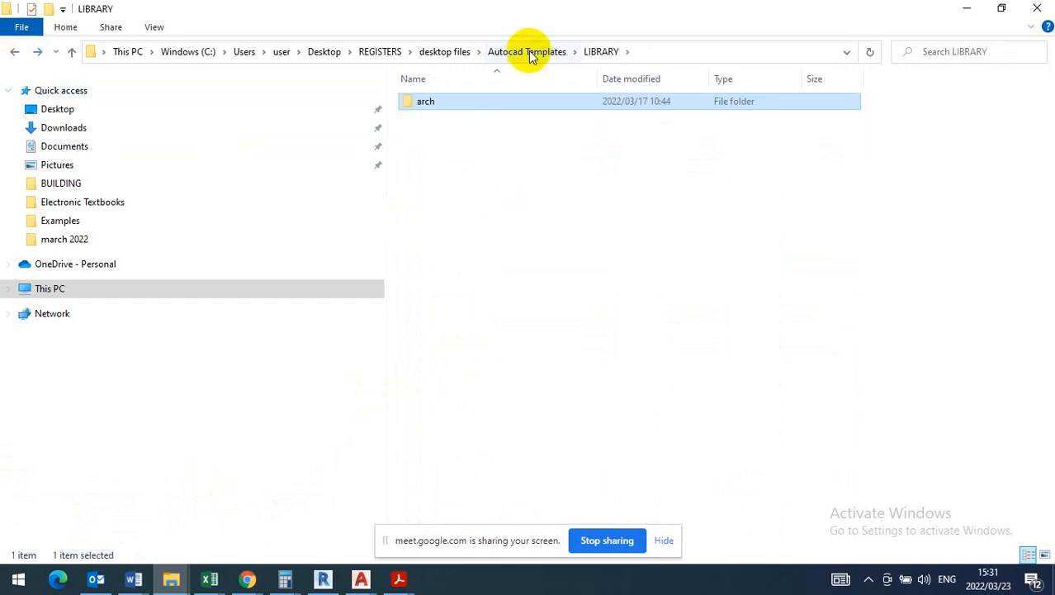
- Go up to the desktop files folder, look through it and search it for SYMBOLS
left_click(444, 53)
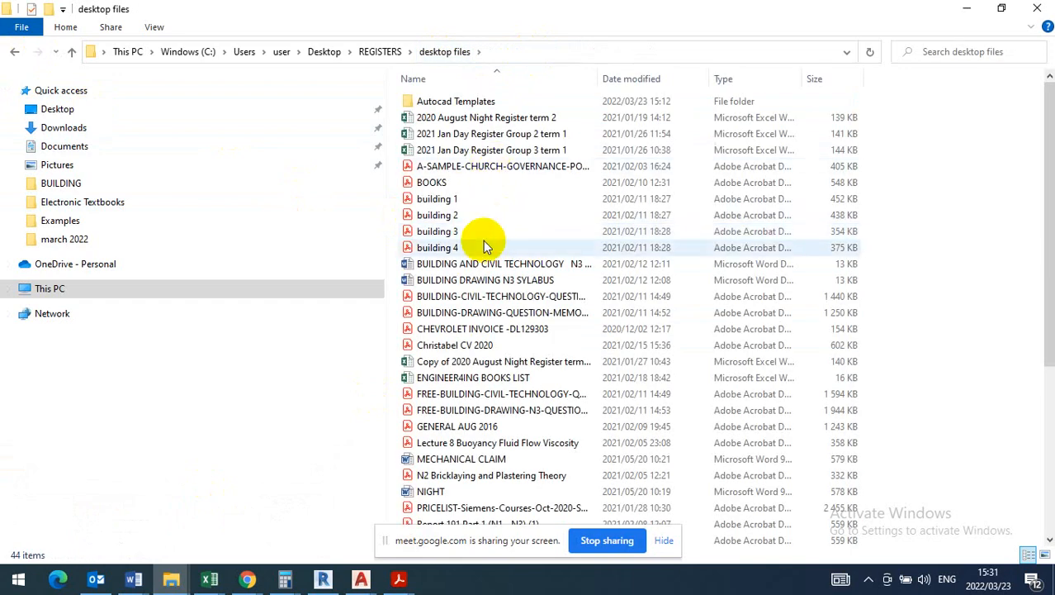
scroll(483, 240, "down", 1)
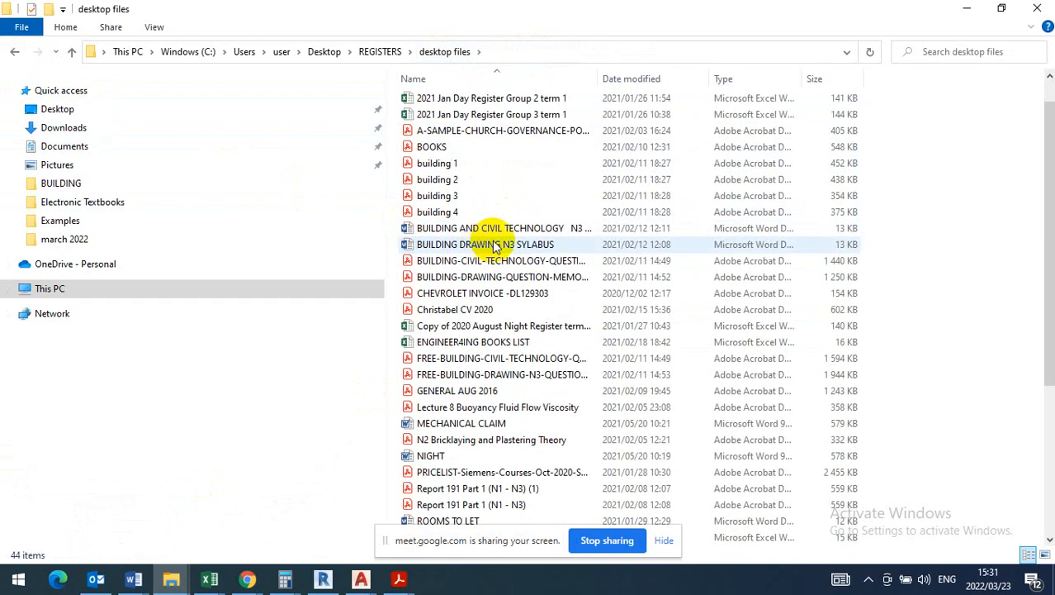
left_click(959, 52)
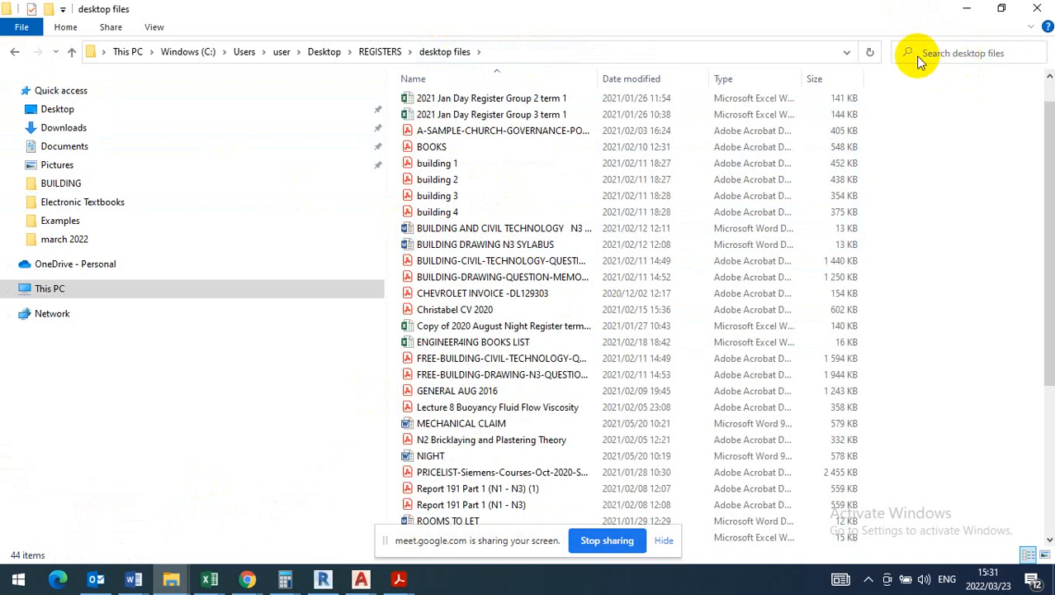
type("s")
type("YMBOLS")
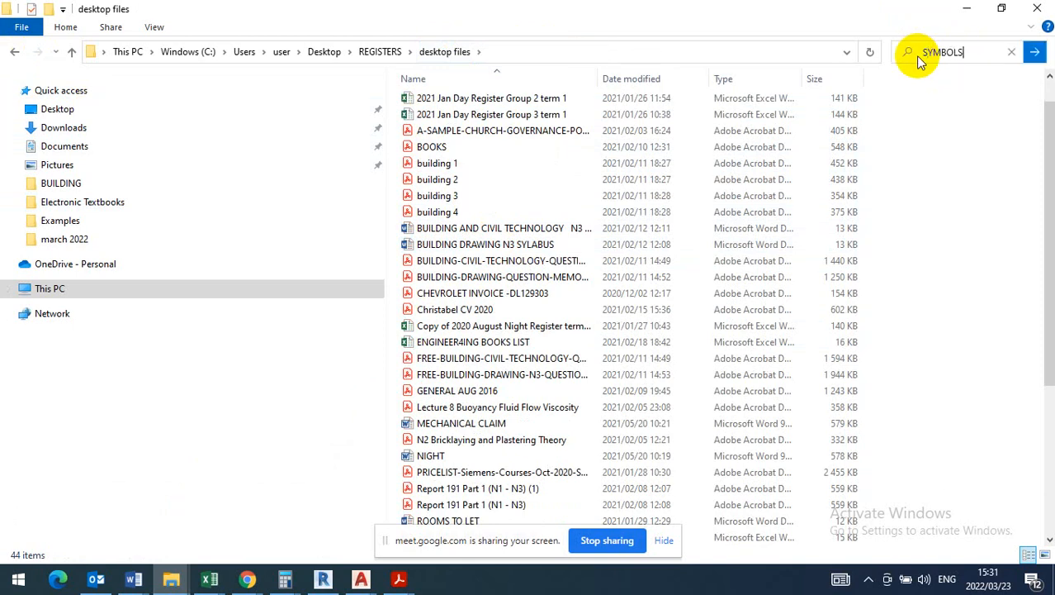
key("Return")
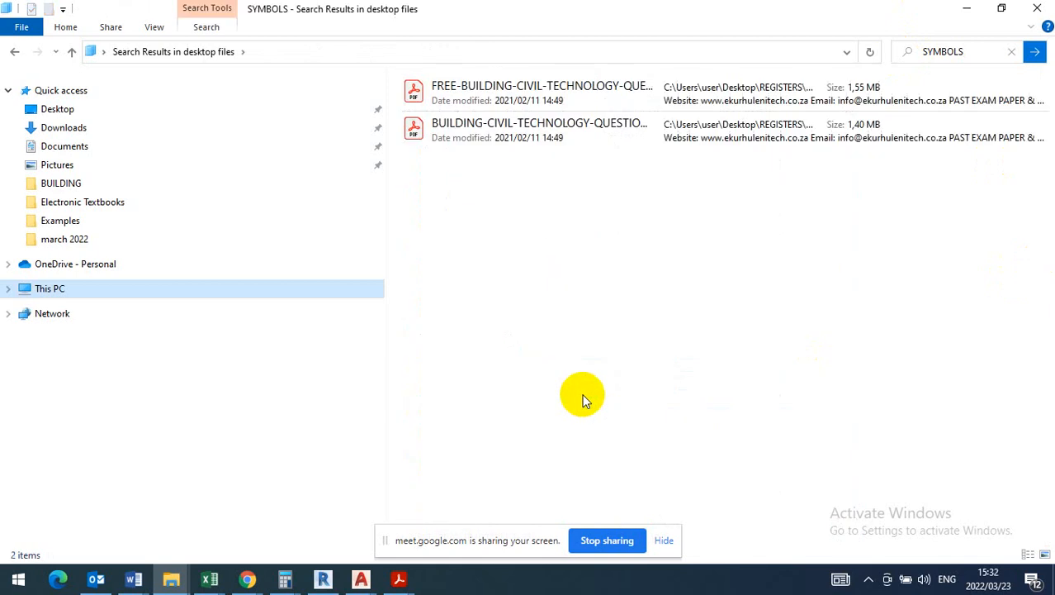
- Search the Documents folder for SYMBOLS
left_click(73, 148)
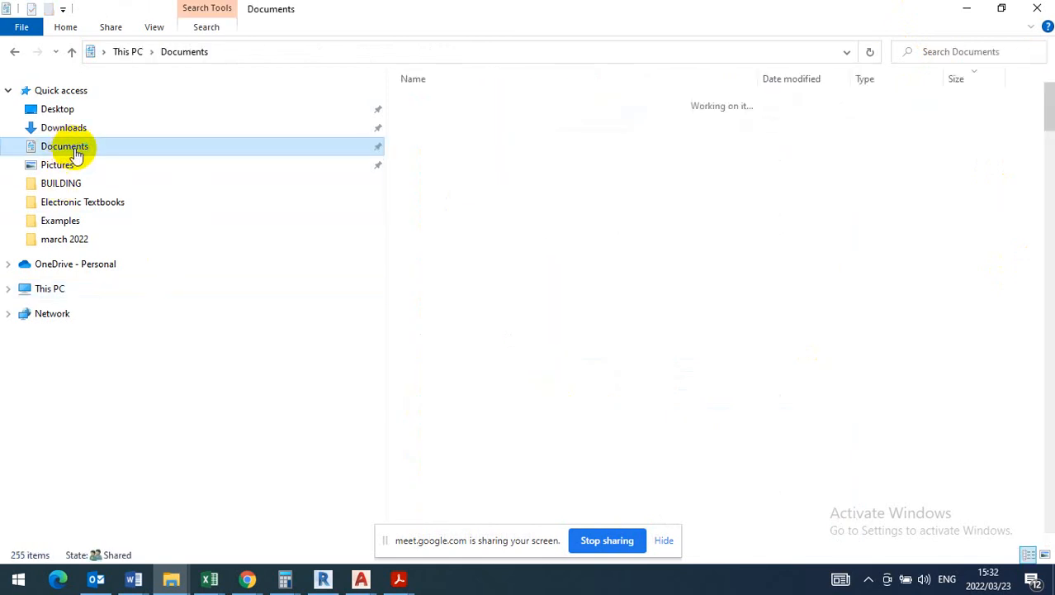
left_click(985, 56)
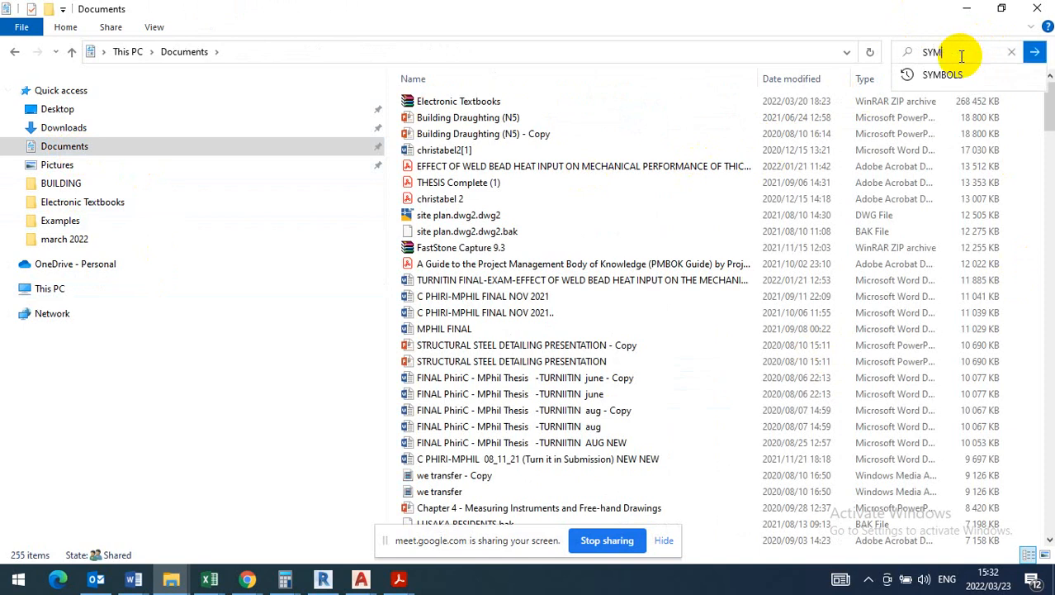
type("SYMBOLS")
key("Return")
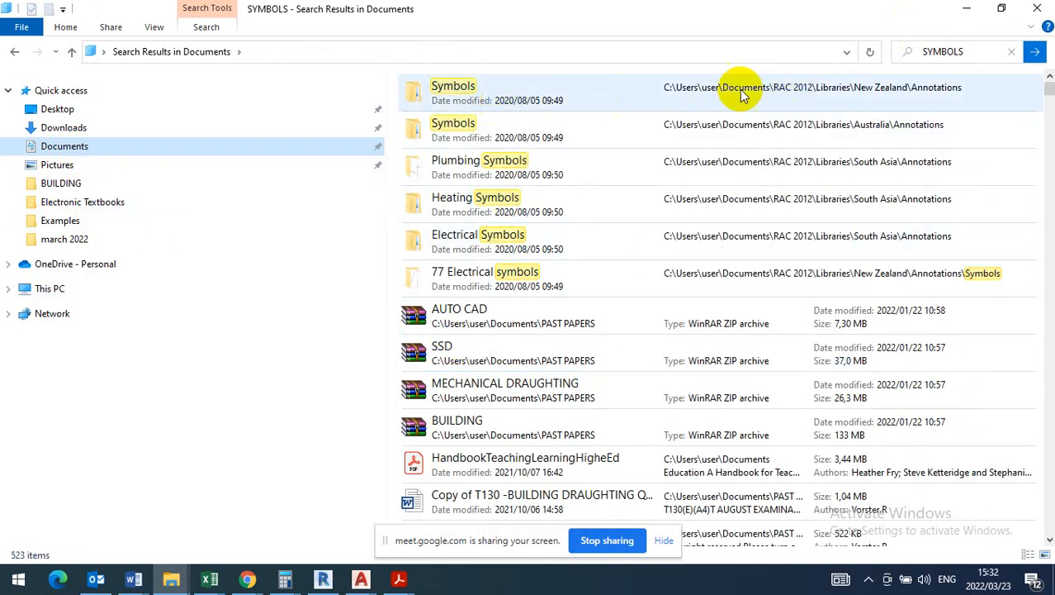
- Check the New Zealand Symbols folder among the search results and return to the AutoCAD floor plan
left_click(493, 100)
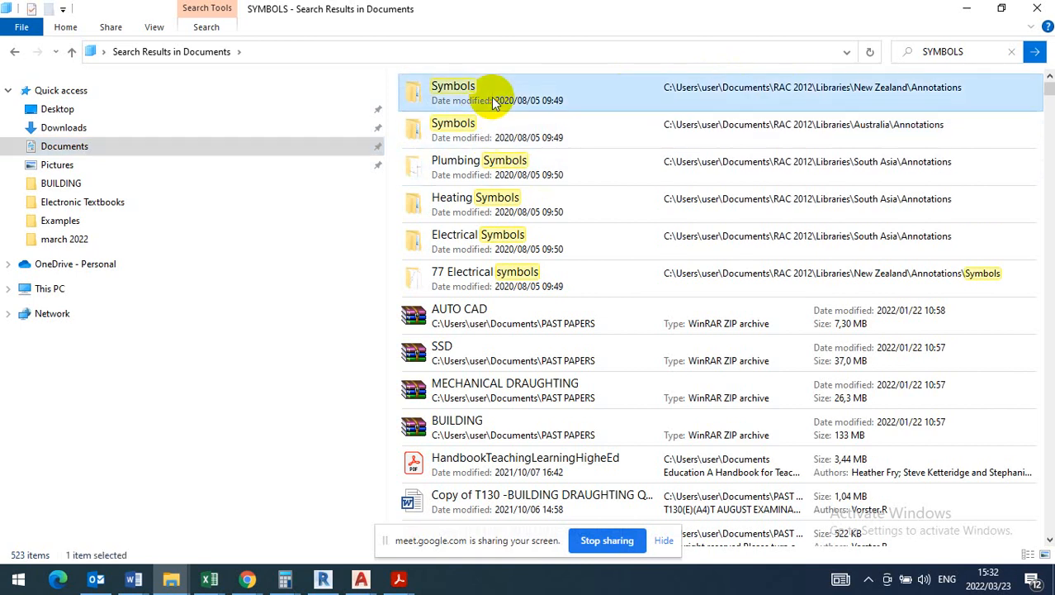
double_click(493, 97)
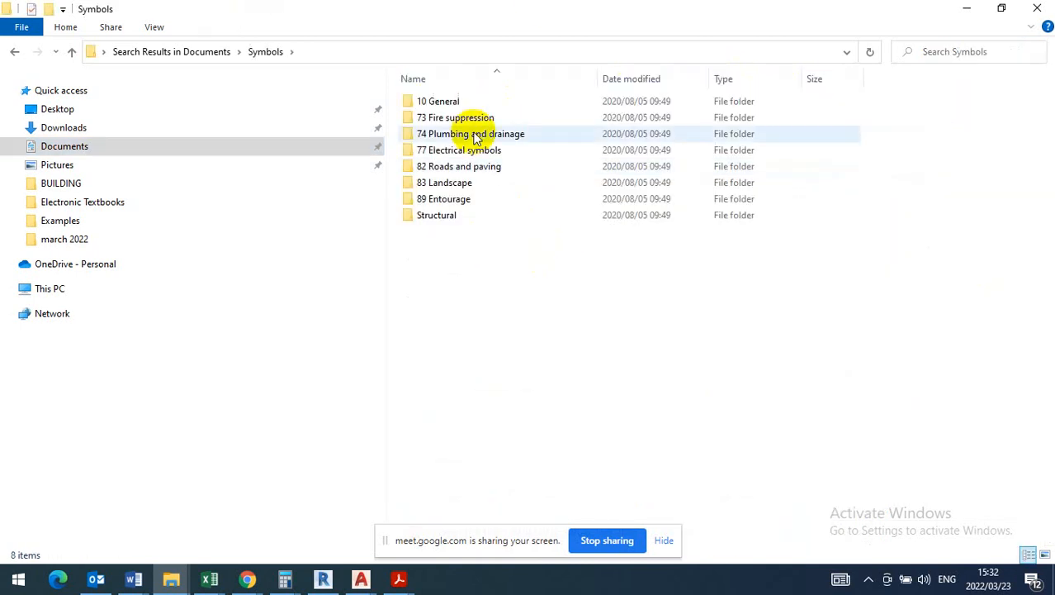
left_click(967, 10)
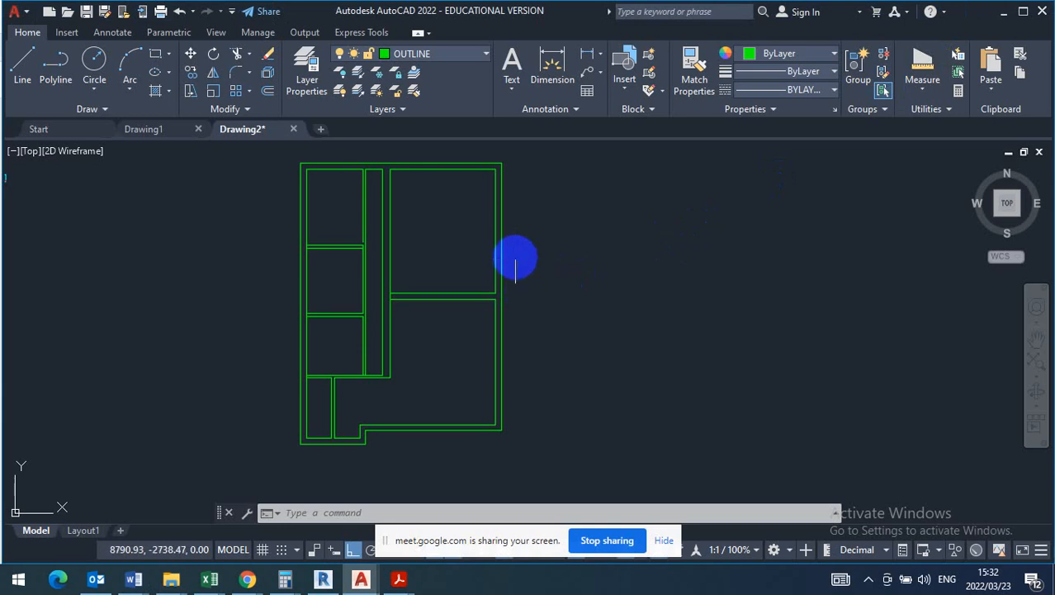
scroll(513, 257, "down", 2)
scroll(409, 328, "up", 3)
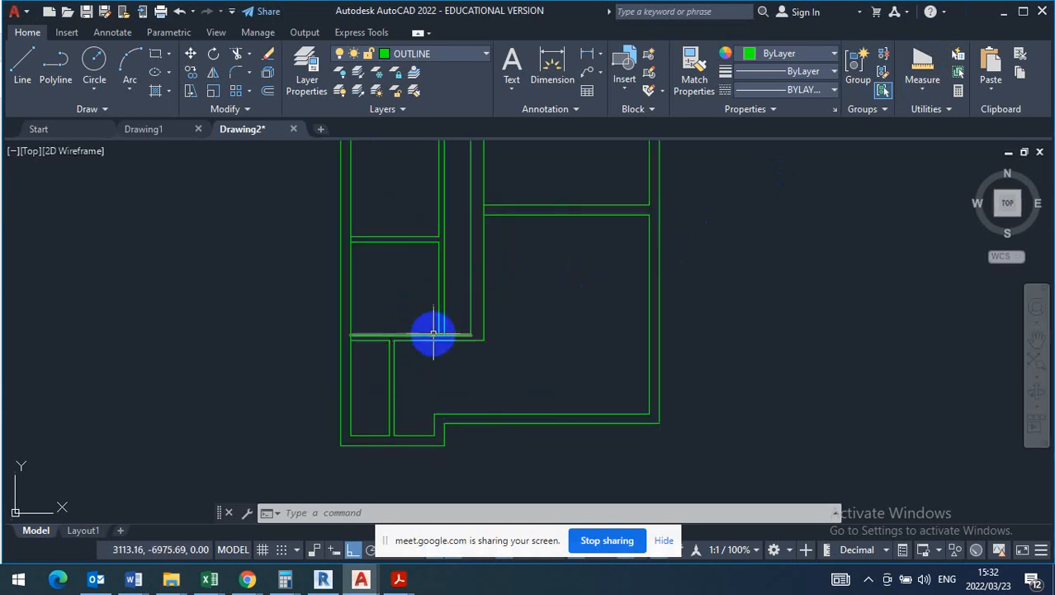
scroll(442, 388, "down", 3)
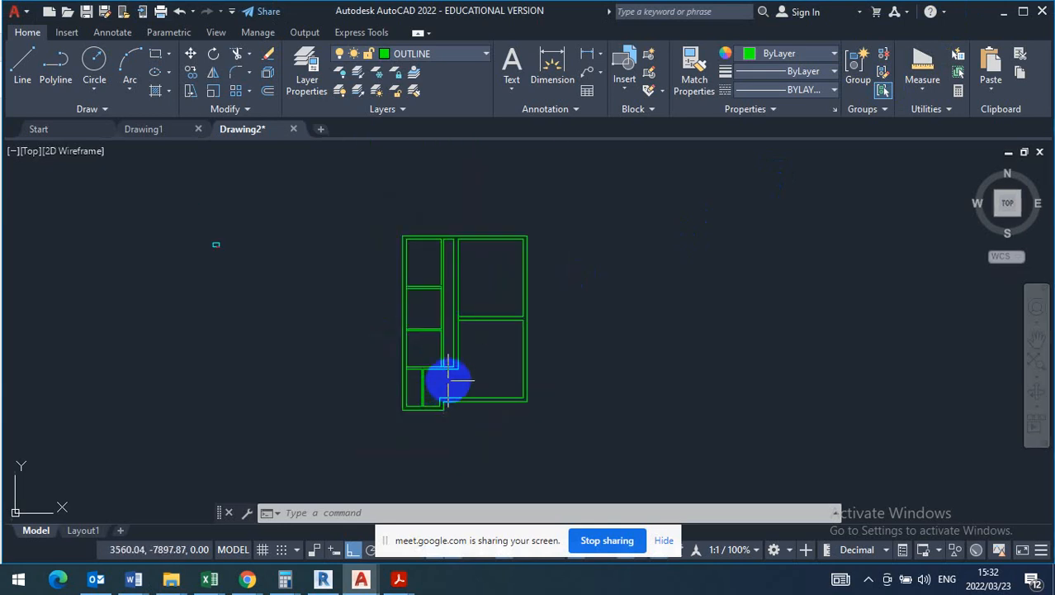
scroll(459, 367, "up", 2)
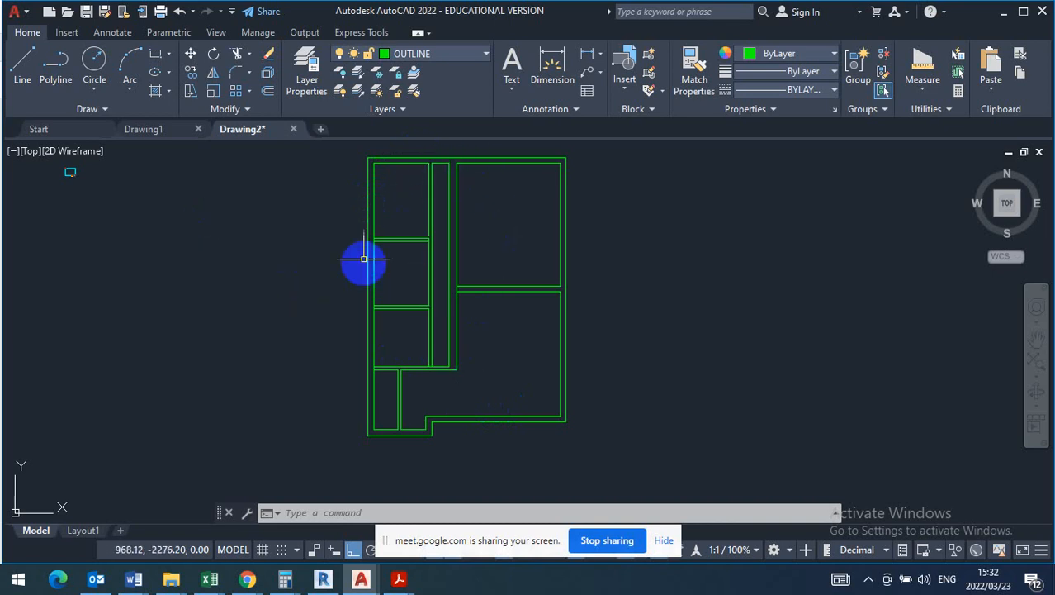
left_click(430, 241)
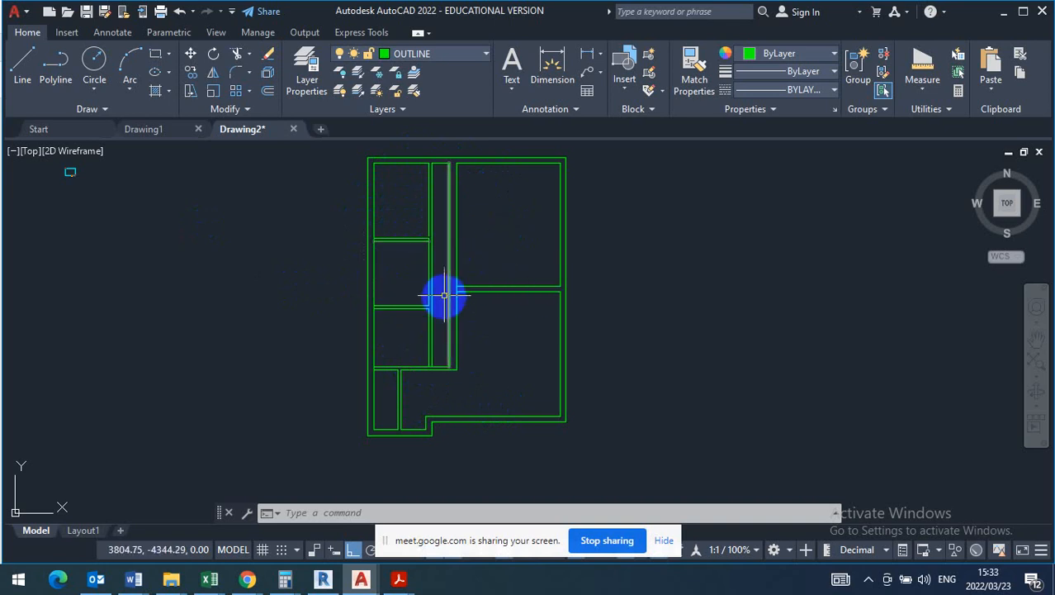
- Scale the entire floor plan by a factor of 1/100 about the top-left outer corner of its walls
scroll(444, 295, "down", 2)
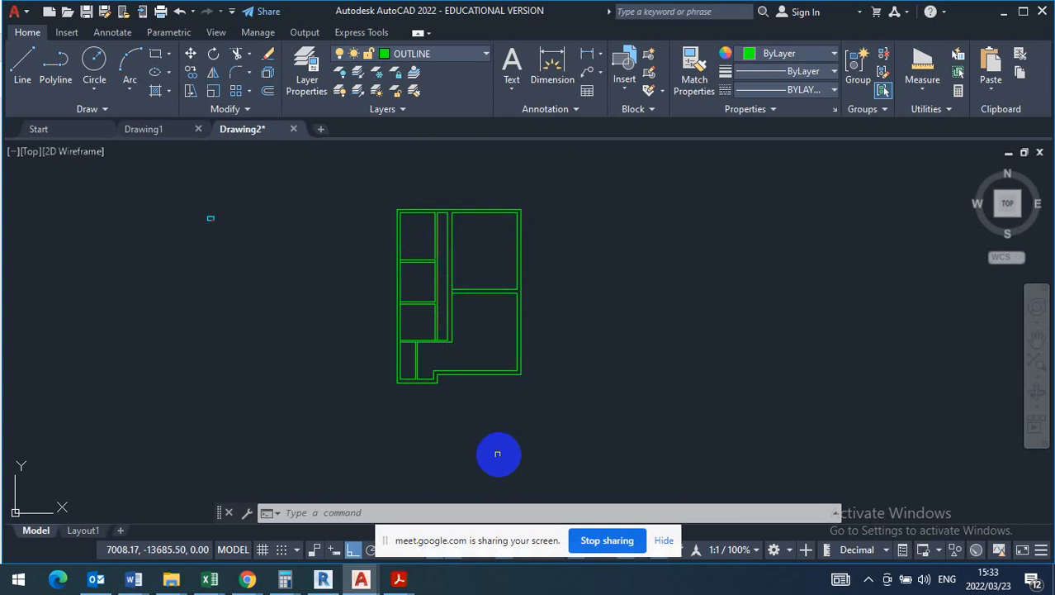
left_click(376, 447)
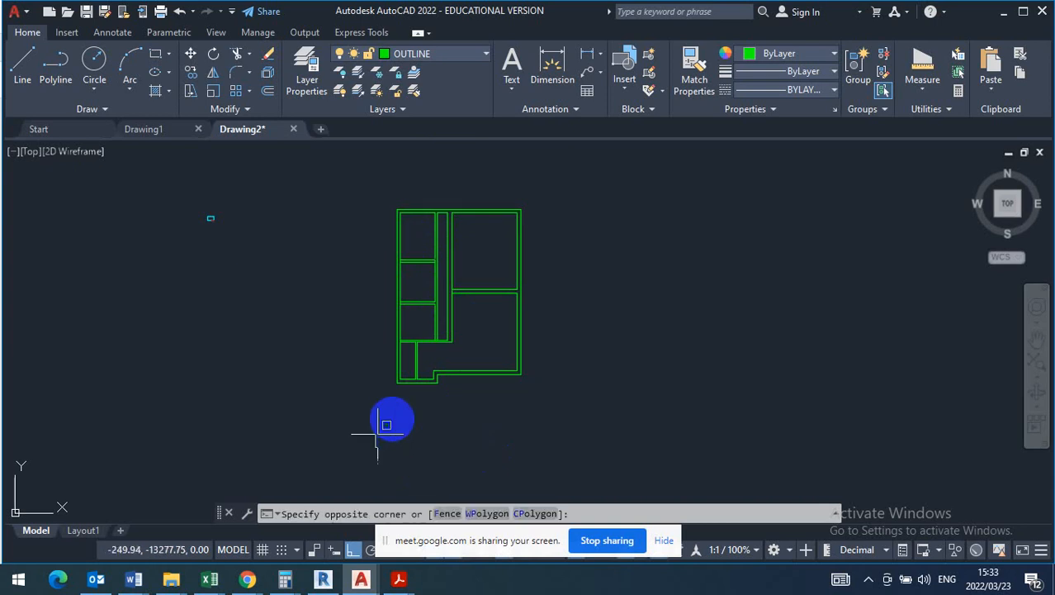
left_click(572, 177)
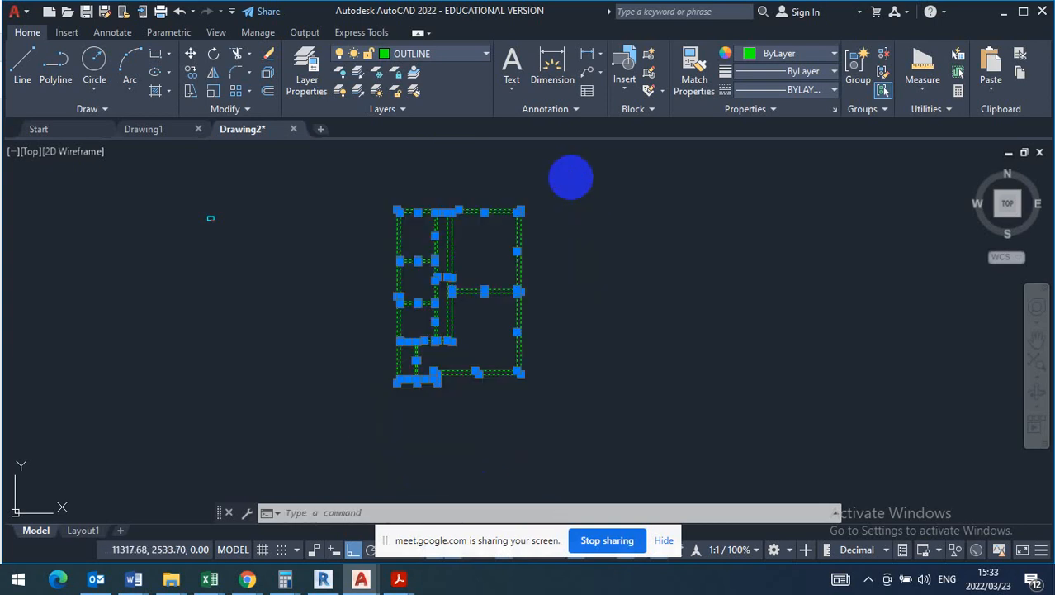
left_click(214, 92)
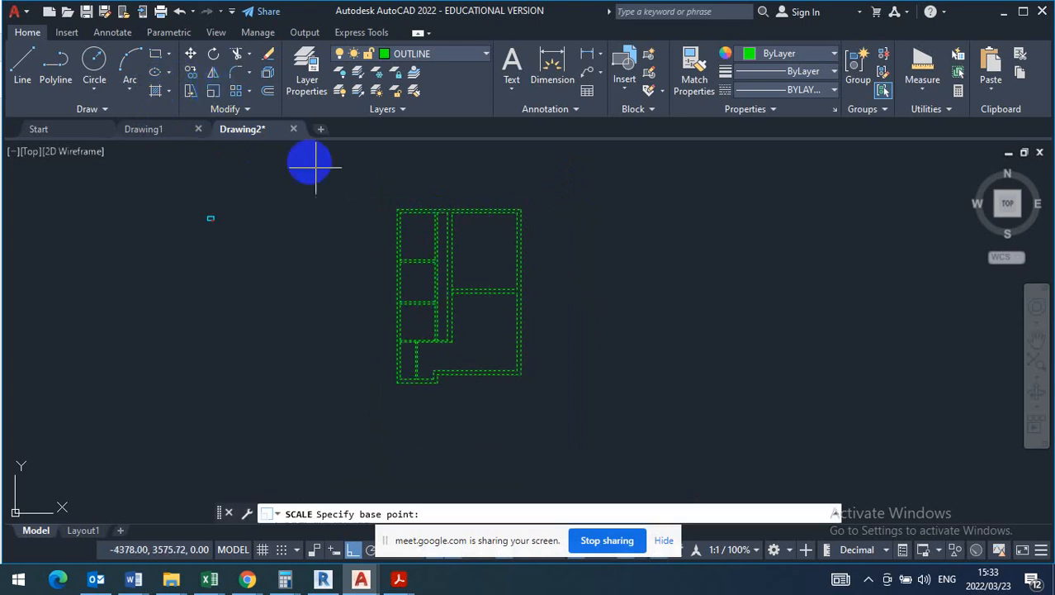
left_click(398, 209)
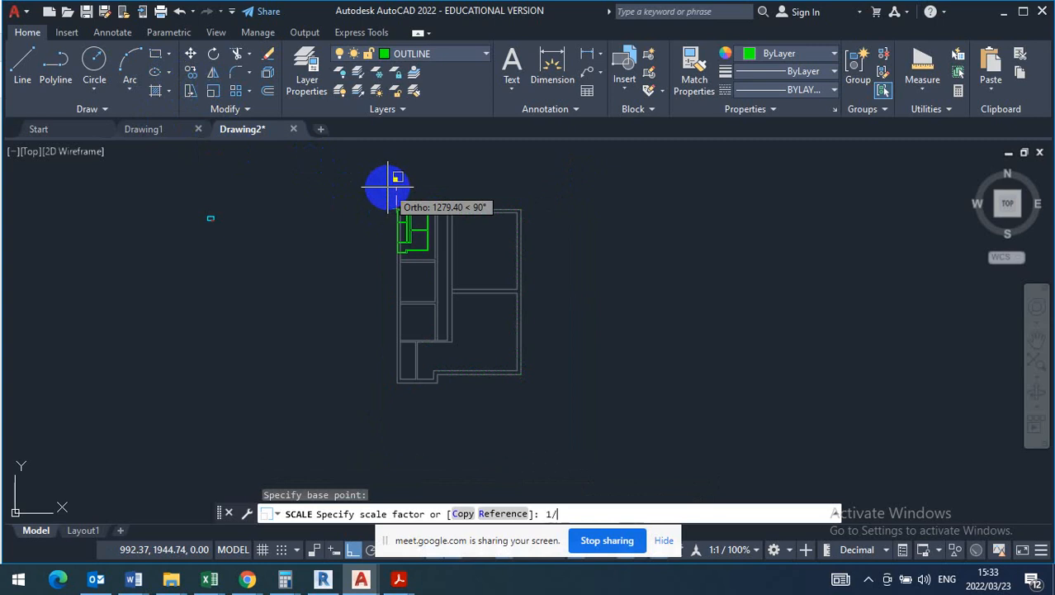
type("1/100")
key("Return")
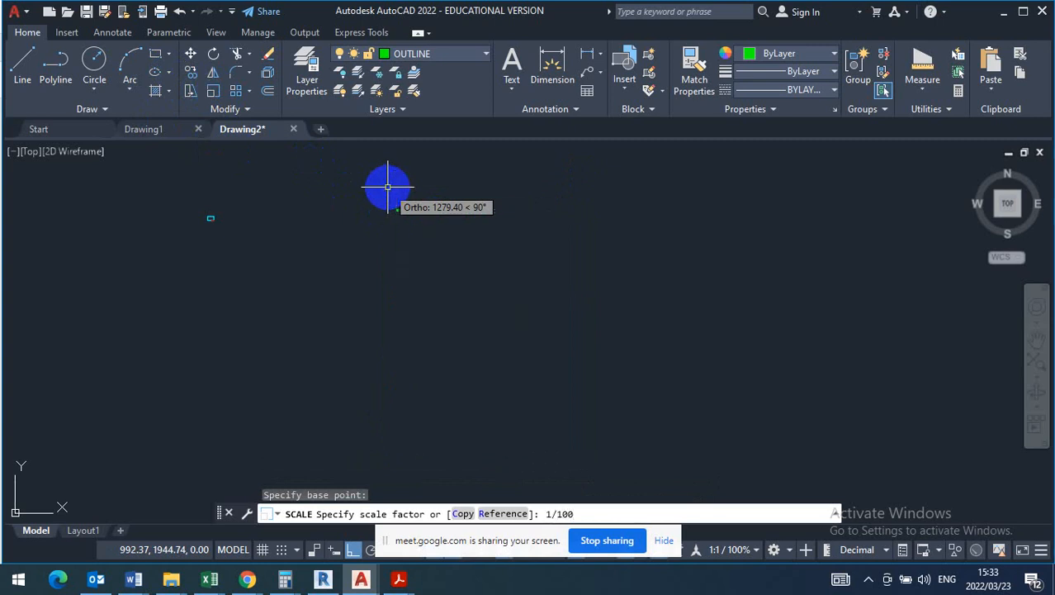
scroll(366, 237, "up", 5)
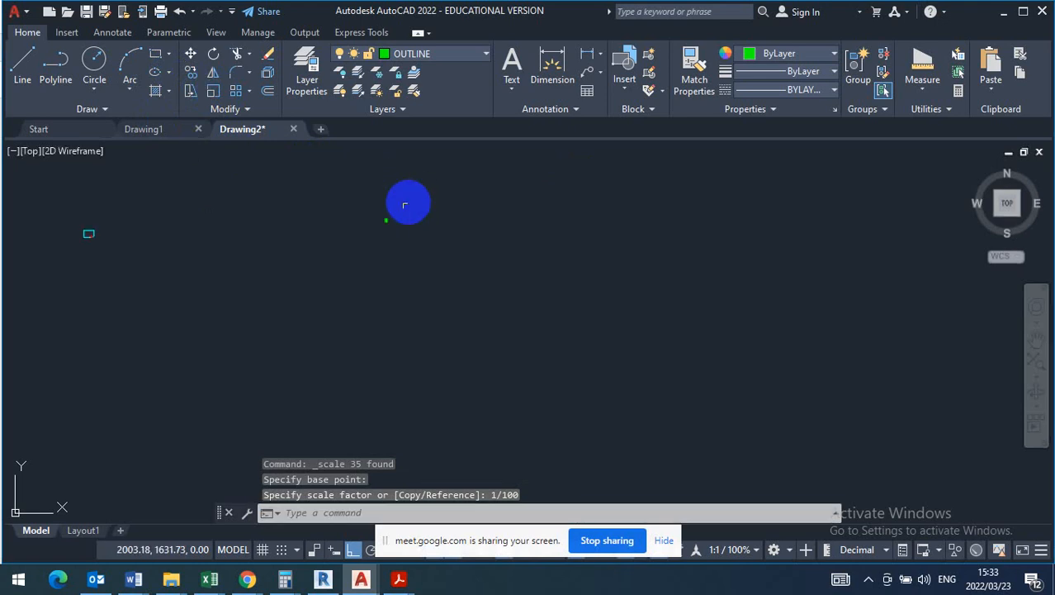
scroll(365, 243, "up", 5)
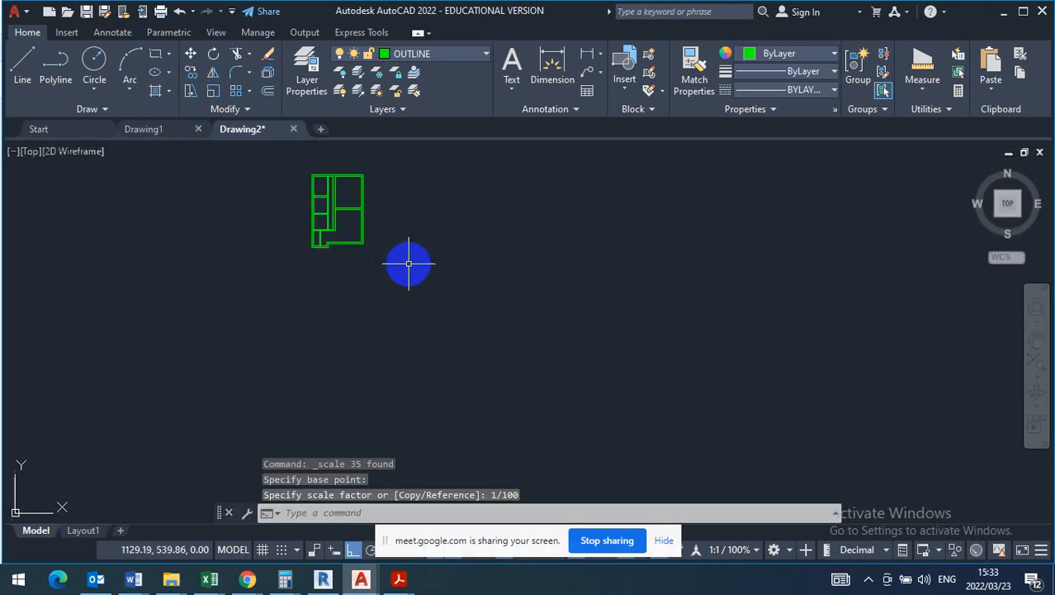
- Move the A3 landscape sheet frame by its top-right corner, with ortho off, so that it surrounds the scaled floor plan
scroll(479, 271, "down", 4)
scroll(497, 272, "down", 2)
scroll(373, 295, "down", 6)
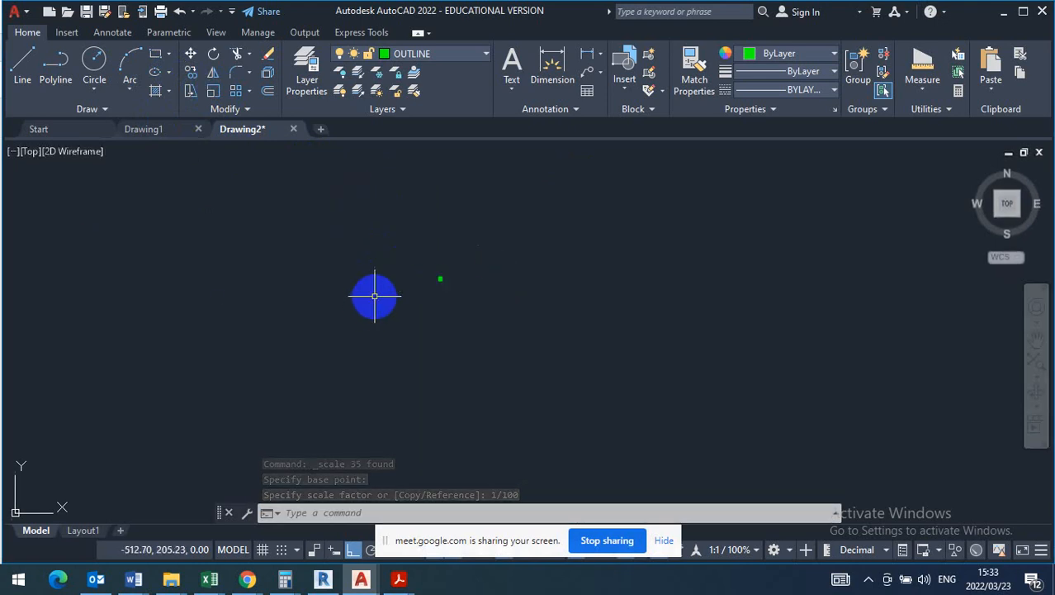
left_click(164, 336)
left_click(307, 231)
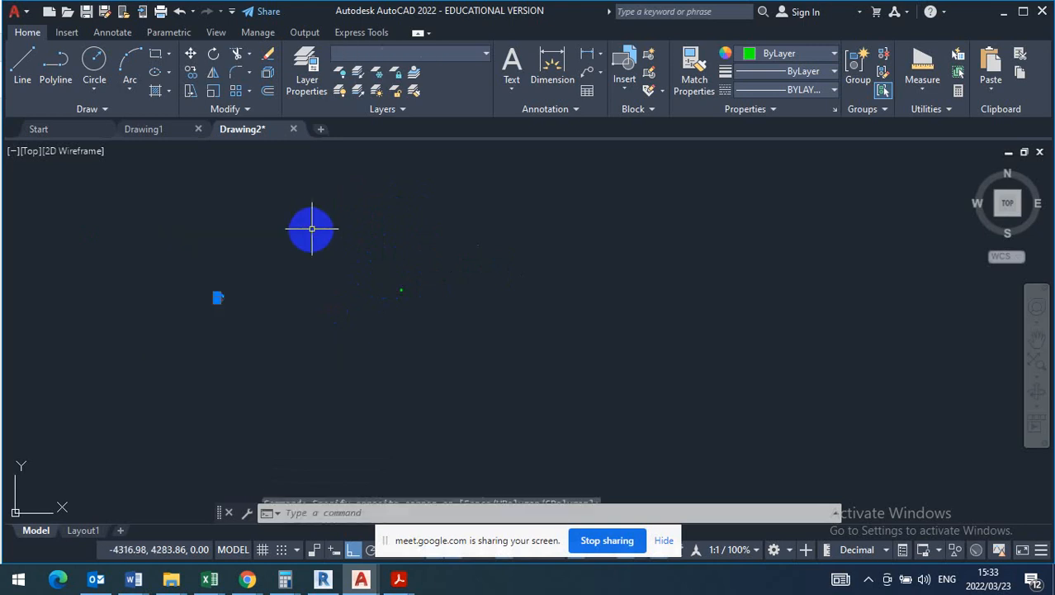
left_click(192, 55)
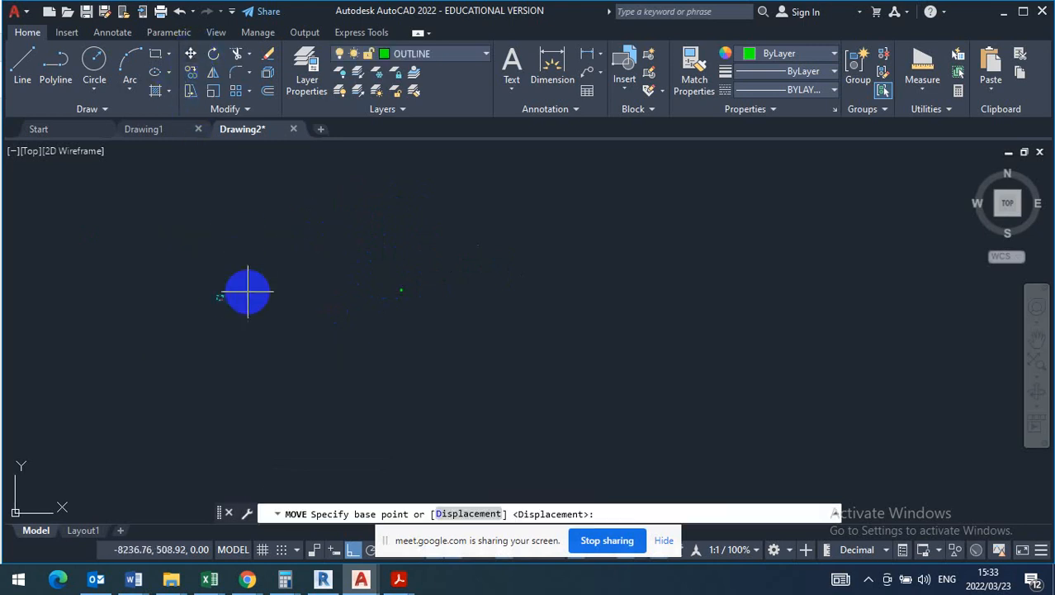
left_click(155, 299)
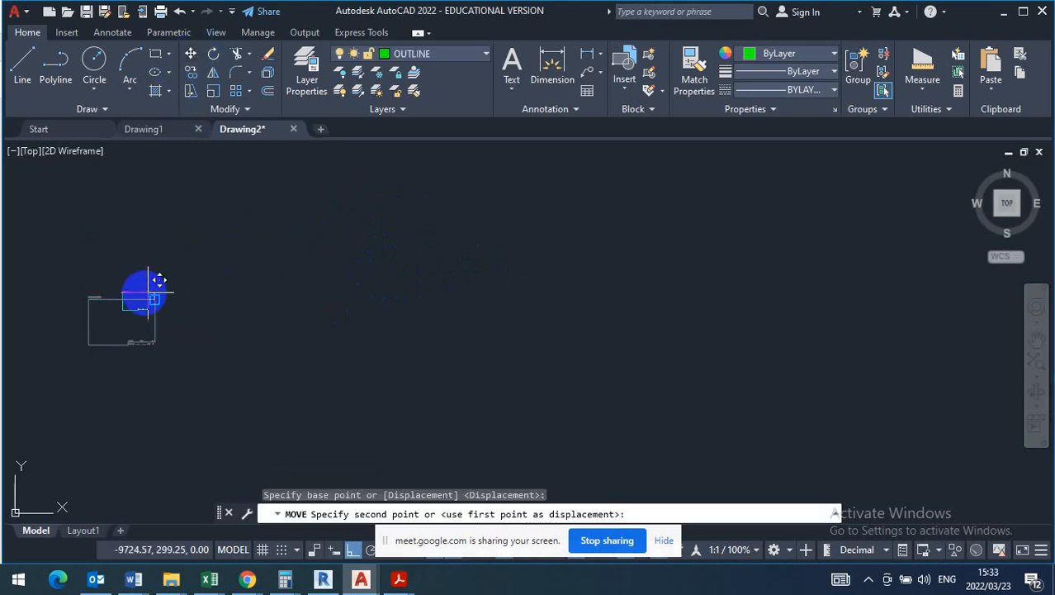
scroll(147, 293, "down", 6)
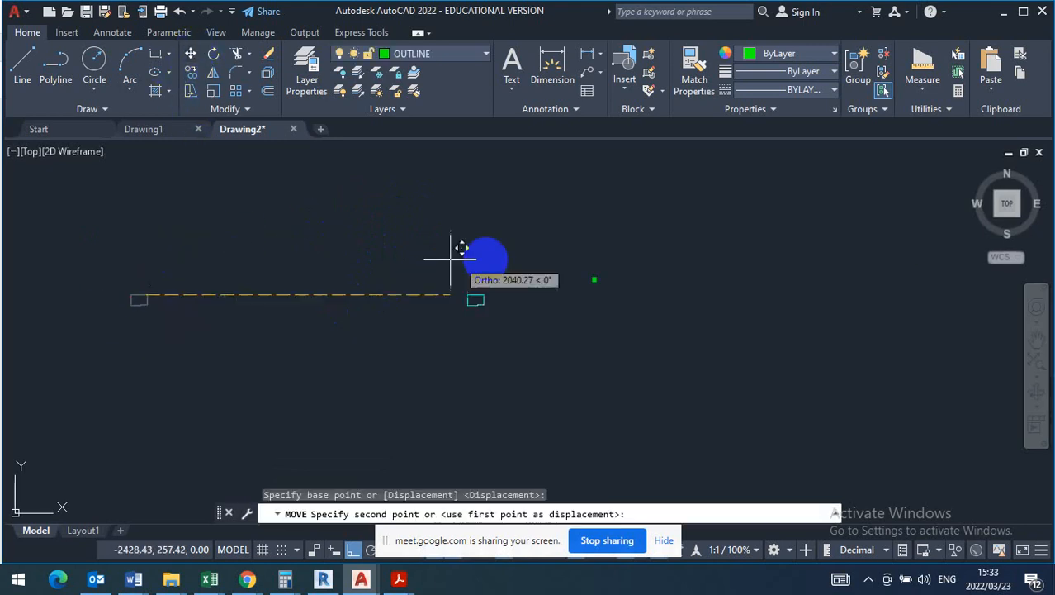
left_click(353, 551)
scroll(614, 277, "up", 5)
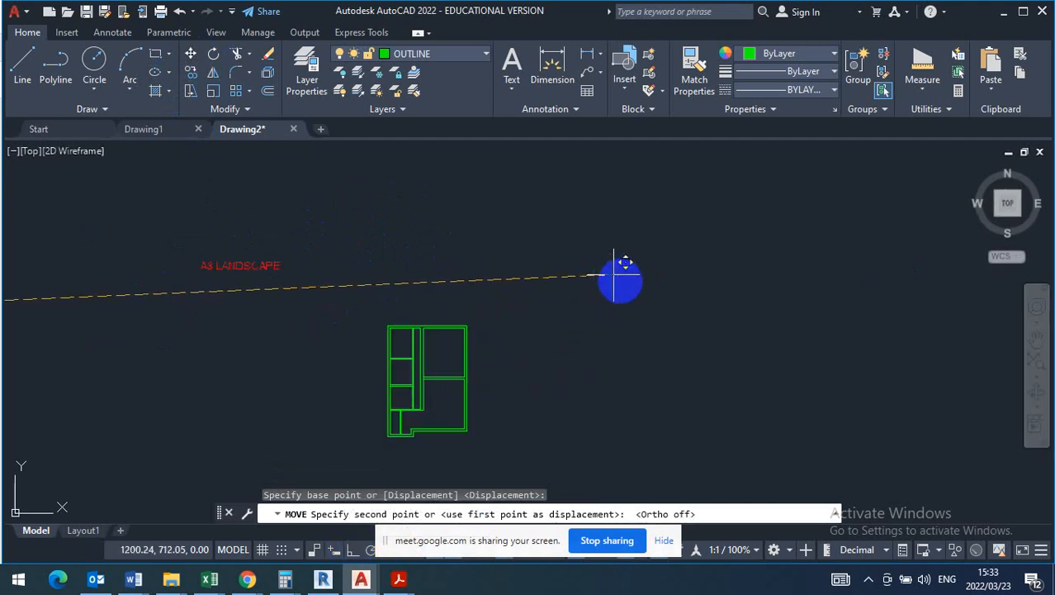
scroll(640, 219, "down", 4)
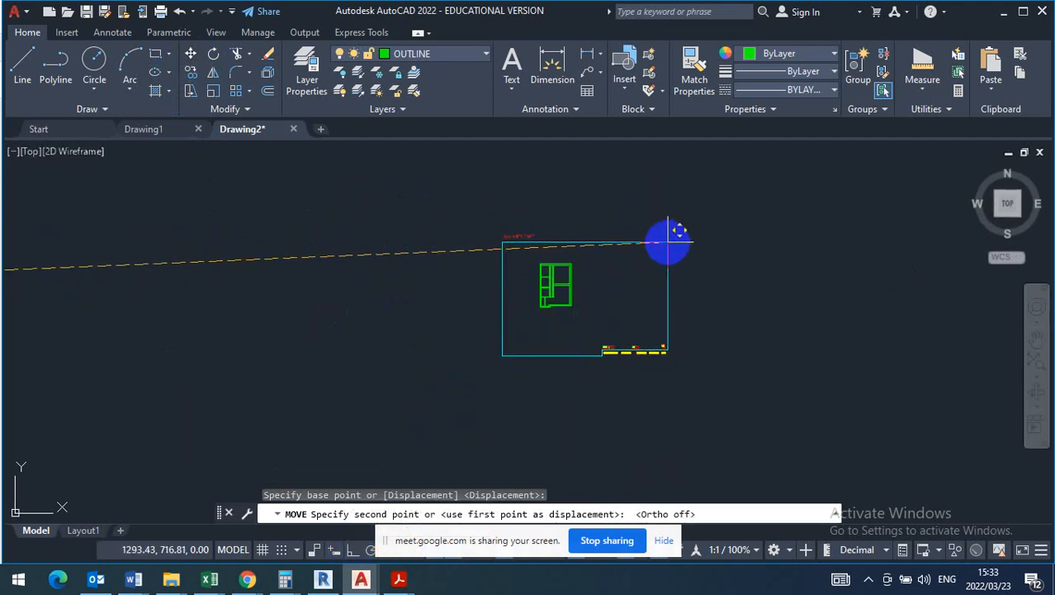
key("Escape")
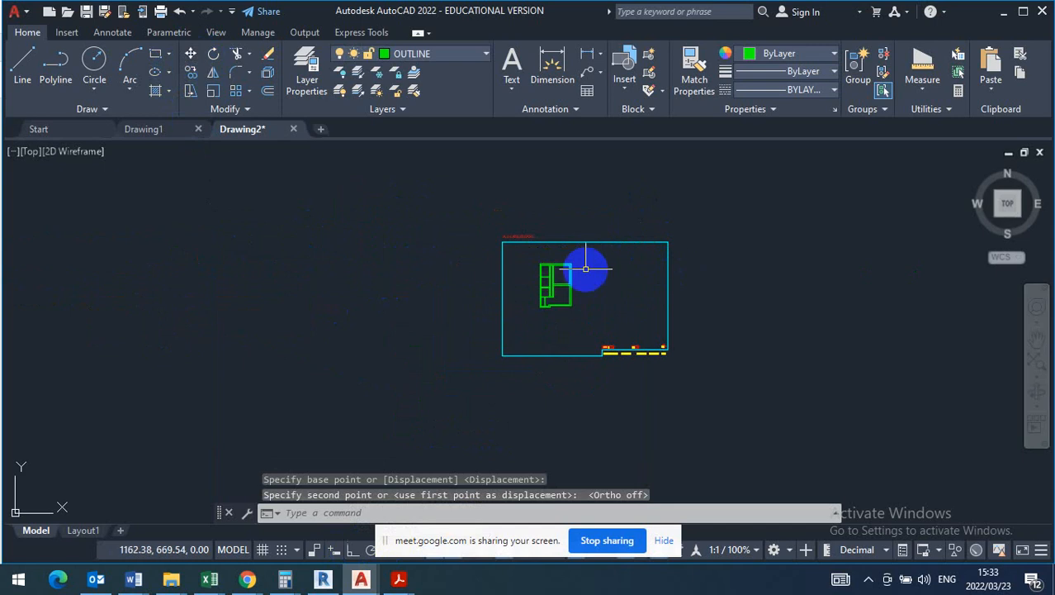
- Dimension the overall length of the plan's right outer wall, with the dimension line placed outside the wall
scroll(579, 294, "up", 8)
scroll(573, 289, "down", 4)
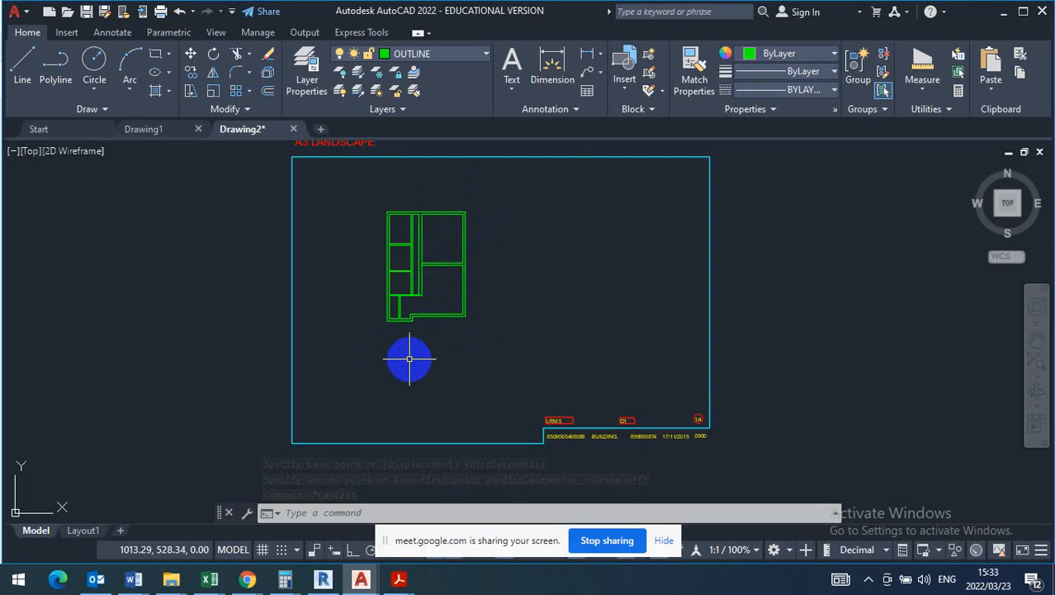
scroll(436, 277, "up", 5)
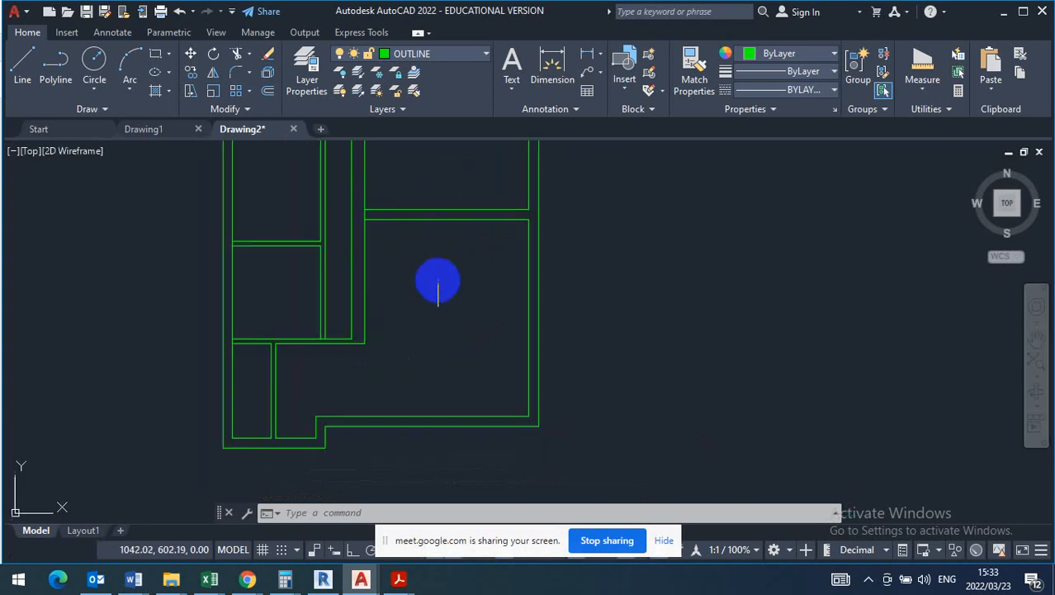
scroll(441, 278, "down", 3)
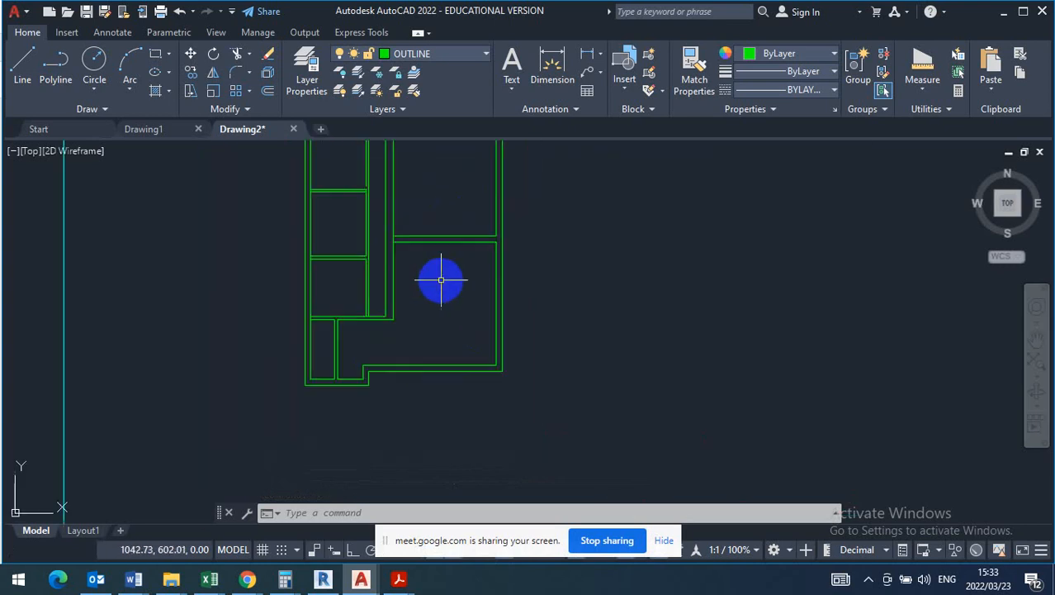
left_click(551, 62)
scroll(483, 173, "up", 5)
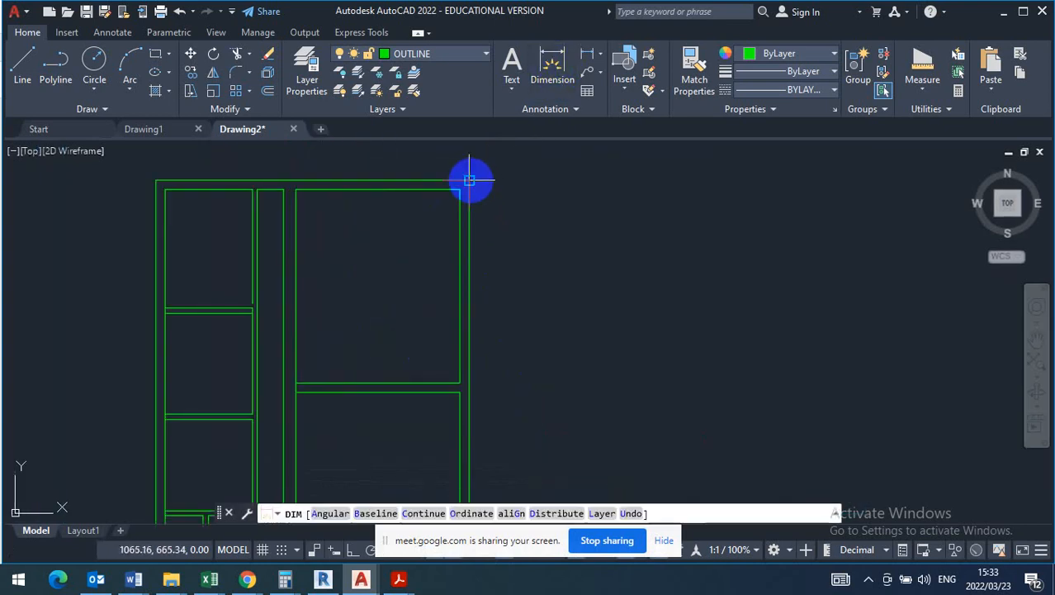
left_click(470, 179)
scroll(467, 169, "down", 4)
scroll(466, 254, "up", 6)
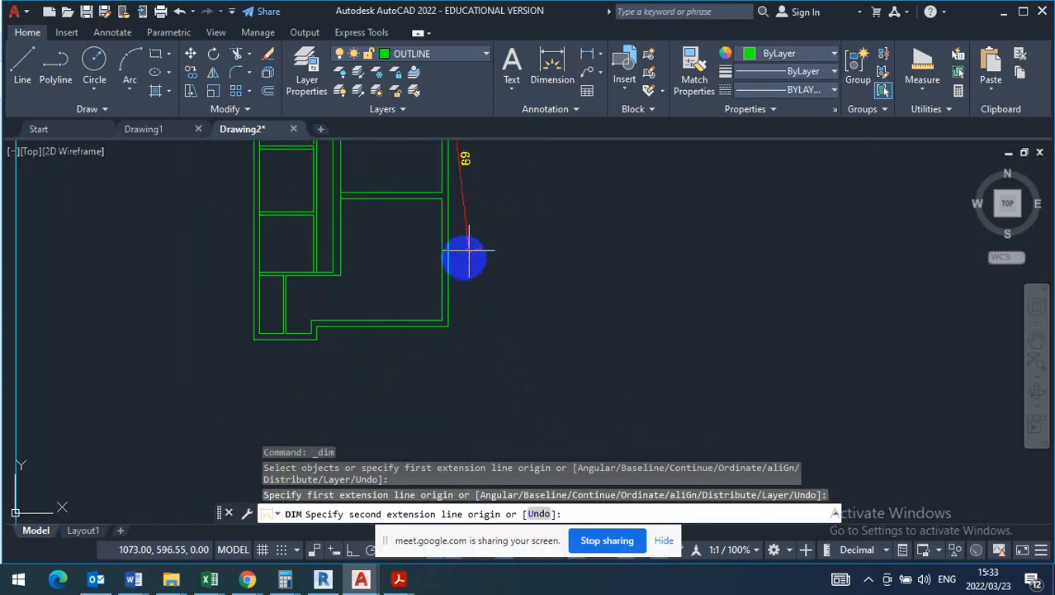
left_click(430, 404)
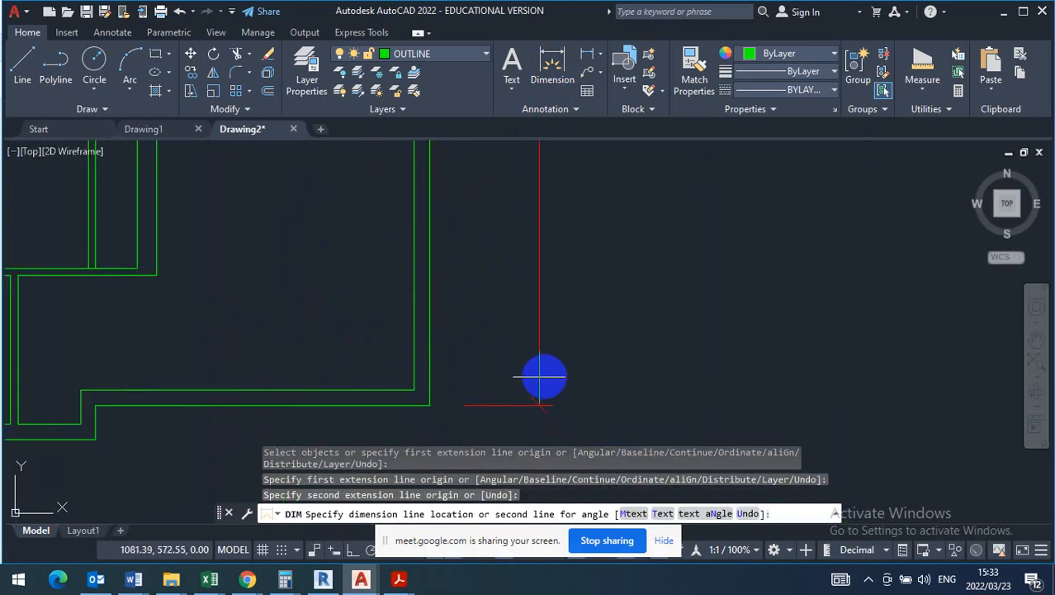
scroll(547, 372, "down", 4)
left_click(573, 309)
scroll(573, 309, "up", 5)
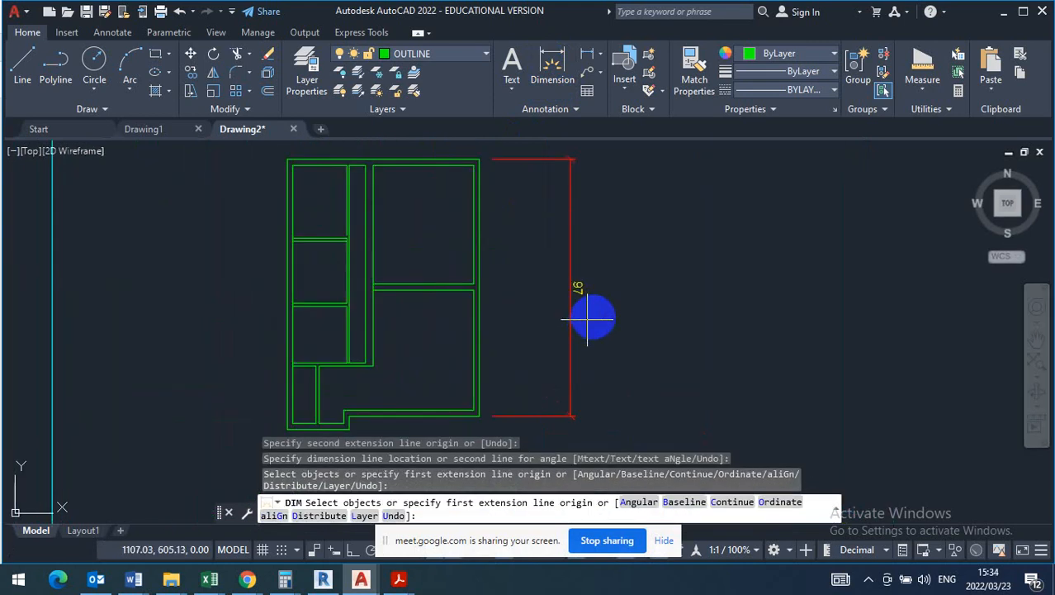
scroll(594, 313, "down", 3)
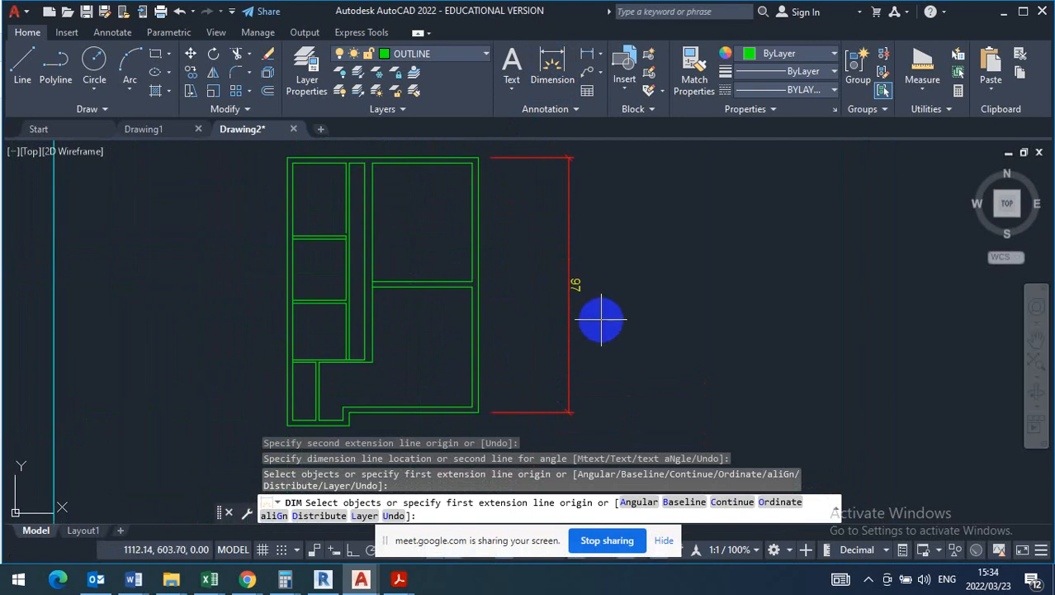
key("Return")
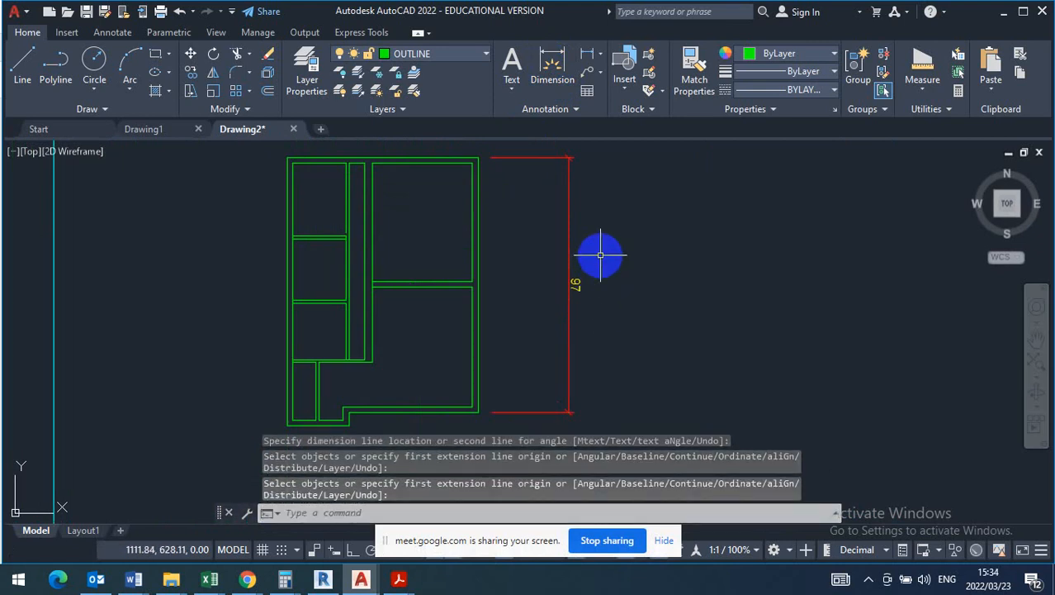
- Erase the overall dimension beside the plan's right outer wall
left_click(601, 255)
left_click(540, 310)
key("Delete")
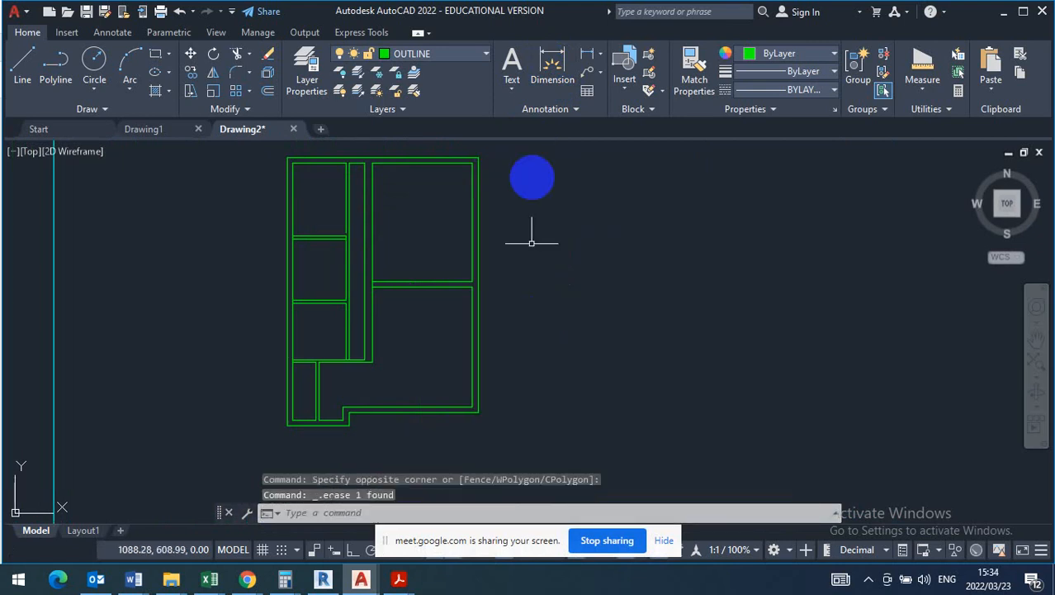
- Dimension the full length of the plan's left outer wall in the Building Draughting style, placing the dimension line outside the wall
left_click(125, 37)
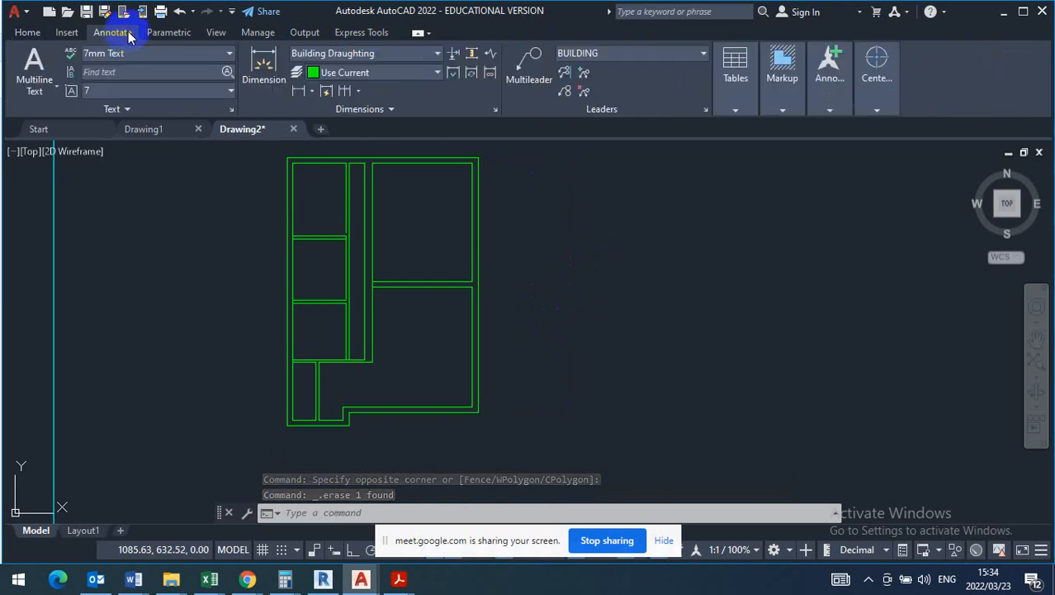
left_click(437, 55)
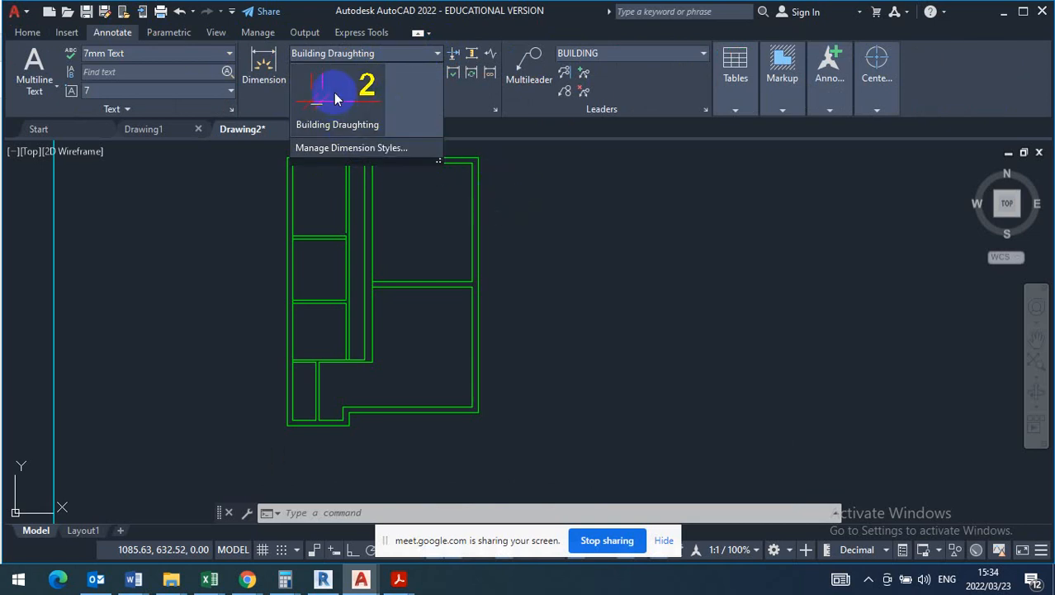
left_click(529, 212)
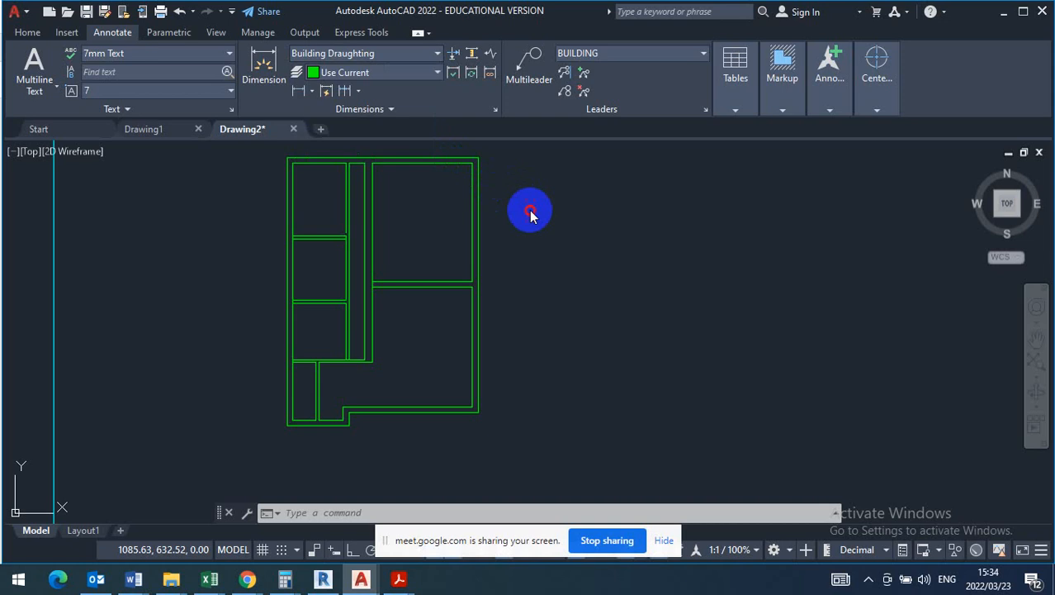
left_click(262, 68)
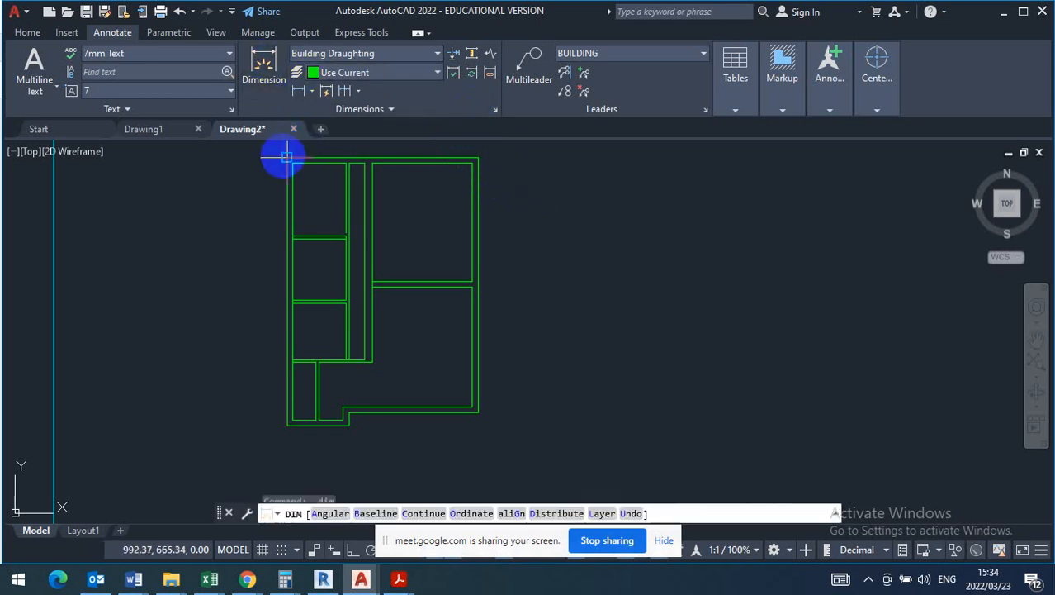
left_click(278, 160)
scroll(277, 423, "up", 4)
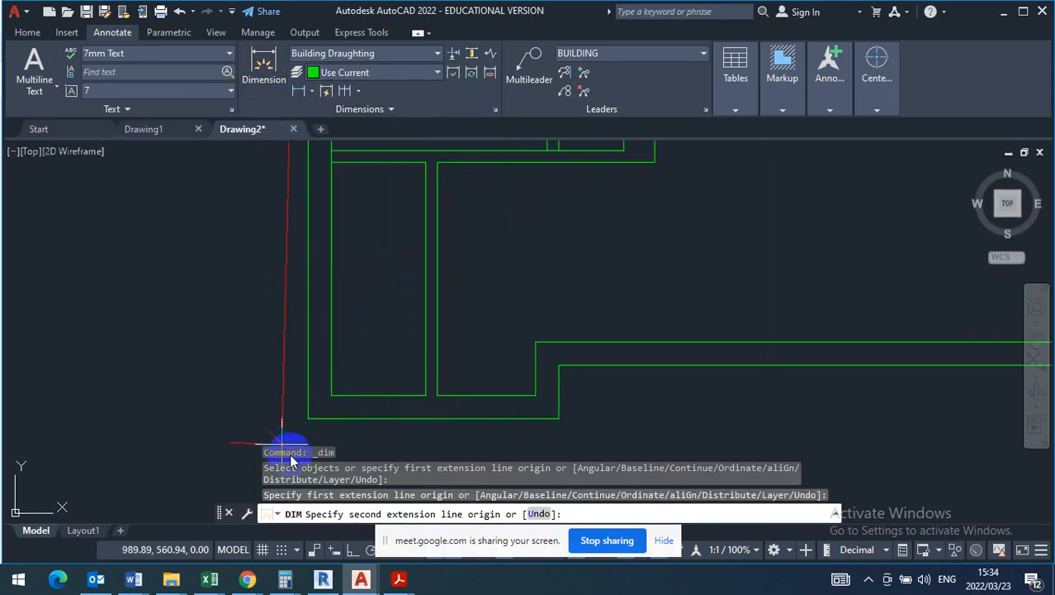
left_click(308, 419)
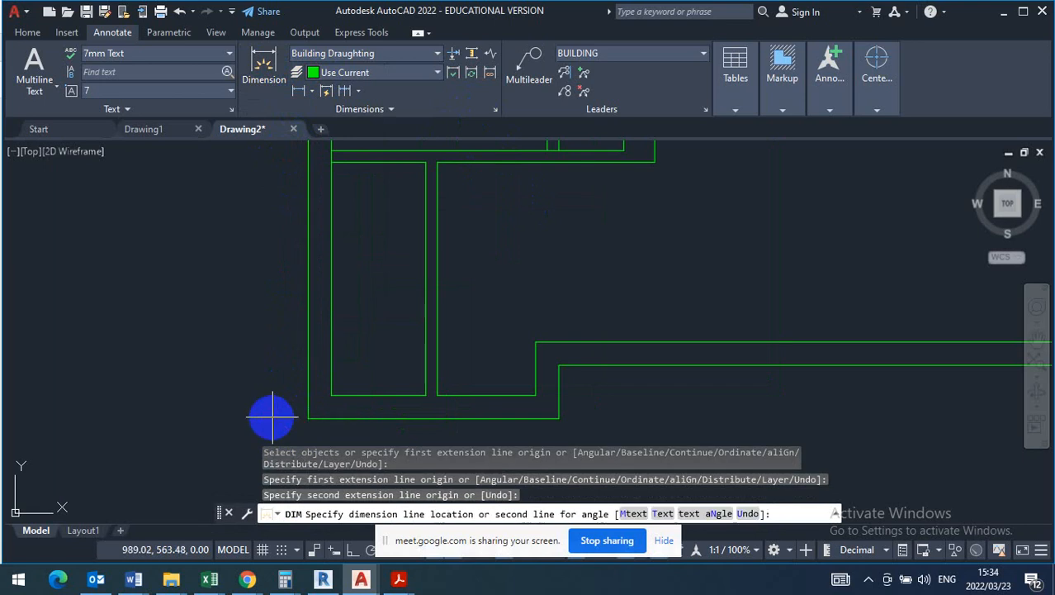
scroll(271, 413, "down", 3)
left_click(239, 379)
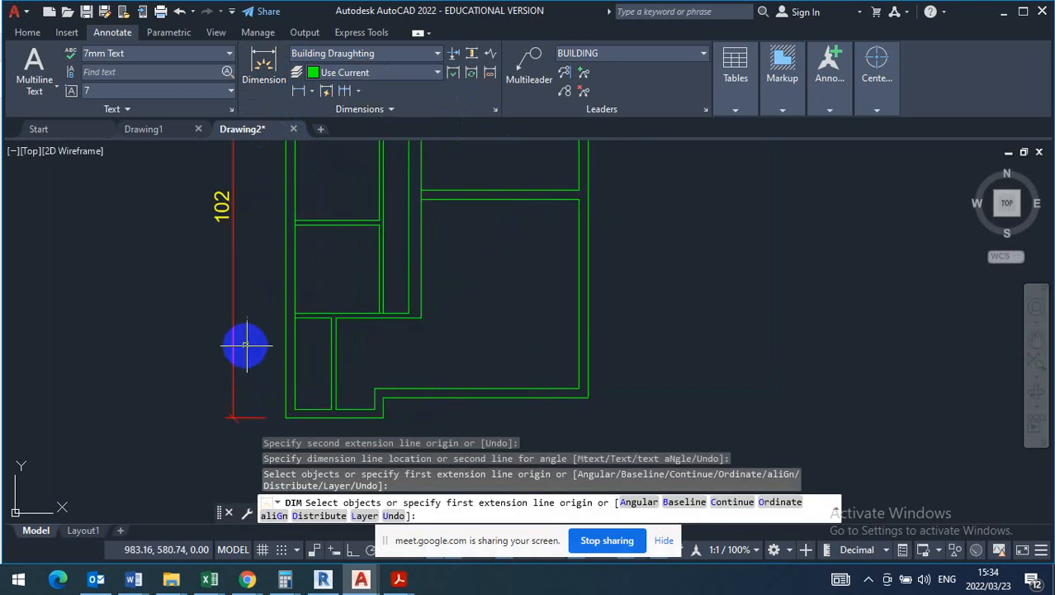
key("Return")
- Set the linear dimension scale of the left outer wall's overall dimension to 100 in its object properties
left_click(211, 204)
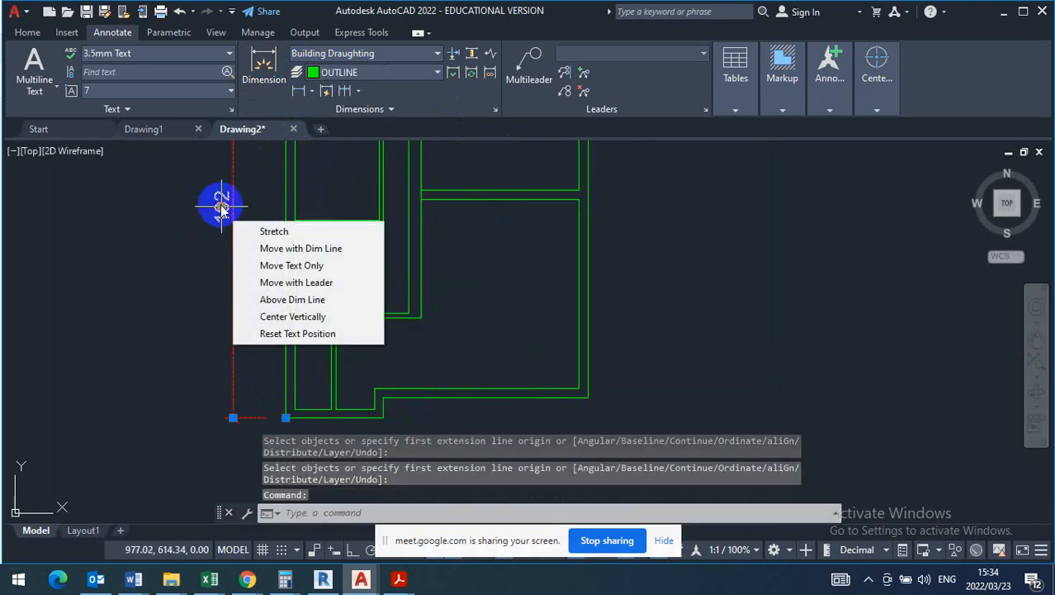
right_click(231, 199)
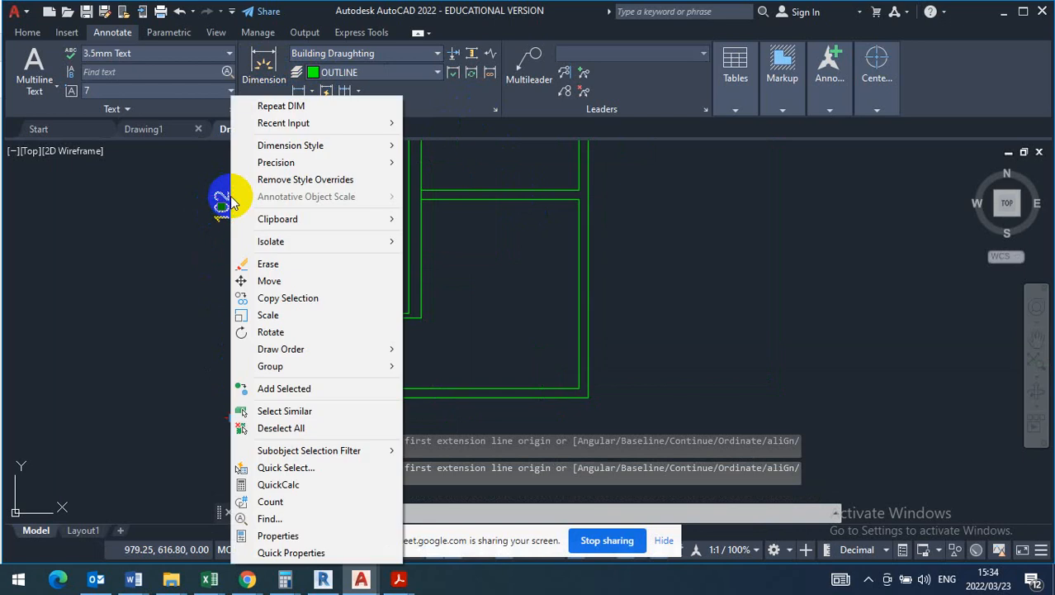
left_click(277, 535)
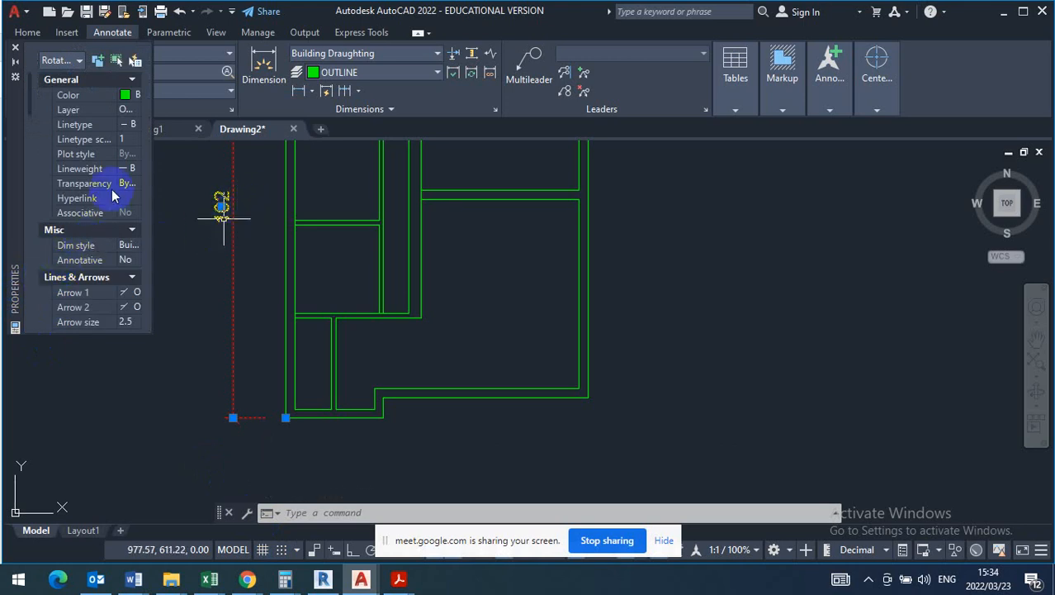
scroll(93, 231, "down", 5)
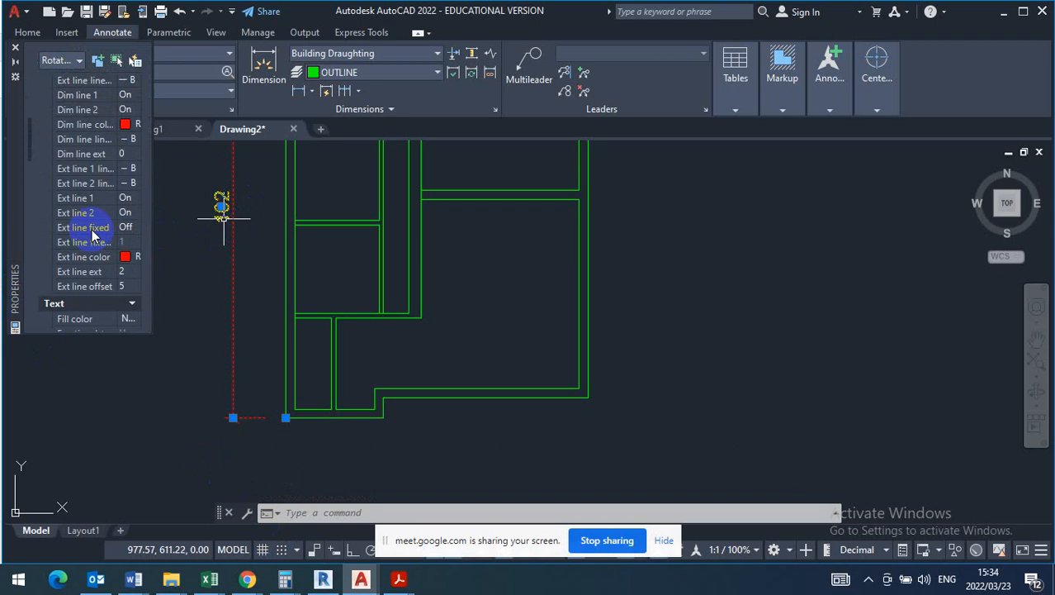
scroll(92, 234, "down", 2)
scroll(85, 239, "down", 2)
scroll(83, 242, "down", 3)
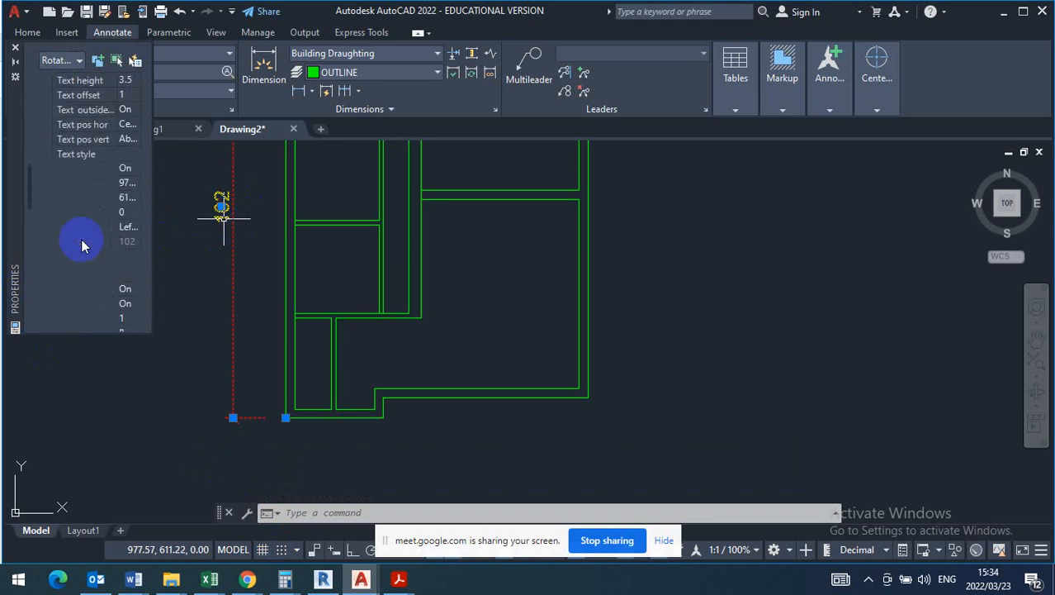
scroll(73, 260, "down", 5)
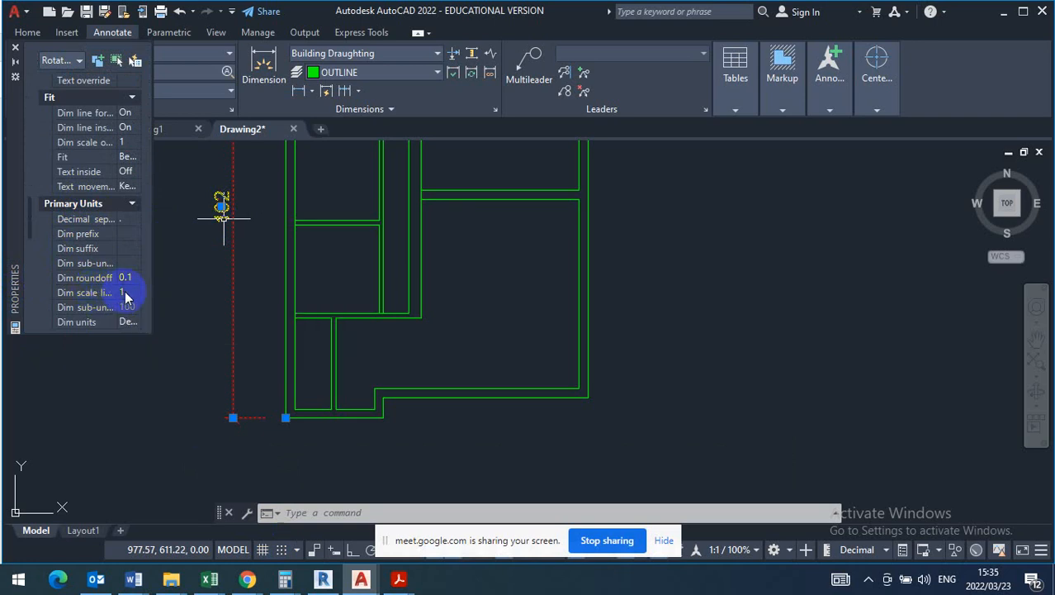
left_click(125, 294)
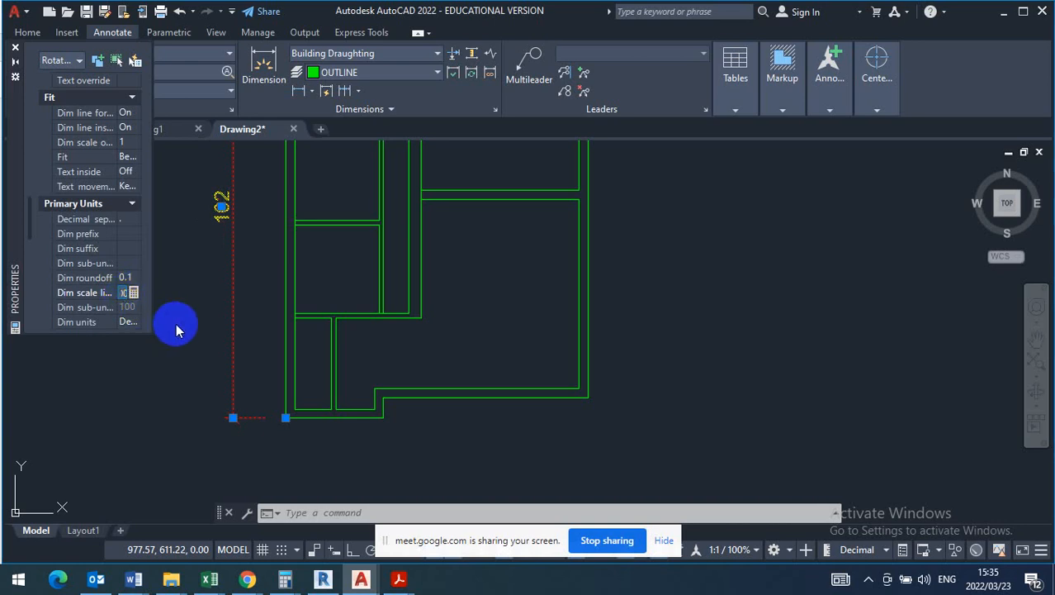
key("Return")
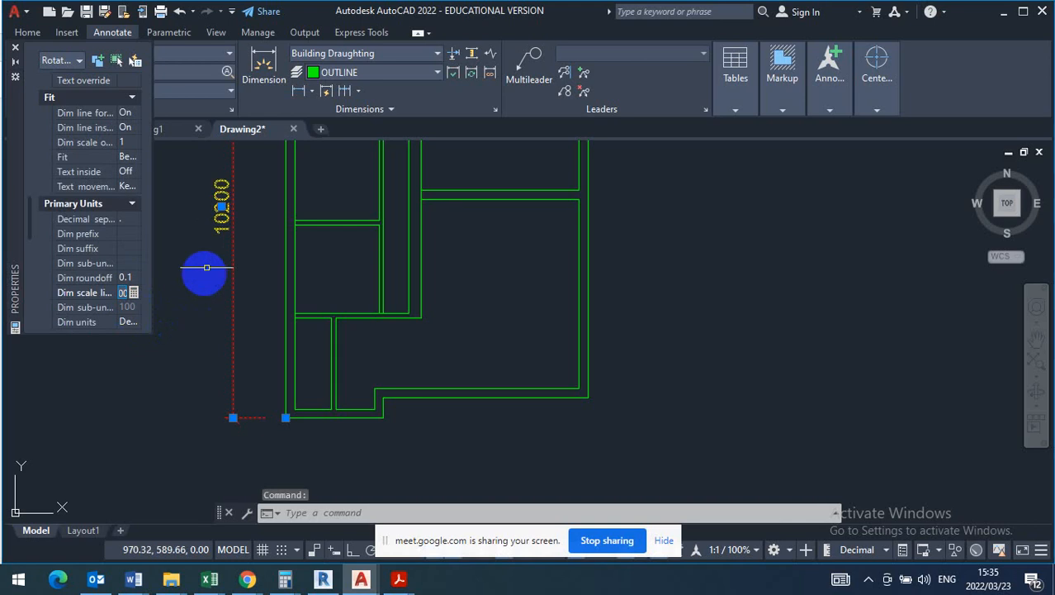
- Review the linear scale setting of the left outer wall's dimension, and close its object properties
scroll(221, 169, "up", 2)
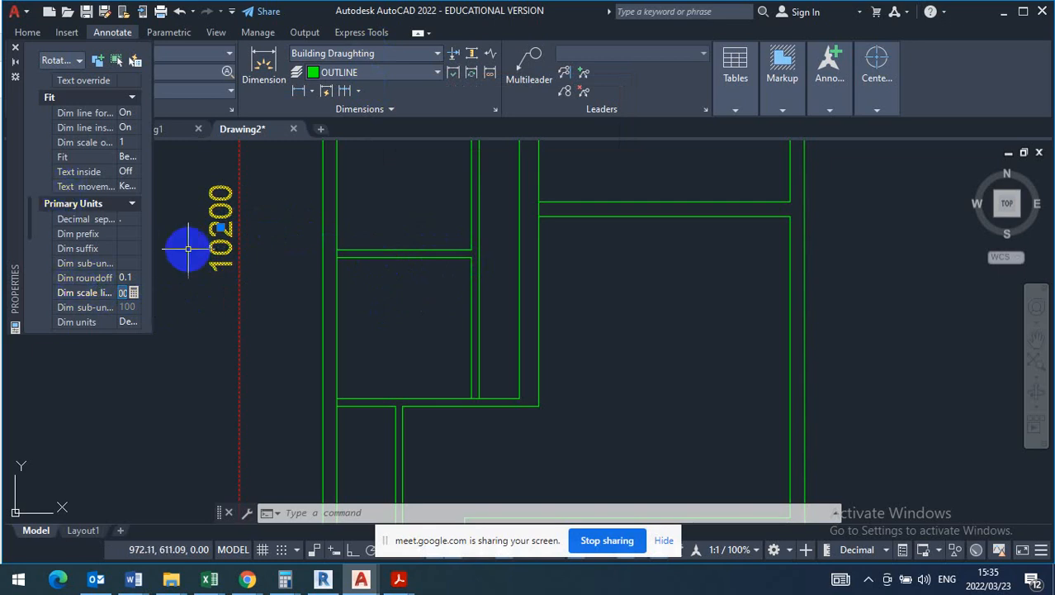
left_click(221, 202)
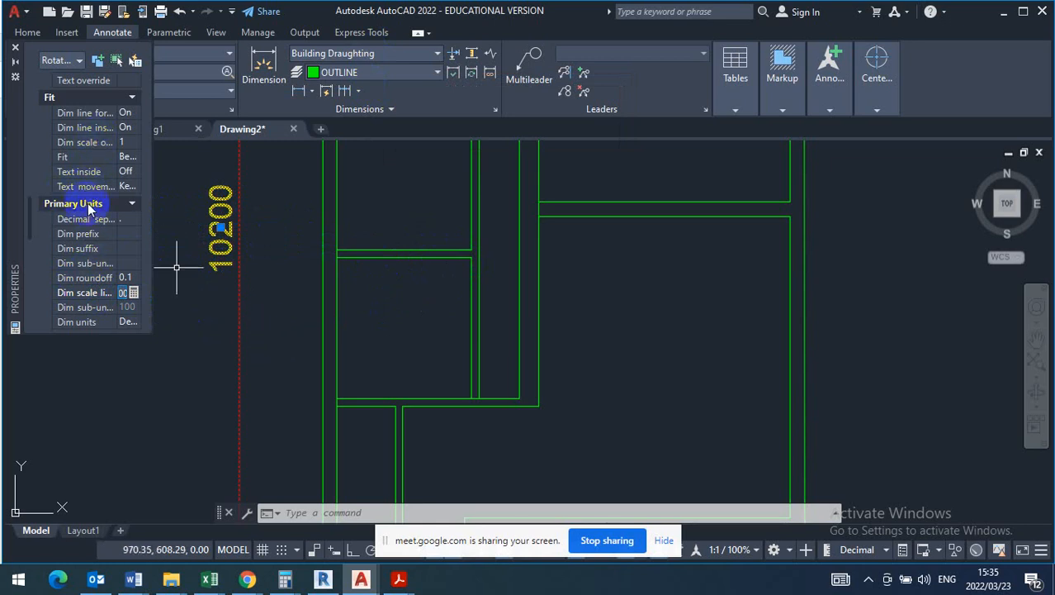
left_click(122, 292)
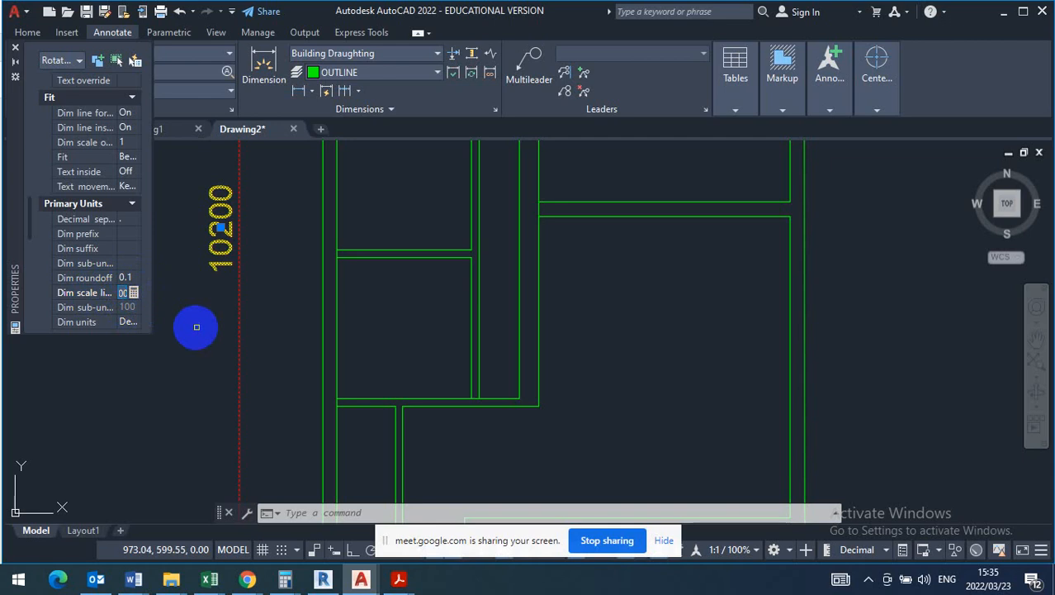
scroll(215, 330, "down", 4)
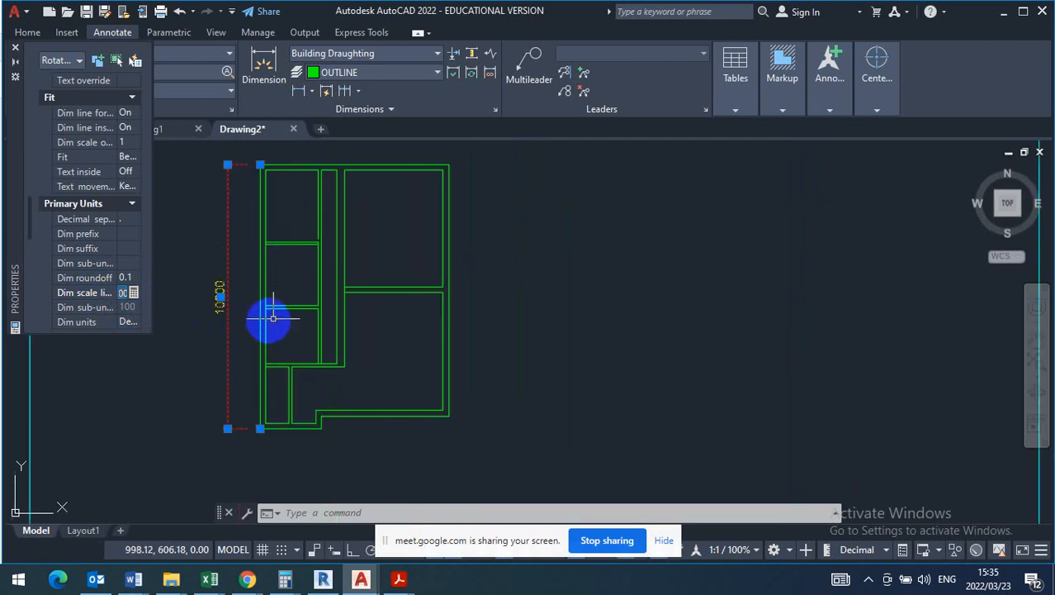
key("Escape")
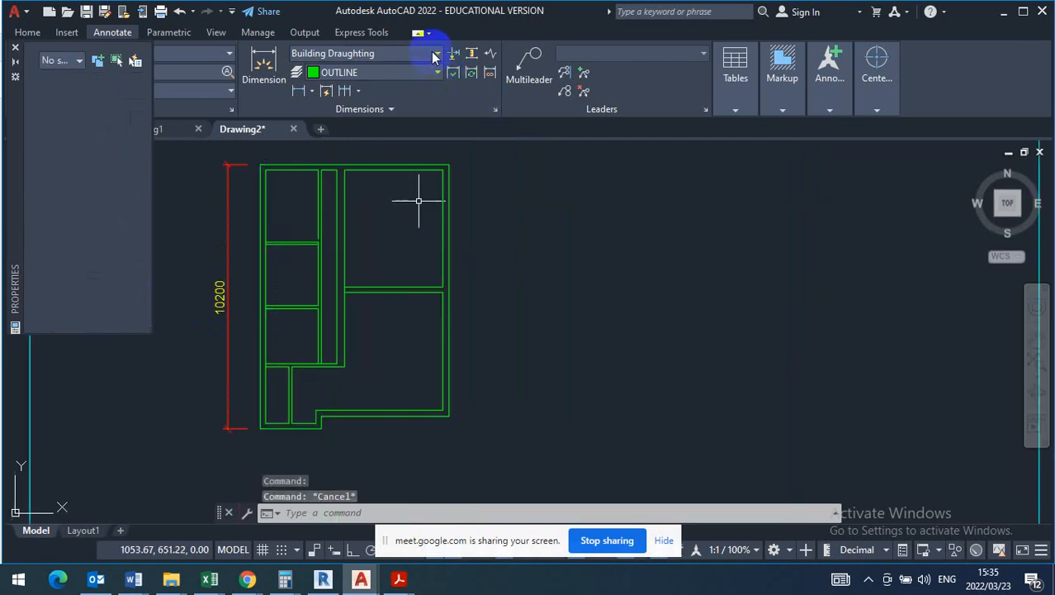
left_click(418, 53)
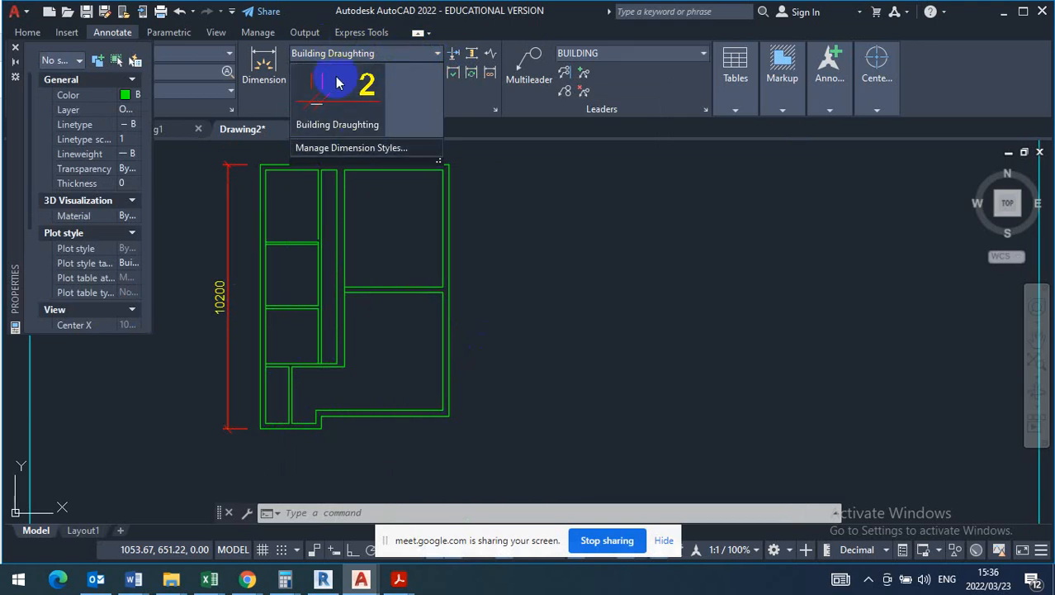
left_click(17, 49)
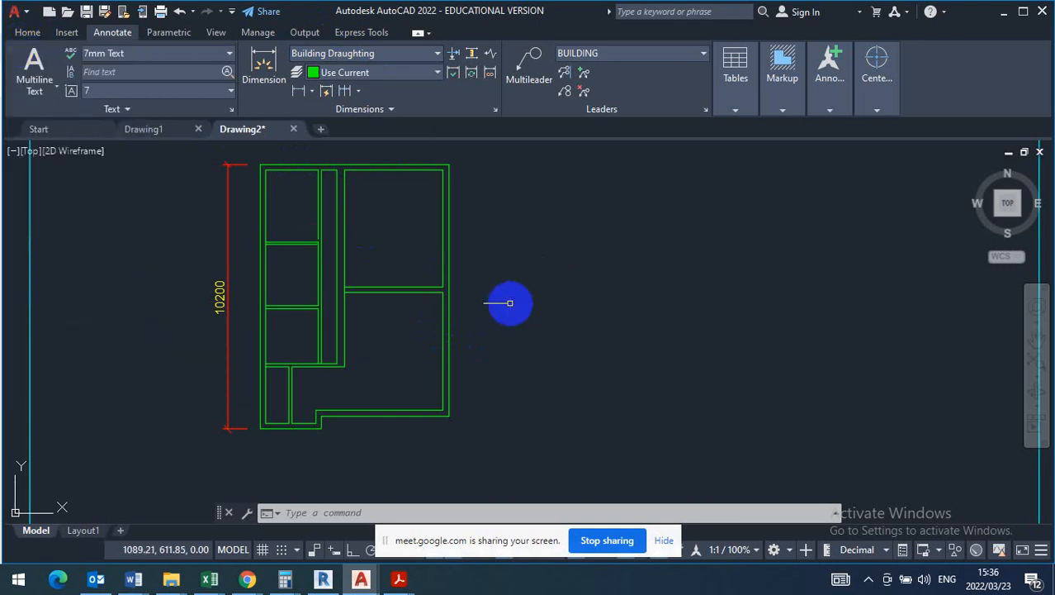
key("Escape")
key("Escape")
- Examine the scaled floor plan's placement inside the A3 landscape sheet and the layout of its interior walls
scroll(512, 303, "down", 5)
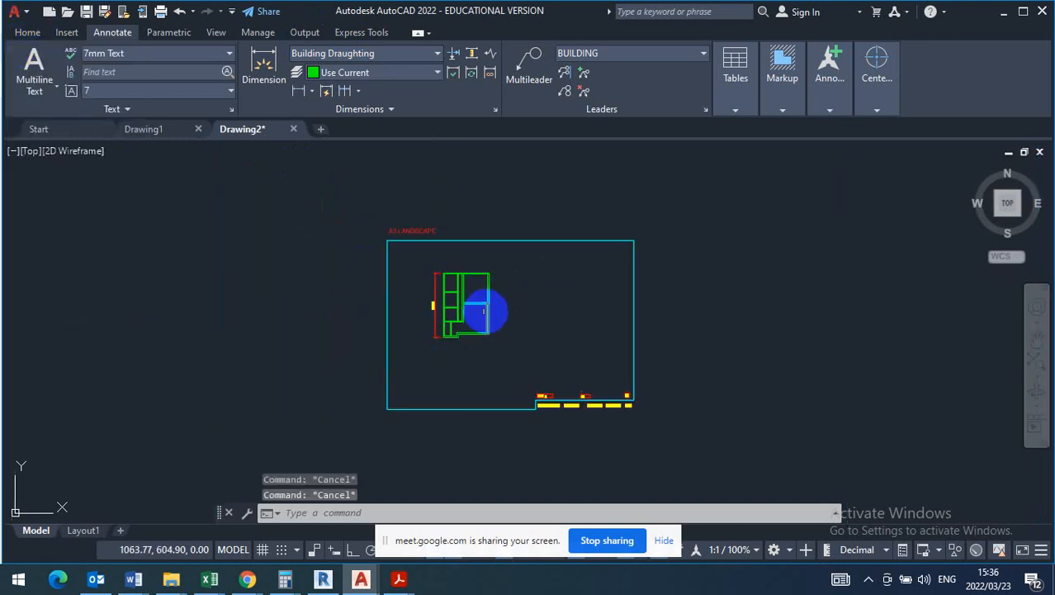
scroll(483, 330, "down", 4)
scroll(483, 323, "up", 6)
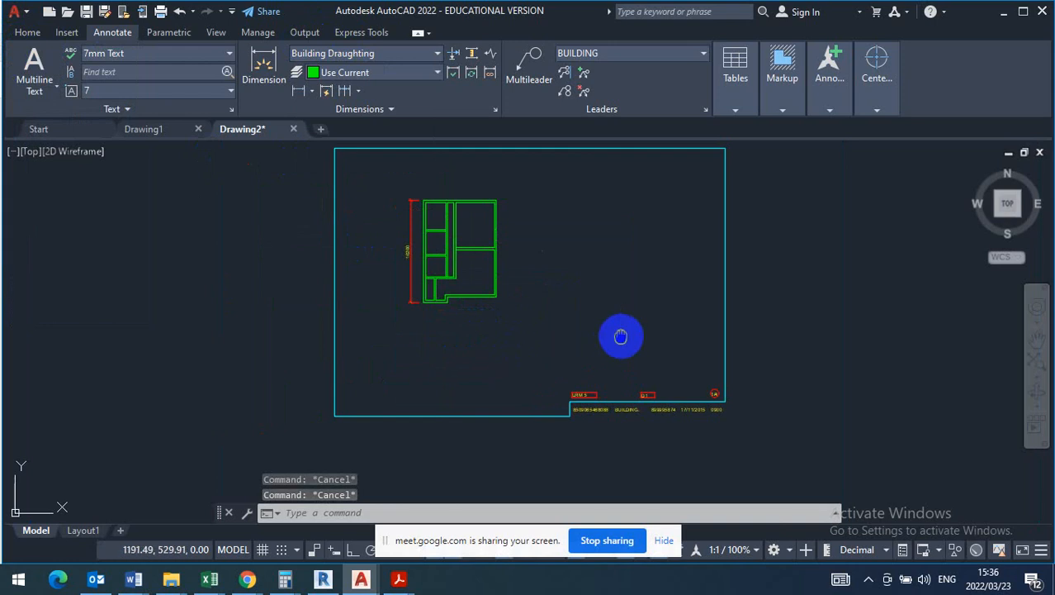
middle_click_drag(621, 336, 542, 367)
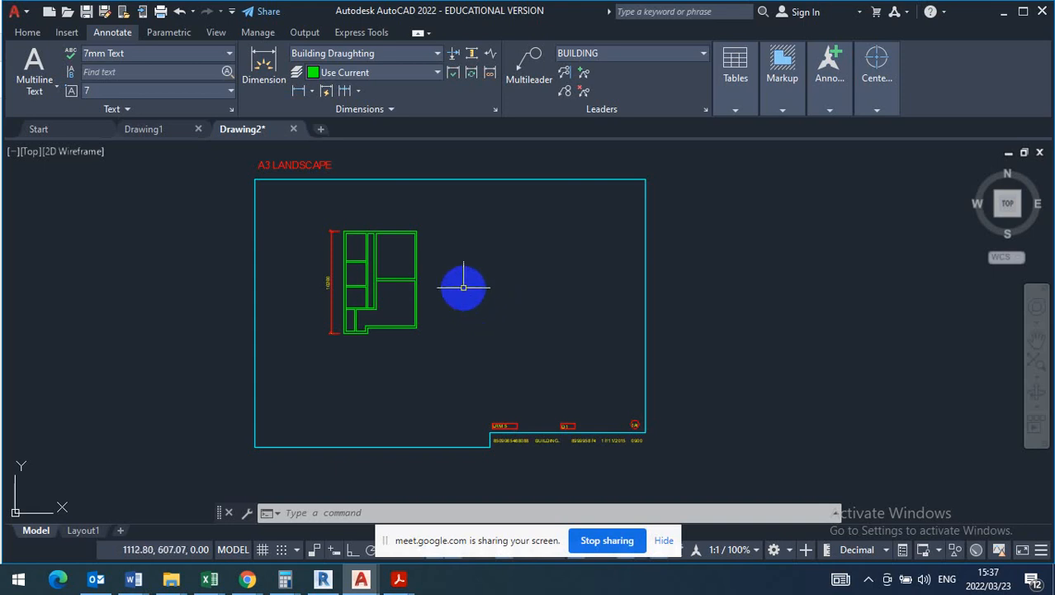
scroll(365, 283, "up", 4)
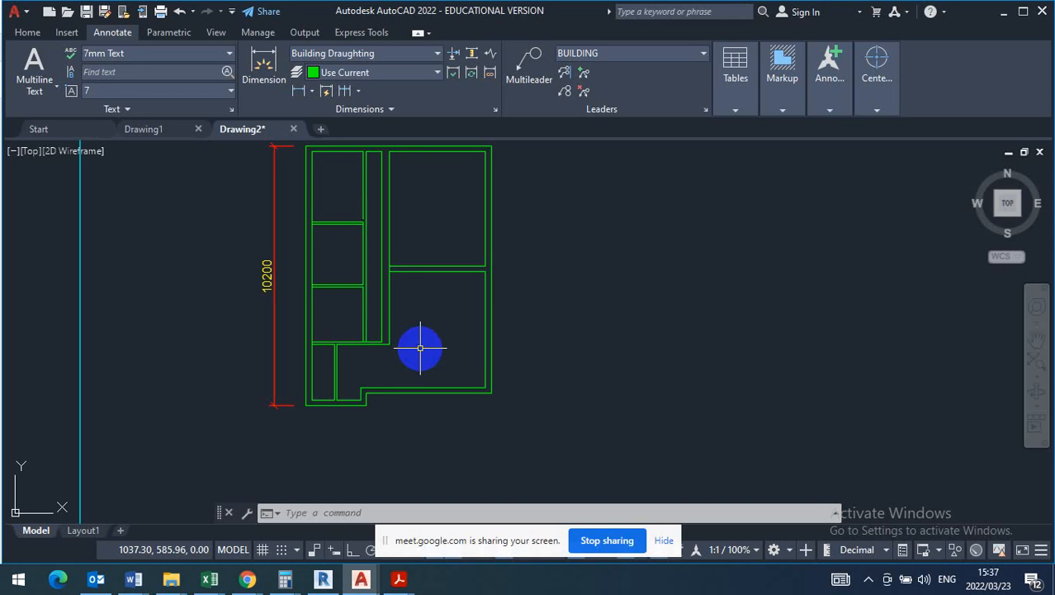
scroll(382, 253, "up", 4)
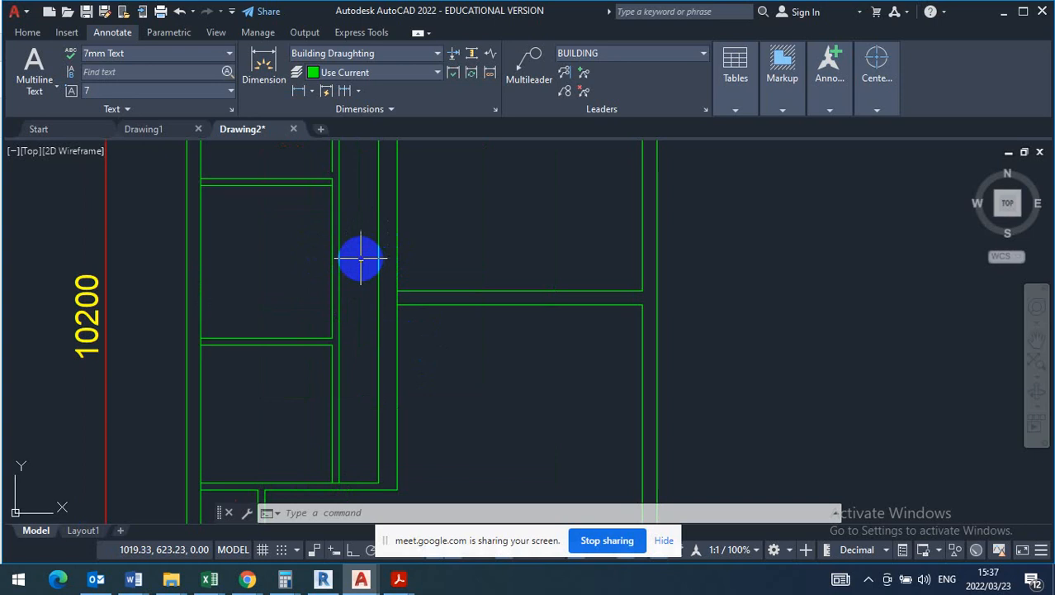
scroll(360, 259, "down", 4)
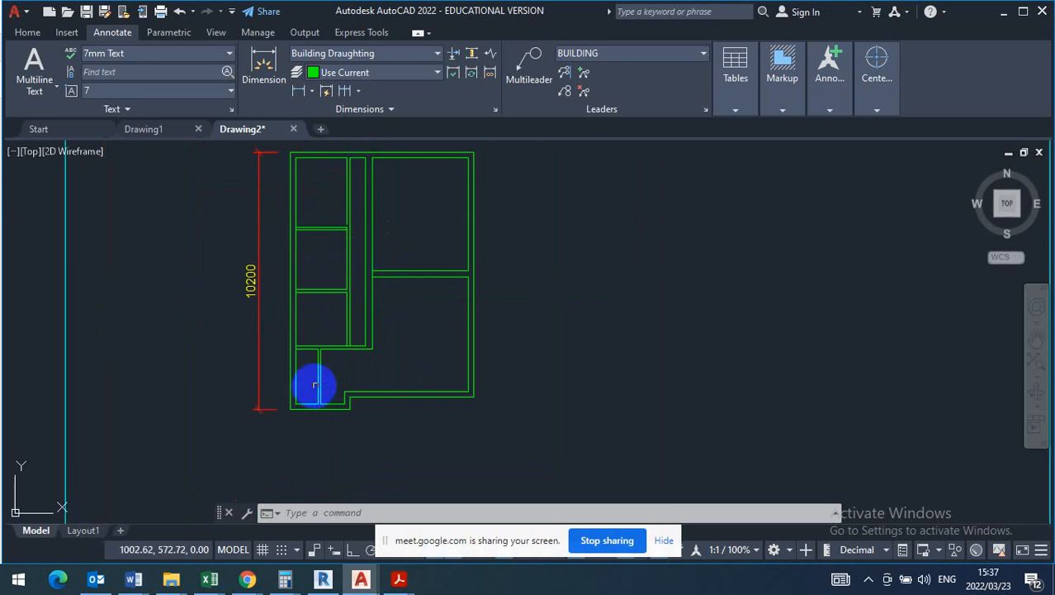
scroll(315, 385, "up", 4)
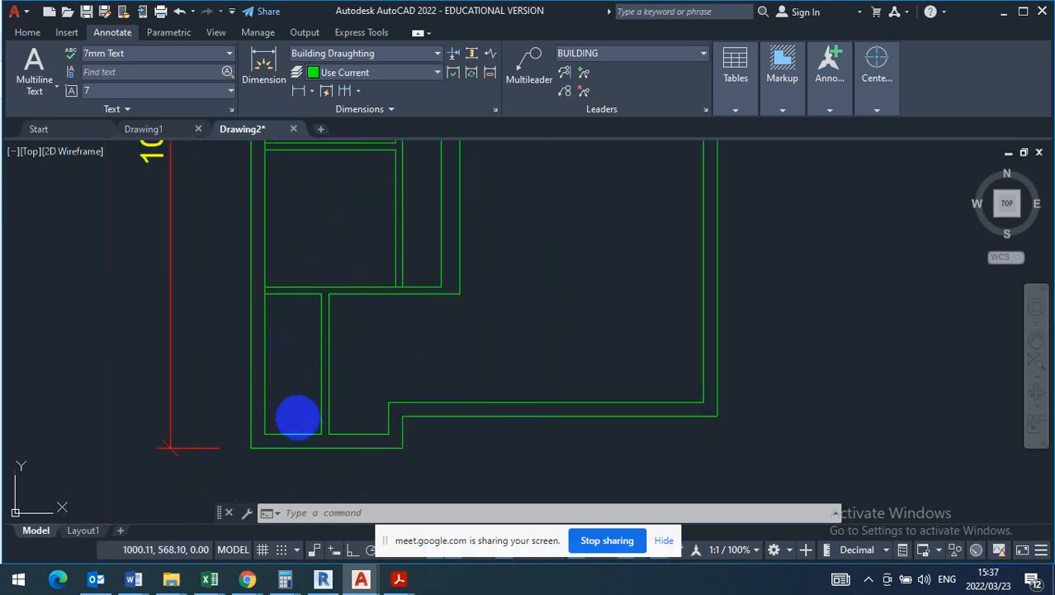
scroll(298, 418, "down", 4)
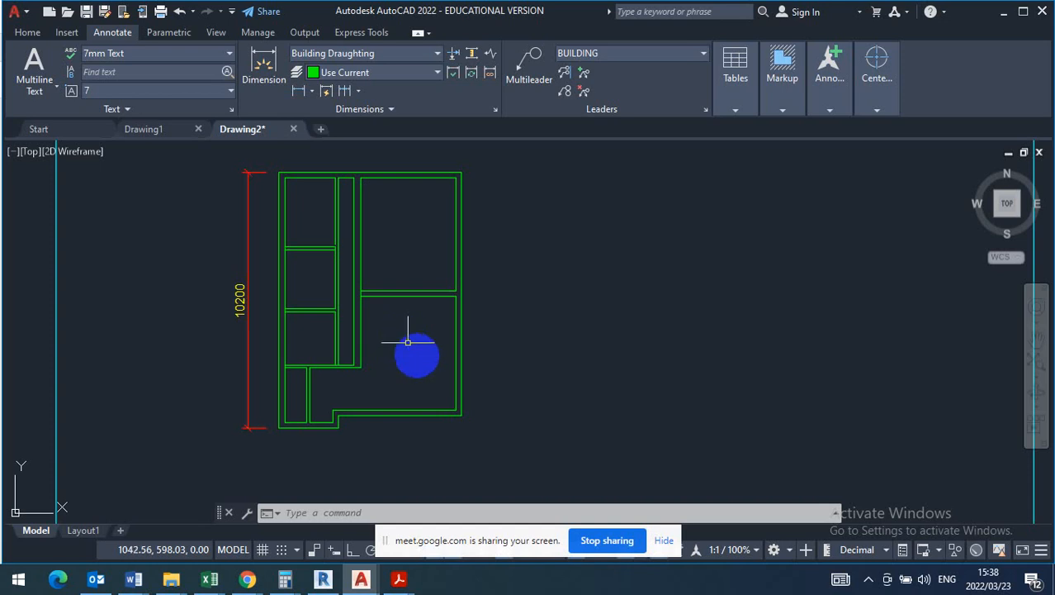
scroll(417, 351, "down", 2)
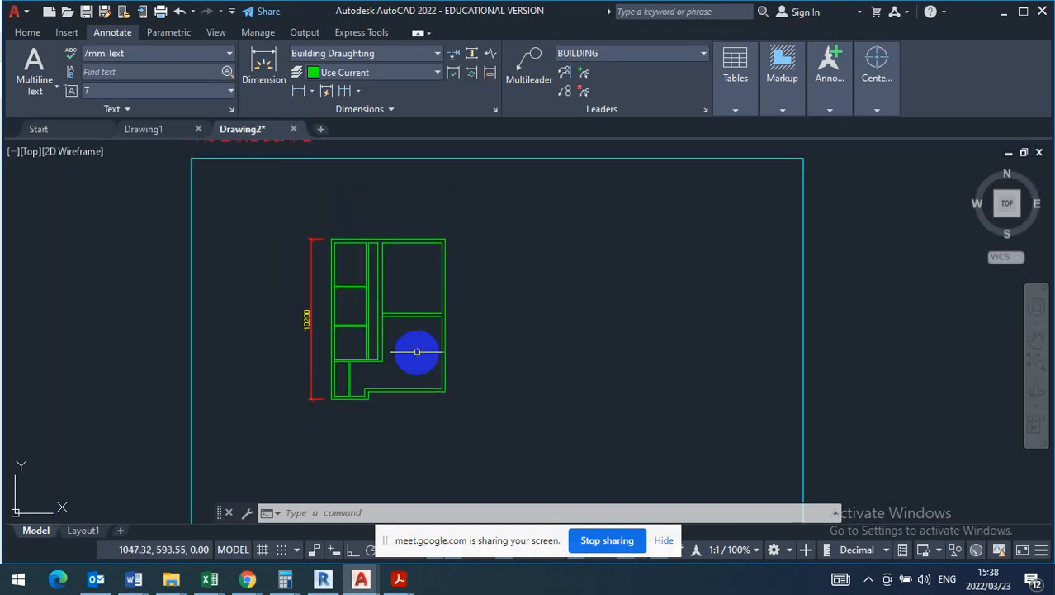
scroll(417, 352, "up", 2)
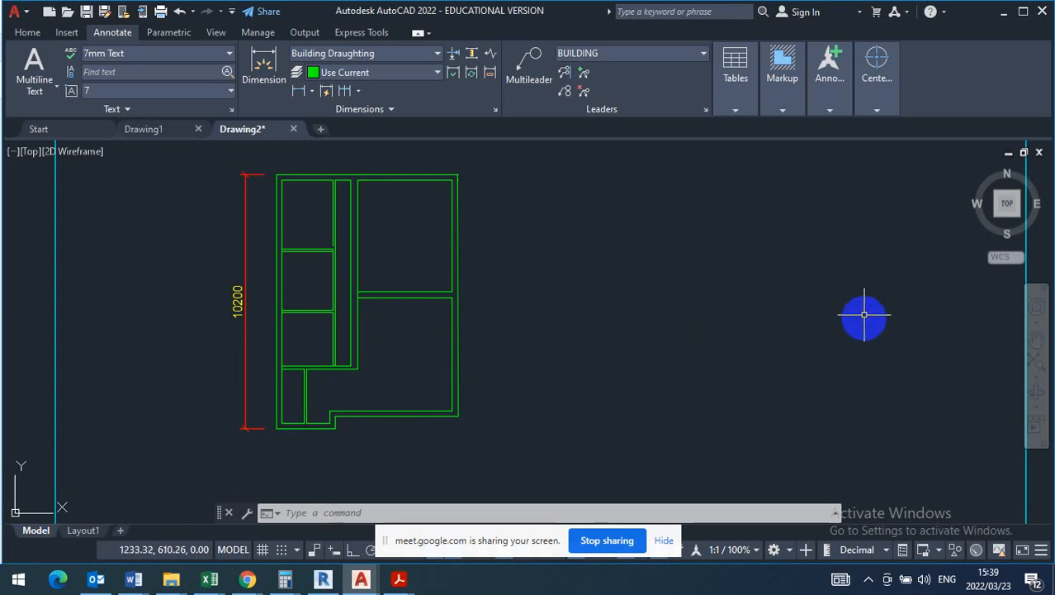
left_click(868, 578)
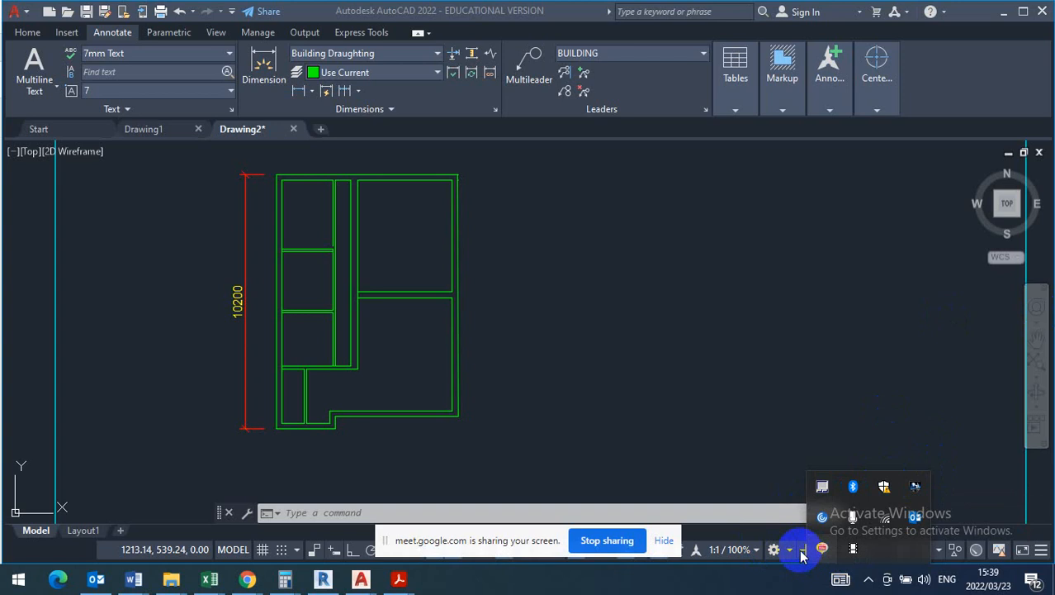
left_click(904, 401)
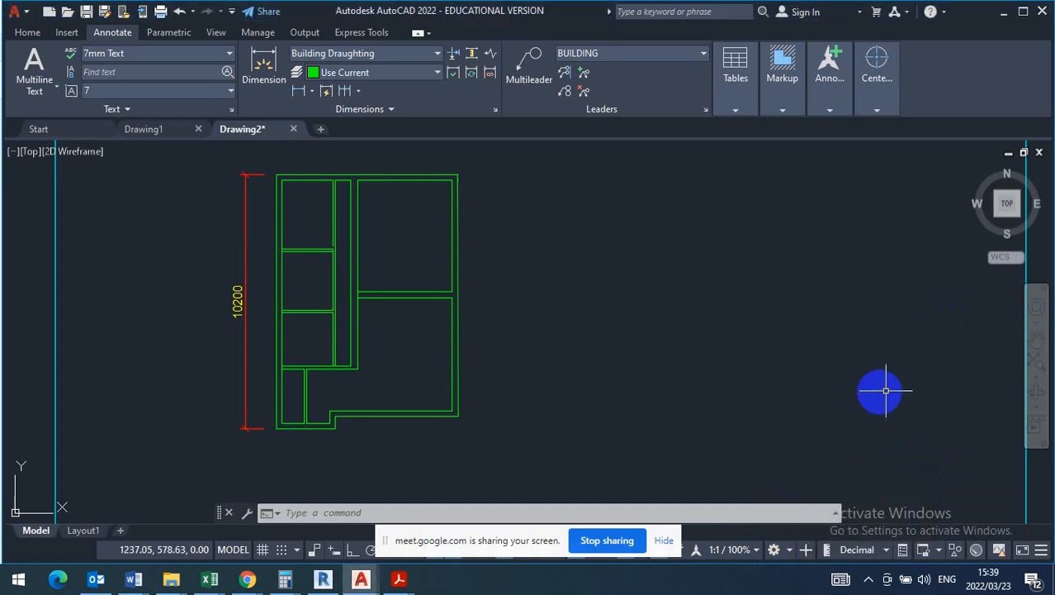
left_click(876, 373)
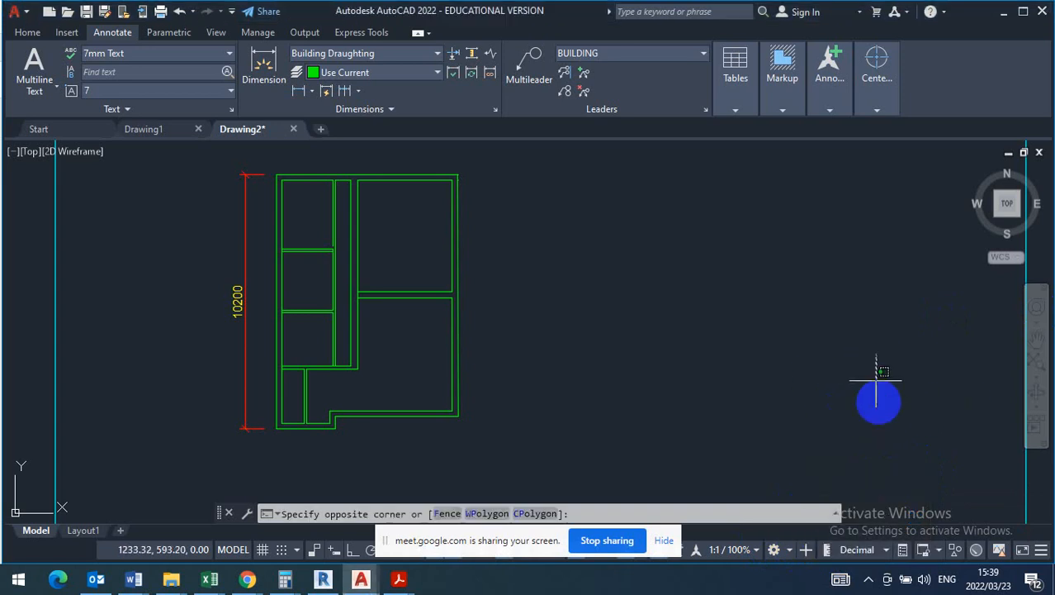
left_click(888, 551)
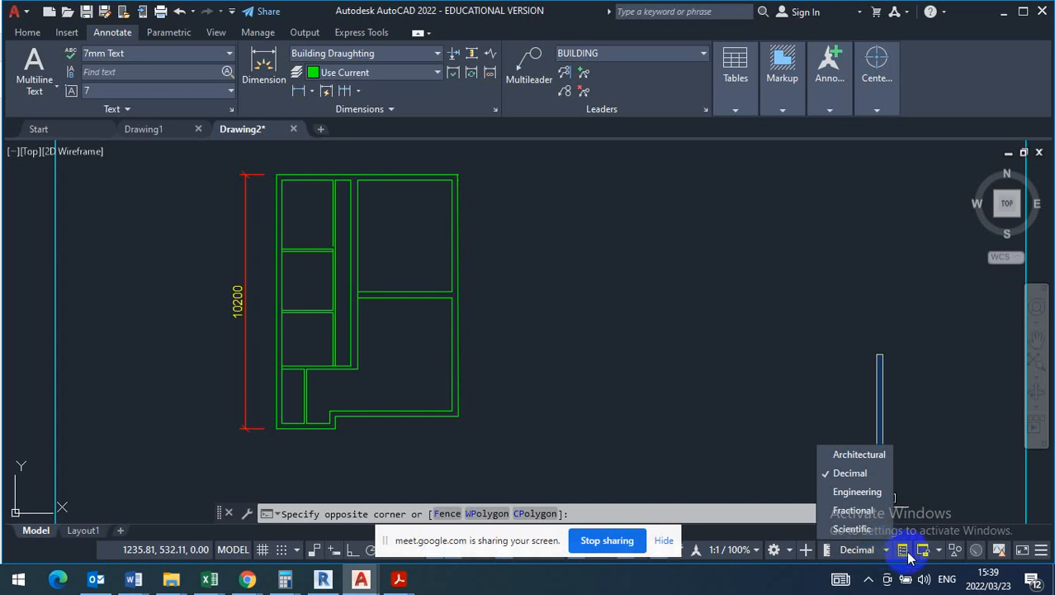
left_click(924, 477)
left_click(933, 442)
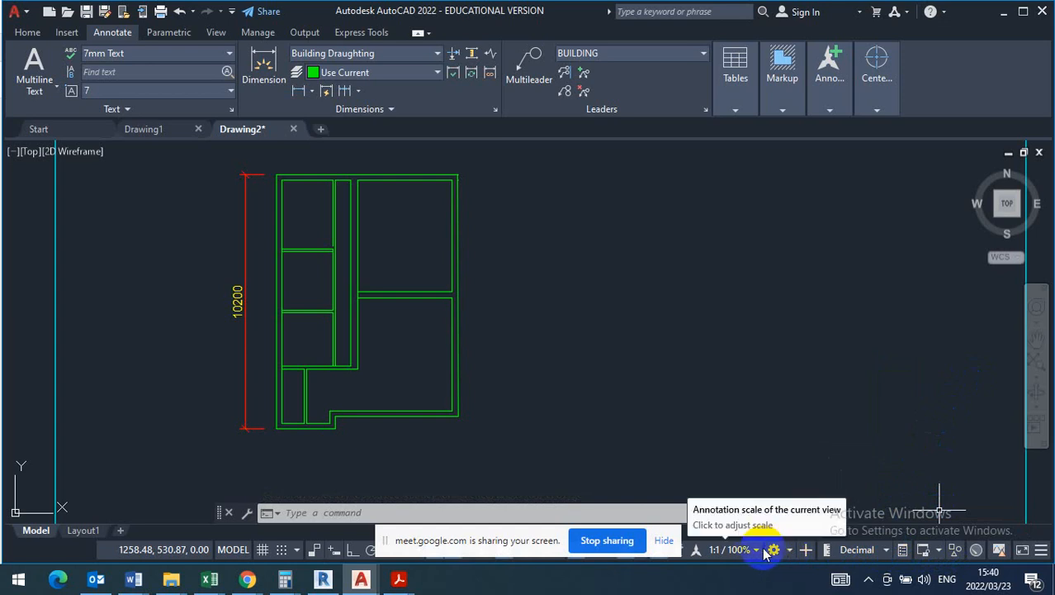
left_click(790, 551)
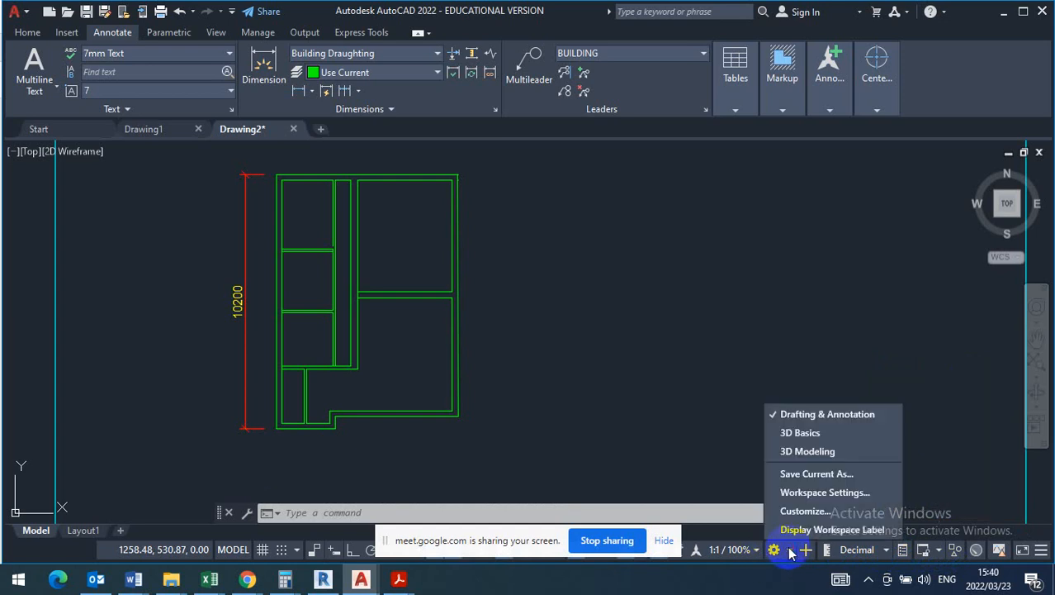
left_click(942, 453)
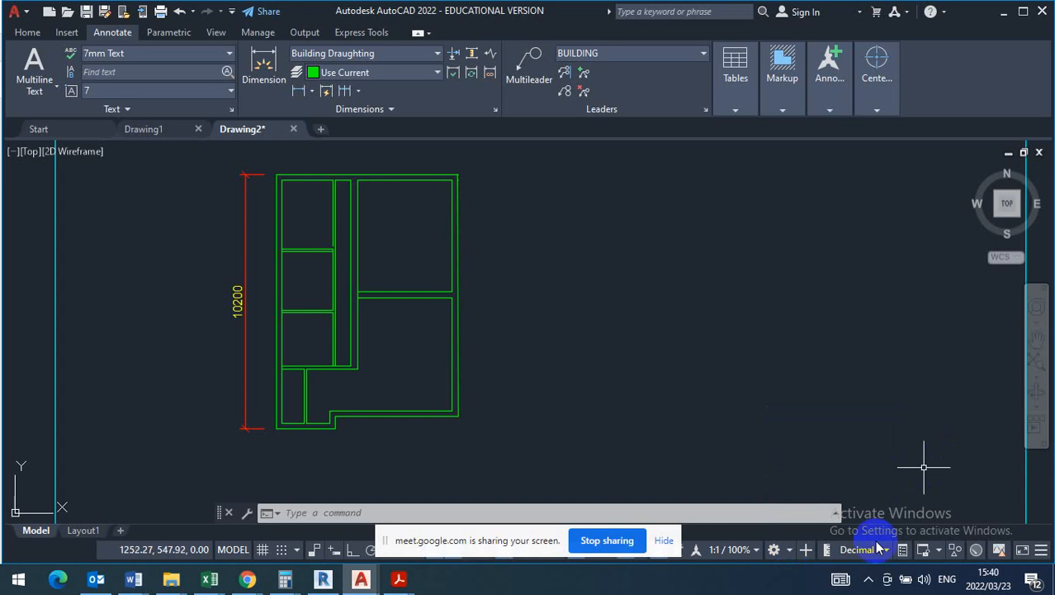
left_click(829, 552)
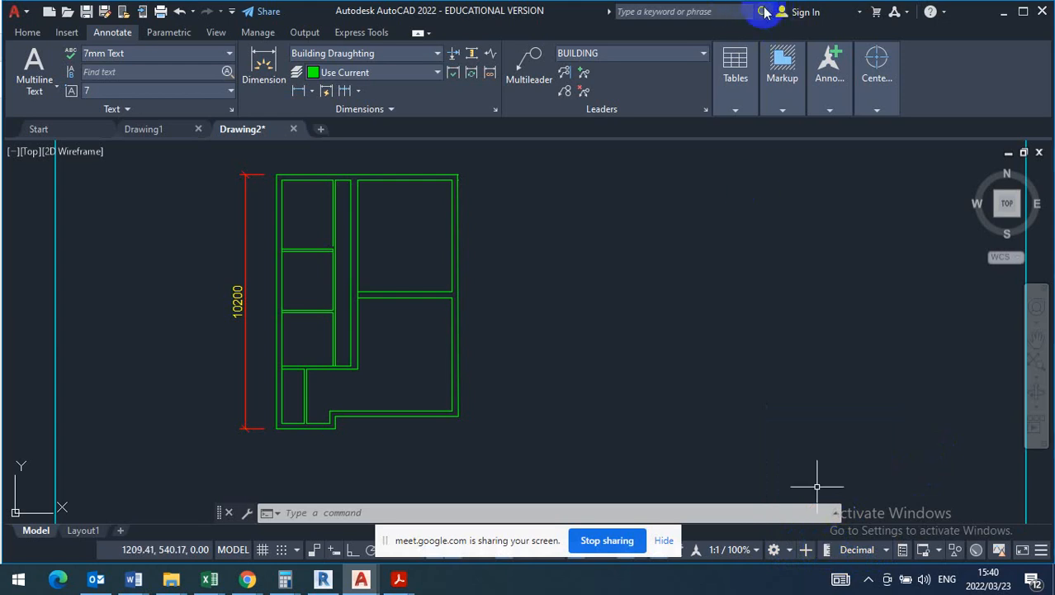
left_click(887, 550)
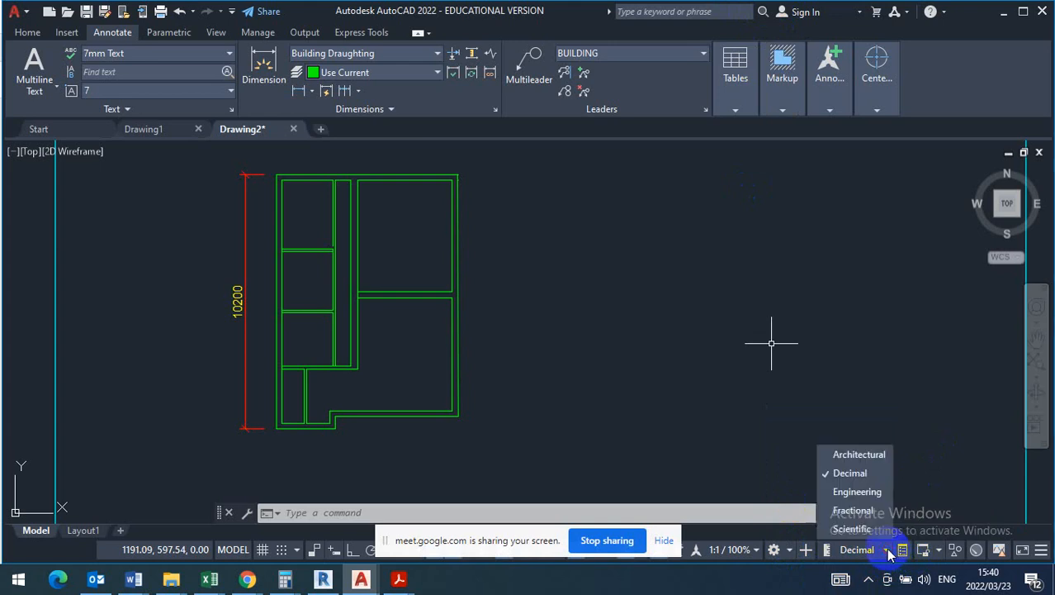
left_click(859, 472)
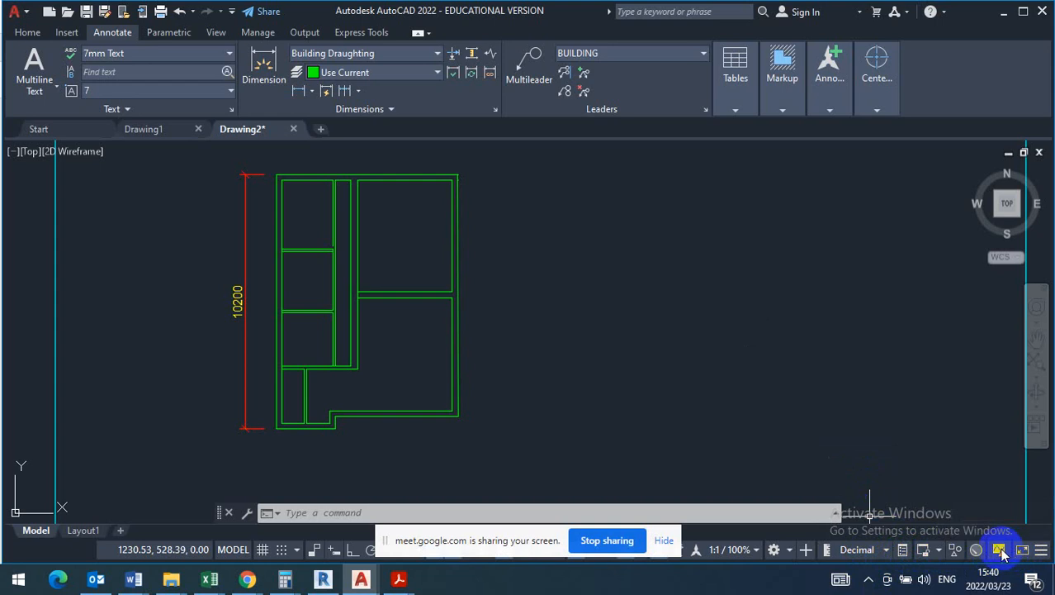
left_click(776, 551)
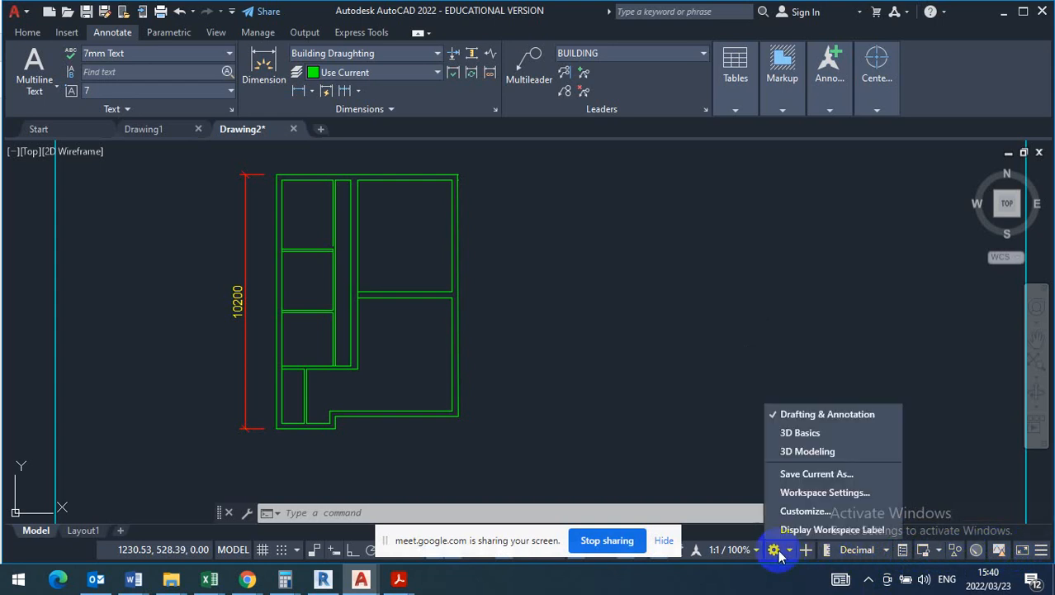
left_click(779, 551)
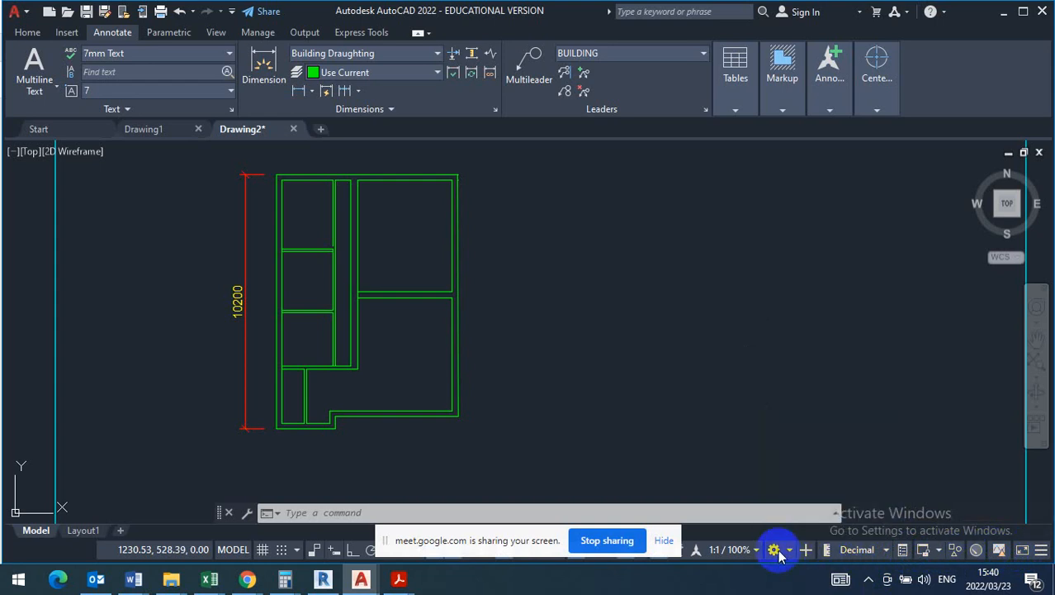
left_click(778, 550)
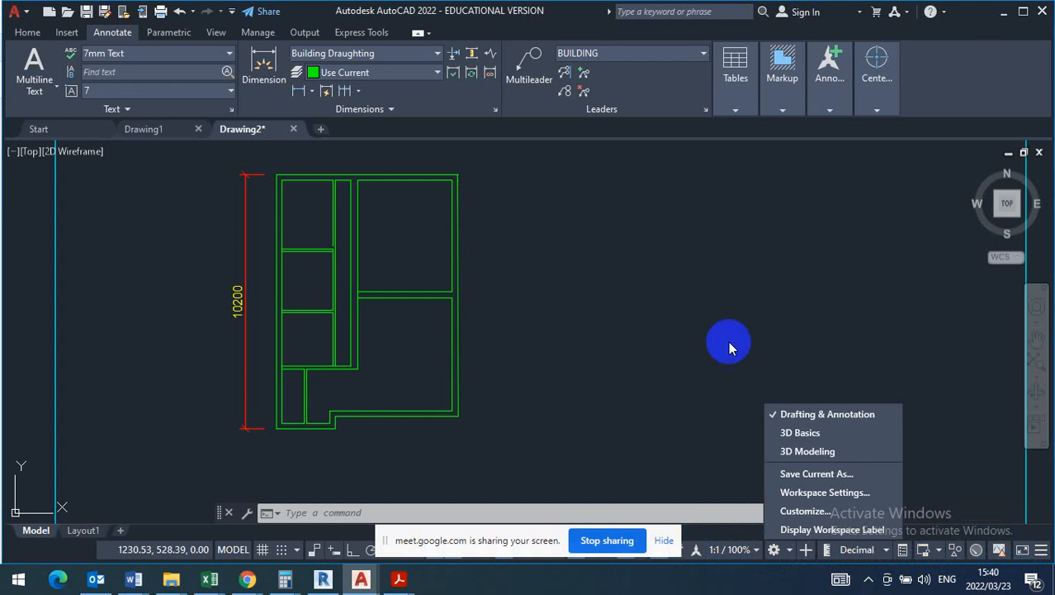
left_click(705, 370)
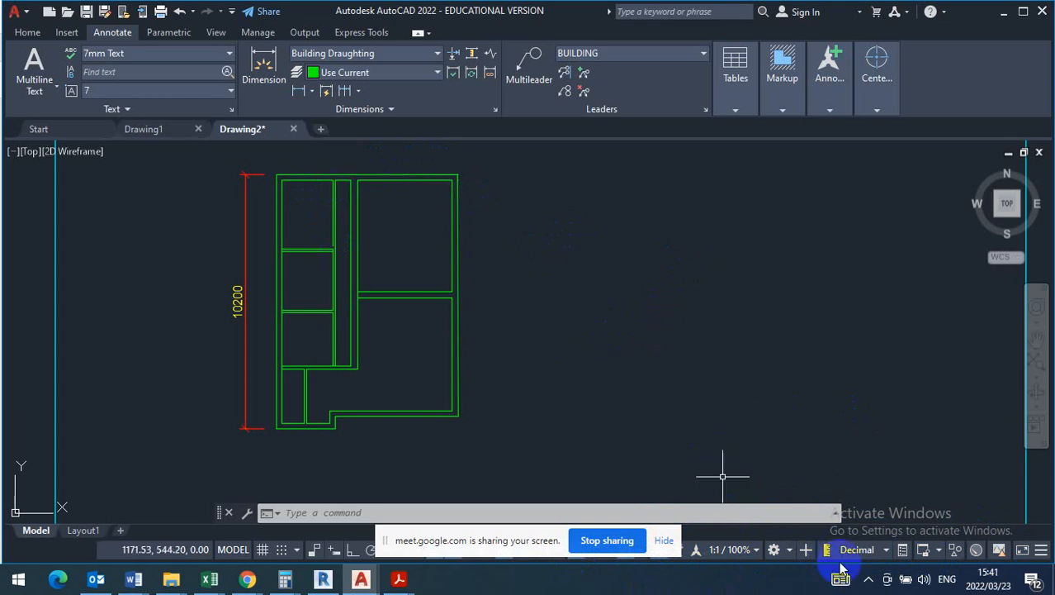
left_click(868, 578)
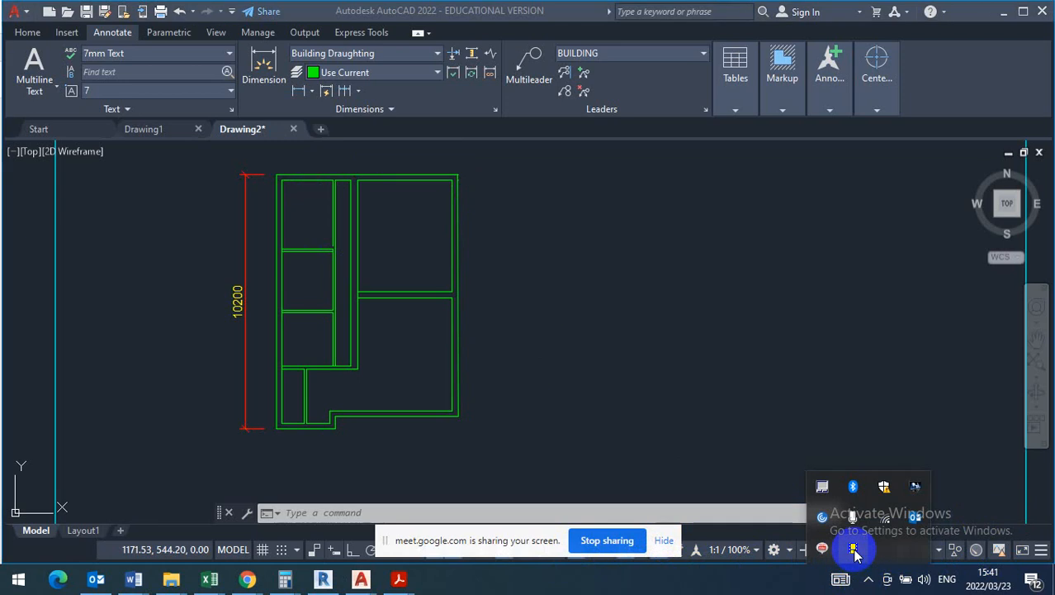